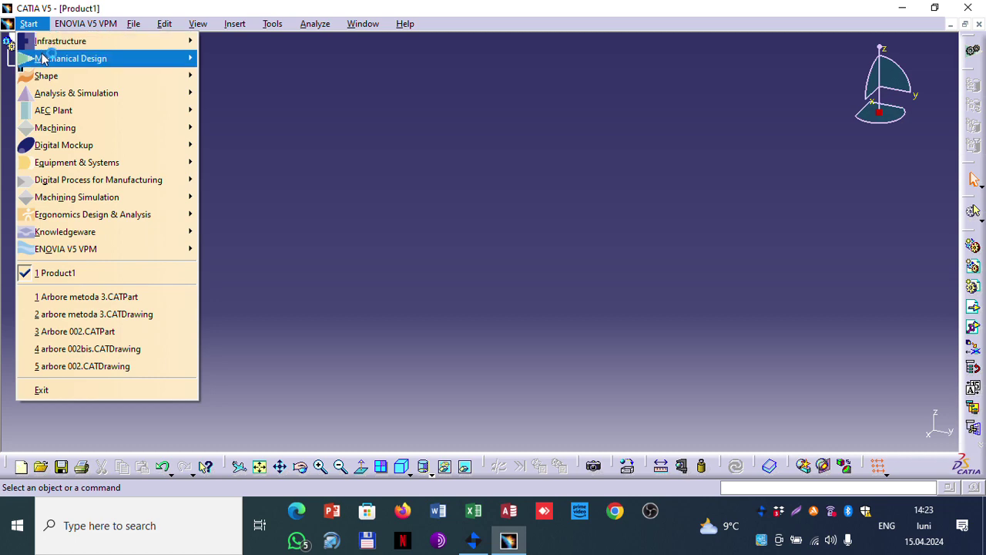
Step: Start a new Part Design part, Part1, and select its zx plane
mouse_move(46, 59)
click(254, 60)
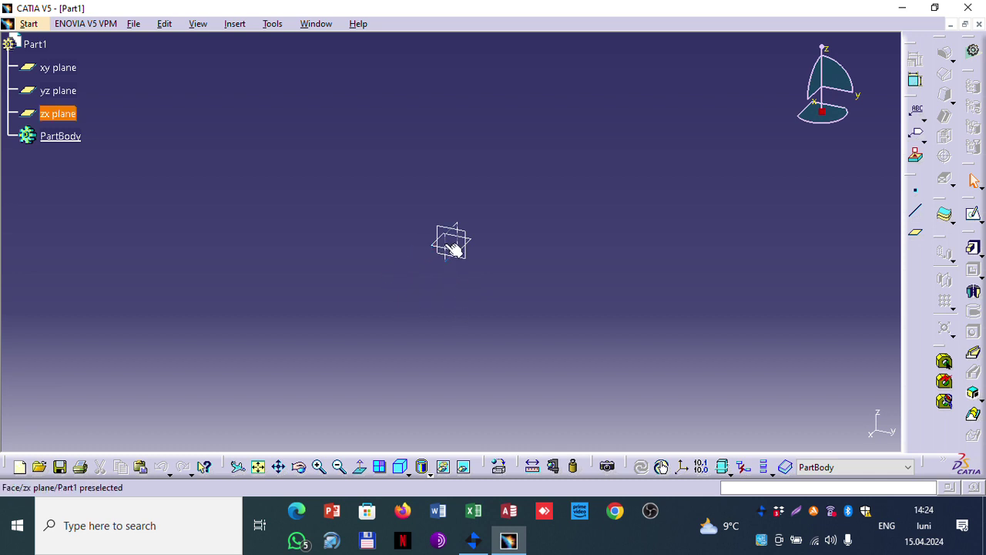
click(453, 245)
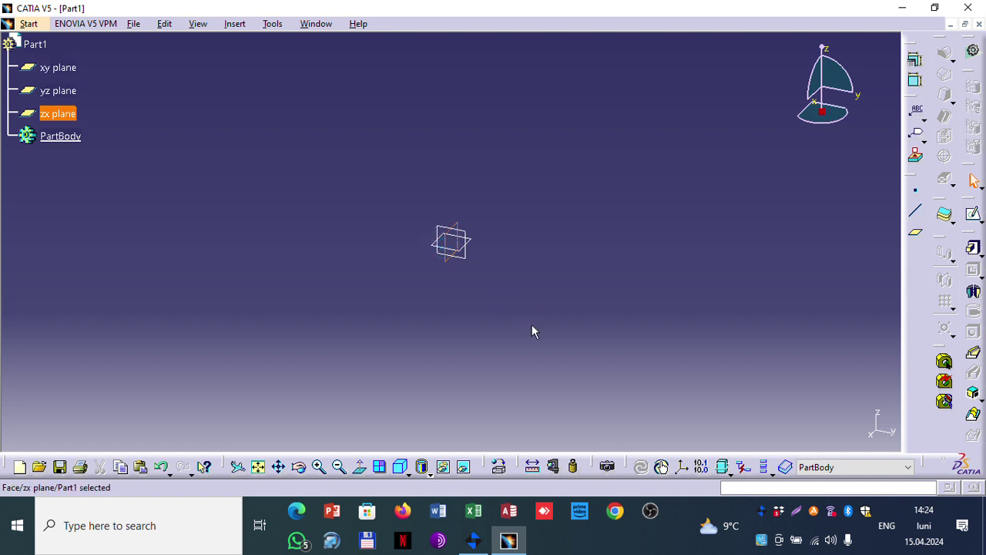
Step: Open and leave an empty zx-plane sketch, then open a new sketch on the yz plane
click(975, 216)
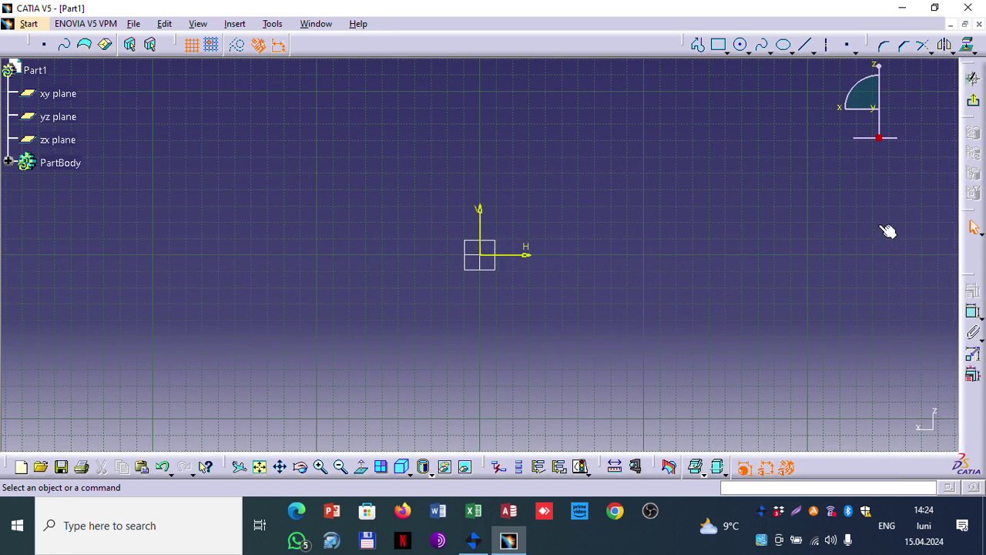
click(975, 96)
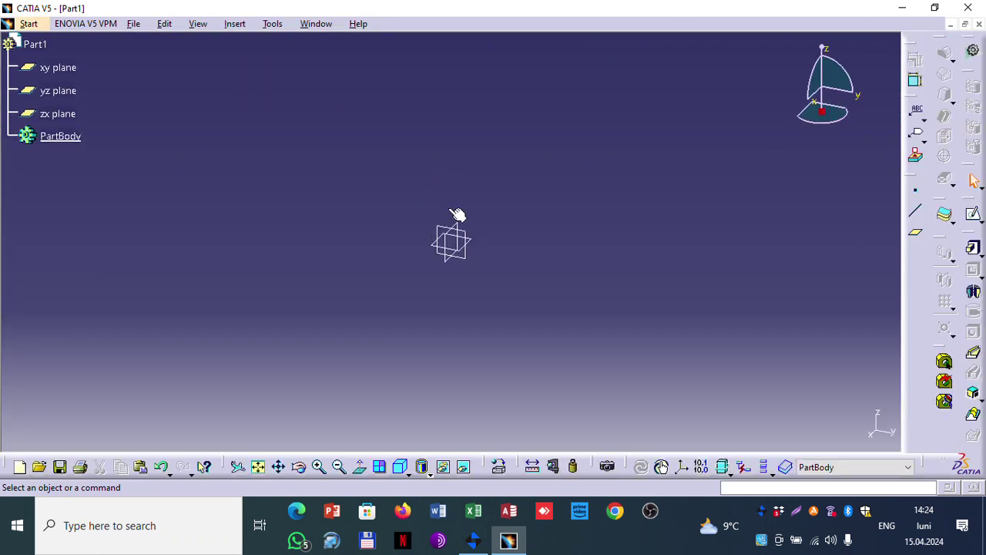
click(447, 233)
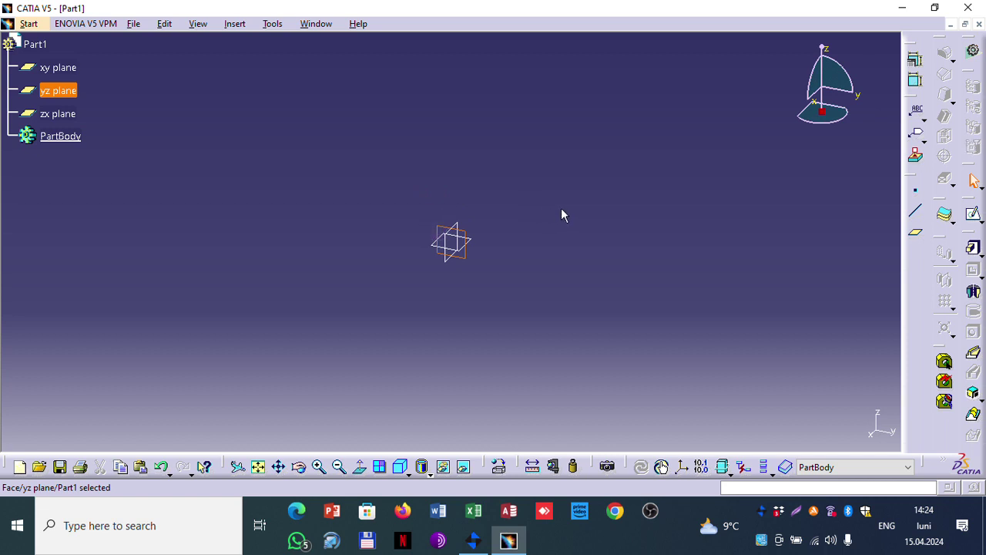
click(972, 213)
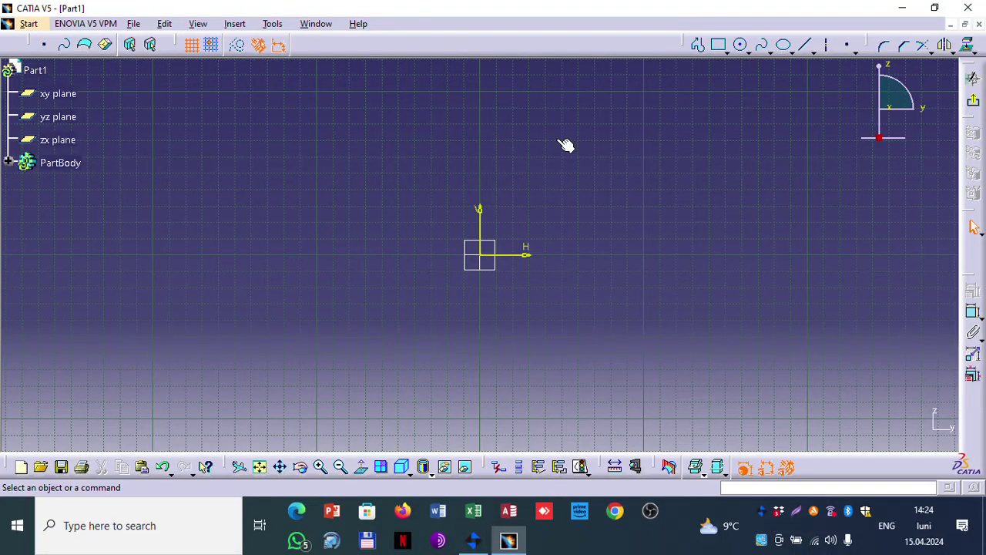
click(836, 44)
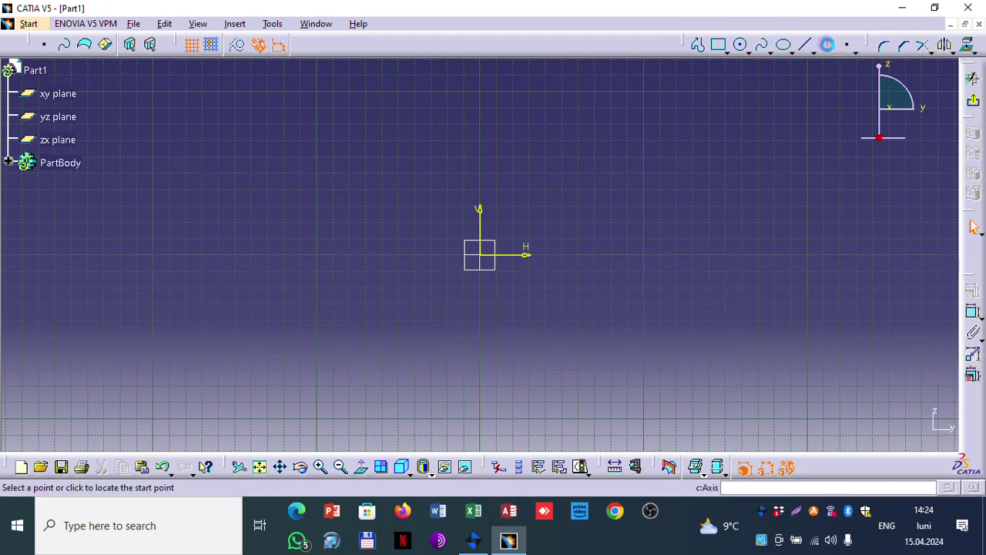
Step: Draw a horizontal axis from the origin and begin the profile's bottom and right edges
click(485, 257)
click(845, 255)
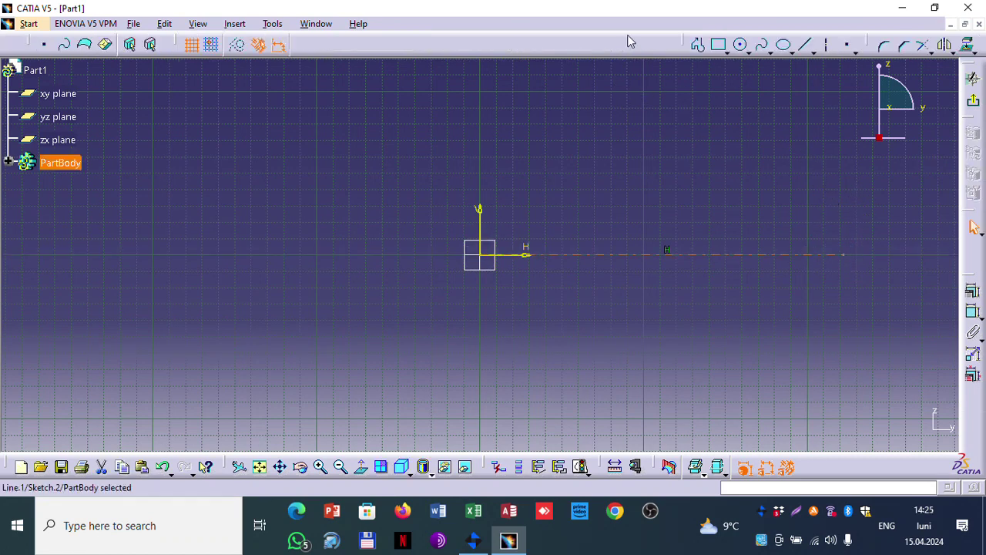
click(698, 48)
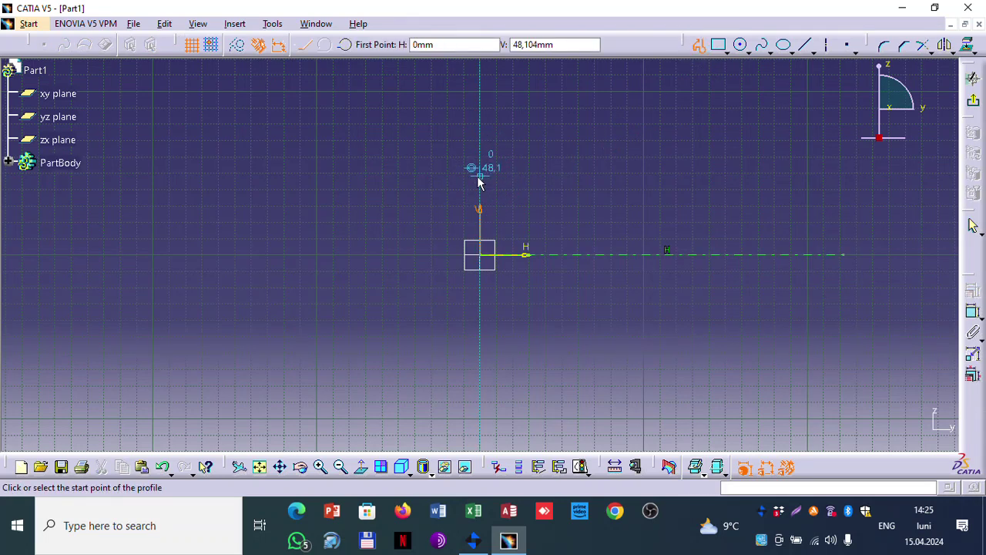
click(485, 181)
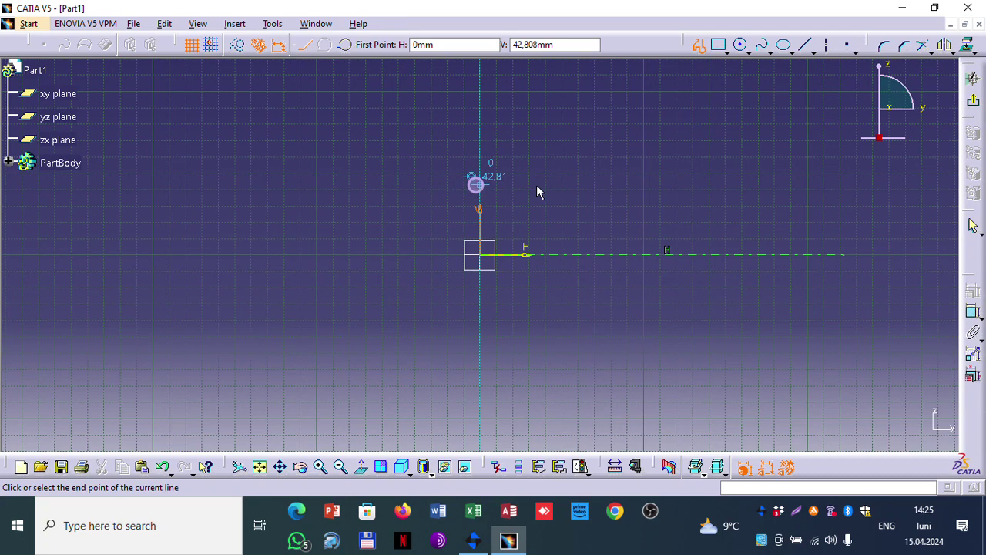
click(857, 185)
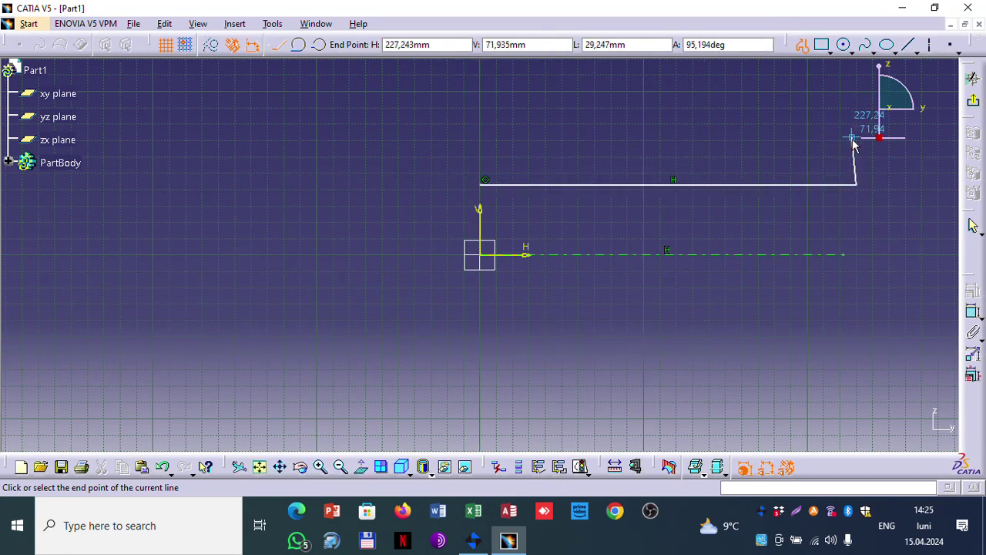
middle_drag(852, 143, 738, 213)
click(739, 212)
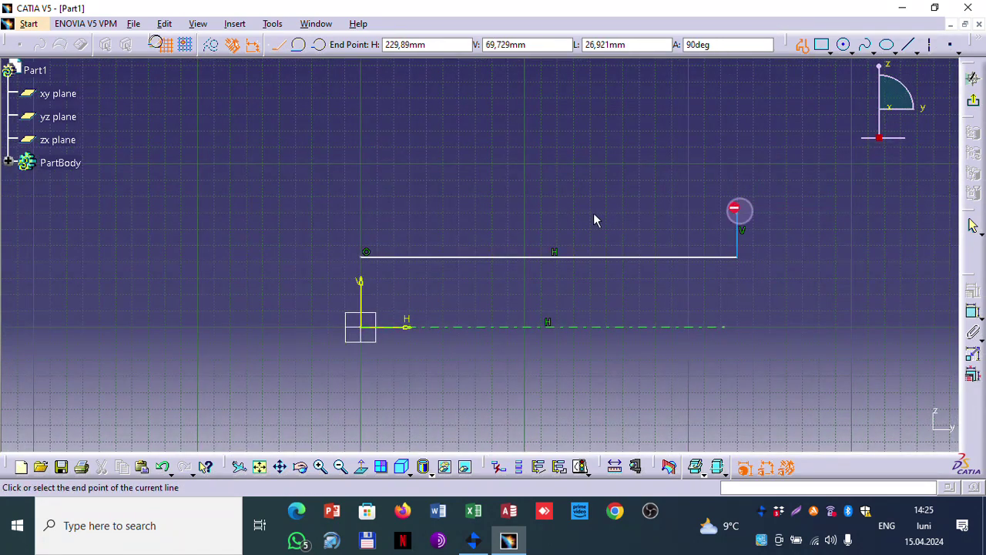
Step: Continue the profile through the step, slanted chamfer and tall vertical edge, closing it at the start
click(648, 213)
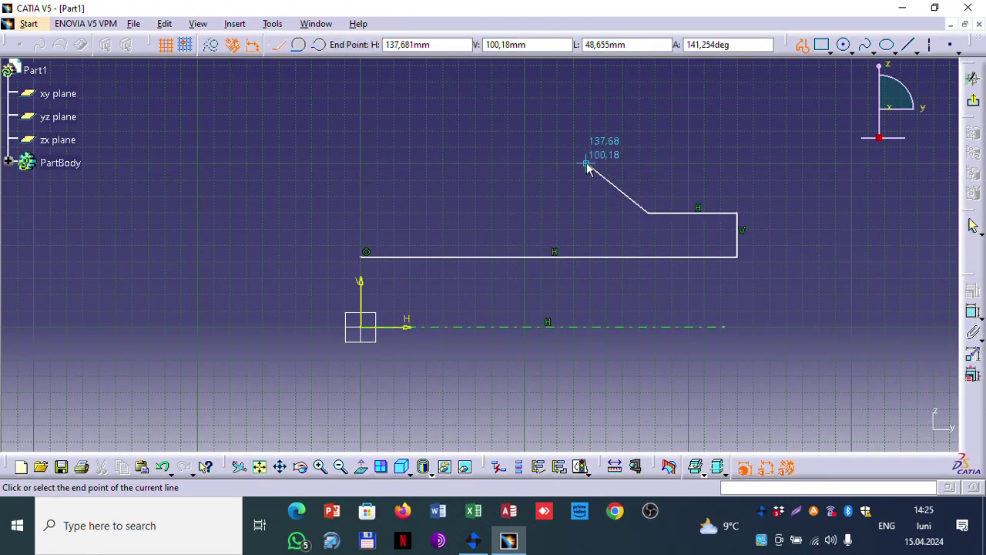
click(582, 160)
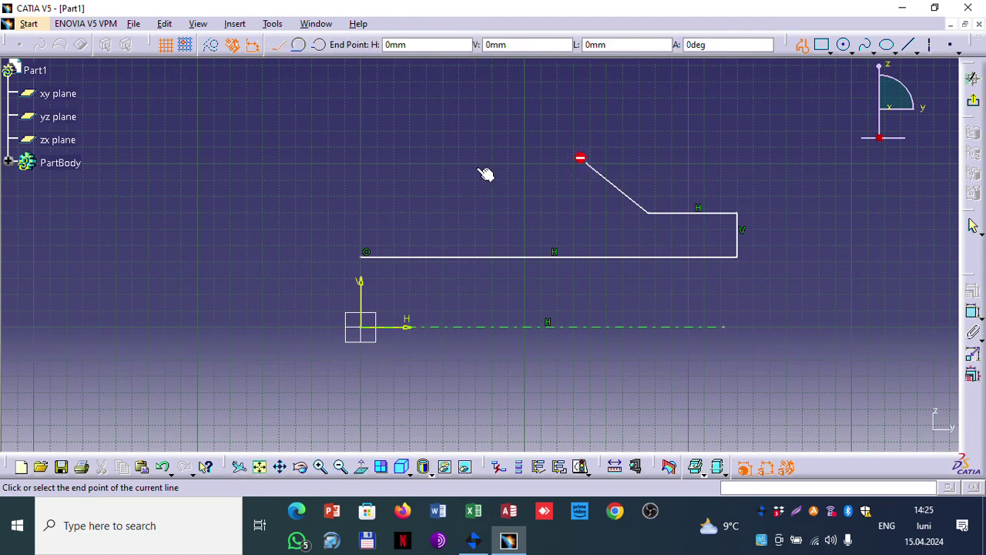
click(422, 163)
middle_drag(435, 123, 431, 258)
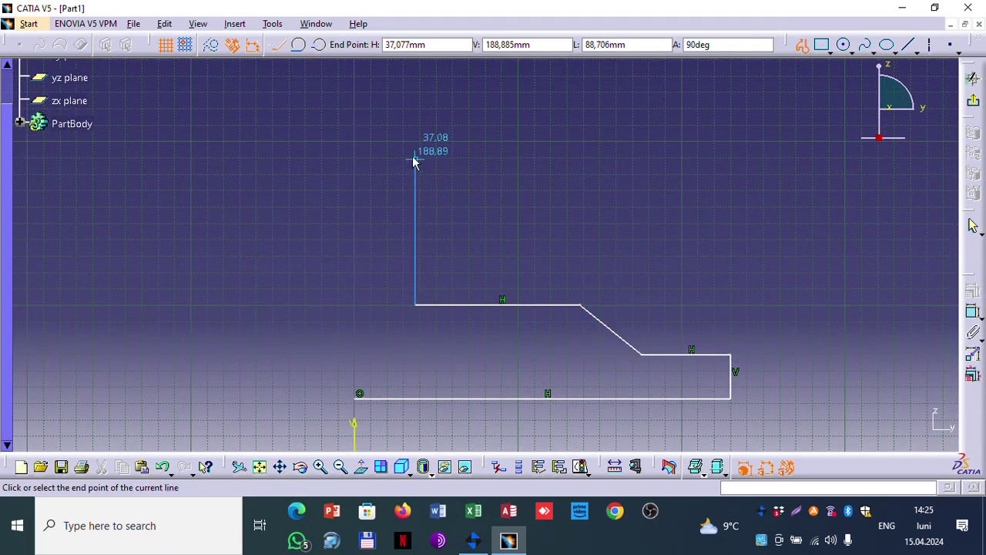
click(413, 131)
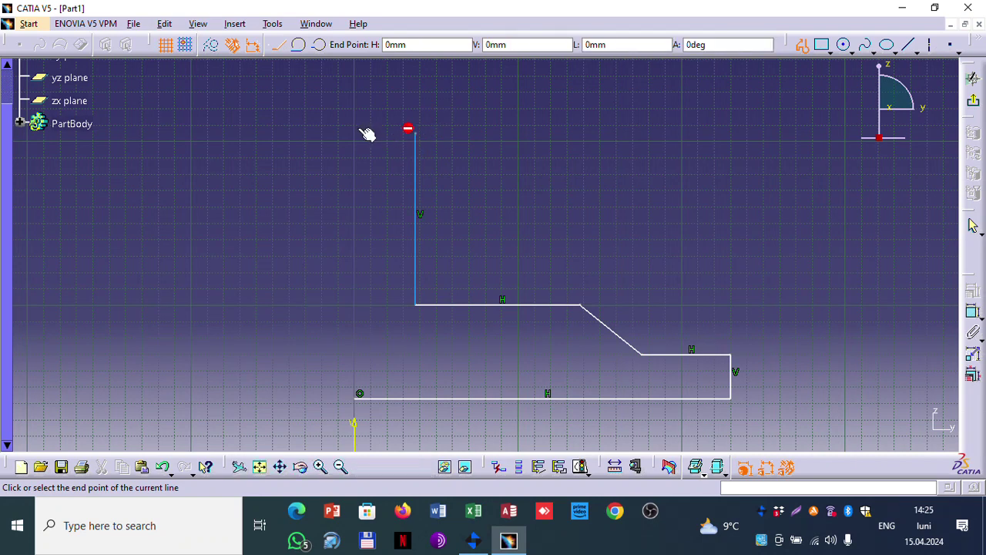
middle_drag(355, 373, 355, 373)
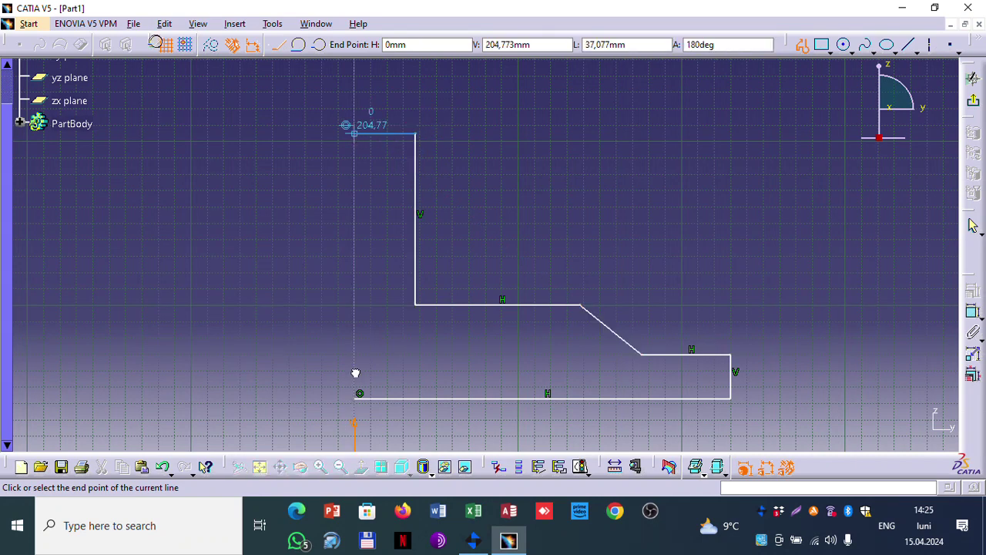
click(357, 394)
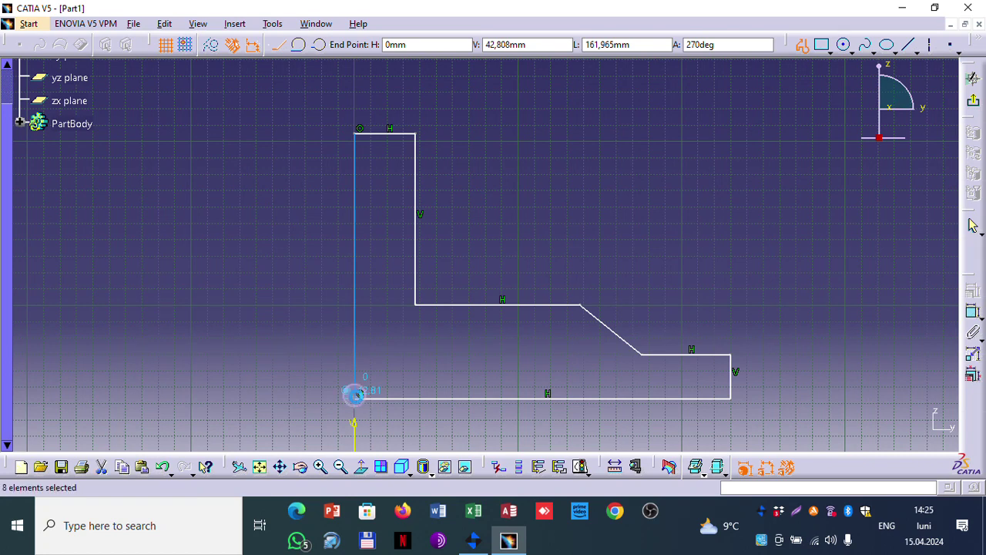
click(684, 237)
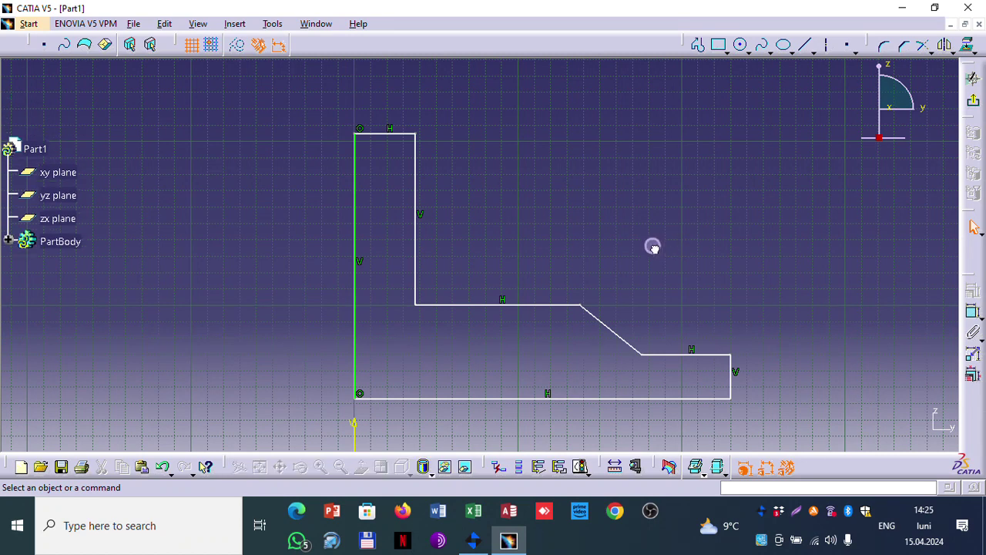
Step: Dimension the profile's bottom edge length to 250
middle_drag(651, 247, 684, 187)
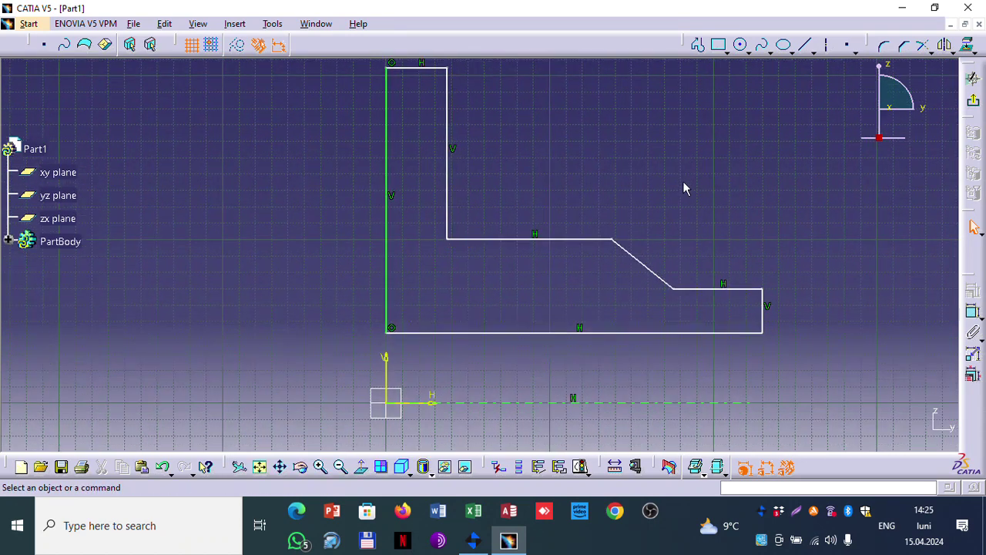
scroll(188, 148, down, 2)
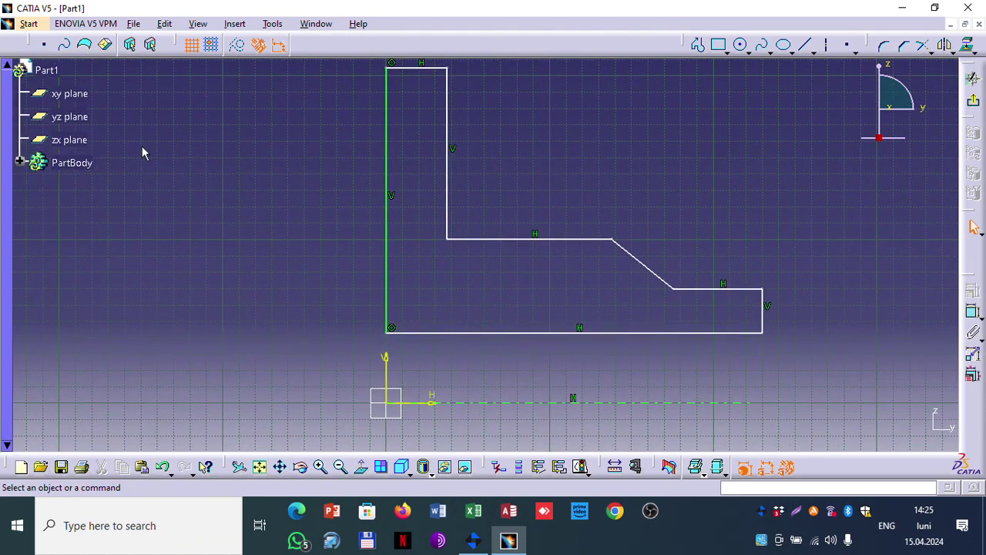
mouse_move(744, 183)
middle_down()
mouse_move(676, 184)
mouse_move(677, 194)
middle_up()
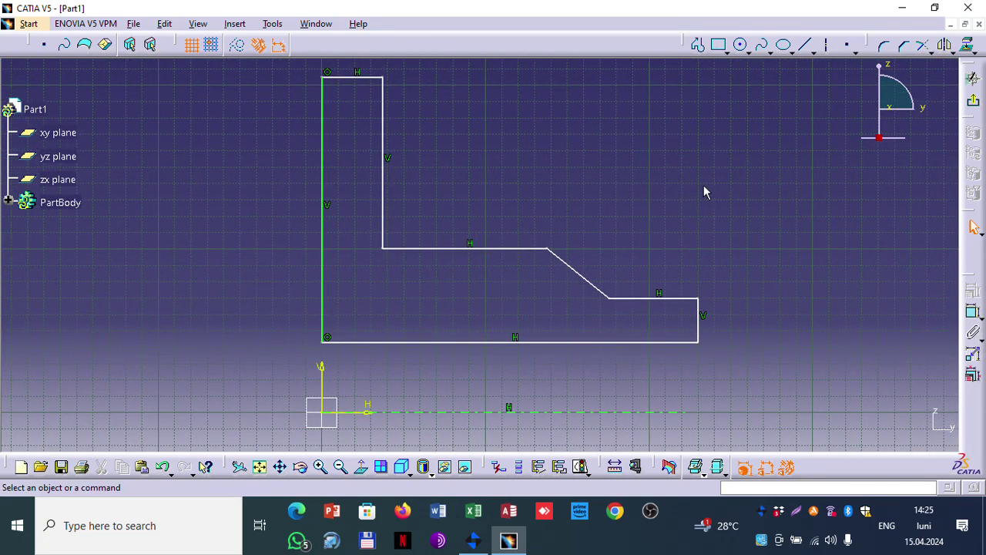
click(973, 314)
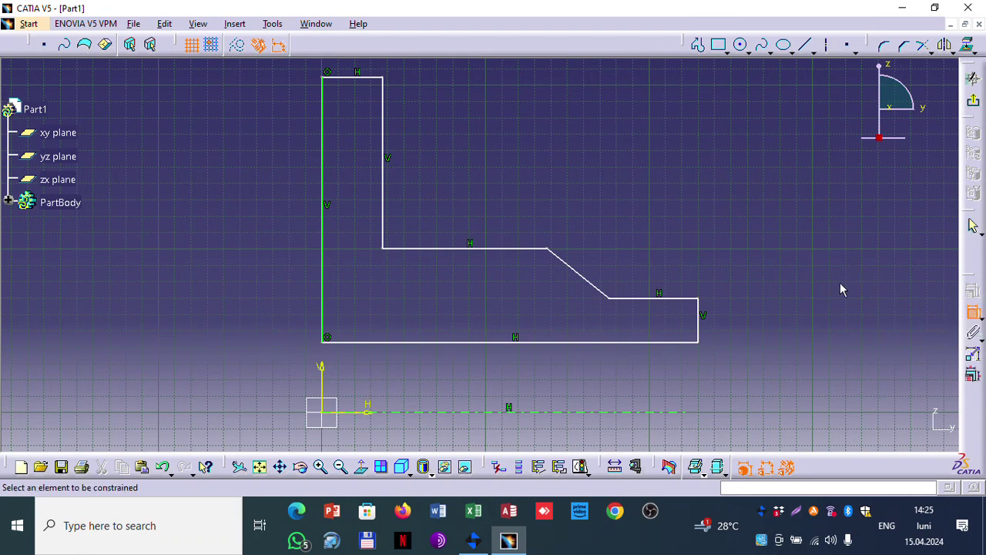
middle_drag(839, 282, 819, 205)
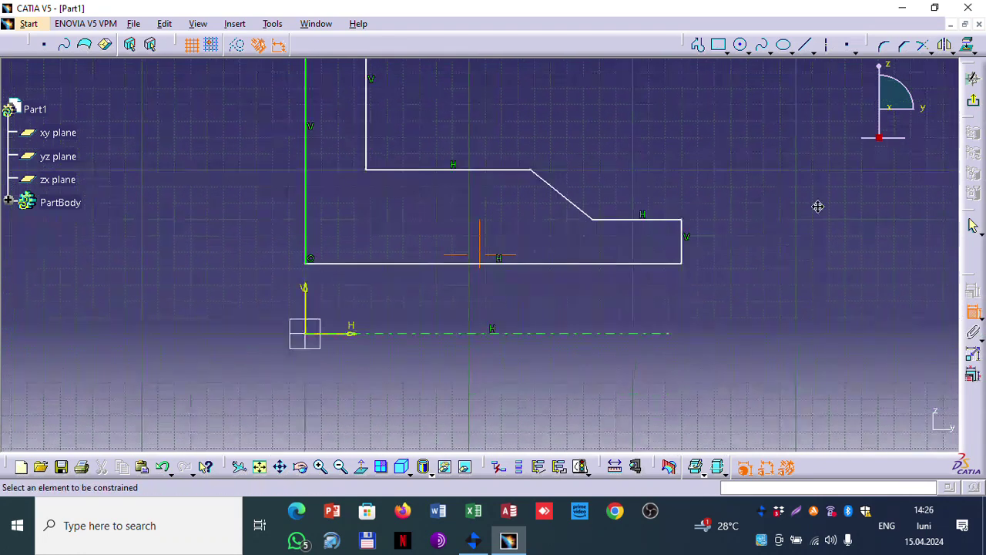
click(578, 265)
click(558, 418)
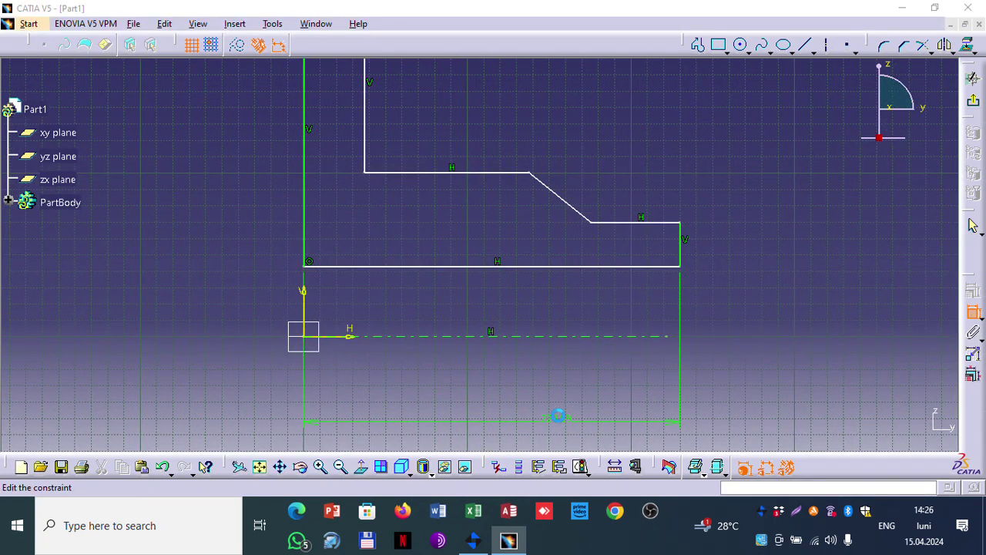
double_click(558, 416)
text(250)
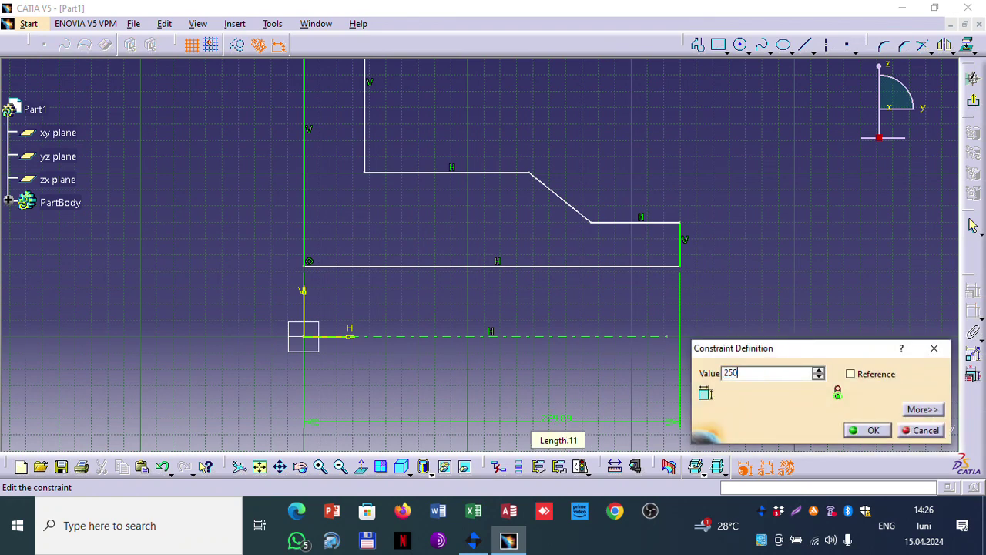
key(Return)
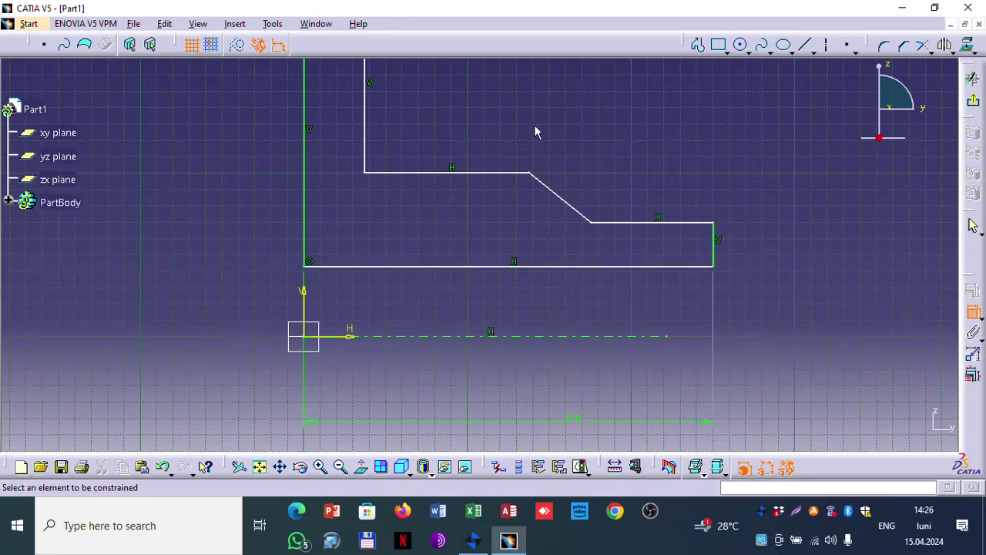
Step: Dimension the profile height from the axis to 25 and the right step height to 20
middle_drag(537, 132, 544, 178)
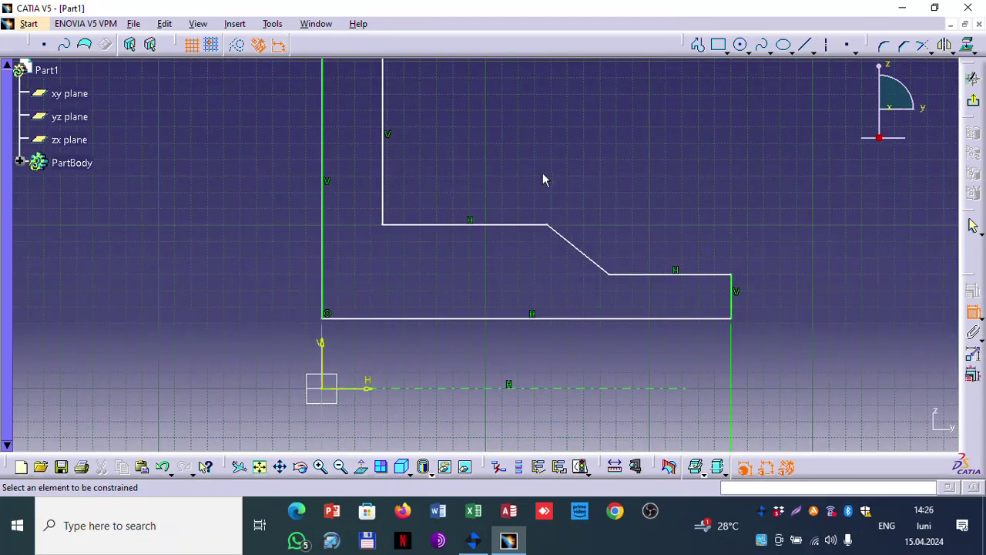
click(354, 388)
mouse_move(447, 168)
middle_down()
mouse_move(461, 201)
mouse_move(461, 280)
middle_up()
click(345, 165)
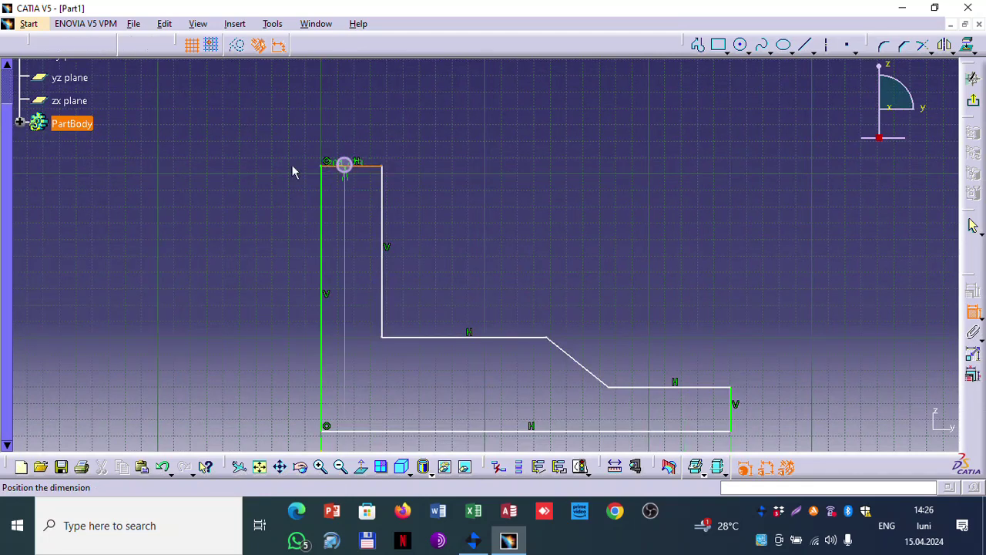
click(192, 253)
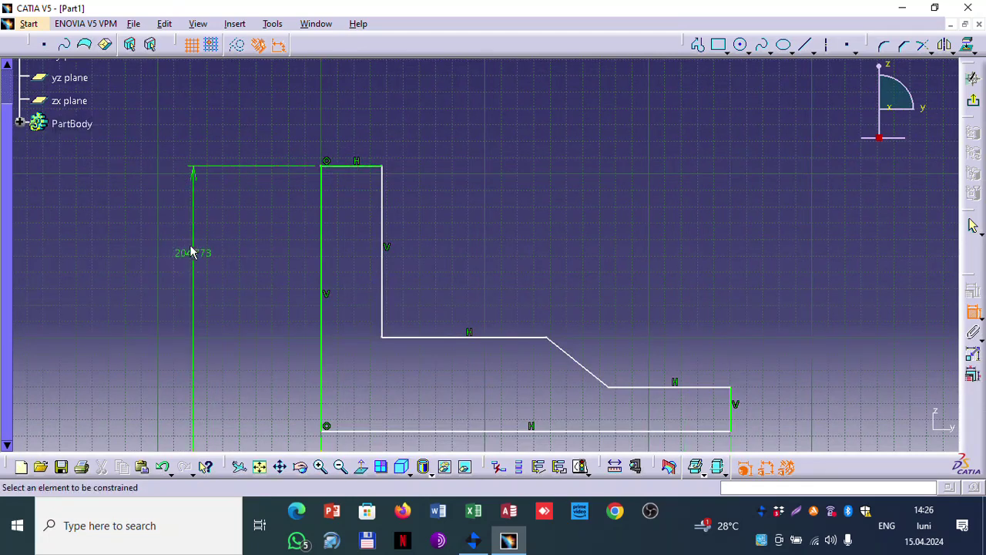
double_click(192, 253)
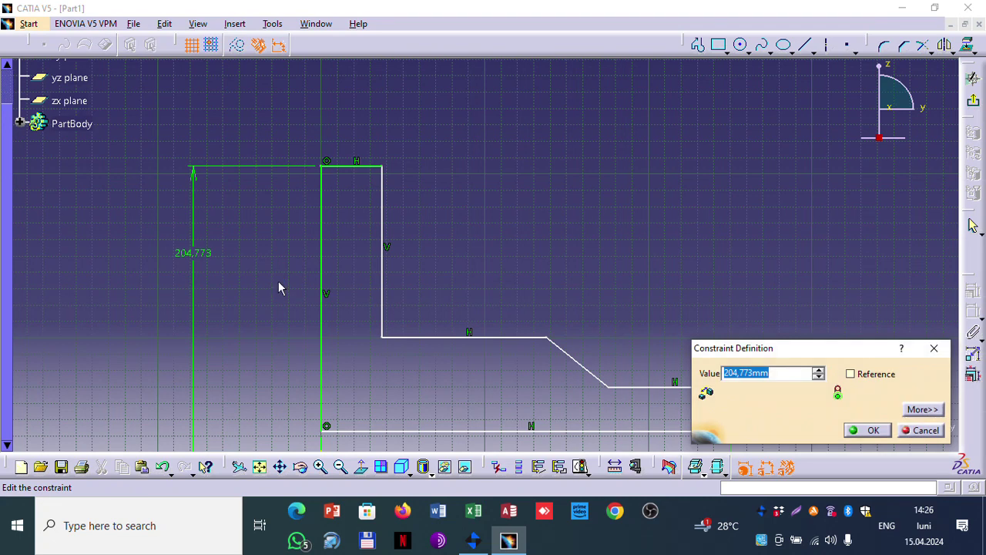
text(250)
click(861, 429)
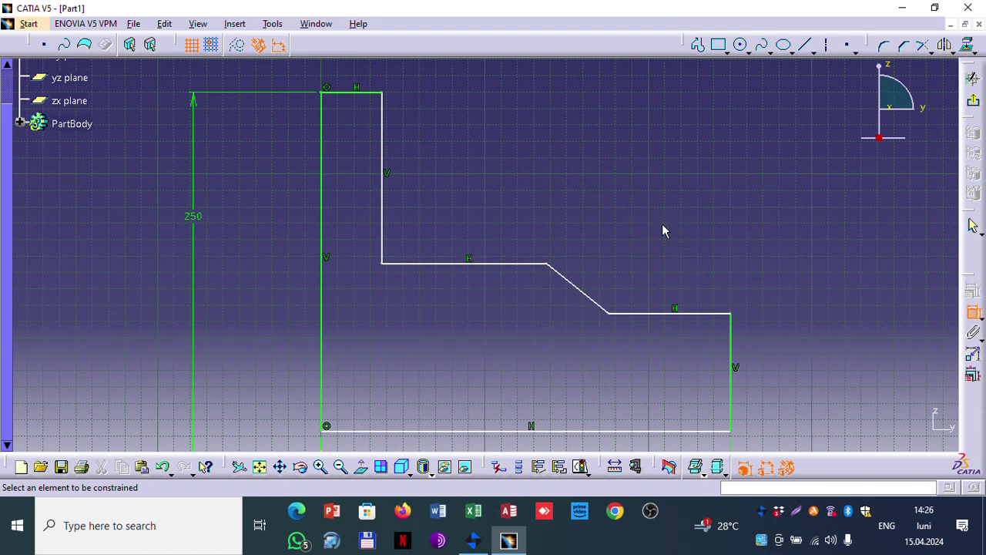
click(731, 343)
click(821, 336)
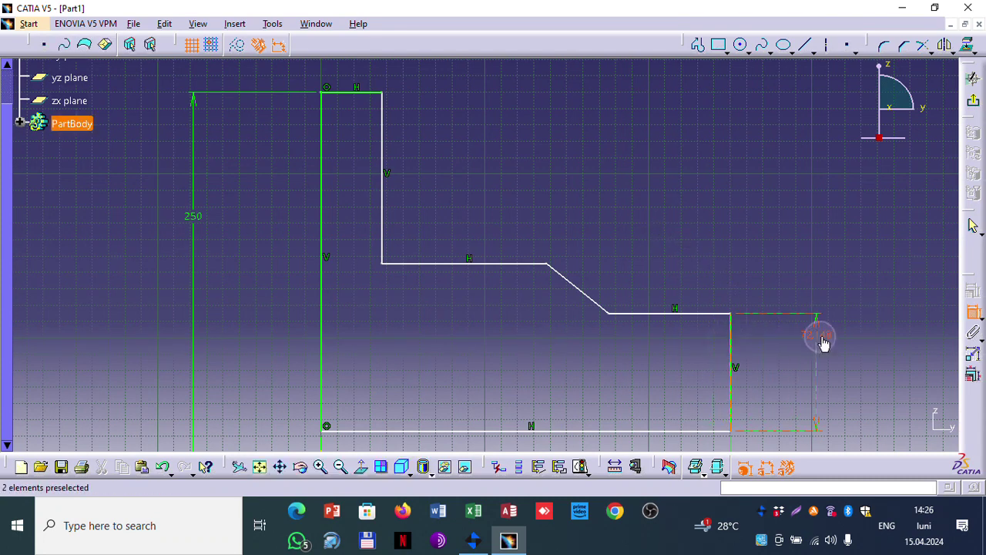
double_click(835, 338)
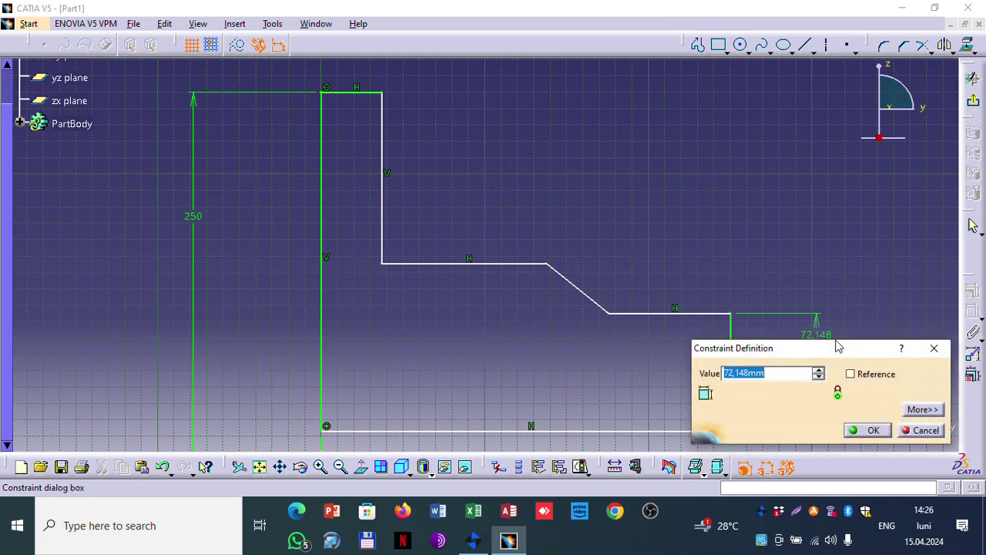
text(20)
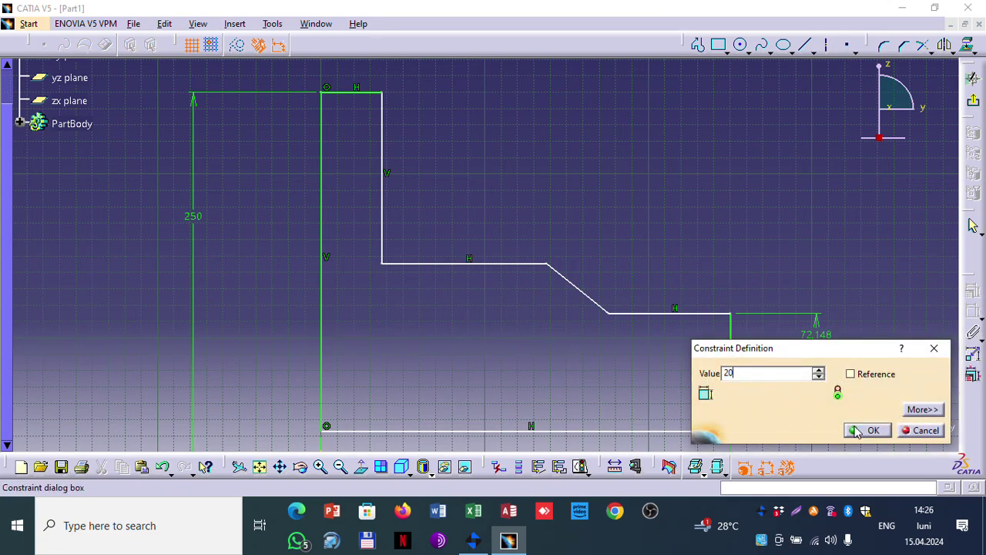
click(857, 430)
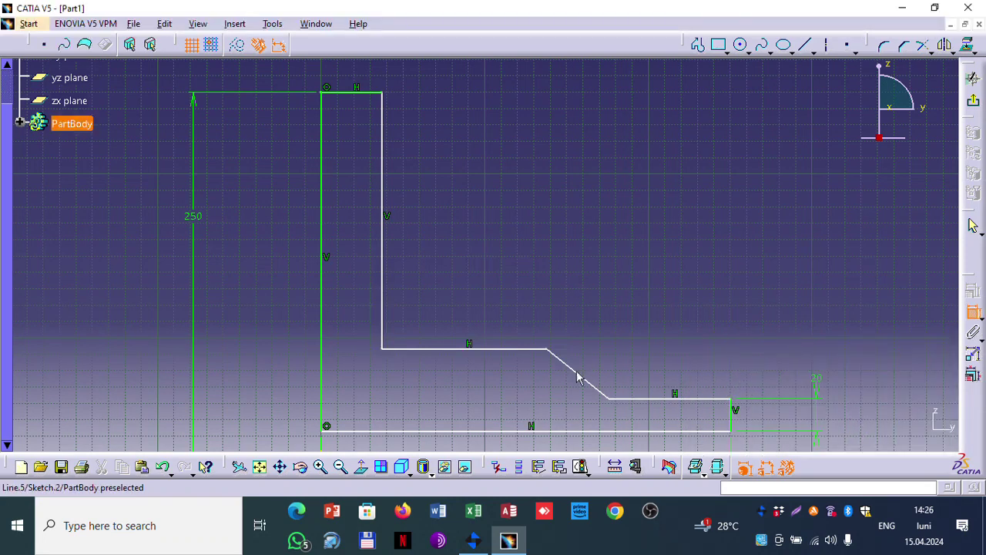
Step: Set the upper edge's distance from the bottom line to 50 and the vertical-line gap to 40
click(461, 349)
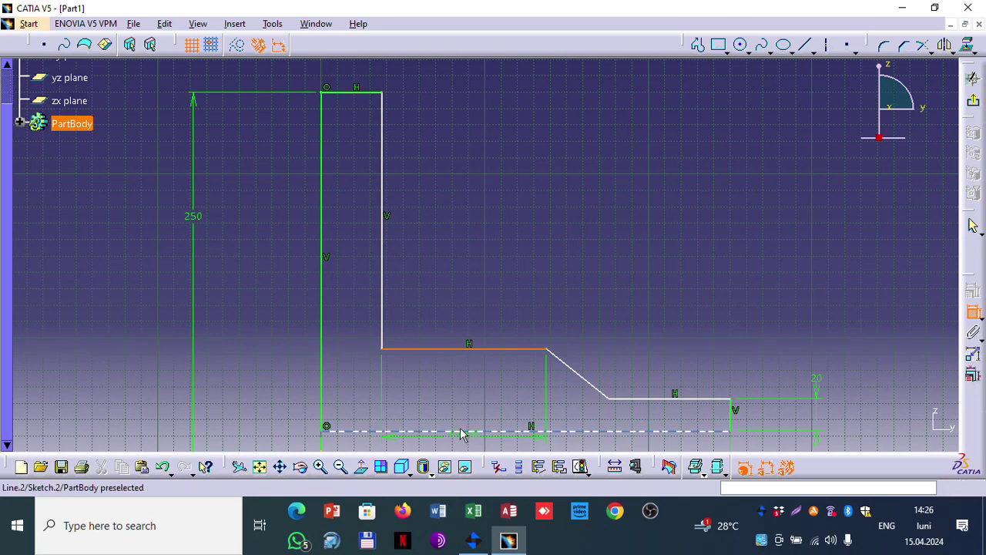
click(462, 430)
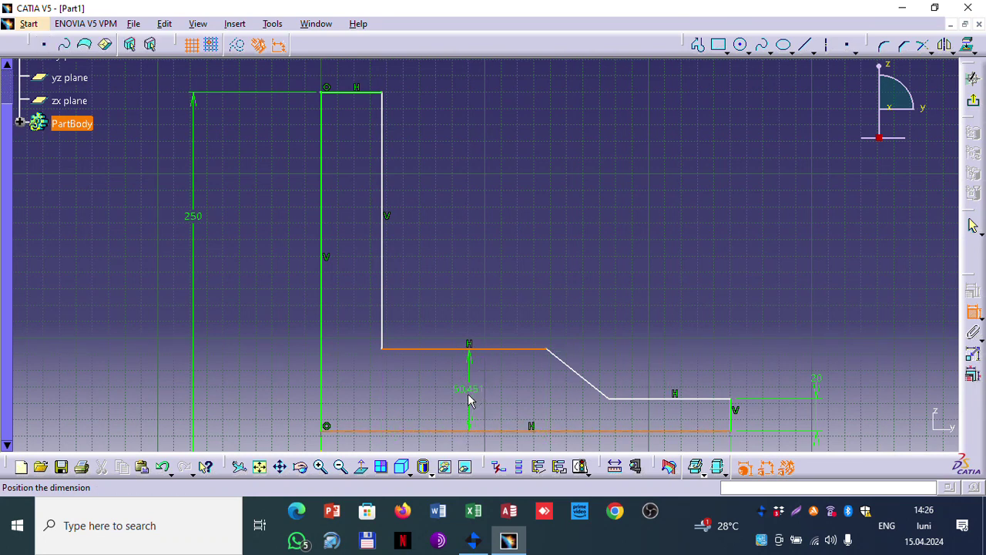
click(467, 393)
double_click(470, 392)
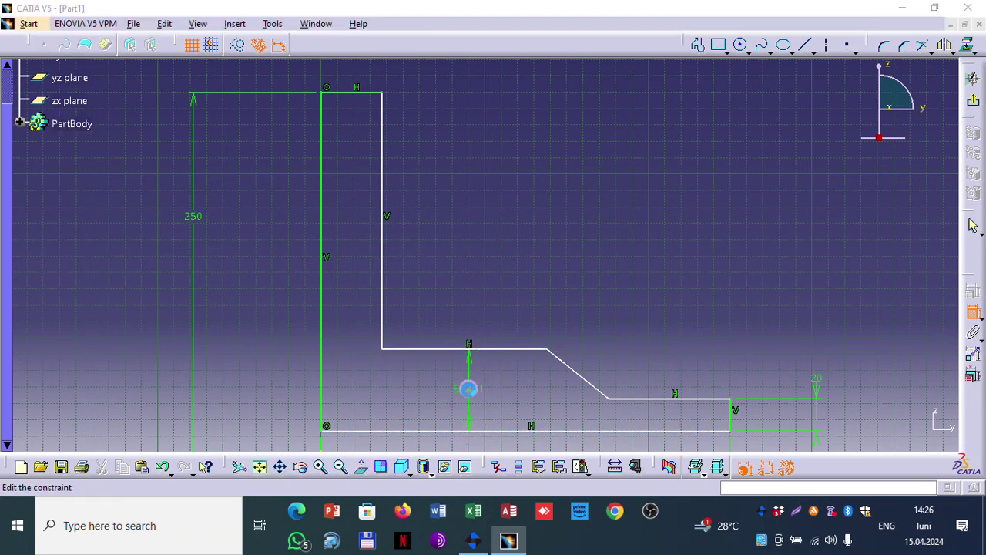
text(50)
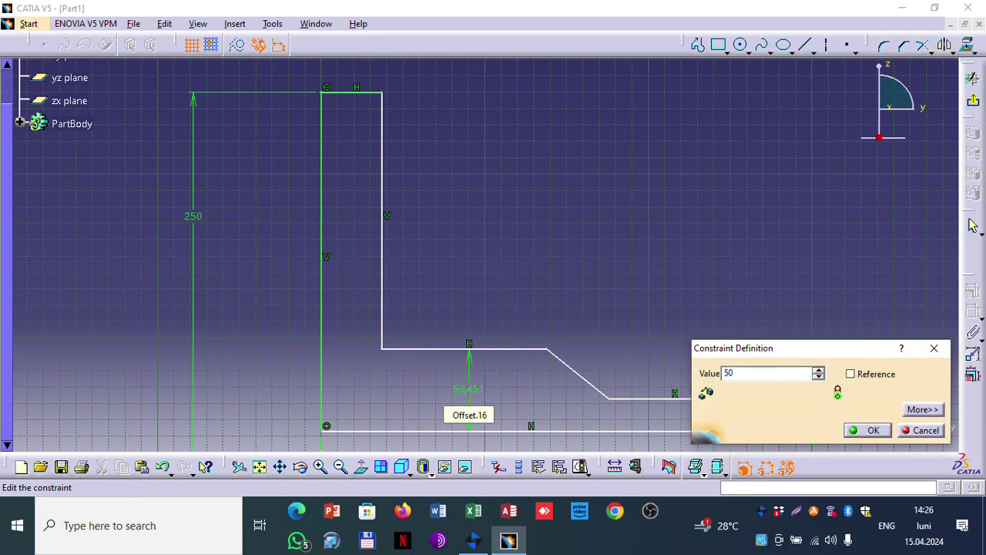
key(Return)
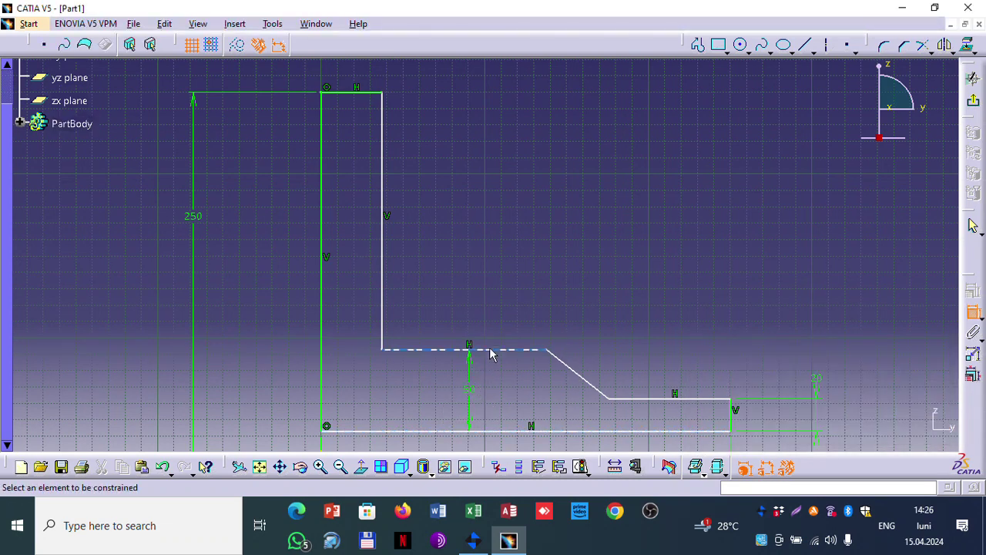
click(321, 197)
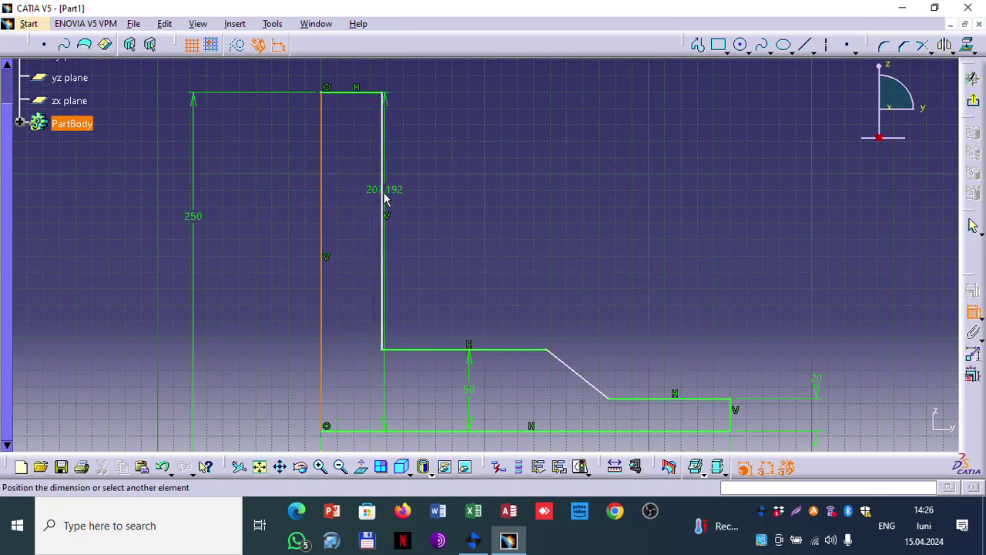
click(384, 198)
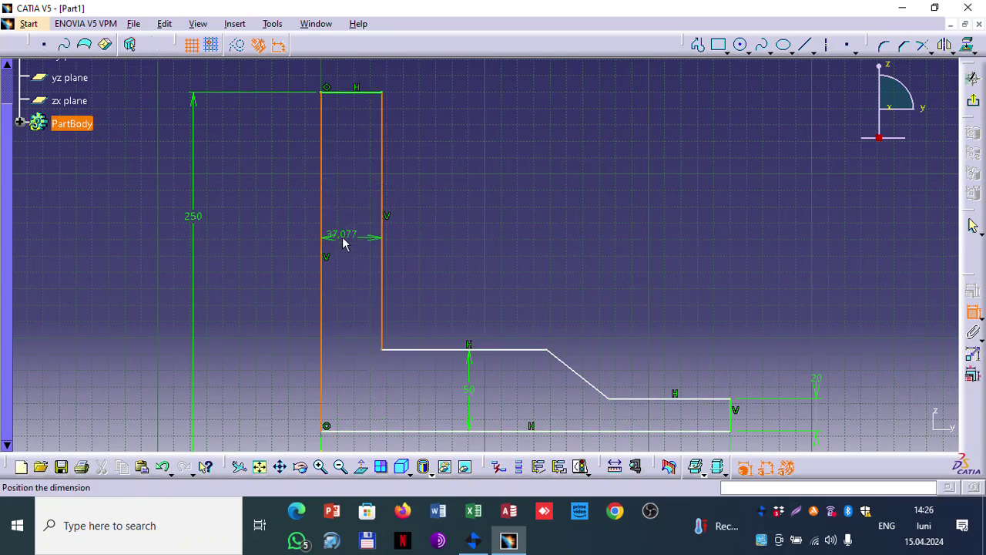
click(343, 244)
double_click(352, 242)
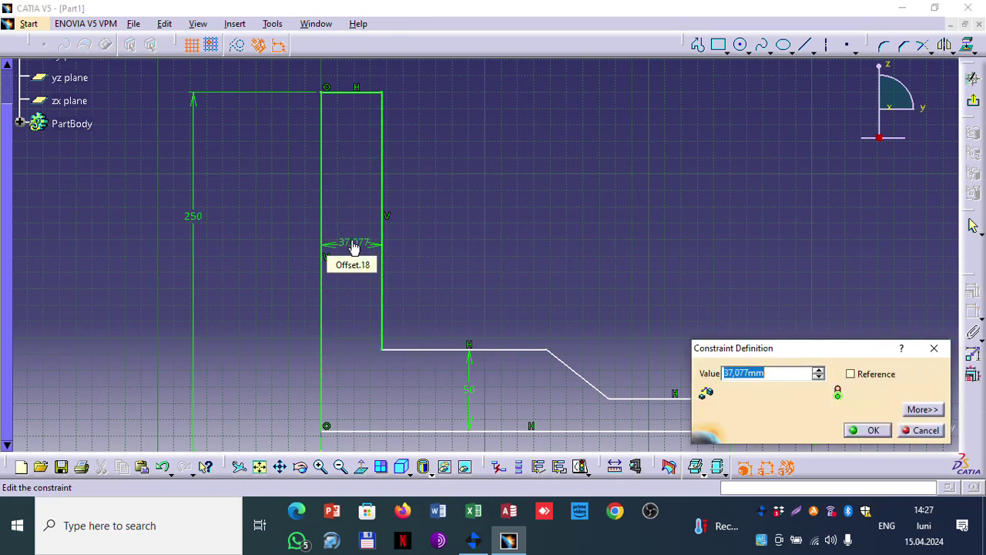
text(40)
key(Return)
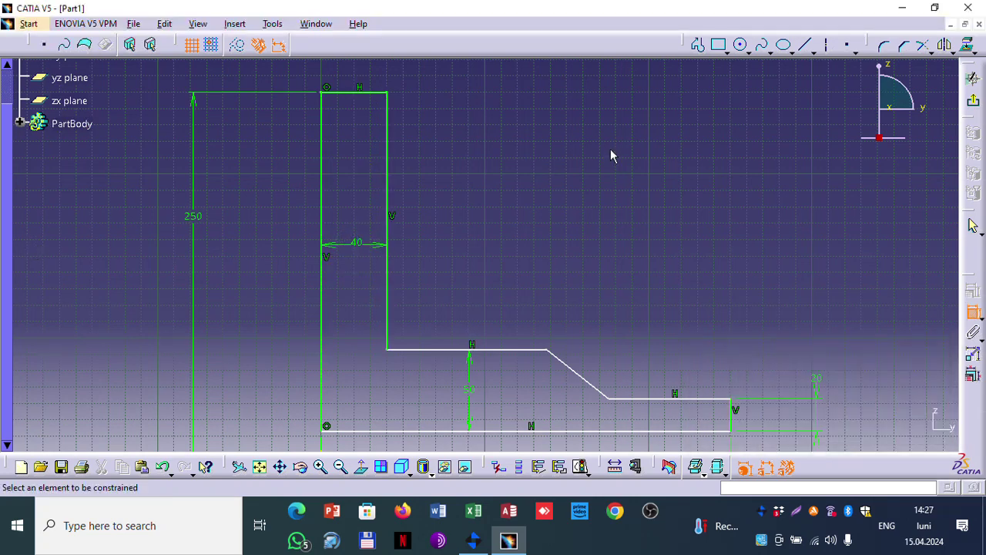
Step: Set the upper horizontal segment length to 90 and the lower one to 70
click(503, 350)
click(498, 241)
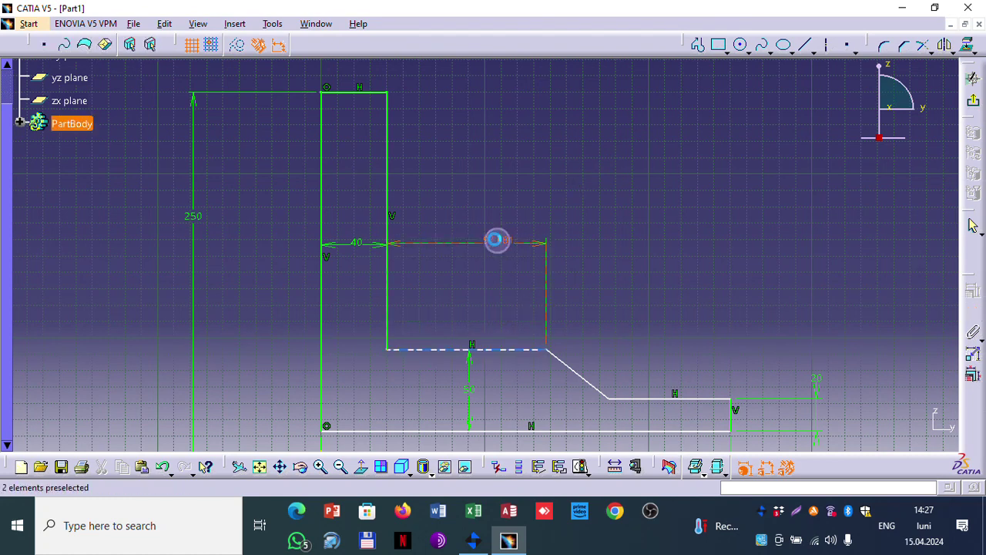
double_click(494, 241)
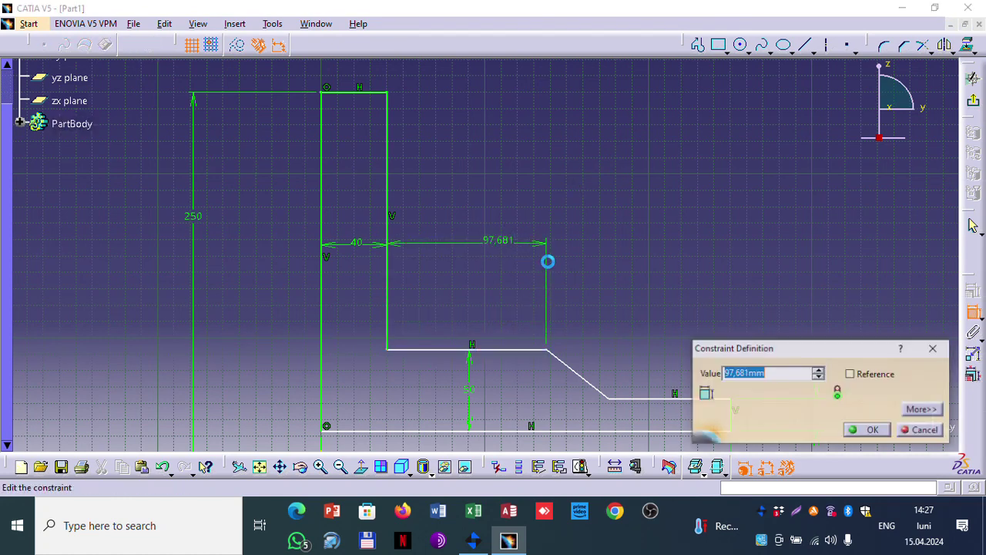
text(90)
key(Return)
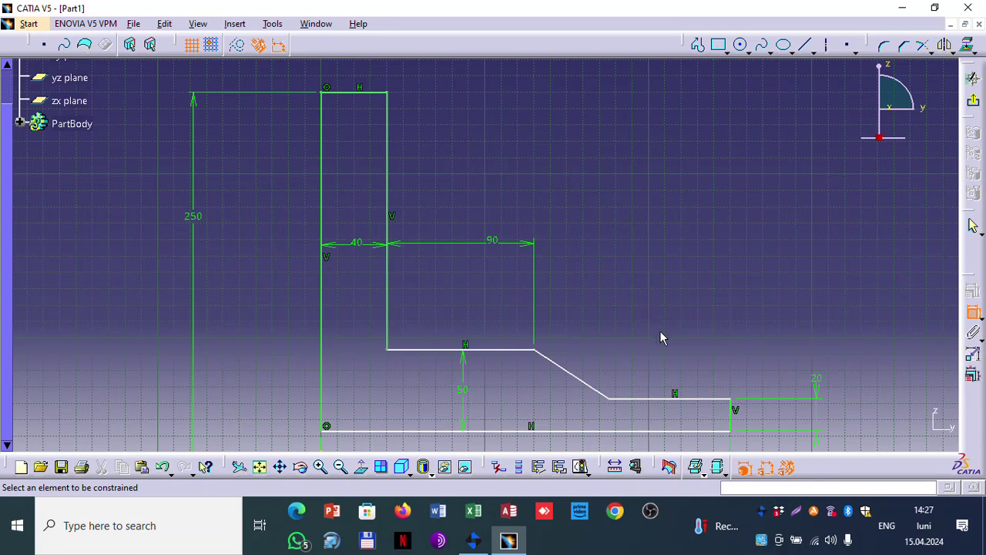
click(684, 398)
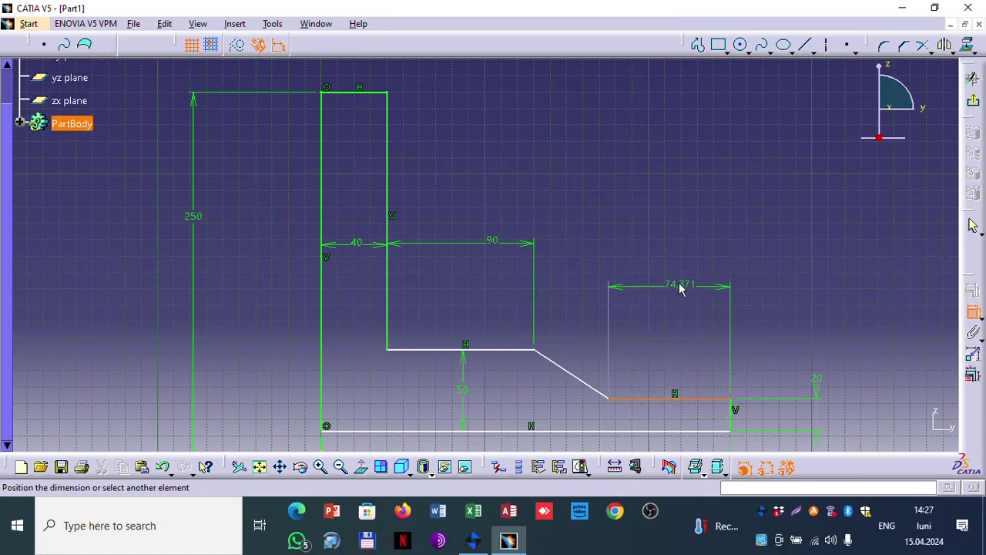
click(680, 285)
double_click(671, 282)
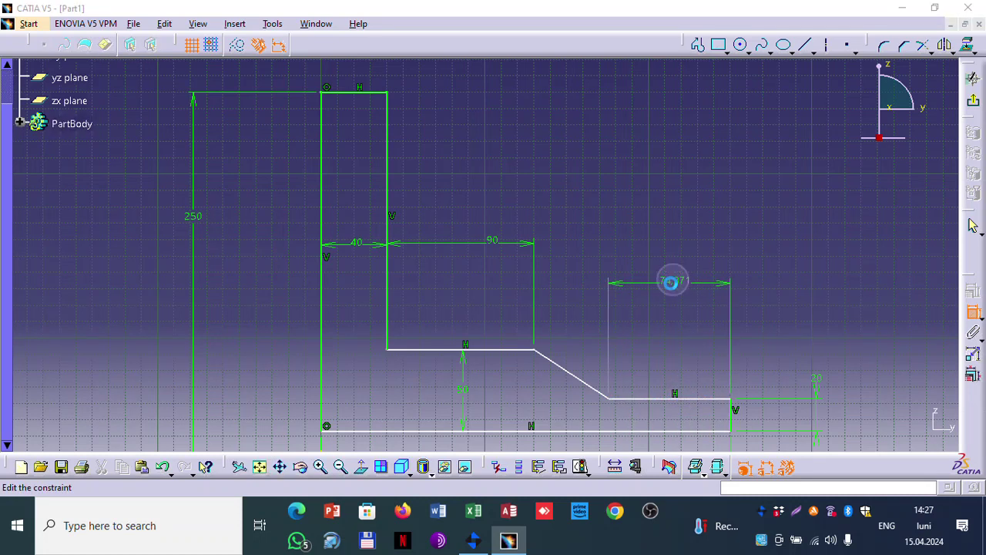
text(70mm)
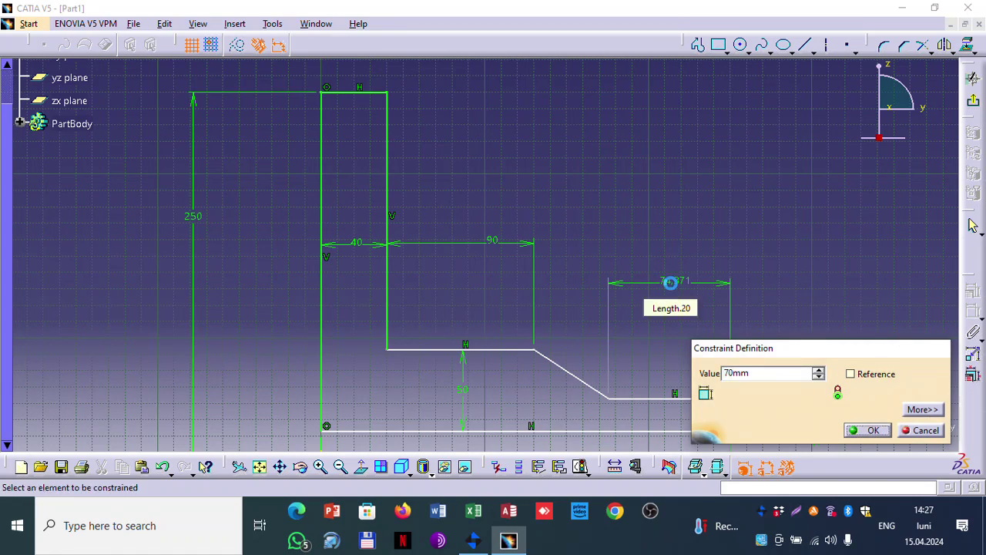
key(Return)
Step: Dimension the offset between the axis line and the bottom profile line to 30
middle_drag(766, 332, 768, 257)
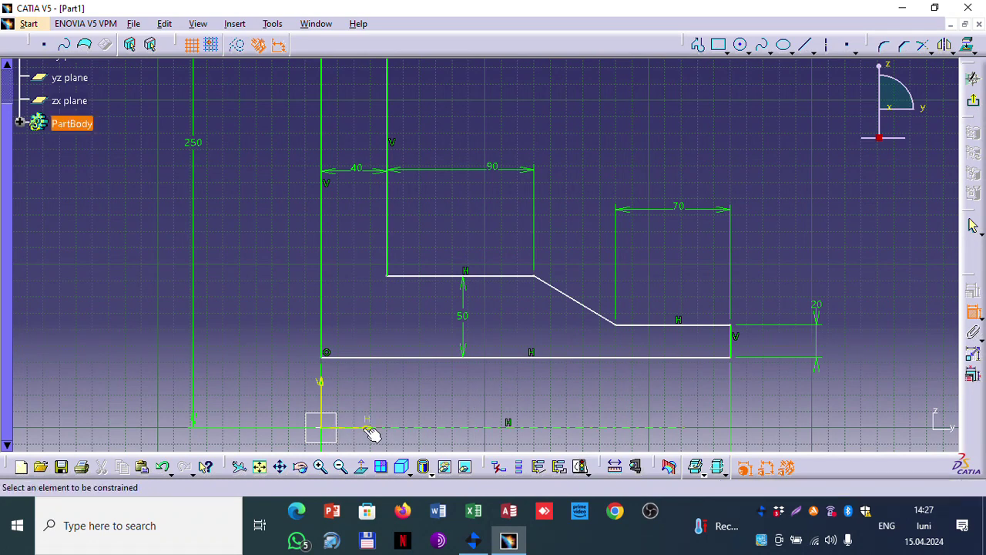
click(408, 431)
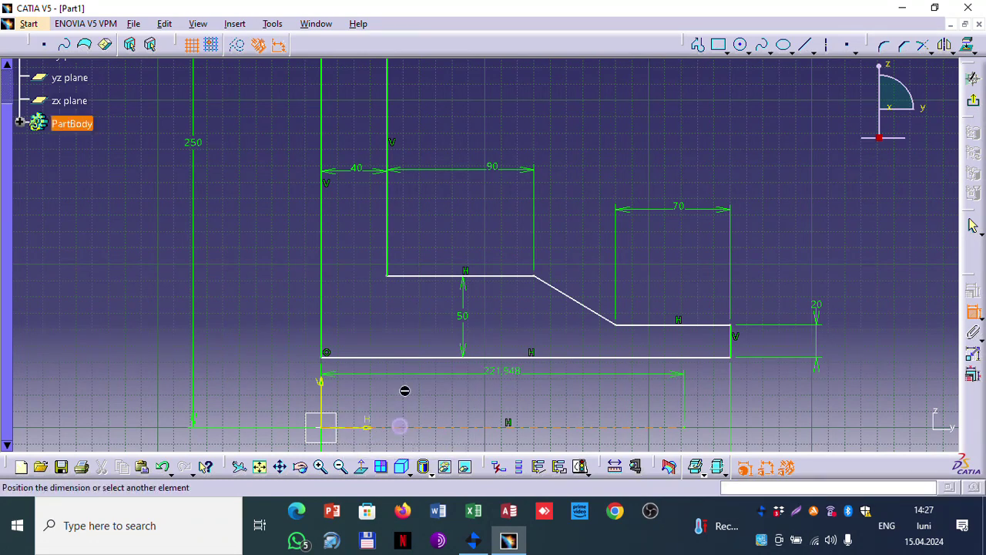
click(406, 356)
click(430, 385)
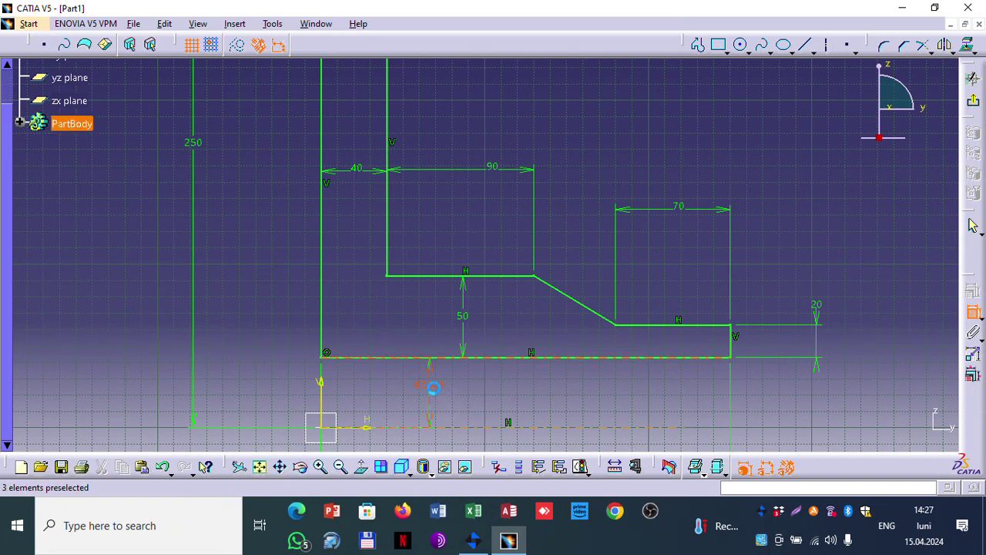
double_click(433, 391)
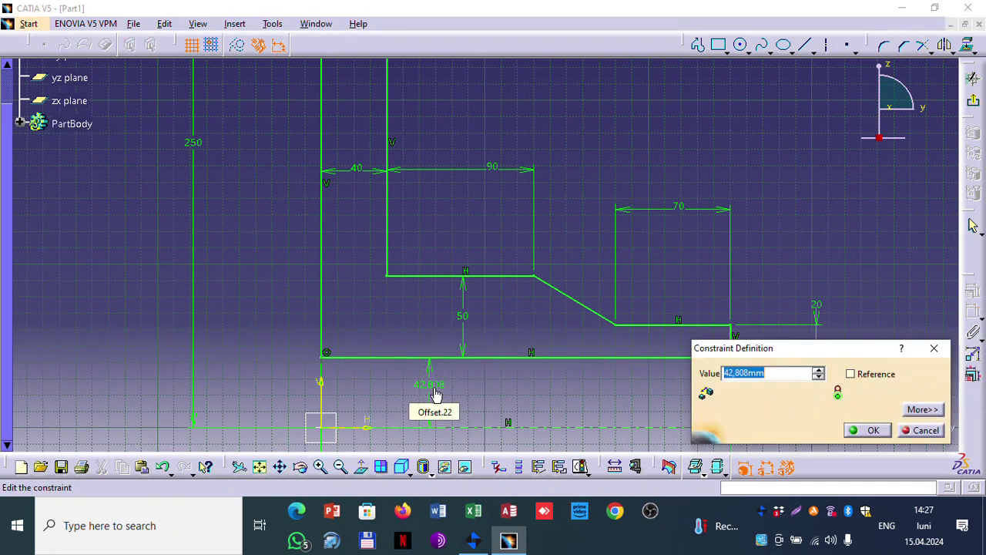
text(30)
key(Return)
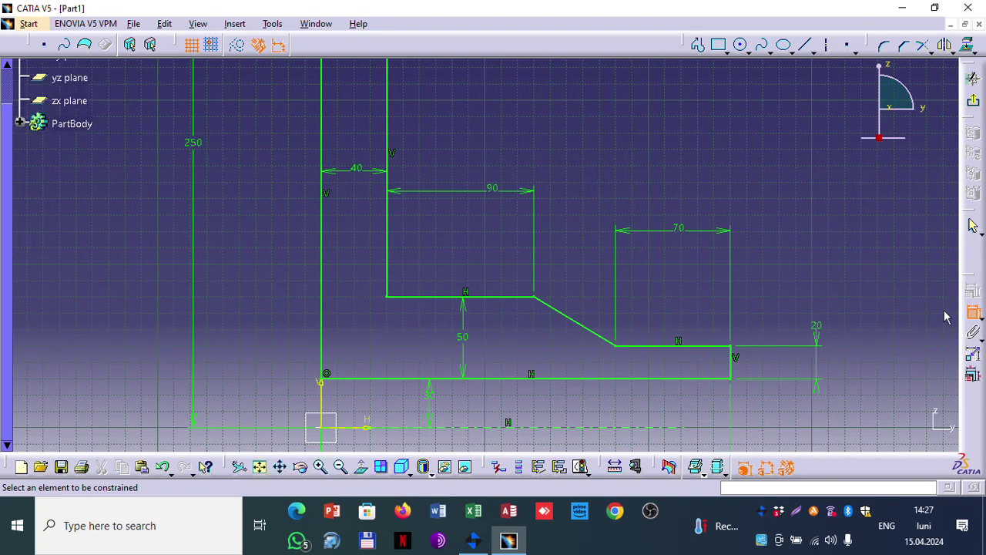
Step: Exit the sketch and revolve it 360° about the sketch axis into Shaft.1
click(973, 312)
mouse_move(783, 231)
middle_down()
mouse_move(747, 284)
mouse_move(750, 256)
mouse_move(766, 282)
mouse_move(736, 307)
middle_up()
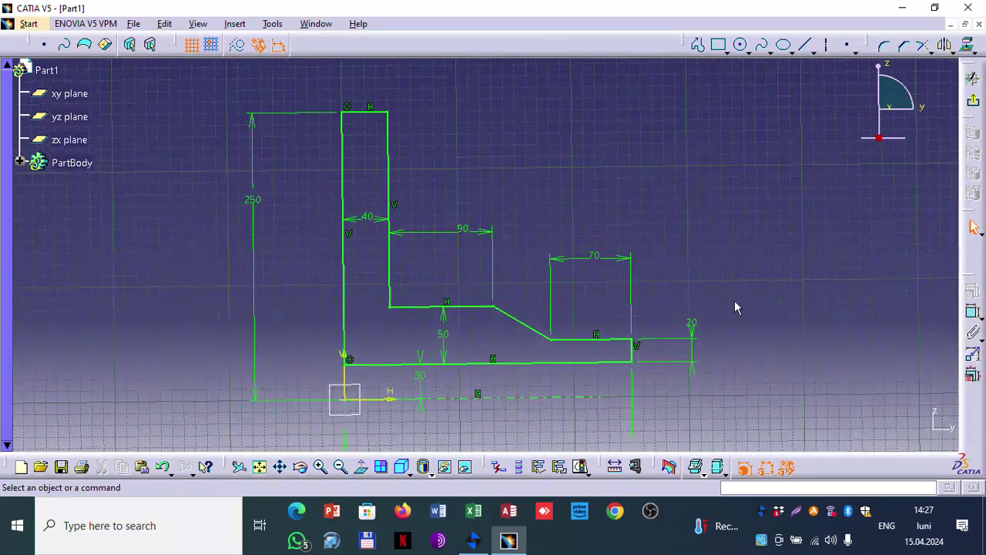
click(974, 106)
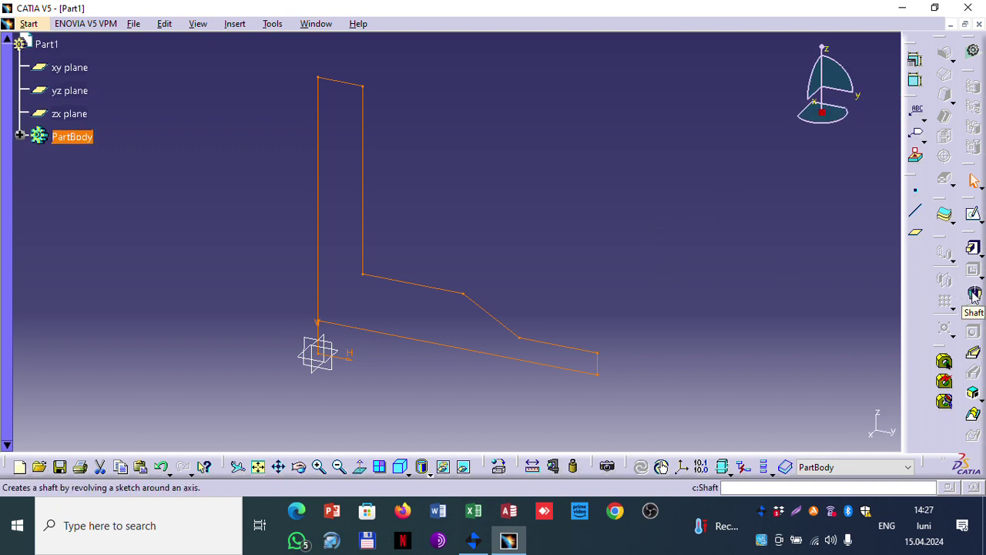
click(973, 294)
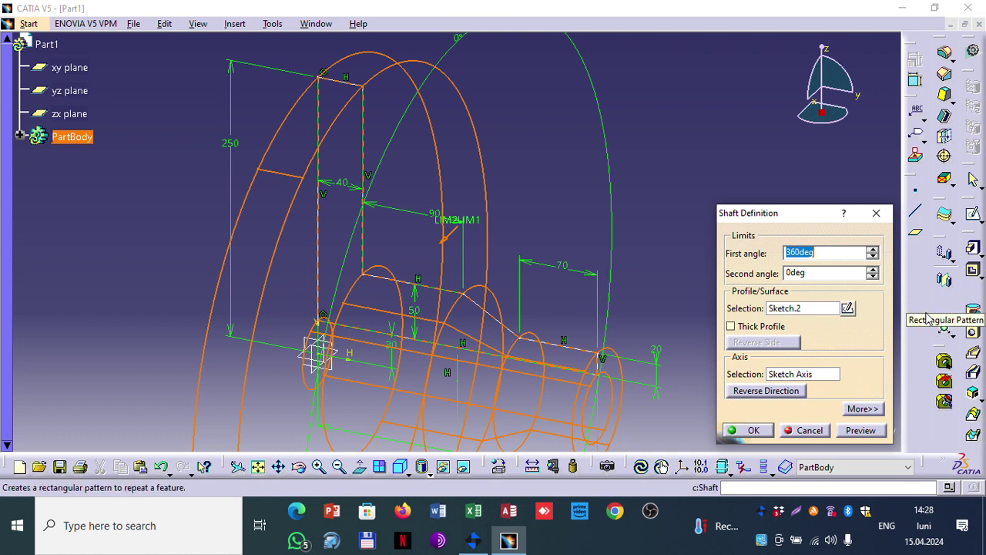
click(751, 430)
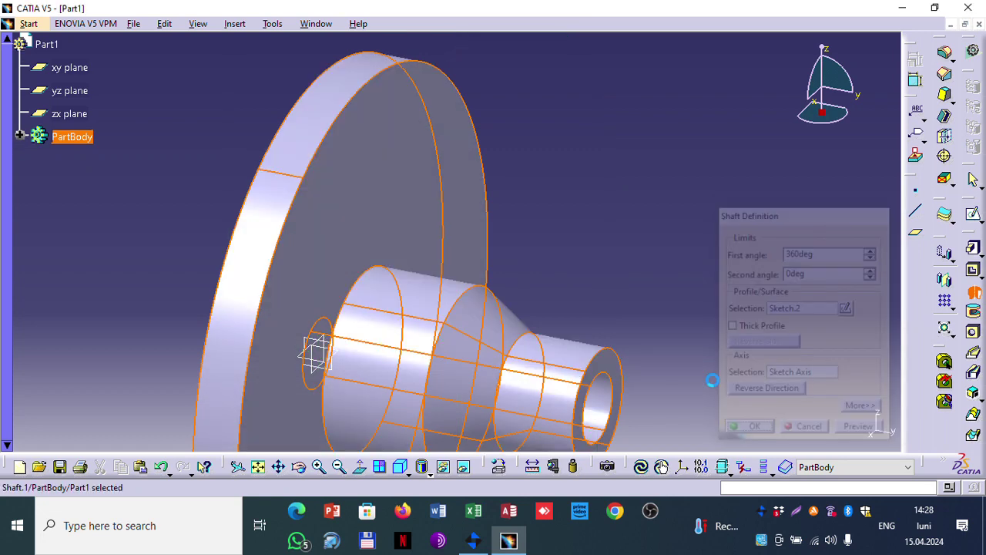
Step: Orbit and zoom the part until the flange's round face points straight at the viewer
click(617, 239)
middle_drag(568, 258, 583, 189)
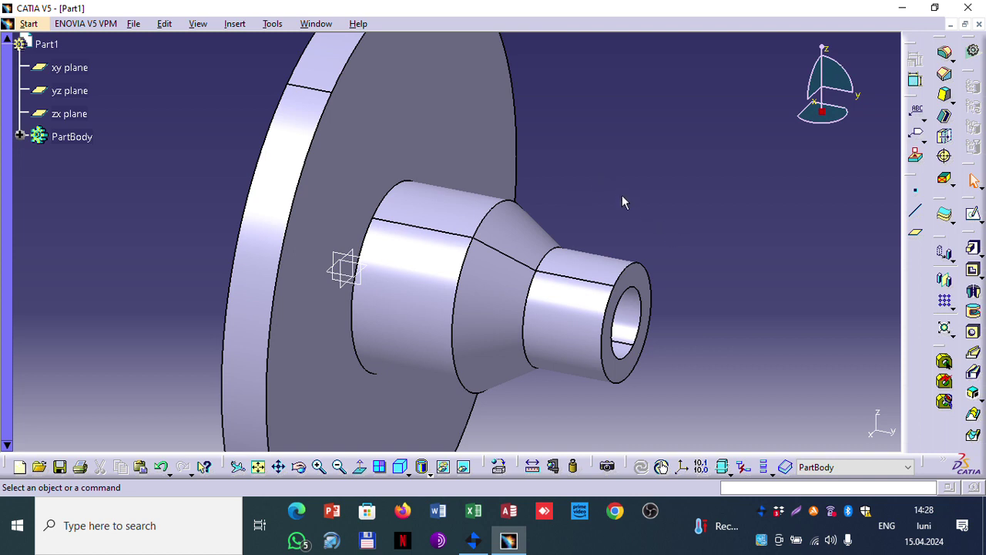
middle_drag(622, 201, 440, 248)
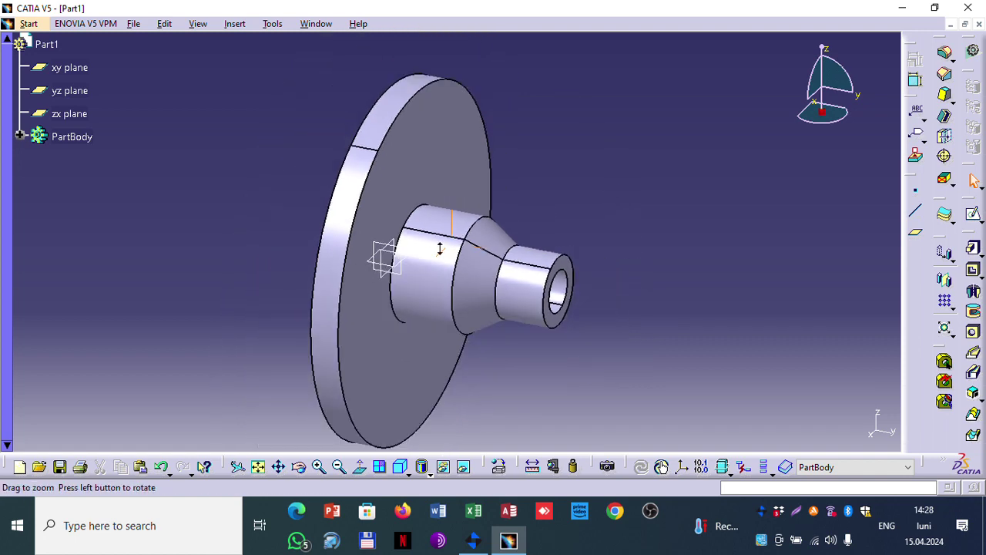
middle_drag(225, 298, 578, 235)
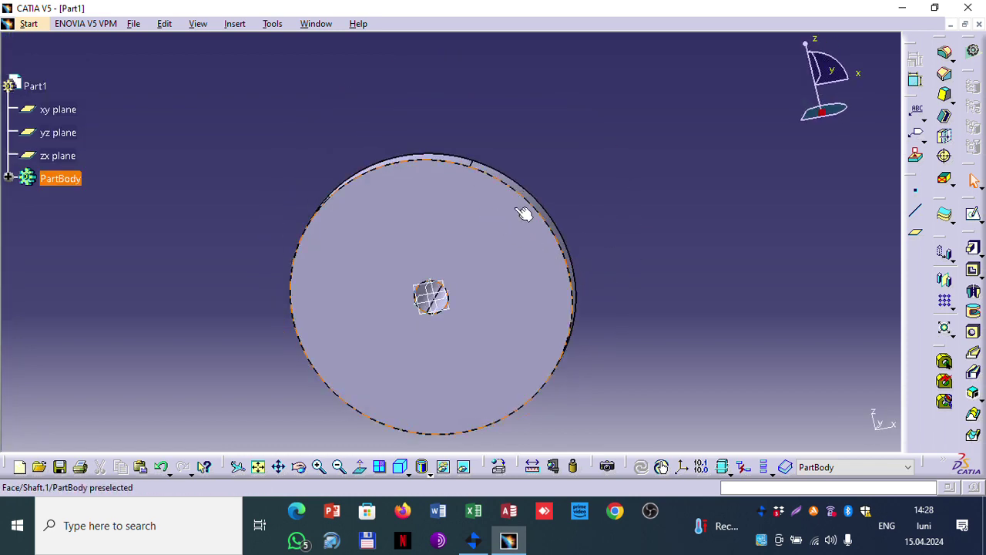
middle_drag(523, 213, 603, 228)
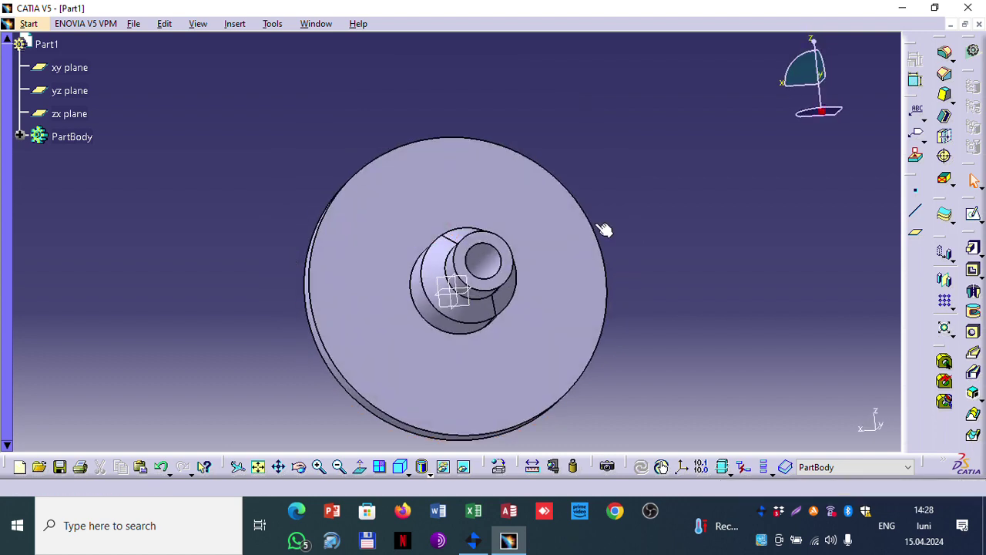
middle_drag(584, 192, 583, 239)
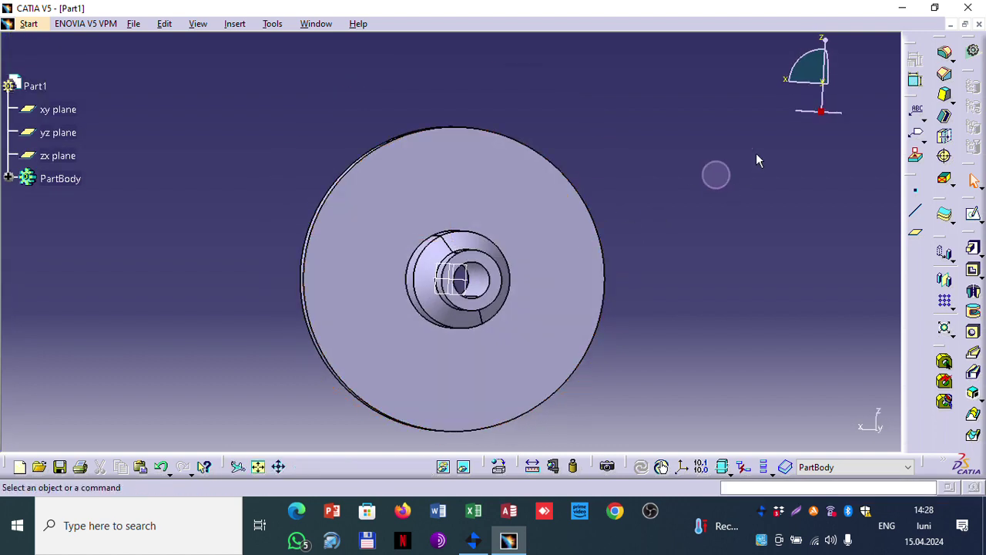
click(981, 222)
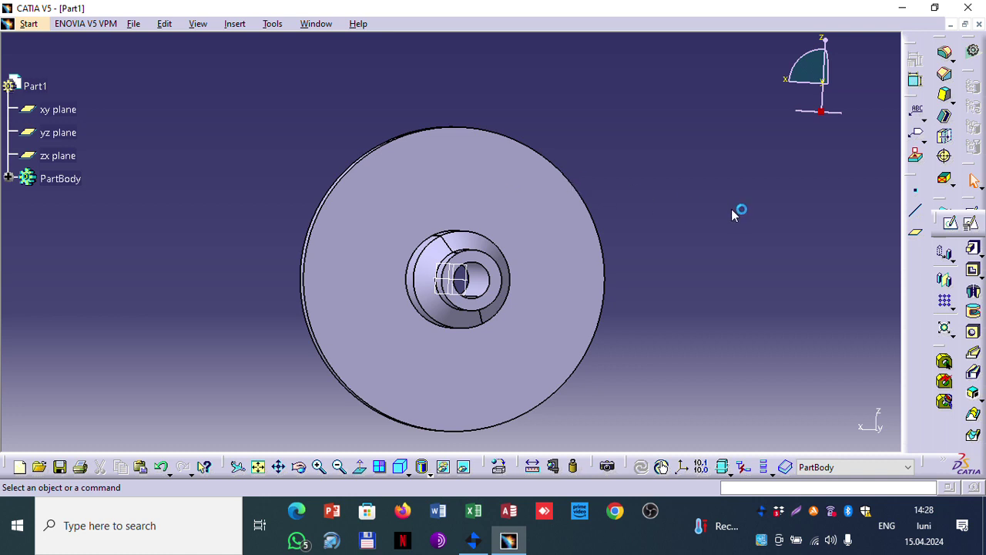
Step: Open a sketch on the flange's front face and draw a tall rectangle left of the disk
click(505, 194)
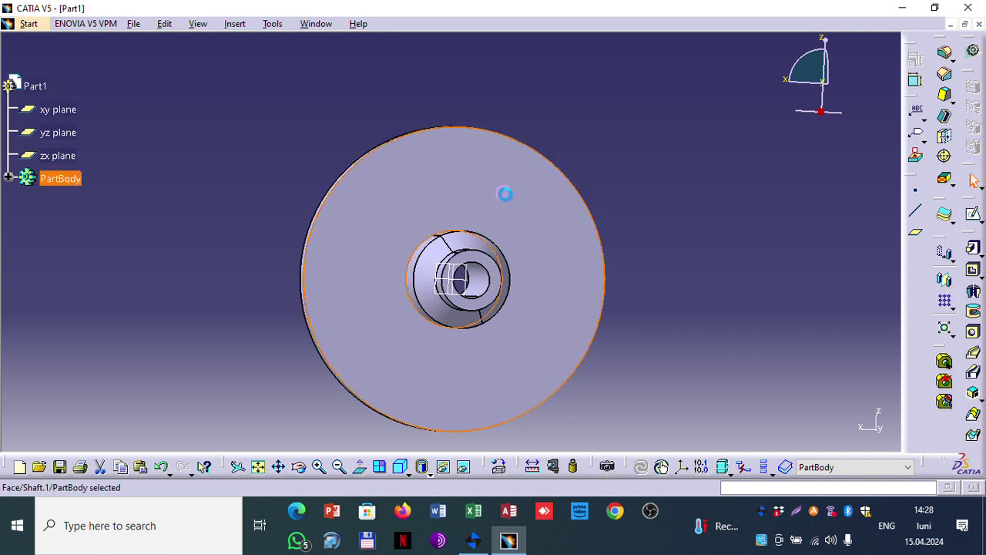
click(974, 216)
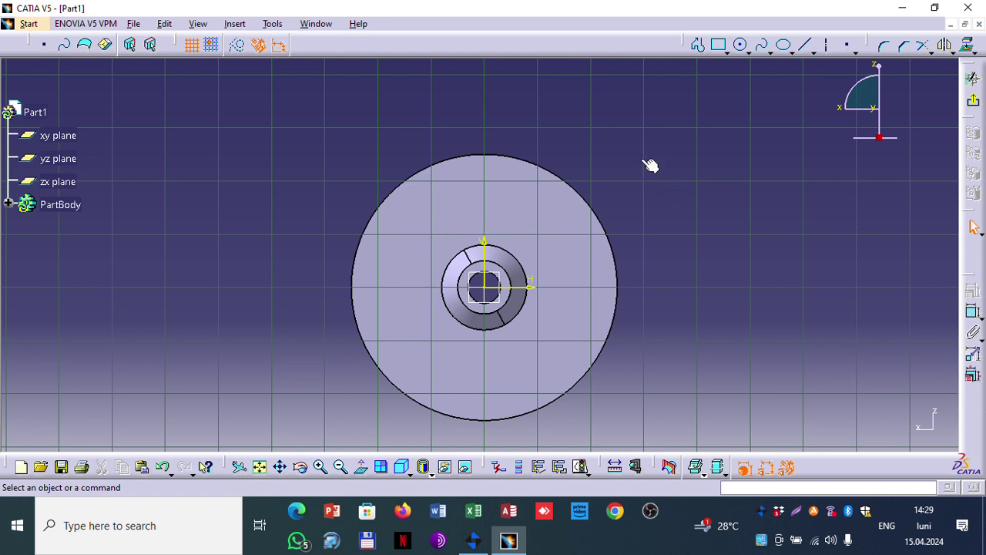
click(718, 46)
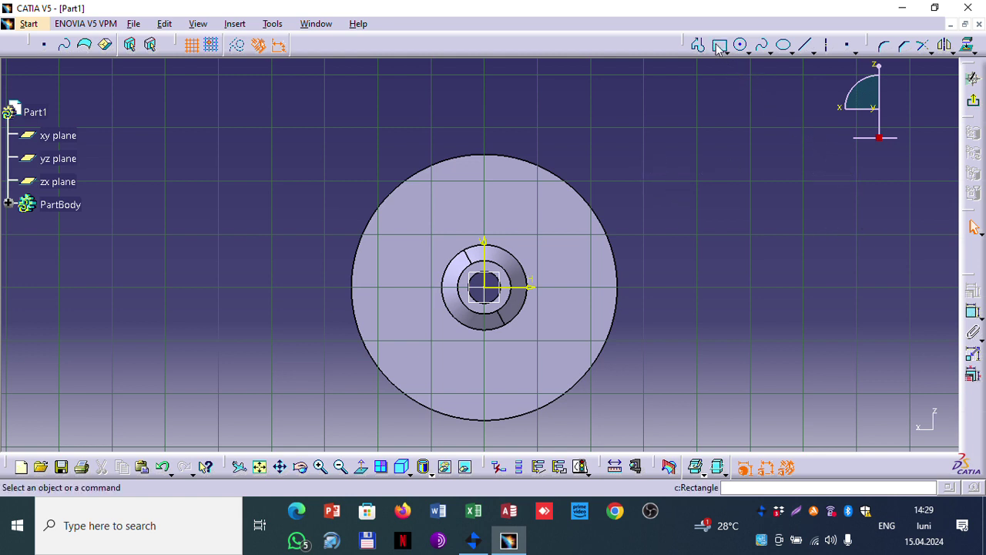
click(720, 48)
click(378, 126)
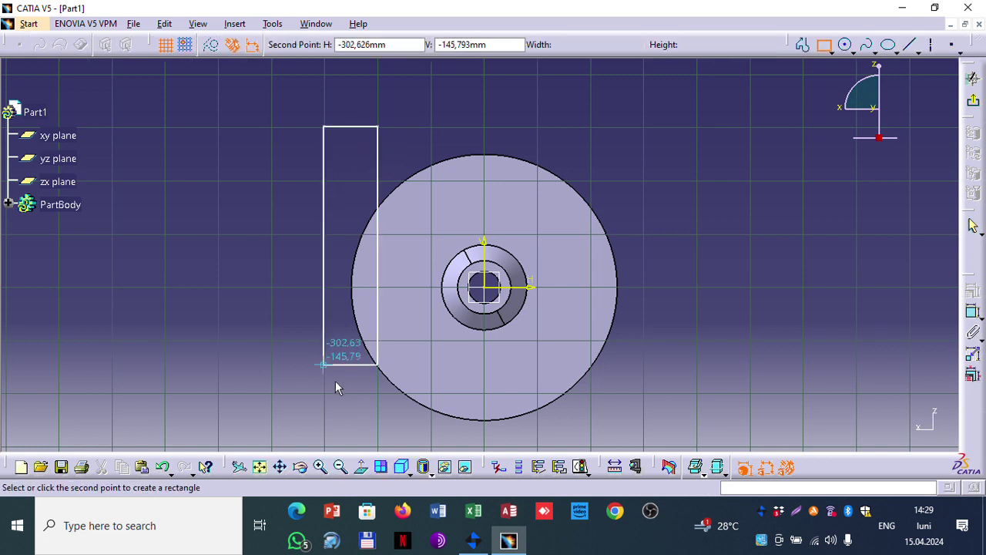
click(301, 386)
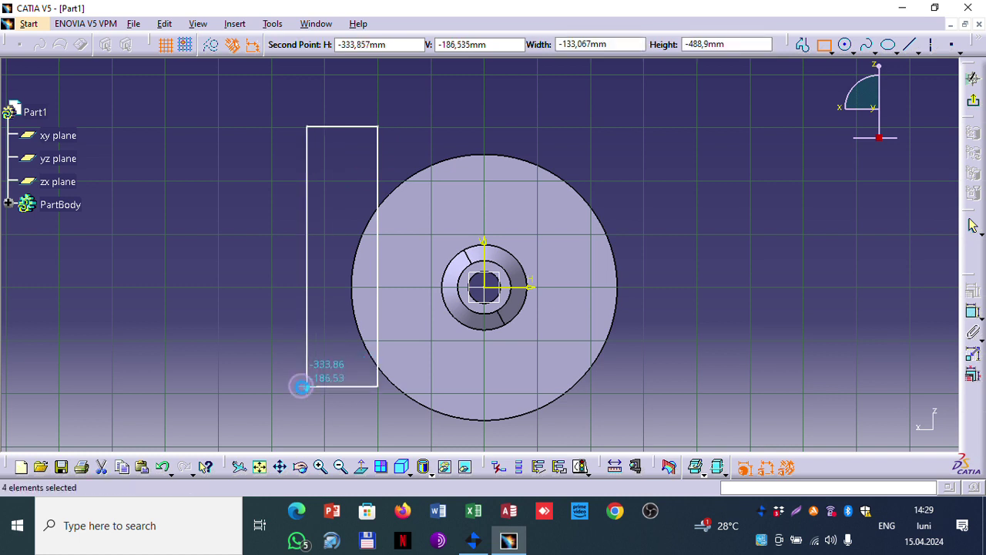
click(695, 301)
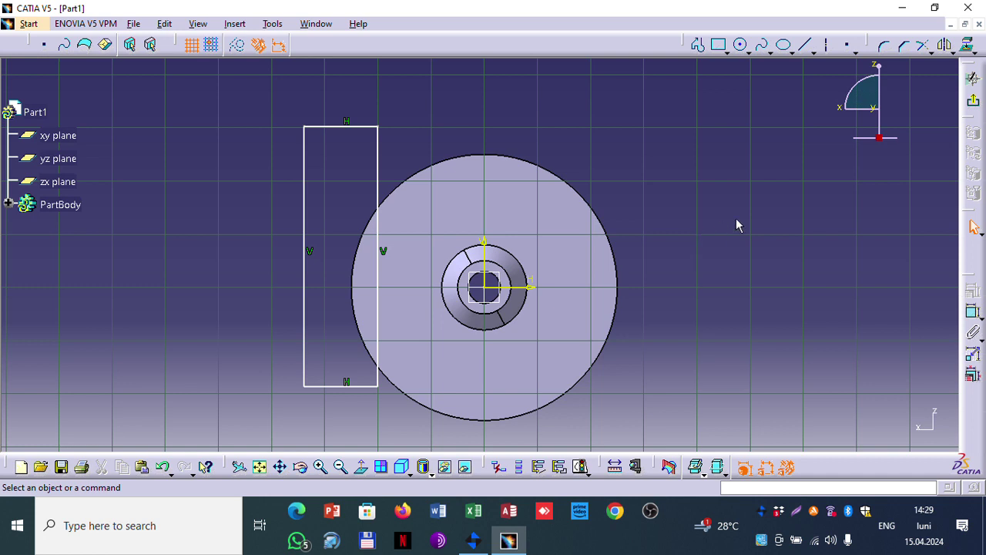
Step: Dimension the rectangle's right edge 200 from the vertical axis
click(973, 311)
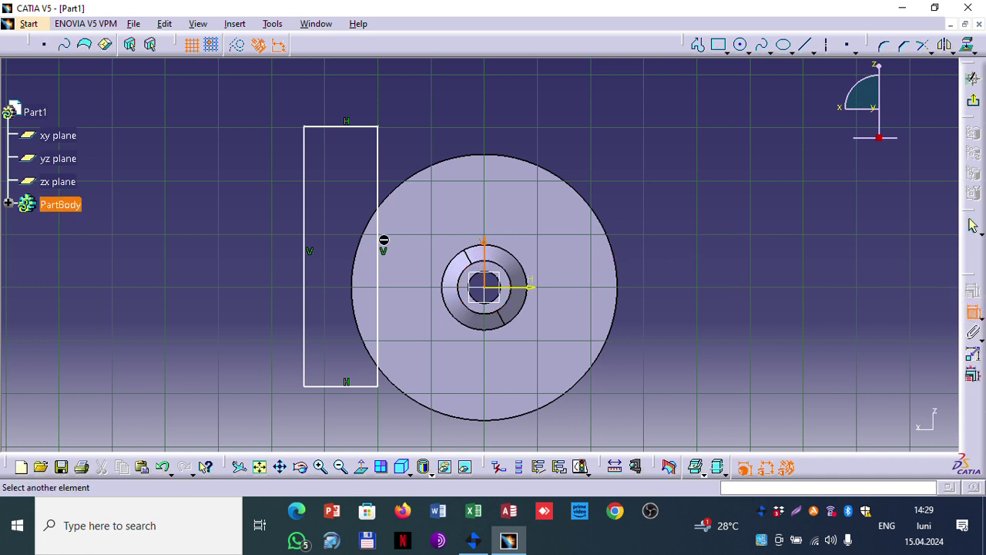
click(383, 247)
click(440, 93)
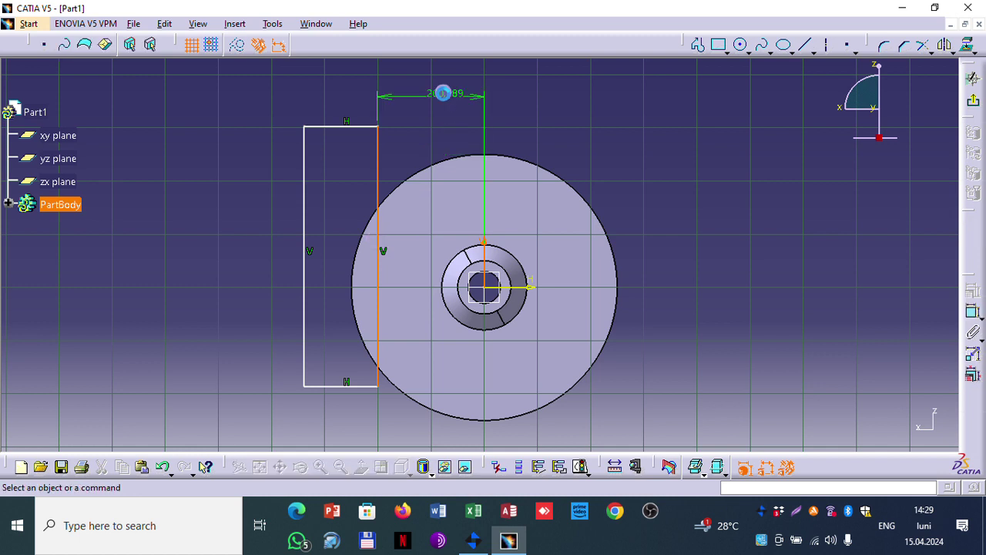
click(428, 99)
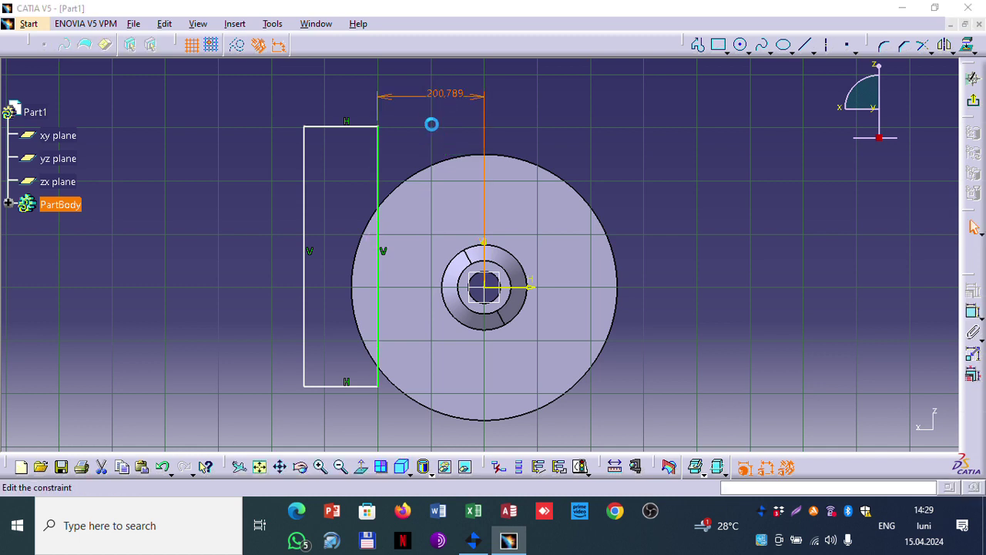
text(20)
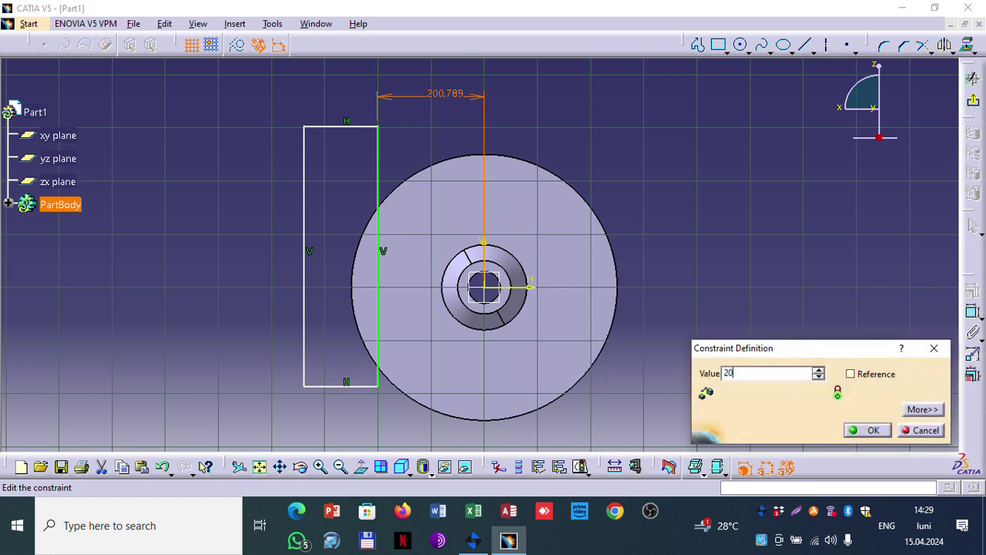
text(0)
key(Return)
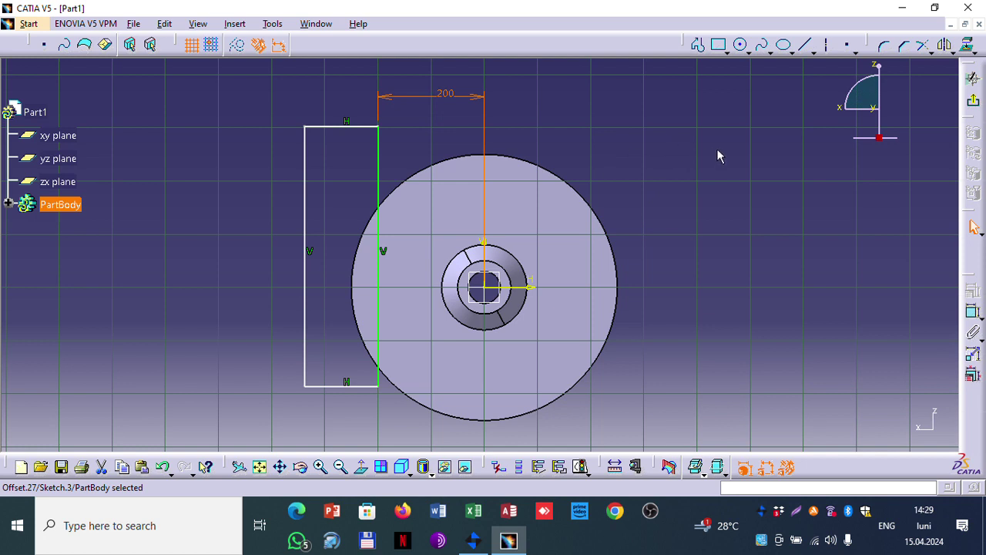
Step: Make the rectangle's top and bottom lines symmetric about the horizontal axis
click(341, 382)
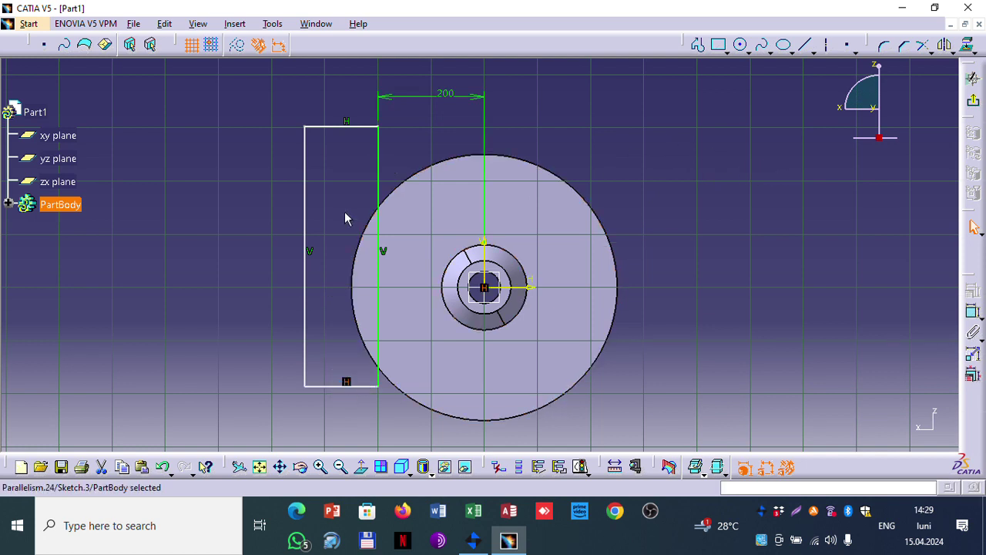
click(310, 348)
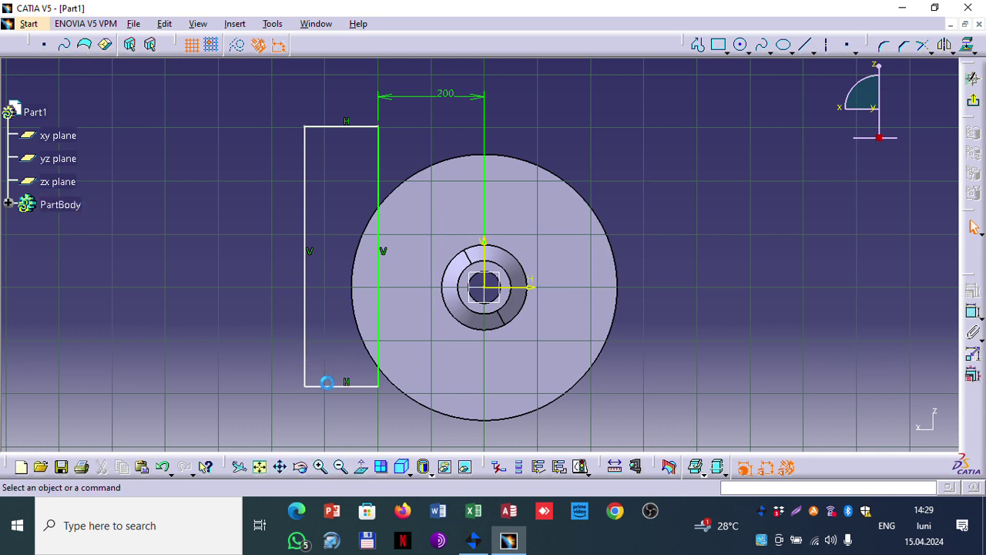
click(321, 385)
ctrl+click(327, 125)
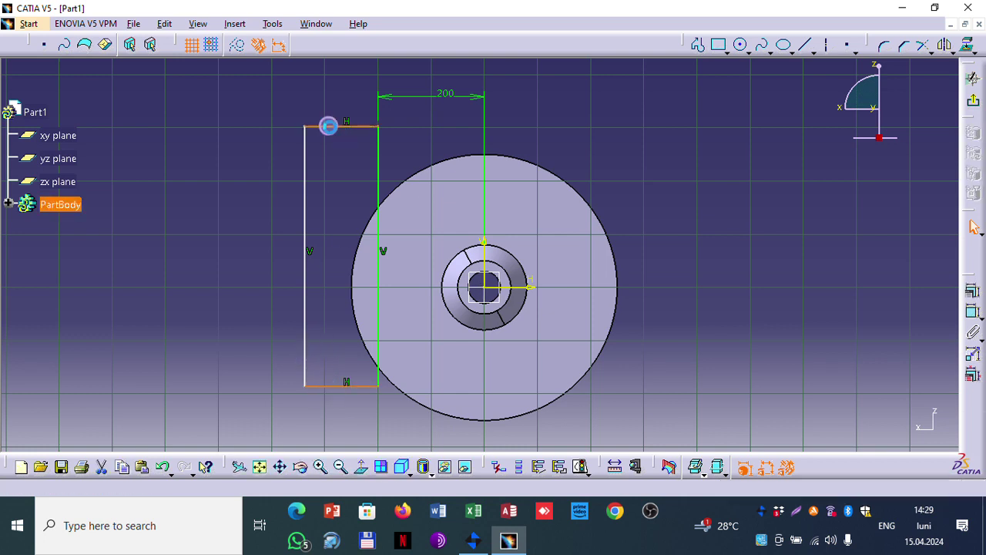
ctrl+click(521, 288)
click(973, 291)
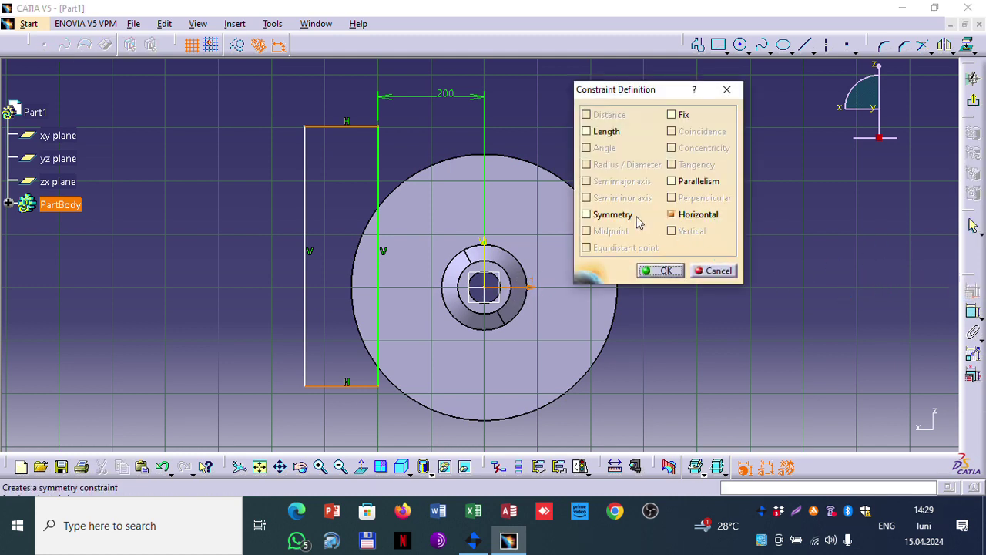
click(619, 214)
click(655, 270)
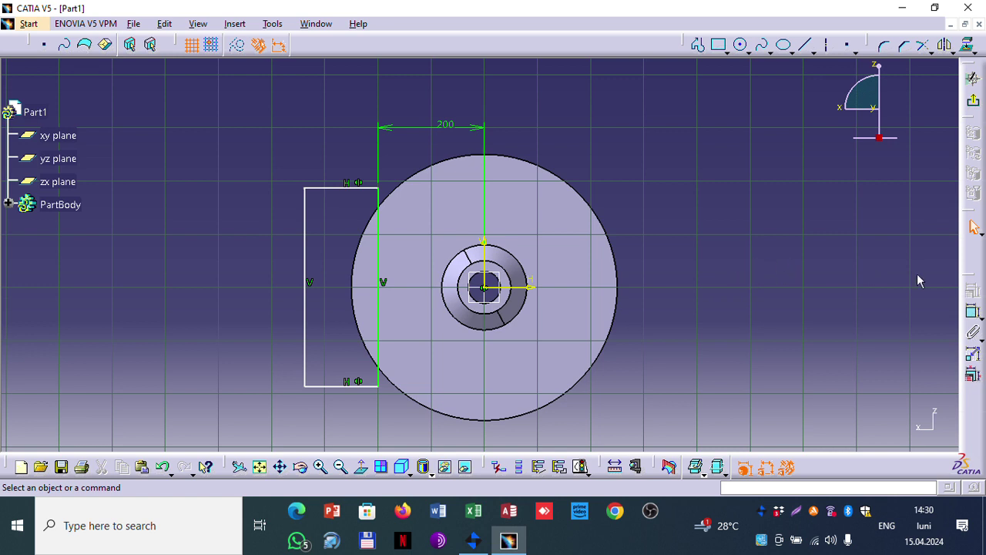
Step: Dimension the rectangle's height, ending at a final value of 400
click(973, 309)
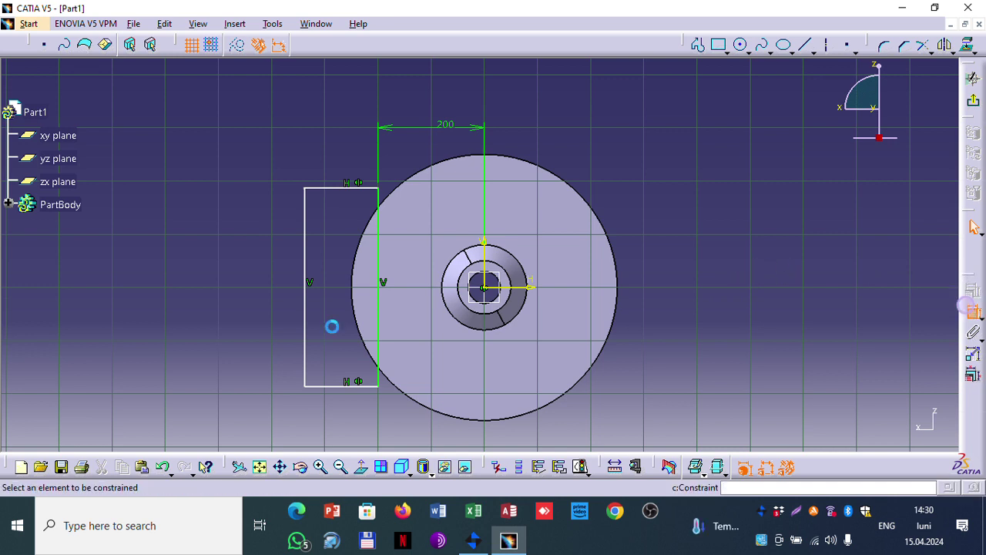
click(354, 385)
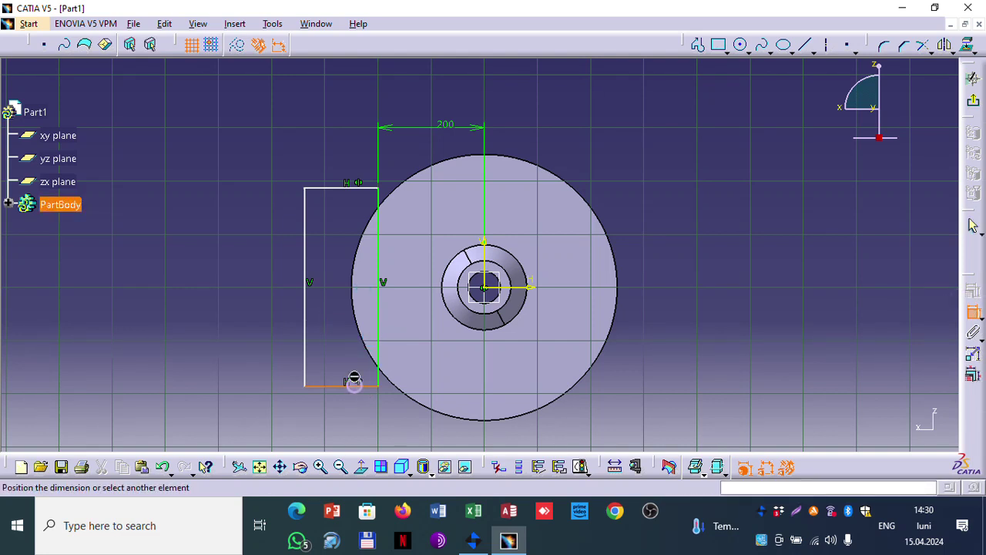
click(337, 188)
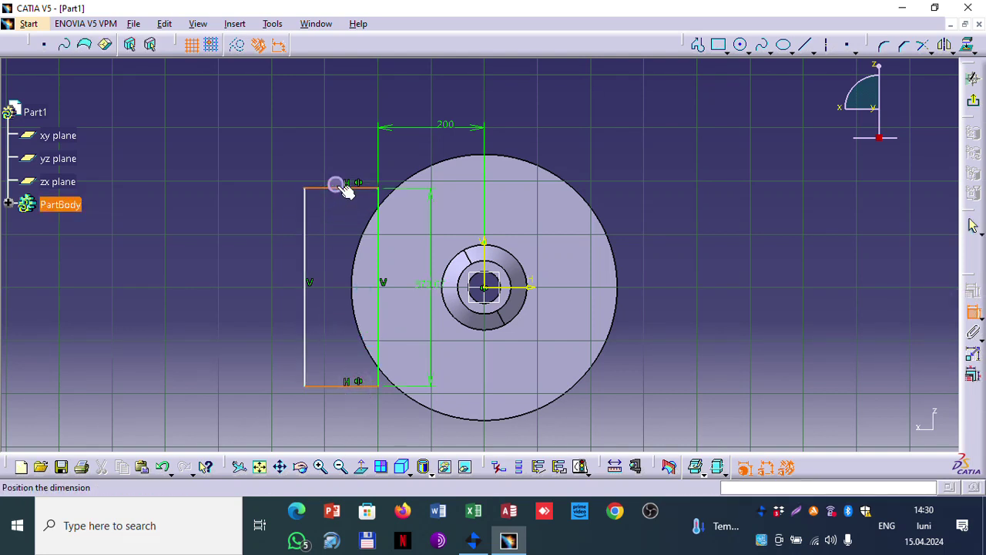
click(221, 263)
double_click(221, 261)
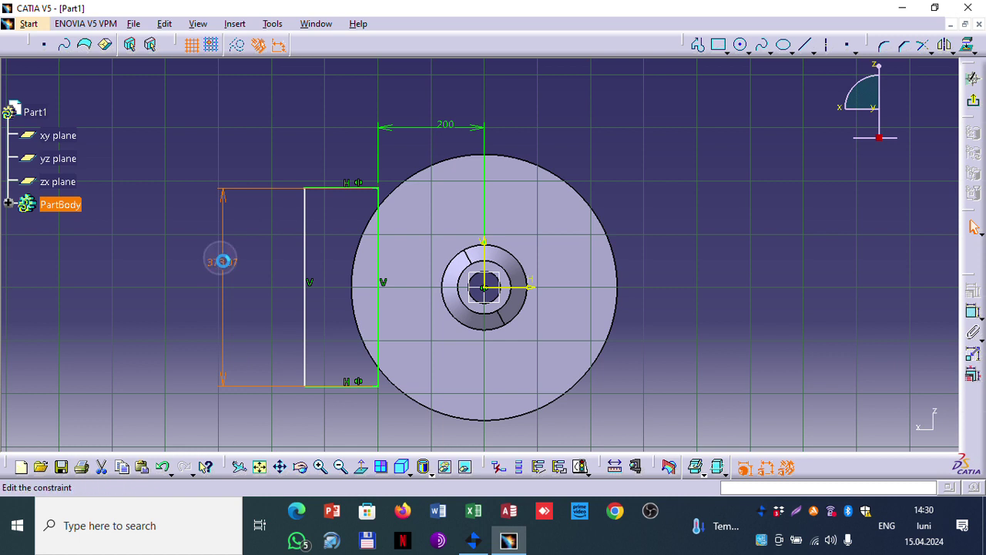
text(40)
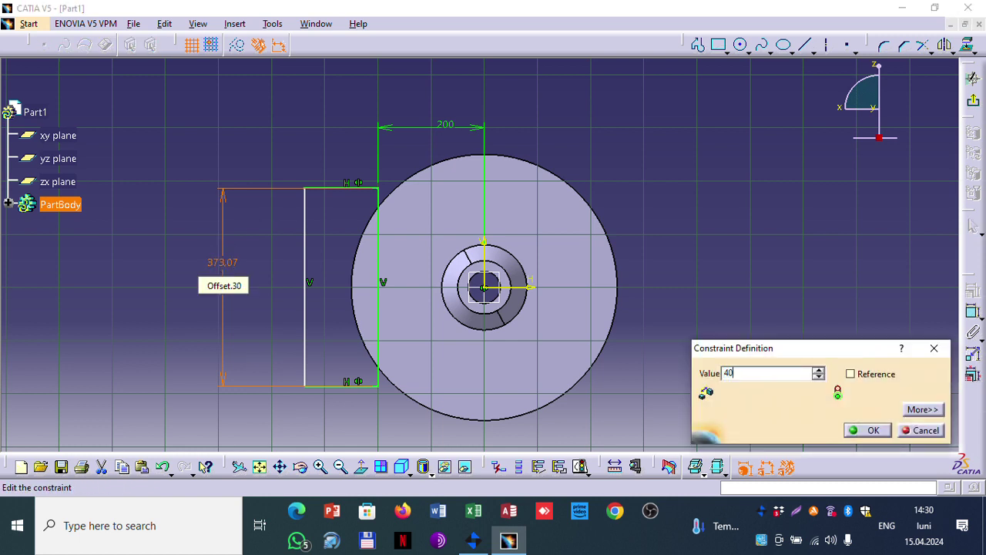
key(Return)
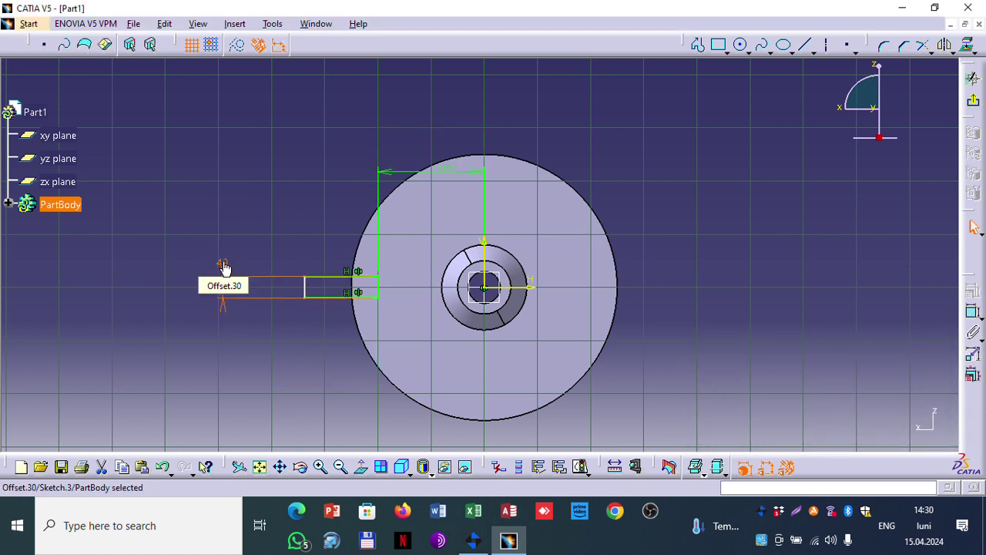
double_click(222, 260)
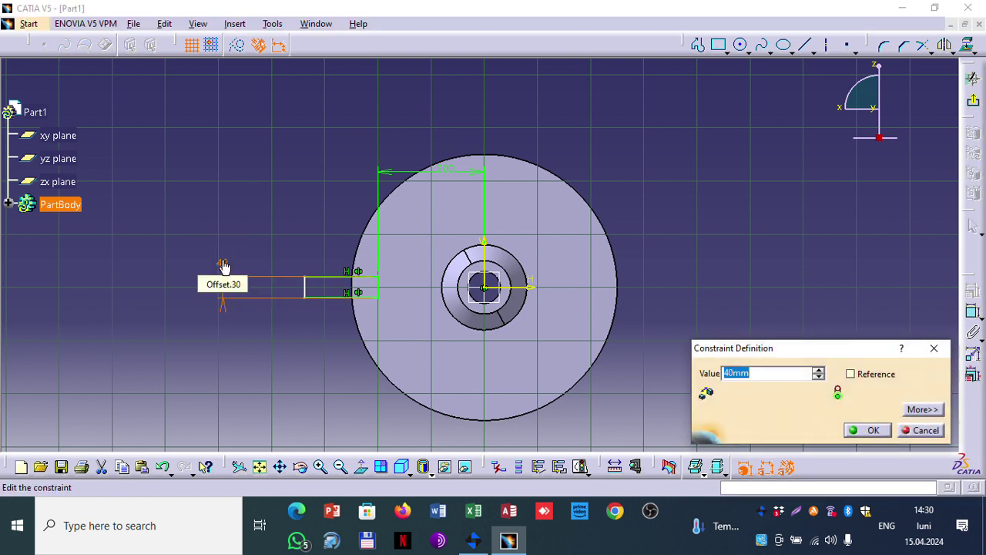
text(10)
key(Return)
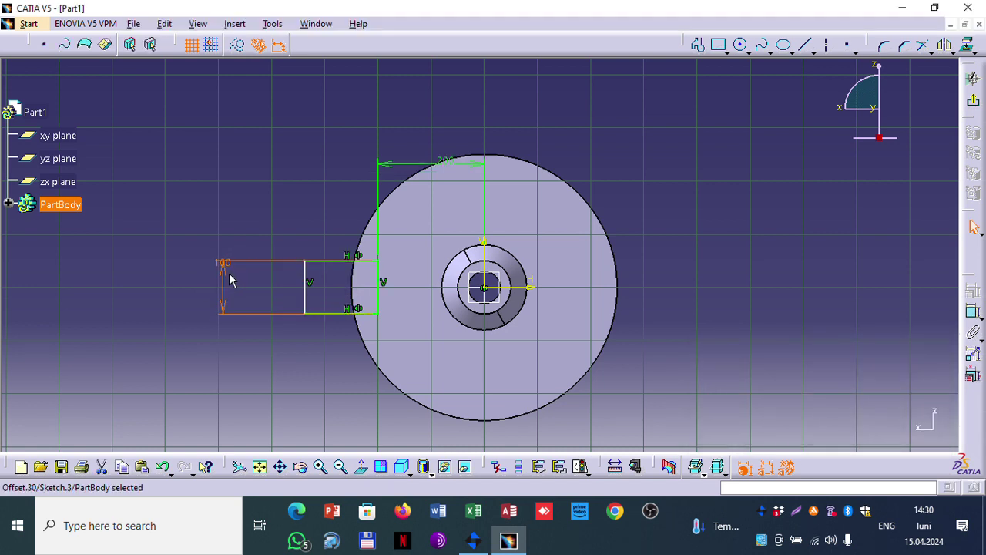
double_click(225, 261)
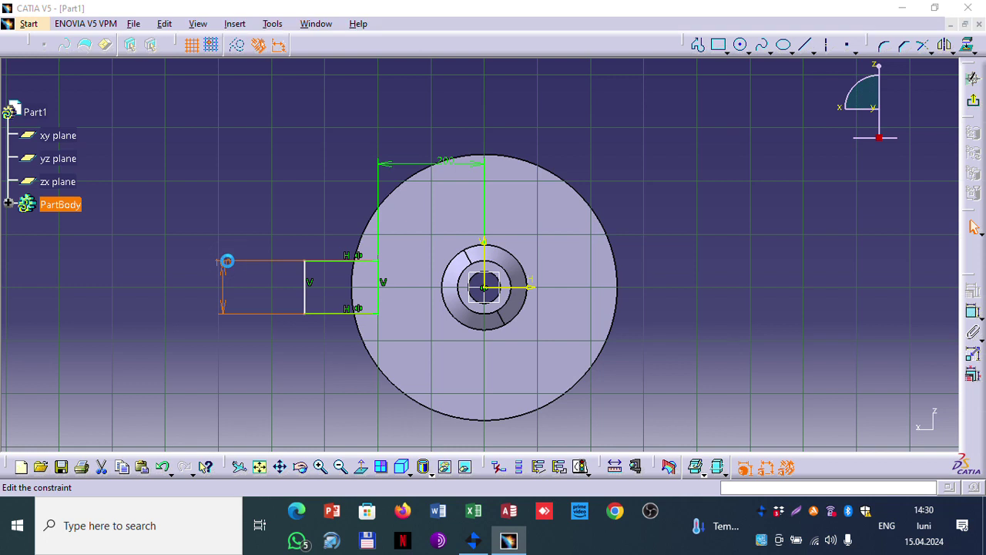
text(400mm)
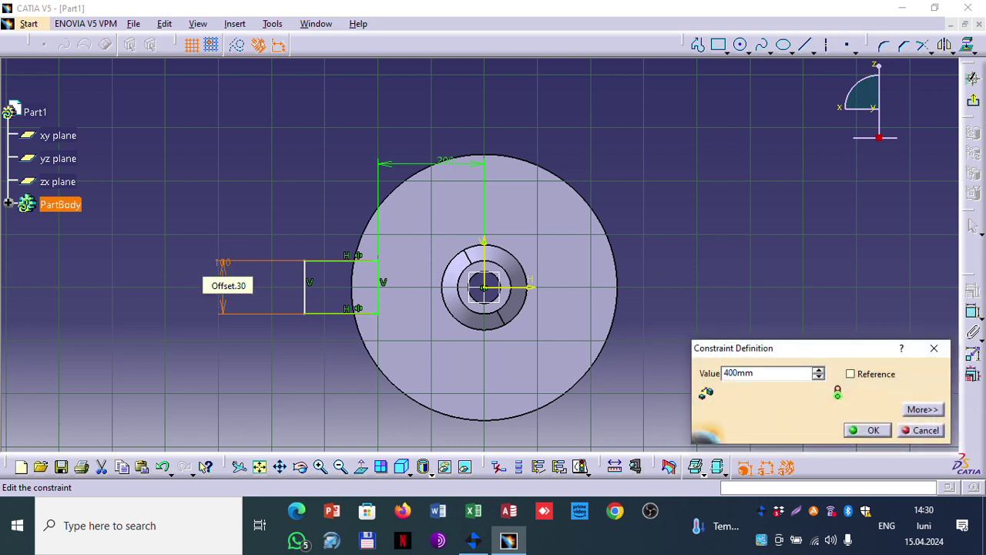
key(Return)
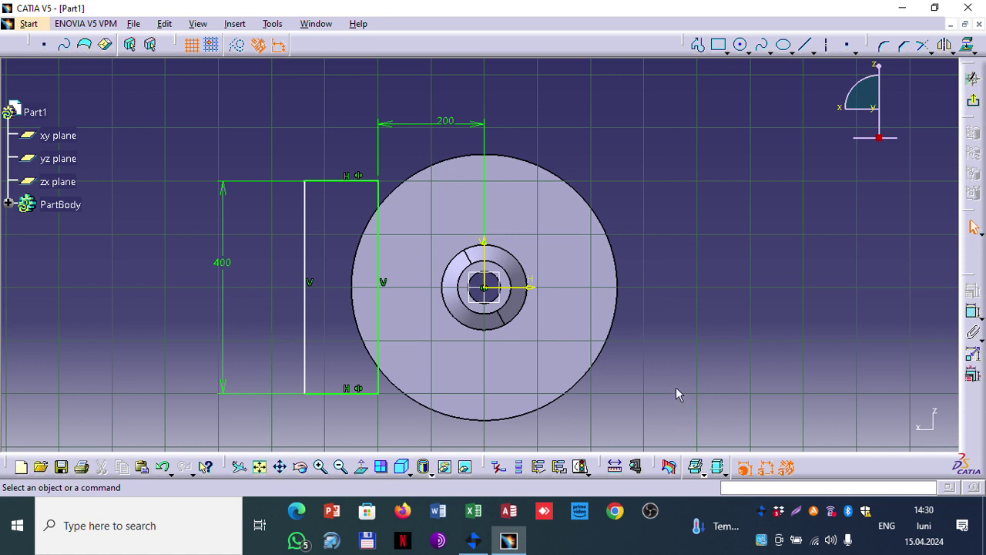
Step: Exit the sketch and pocket the rectangle Up to last, previewing before confirming
click(973, 100)
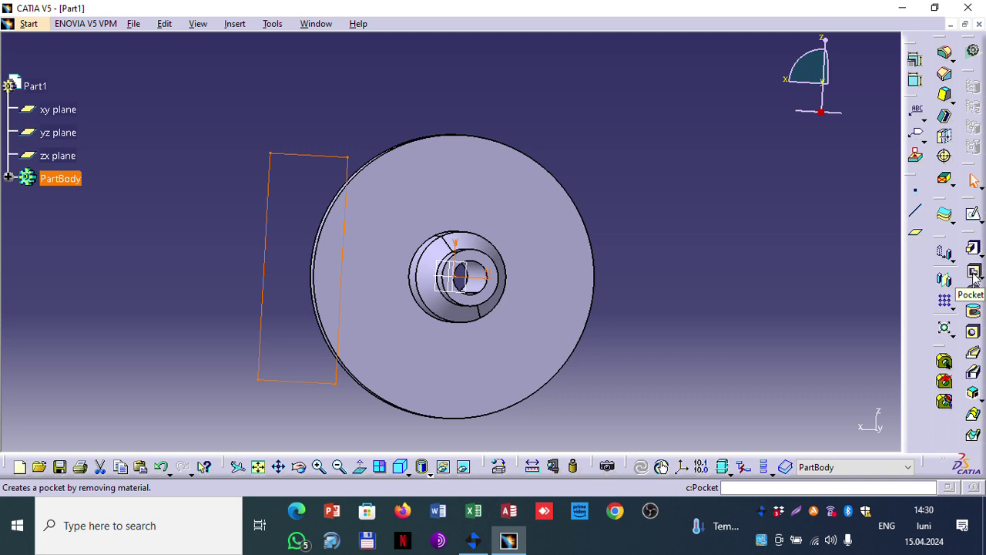
click(973, 273)
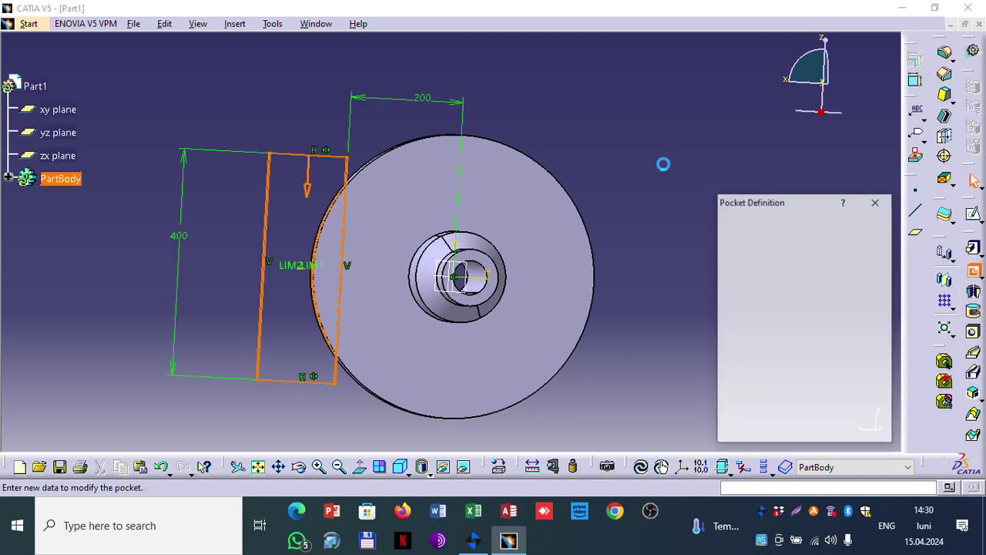
middle_drag(657, 163, 641, 220)
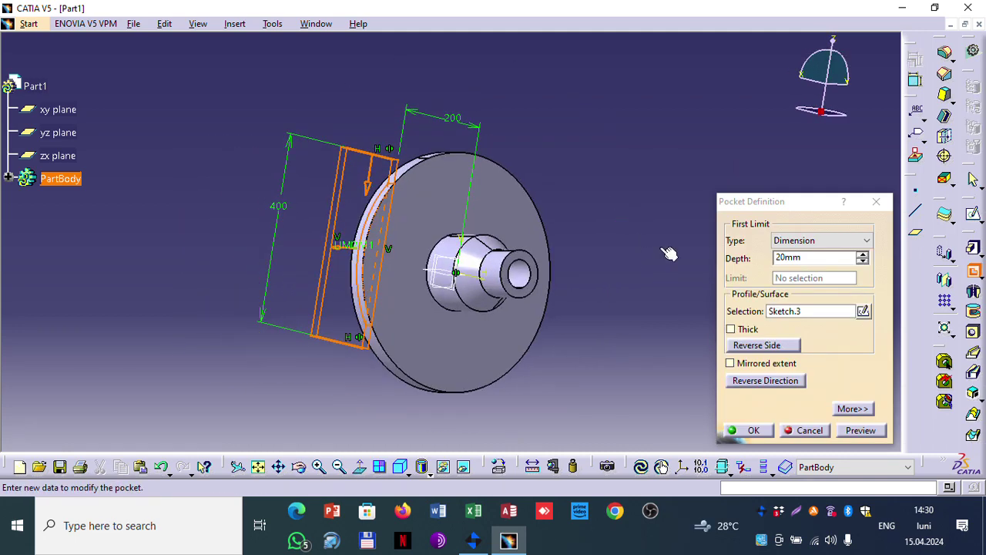
click(854, 240)
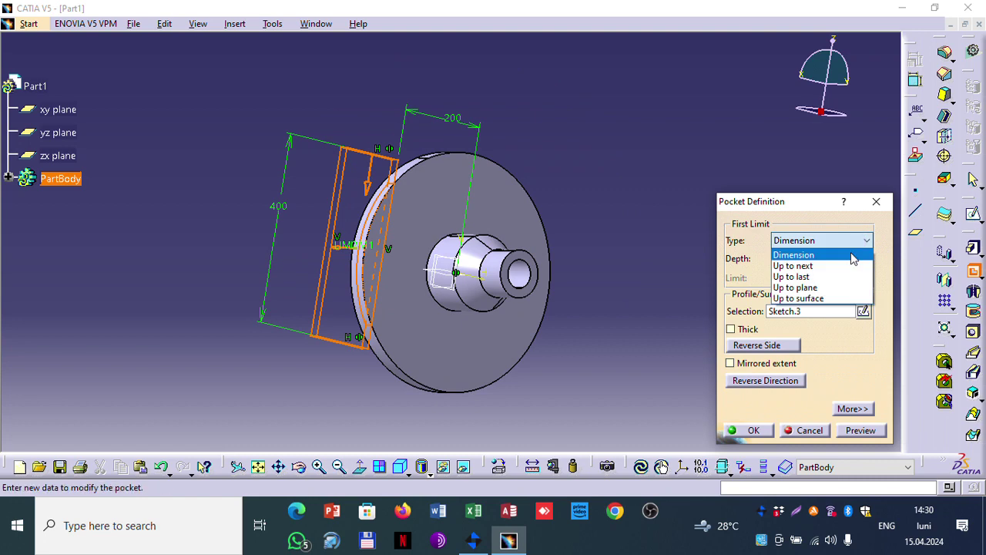
click(830, 275)
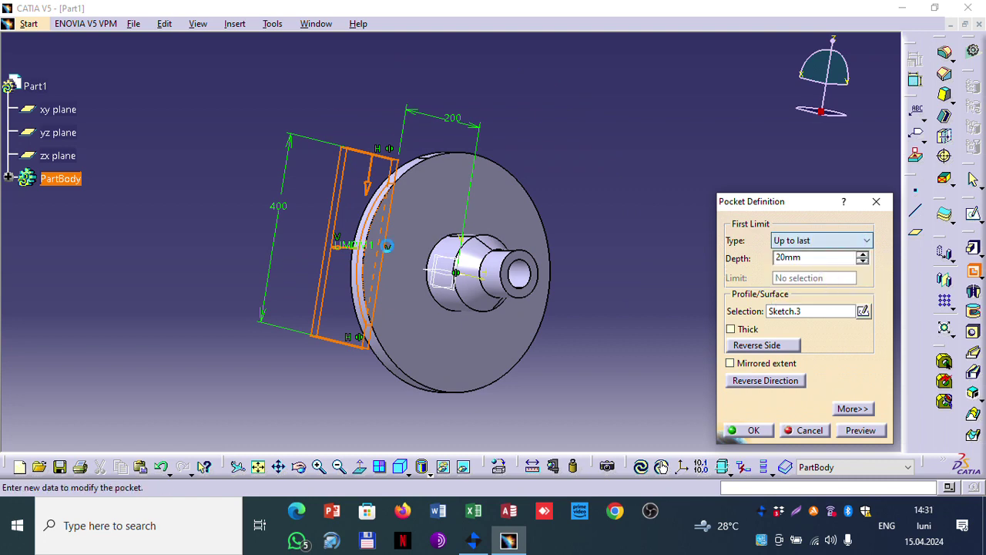
middle_drag(660, 106, 570, 224)
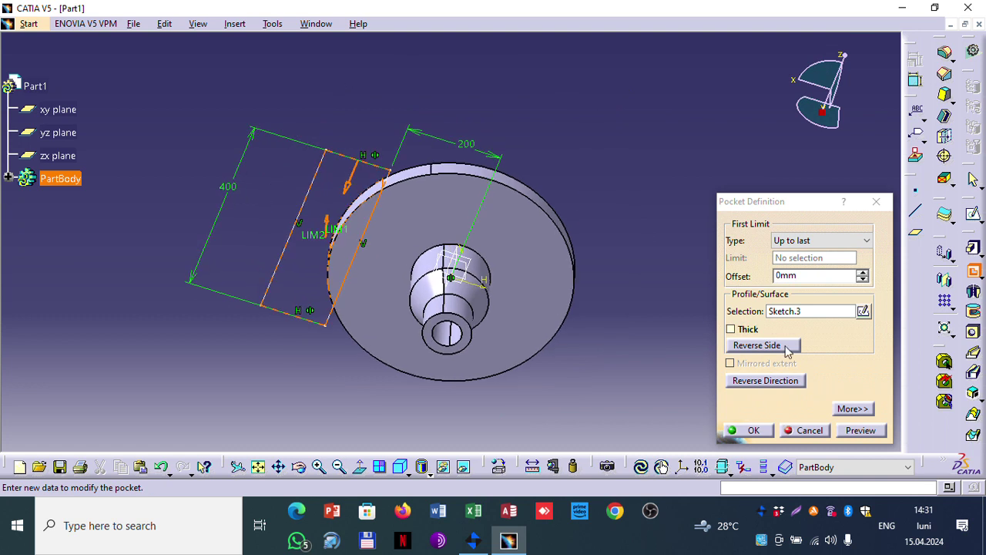
click(860, 430)
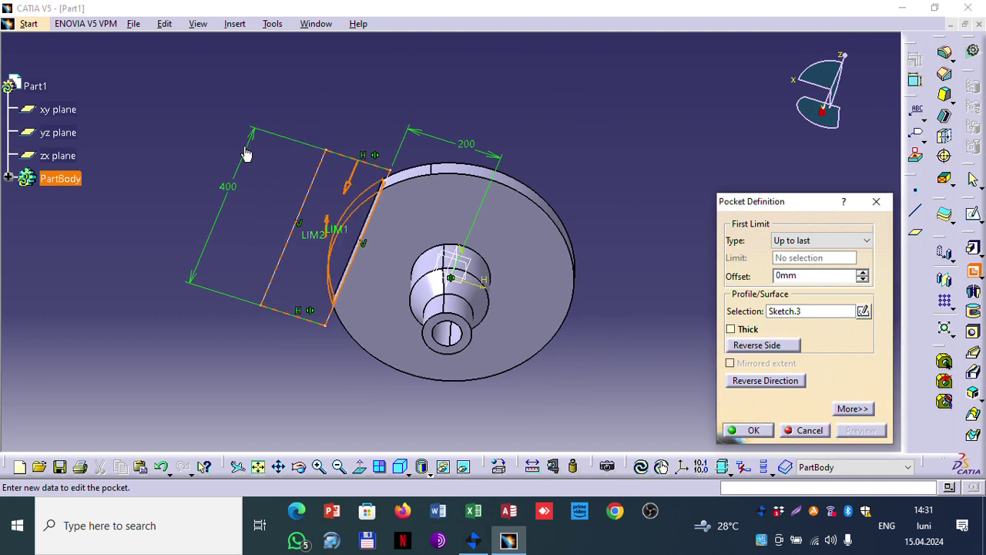
click(750, 432)
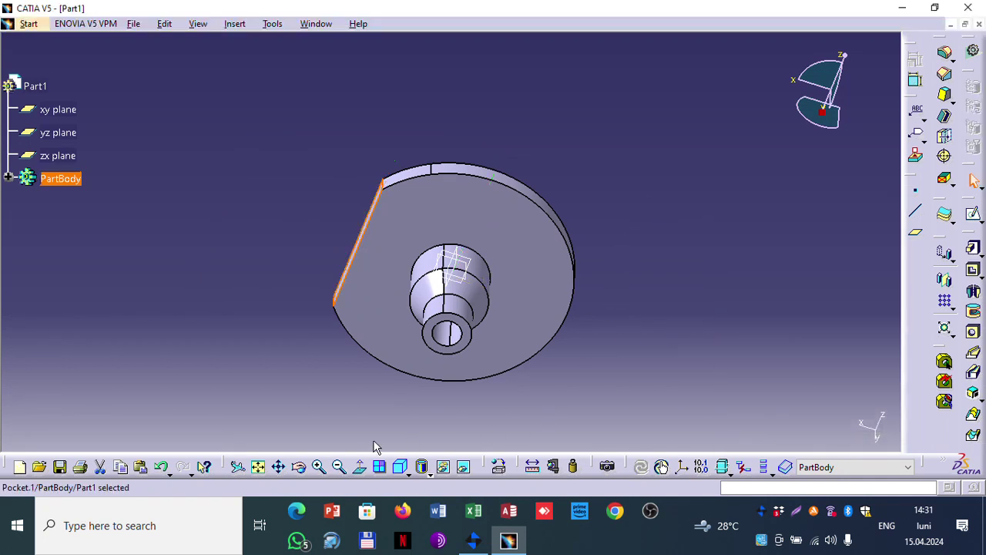
Step: Mirror Pocket.1 across the yz plane as Mirror.1 to give the disc a second flat side
click(400, 467)
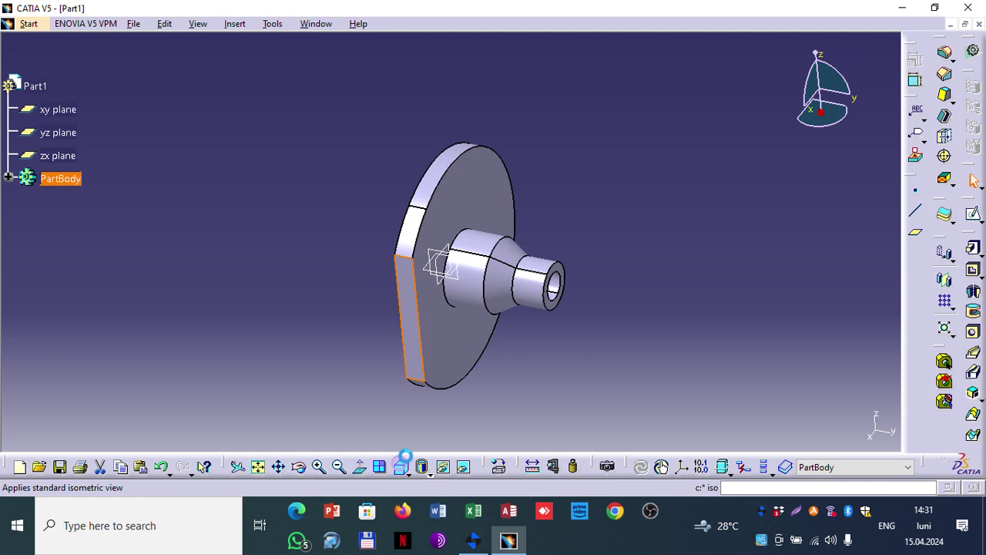
click(686, 216)
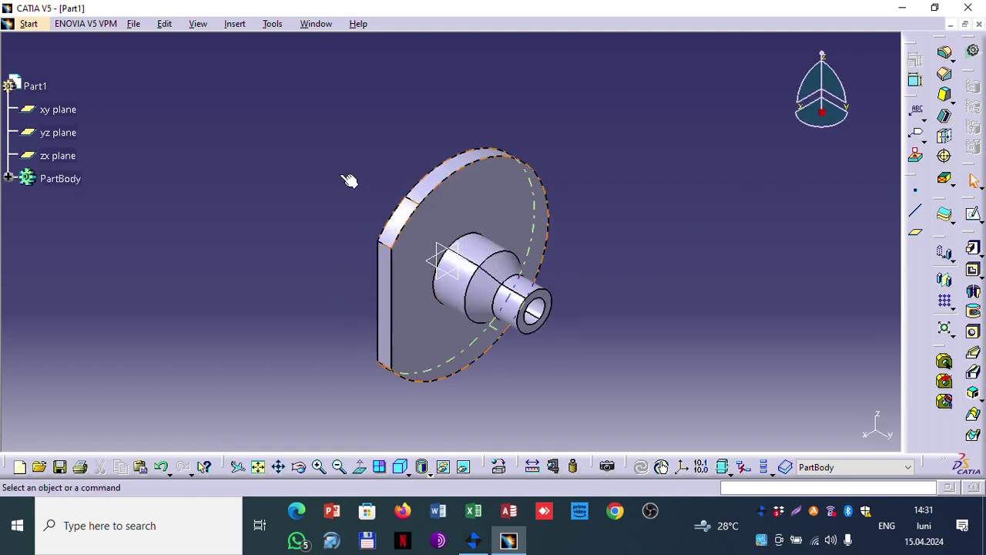
click(7, 178)
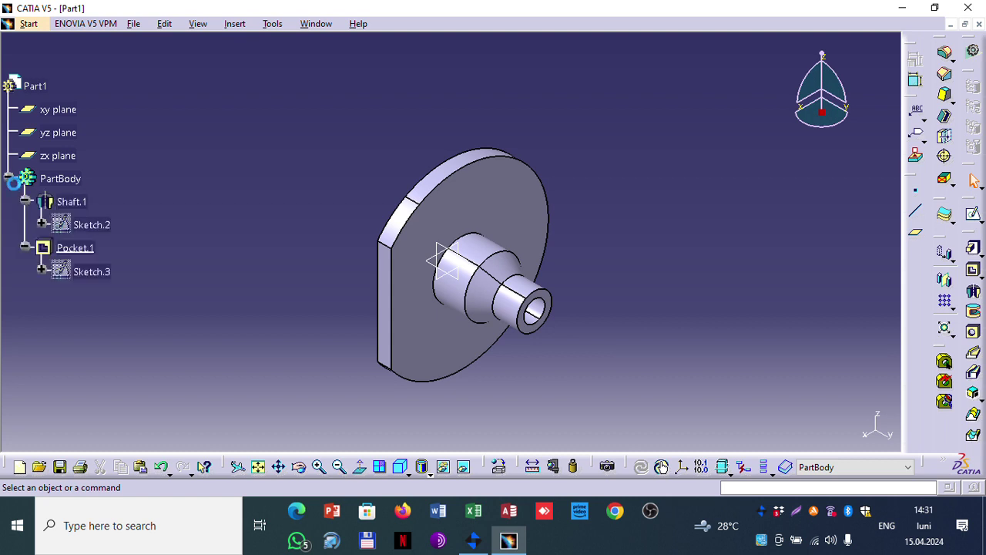
click(22, 248)
click(24, 307)
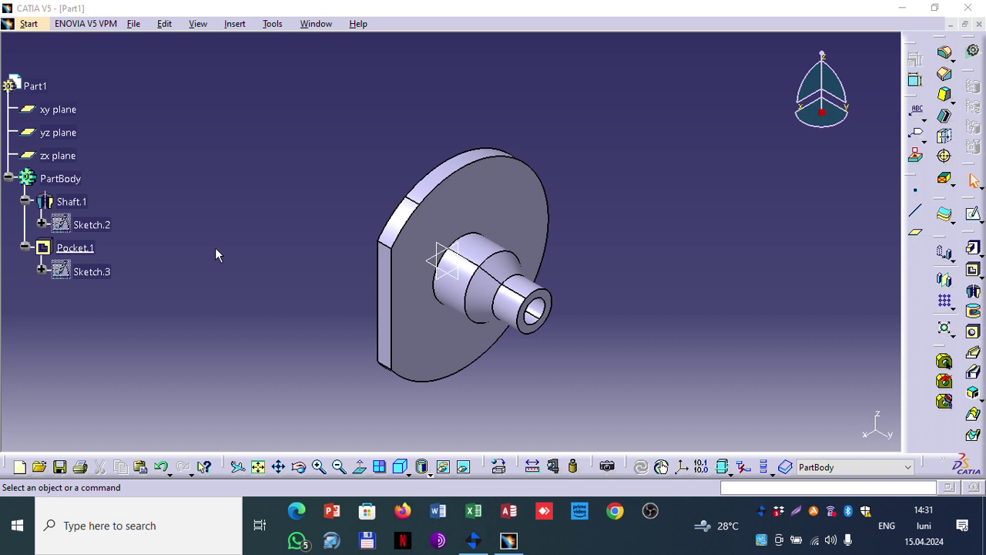
click(77, 248)
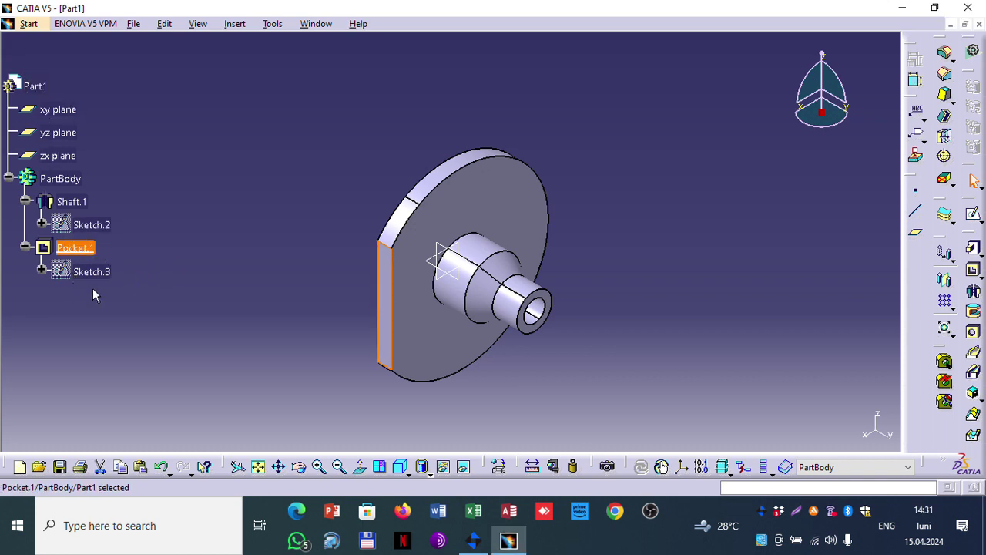
click(946, 285)
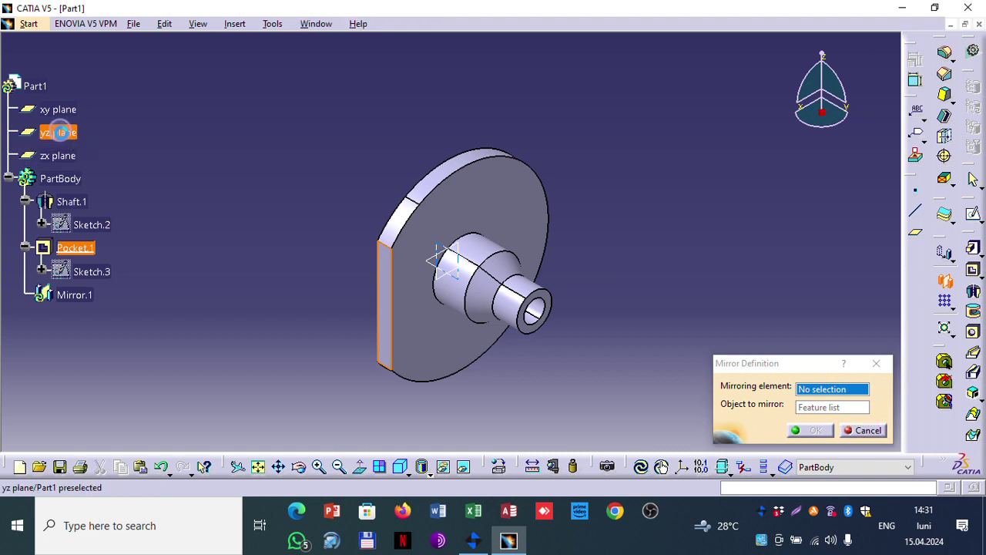
click(59, 133)
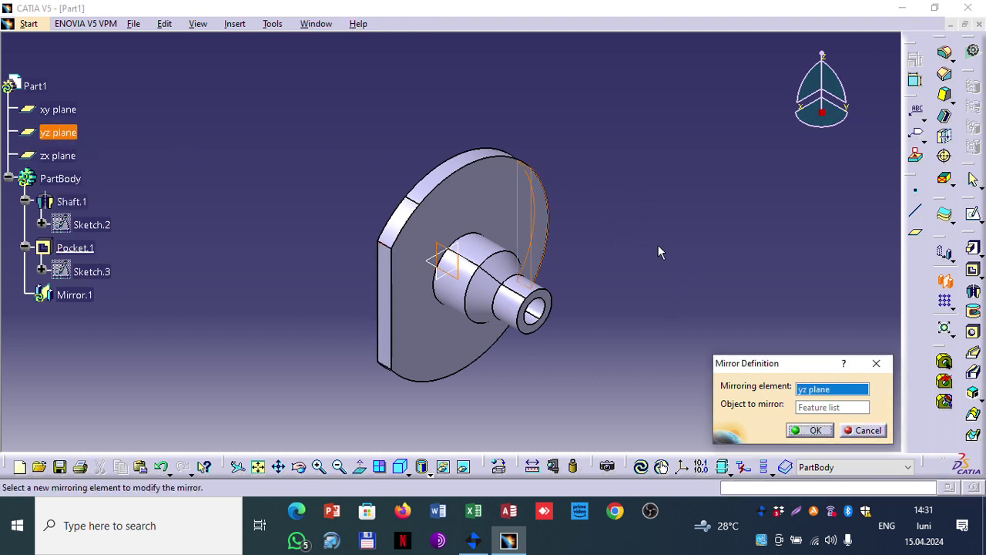
click(807, 430)
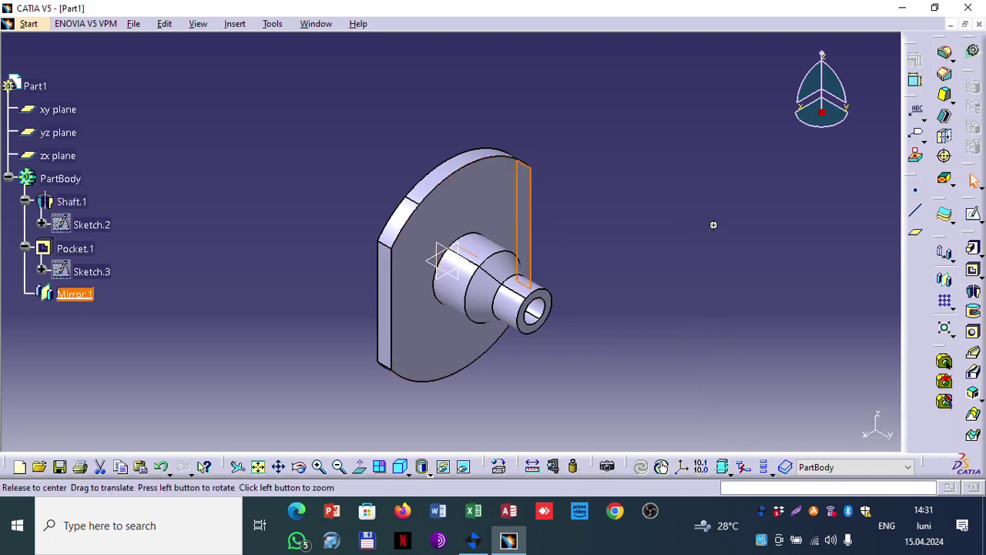
middle_drag(714, 224, 684, 212)
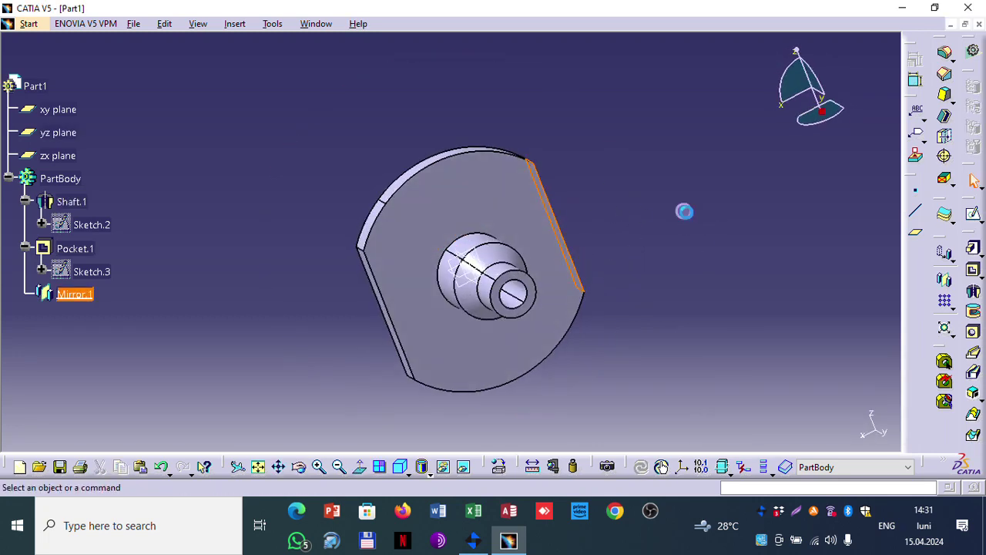
click(685, 211)
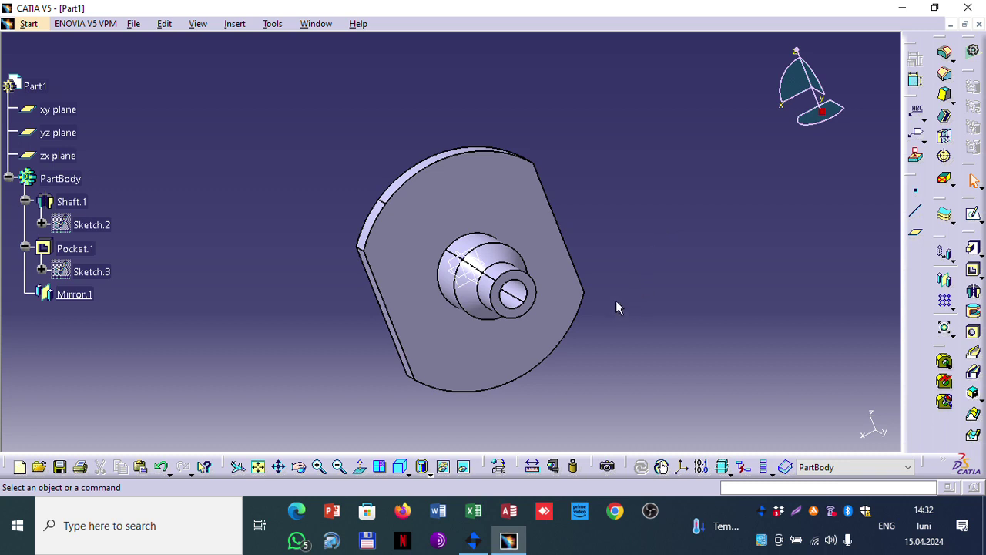
click(401, 467)
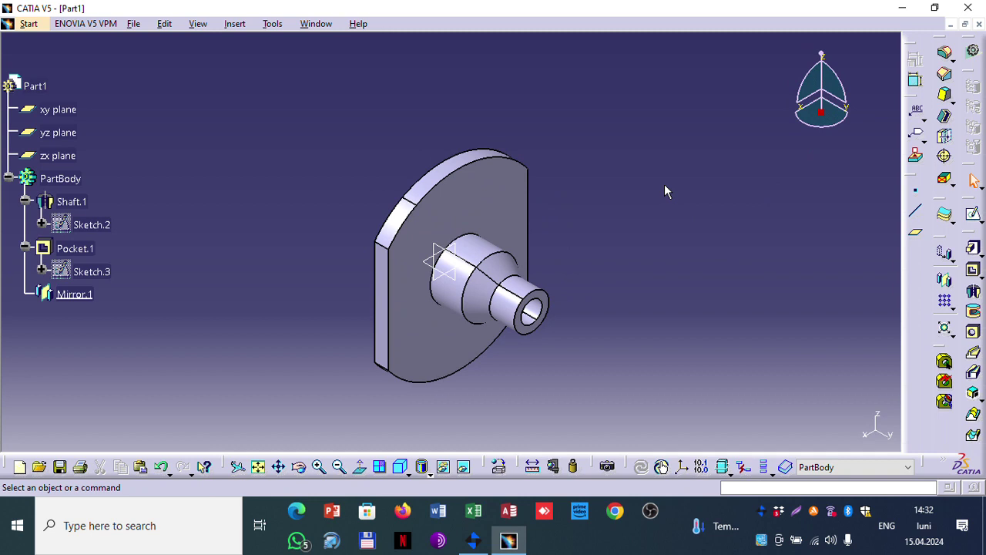
Step: Begin a hole on the disc's front face and open its positioning sketch
click(973, 332)
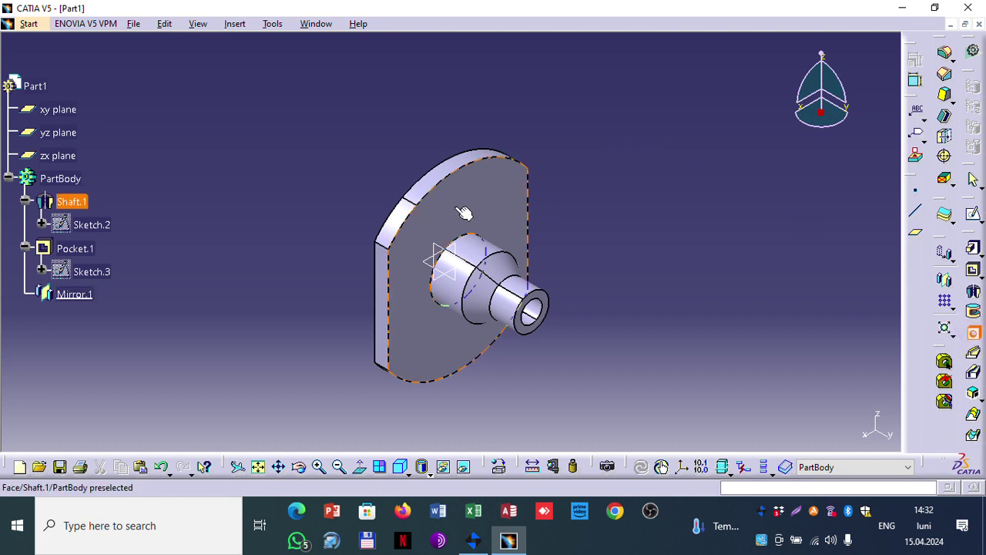
click(428, 238)
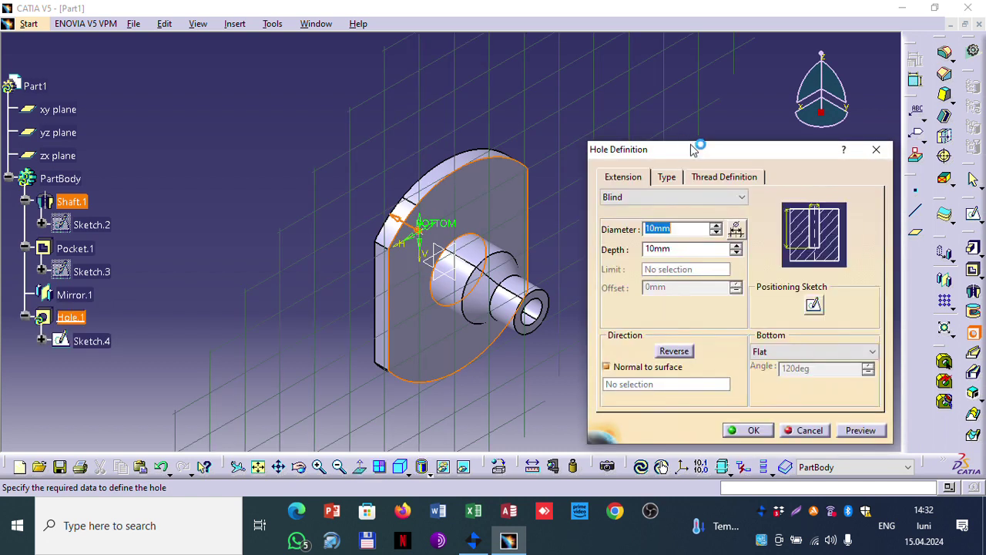
click(813, 308)
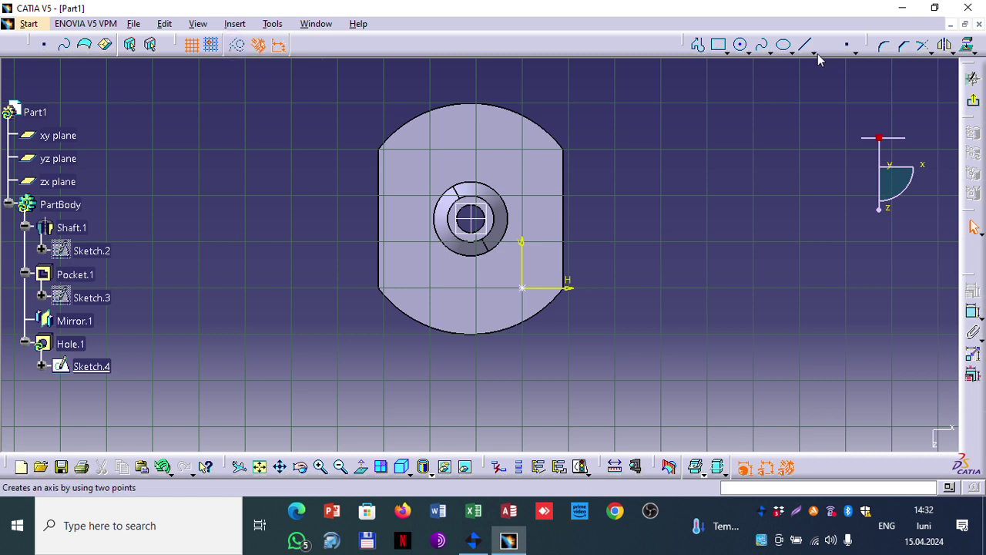
Step: Draw a circle centred on the shaft axis through the hole point, dimensioned to diameter 300
click(742, 46)
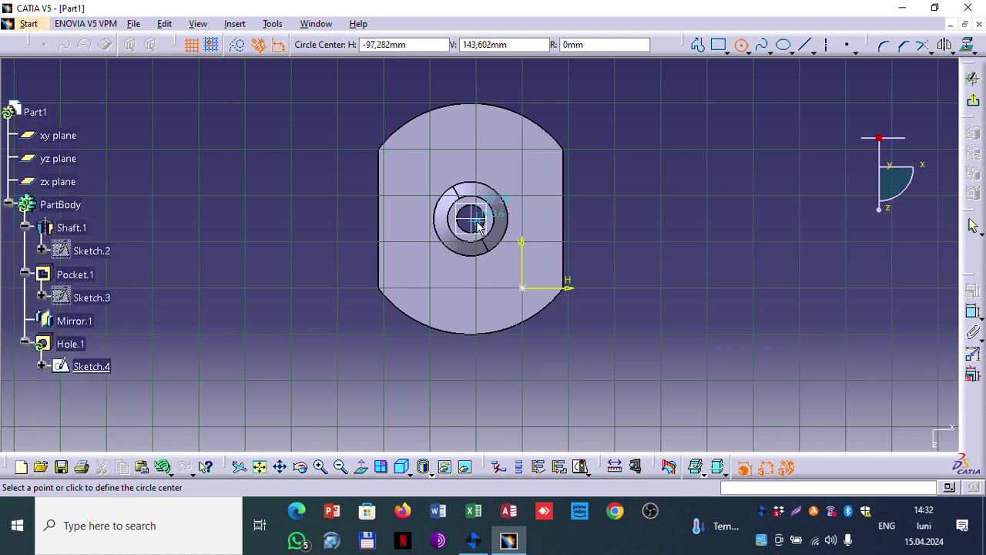
scroll(473, 221, up, 3)
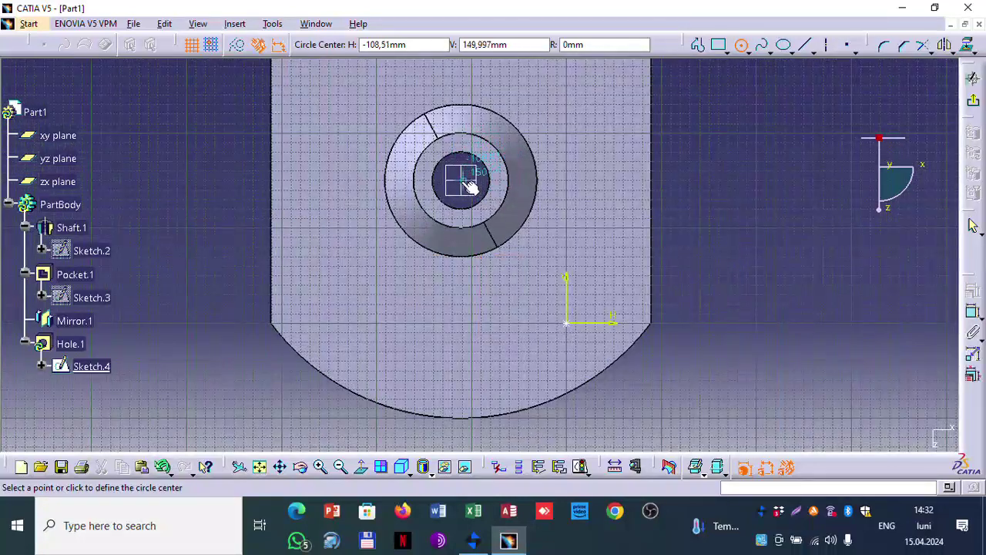
click(461, 181)
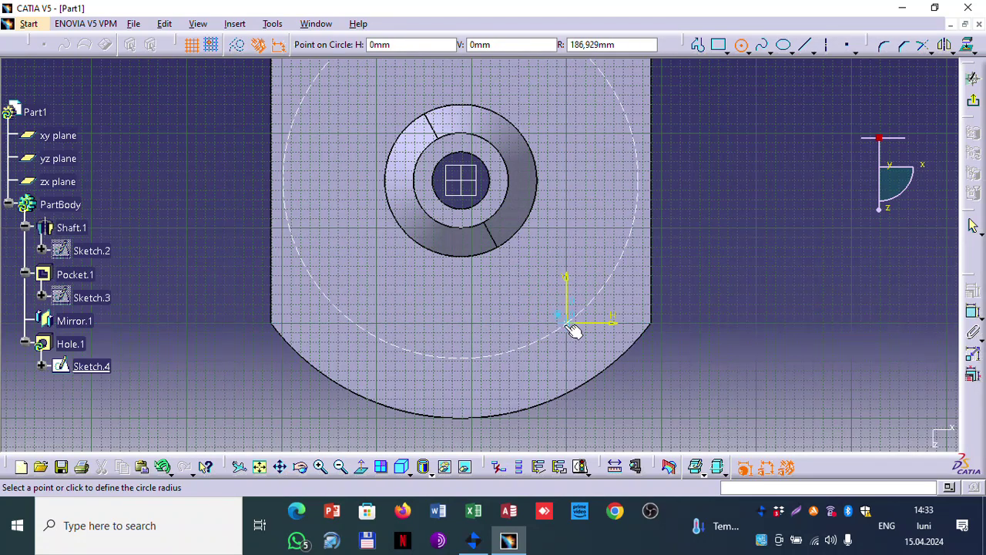
click(570, 326)
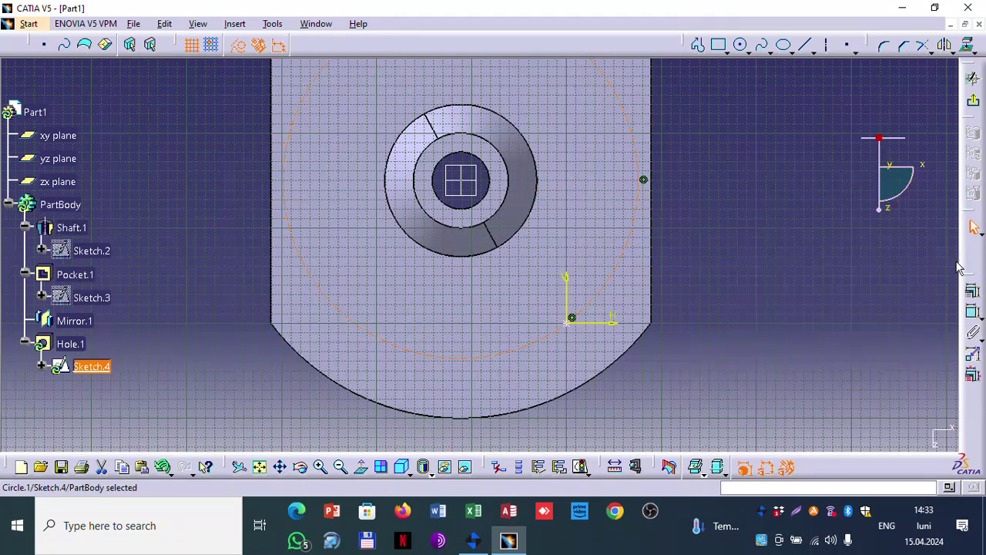
click(972, 311)
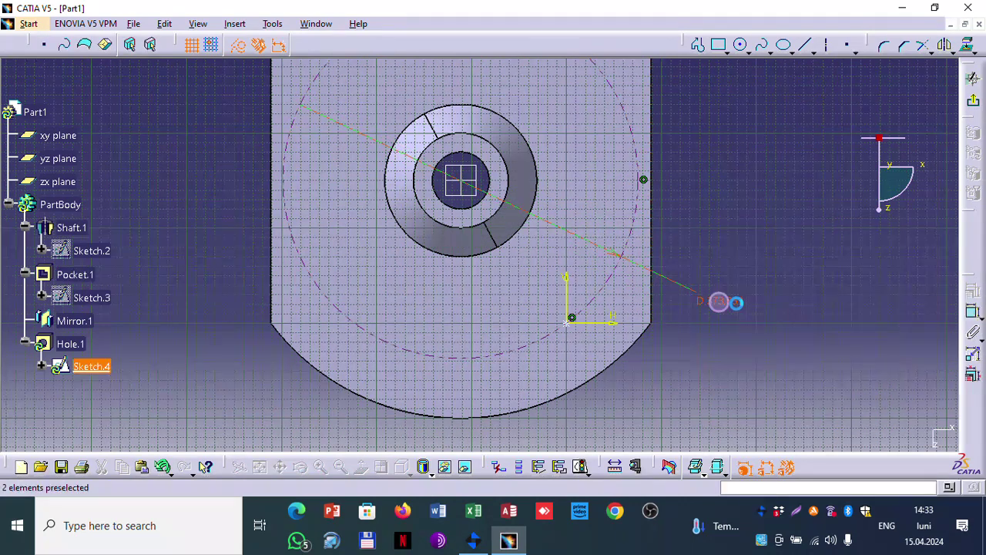
click(735, 302)
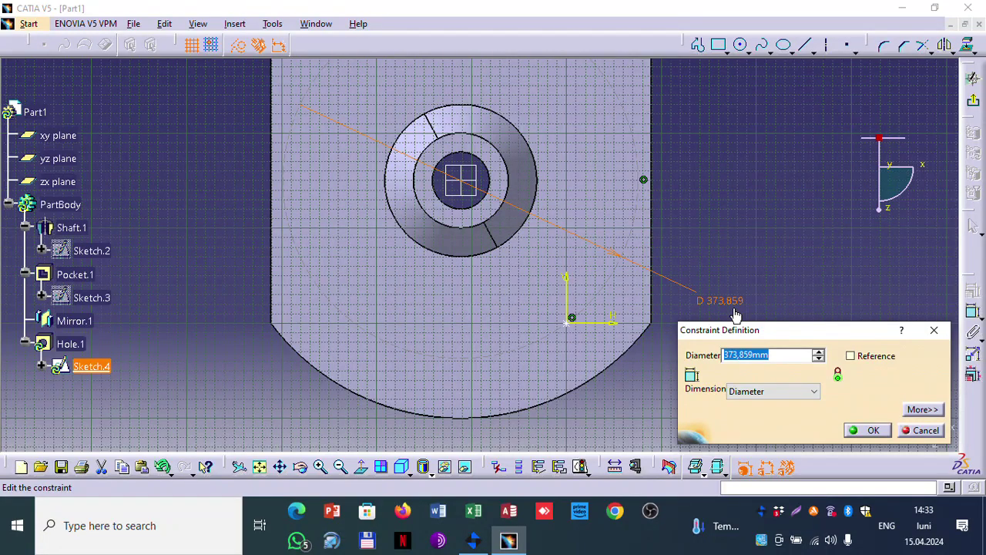
text(300)
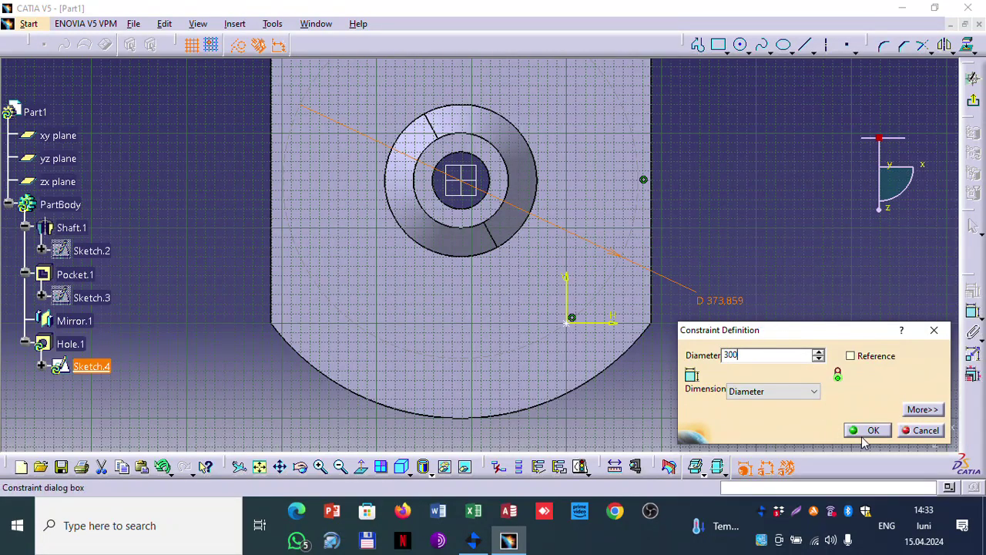
click(867, 430)
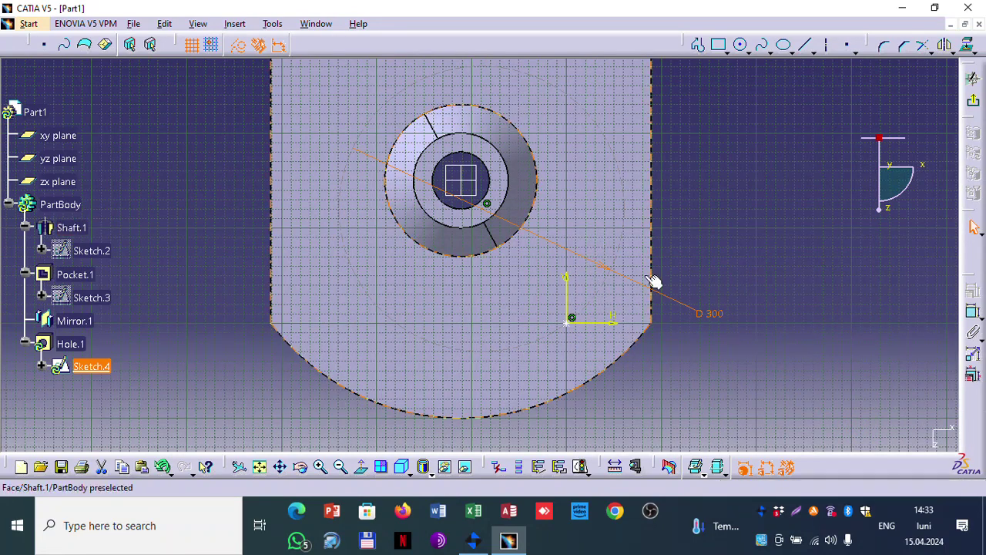
Step: Enter a new value for the circle's diameter dimension
double_click(713, 312)
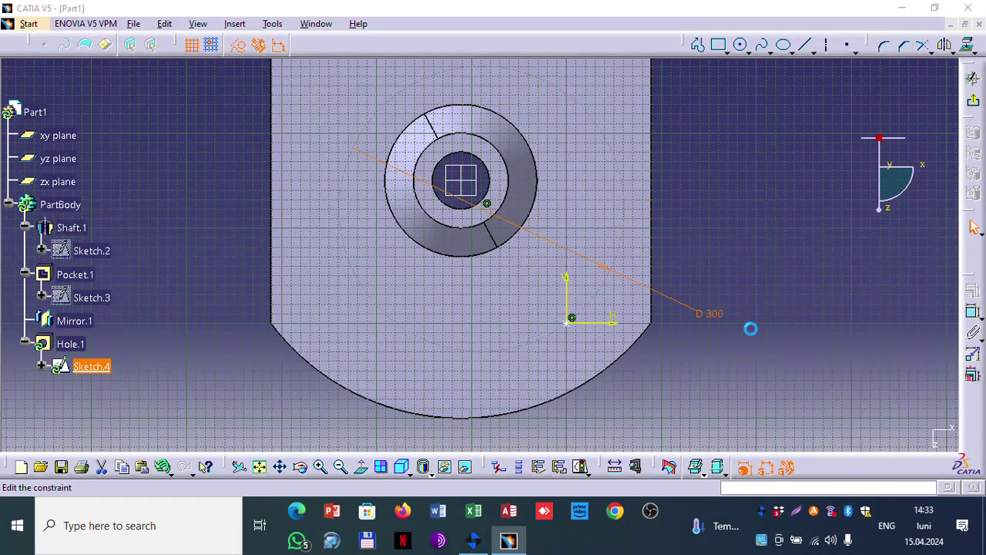
text(25)
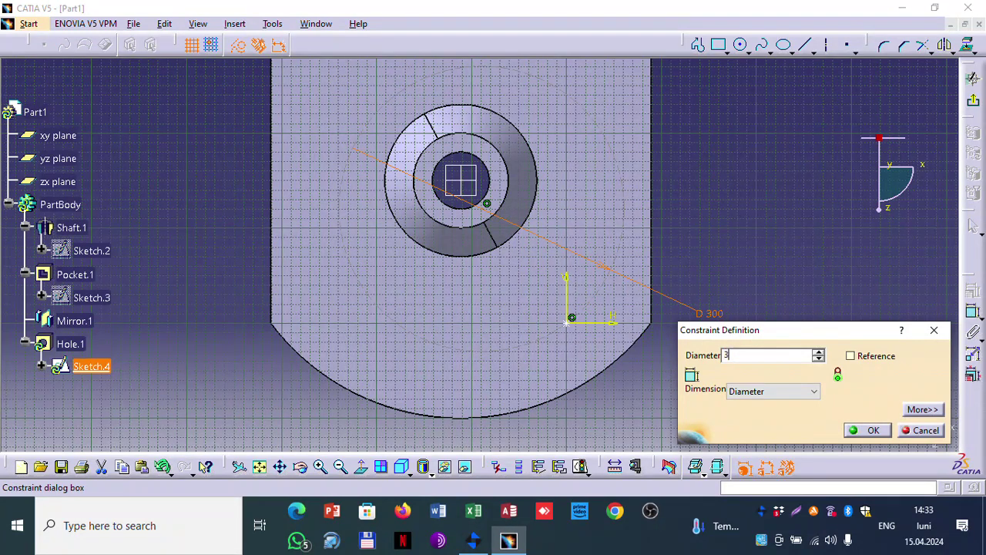
click(886, 429)
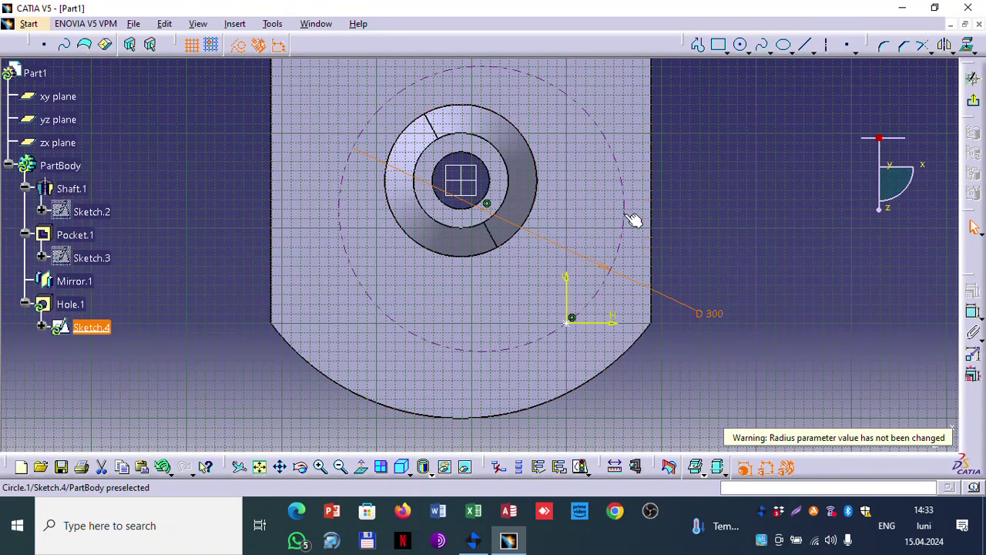
click(726, 174)
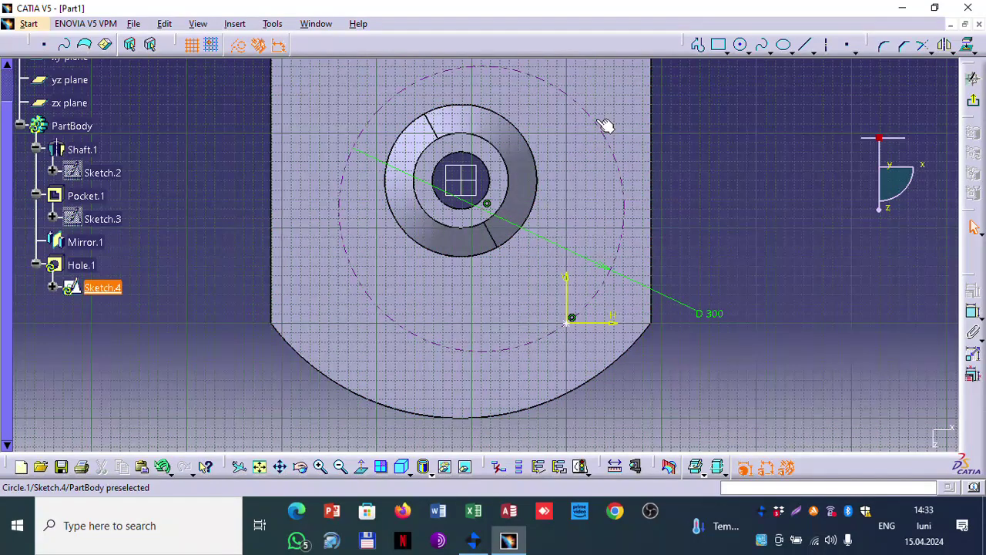
Step: Constrain the D 300 circle concentric with the central bore edge
click(602, 129)
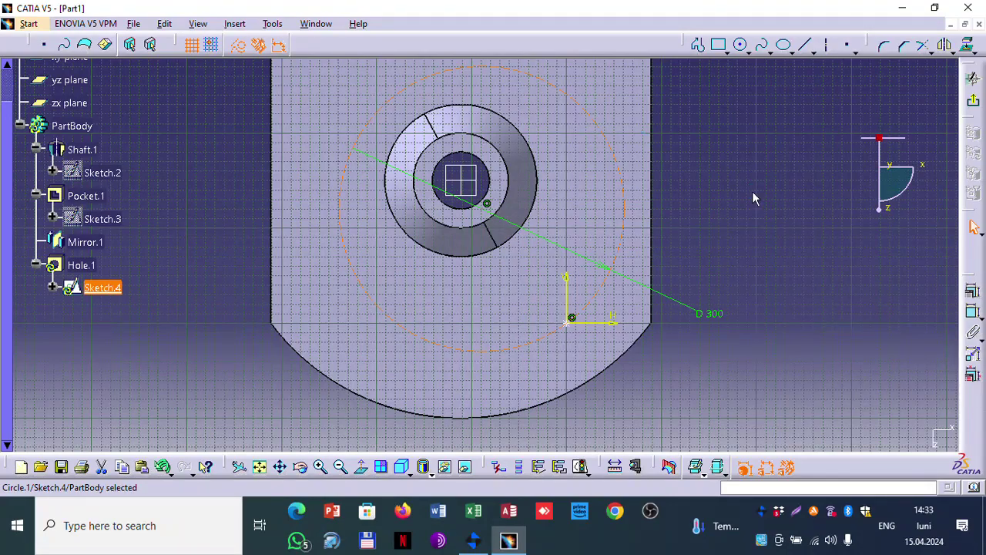
mouse_move(754, 199)
middle_down()
mouse_move(673, 208)
mouse_move(288, 299)
mouse_move(668, 209)
mouse_move(631, 227)
mouse_move(649, 236)
middle_up()
click(687, 206)
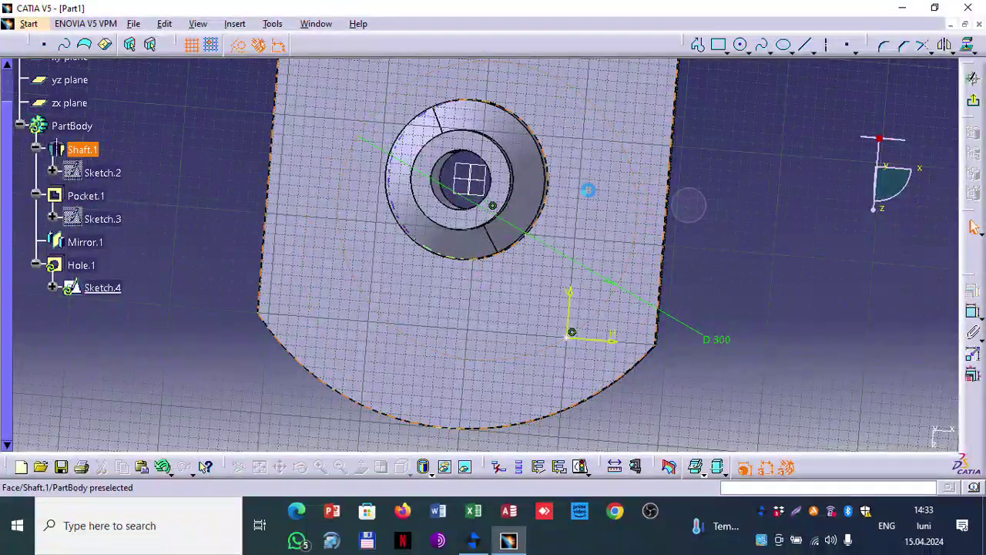
click(619, 140)
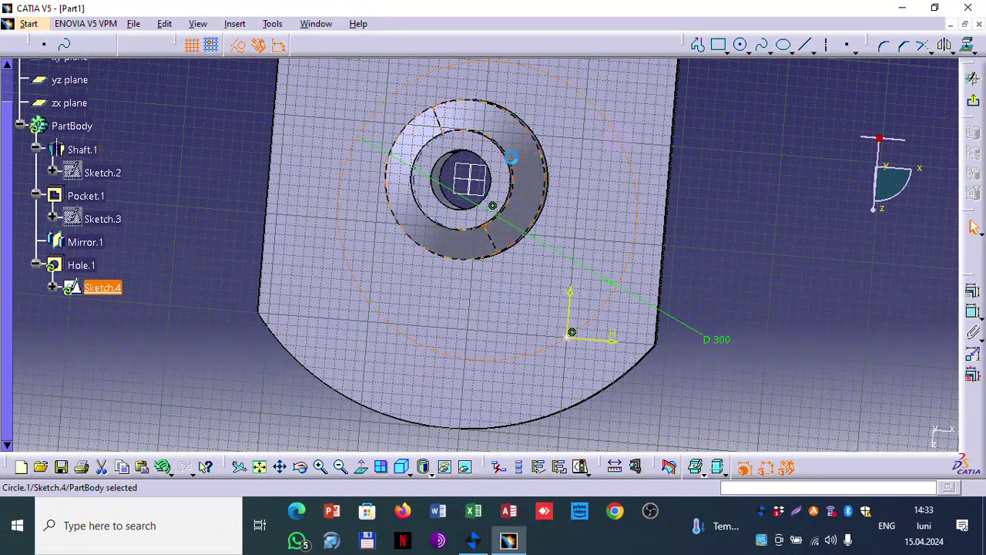
ctrl+click(452, 165)
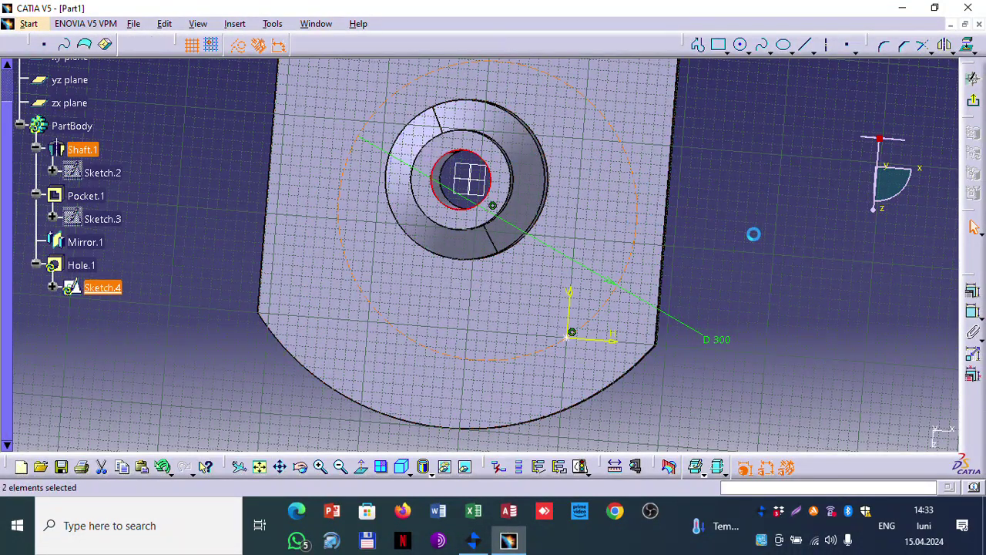
click(972, 290)
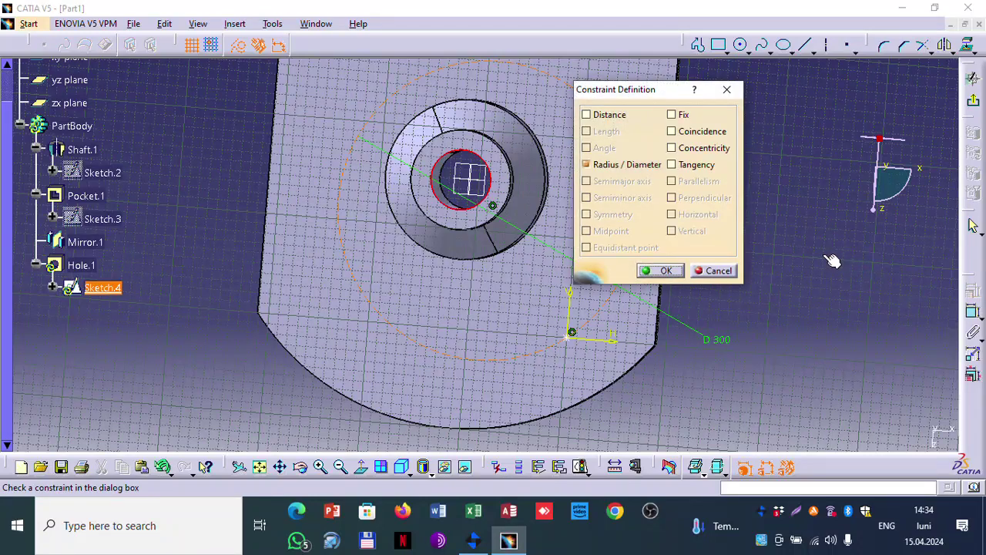
click(709, 148)
click(668, 270)
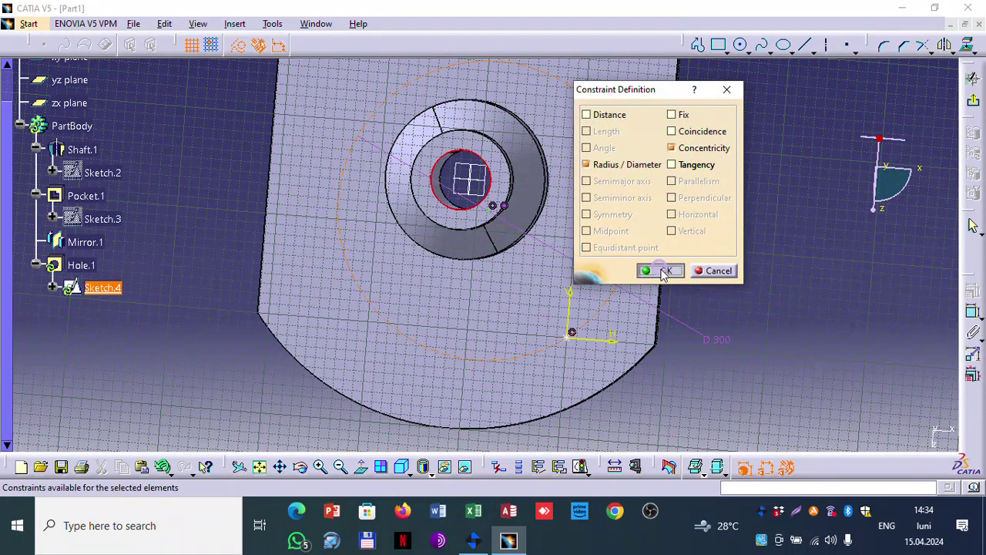
Step: Delete the conflicting coincidence constraint and select the circle with the hole point
middle_drag(709, 232, 729, 134)
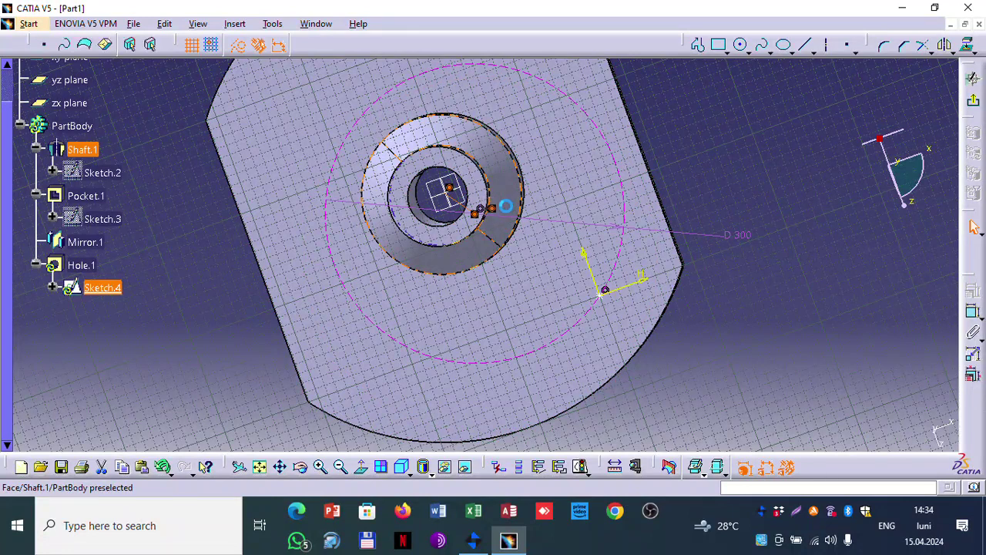
click(485, 210)
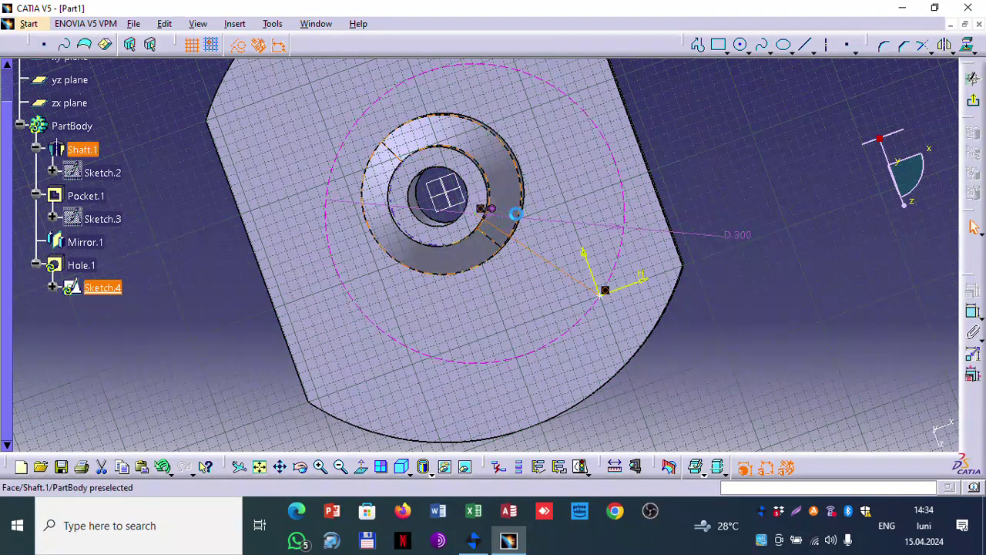
key(Delete)
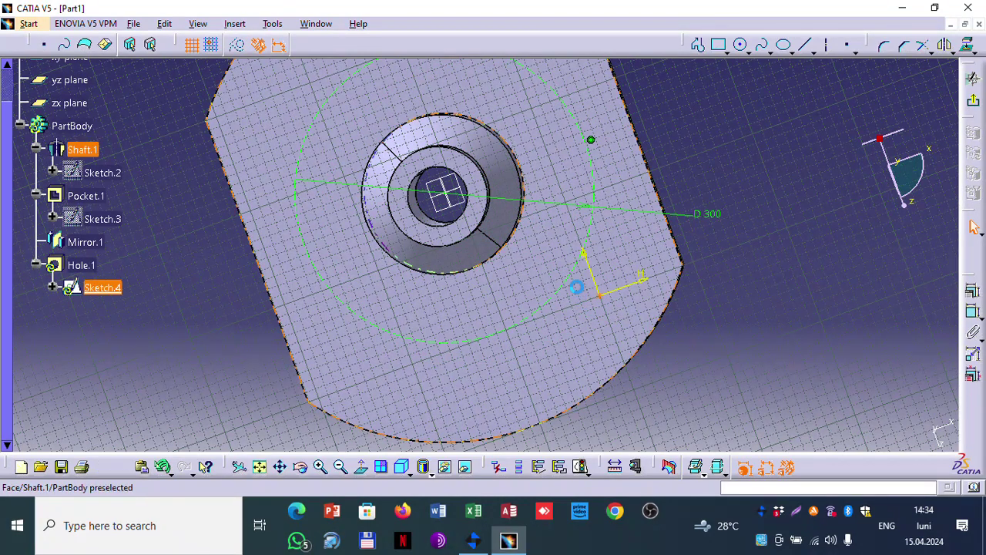
click(576, 275)
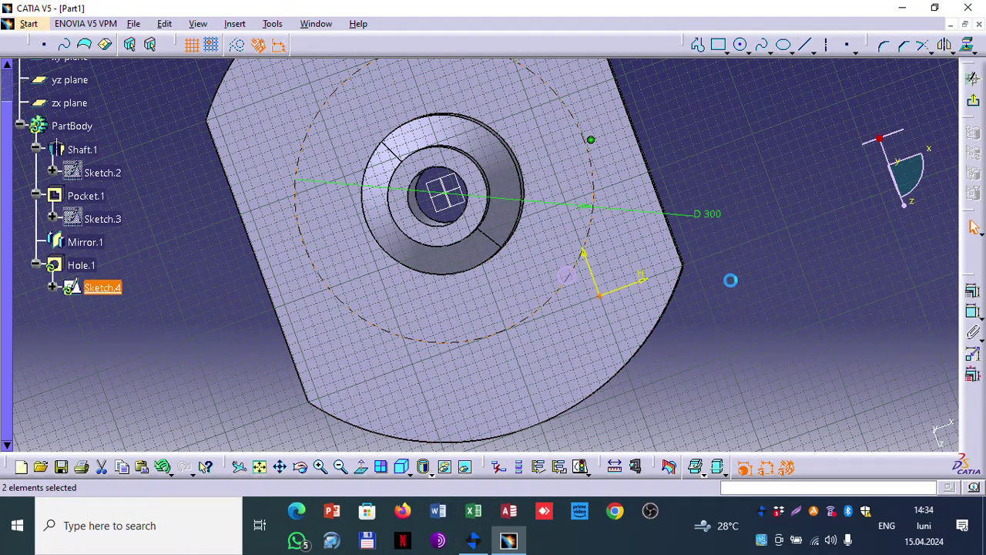
Step: Make the hole point coincident with the D 300 circle and slide it along the circle
click(973, 290)
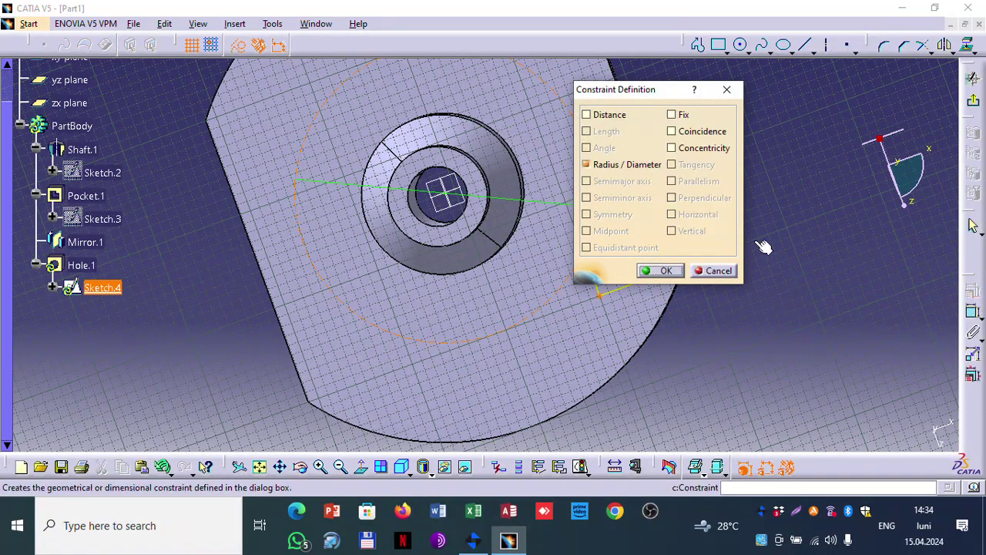
click(693, 132)
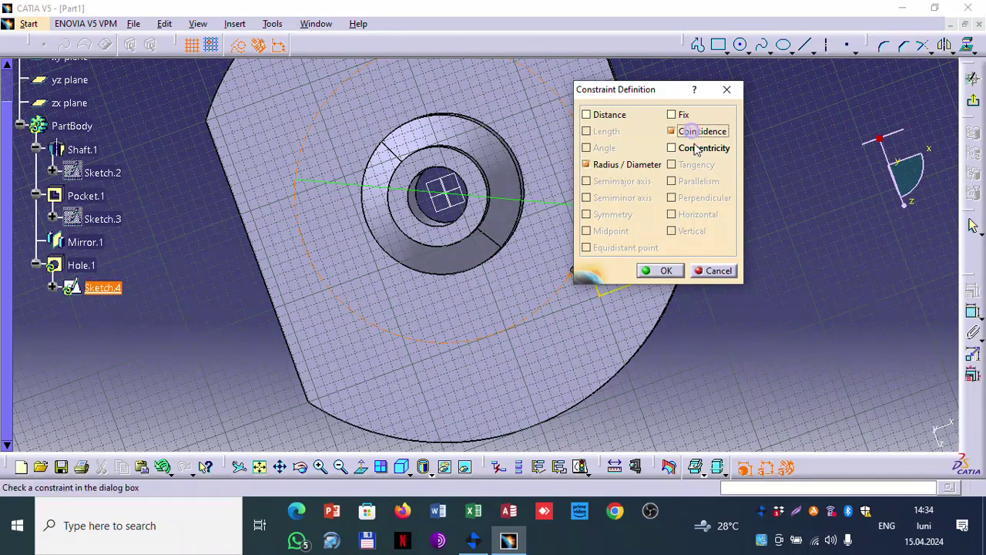
click(663, 270)
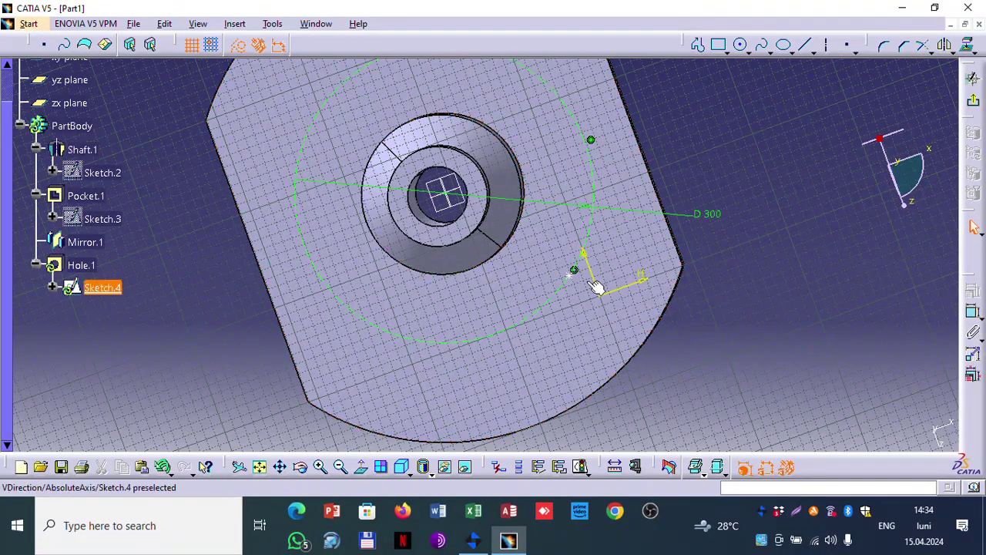
mouse_move(576, 272)
mouse_down()
mouse_move(534, 324)
mouse_move(557, 331)
mouse_up()
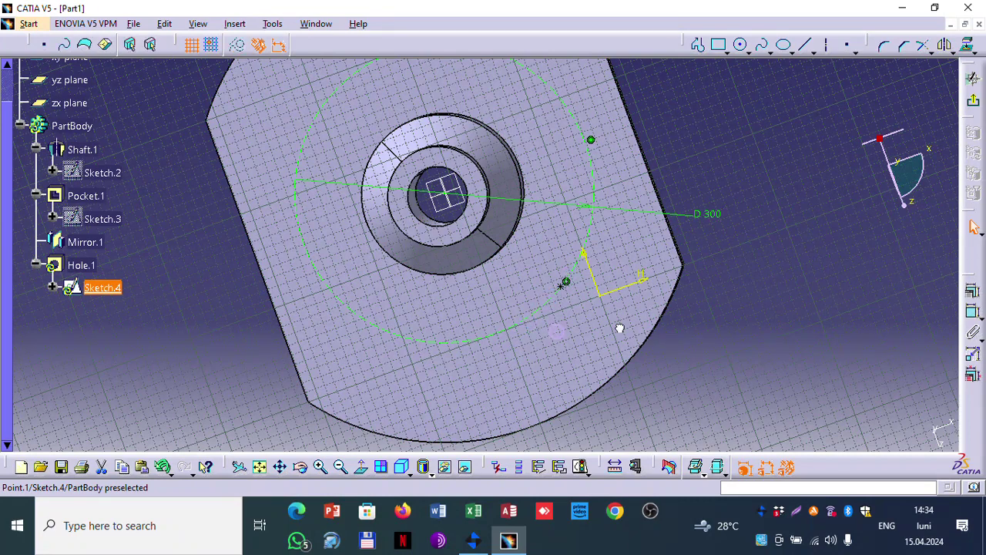
mouse_move(619, 328)
mouse_down()
mouse_move(453, 344)
mouse_move(574, 280)
mouse_up()
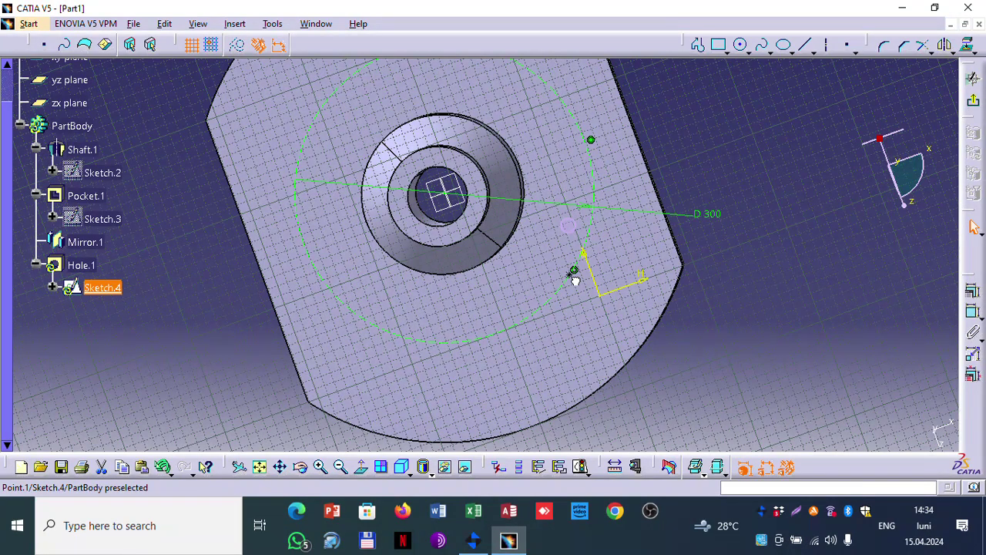
drag(575, 279, 578, 277)
drag(587, 280, 483, 406)
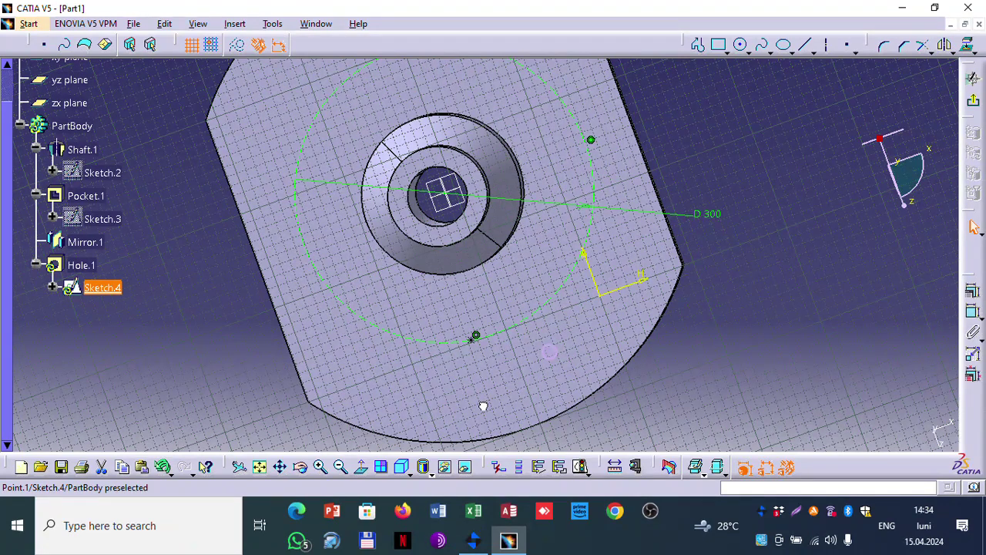
middle_drag(483, 406, 734, 366)
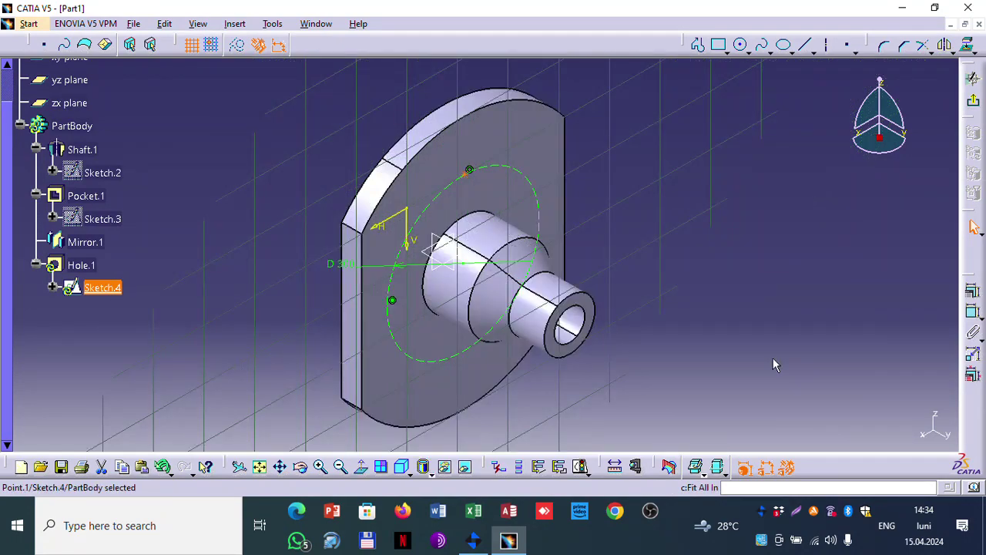
Step: In right view, make the hole point coincident with the yz plane, then exit to Hole Definition
click(422, 467)
click(423, 383)
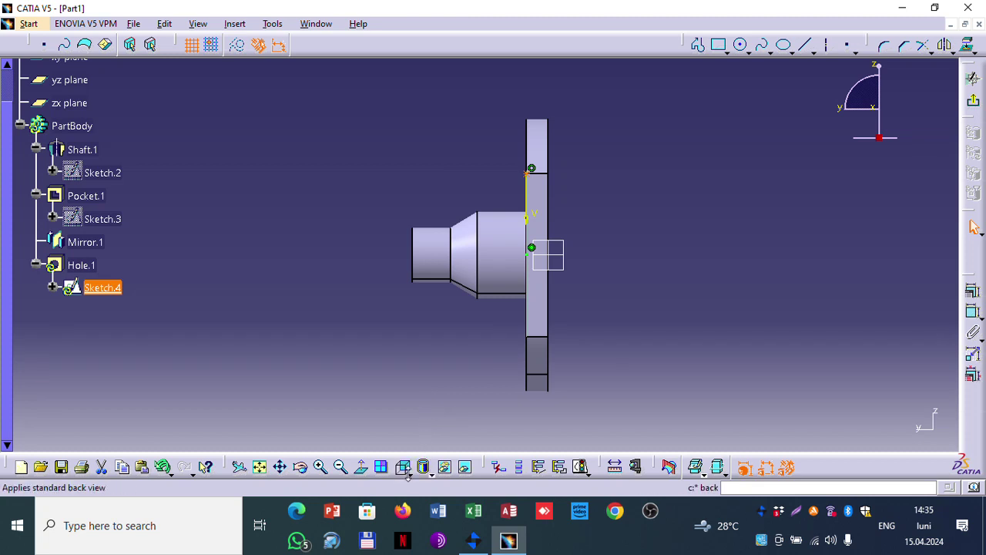
click(408, 475)
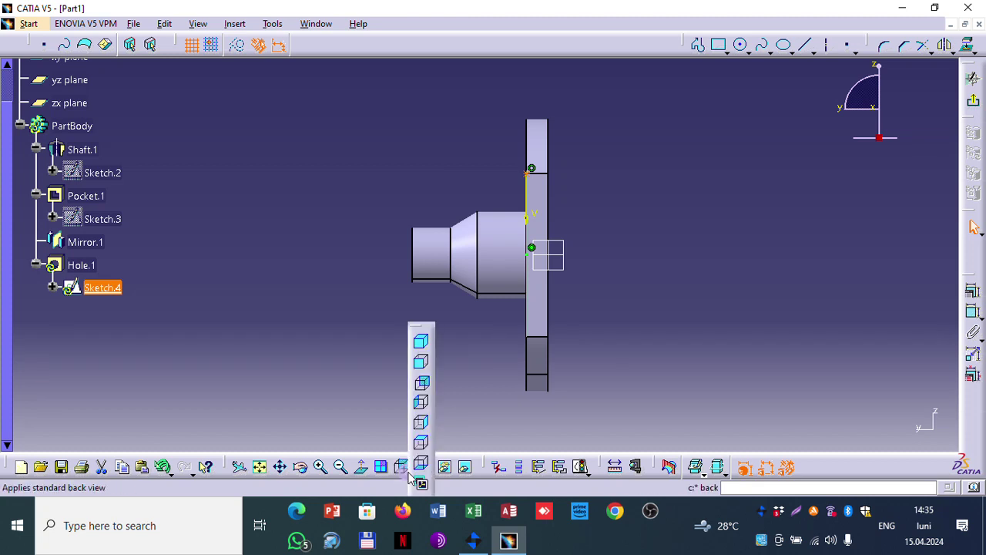
click(423, 424)
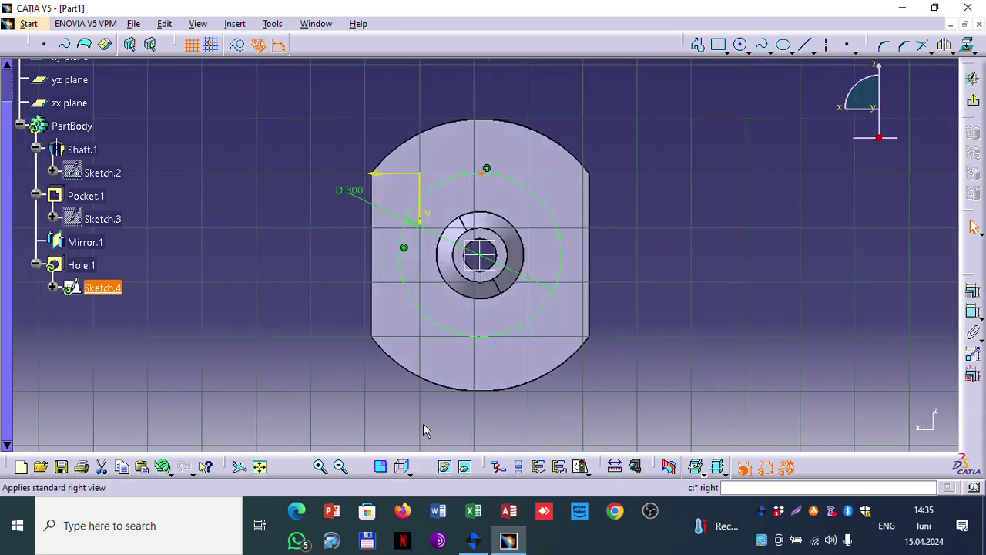
click(708, 245)
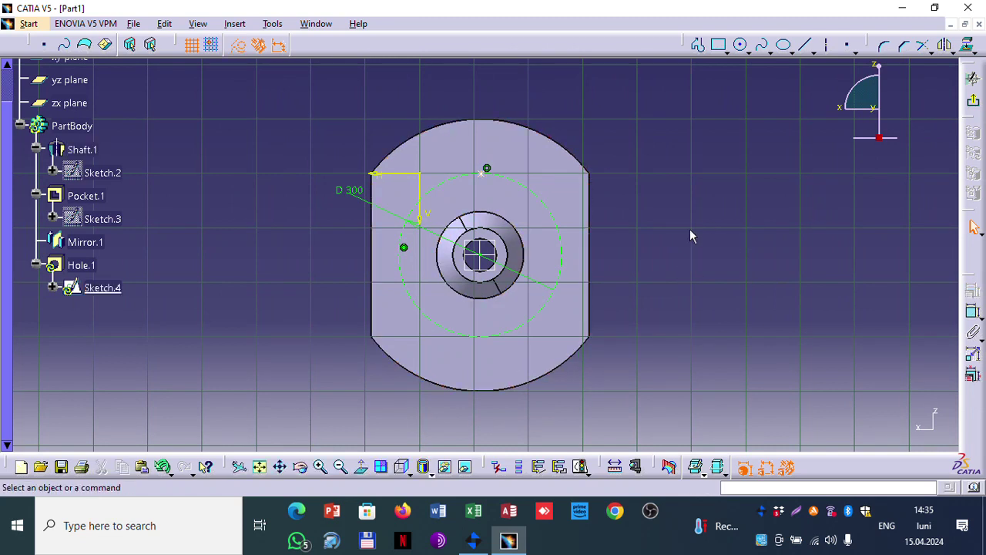
click(486, 168)
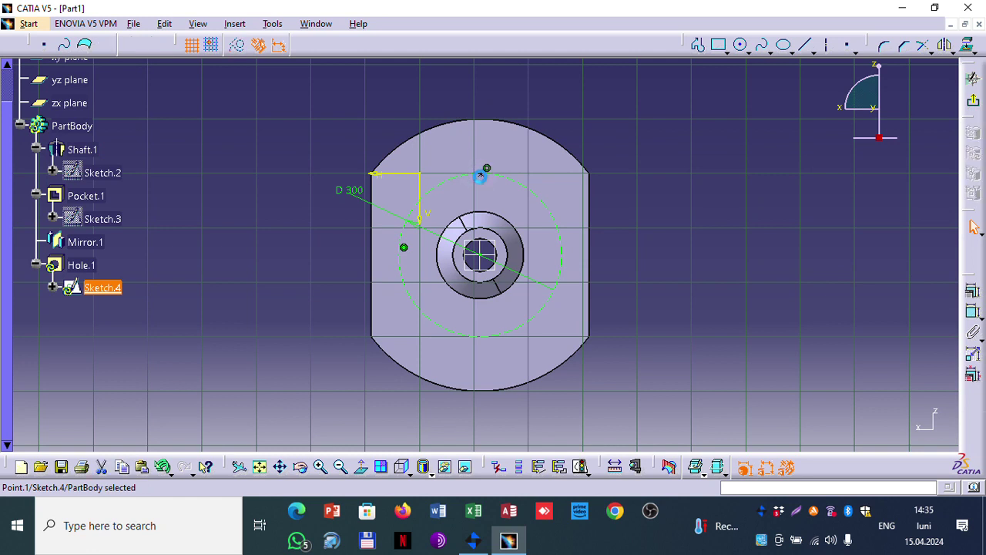
ctrl+click(480, 254)
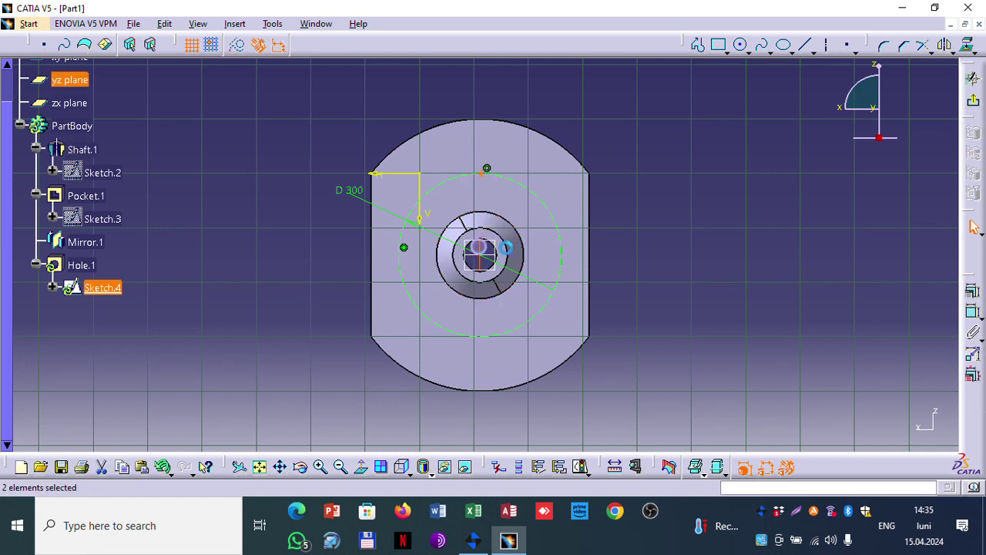
click(973, 288)
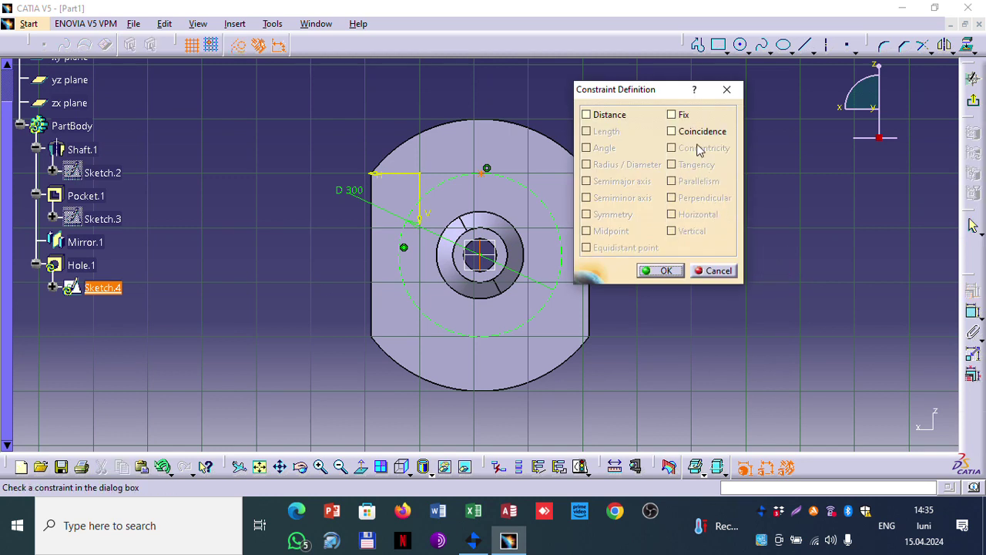
click(693, 134)
click(661, 271)
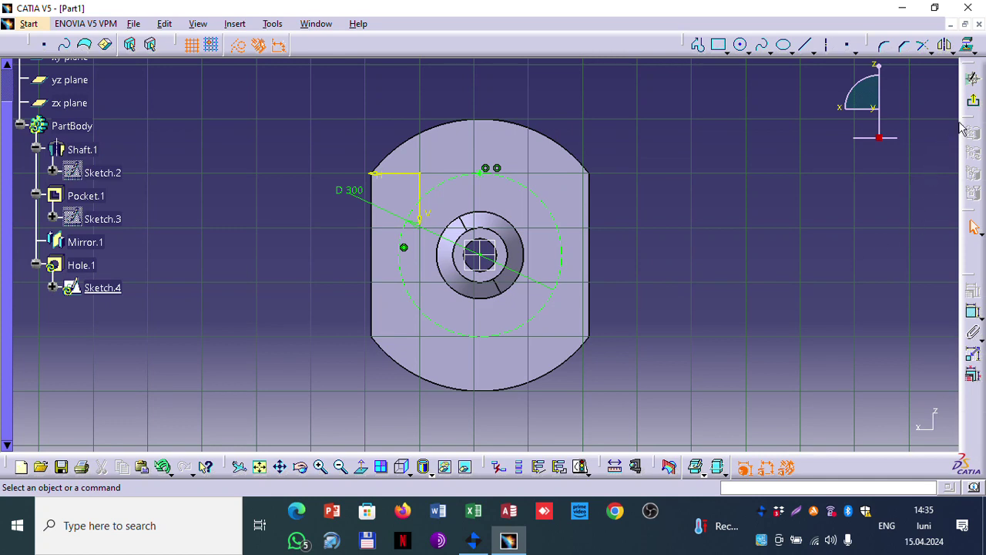
click(972, 100)
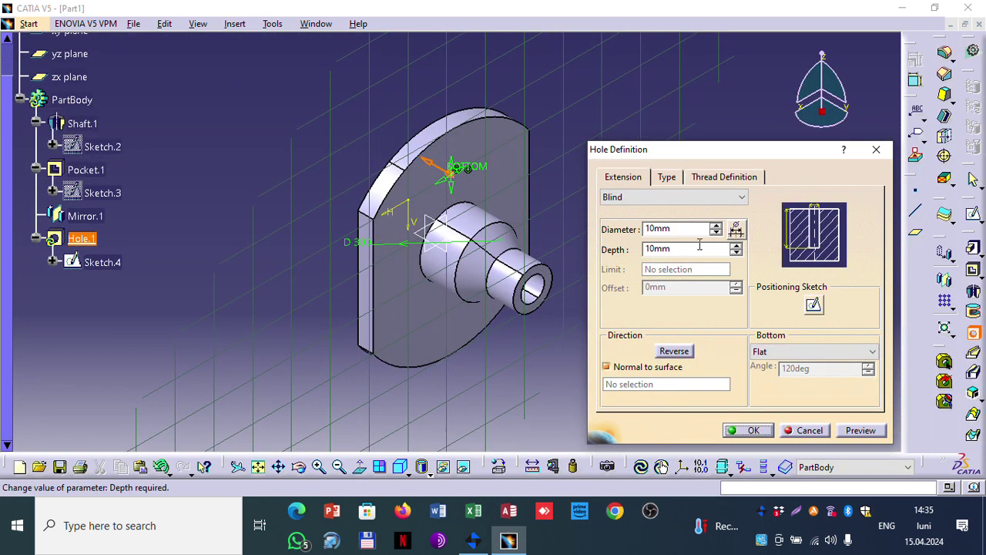
Step: Make the hole Up To Last and threaded to Metric Thin Pitch M8x1, 10mm thread depth
click(704, 196)
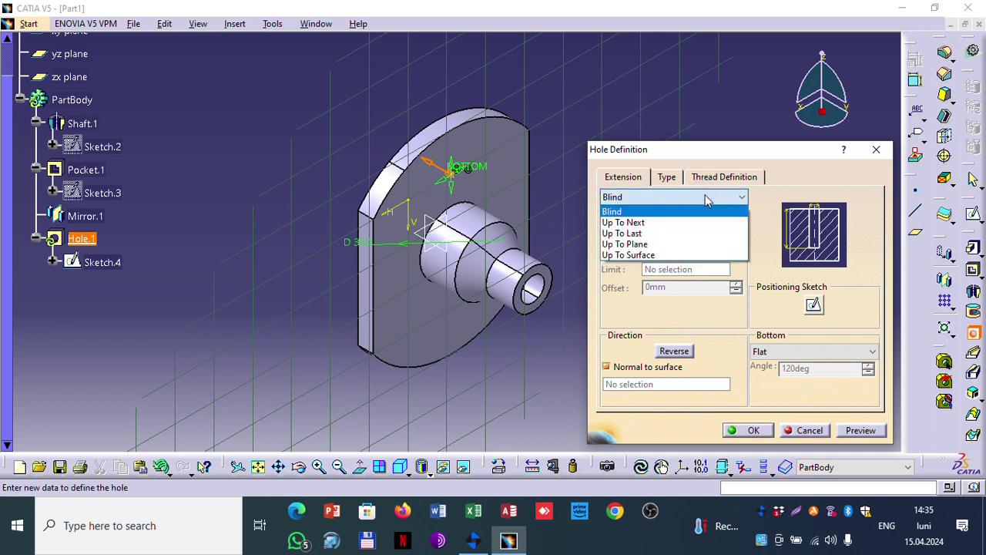
click(669, 232)
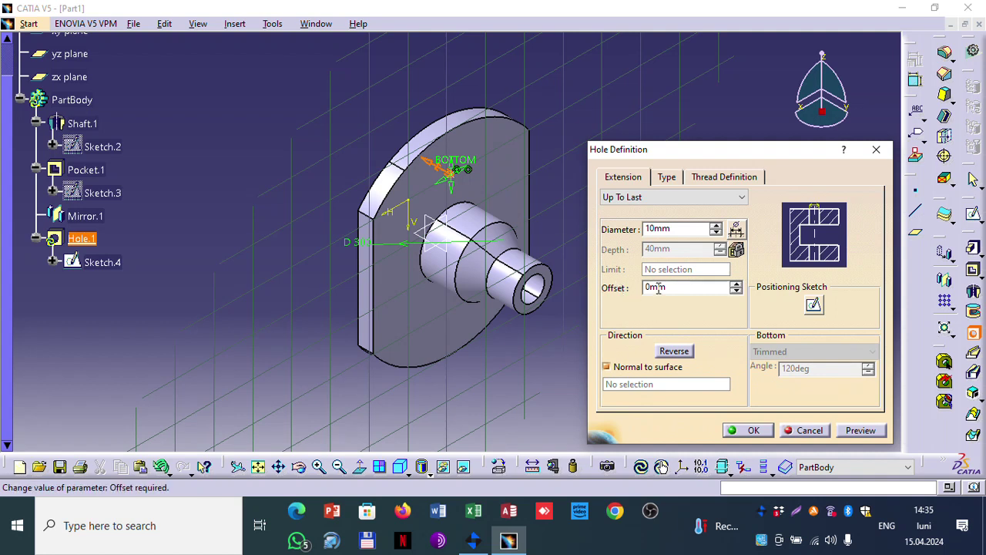
click(725, 179)
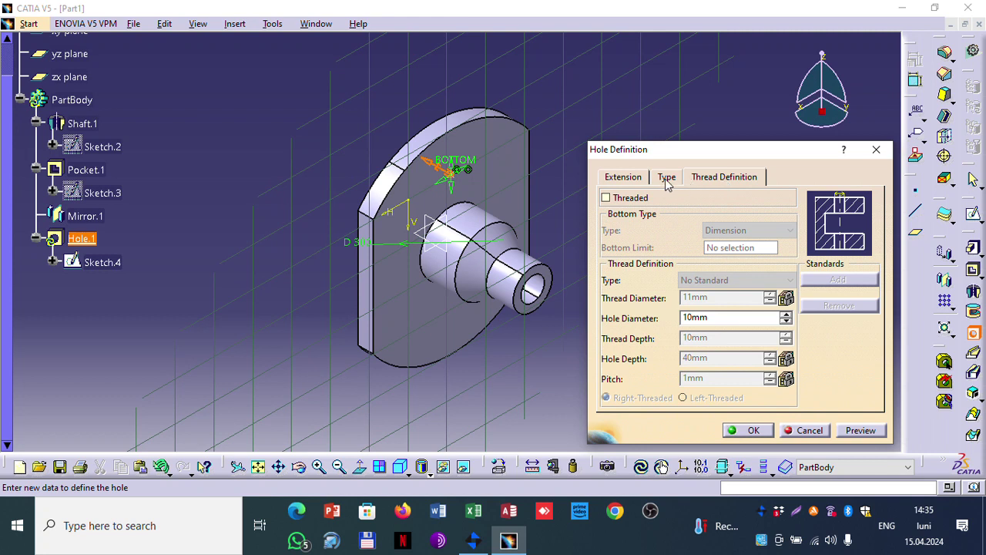
click(635, 199)
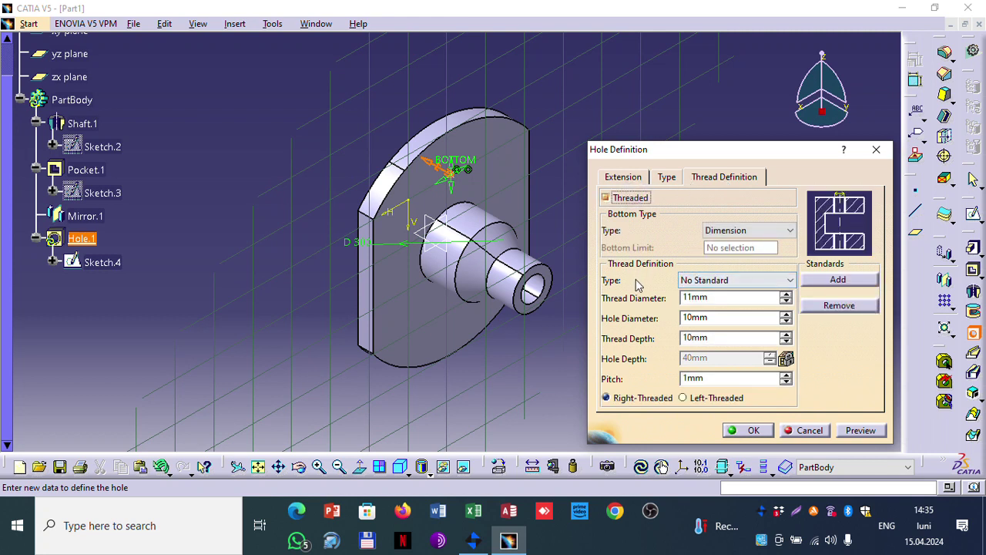
click(747, 280)
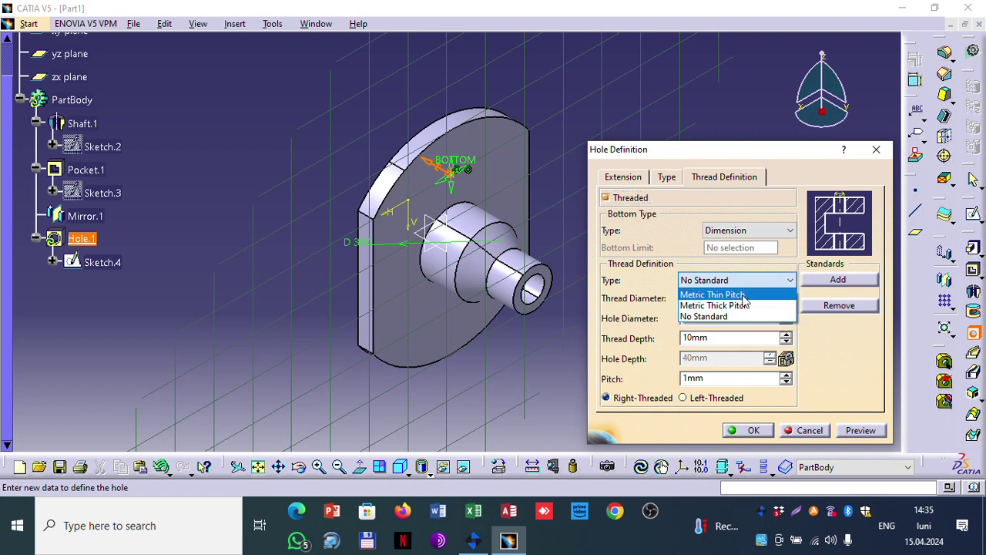
click(742, 296)
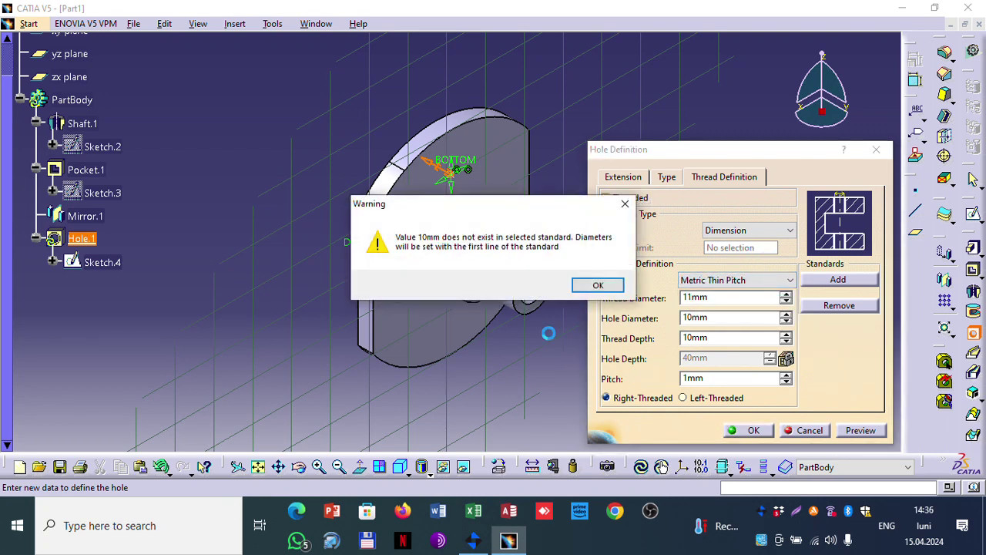
click(595, 285)
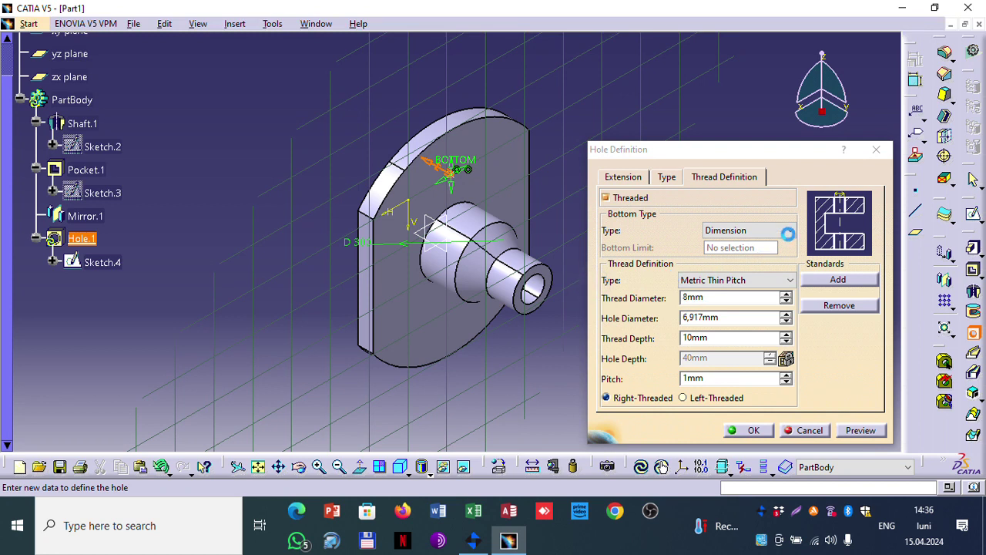
click(771, 231)
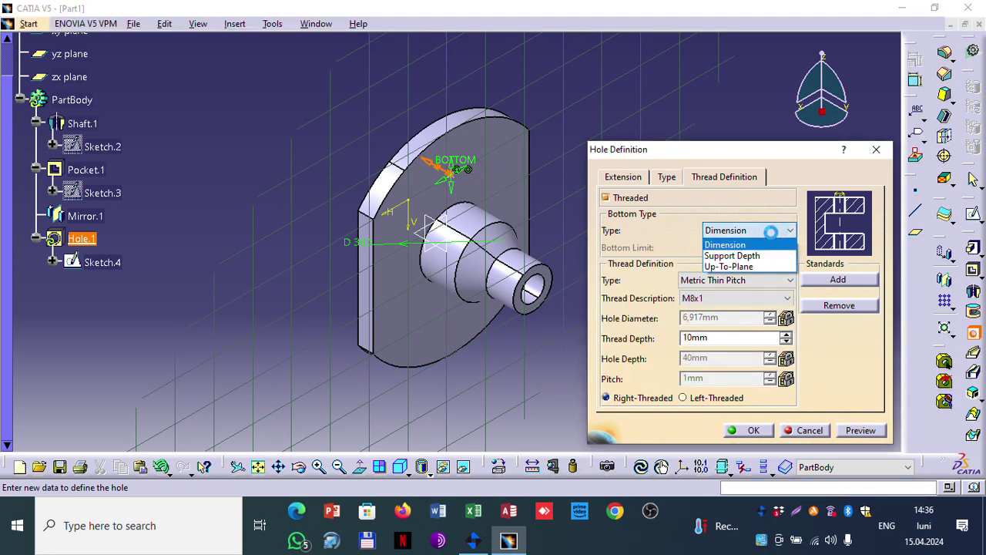
Step: End the thread Up-To-Plane at the Mirror.1 flange face and choose M20x1.5
click(732, 266)
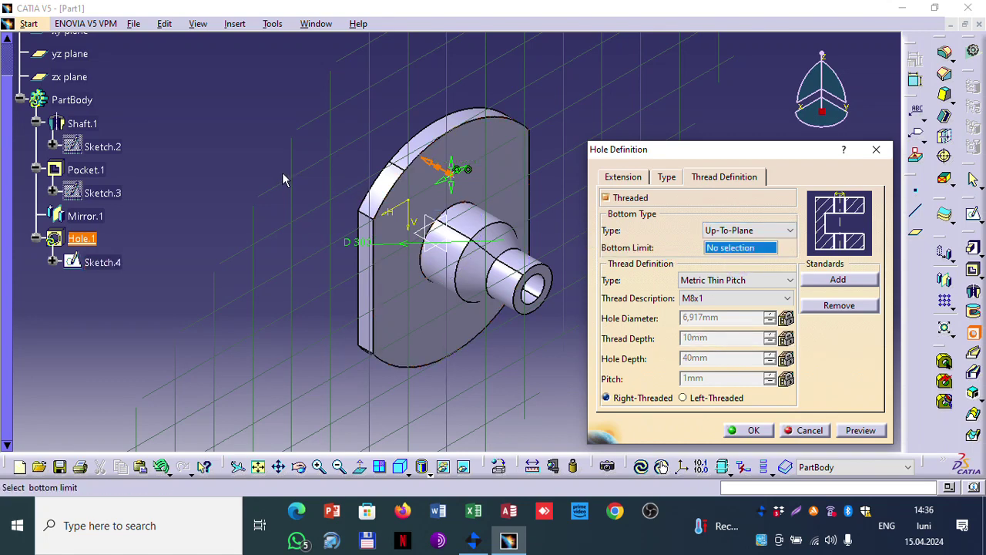
middle_drag(284, 176, 330, 187)
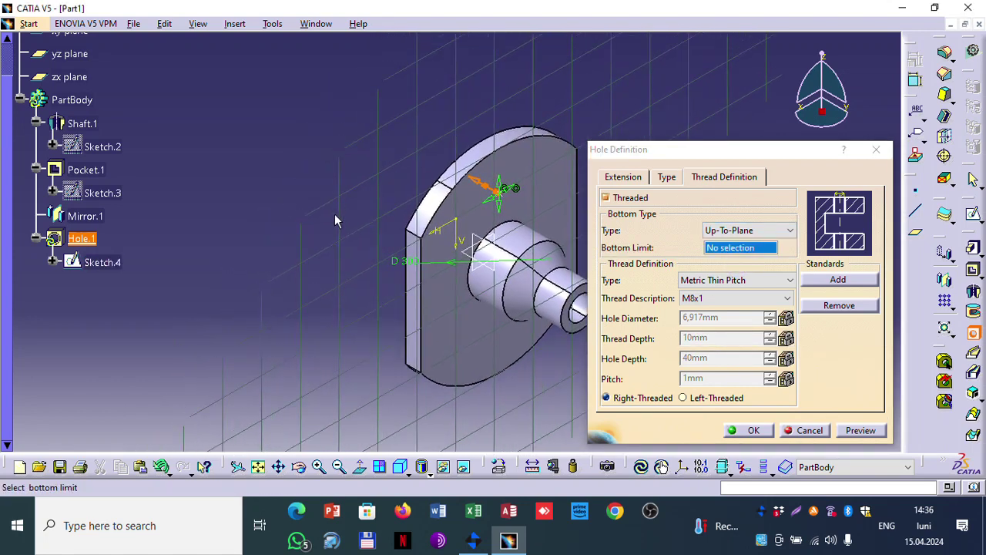
middle_drag(386, 214, 500, 235)
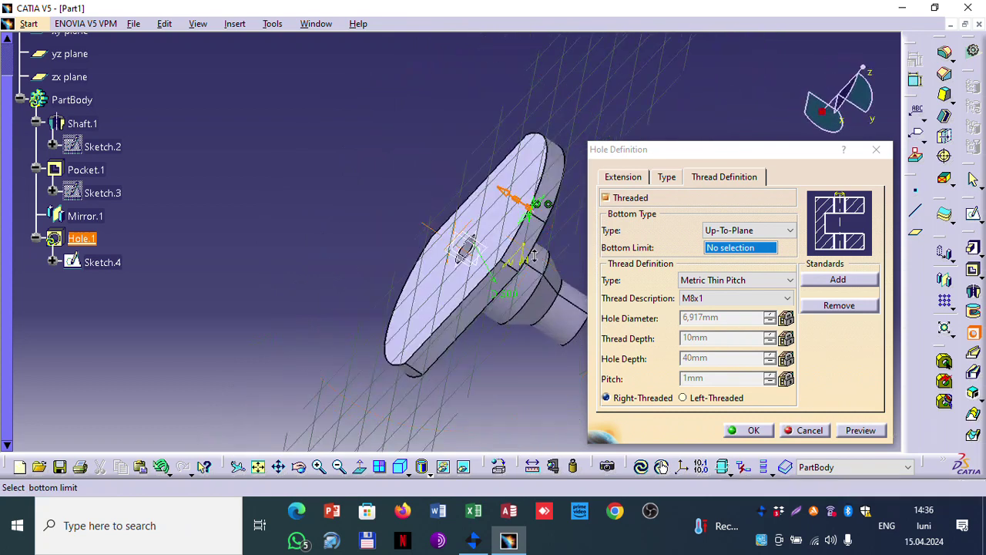
click(521, 205)
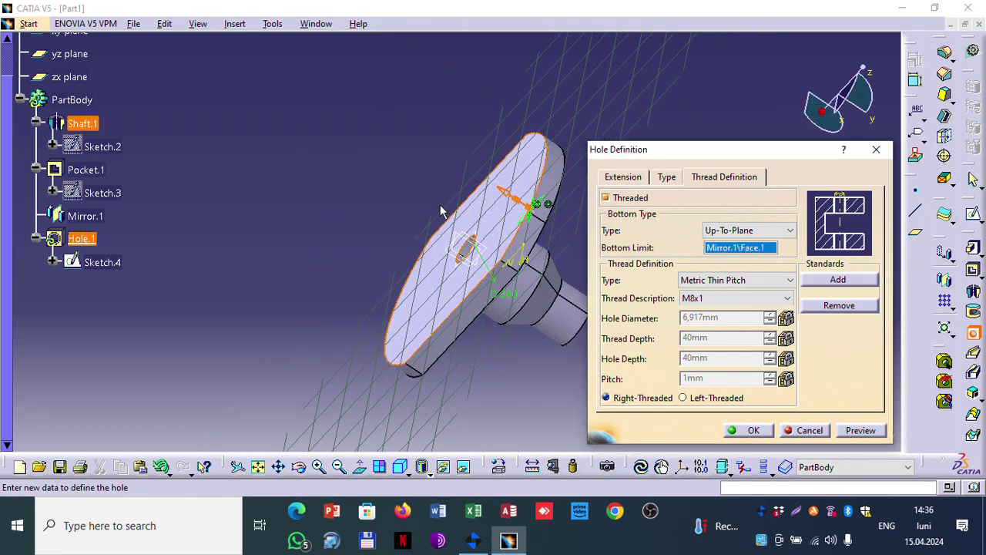
middle_drag(443, 209, 314, 136)
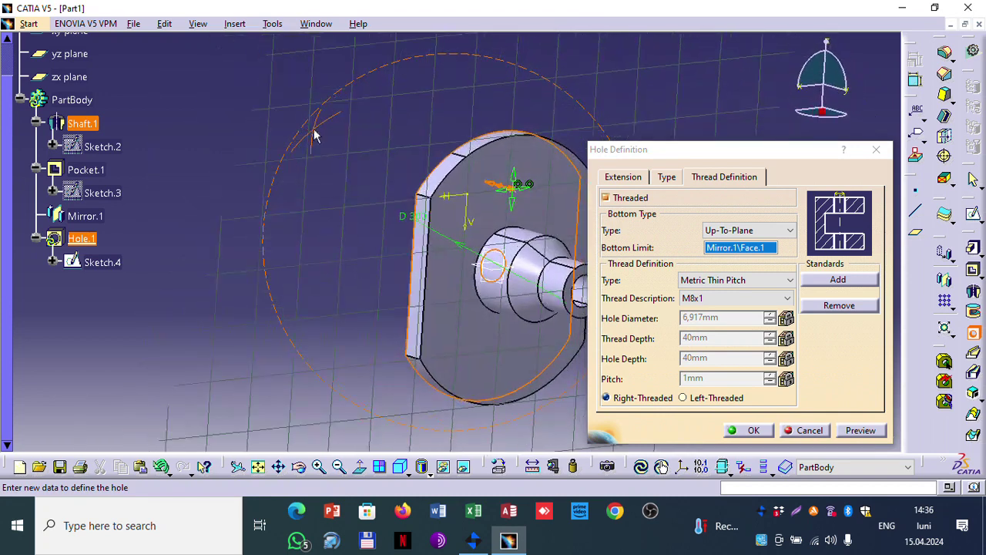
click(742, 299)
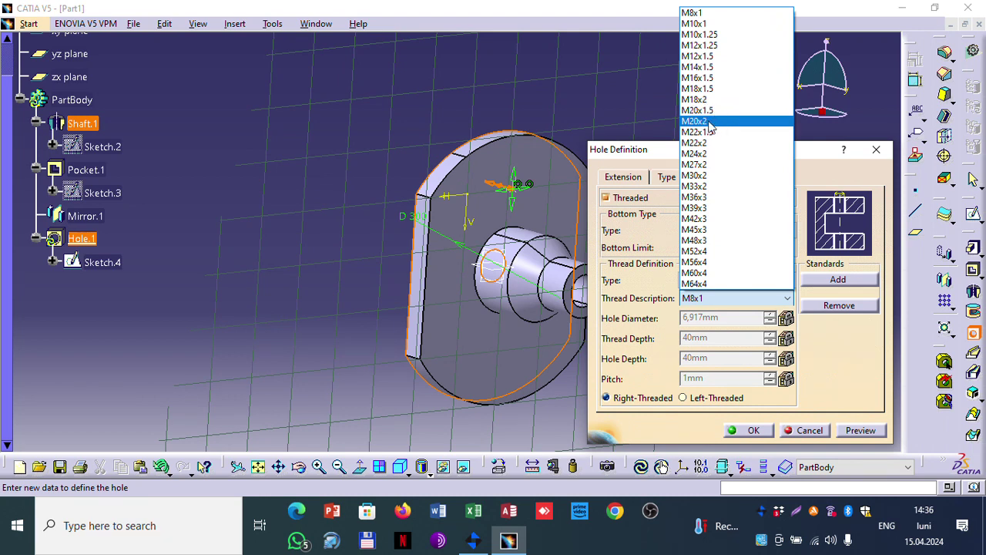
click(710, 111)
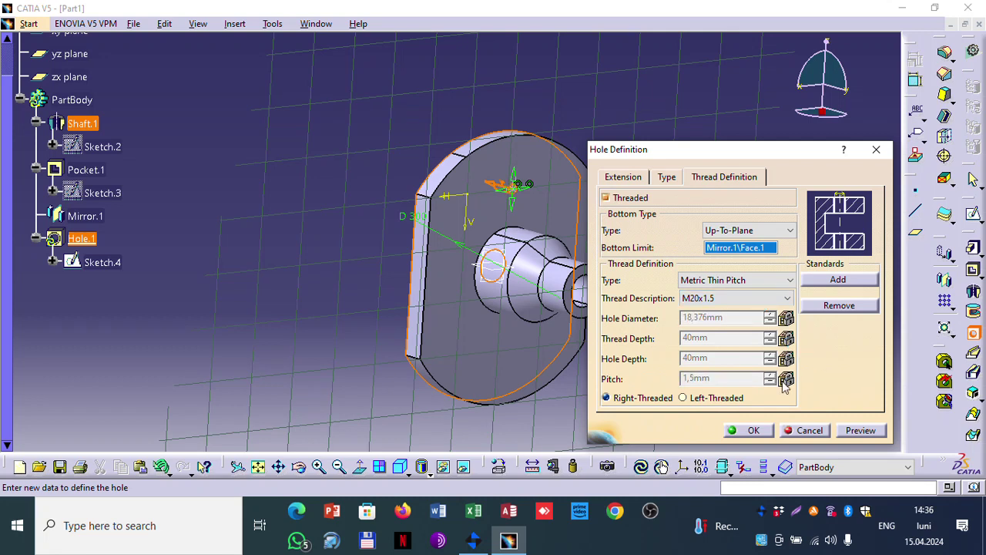
click(667, 177)
click(638, 197)
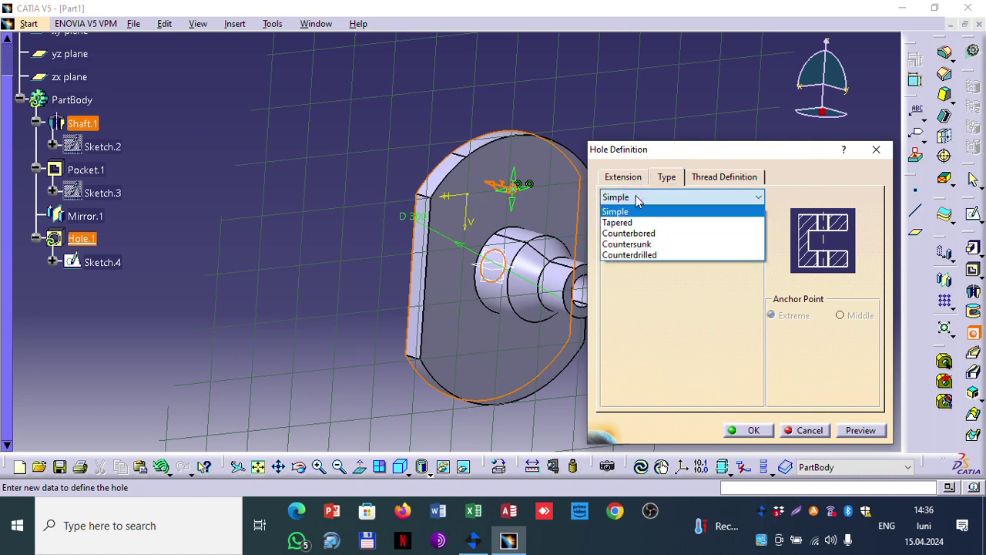
Step: Change the thread to M30x2, preview it, and confirm Hole.1
click(623, 180)
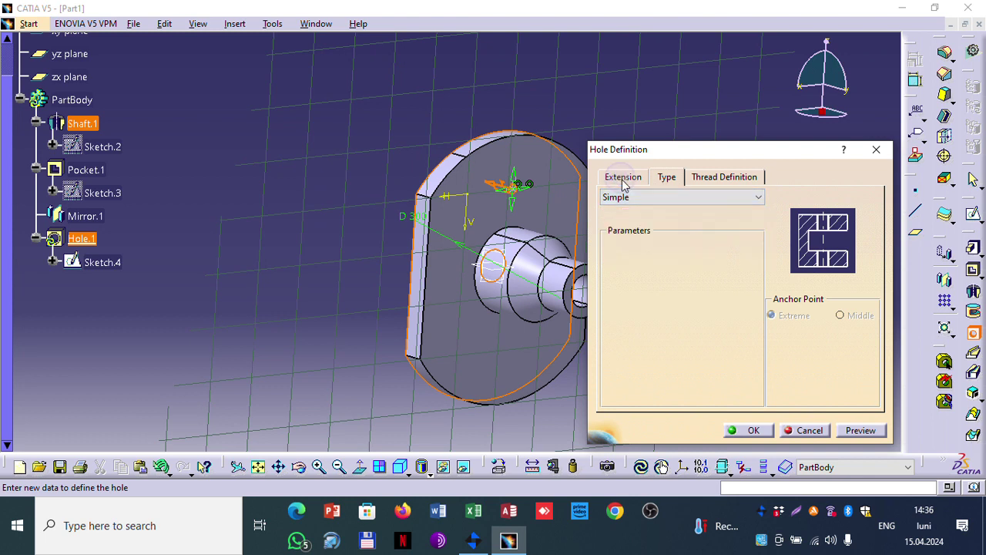
click(624, 179)
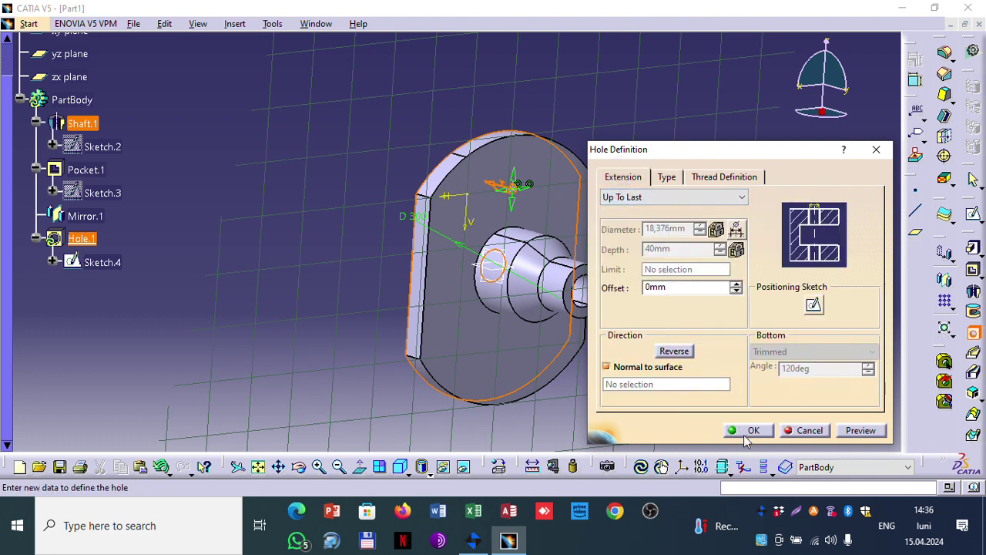
click(855, 431)
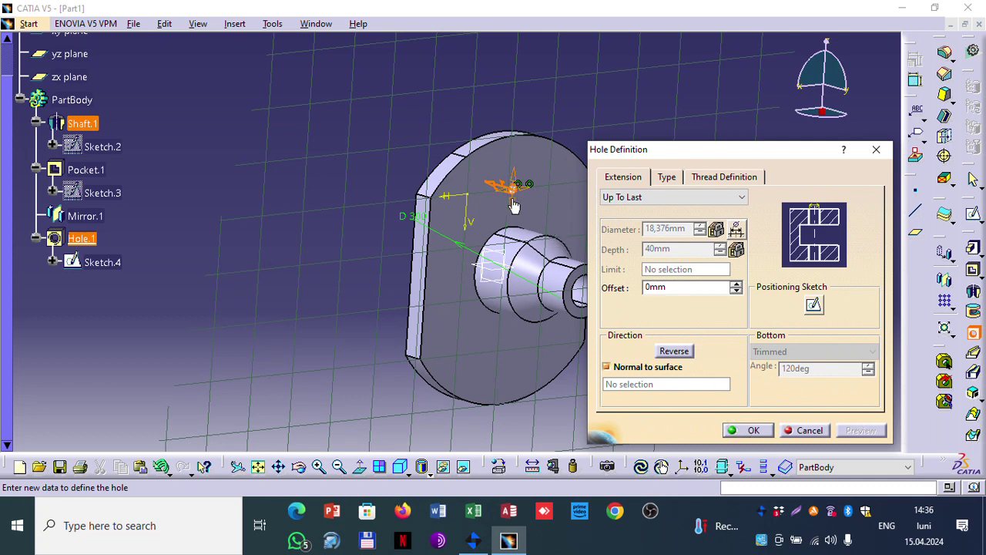
click(713, 179)
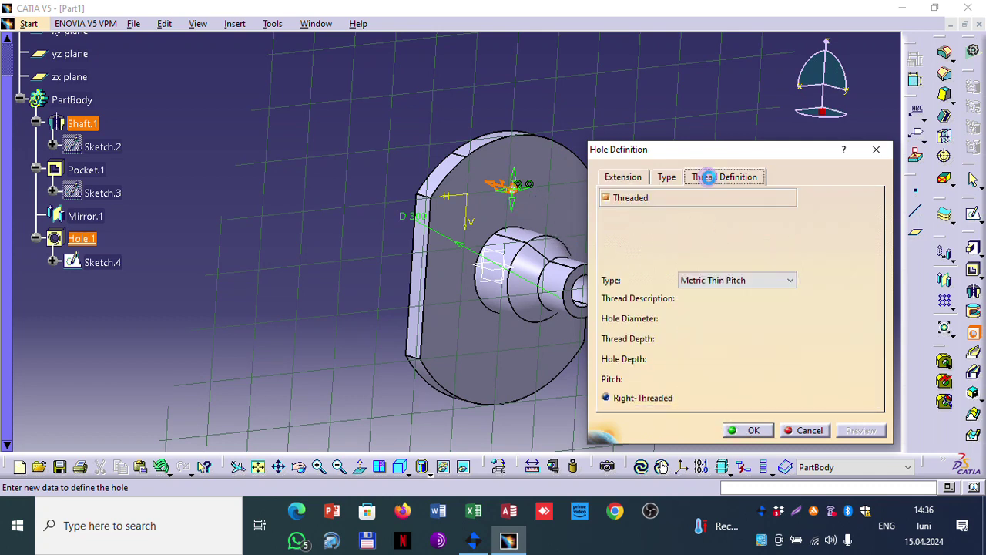
click(744, 299)
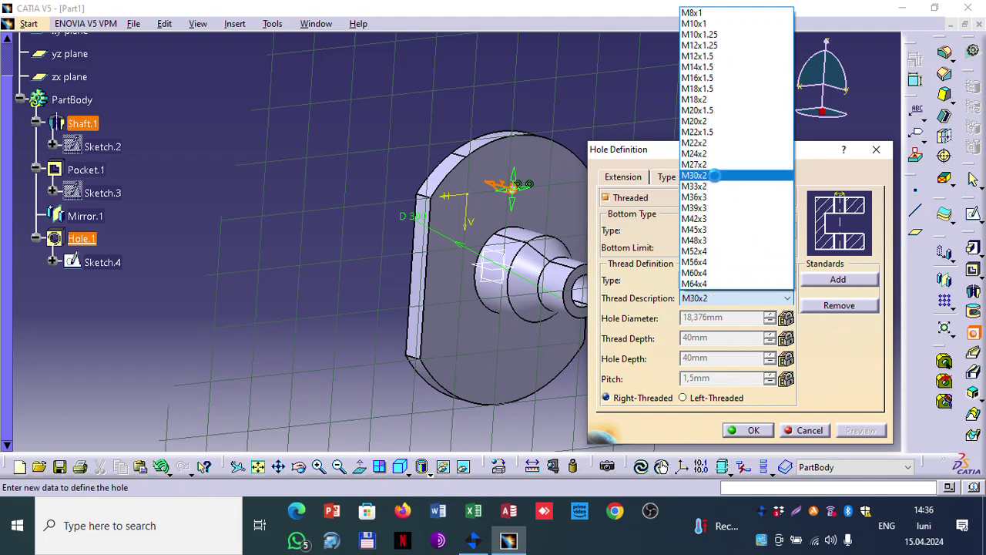
click(718, 177)
click(860, 433)
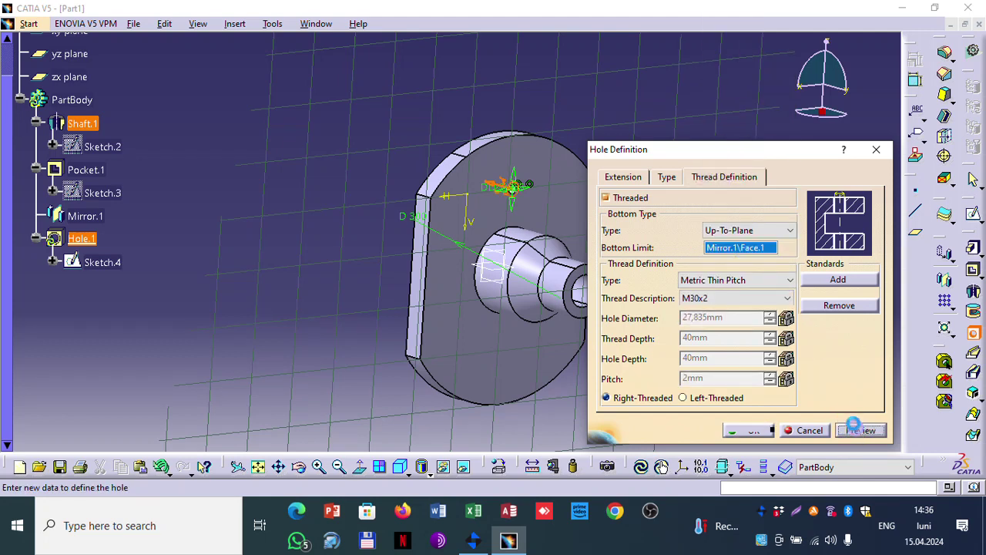
middle_drag(349, 207, 419, 275)
click(740, 429)
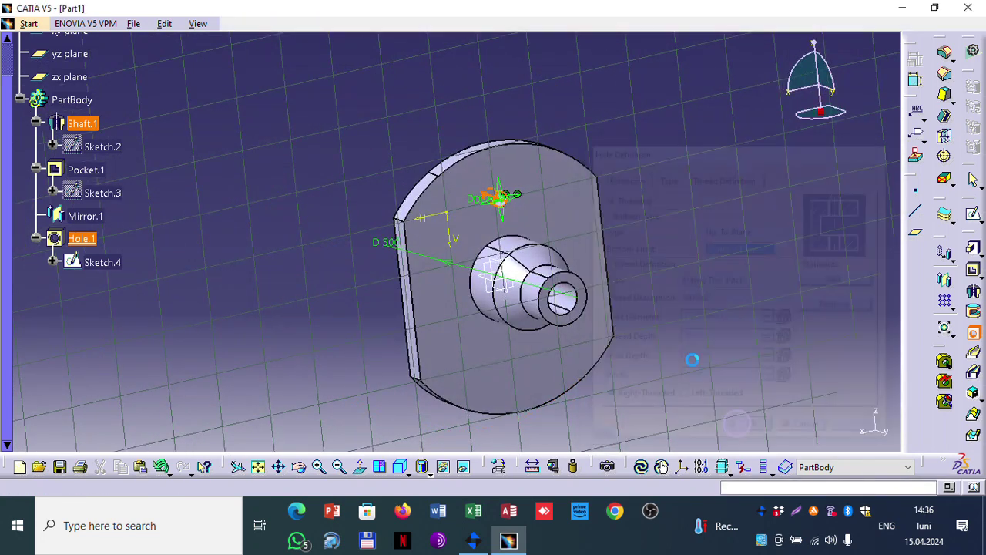
Step: Orbit to view the flange face-on and select Hole.1
click(662, 173)
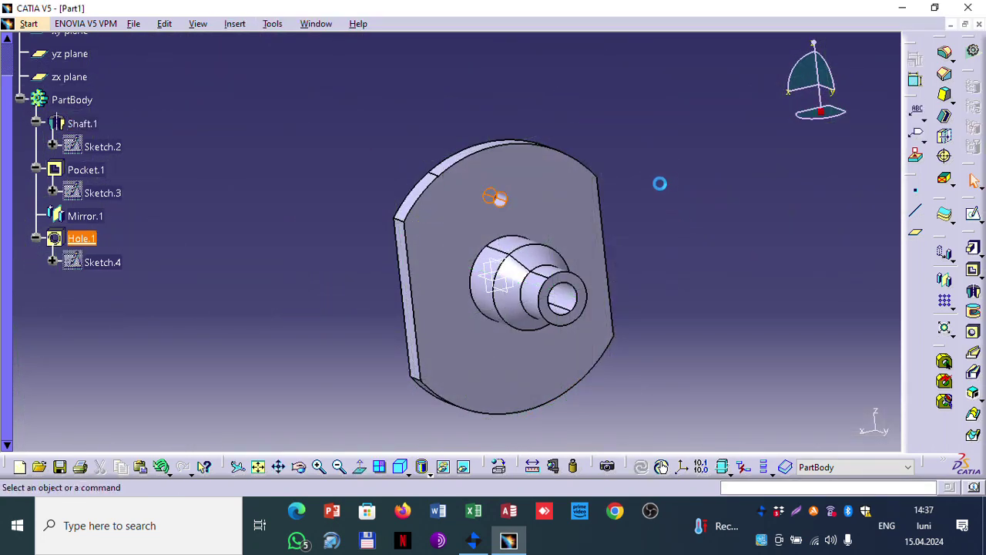
middle_drag(653, 184, 555, 103)
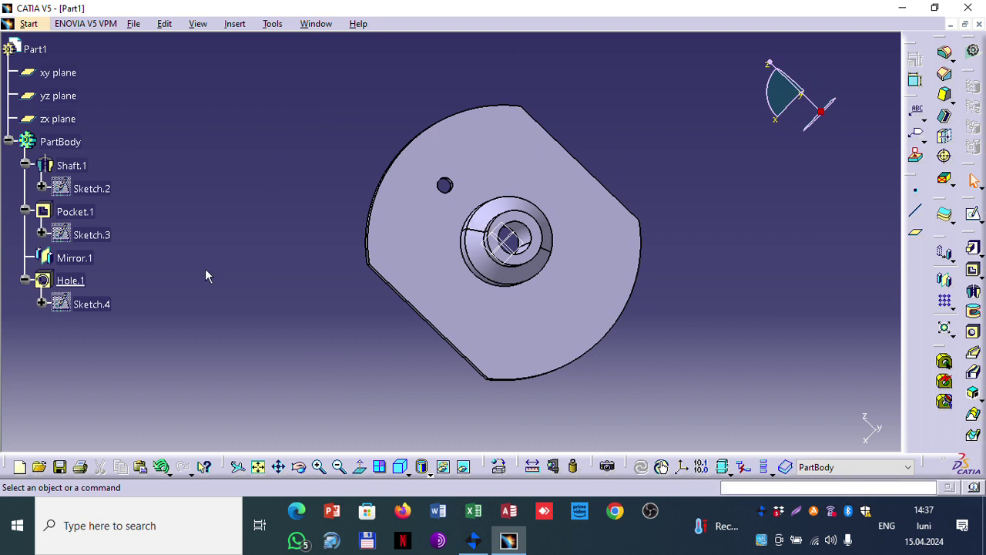
click(64, 281)
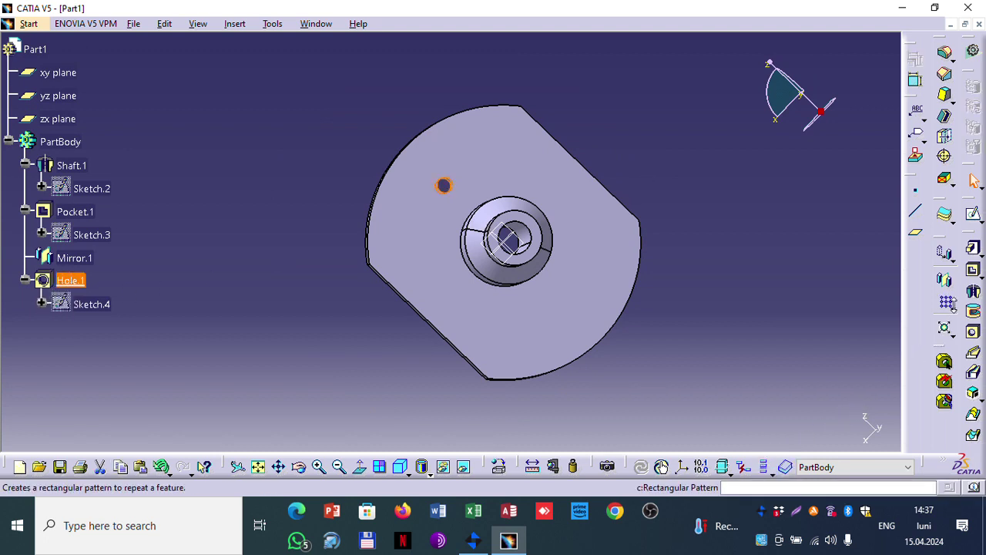
Step: Start a circular pattern of Hole.1 around the shaft face with 6 instances
click(951, 306)
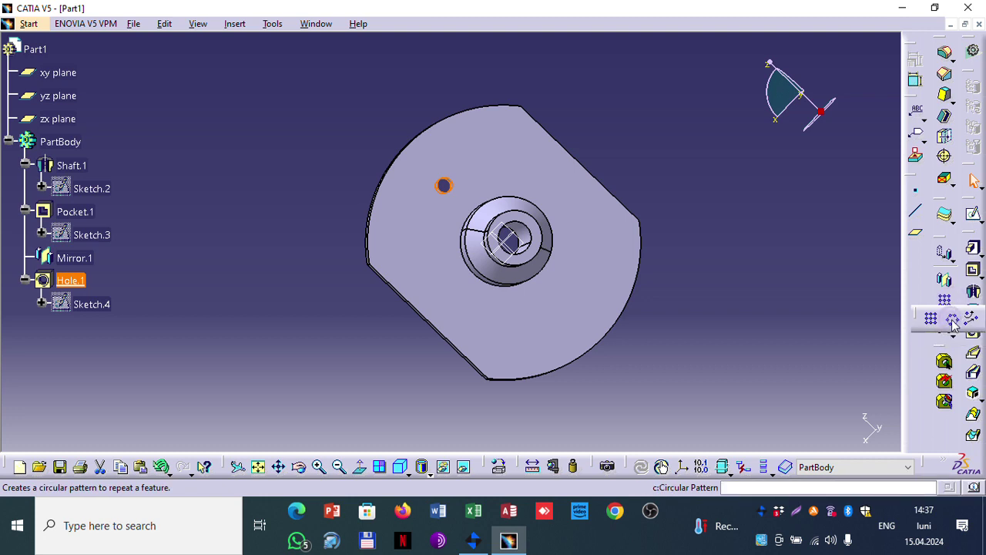
click(951, 322)
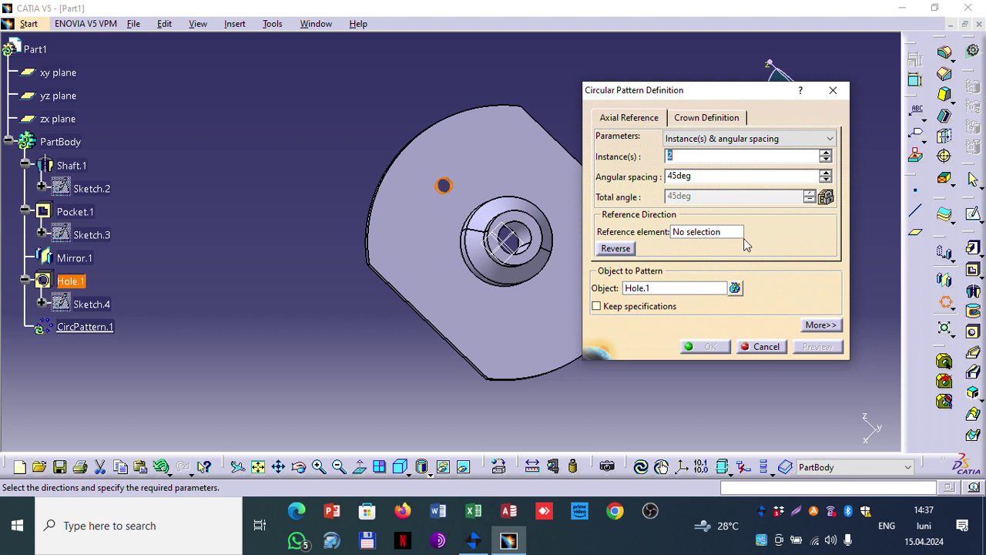
click(714, 234)
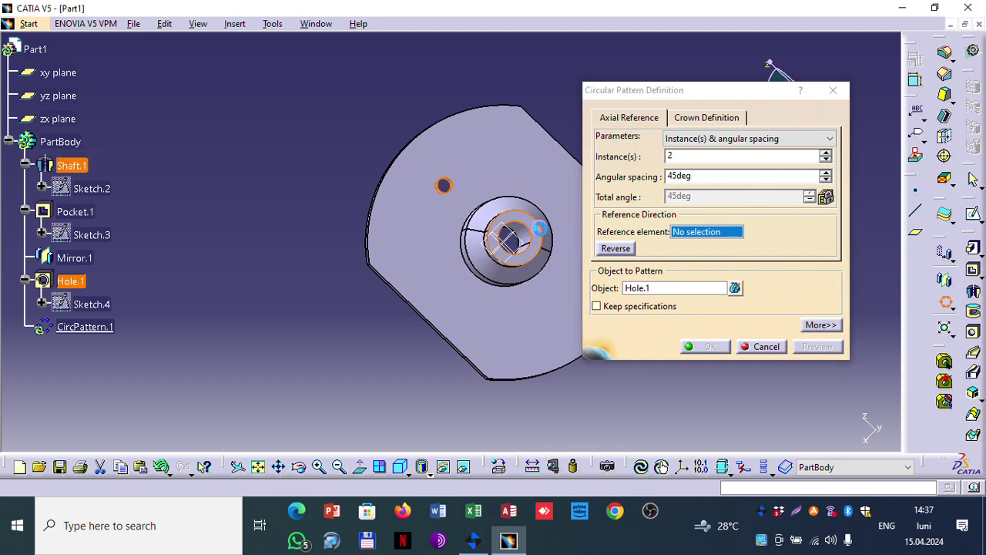
click(539, 229)
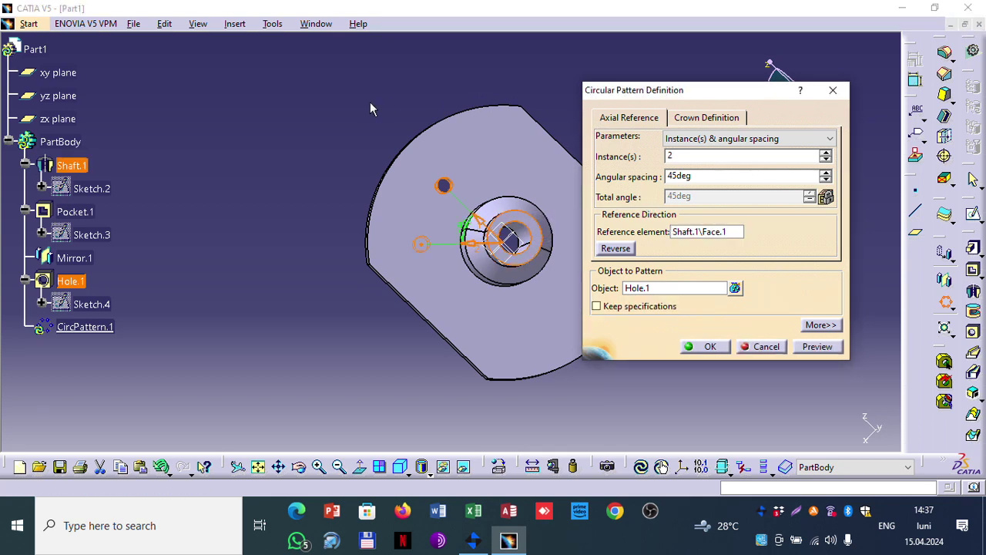
middle_drag(370, 108, 438, 122)
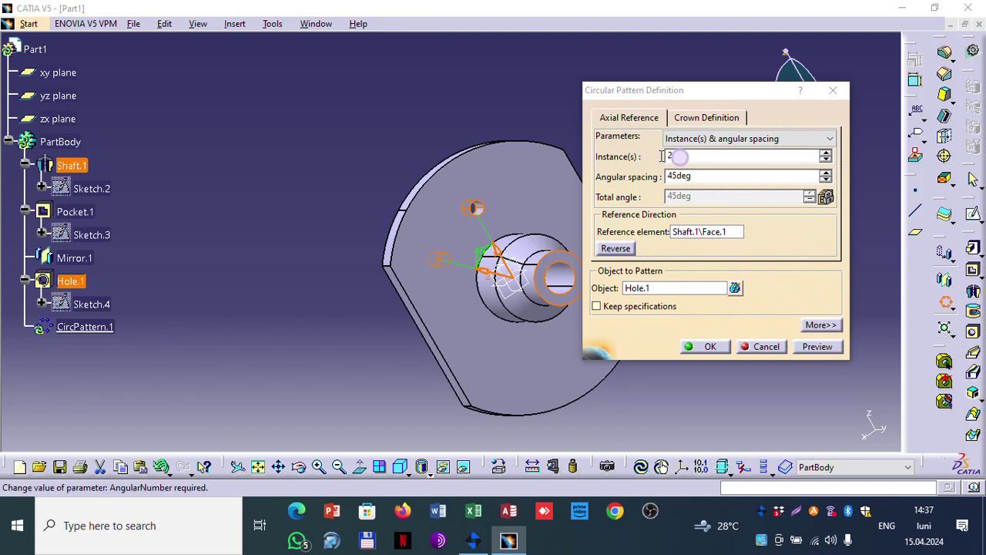
click(628, 155)
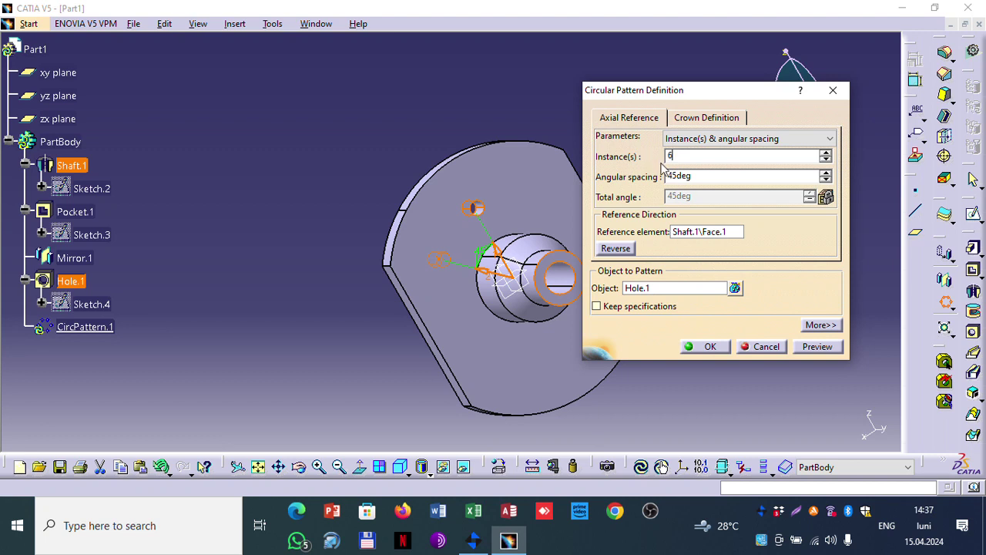
text(6)
click(704, 174)
Step: Set 60deg angular spacing, preview the six holes, and confirm the pattern
click(707, 146)
click(704, 143)
click(701, 117)
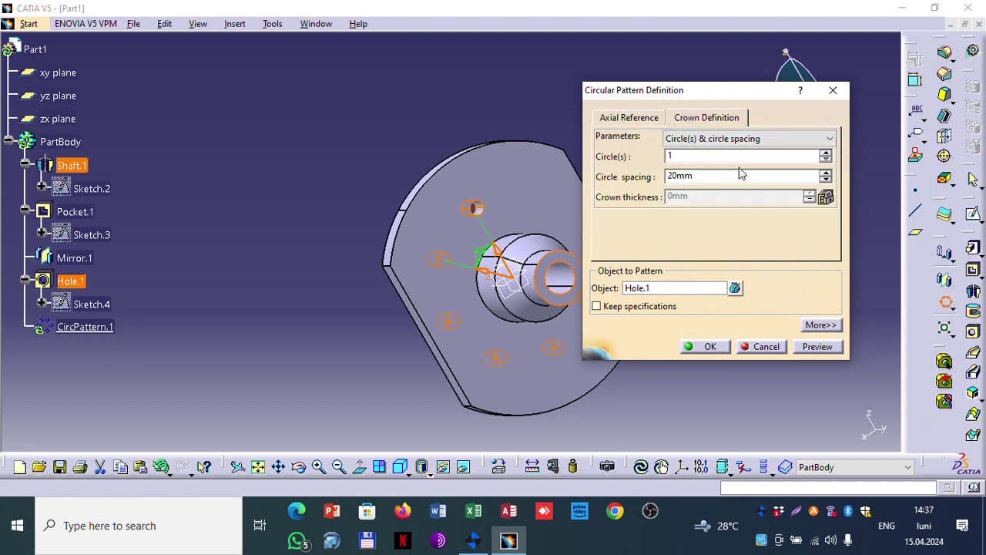
click(644, 117)
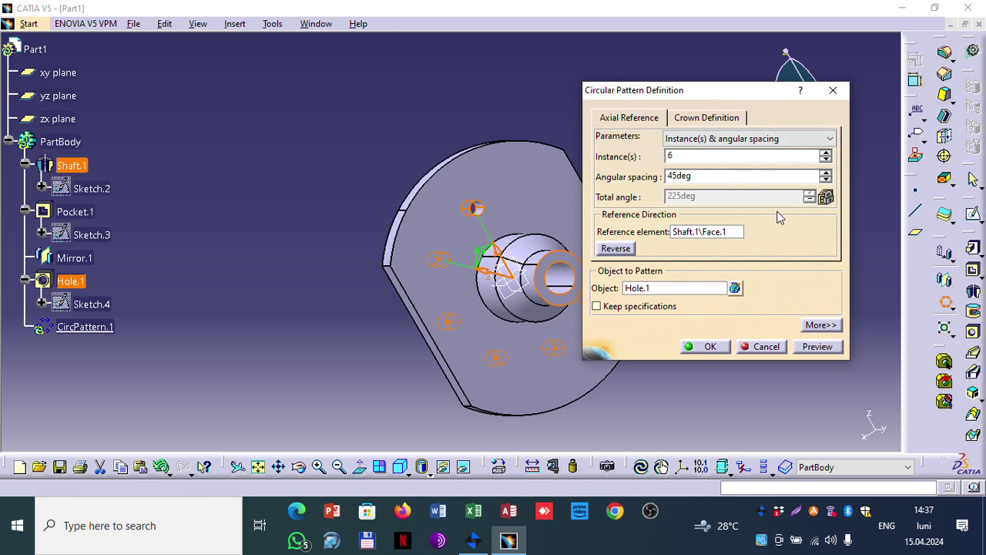
double_click(786, 175)
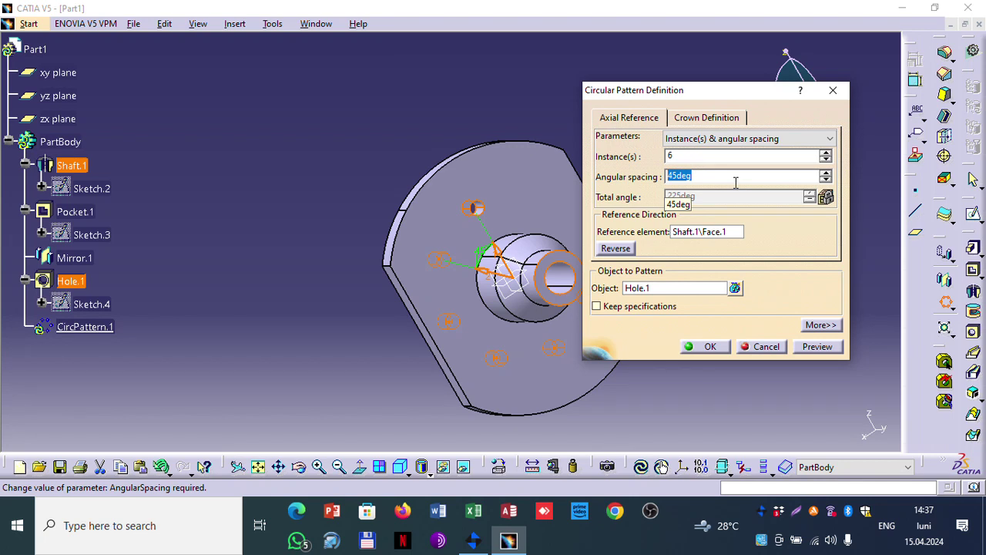
text(60)
click(700, 154)
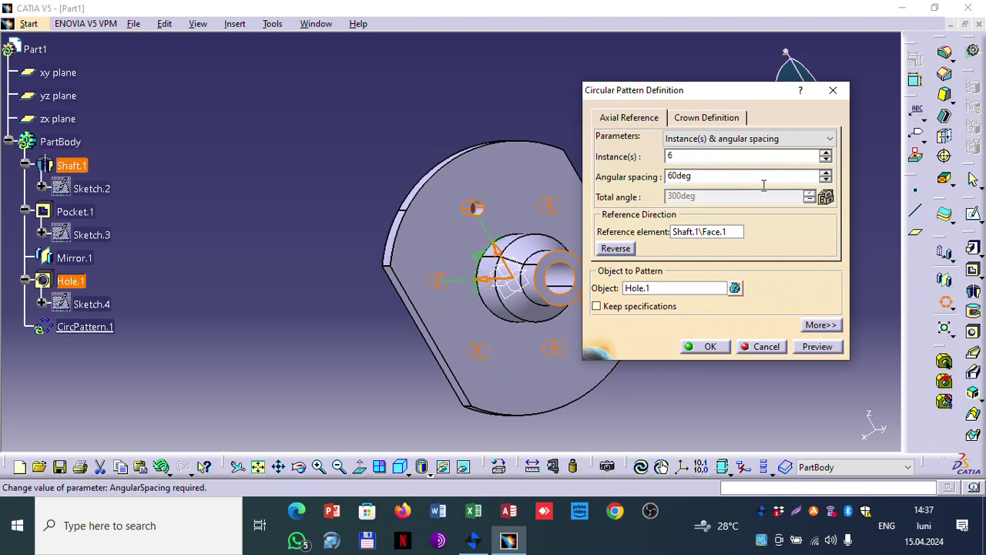
click(810, 347)
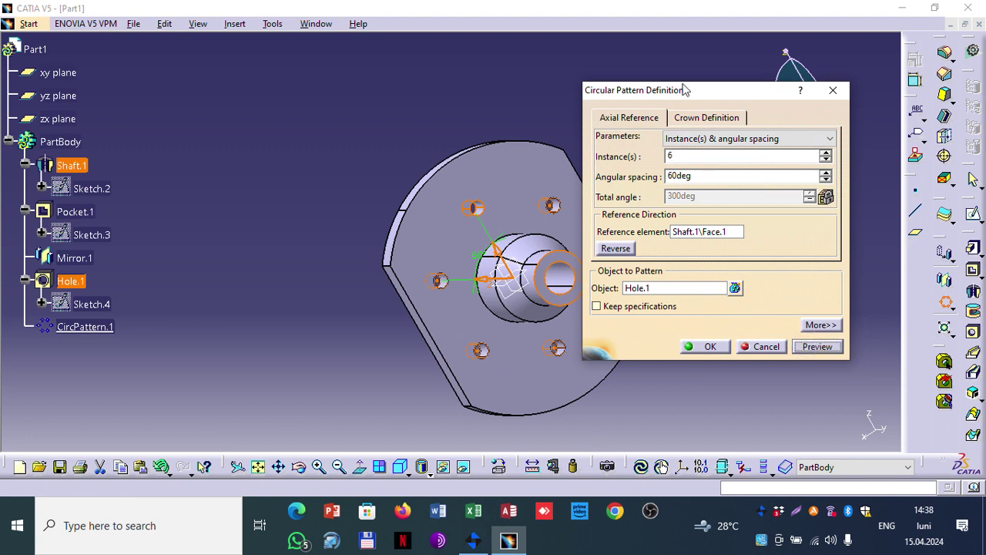
drag(689, 92, 784, 94)
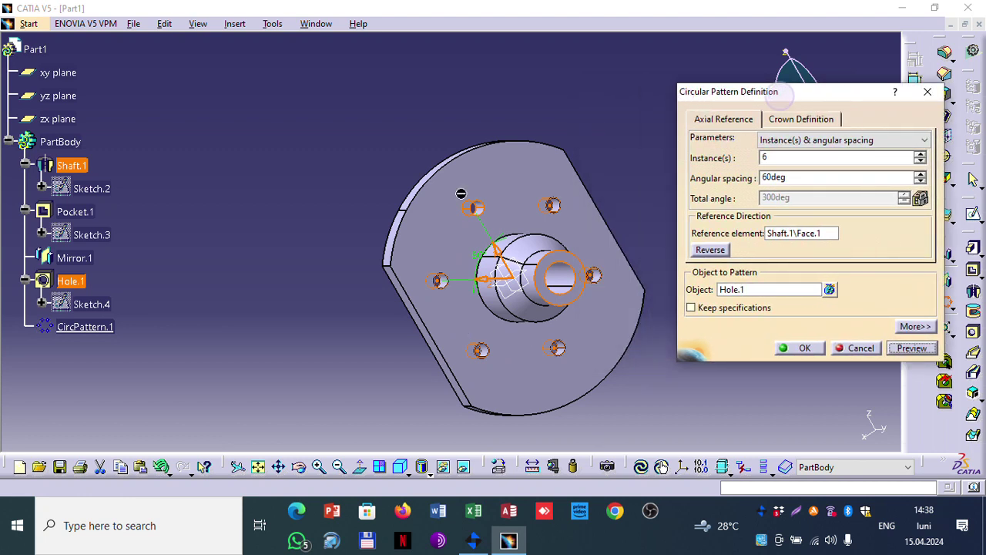
click(798, 352)
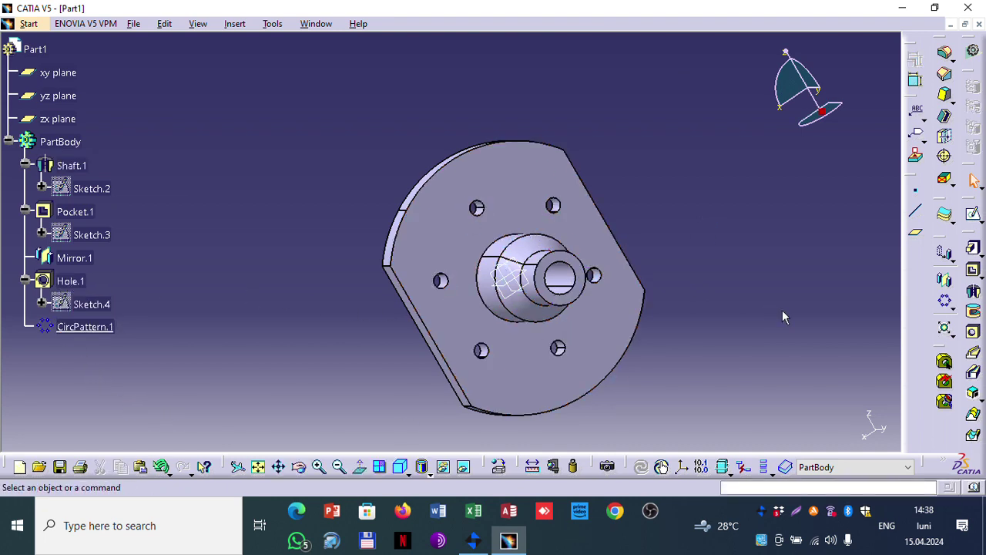
Step: Show the six-hole flange in isometric view and glance at the pattern type options
click(402, 470)
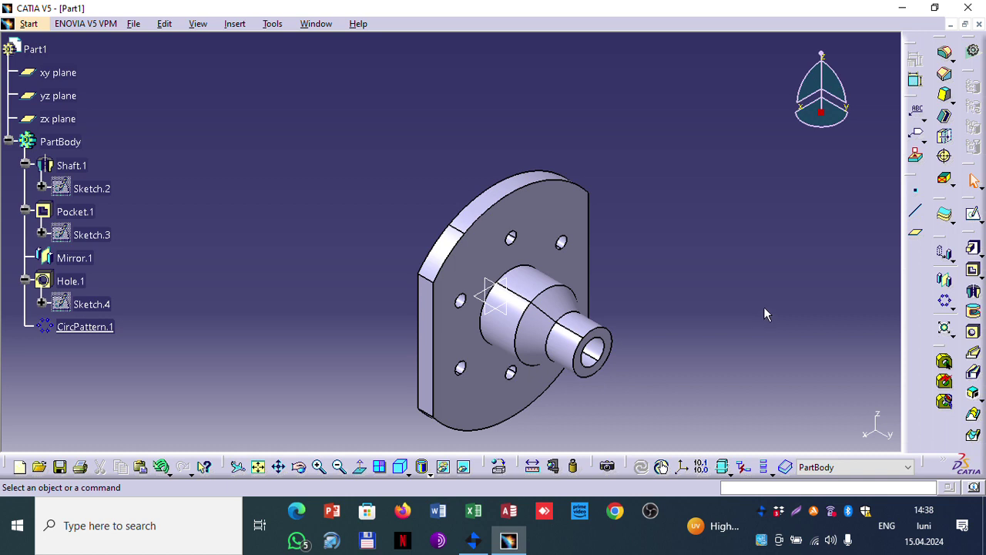
click(955, 312)
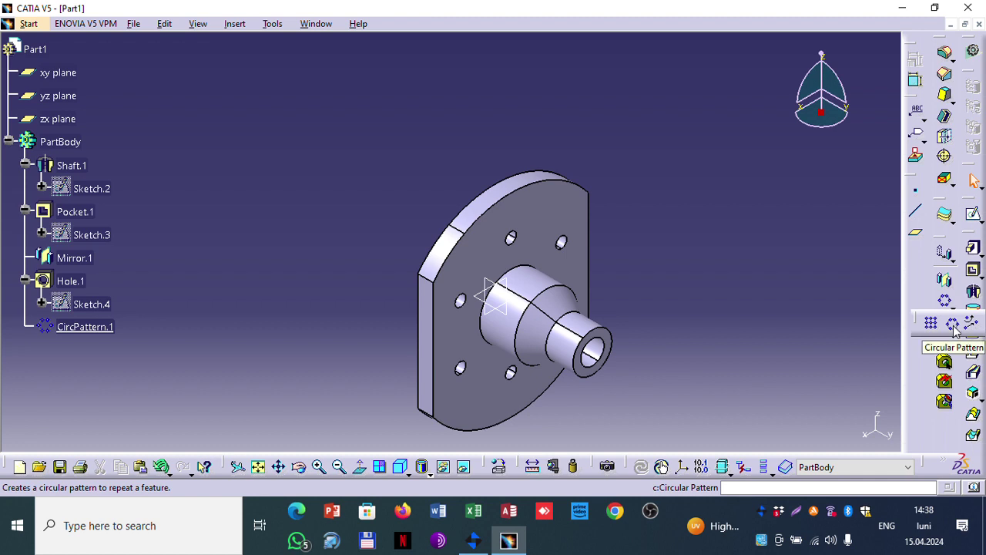
click(954, 325)
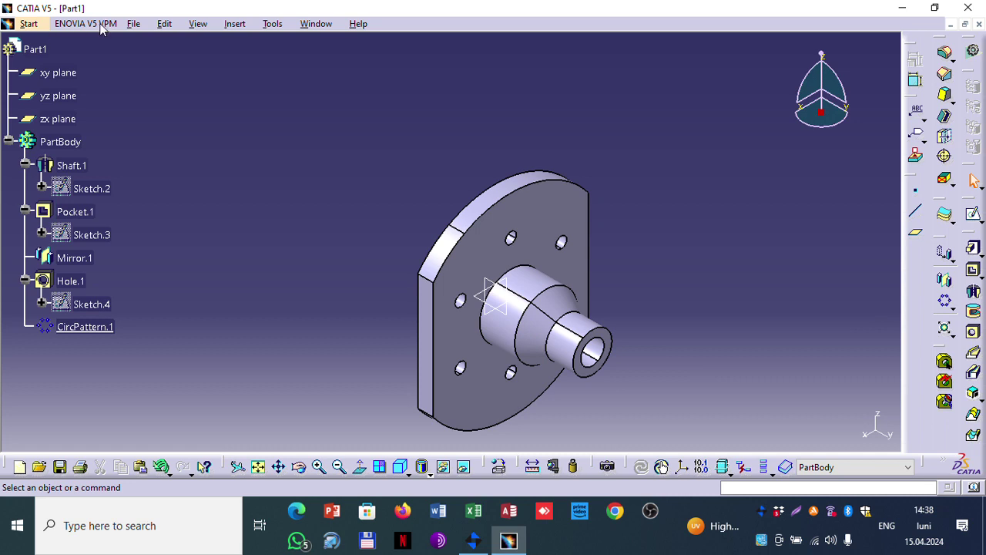
Step: Save the flange part under the new name Flansa.CATPart in Documents
click(133, 27)
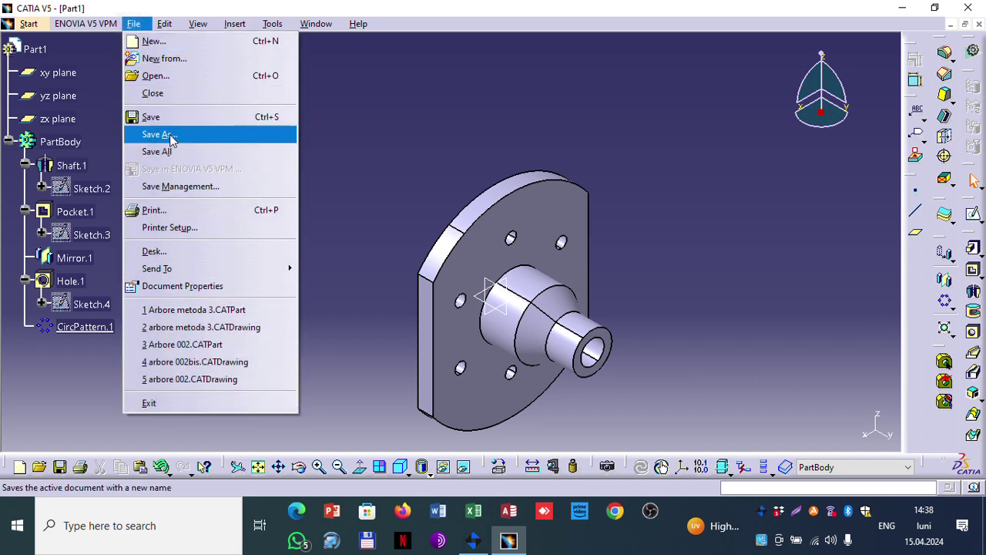
click(168, 133)
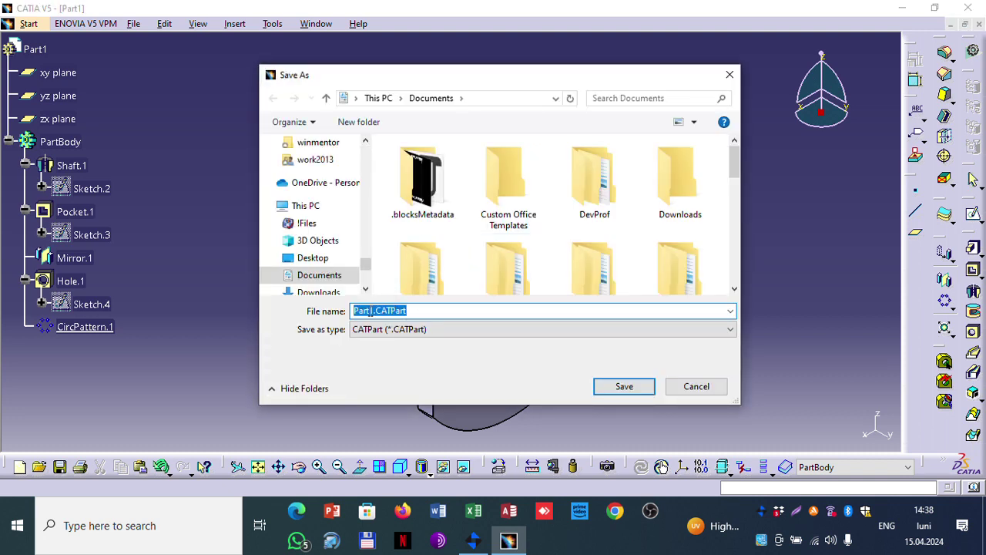
click(370, 311)
drag(370, 311, 327, 314)
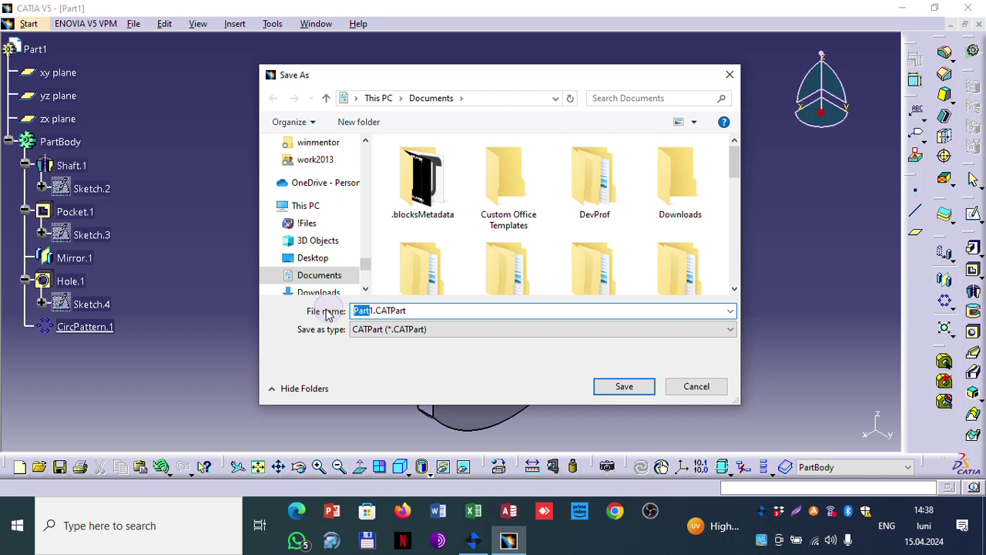
key(Delete)
key(Delete)
text(Fla)
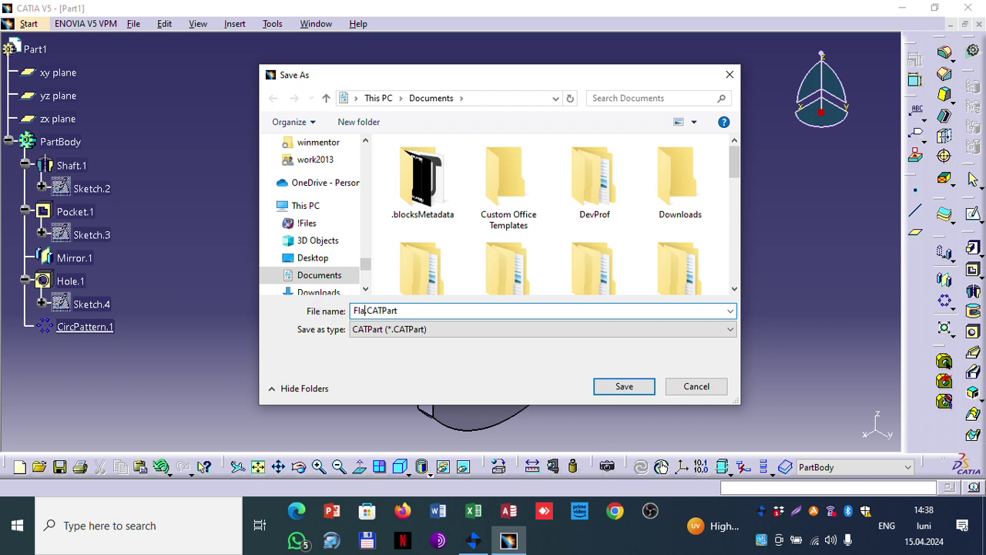
text(nsa)
click(598, 387)
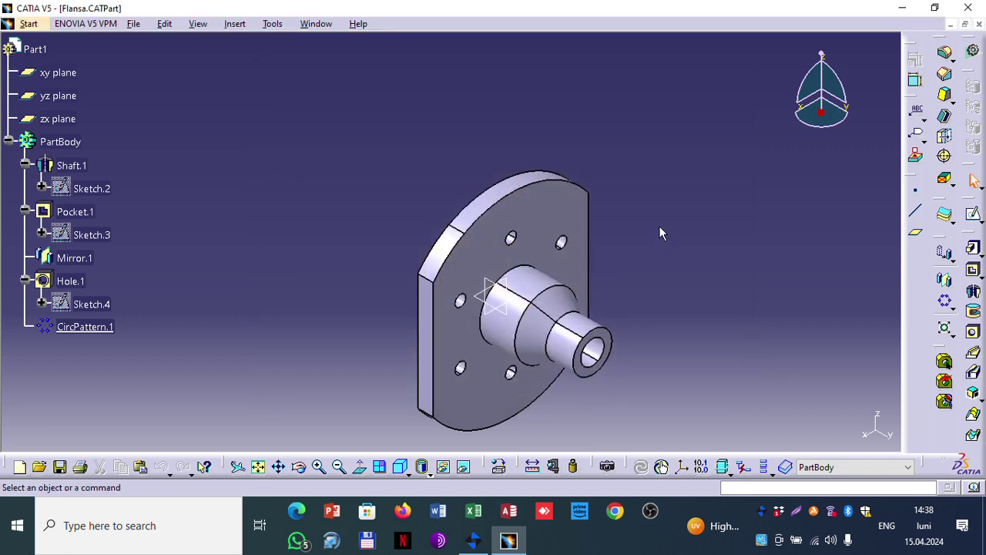
click(656, 229)
double_click(94, 188)
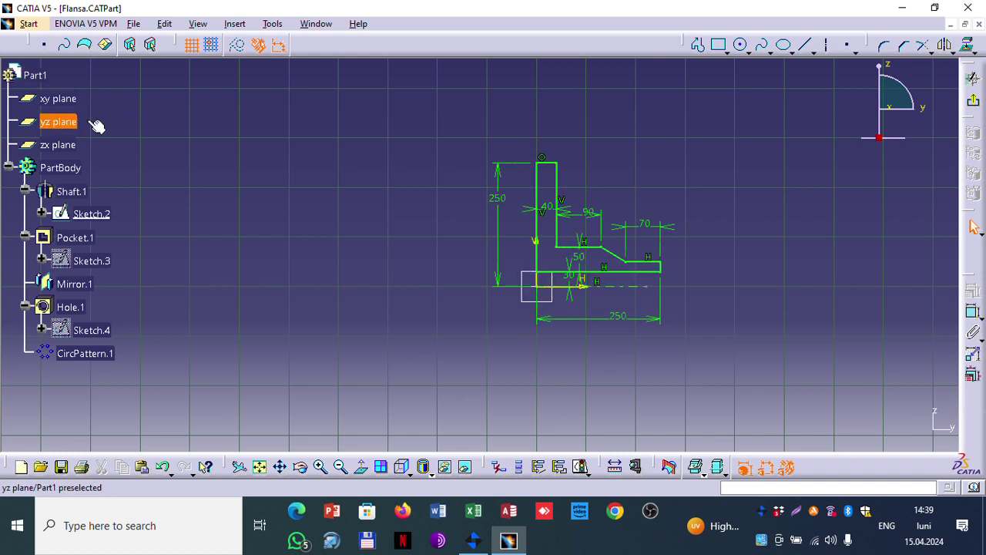
click(973, 79)
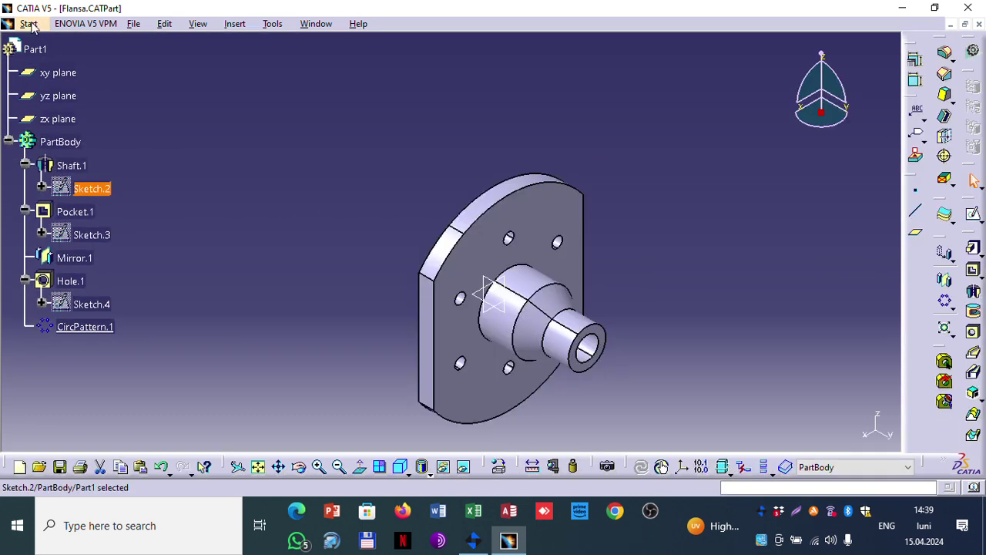
Step: Create a new Part Design part named pin
click(29, 24)
mouse_move(98, 59)
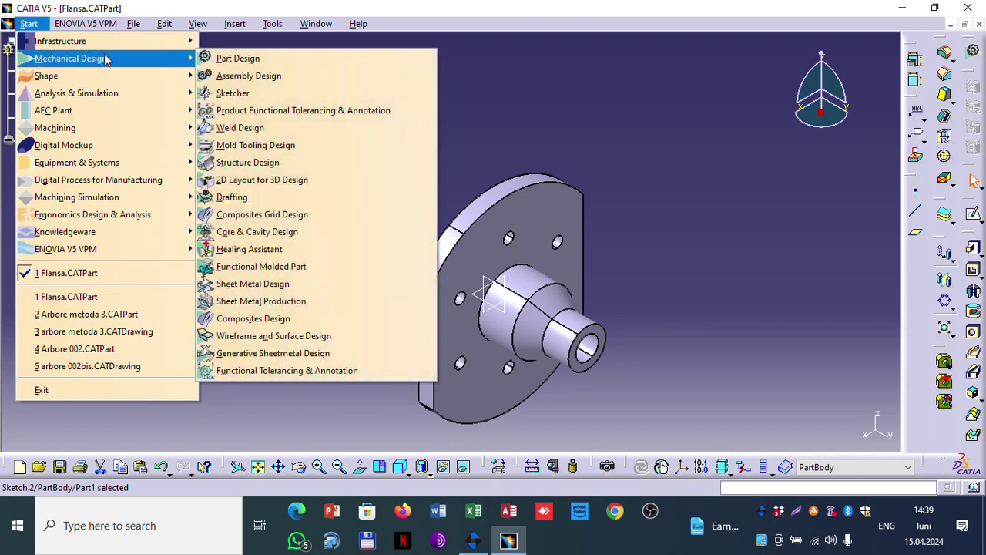
click(250, 64)
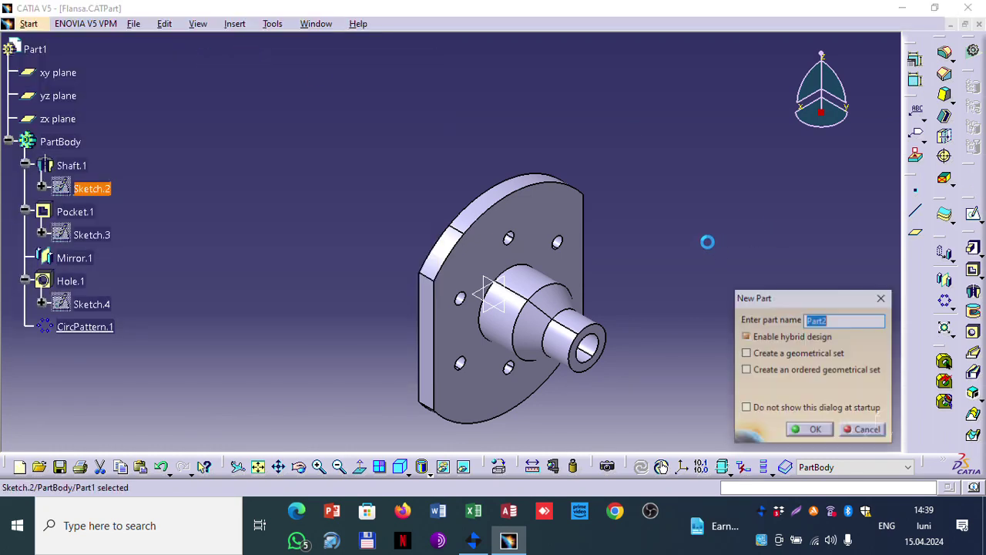
click(841, 321)
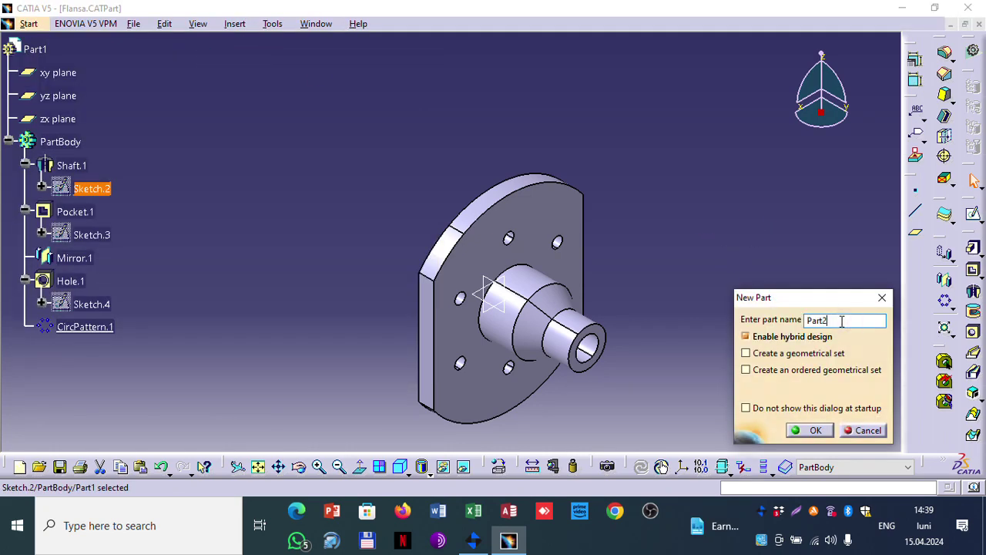
drag(838, 319, 777, 322)
text(pin)
click(811, 429)
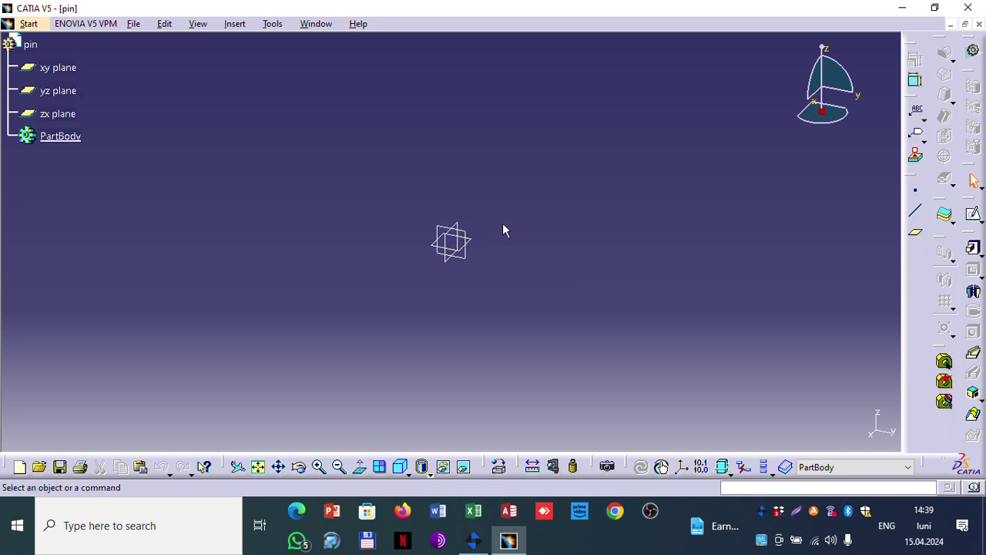
Step: Start a sketch on the pin part's zx plane and choose the Hexagon tool
click(455, 221)
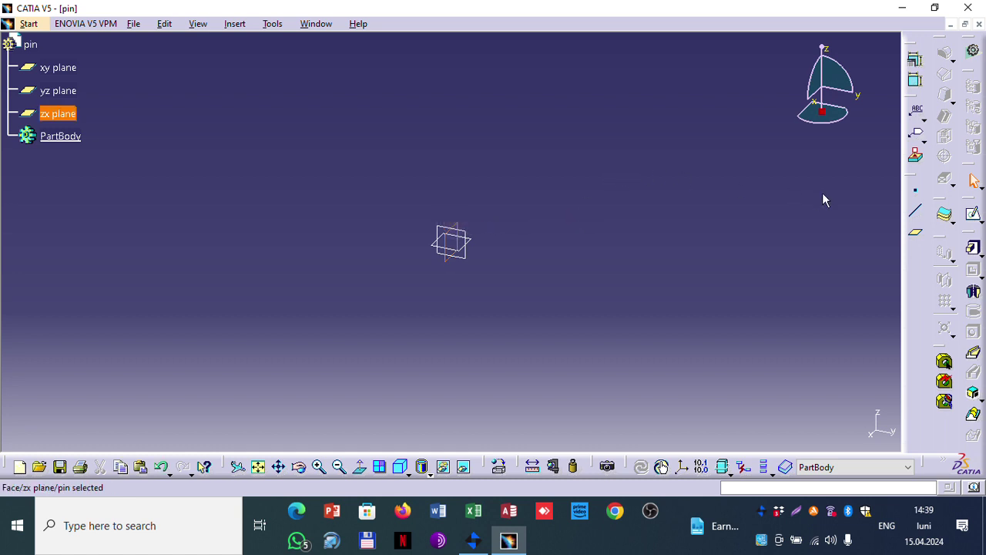
click(974, 217)
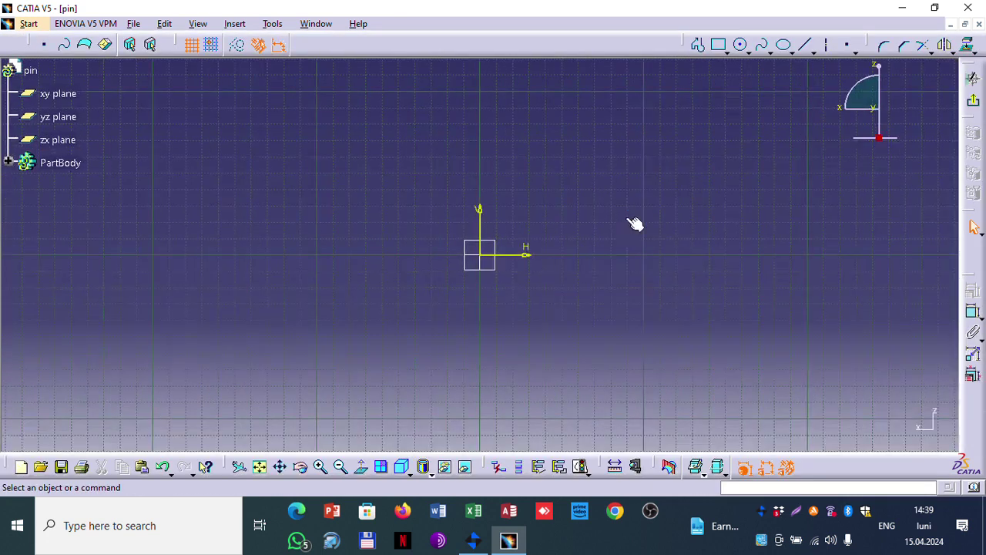
click(748, 52)
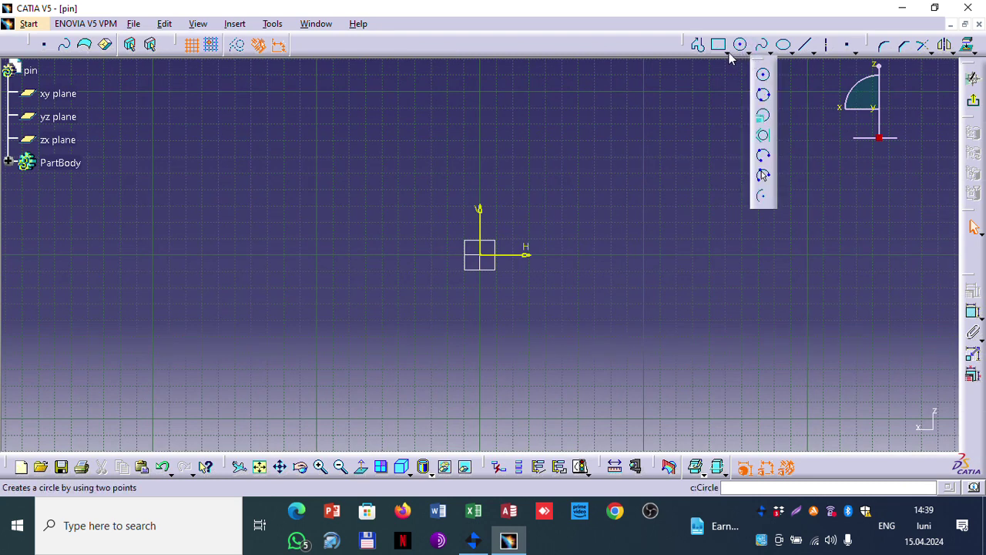
click(727, 53)
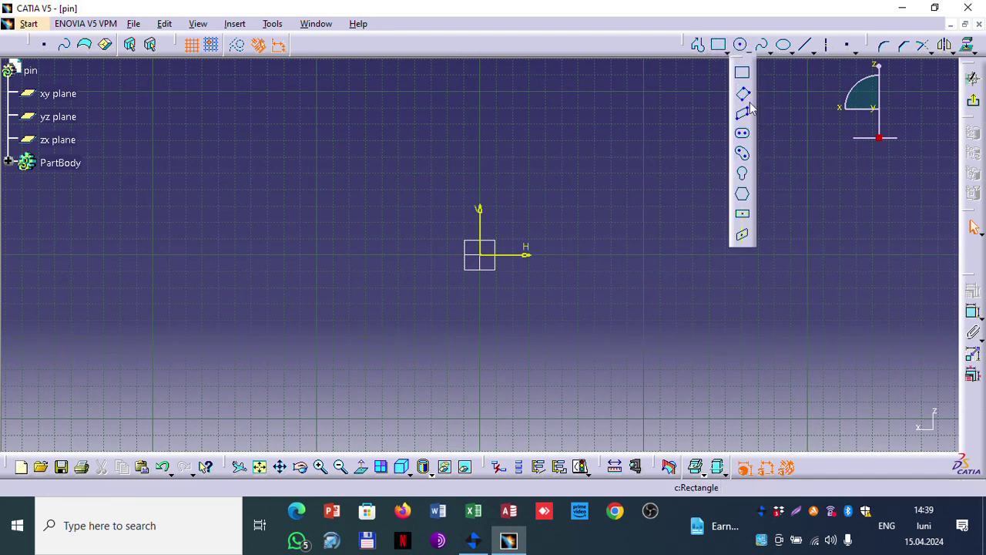
click(743, 195)
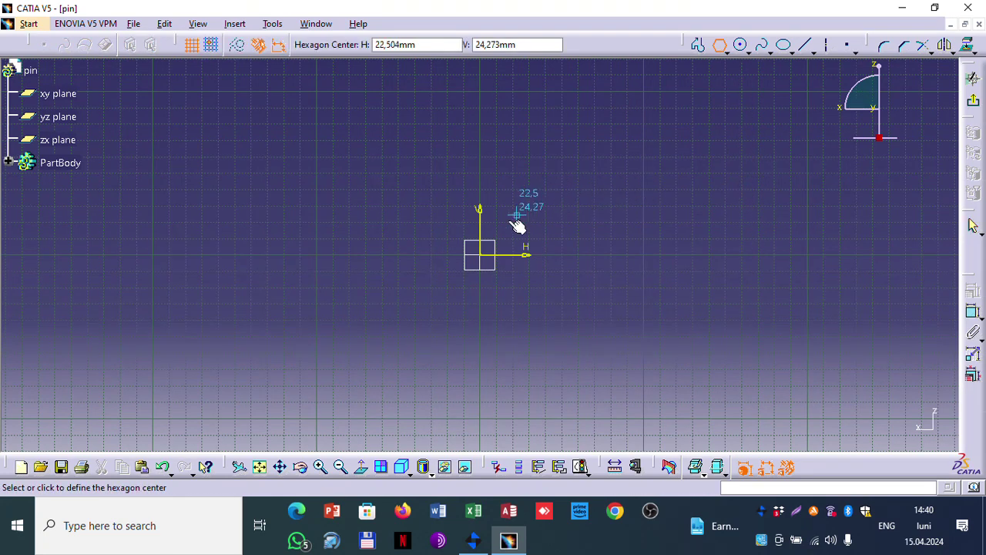
Step: Draw a hexagon centred on the origin with a vertex on the H axis, then pick its top-left vertex to constrain
click(482, 256)
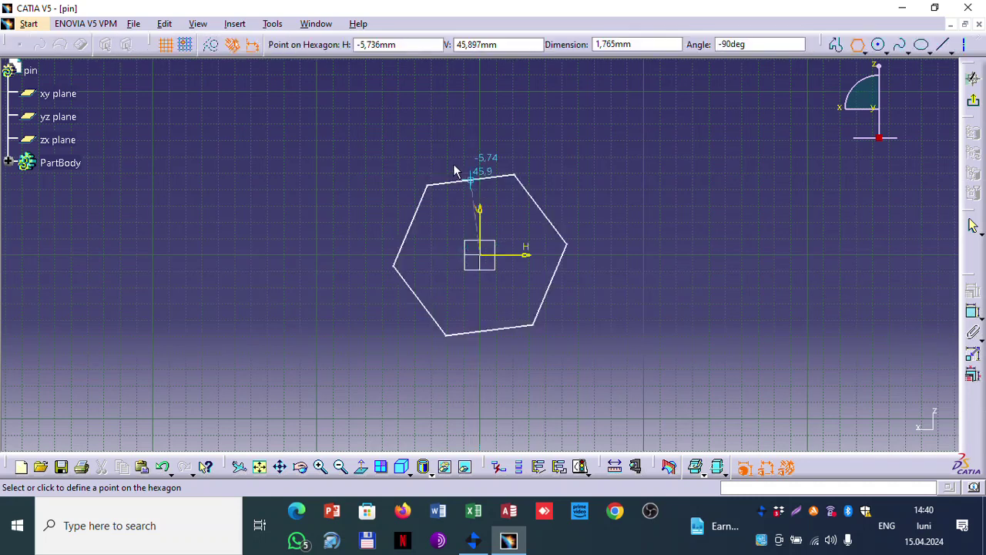
click(349, 251)
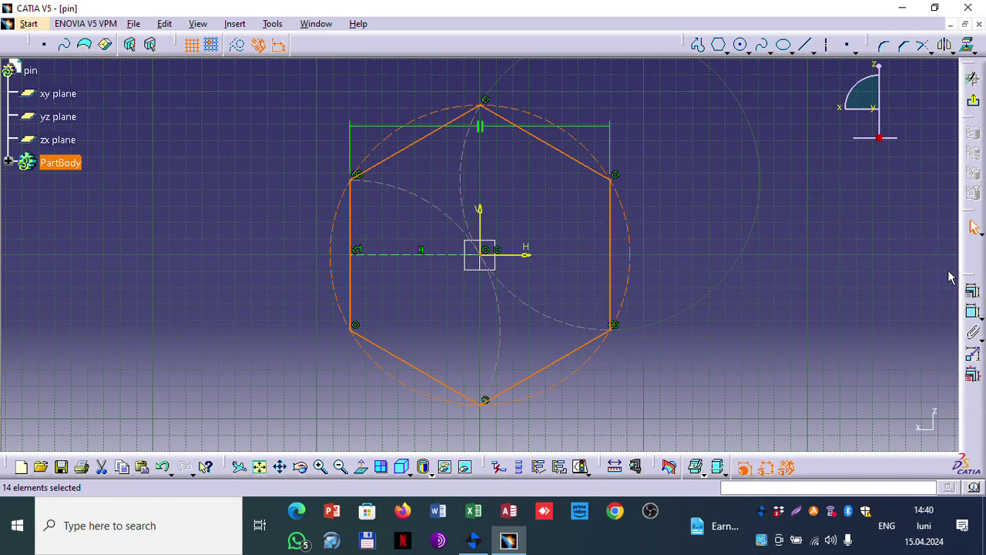
click(972, 311)
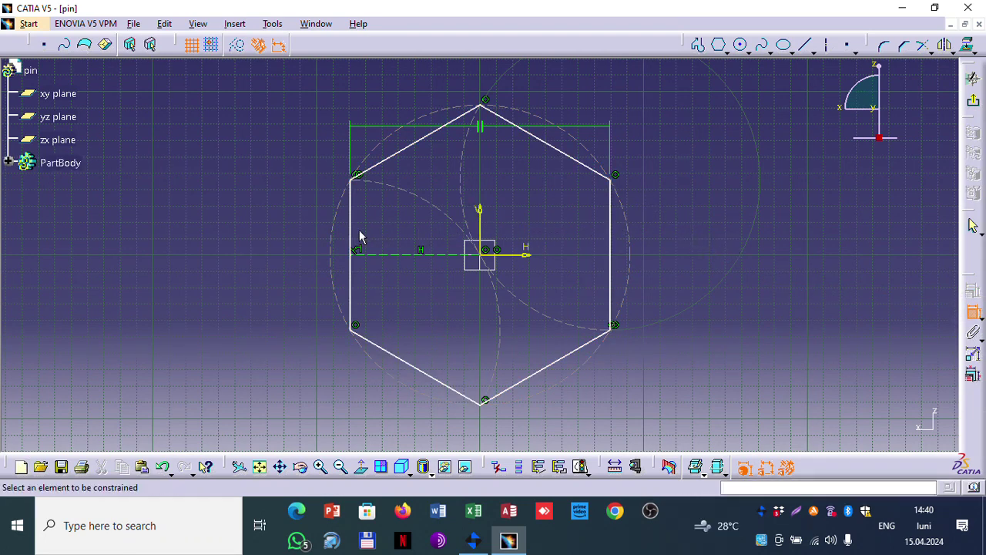
click(357, 178)
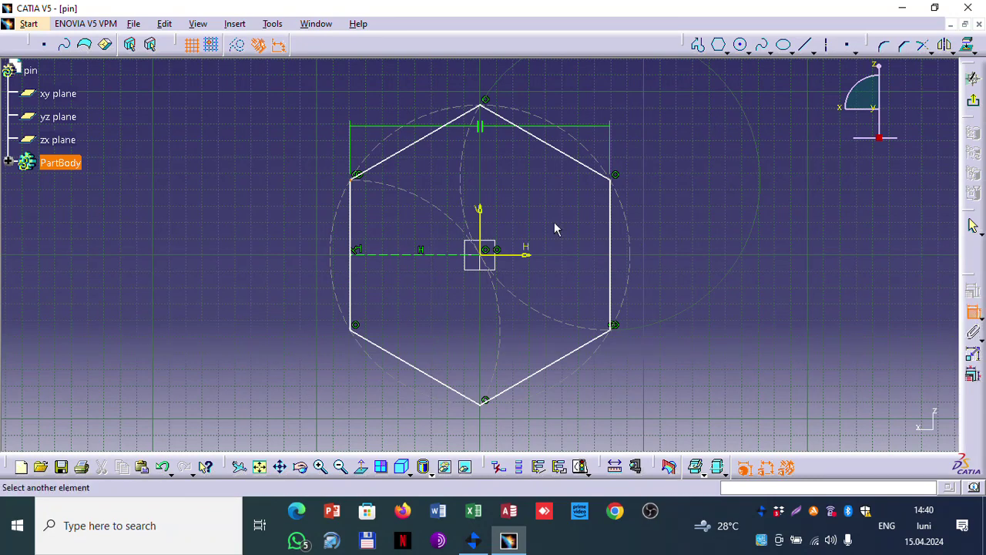
Step: Dimension the hexagon against its construction circle and change the value from 183.423 to 60
click(628, 227)
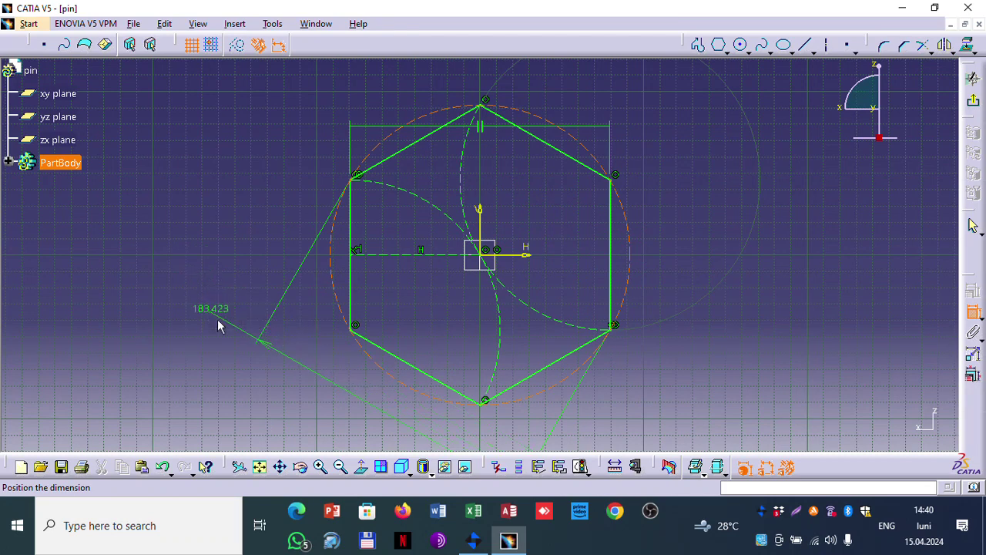
click(216, 316)
double_click(211, 309)
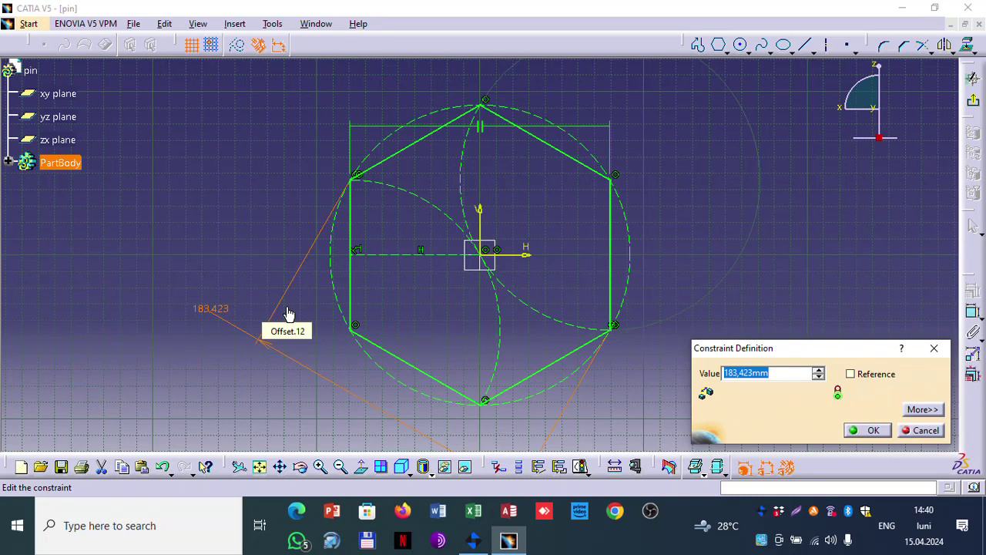
text(60)
click(867, 429)
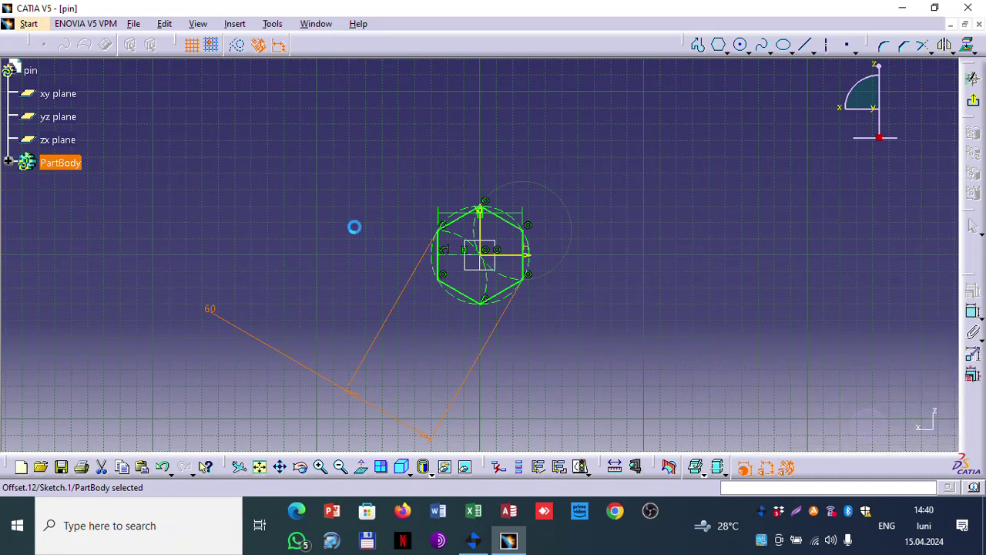
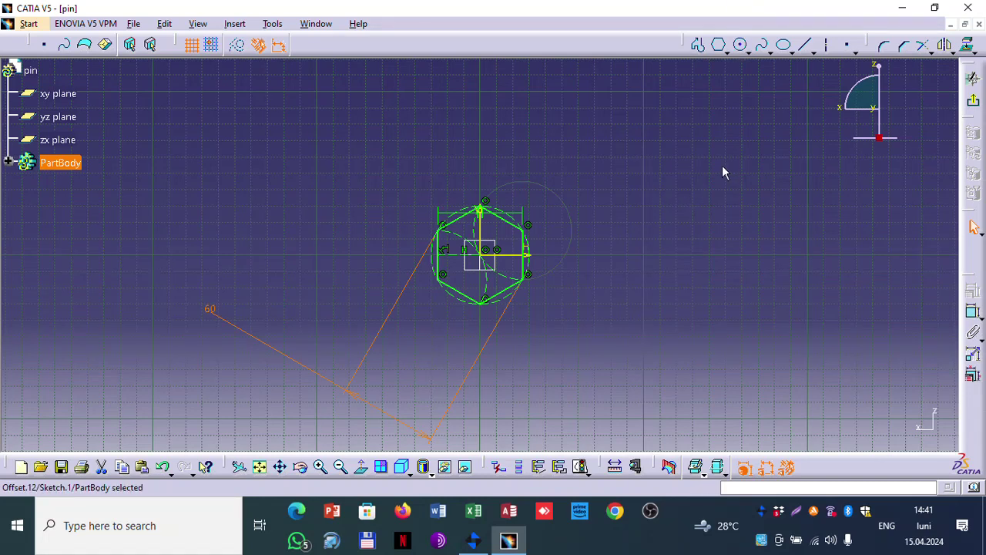
Step: Leave the sketch and pad the hexagon sketch 40 mm into a hexagonal prism, Pad.1
click(973, 101)
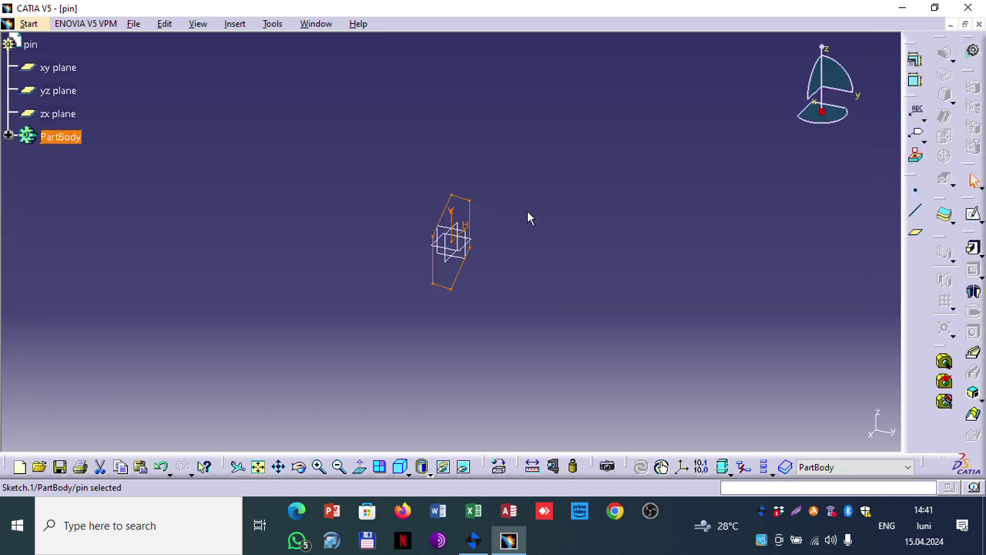
click(973, 248)
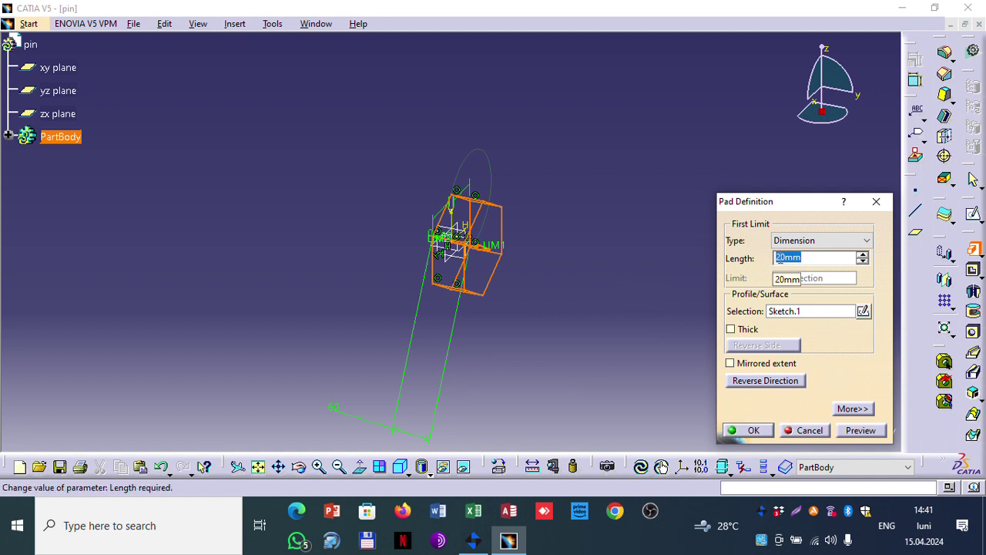
text(40)
key(Tab)
click(847, 430)
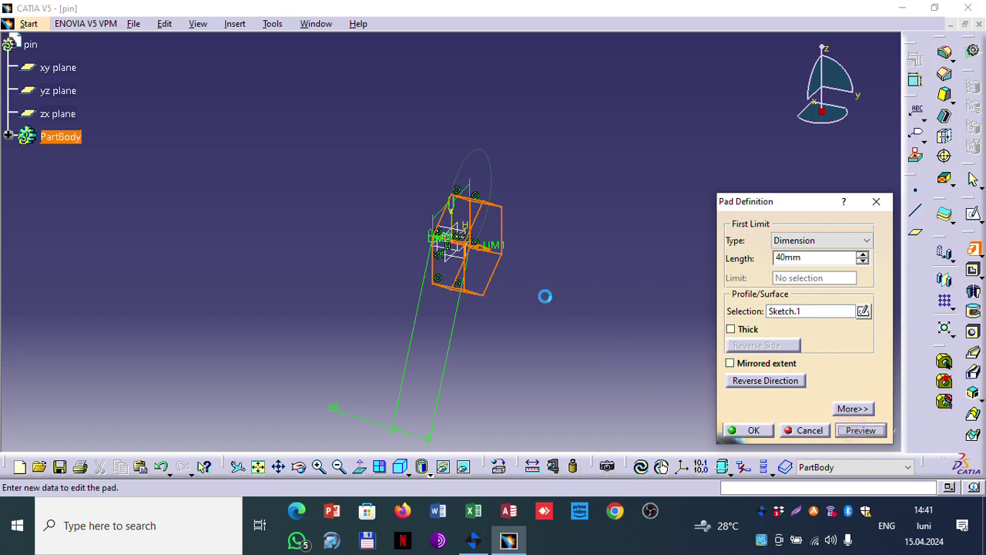
middle_drag(330, 266, 429, 272)
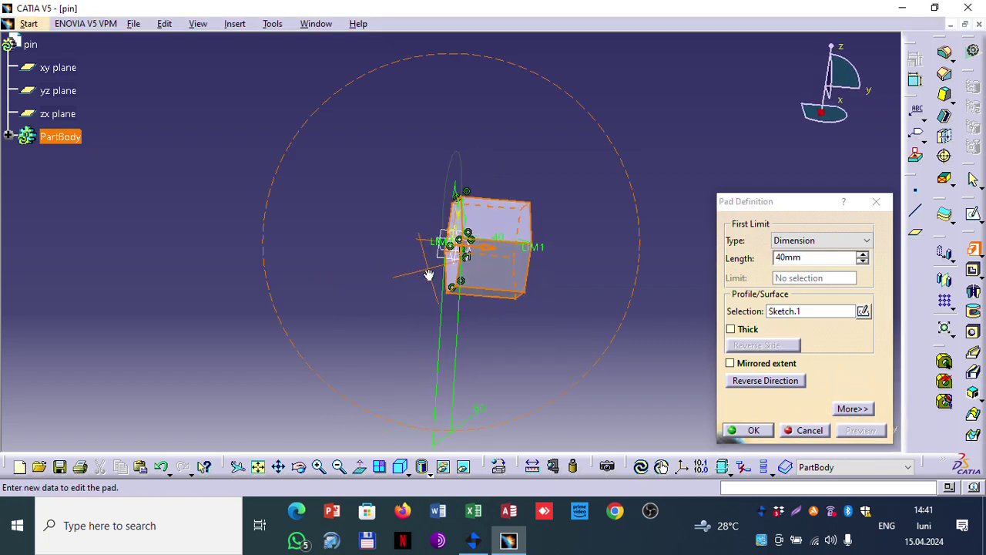
click(751, 430)
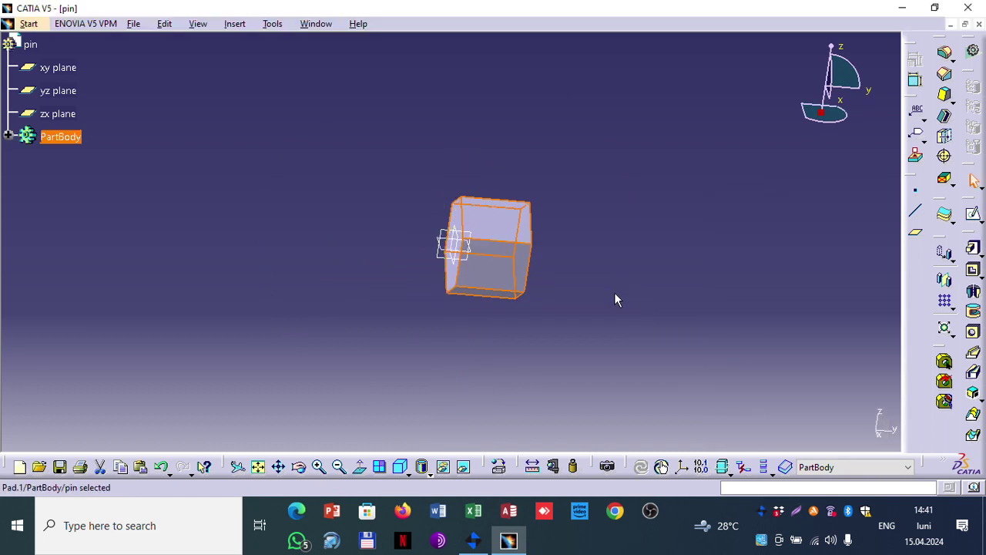
middle_drag(614, 300, 742, 280)
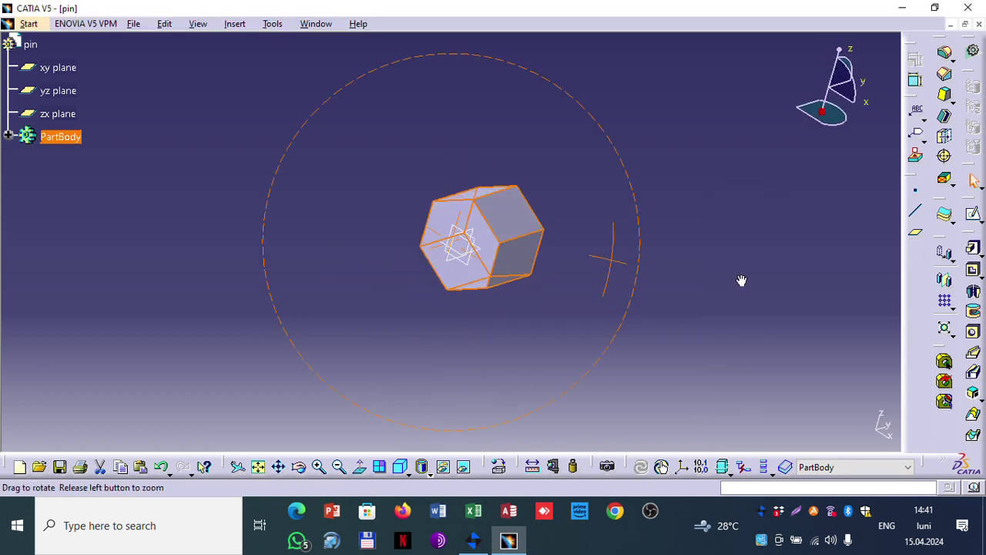
Step: Start a sketch on the hexagonal end face and draw a circle centred at the origin
click(458, 224)
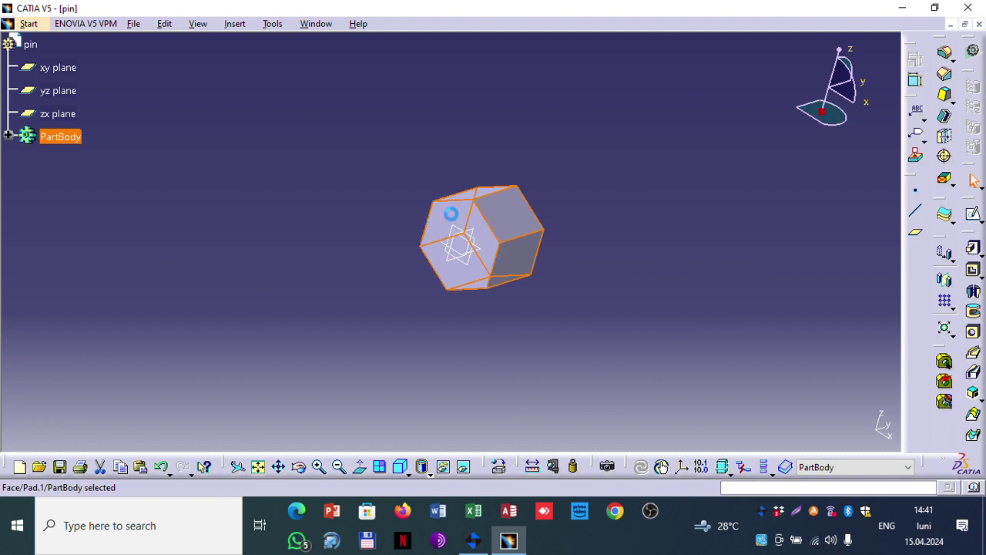
click(976, 216)
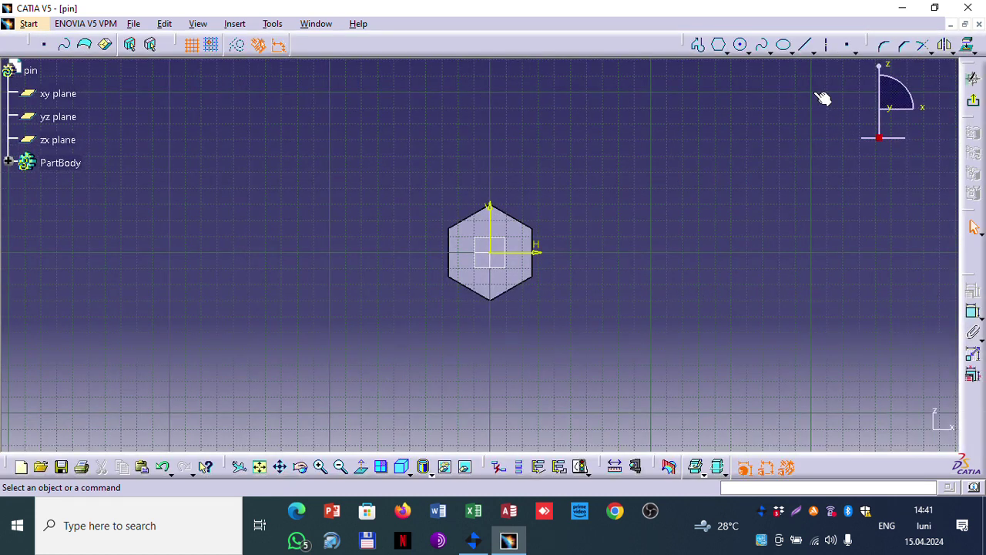
click(732, 47)
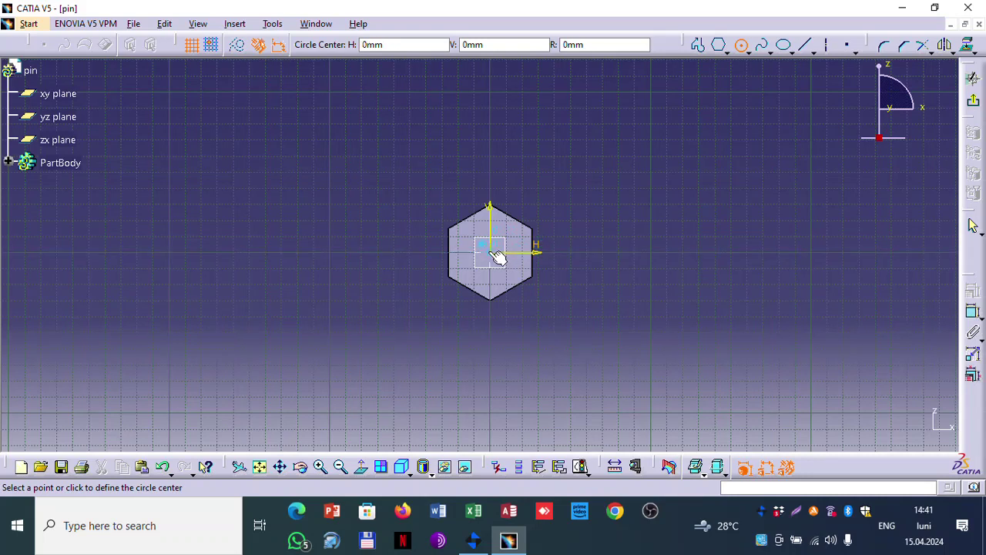
click(493, 252)
click(482, 223)
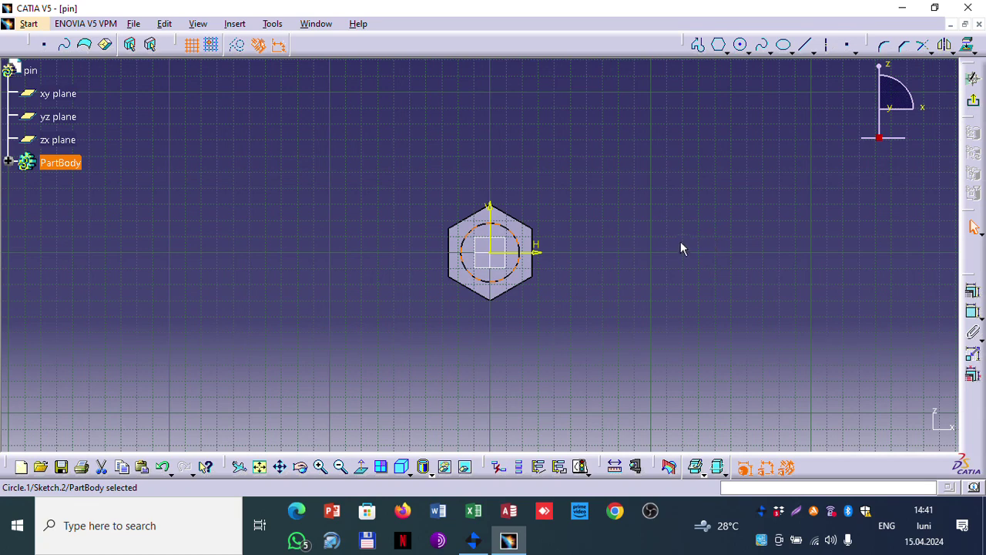
Step: Constrain the circle's diameter to 30 mm and exit back to the 3D part
click(973, 312)
click(515, 234)
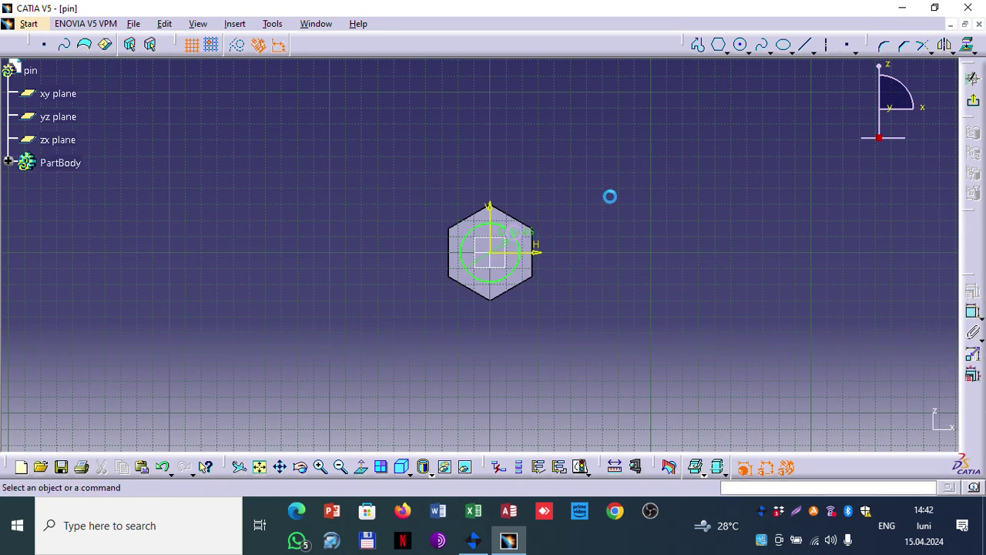
mouse_move(537, 240)
middle_down()
mouse_move(539, 262)
mouse_move(555, 185)
mouse_move(544, 220)
mouse_move(552, 245)
mouse_move(594, 242)
mouse_move(552, 306)
mouse_move(614, 147)
mouse_move(711, 112)
middle_up()
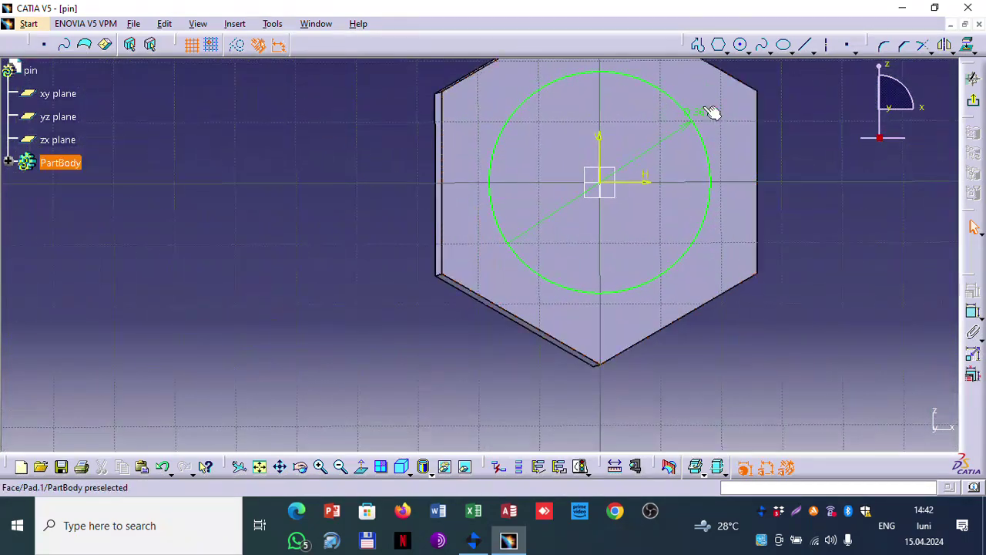
double_click(698, 112)
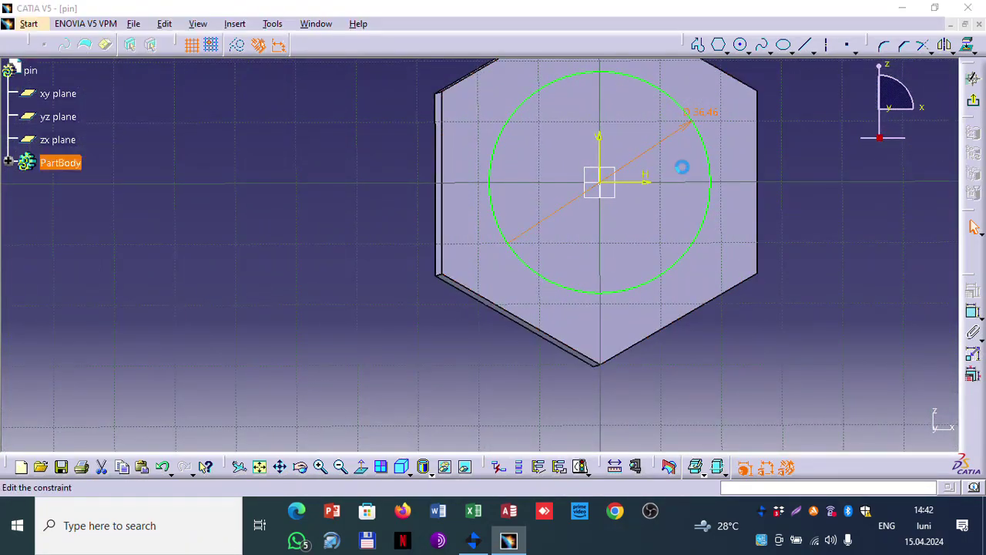
text(30)
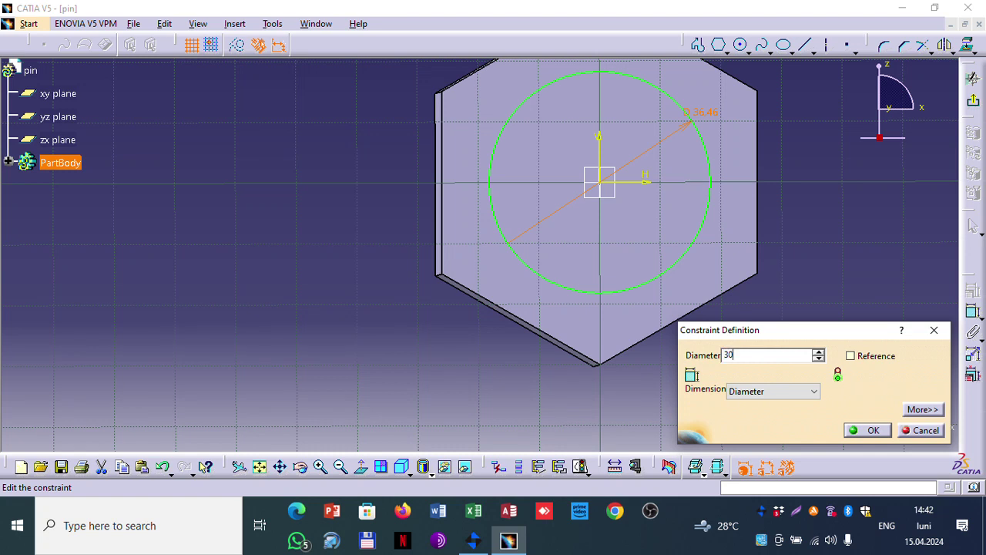
click(864, 429)
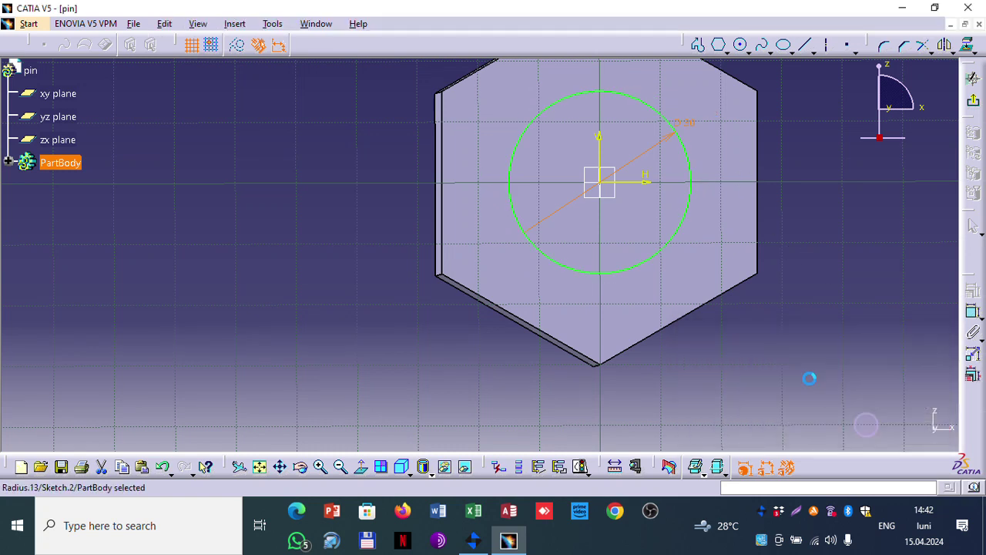
click(974, 103)
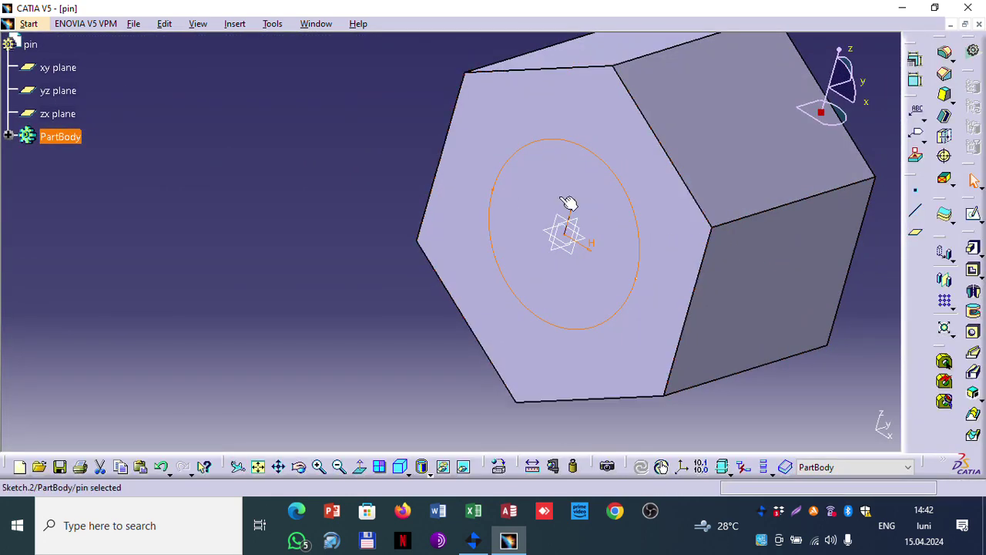
Step: Pad the 30 mm circle sketch 220 mm into a cylindrical shaft from the hex head
click(346, 151)
middle_drag(337, 145, 376, 239)
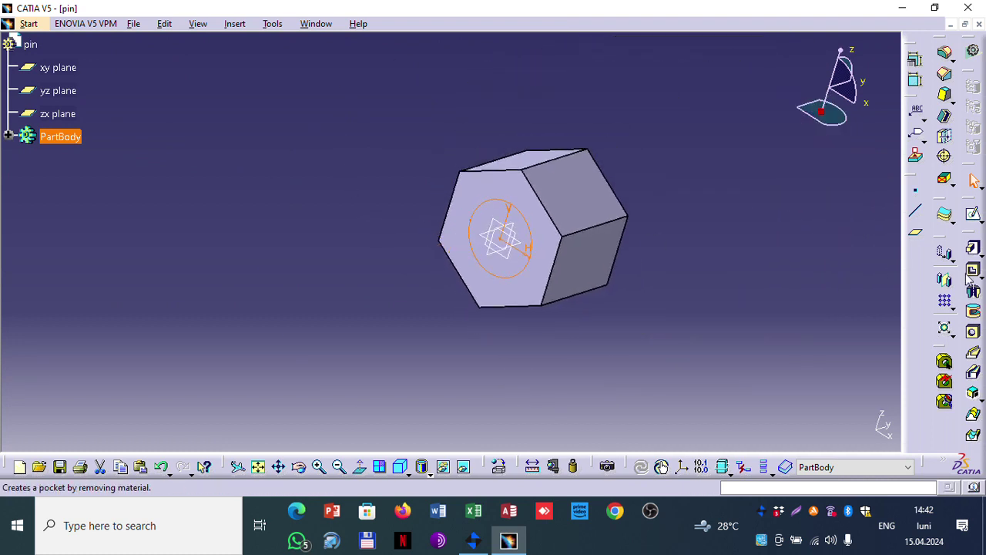
click(973, 247)
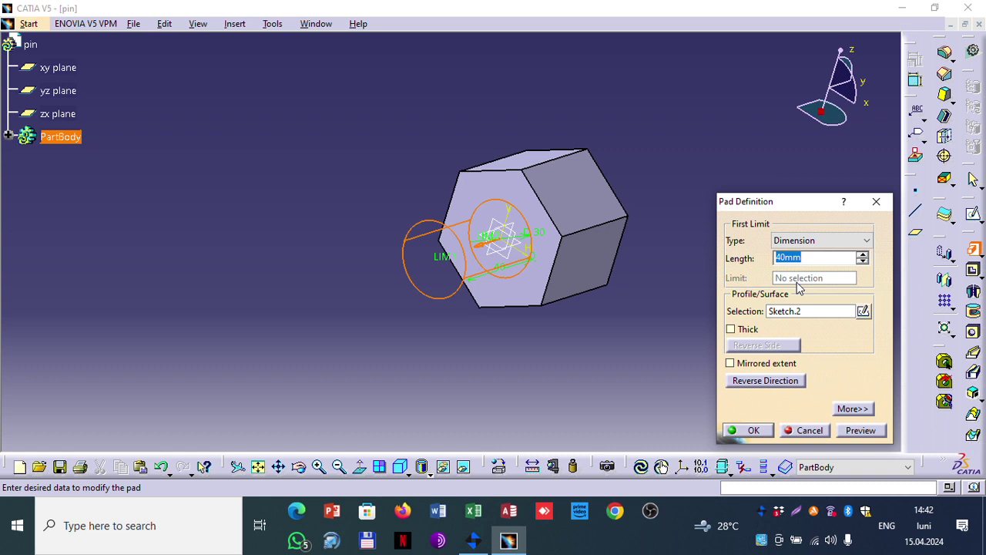
text(220)
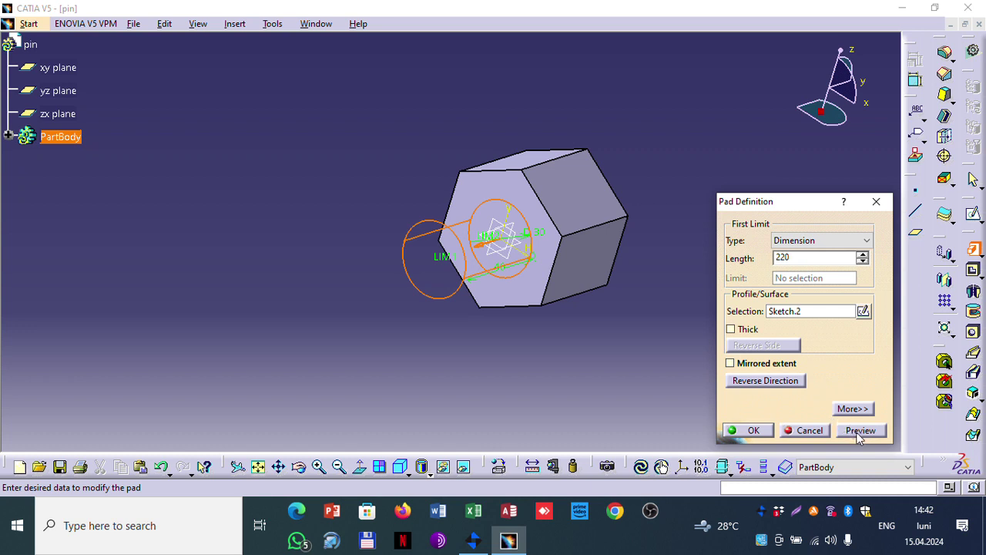
click(860, 436)
click(746, 430)
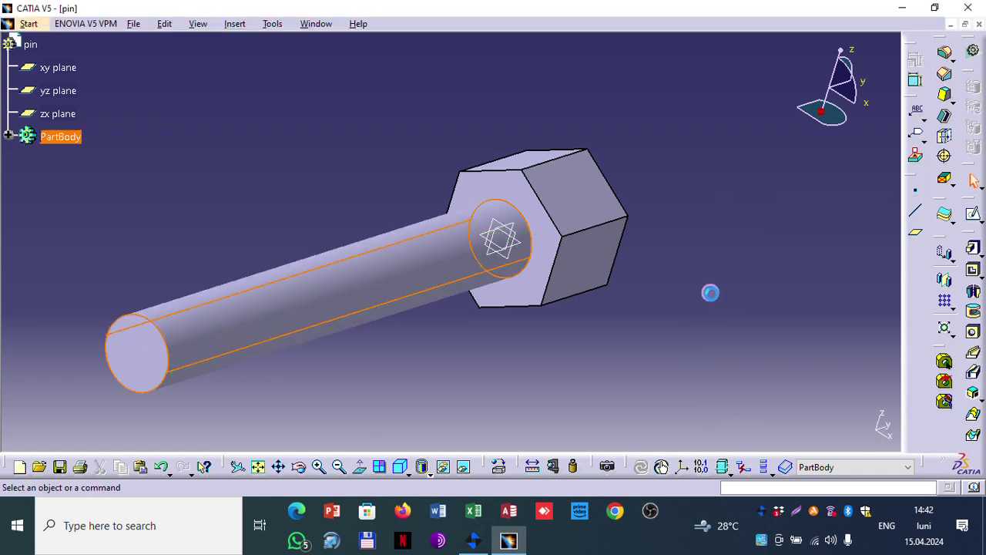
middle_drag(735, 237, 570, 85)
middle_drag(552, 251, 601, 246)
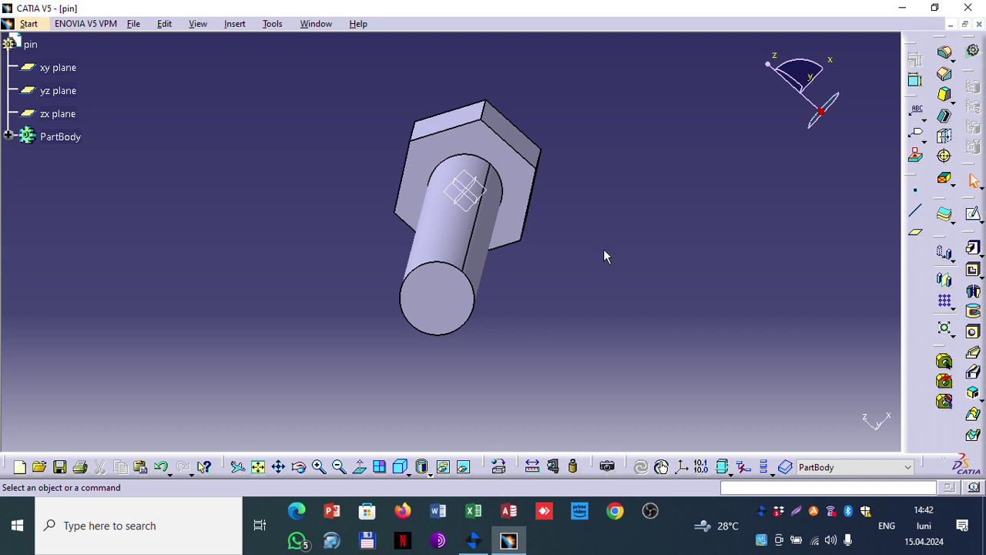
Step: Reopen Sketch.1 and change its 60 dimension to 120
click(8, 136)
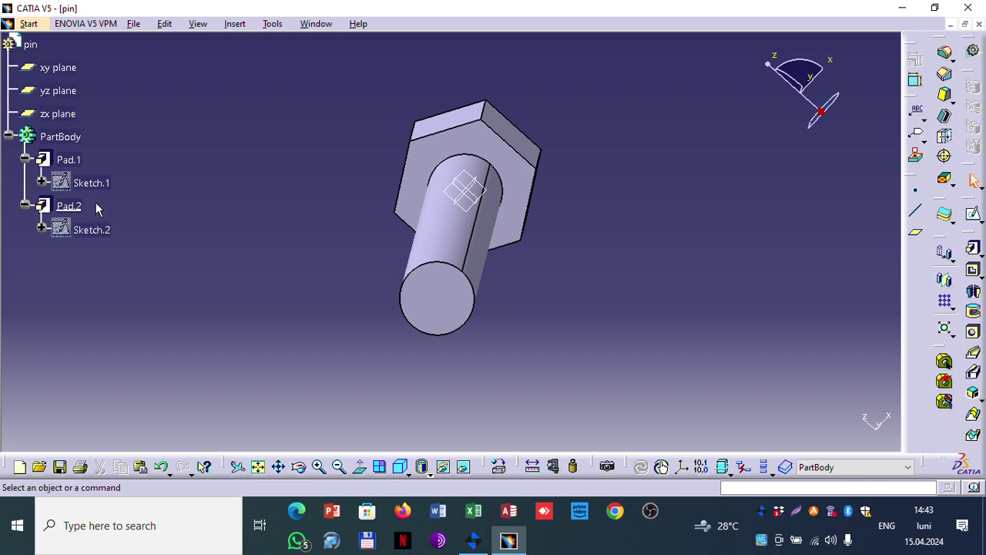
click(98, 184)
double_click(99, 183)
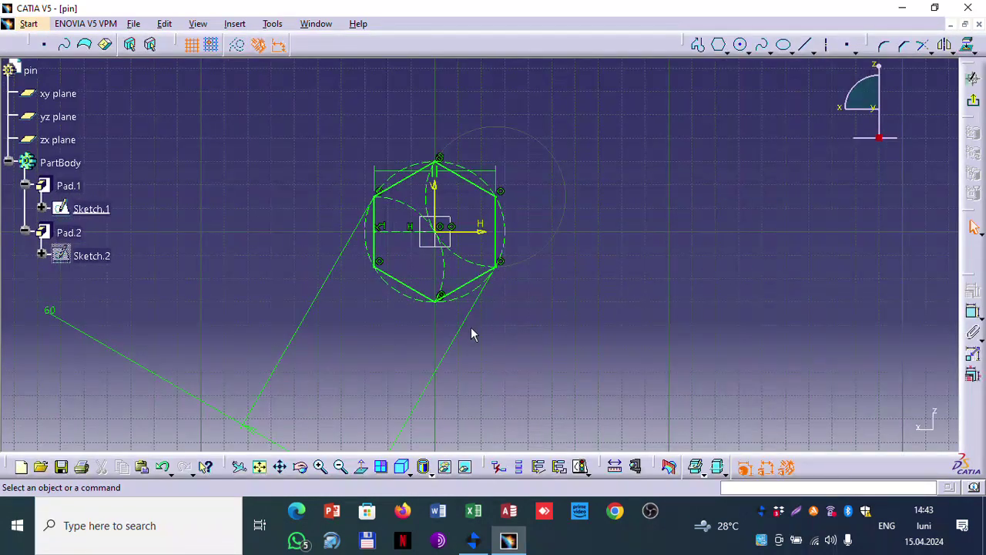
mouse_move(343, 346)
middle_down()
mouse_move(392, 221)
mouse_move(259, 218)
middle_up()
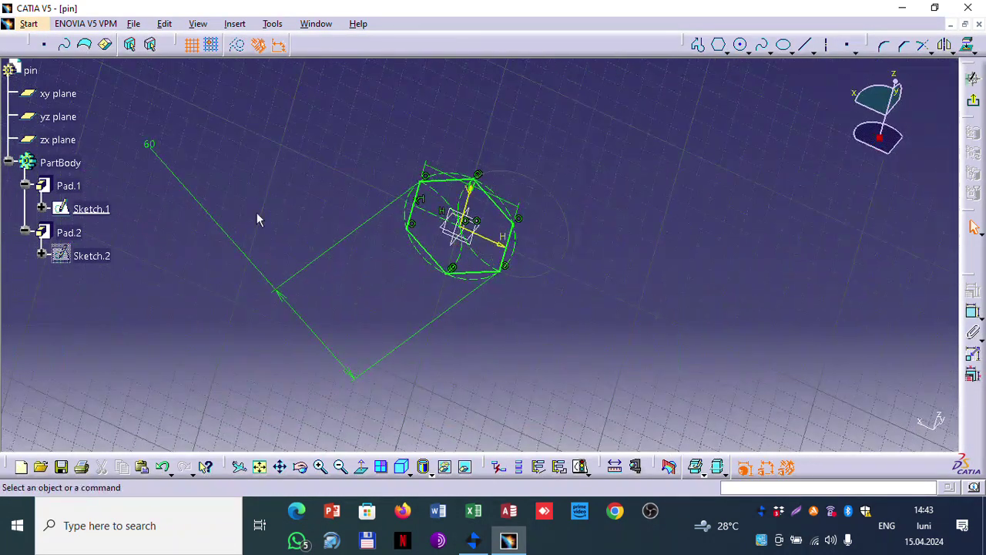
double_click(148, 142)
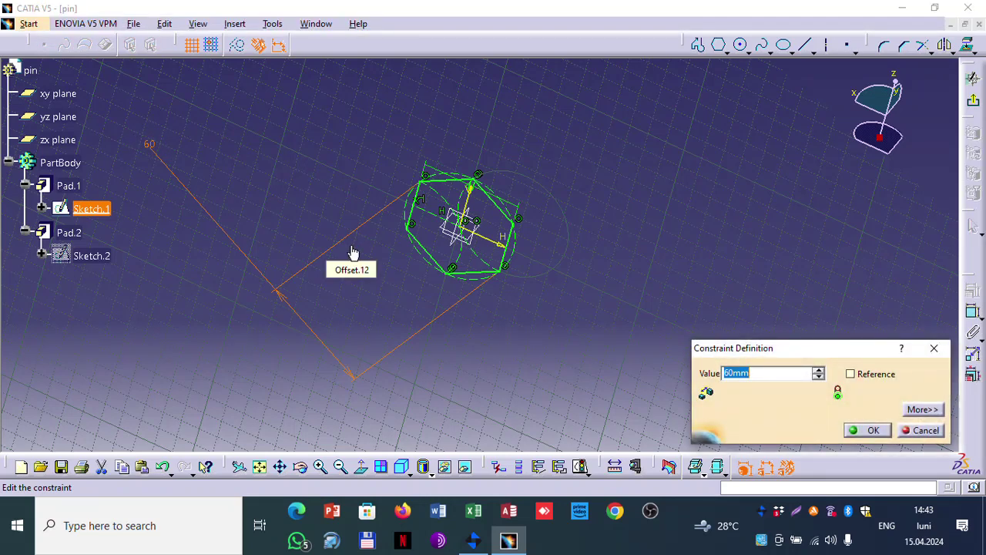
text(120)
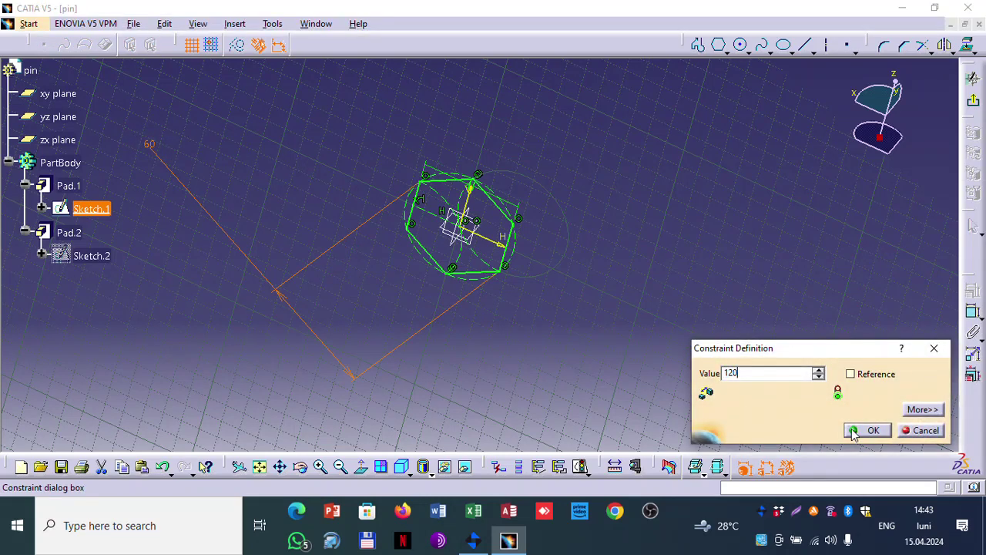
click(869, 430)
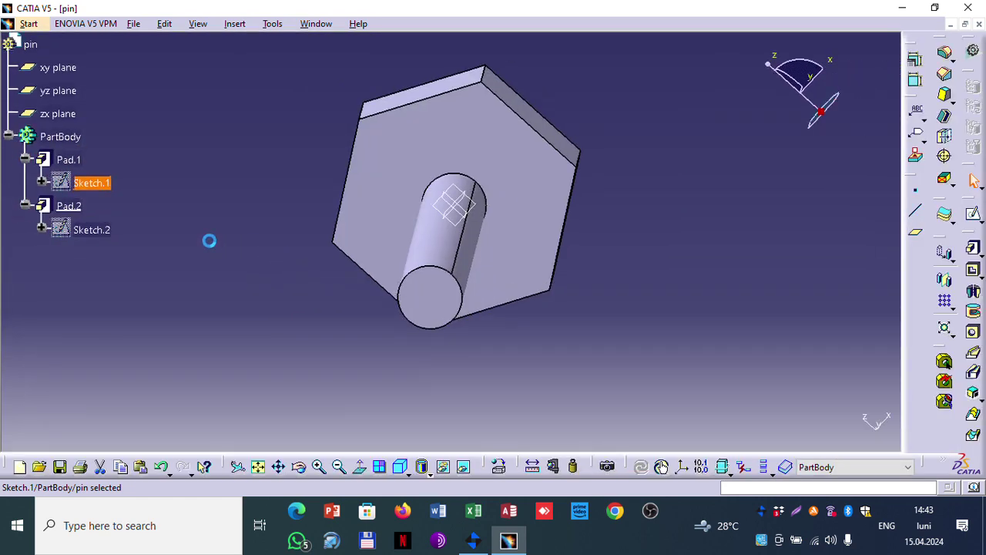
middle_drag(701, 273, 498, 305)
mouse_move(623, 353)
middle_down()
mouse_move(647, 278)
mouse_move(585, 243)
middle_up()
Step: Edit Sketch.1 again and change the 120 dimension to 90
click(108, 185)
double_click(108, 185)
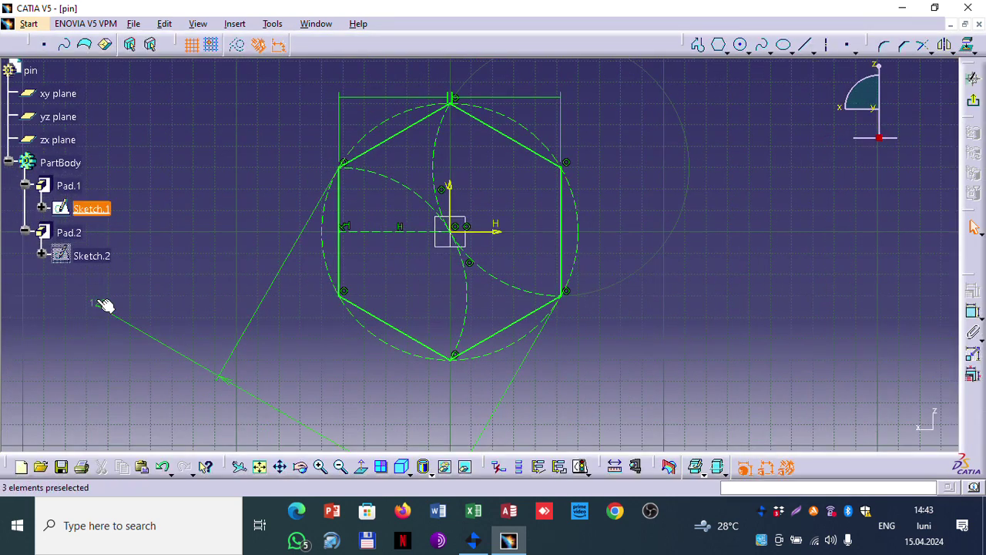
double_click(97, 302)
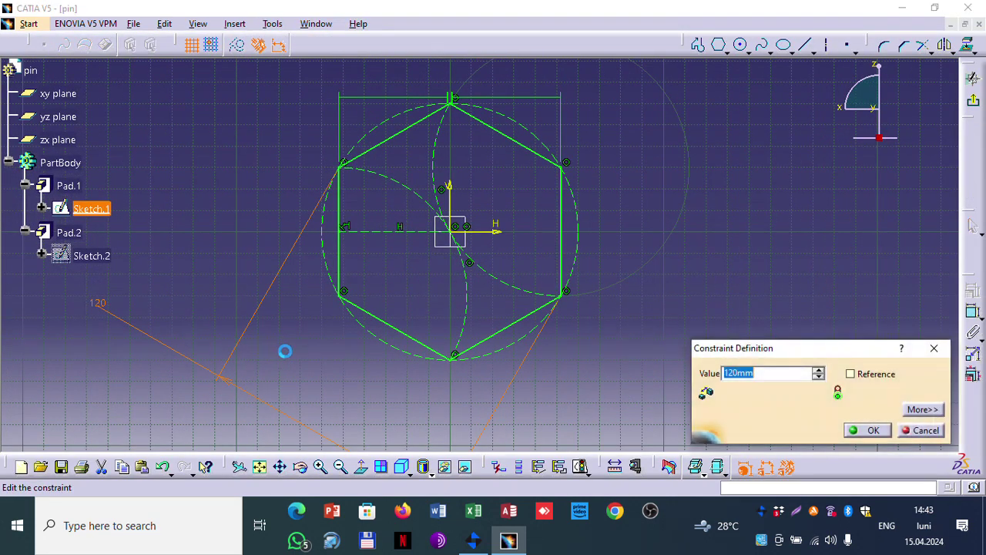
text(9)
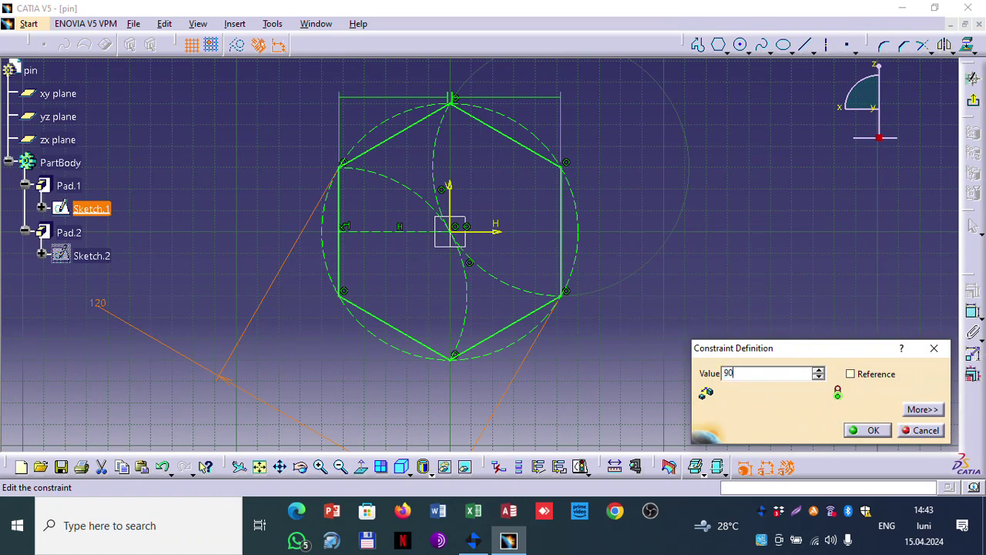
text(0)
click(871, 430)
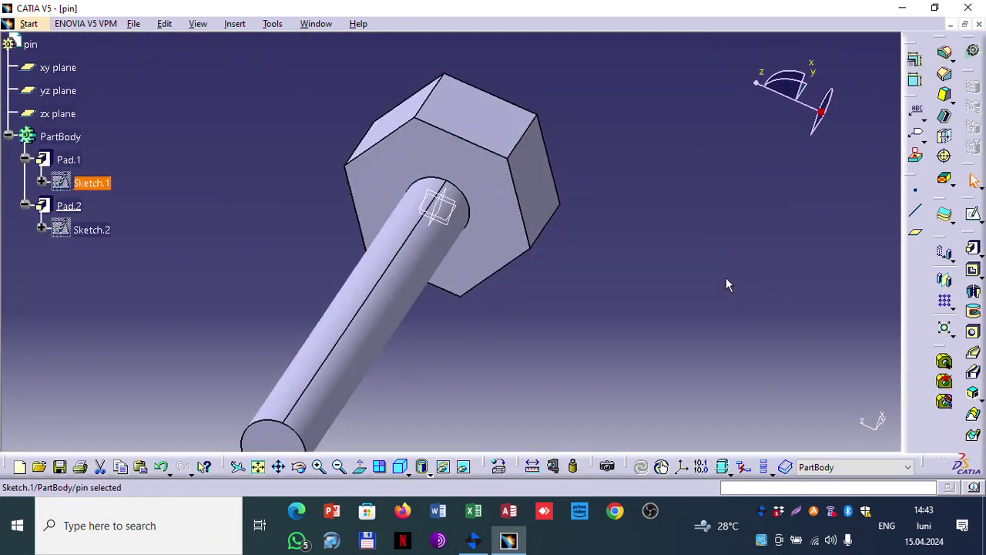
mouse_move(725, 277)
middle_down()
mouse_move(736, 275)
mouse_move(661, 313)
mouse_move(510, 290)
mouse_move(639, 297)
mouse_move(606, 293)
middle_up()
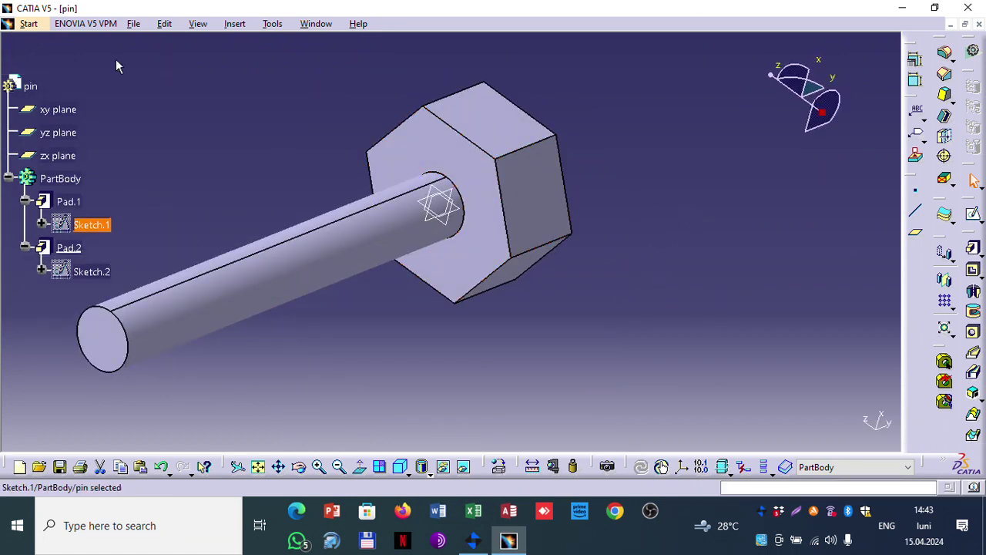
click(217, 281)
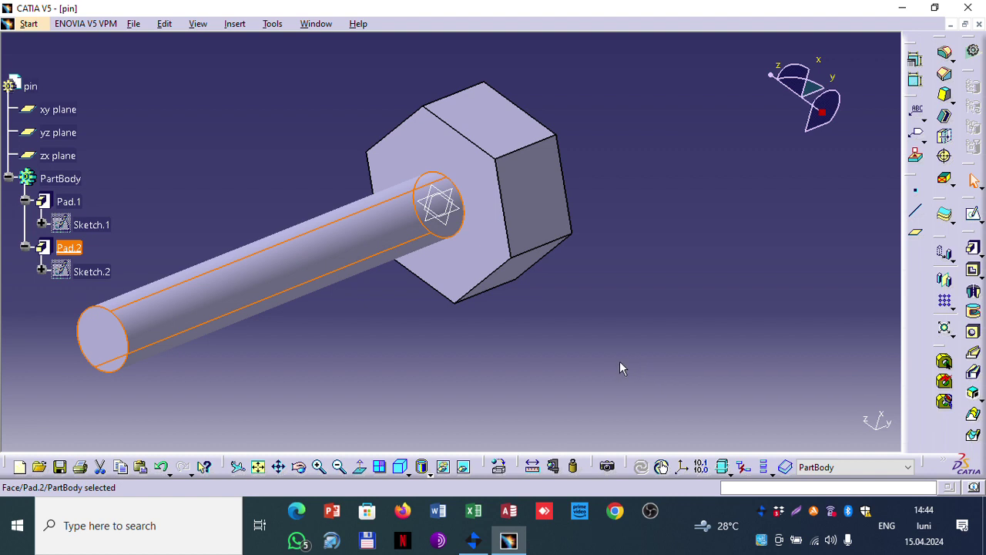
click(544, 358)
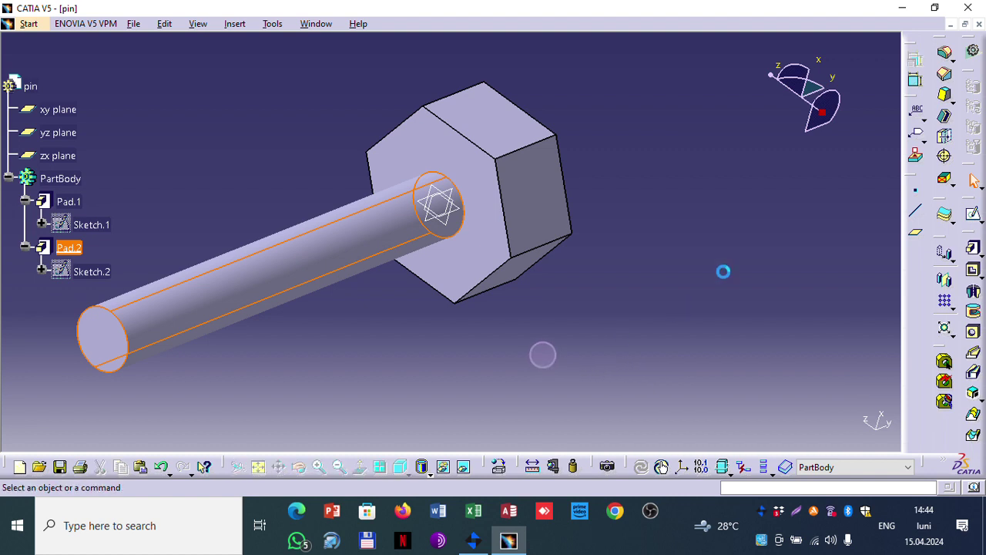
Step: Chamfer the hex head's end face edges with a 5 mm length, creating Chamfer.1
click(946, 77)
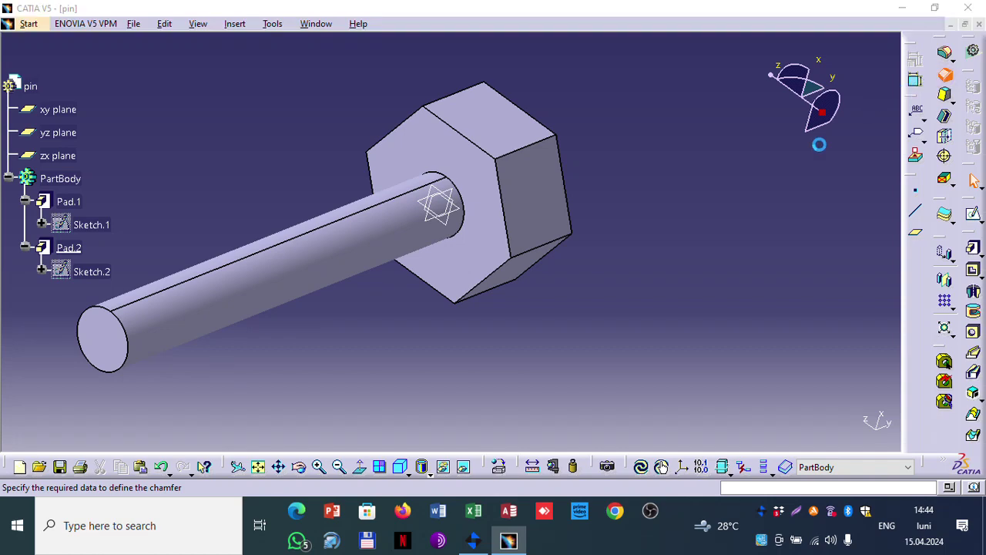
middle_drag(727, 168, 470, 253)
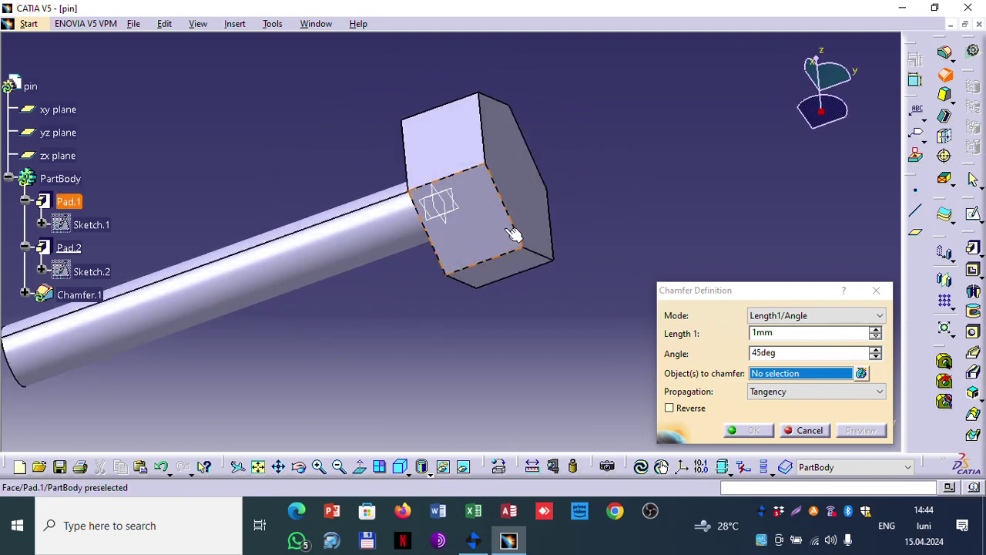
click(528, 188)
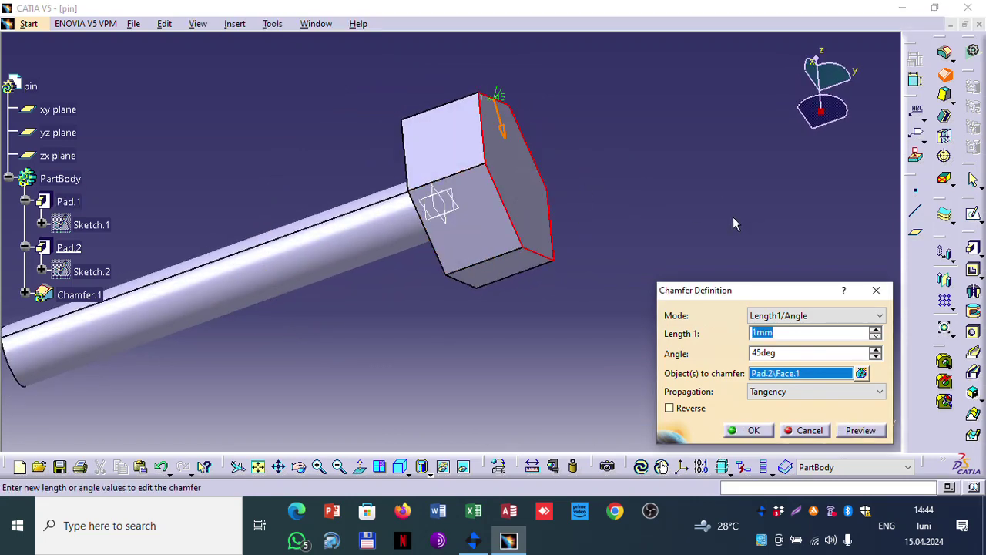
click(783, 337)
drag(738, 332, 756, 332)
text(5)
click(860, 430)
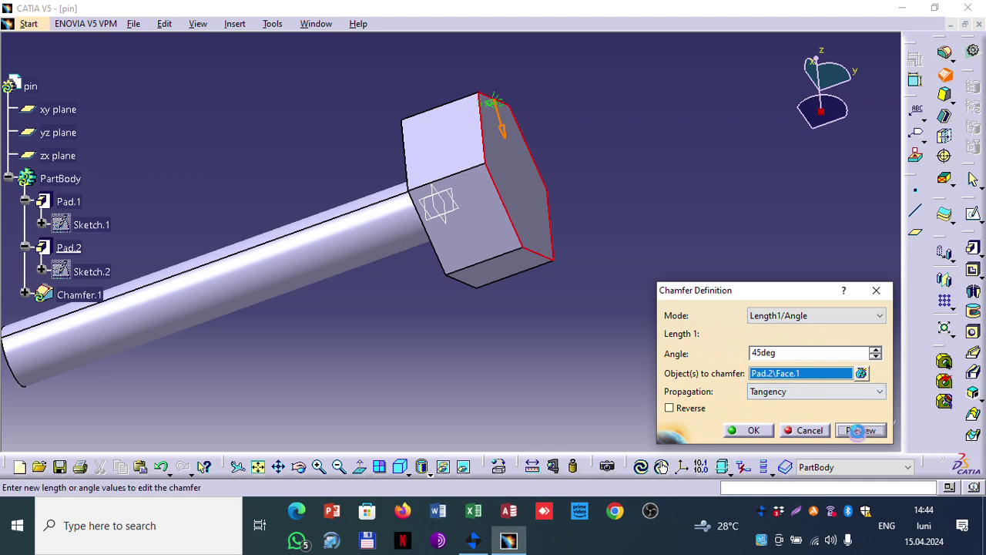
click(749, 430)
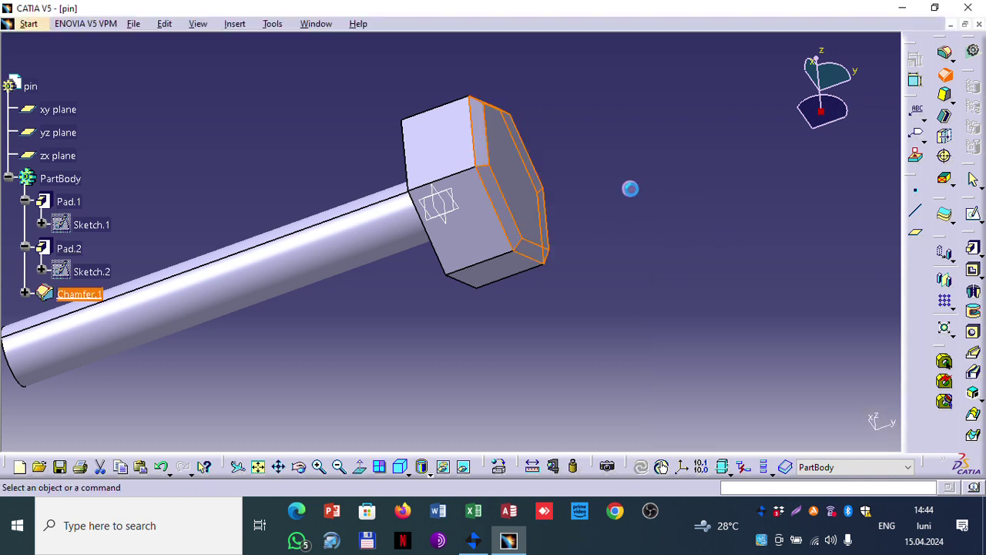
Step: Turn the part and select the edge at the shaft's free end
middle_drag(653, 178, 598, 194)
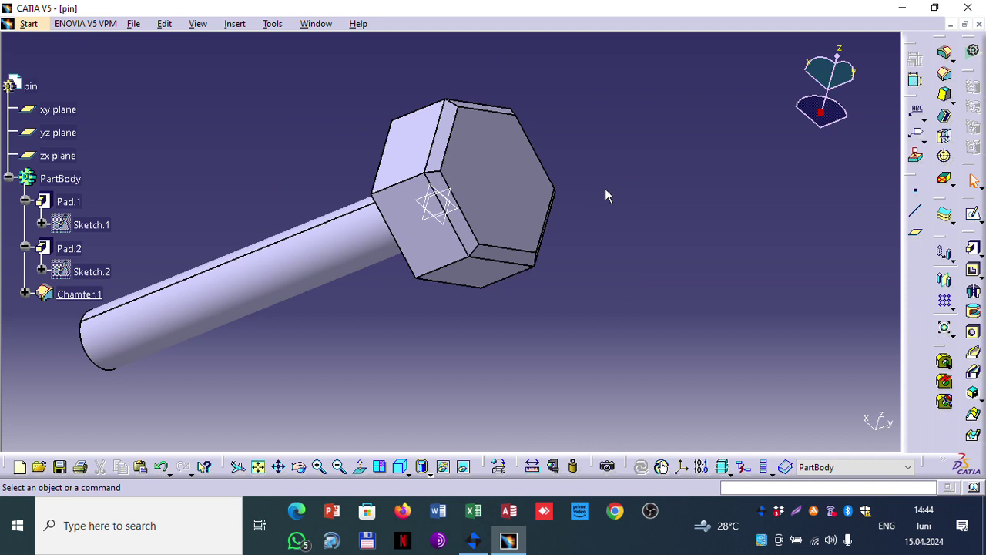
middle_drag(627, 200, 621, 169)
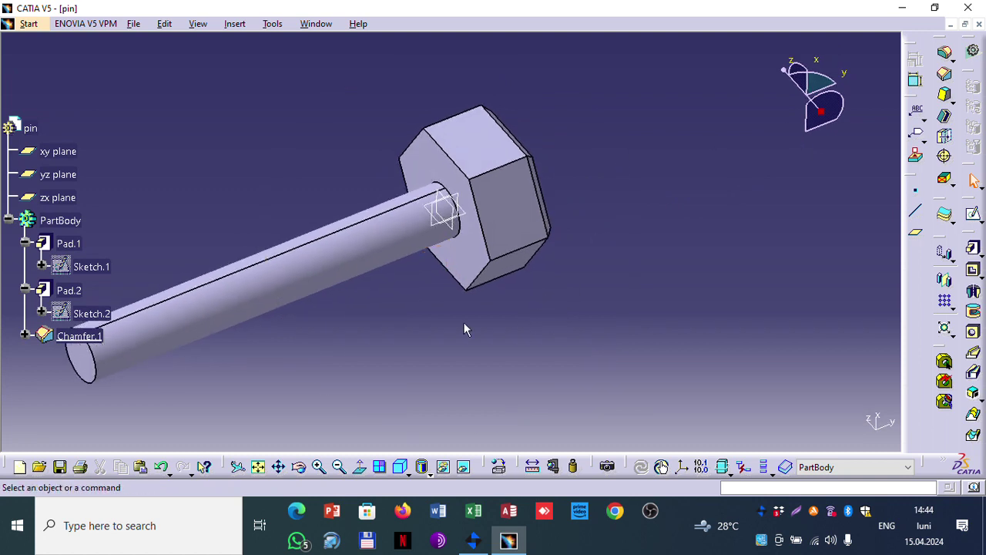
middle_drag(304, 353, 447, 226)
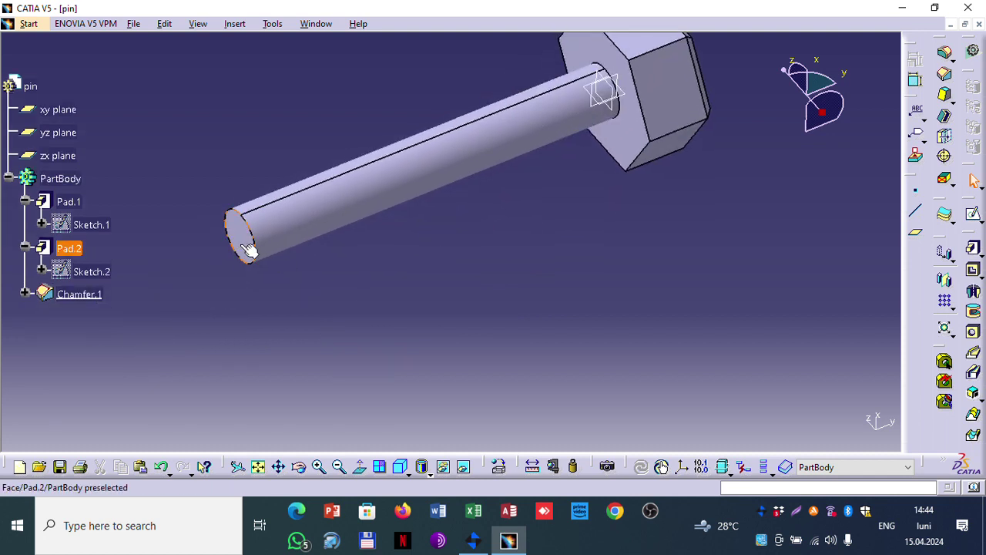
click(262, 245)
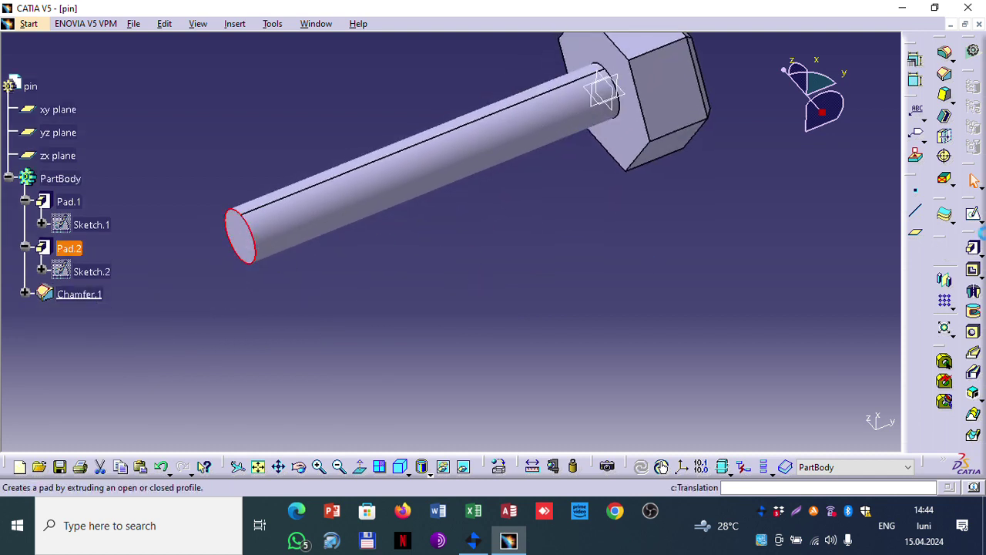
Step: Chamfer the selected shaft-end edge 5 mm by 45deg as Chamfer.2
click(945, 74)
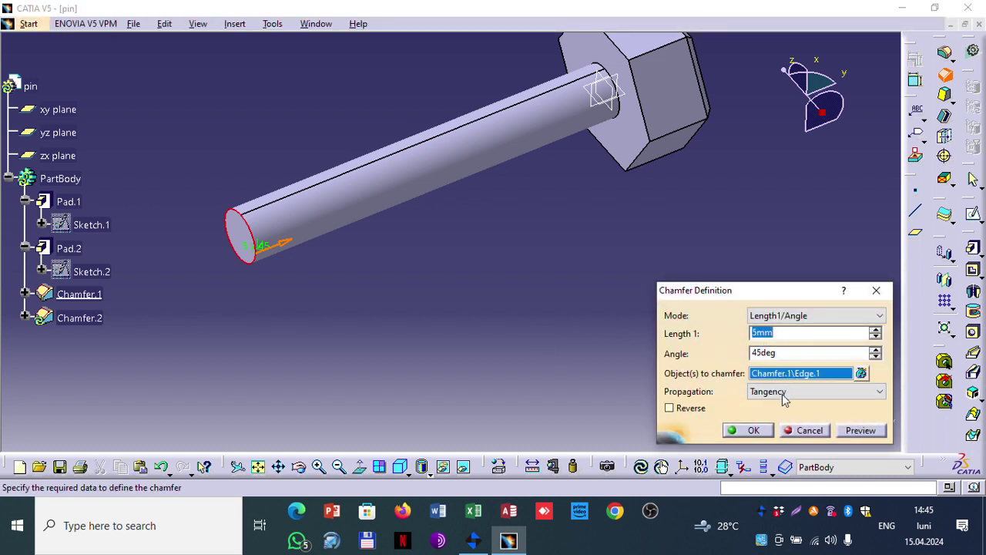
click(860, 430)
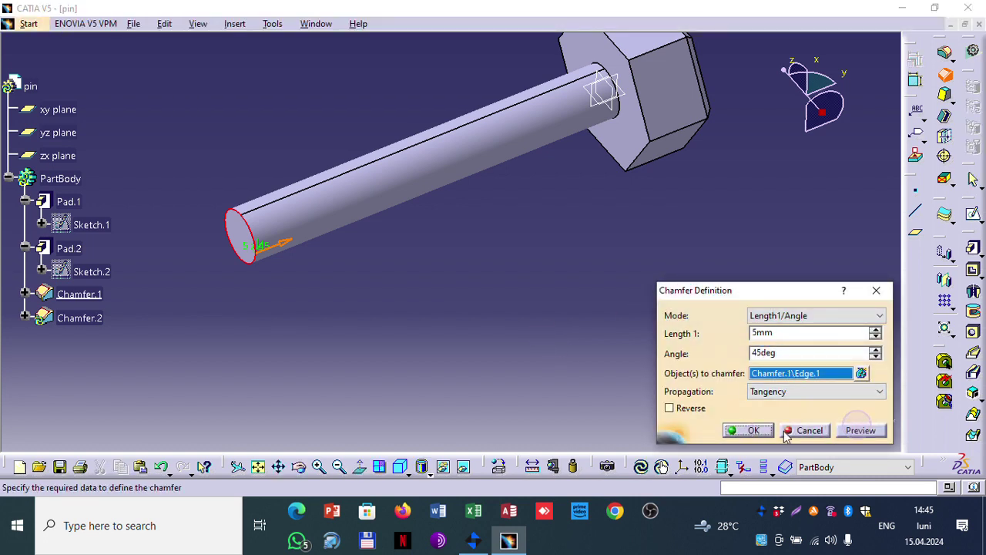
click(749, 430)
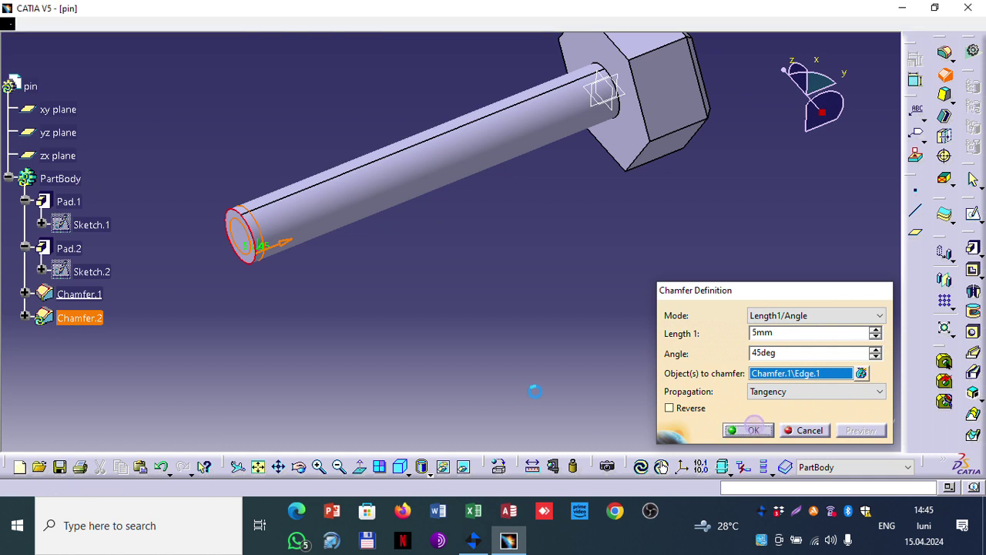
click(315, 299)
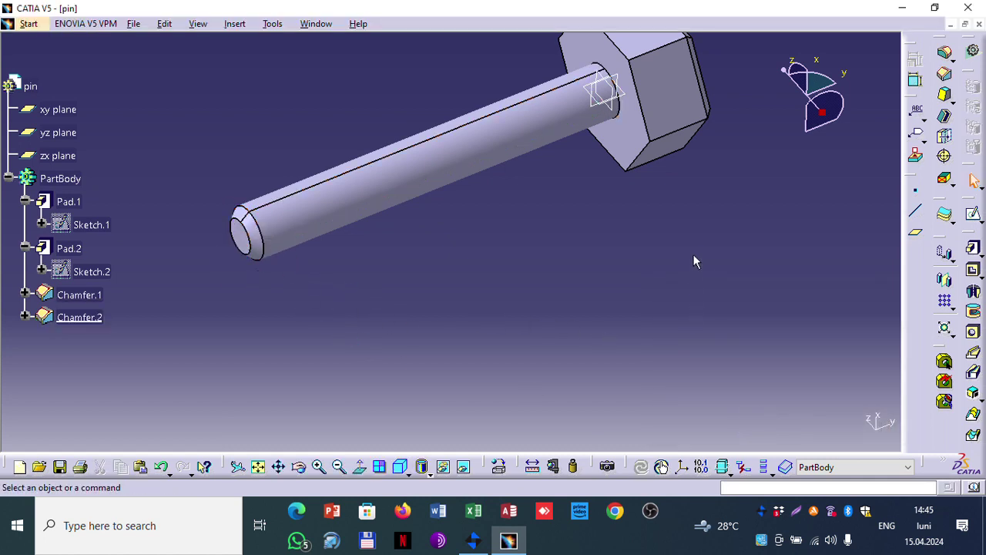
middle_drag(693, 262, 549, 278)
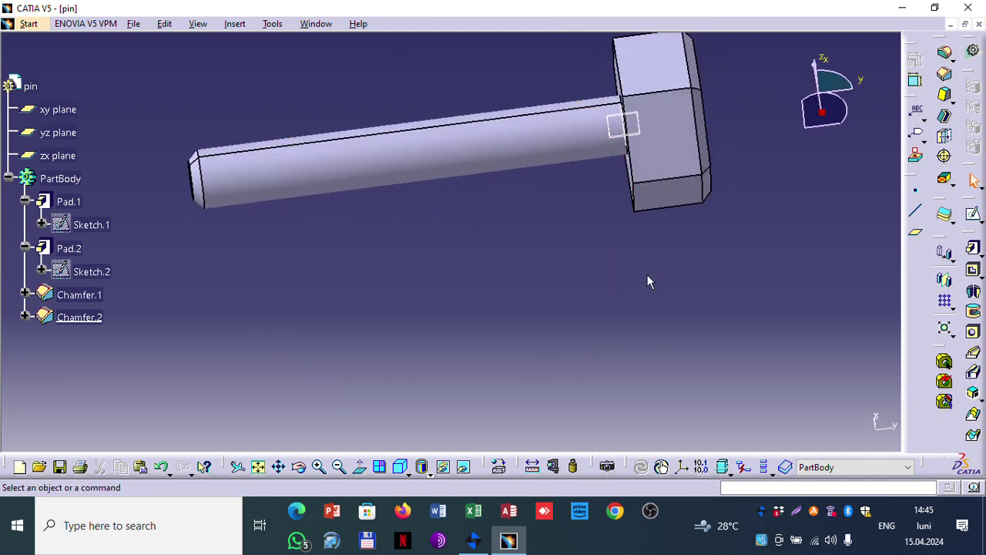
Step: Delete the head chamfer Chamfer.1
click(96, 300)
key(Delete)
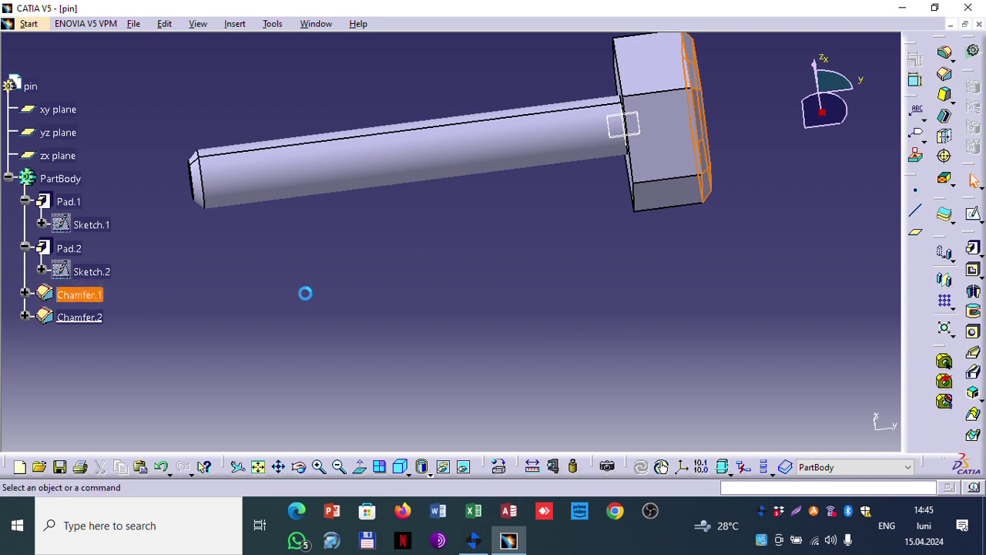
middle_drag(762, 214, 817, 115)
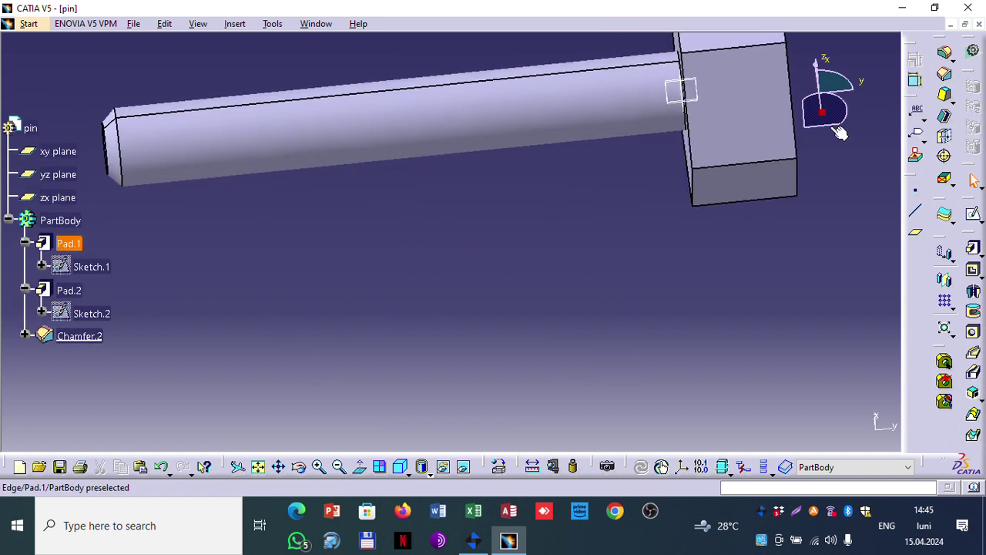
Step: Round the hex head's end face edges with a 5 mm edge fillet, EdgeFillet.1
click(947, 52)
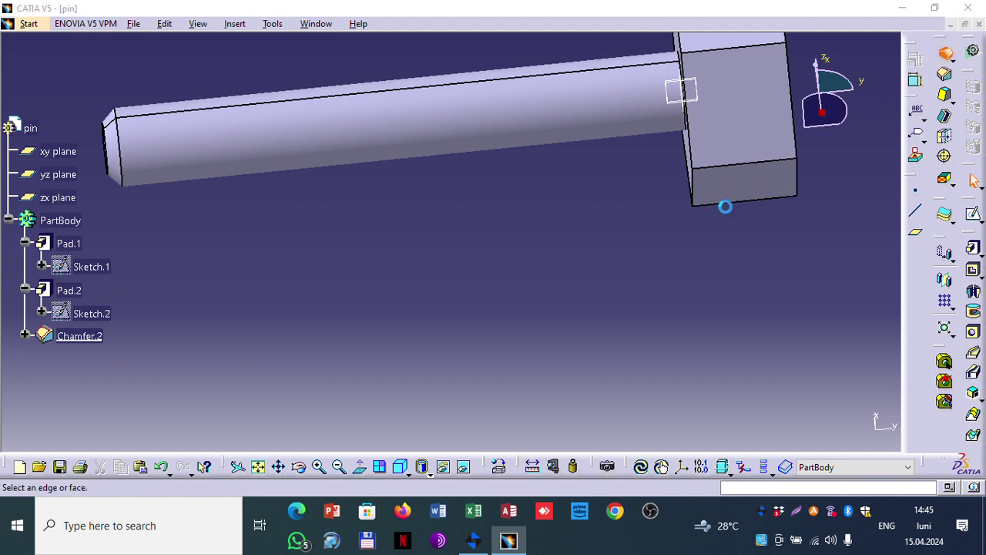
middle_drag(667, 231, 519, 180)
click(510, 168)
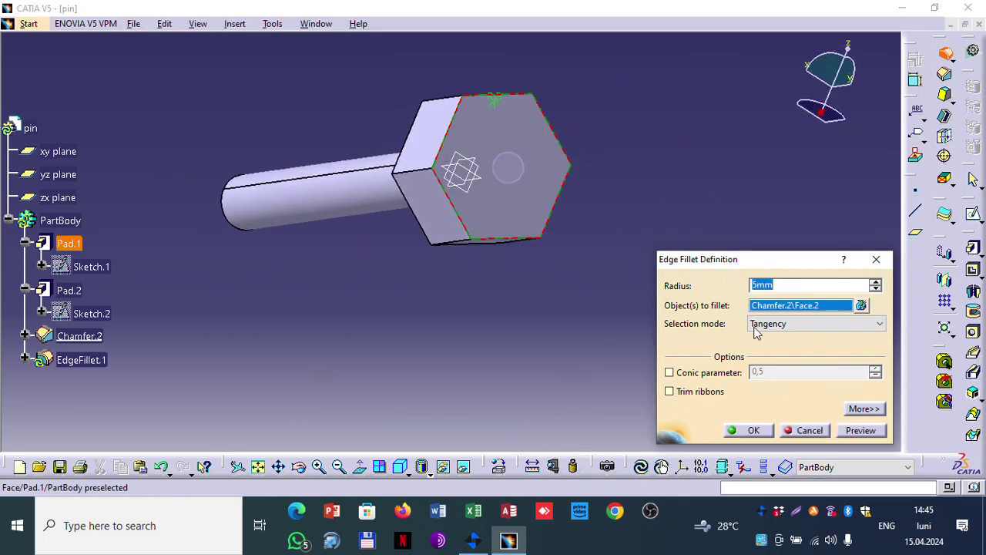
click(860, 430)
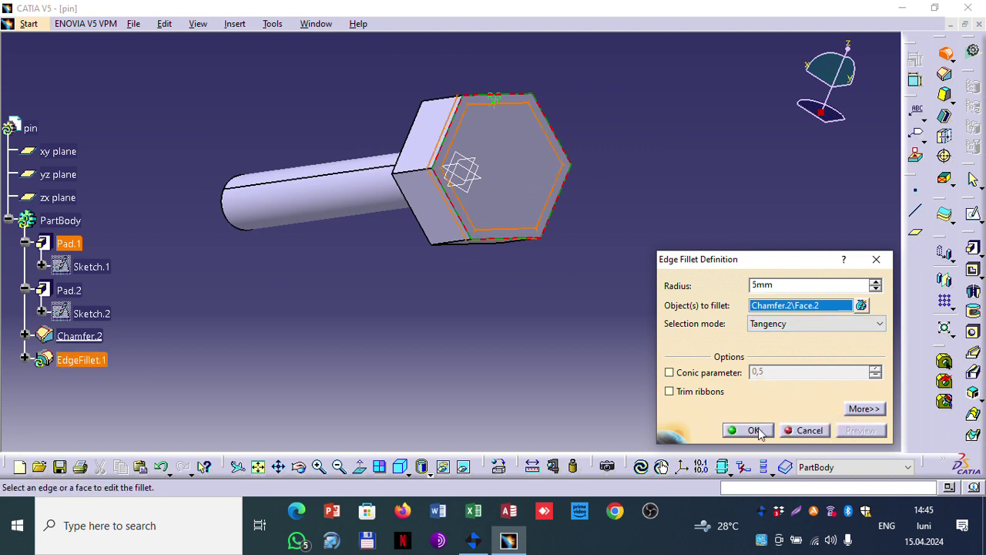
click(753, 430)
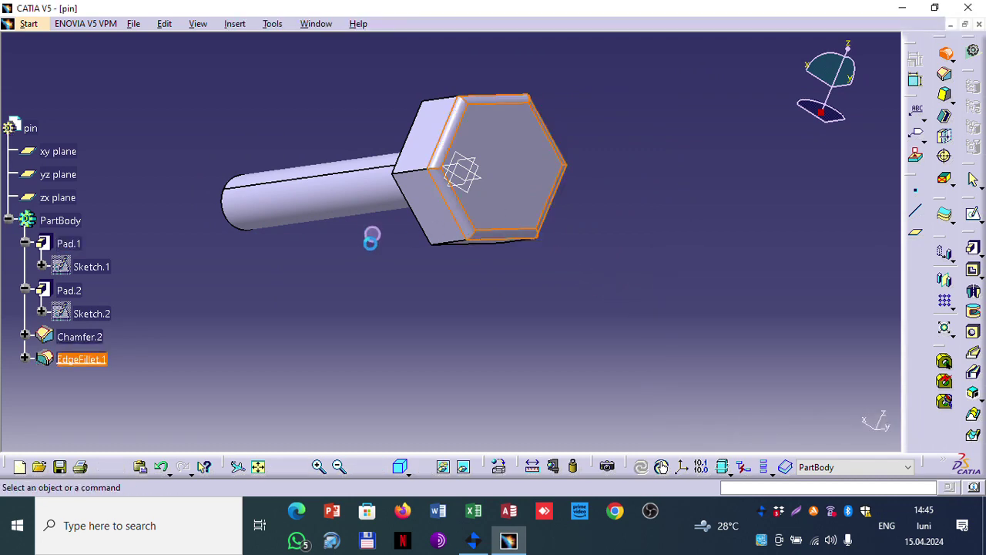
click(467, 260)
Step: Save the part as pin.CATPart in Documents
middle_drag(406, 248, 610, 268)
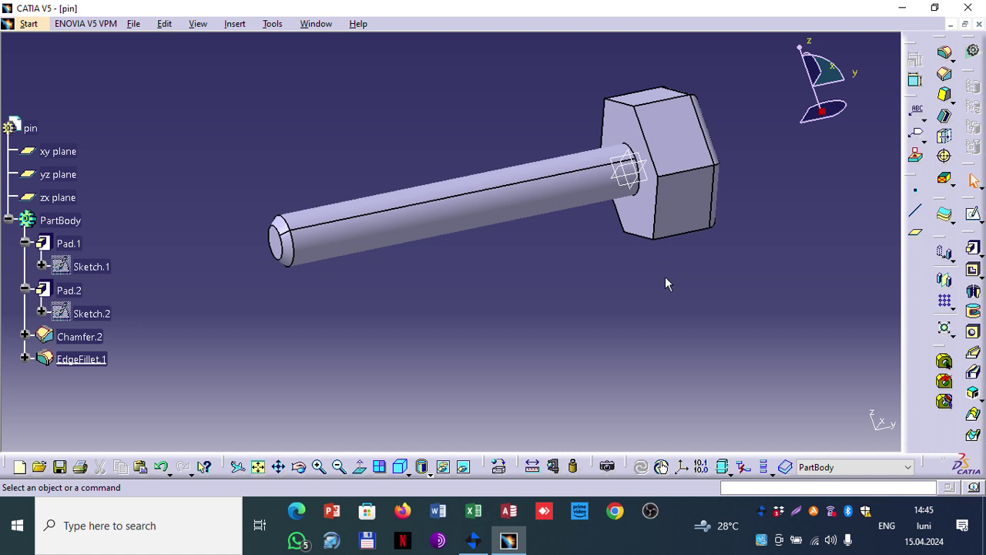
click(135, 29)
click(168, 120)
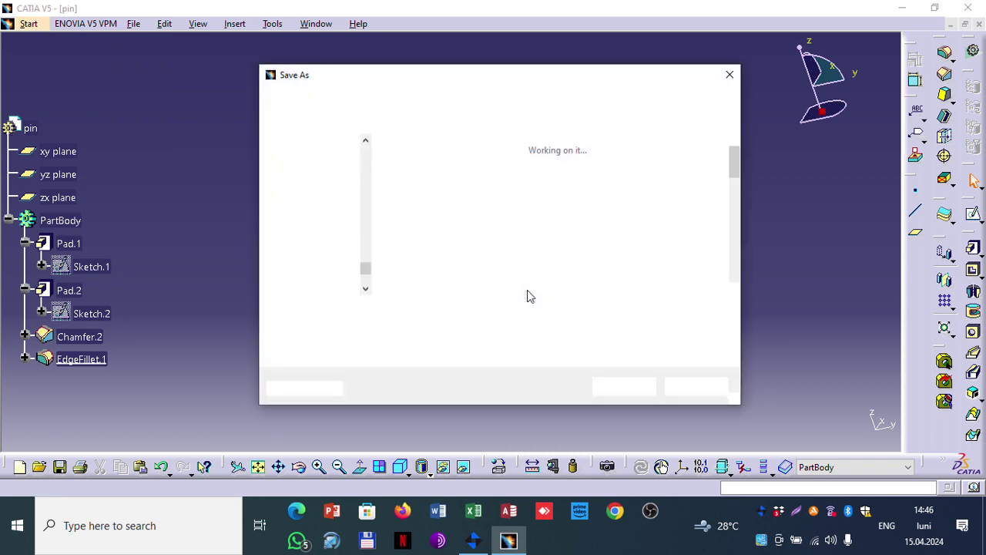
click(626, 387)
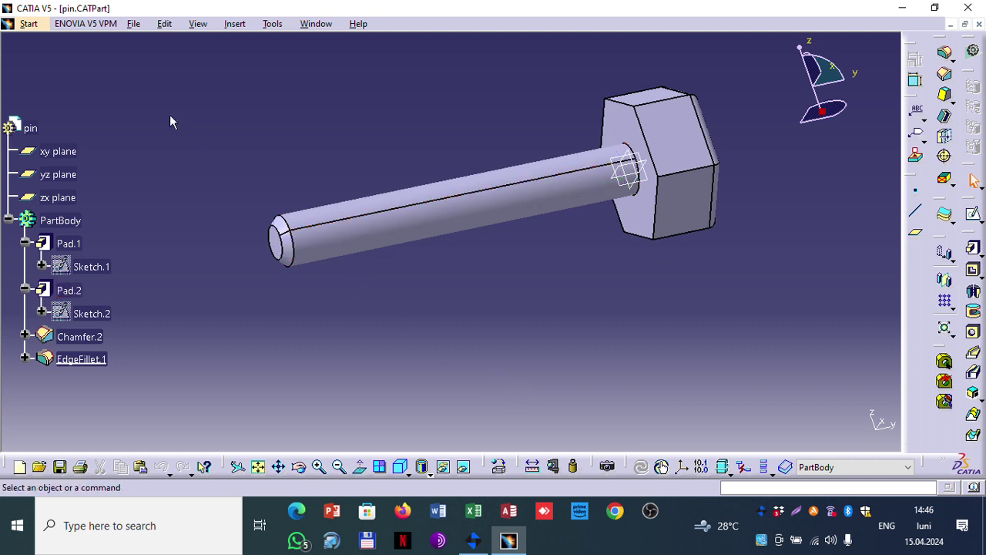
click(133, 24)
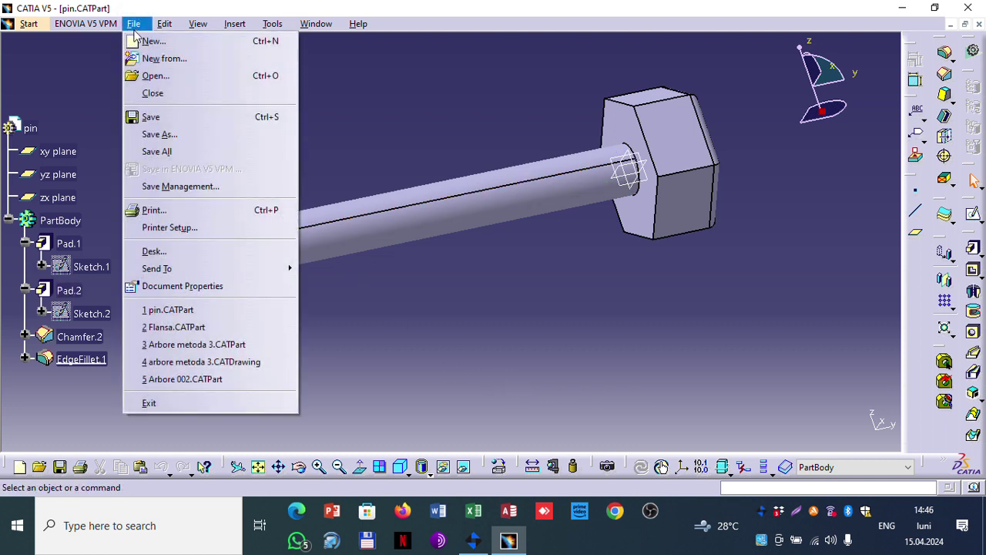
Step: Create a new Part Design part named piulita
click(29, 24)
mouse_move(63, 60)
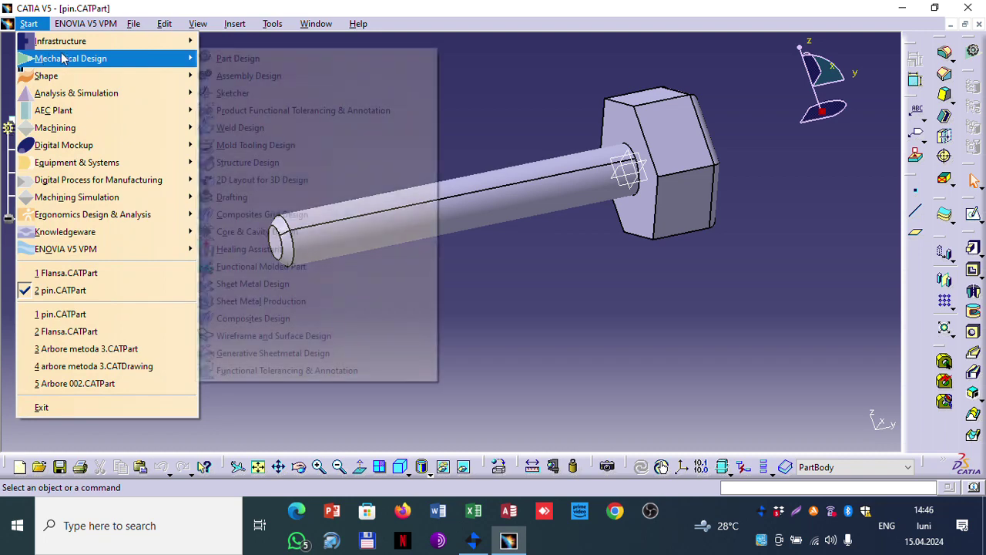
click(235, 59)
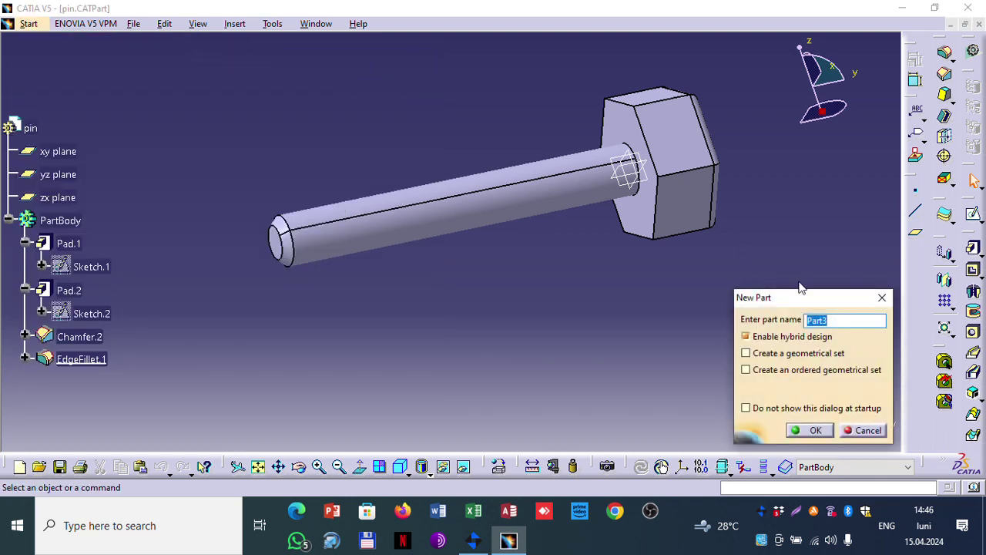
text(piulita)
click(799, 433)
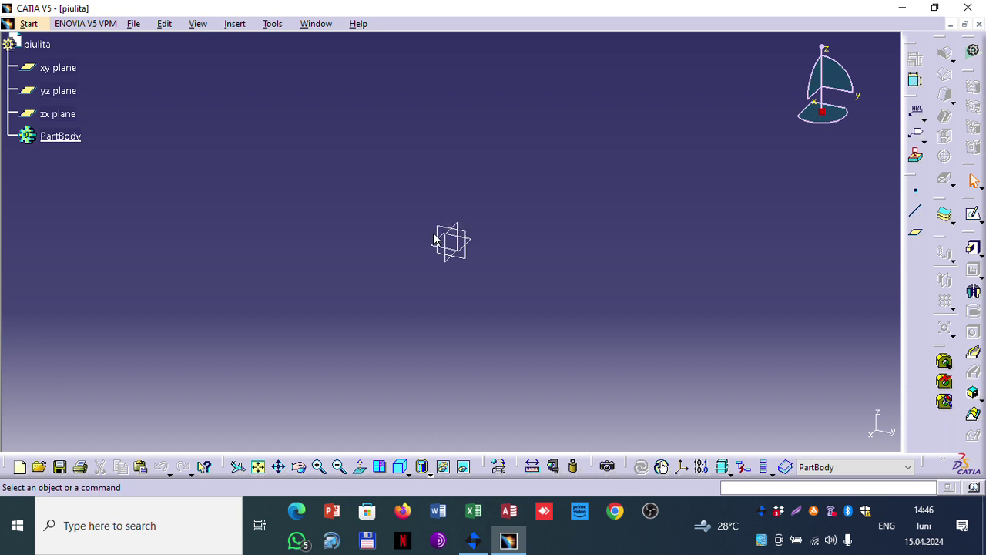
Step: Sketch a hexagon centred at the origin on the yz plane
click(448, 235)
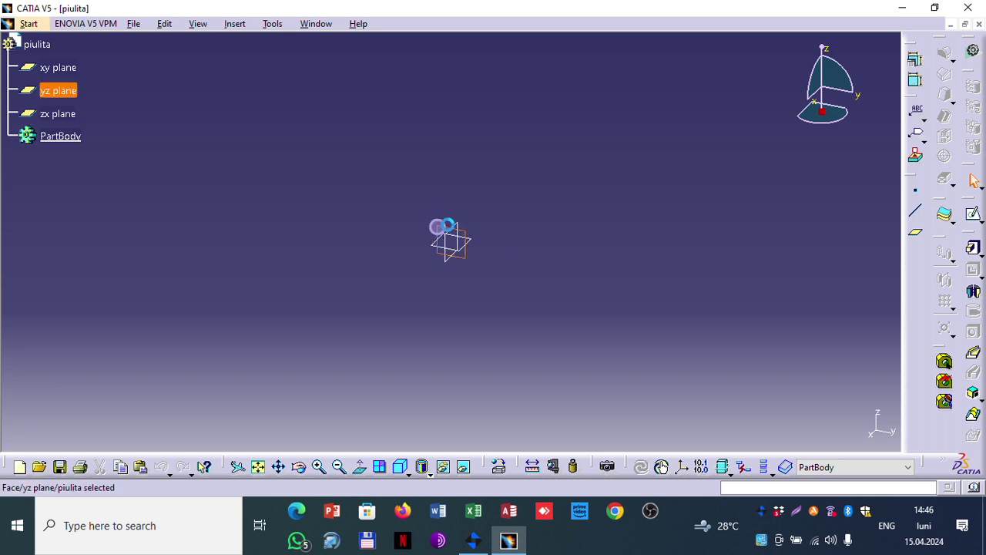
click(974, 215)
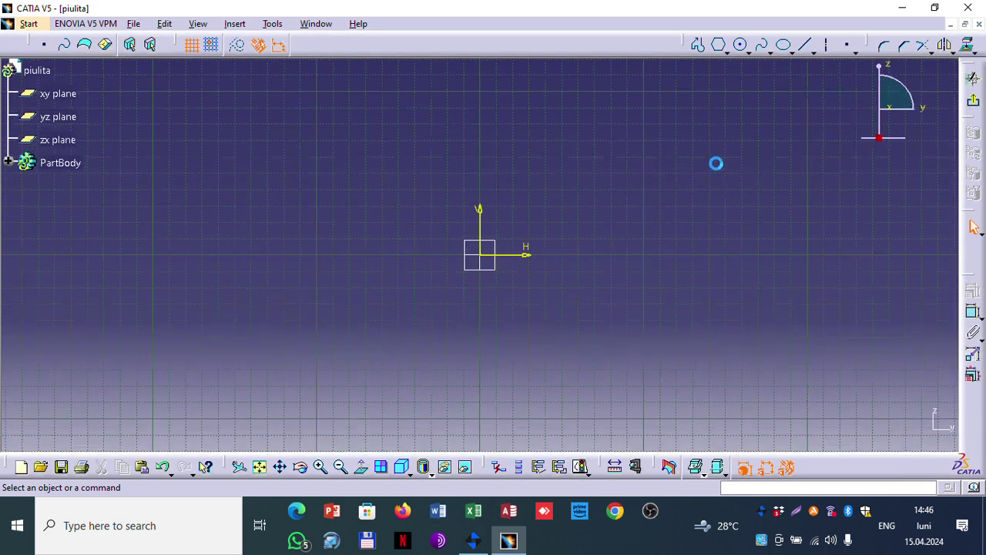
click(718, 44)
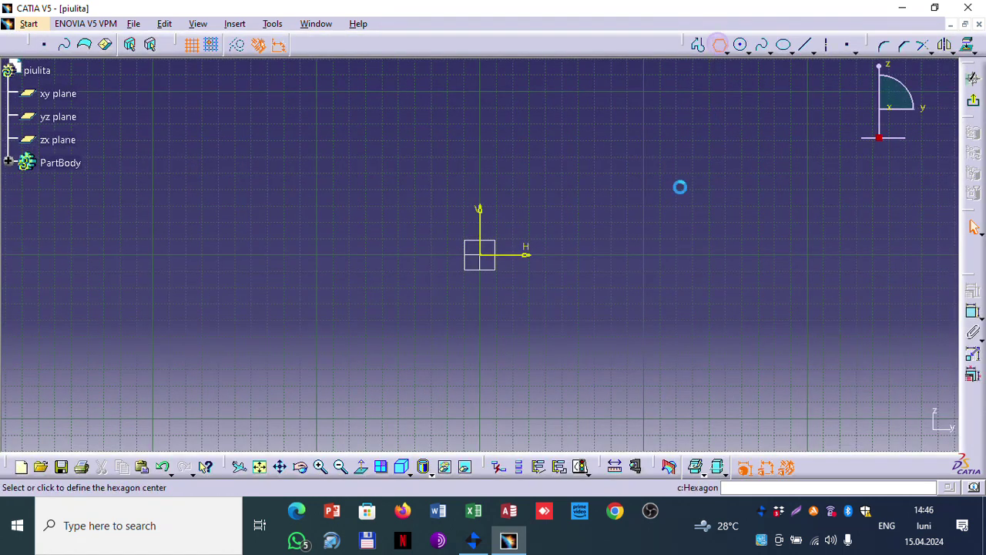
click(484, 259)
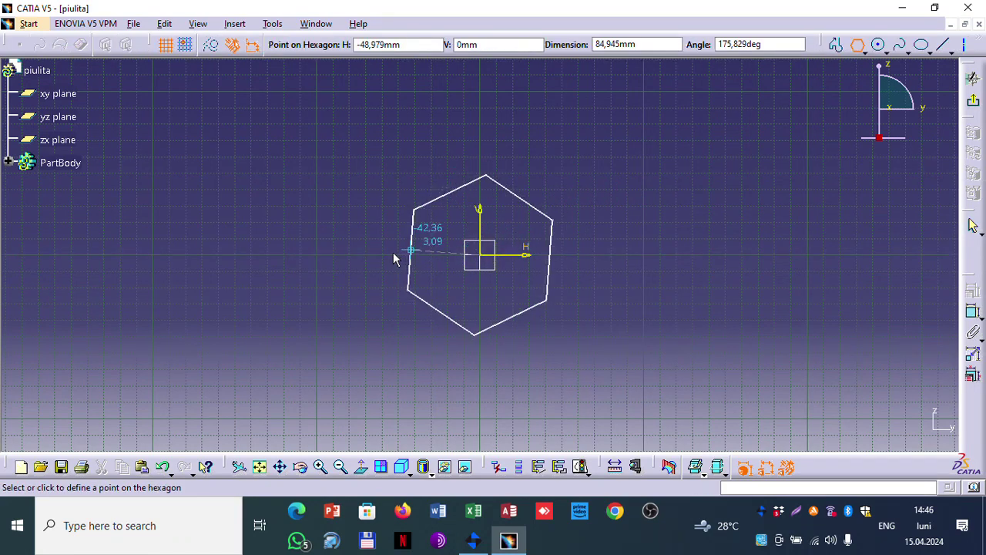
click(367, 252)
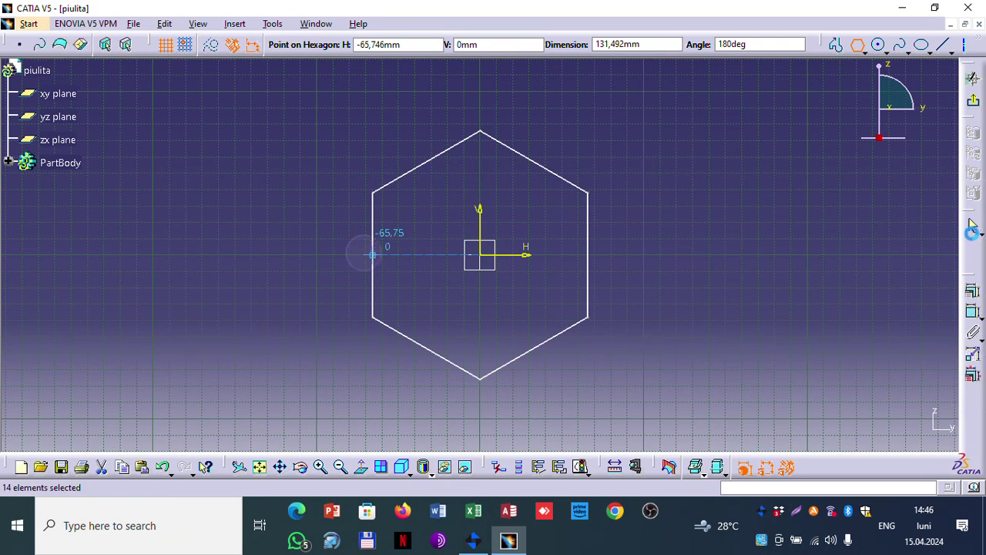
Step: Dimension the hexagon's circumscribed circle to a 90 mm diameter
click(973, 313)
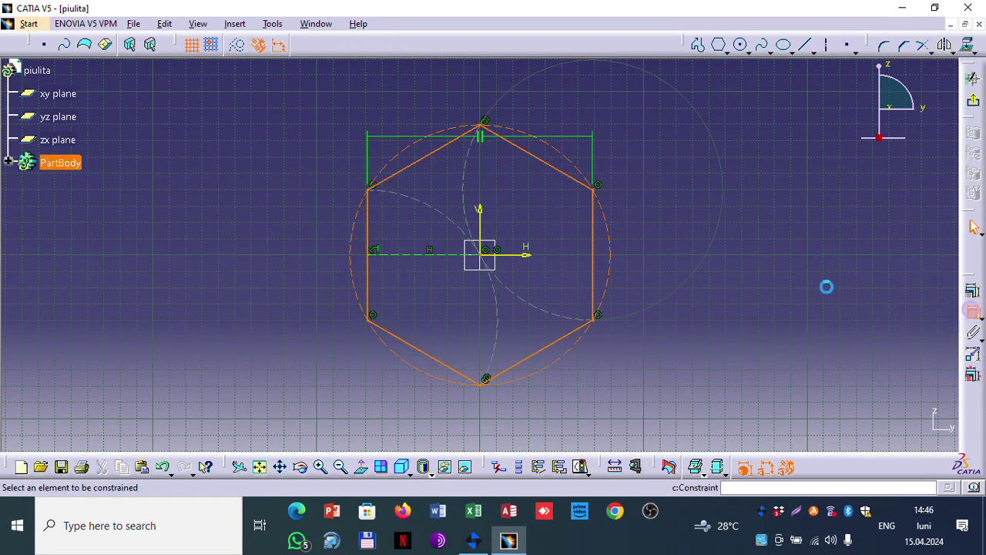
click(578, 167)
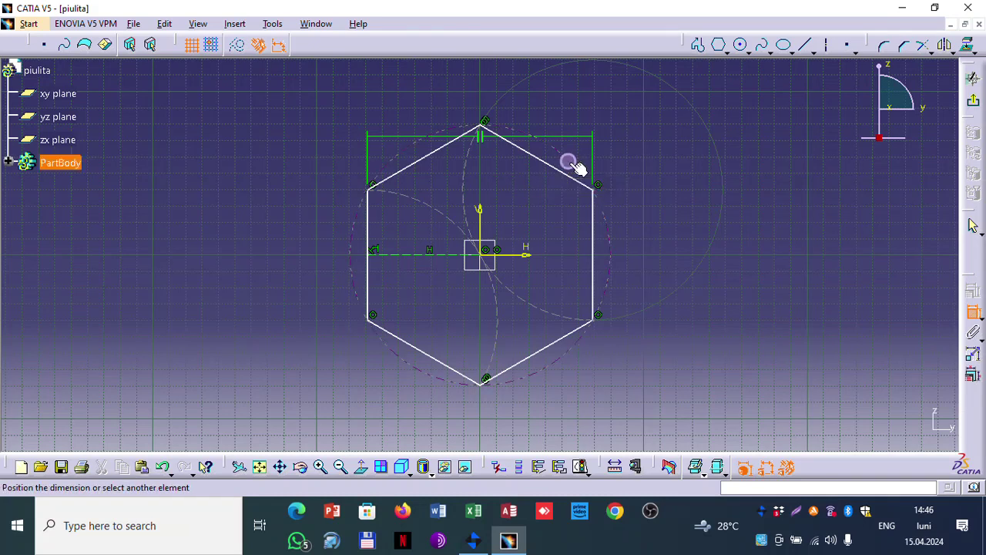
click(709, 231)
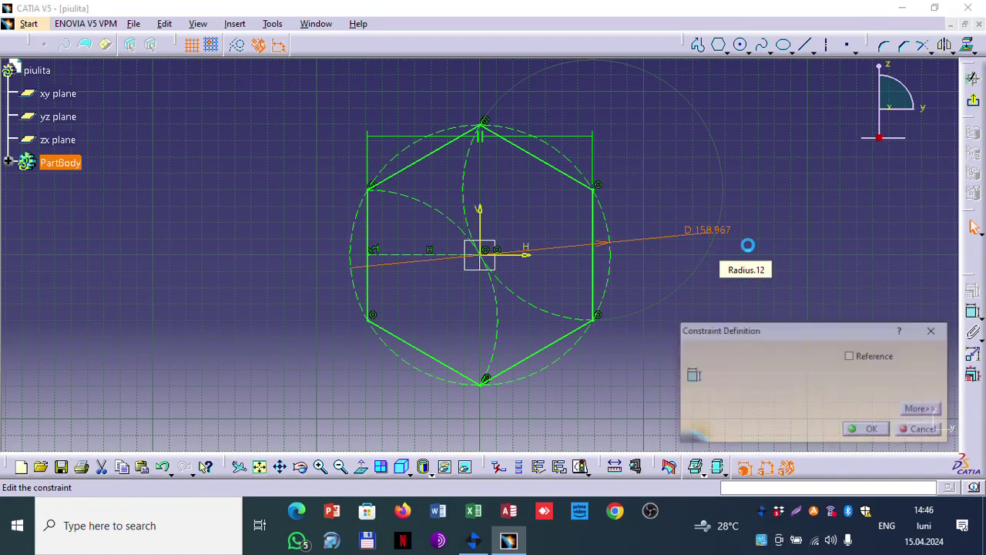
click(870, 430)
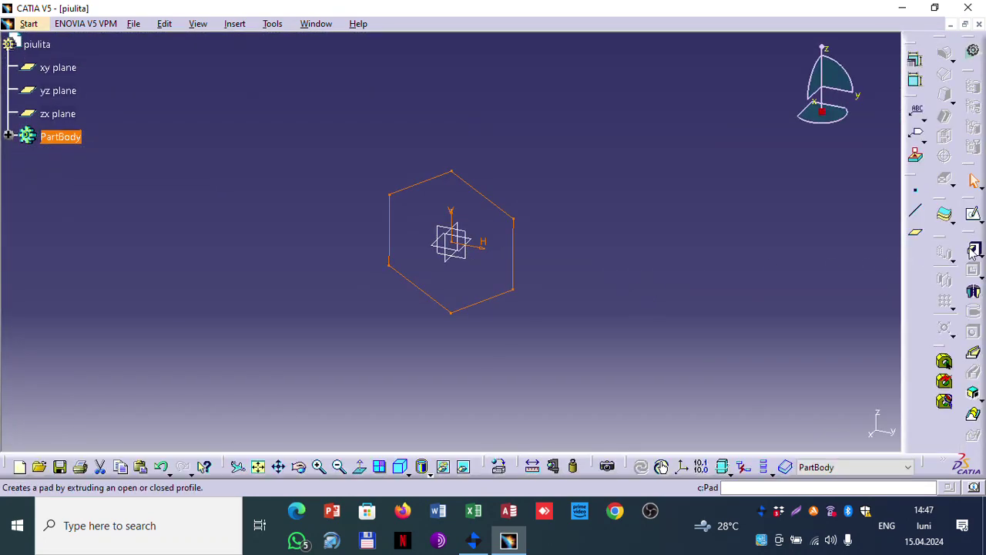
Step: Pad the hexagon profile 40 mm into a hexagonal prism and show it in isometric view
click(972, 248)
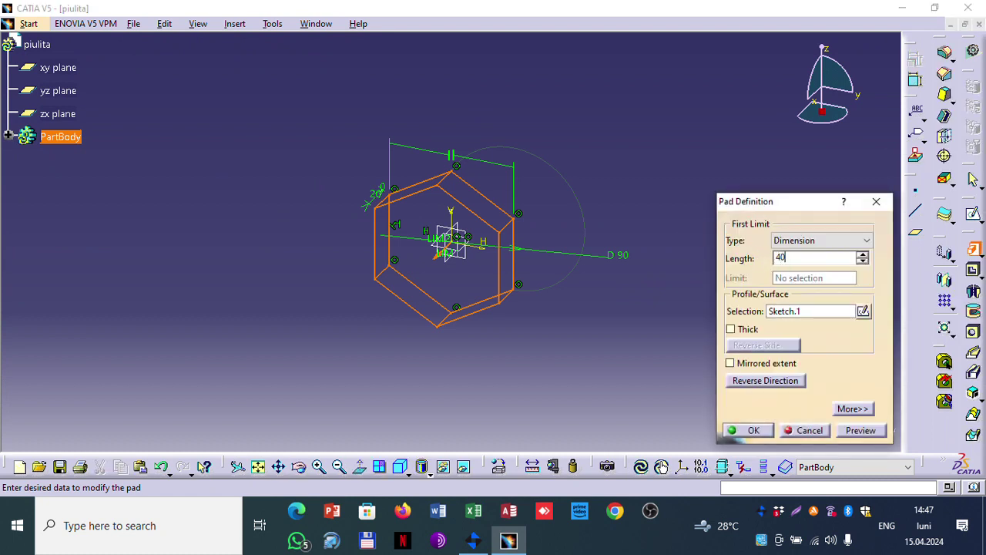
click(746, 429)
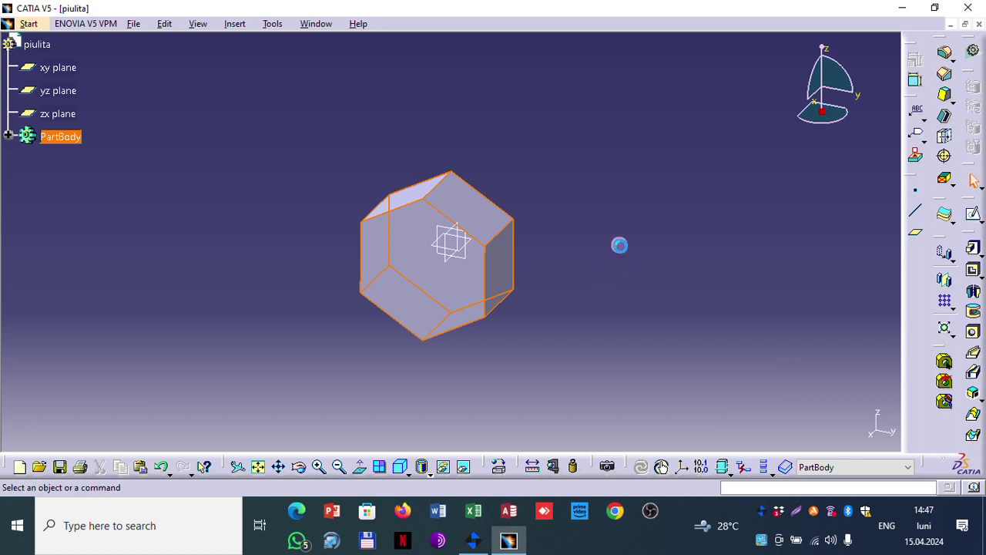
click(632, 231)
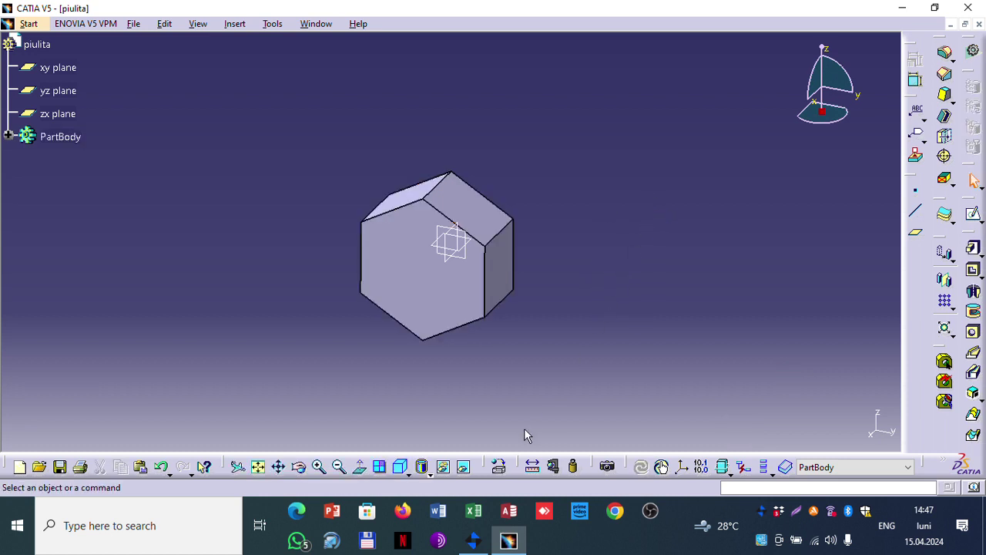
click(402, 466)
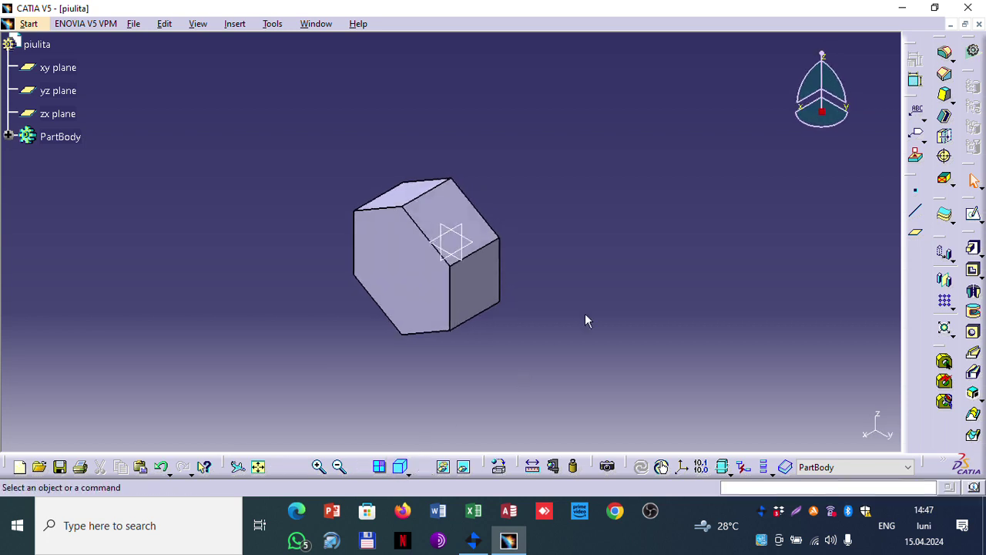
click(58, 94)
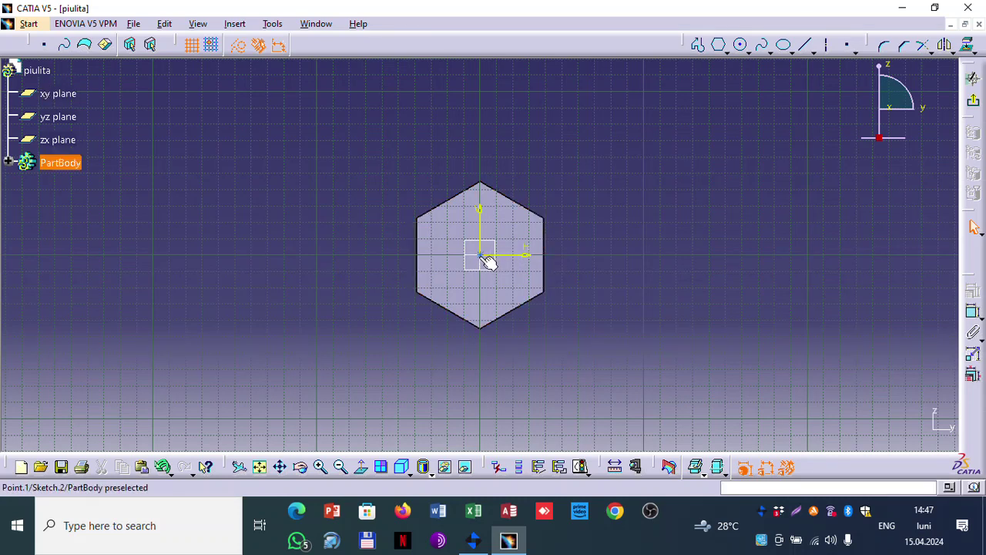
Step: Make the hole's positioning point coincident with the vertical sketch axis
click(487, 255)
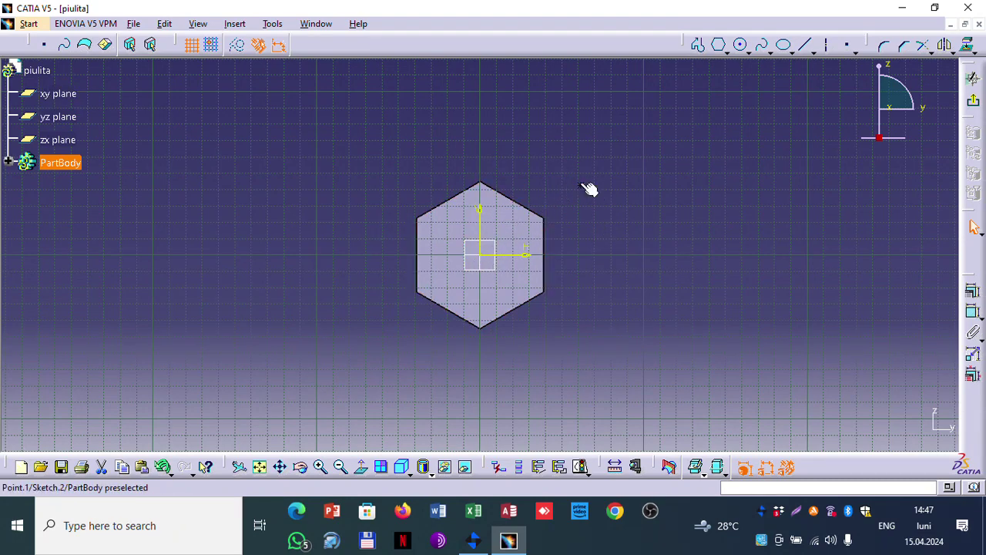
click(487, 232)
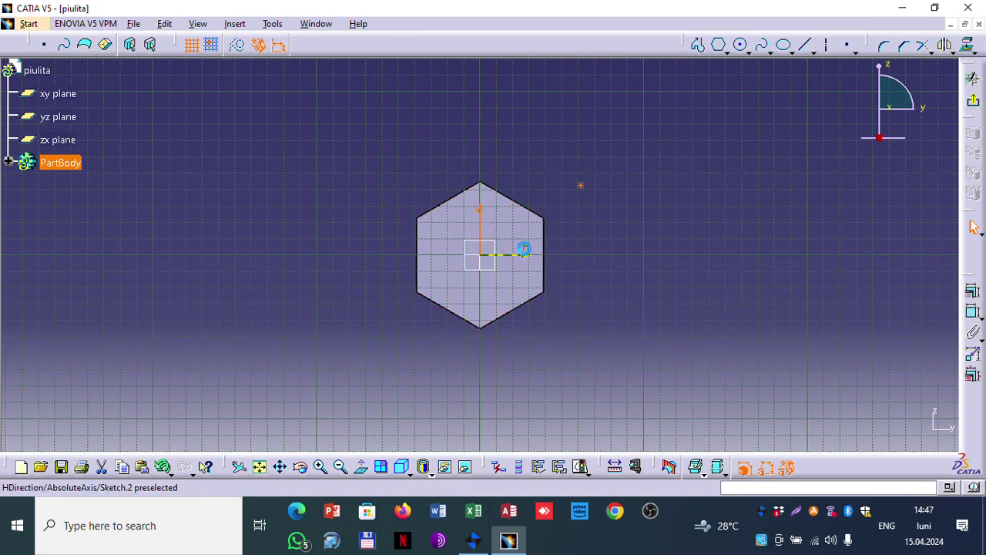
click(527, 260)
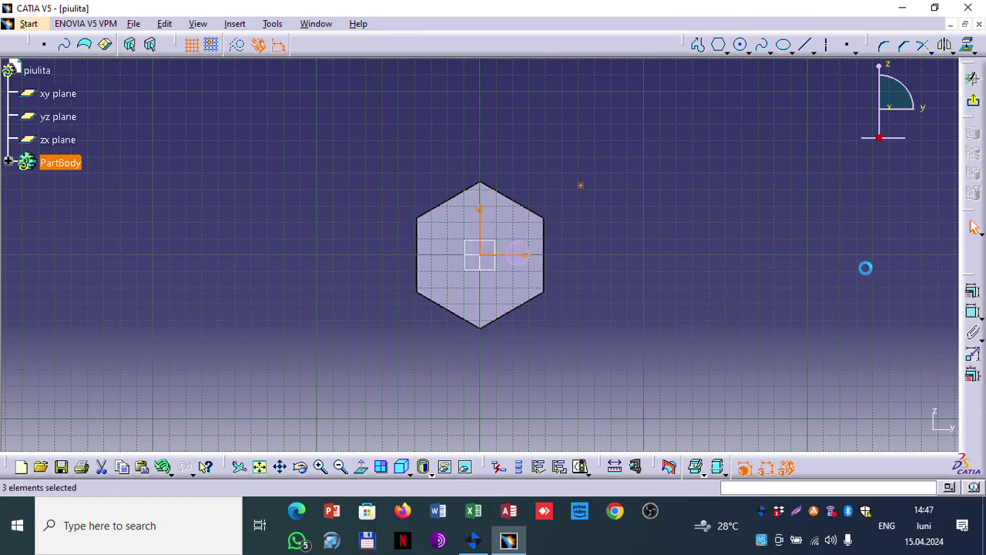
click(973, 290)
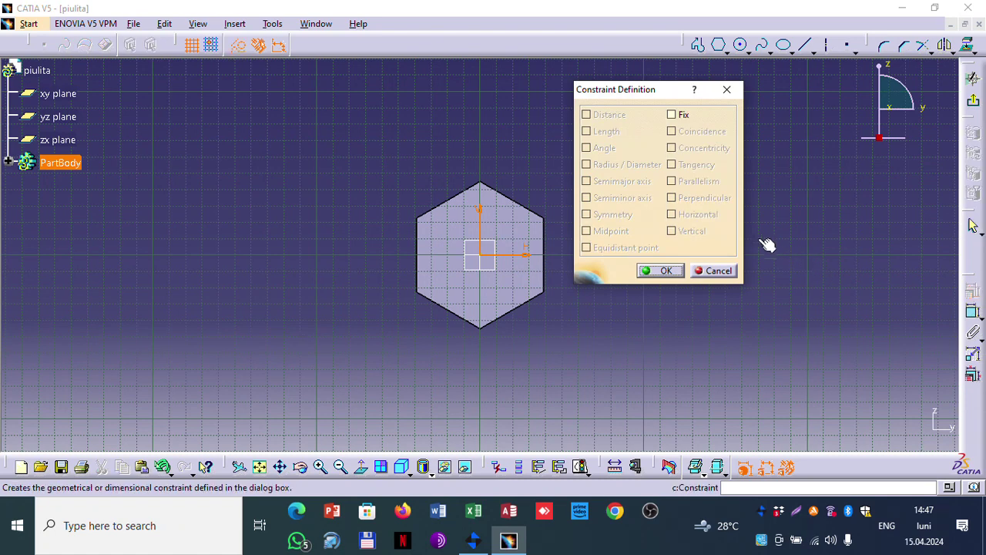
click(721, 270)
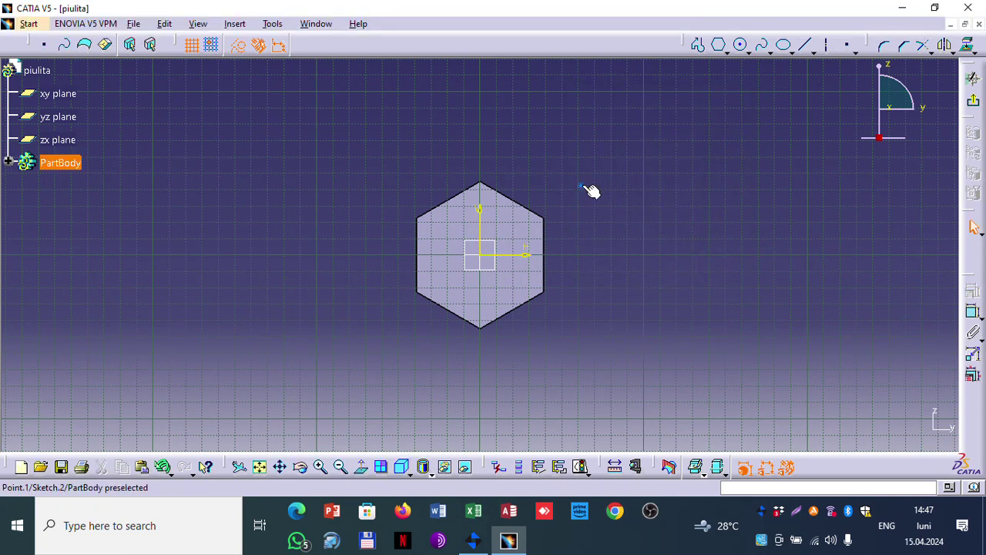
ctrl+click(480, 227)
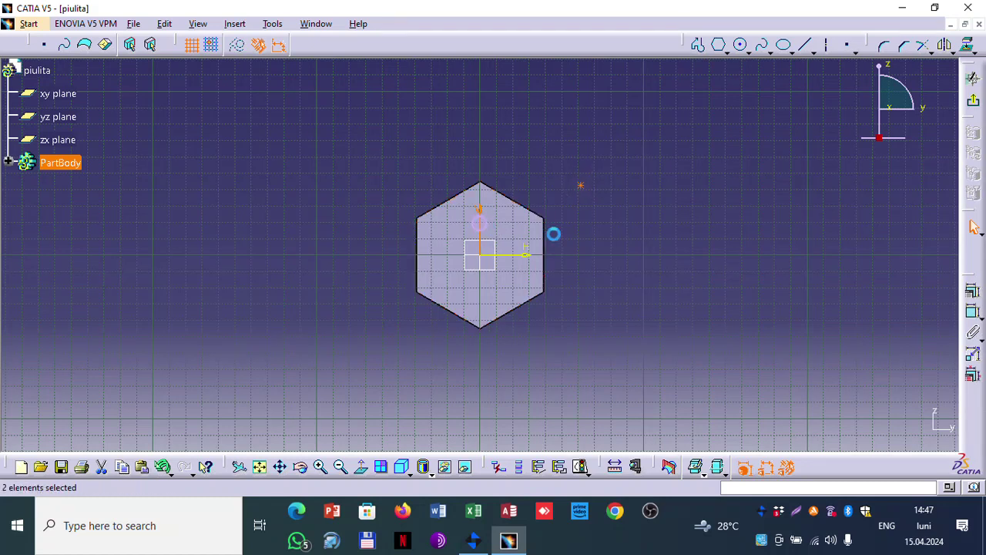
click(972, 292)
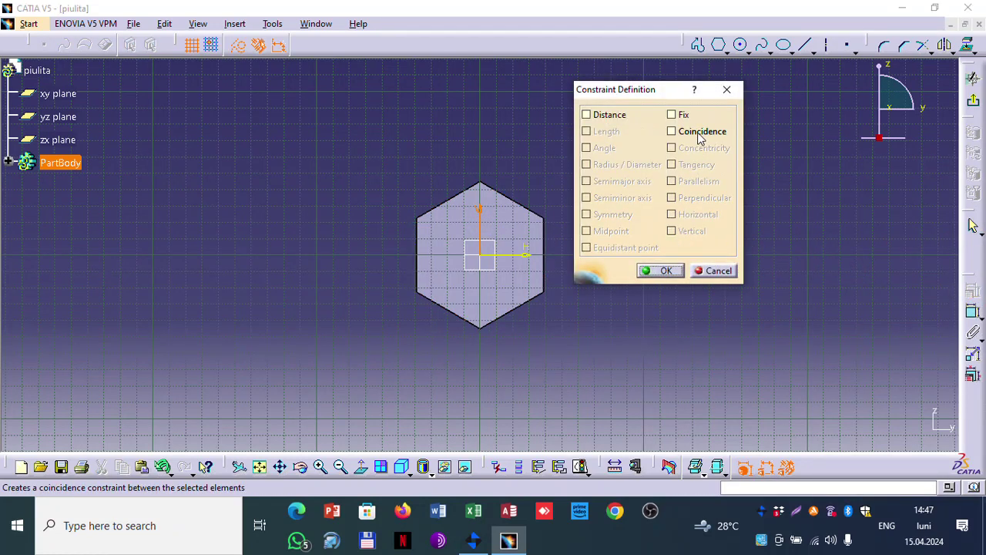
click(699, 133)
click(655, 271)
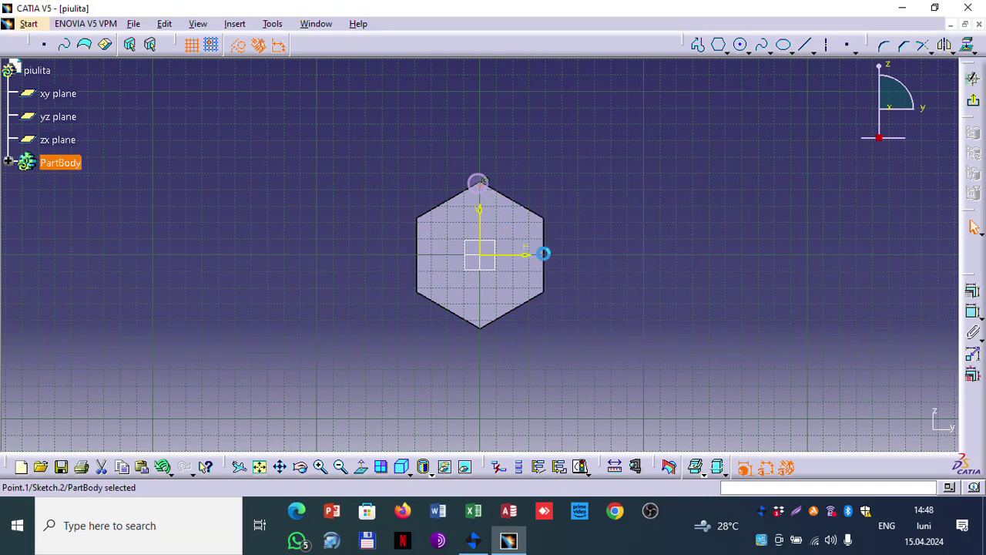
Step: Make the point coincident with the horizontal axis and return to the Hole Definition
click(516, 254)
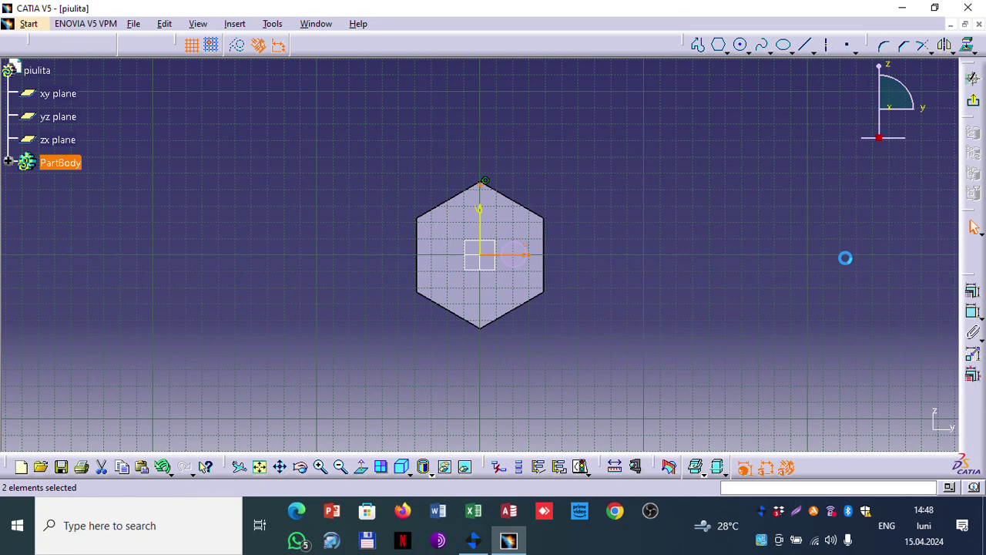
click(972, 291)
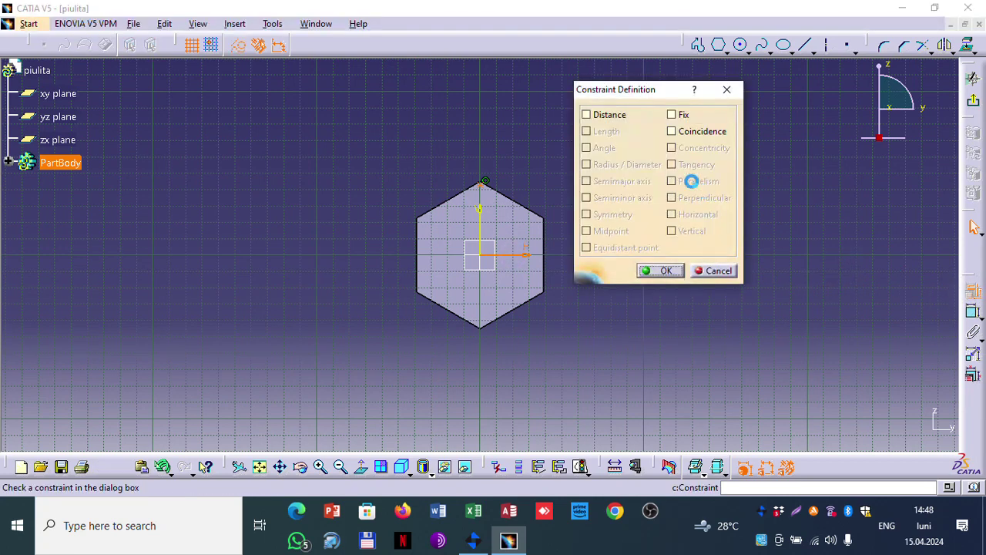
click(685, 132)
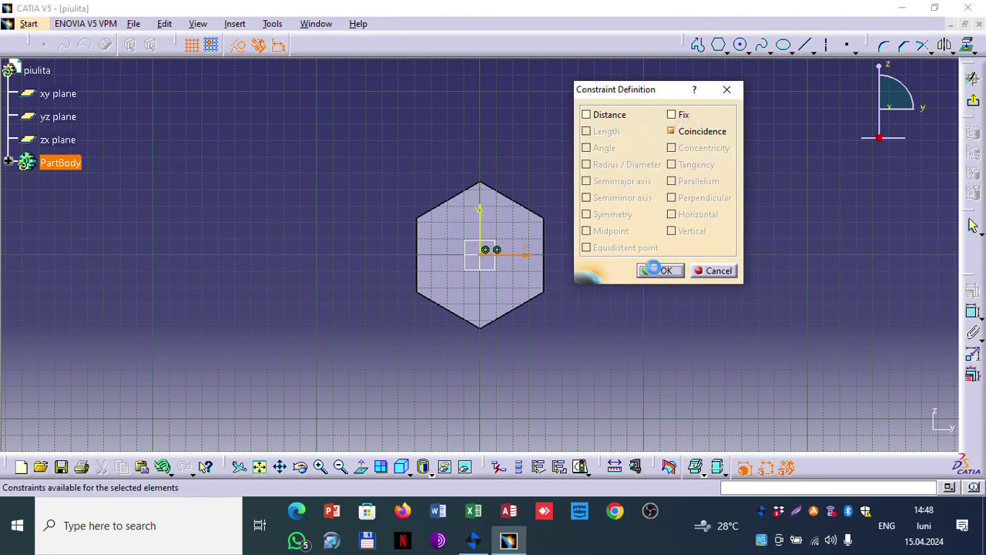
click(660, 271)
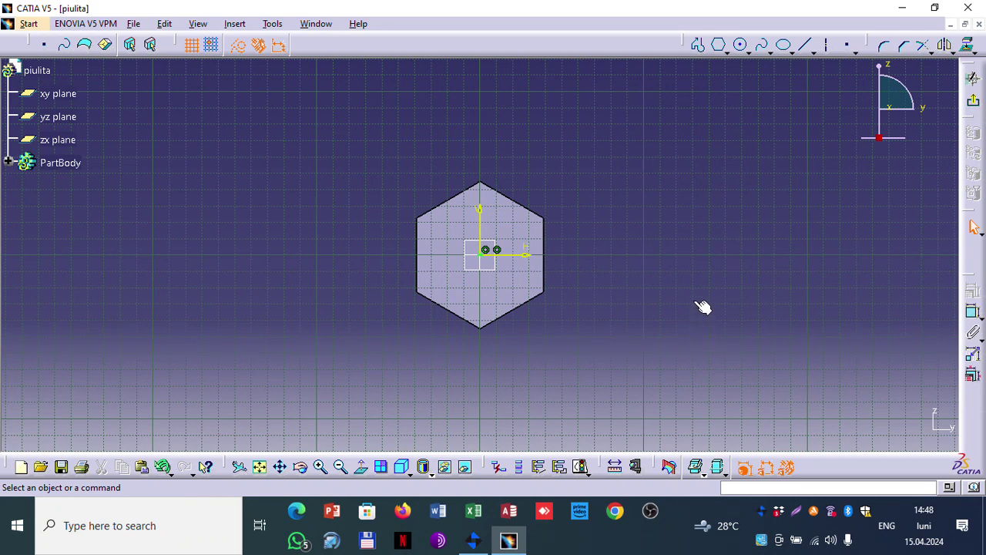
click(974, 106)
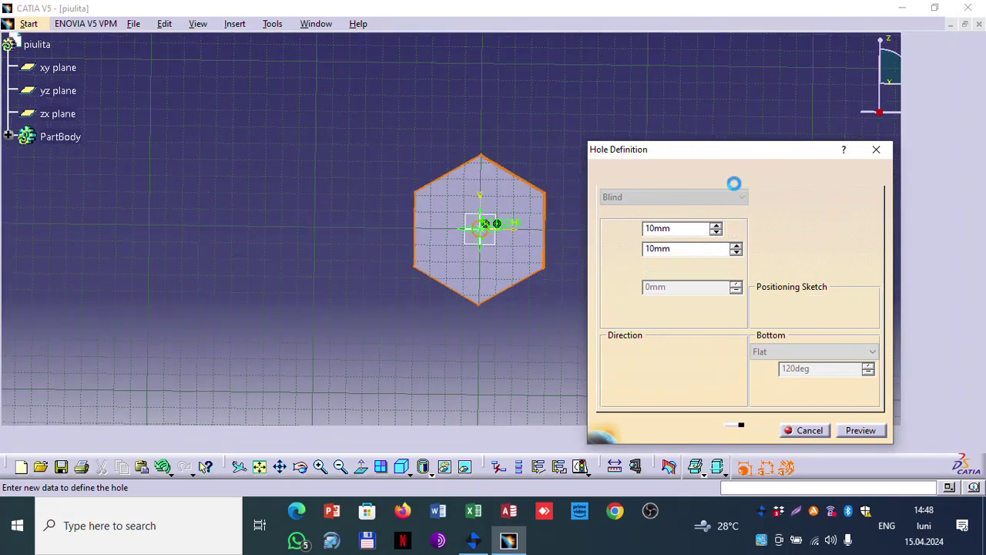
Step: Make the hole threaded with an M30x2 Metric Thin Pitch thread
click(733, 180)
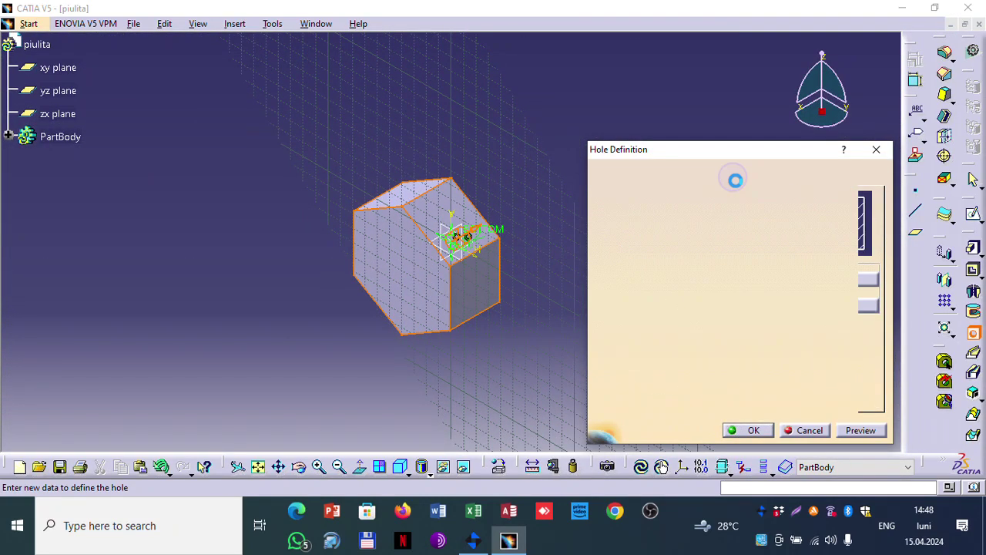
click(644, 200)
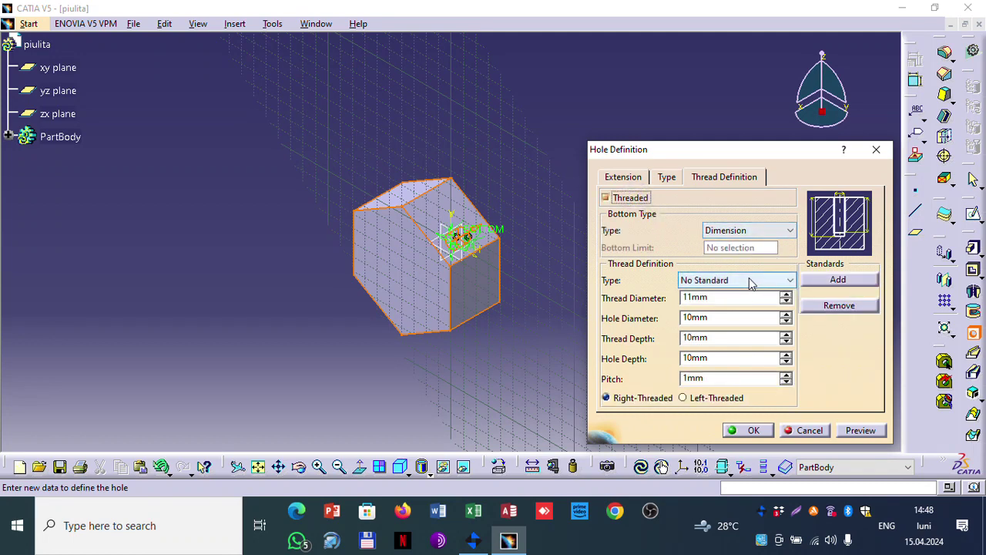
click(744, 279)
click(745, 293)
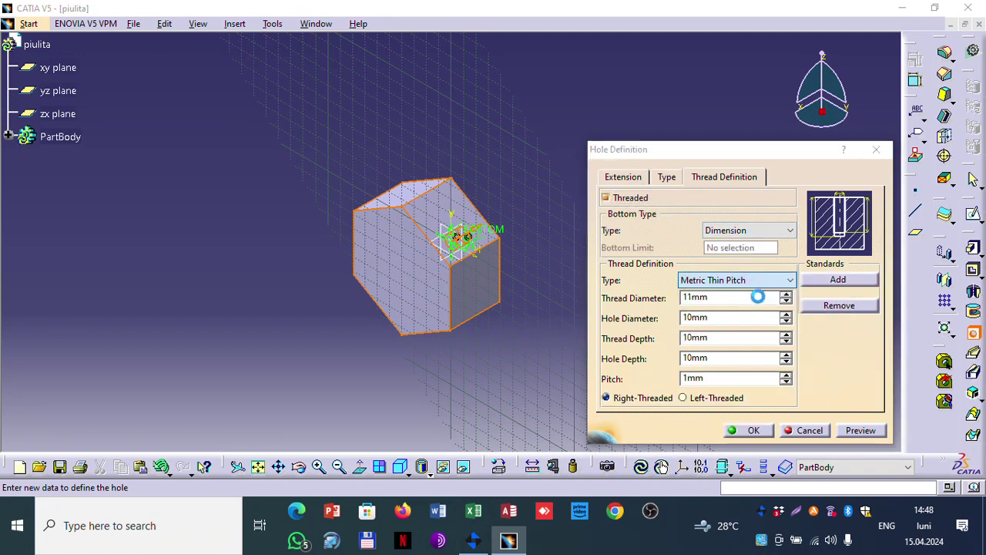
click(598, 286)
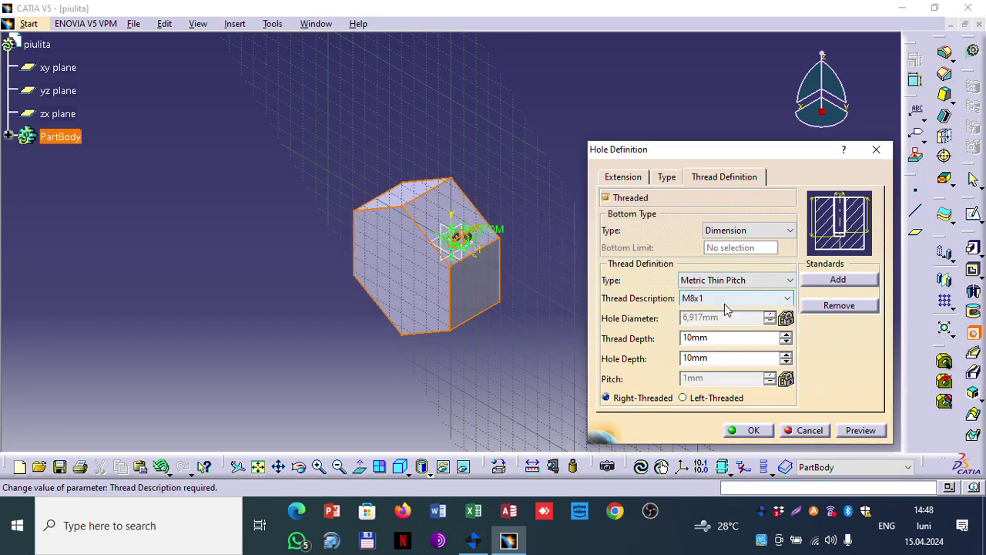
click(726, 300)
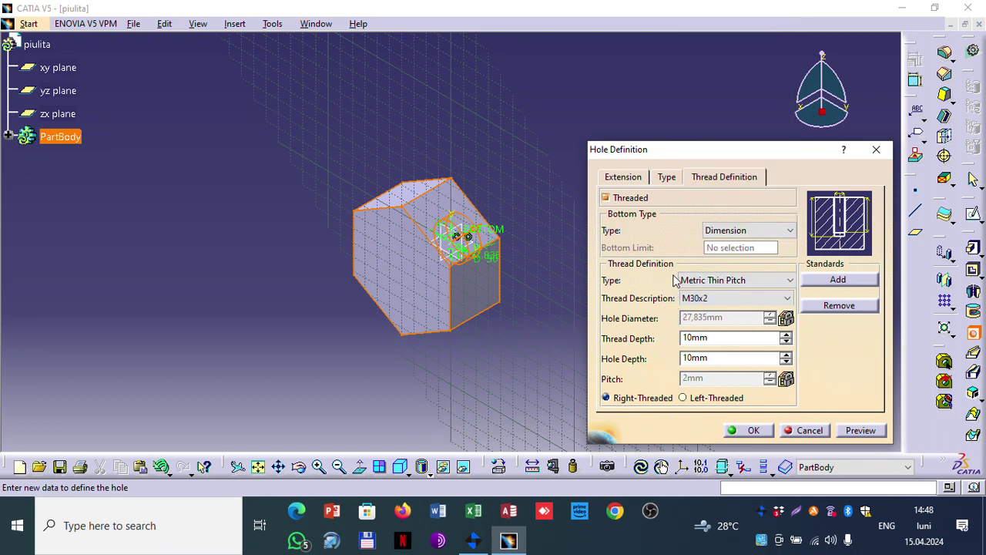
Step: Set the thread's bottom limit to plane Pad.1\Face.1 and preview, dismissing the depth error
click(765, 230)
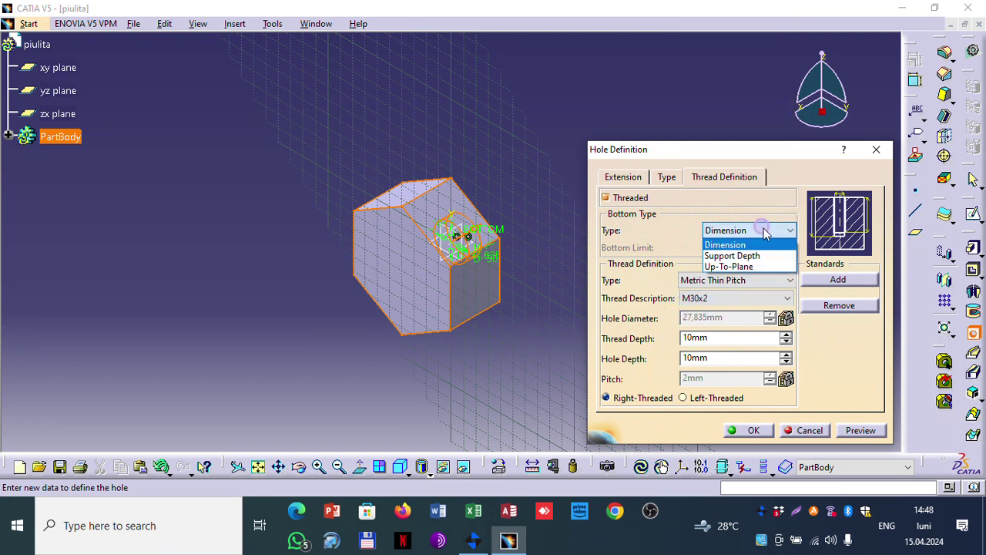
click(755, 268)
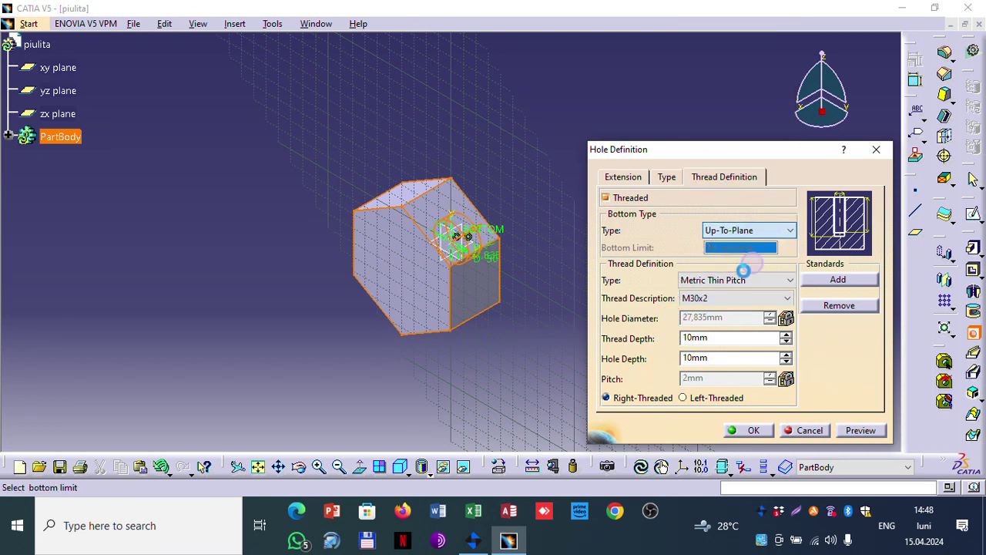
click(406, 285)
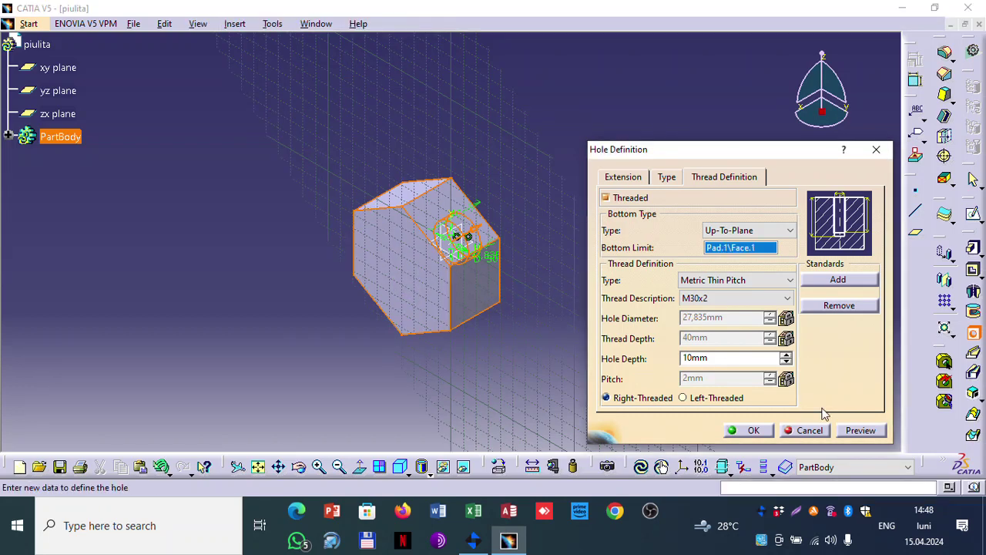
click(849, 434)
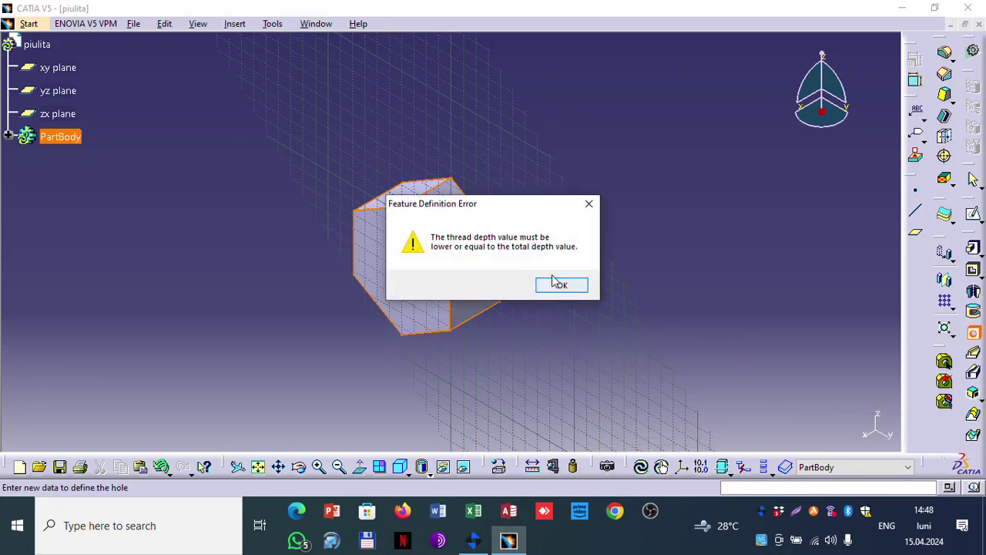
click(562, 286)
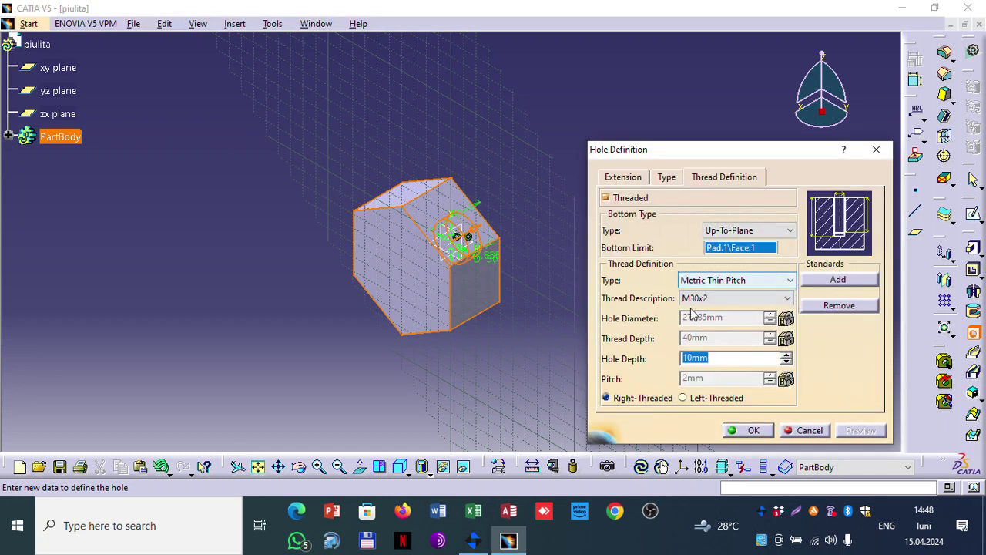
mouse_move(528, 301)
middle_down()
mouse_move(436, 316)
mouse_move(454, 231)
mouse_move(524, 293)
middle_up()
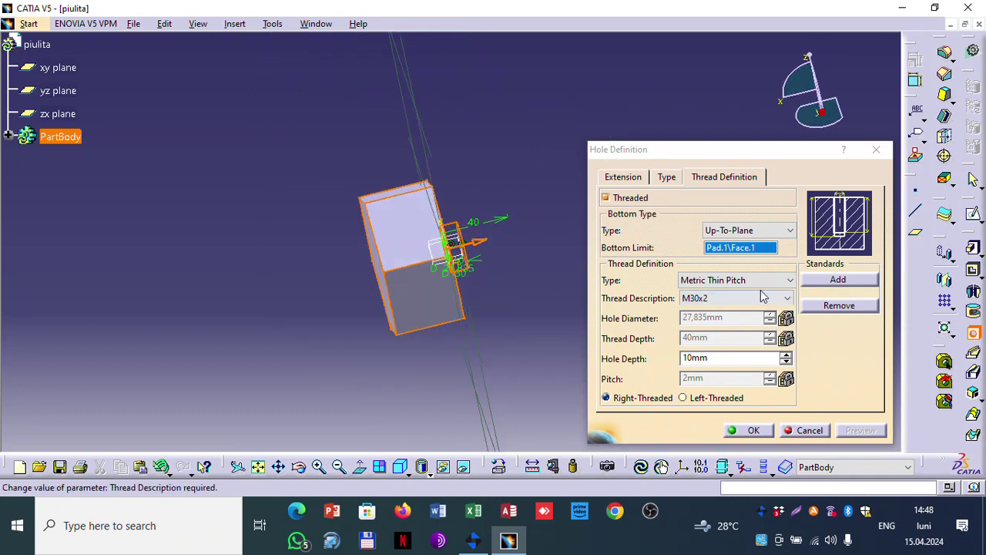
Step: Reverse the hole's drilling direction and preview it, dismissing the thread depth error
click(624, 177)
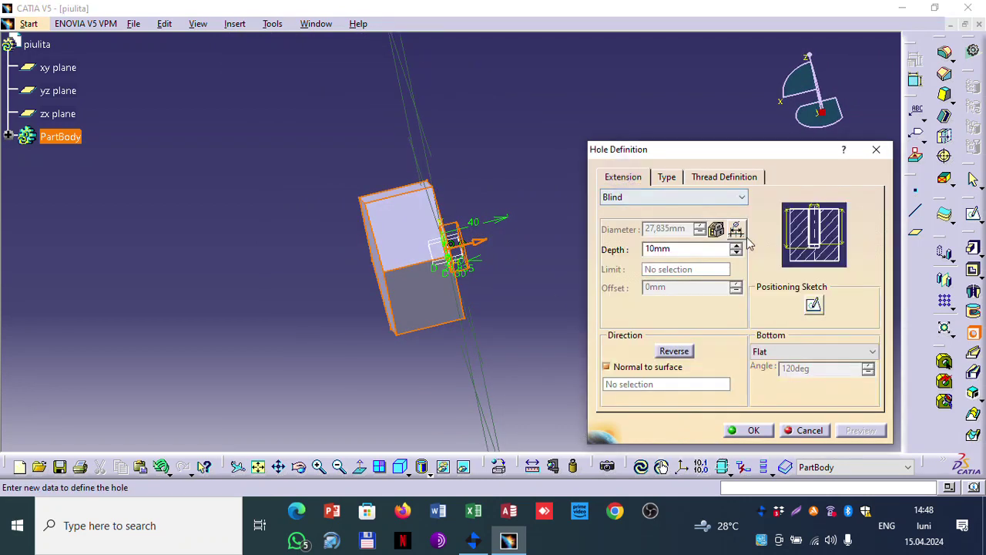
click(674, 352)
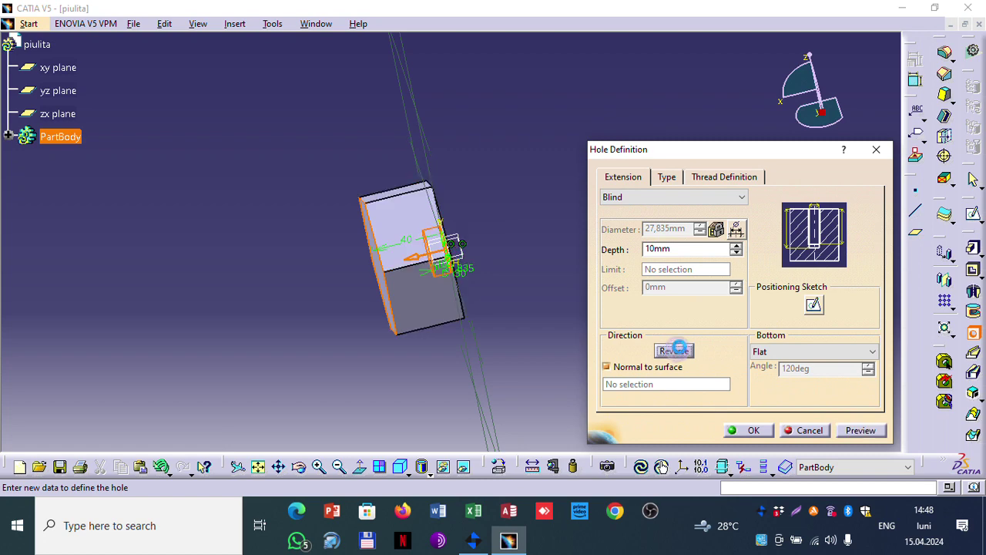
click(861, 431)
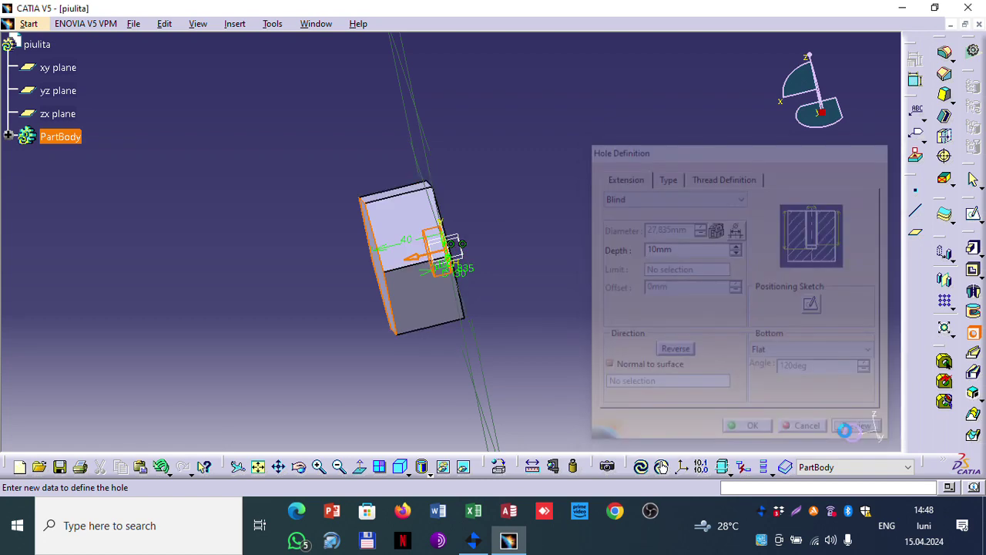
click(561, 287)
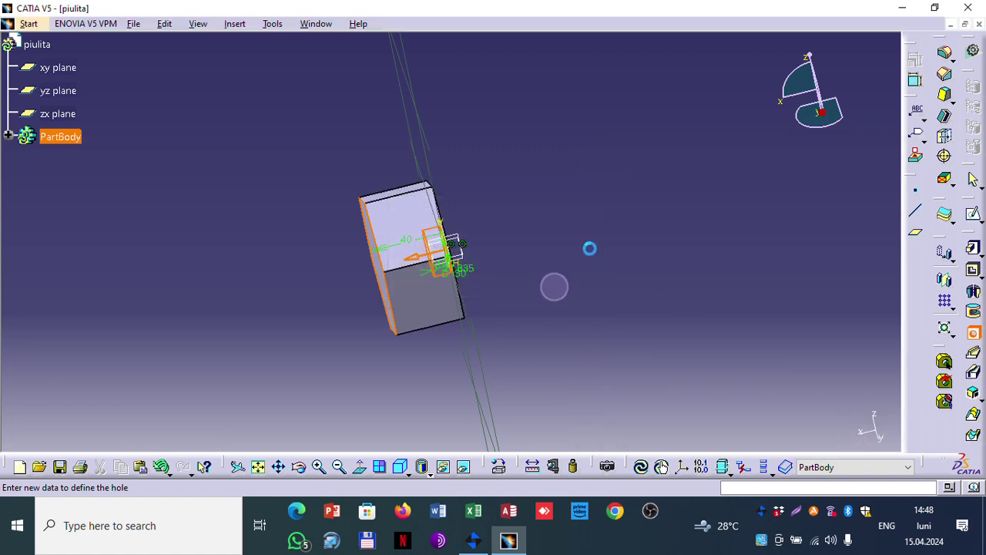
Step: Change the thread's bottom limit to the hexagon face Pad.1\Face.2 and preview again
click(701, 177)
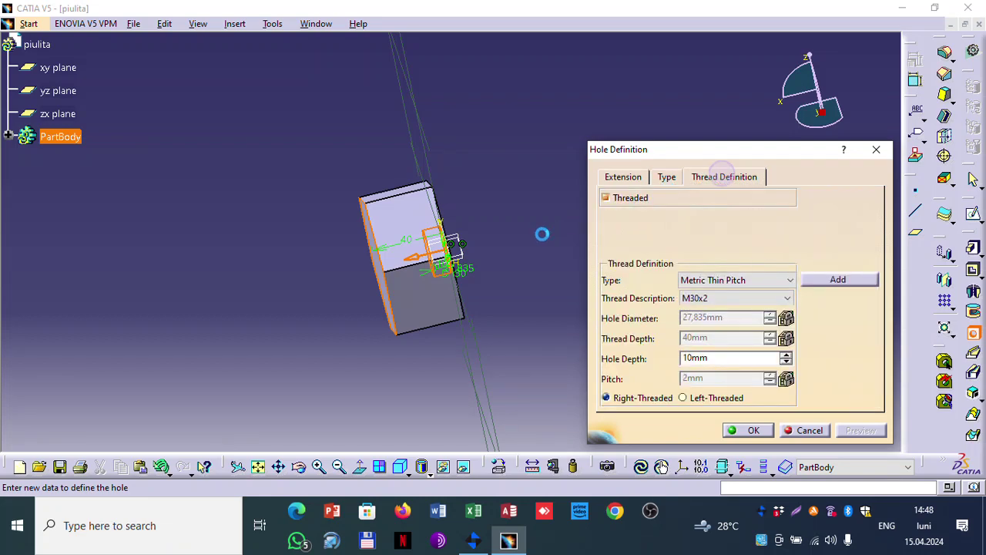
middle_drag(524, 249, 539, 212)
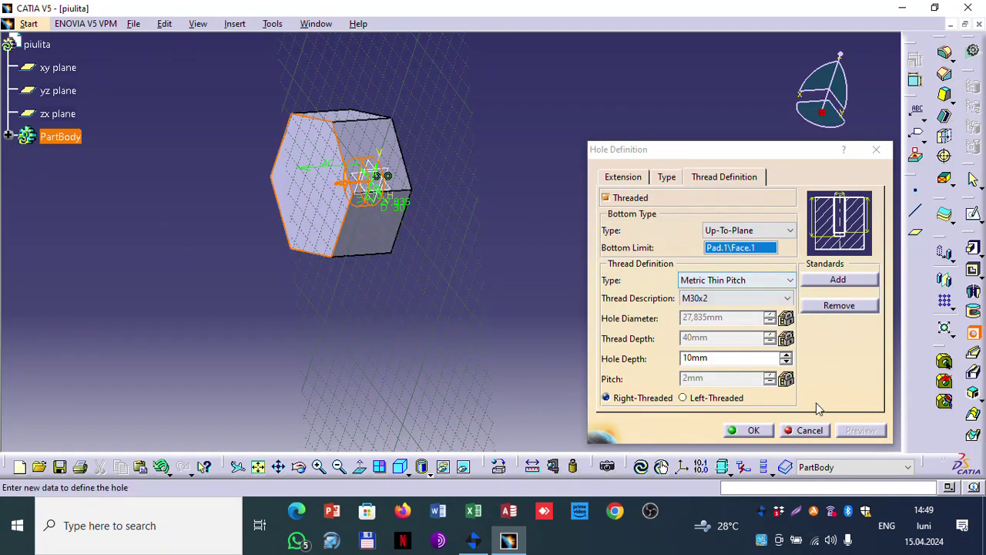
click(737, 248)
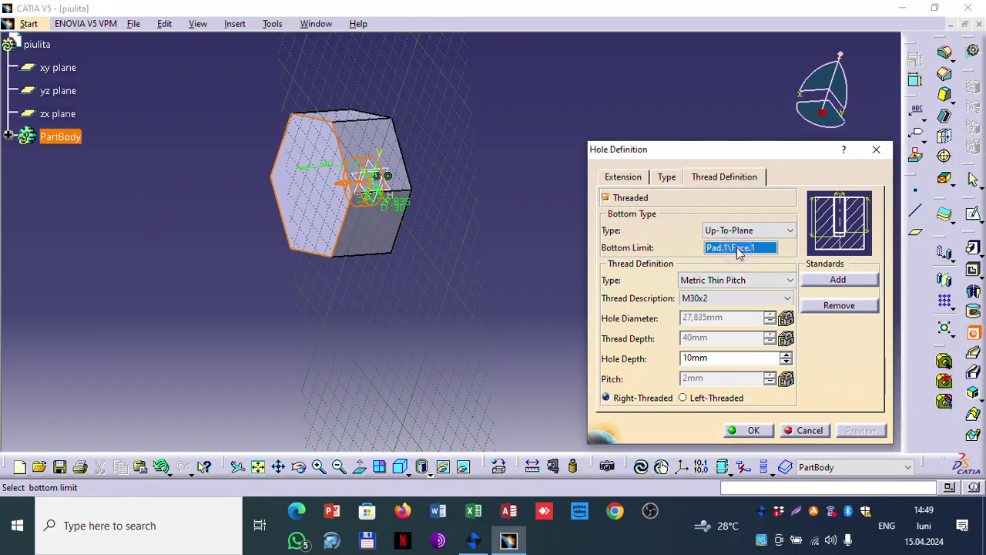
click(318, 202)
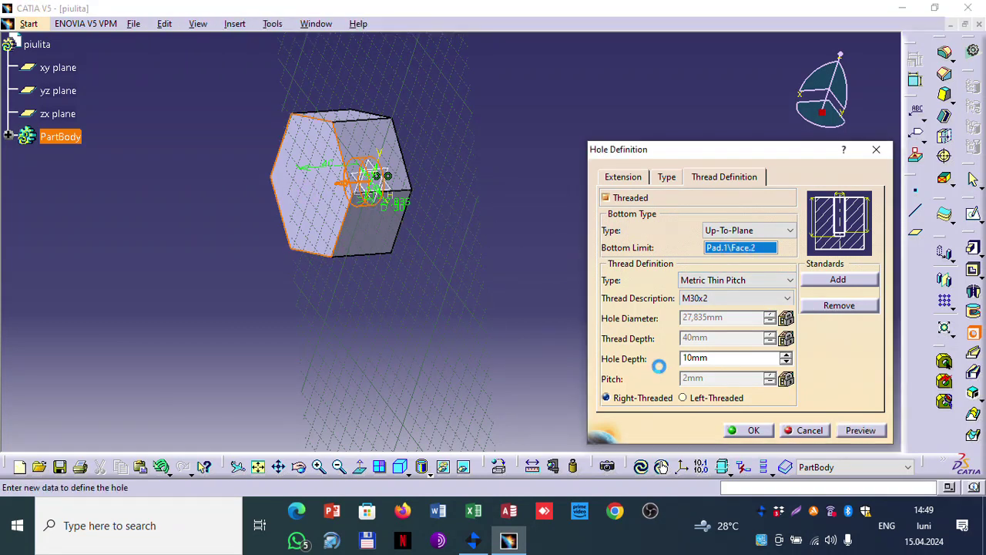
click(861, 432)
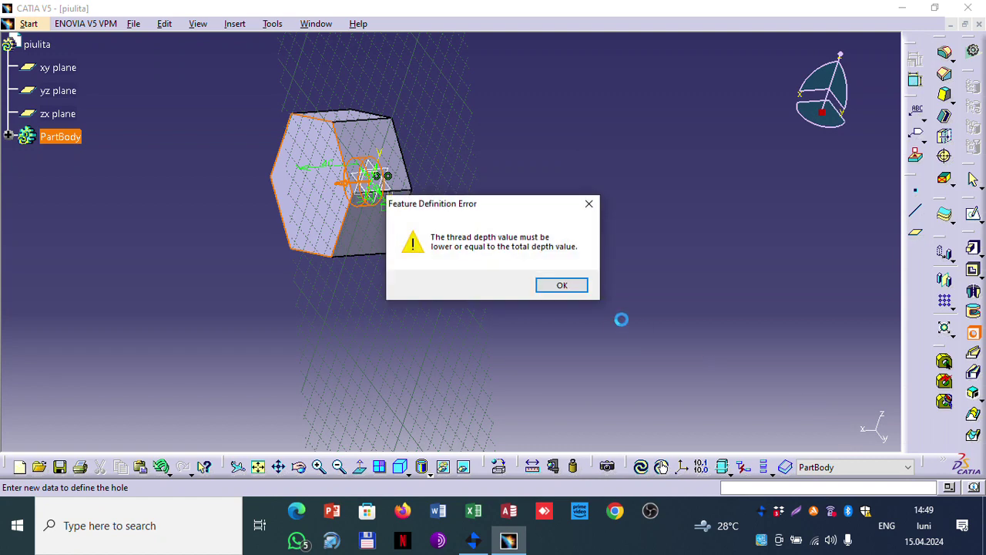
click(559, 286)
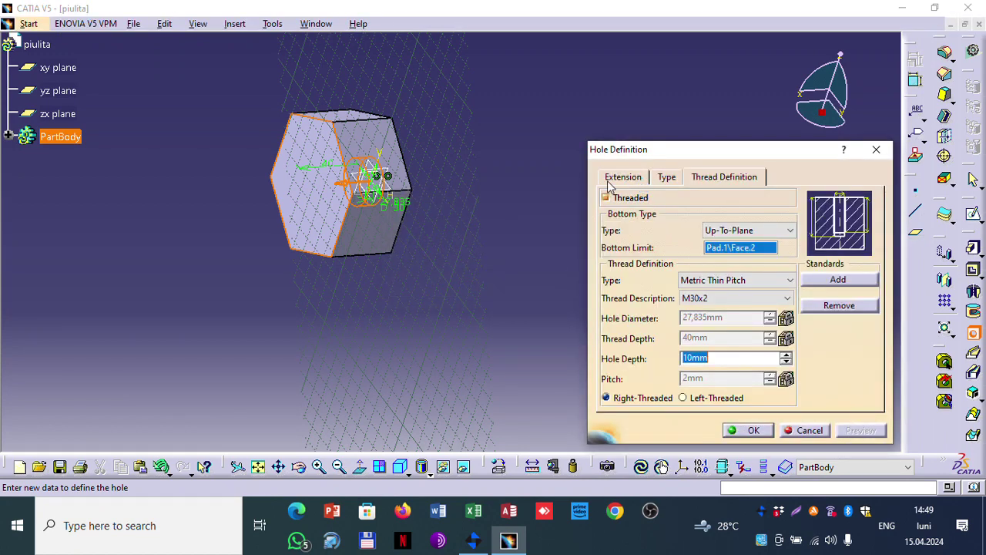
click(614, 179)
Step: Extend the threaded hole Up To Last and create it
click(667, 198)
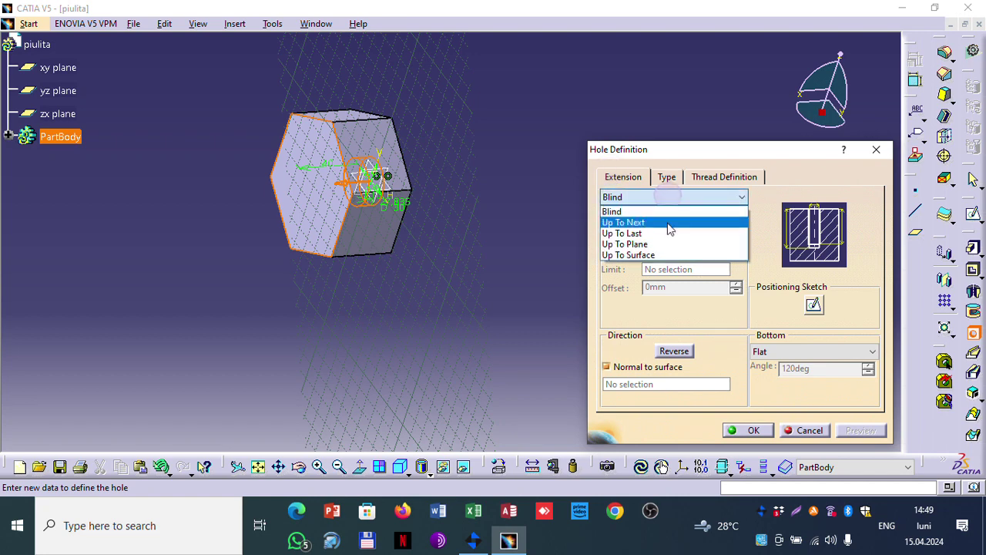
click(651, 232)
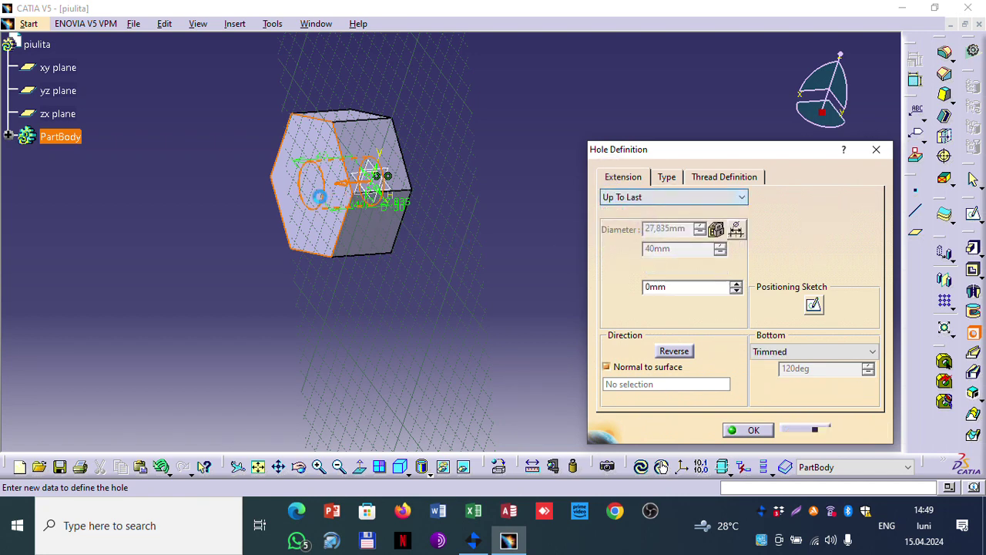
click(862, 428)
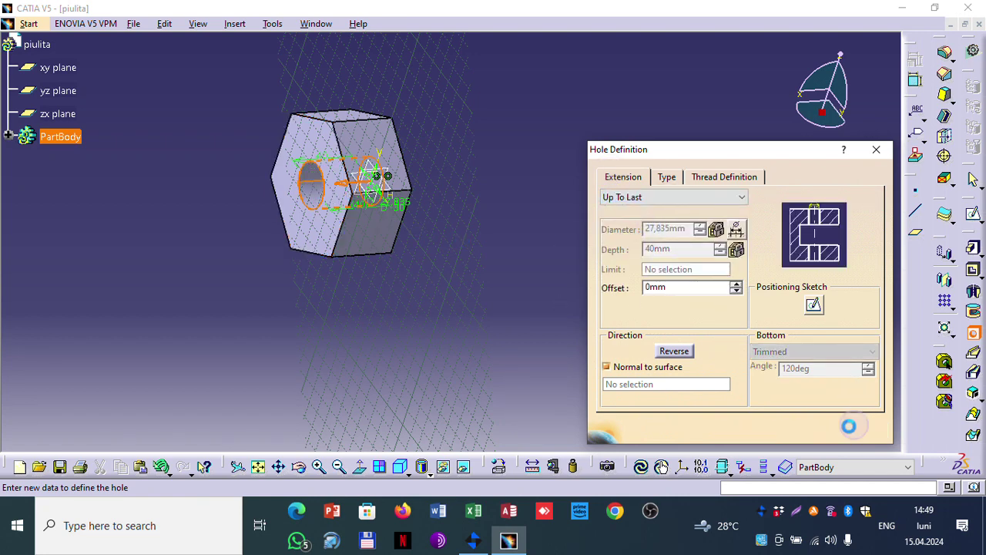
click(752, 432)
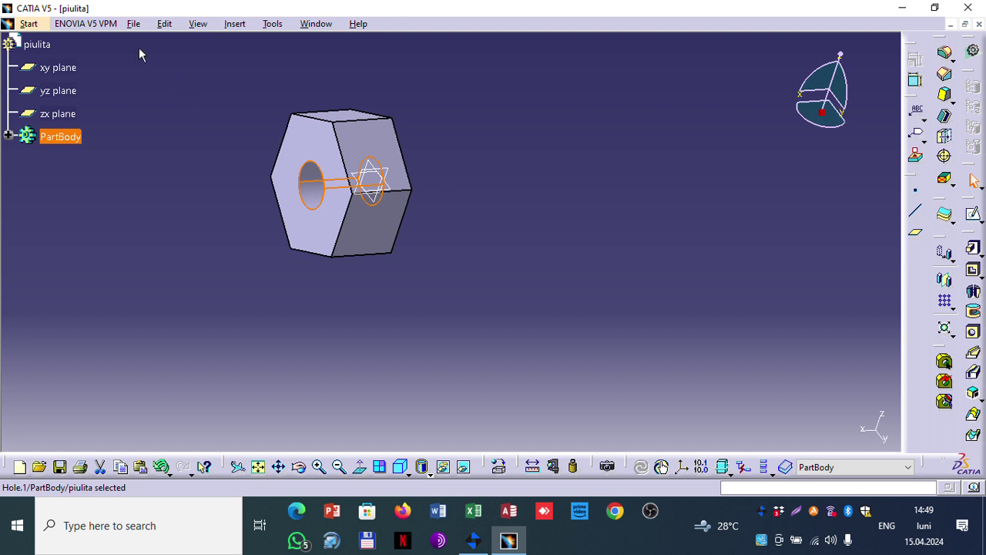
Step: Save the part as piulita.CATPart in Documents
click(131, 24)
click(176, 115)
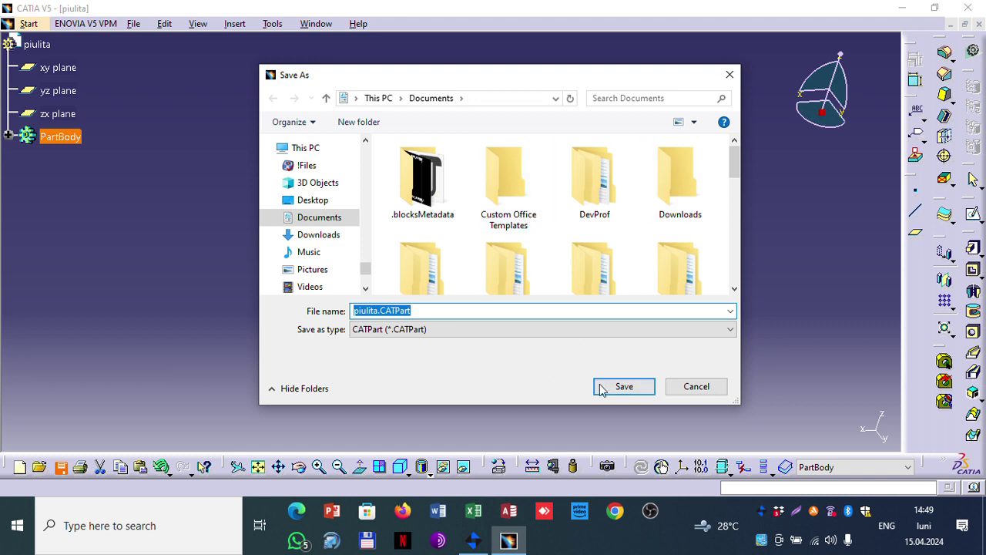
click(603, 390)
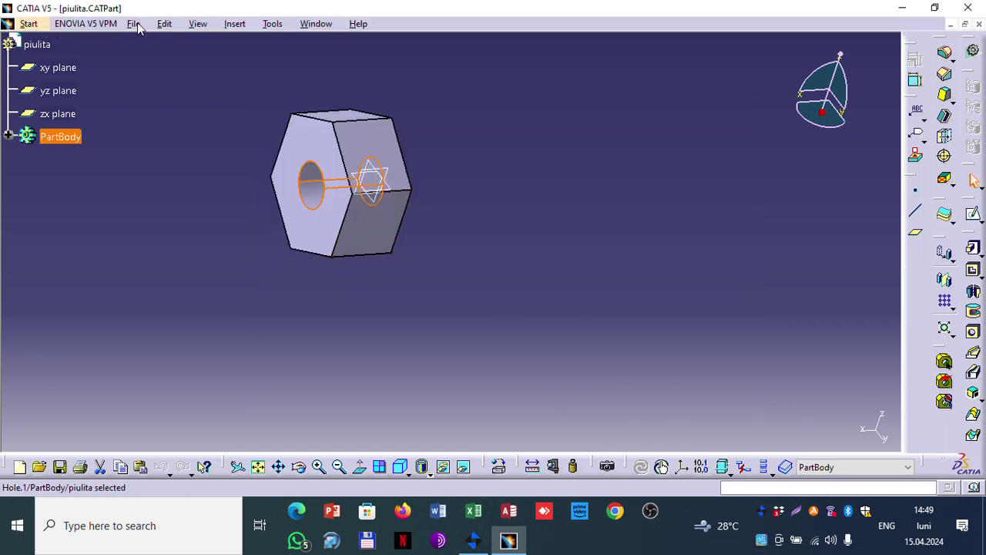
click(30, 24)
Step: Start a Drafting drawing with front, rear, top, bottom, left, right and isometric views of the nut
mouse_move(83, 63)
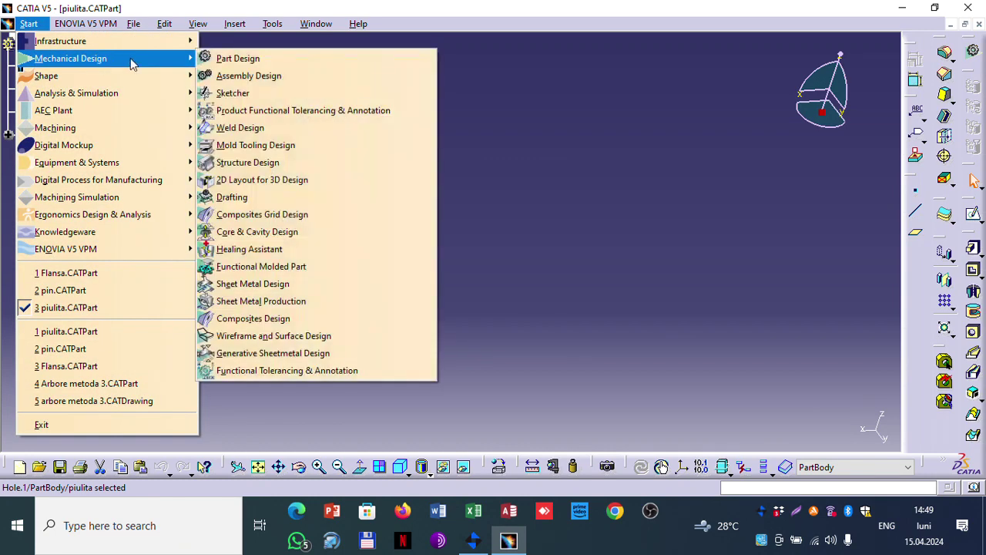
click(248, 197)
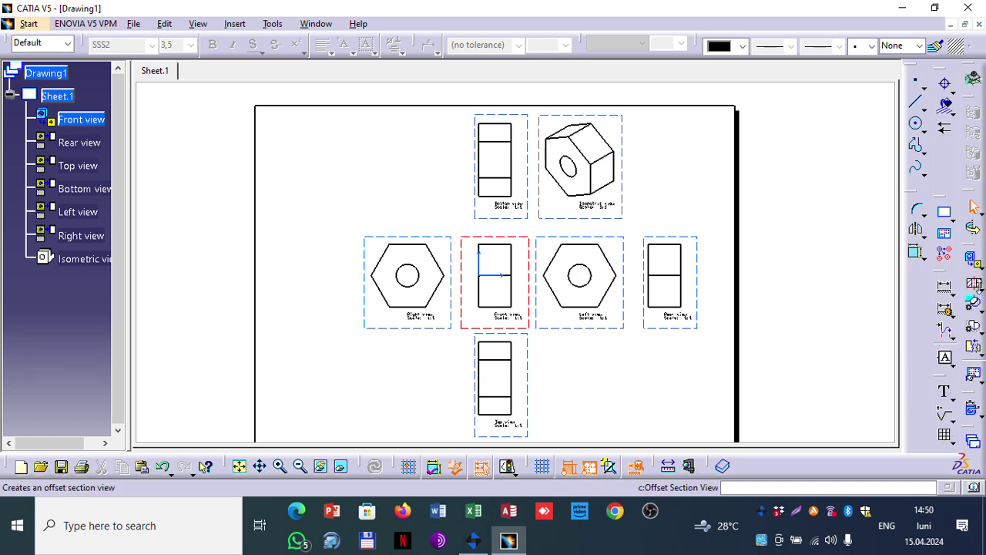
Step: Create offset section view A-A cut across the right view's hexagon, placed left of it
click(981, 287)
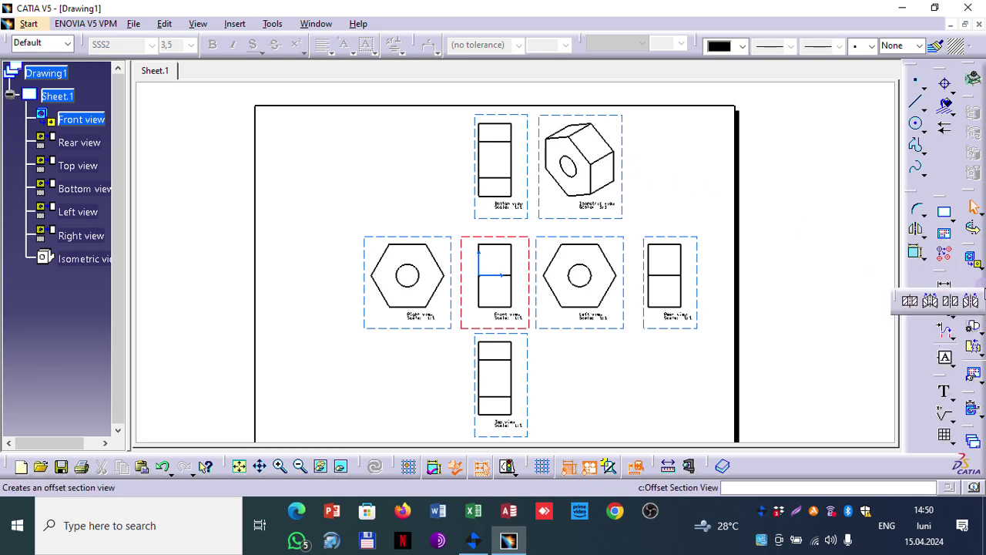
click(914, 302)
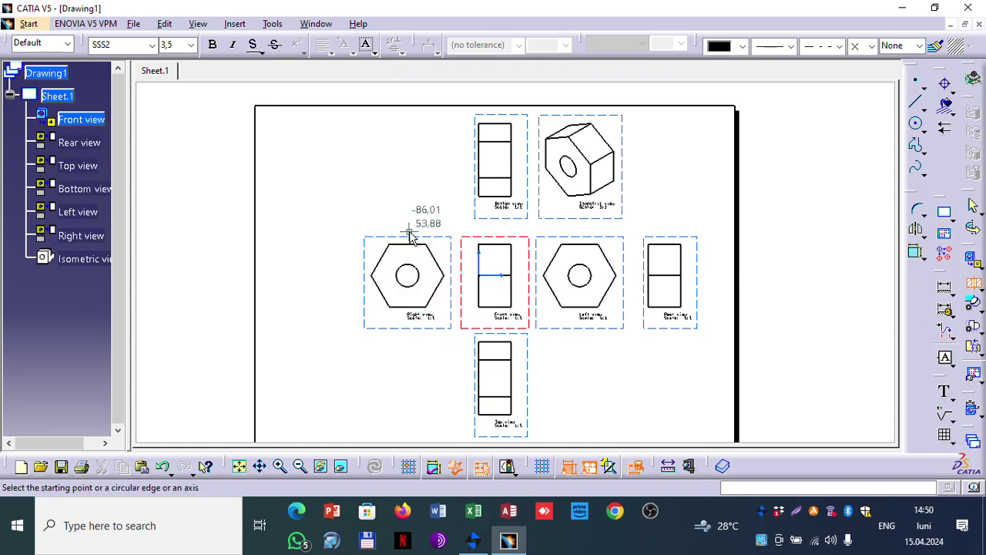
click(356, 268)
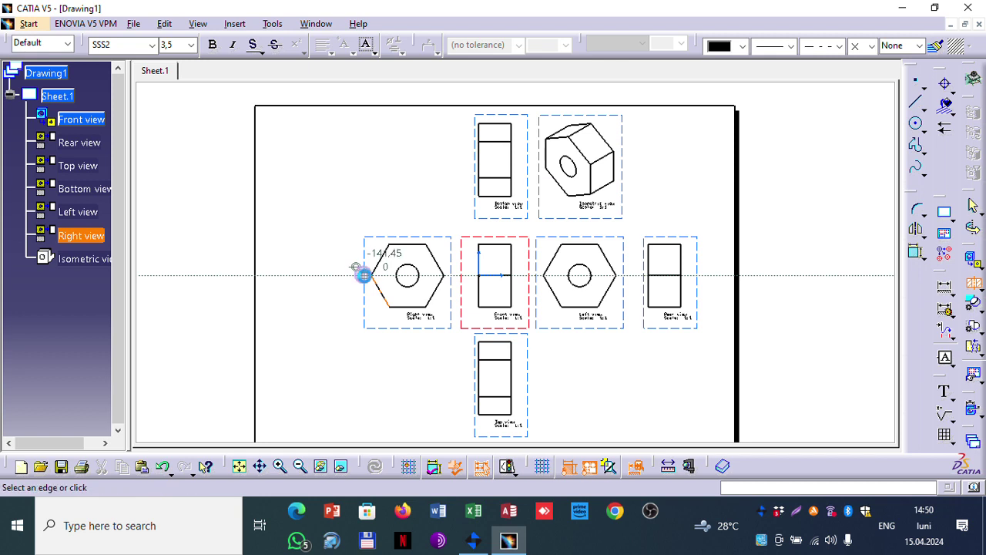
click(451, 277)
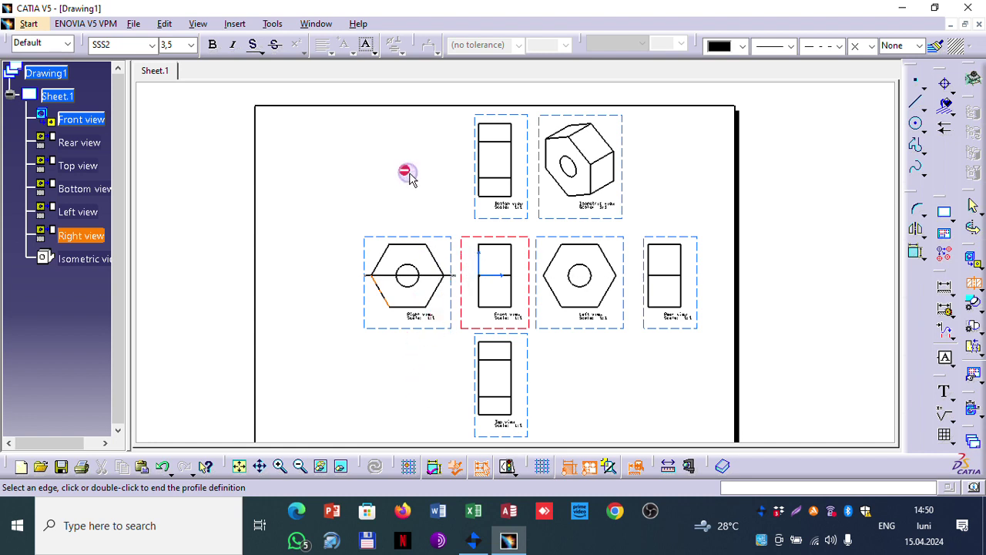
double_click(459, 279)
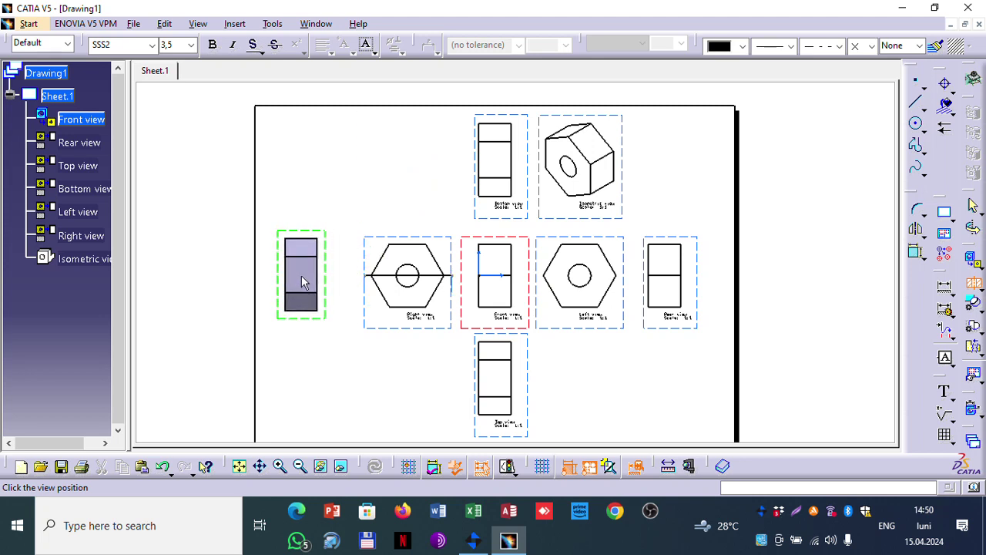
click(301, 279)
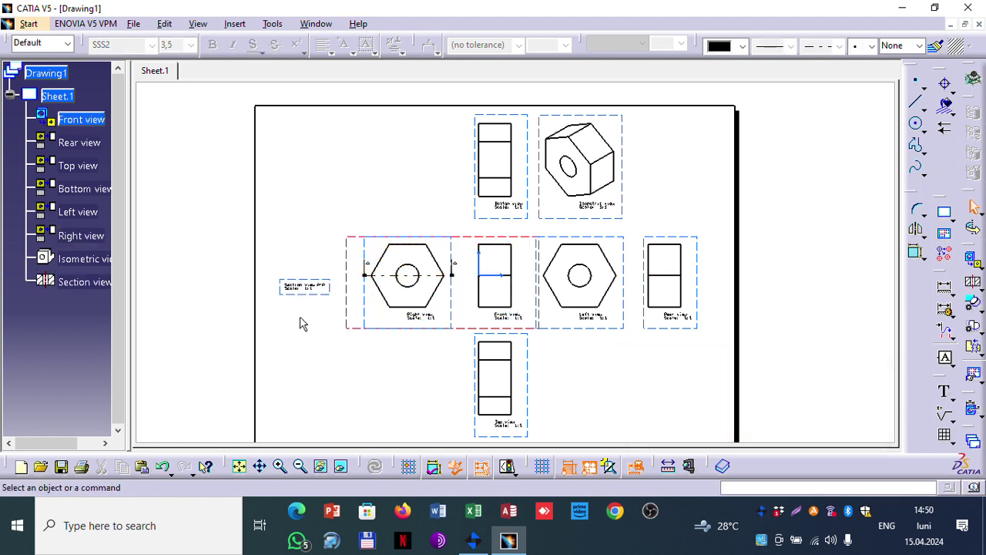
Step: Undo section A-A, activate the right view, and begin a new offset section cut at its left edge
key(ctrl+z)
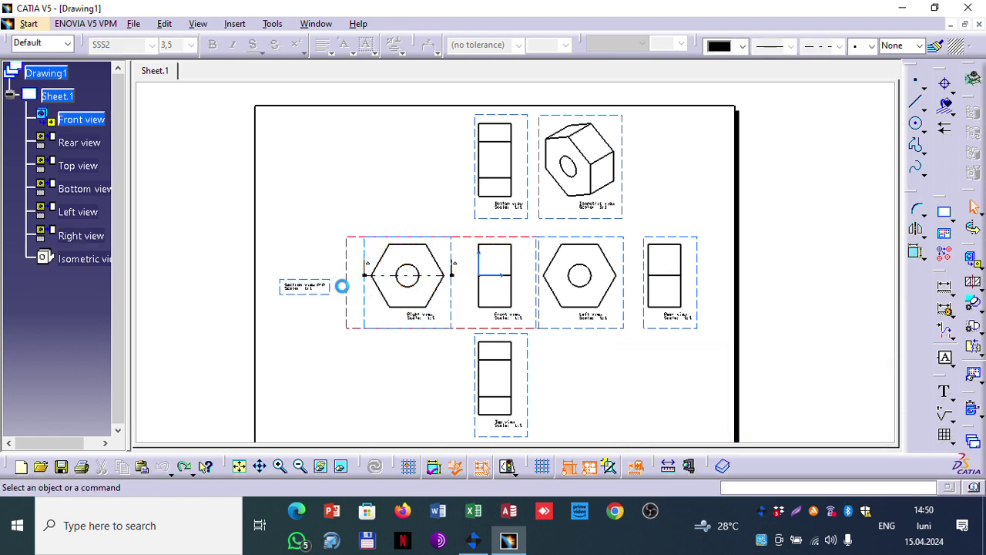
click(431, 235)
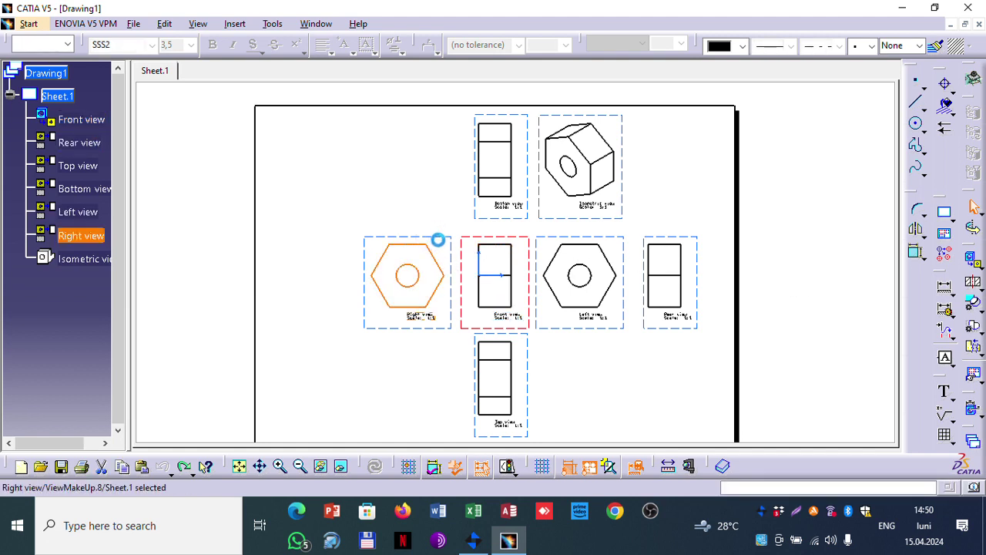
double_click(438, 240)
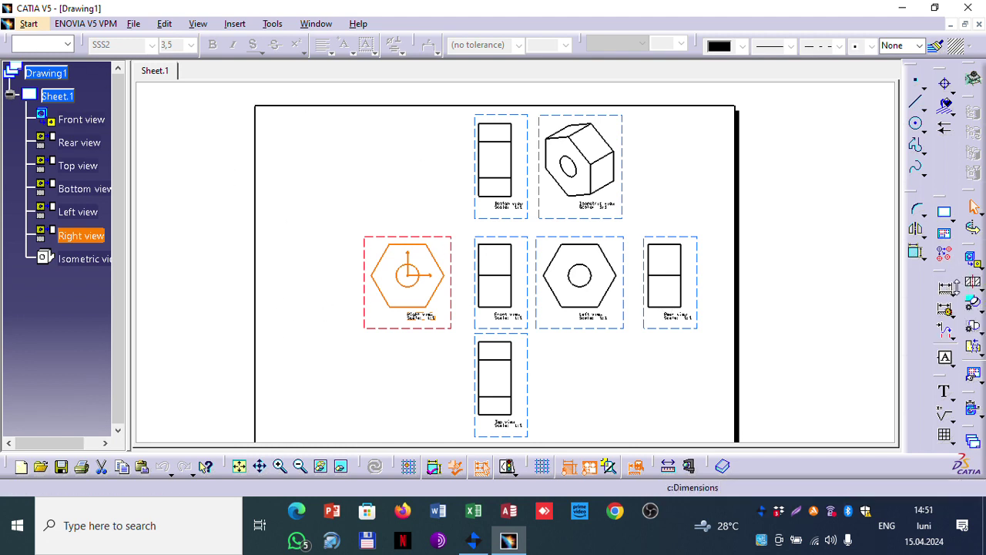
click(972, 282)
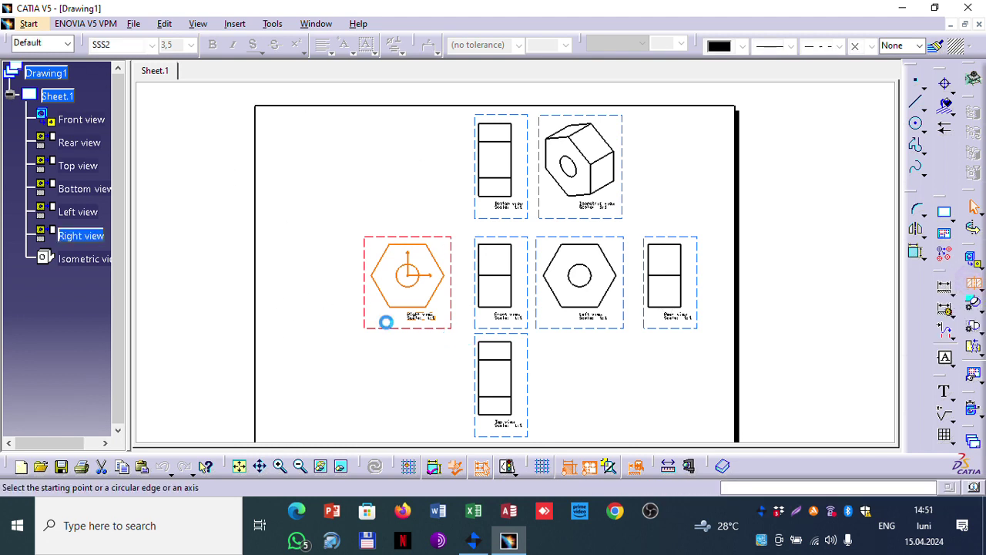
click(365, 279)
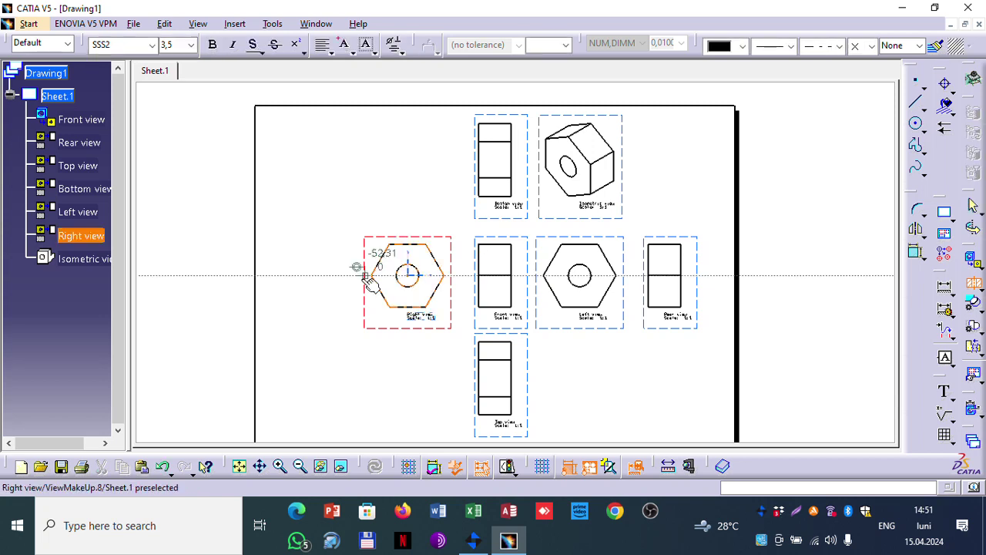
Step: Extend the cutting line across the hexagon and place section view A-A below the right view
click(451, 275)
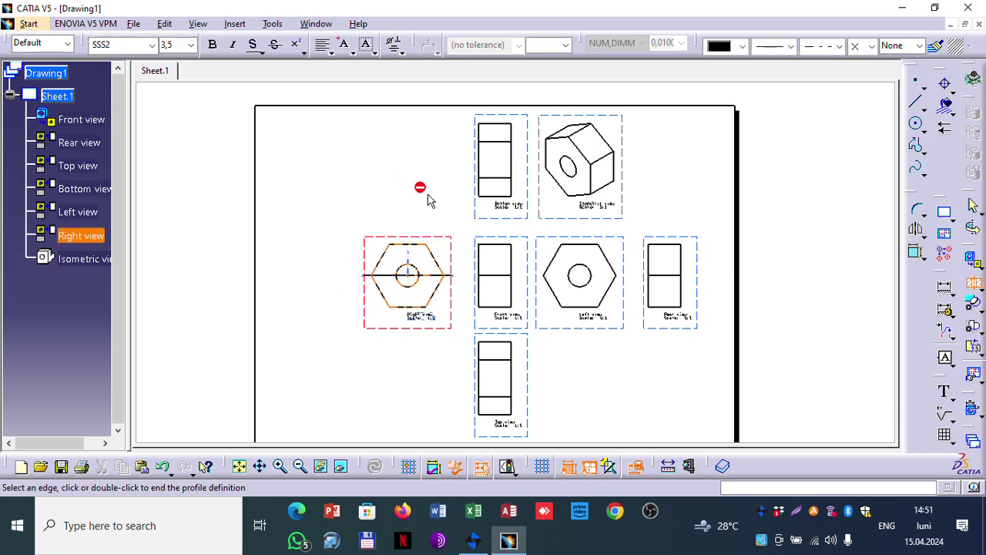
double_click(408, 169)
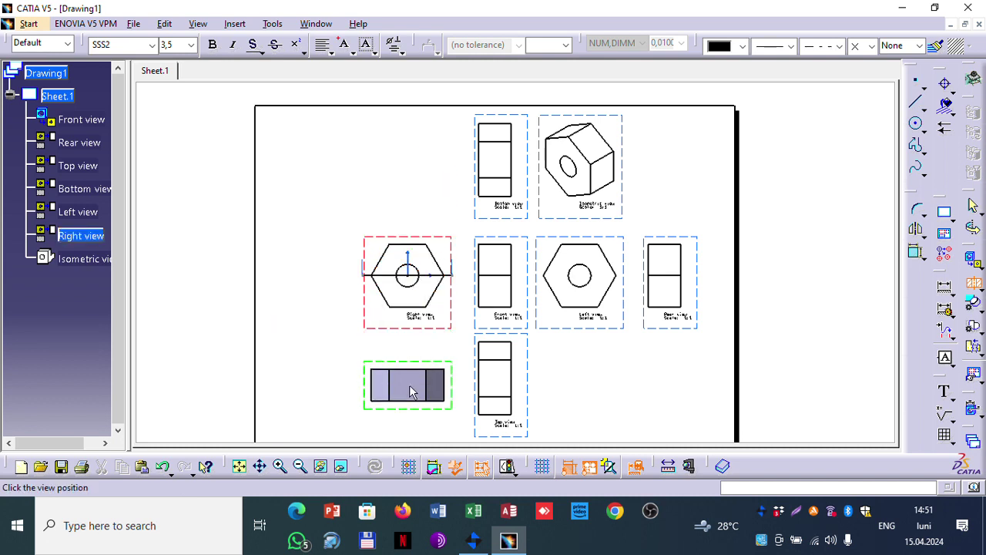
click(409, 389)
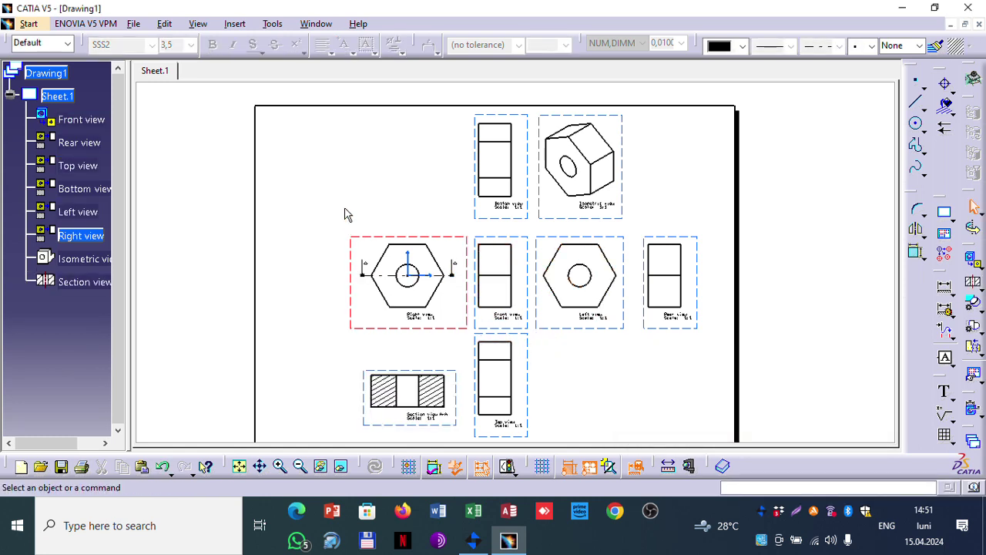
Step: Enable hidden lines, center lines, thread and axis in section view A-A's properties, then inspect it
click(382, 379)
right_click(375, 376)
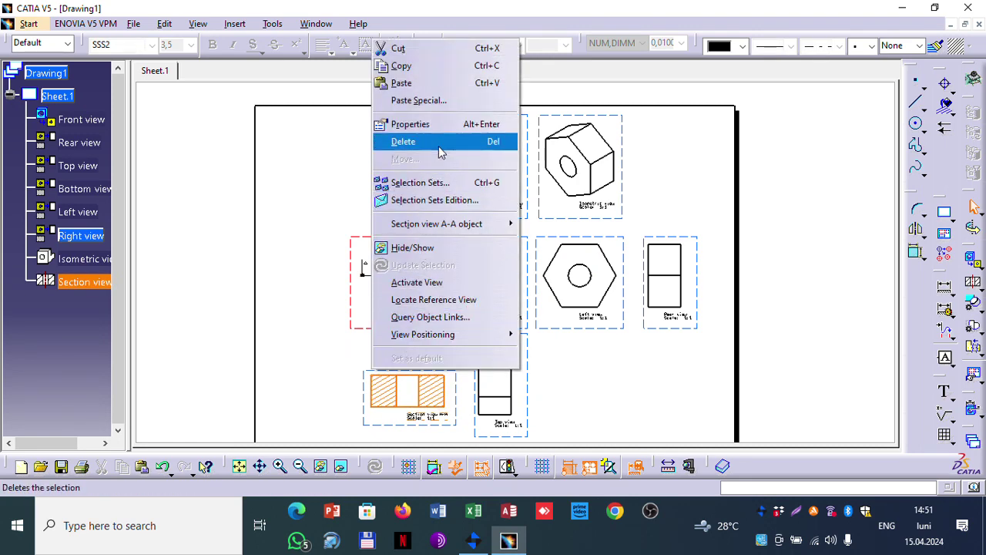
click(416, 124)
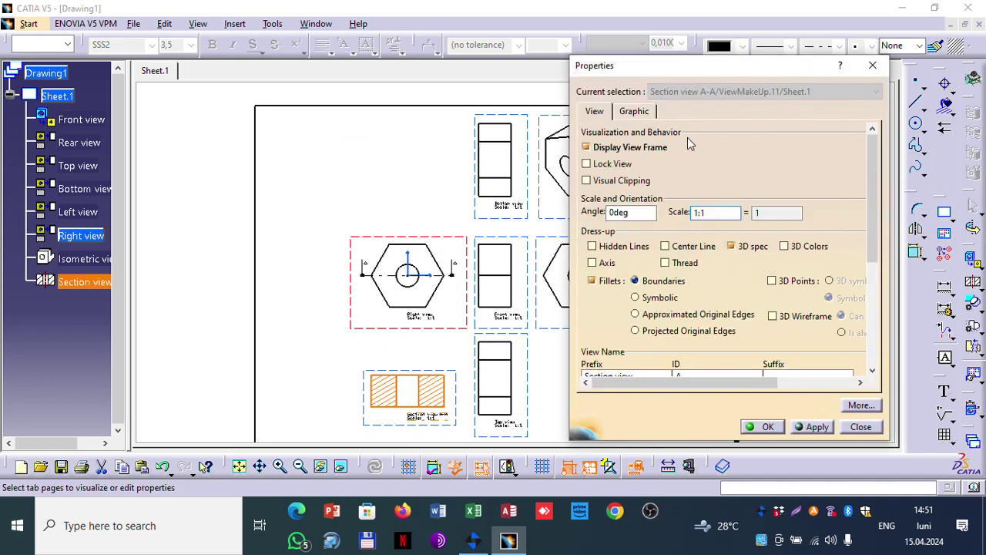
click(633, 248)
click(682, 251)
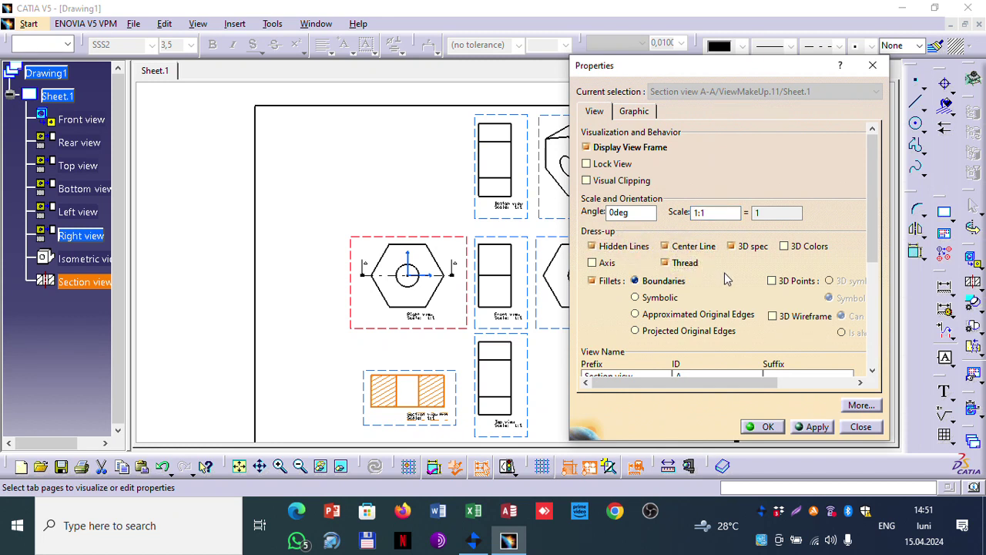
click(605, 262)
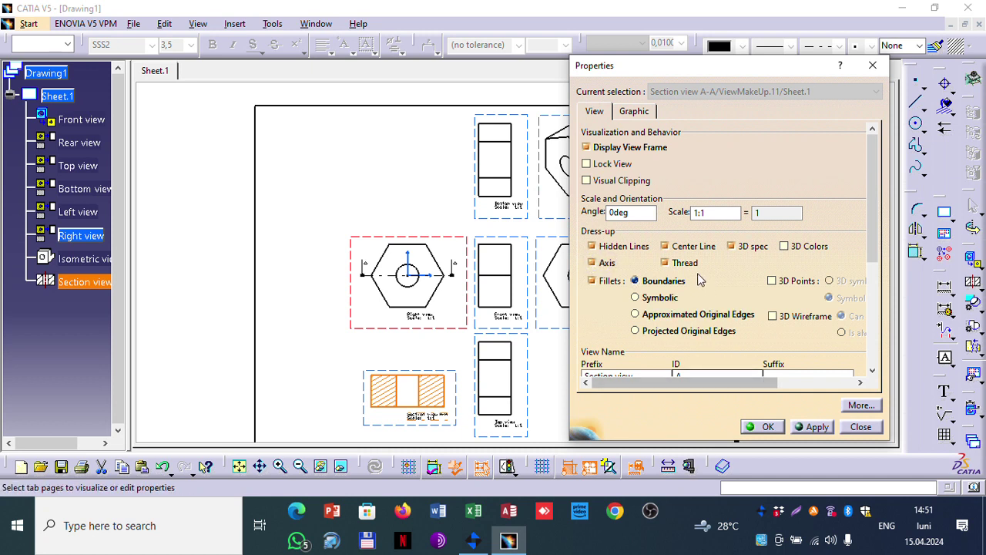
click(797, 428)
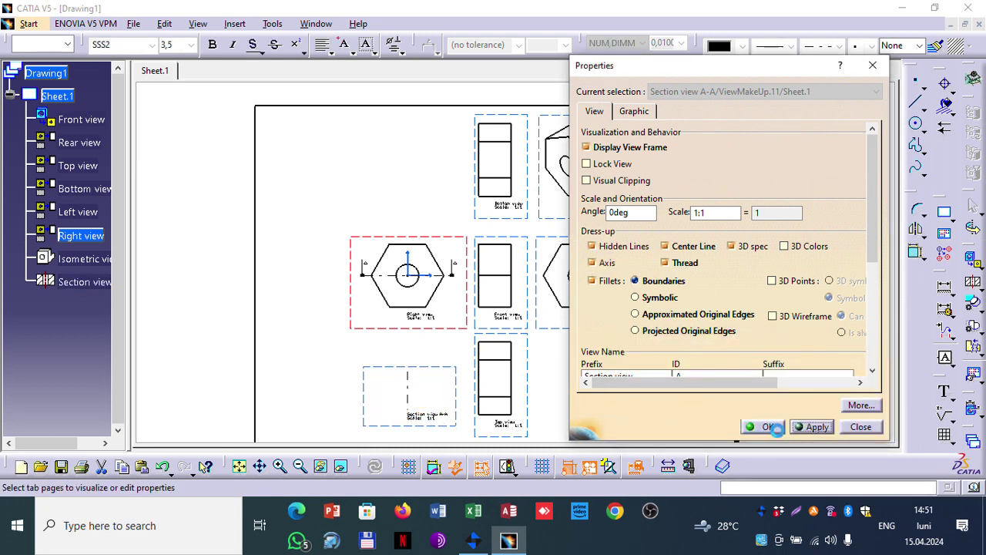
click(771, 427)
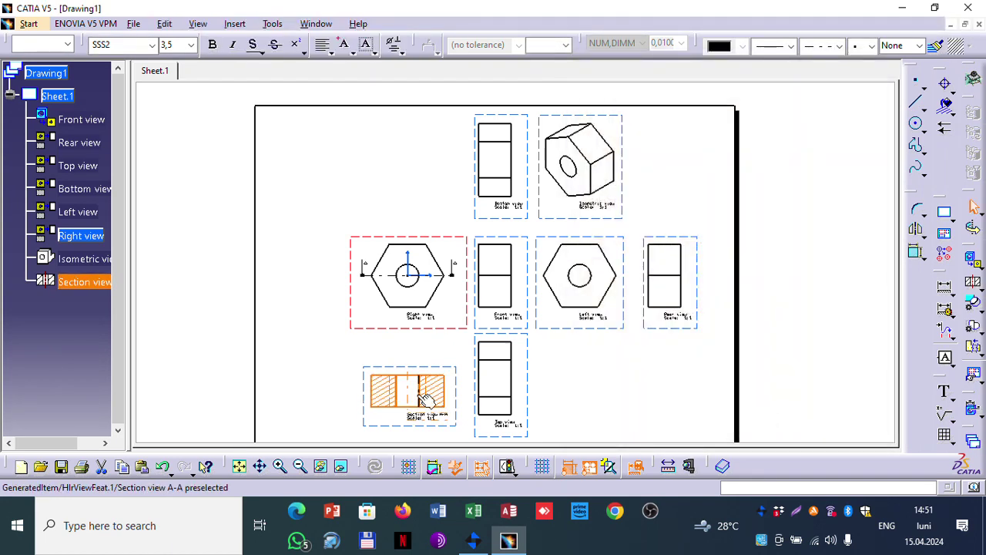
mouse_move(405, 401)
ctrl+middle_down()
mouse_move(392, 332)
mouse_move(341, 321)
mouse_move(405, 215)
ctrl+middle_up()
mouse_move(307, 324)
ctrl+middle_down()
mouse_move(315, 279)
mouse_move(234, 293)
mouse_move(393, 216)
mouse_move(677, 177)
ctrl+middle_up()
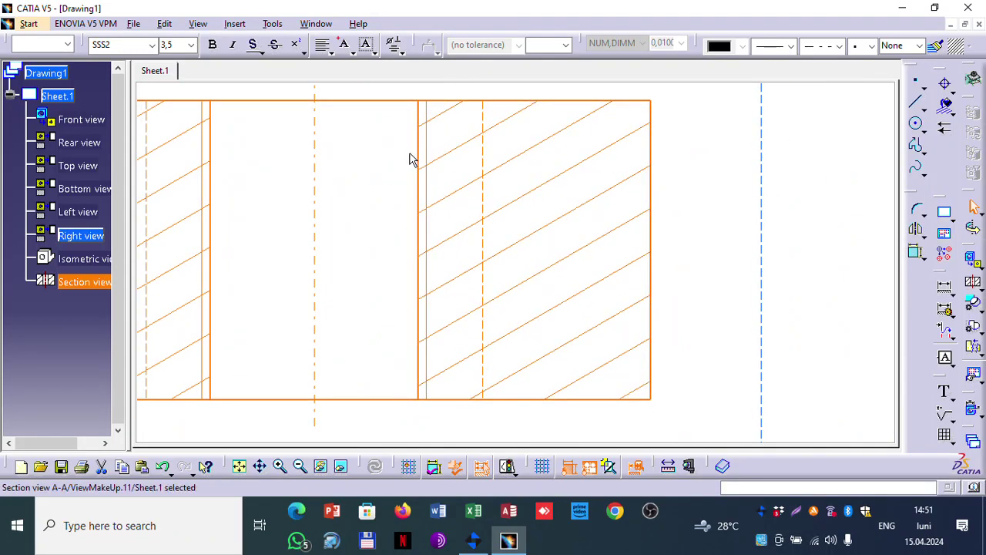
ctrl+middle_drag(392, 165, 362, 270)
mouse_move(582, 230)
ctrl+middle_down()
mouse_move(616, 211)
mouse_move(516, 335)
mouse_move(747, 205)
mouse_move(681, 269)
mouse_move(803, 224)
ctrl+middle_up()
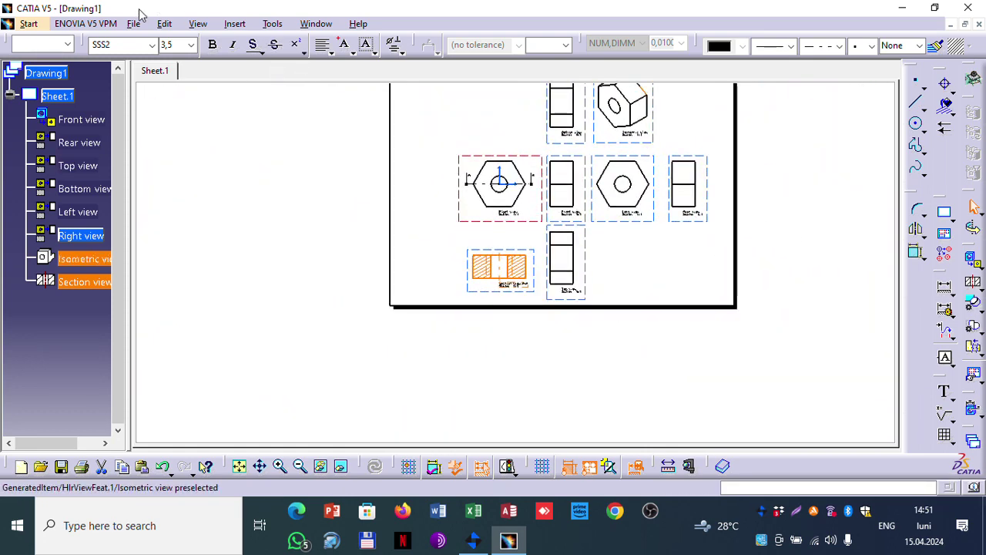
Step: Switch to the pin.CATPart window and start a new drawing in the Drafting workbench
click(316, 24)
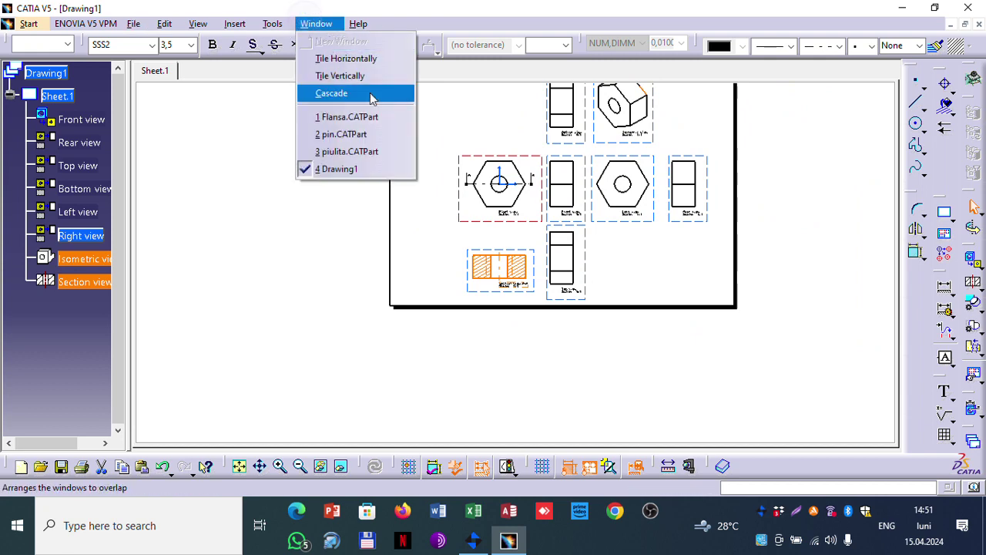
click(359, 137)
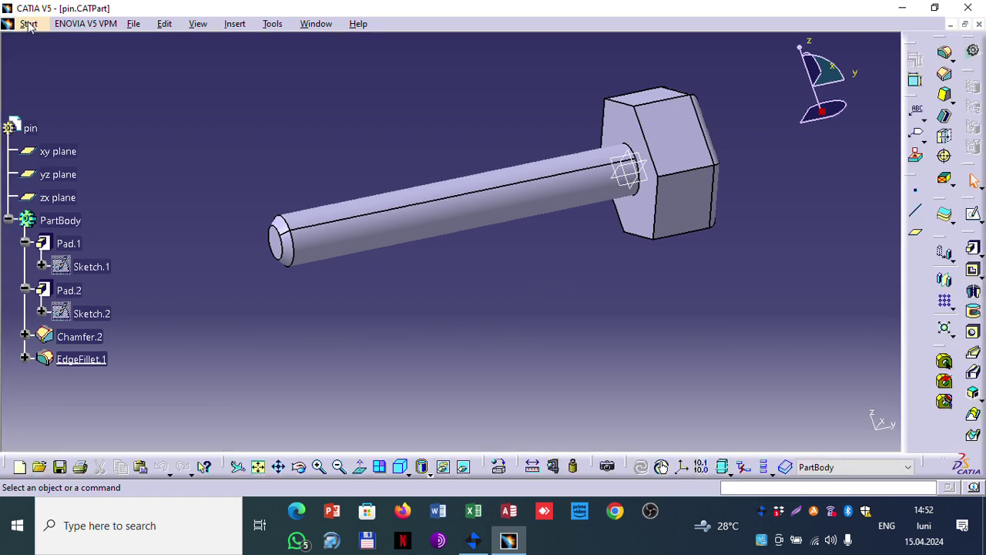
click(29, 24)
mouse_move(137, 41)
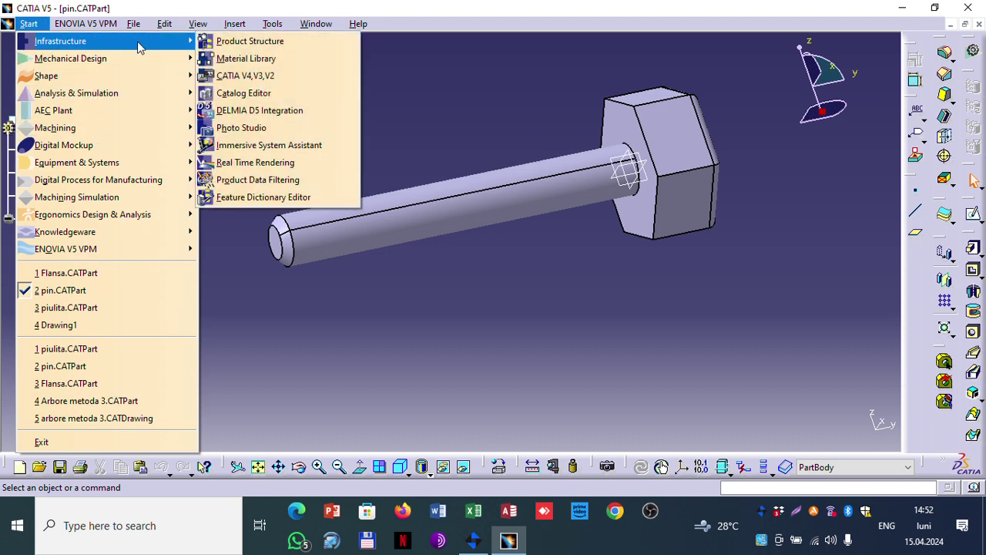
mouse_move(135, 60)
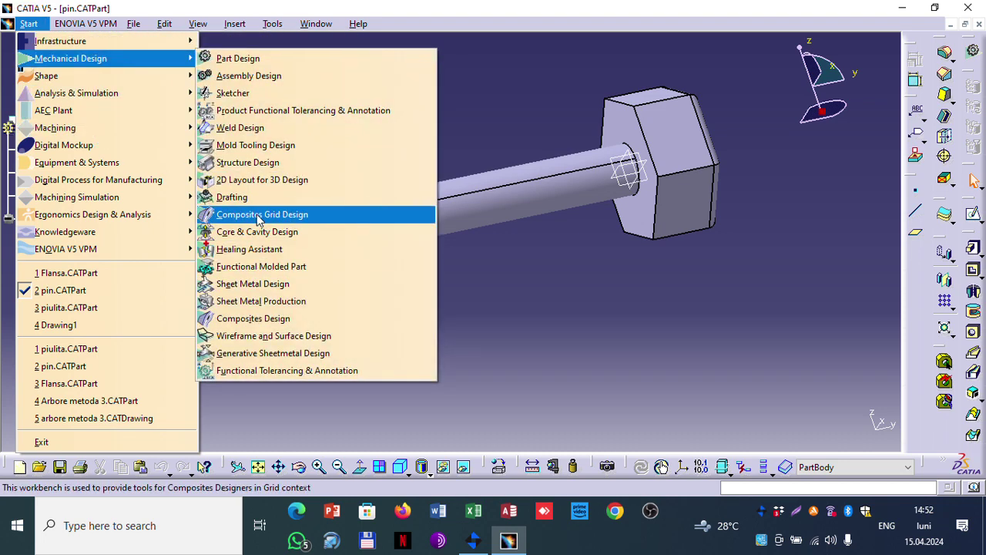
click(255, 197)
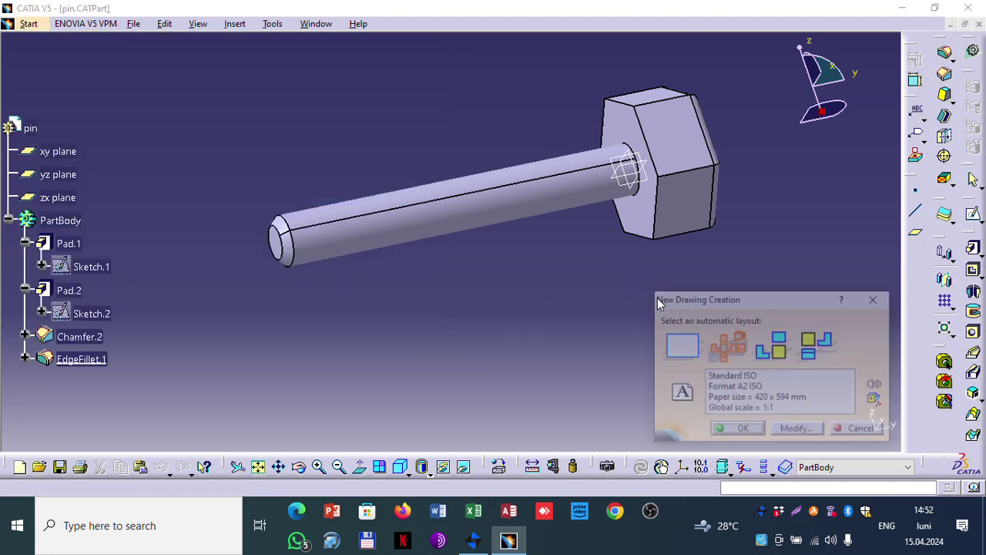
Step: Create Drawing2 using the all-views layout: front, rear, top, bottom, left, right and isometric
click(749, 429)
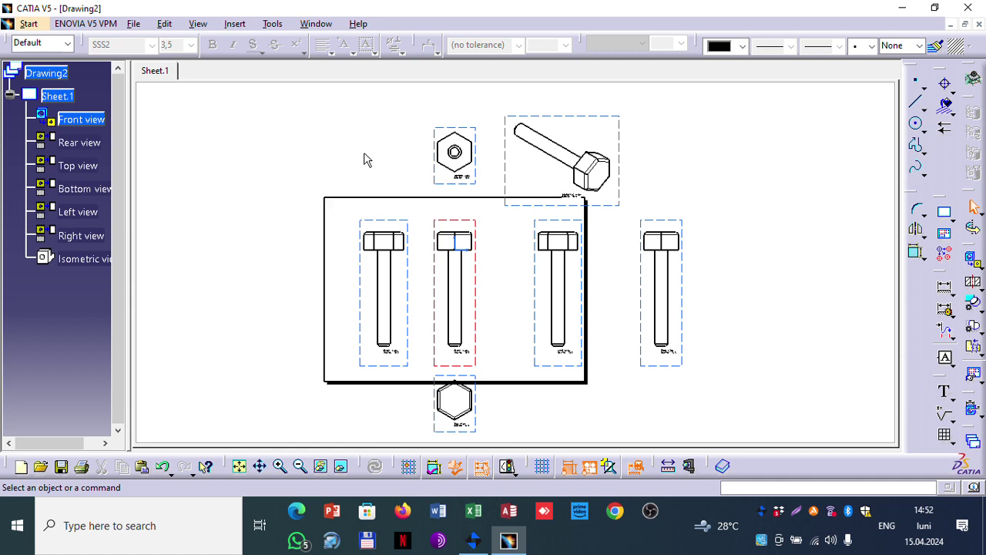
right_click(59, 96)
click(280, 155)
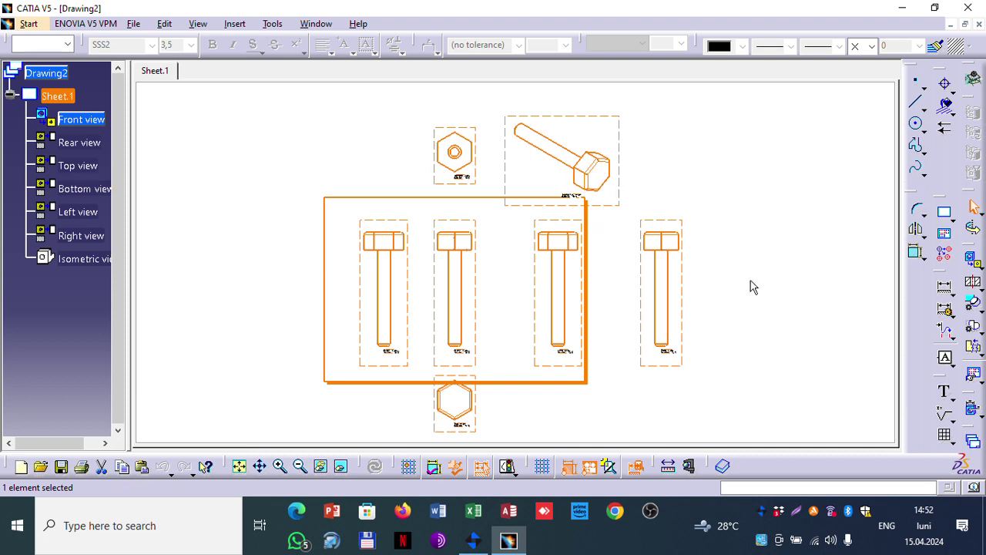
click(470, 219)
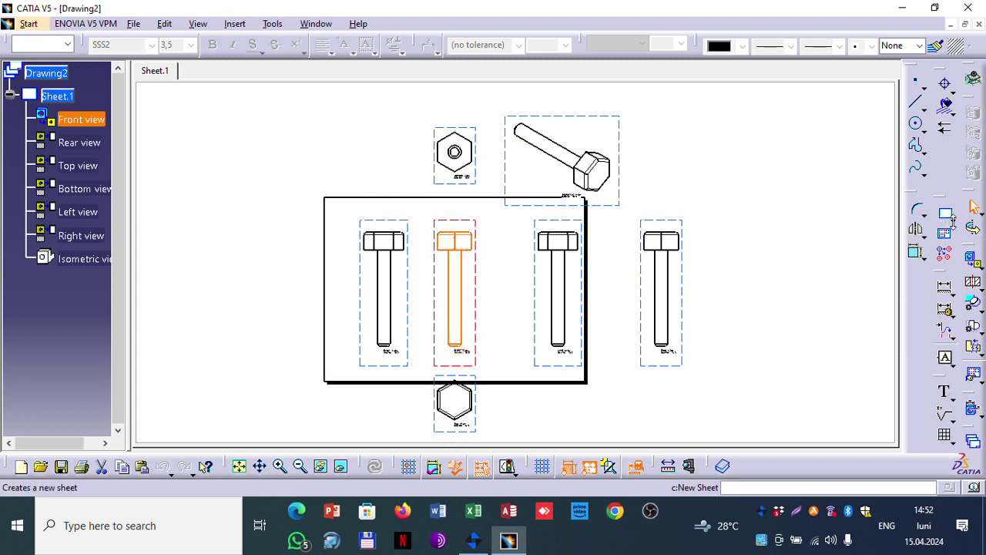
click(953, 220)
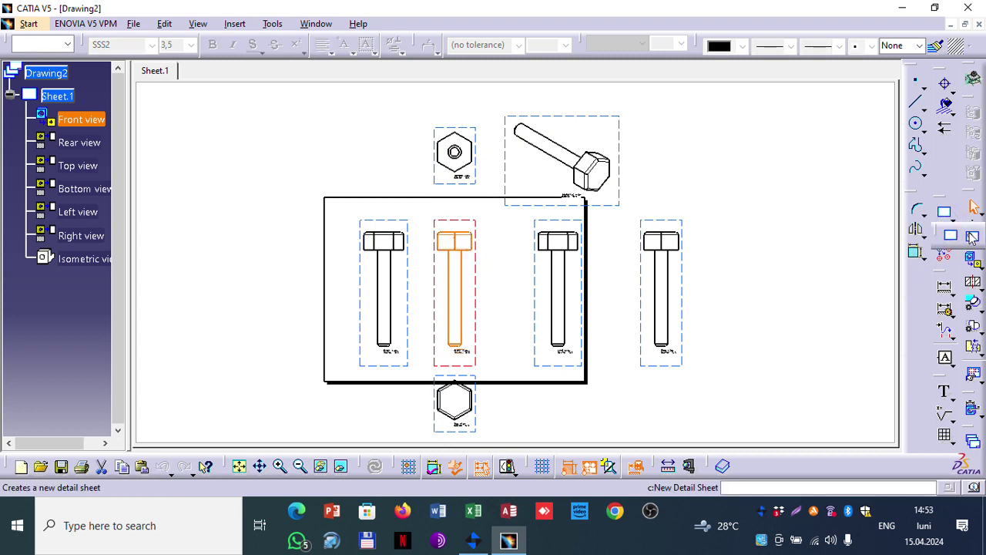
click(342, 203)
click(338, 216)
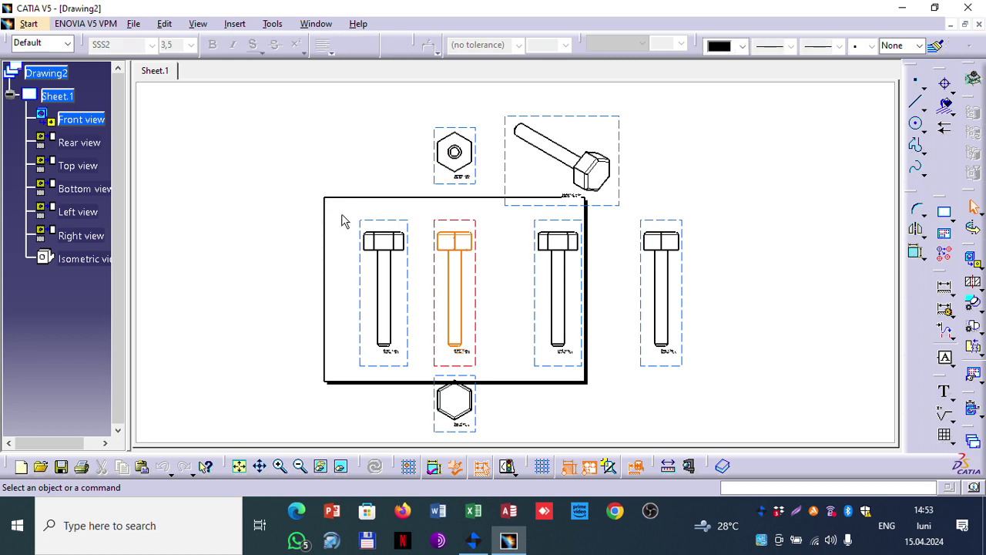
right_click(436, 225)
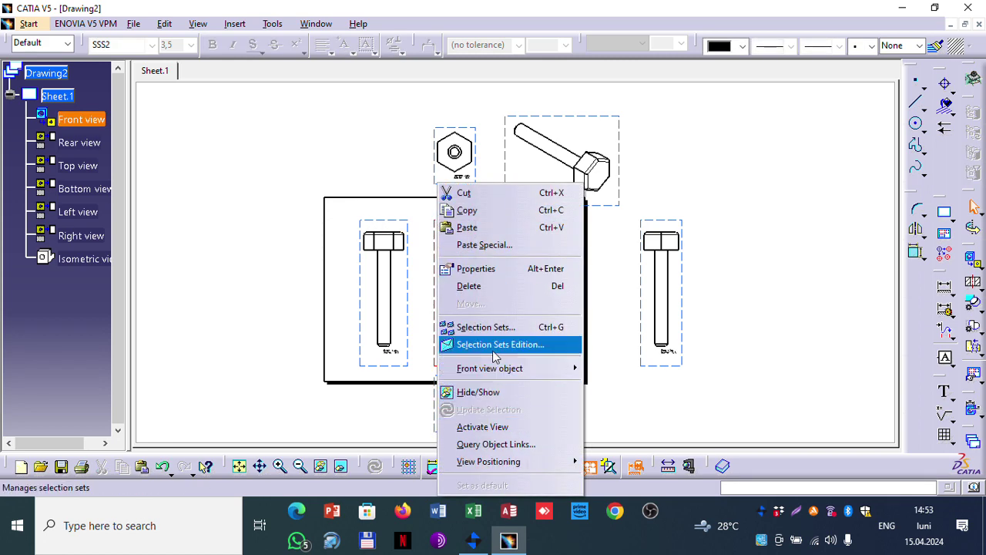
click(482, 268)
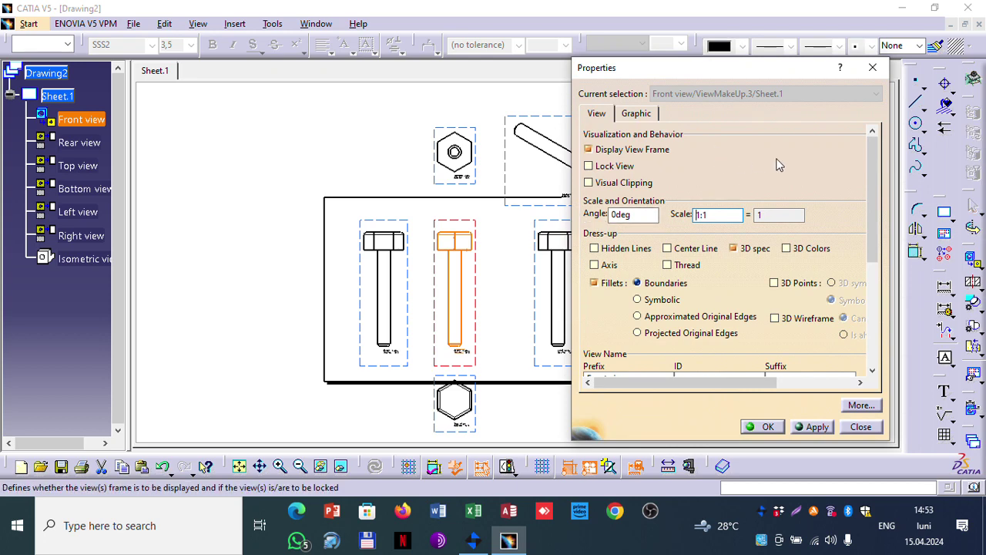
drag(865, 174, 879, 316)
click(871, 185)
click(636, 113)
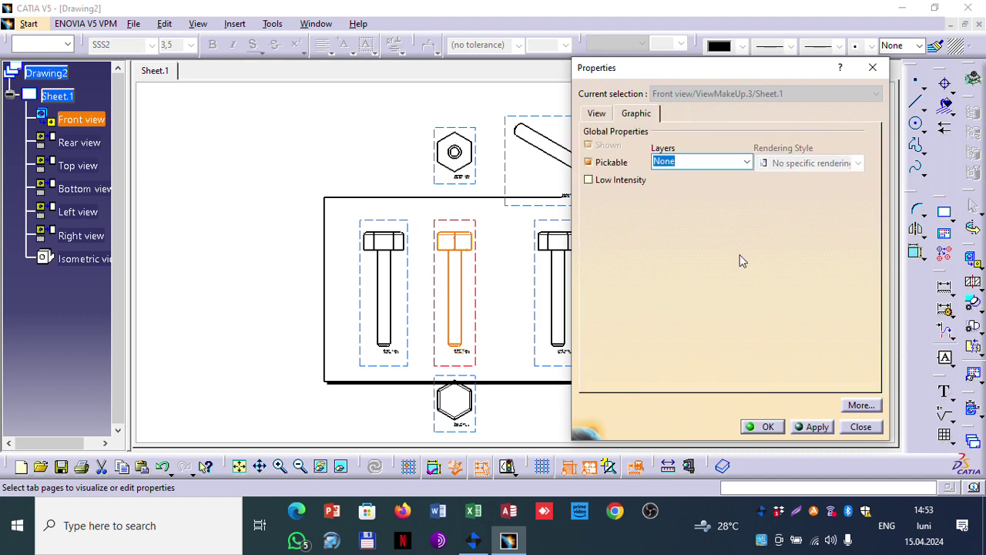
click(857, 426)
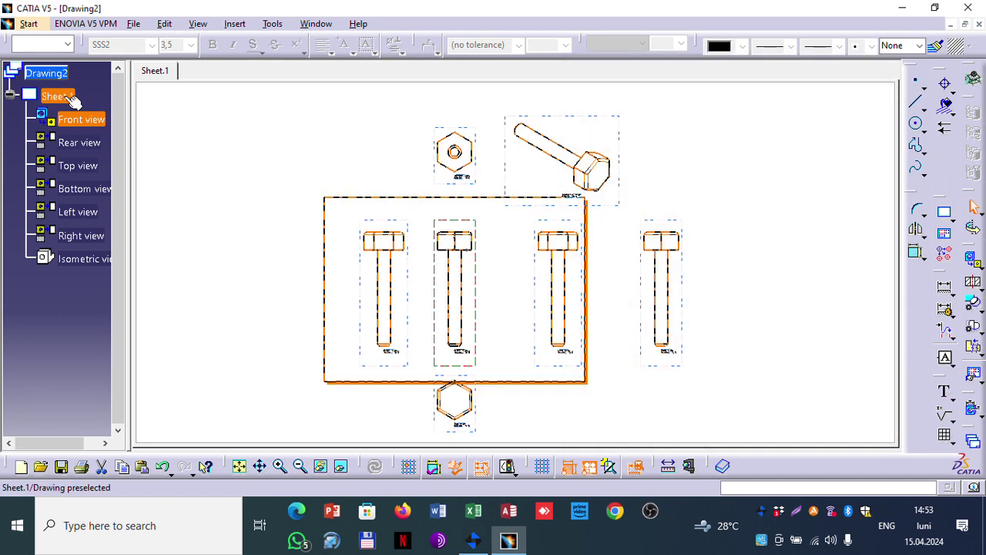
right_click(66, 99)
click(106, 217)
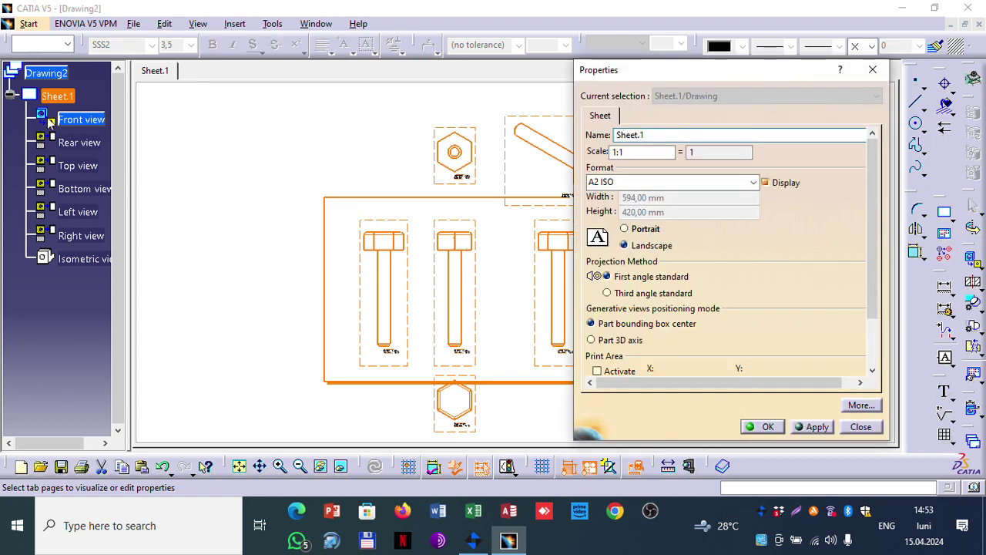
click(753, 182)
click(661, 199)
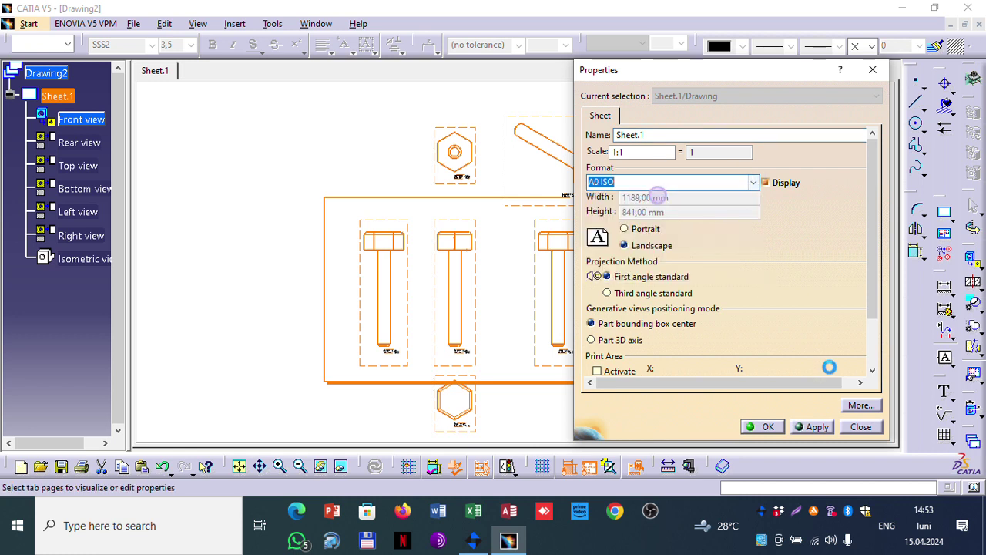
click(813, 426)
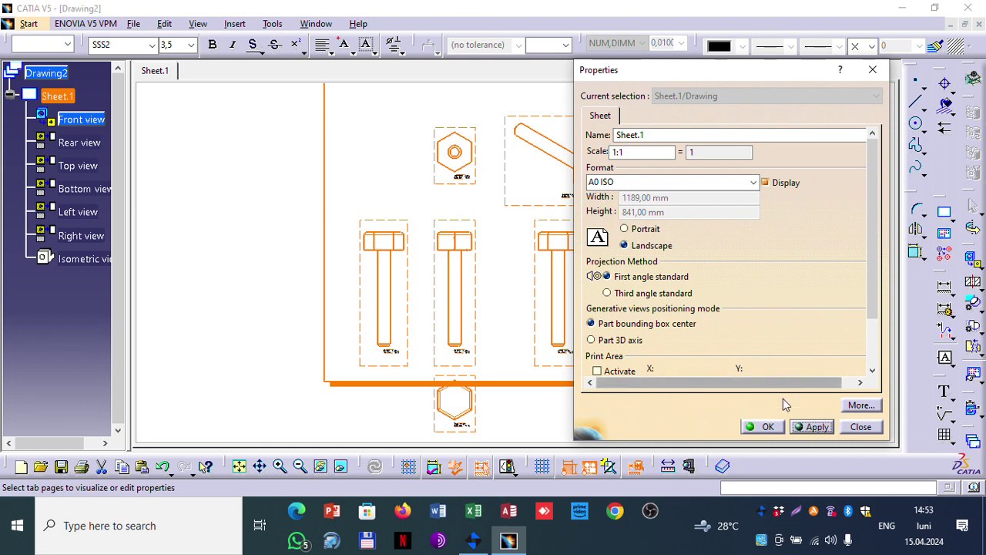
click(761, 426)
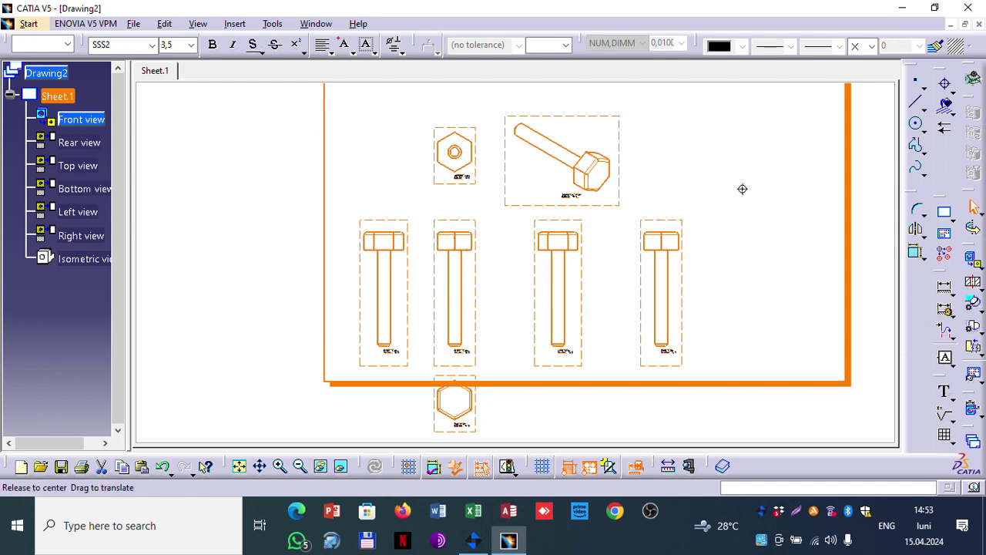
middle_drag(742, 189, 680, 244)
click(398, 274)
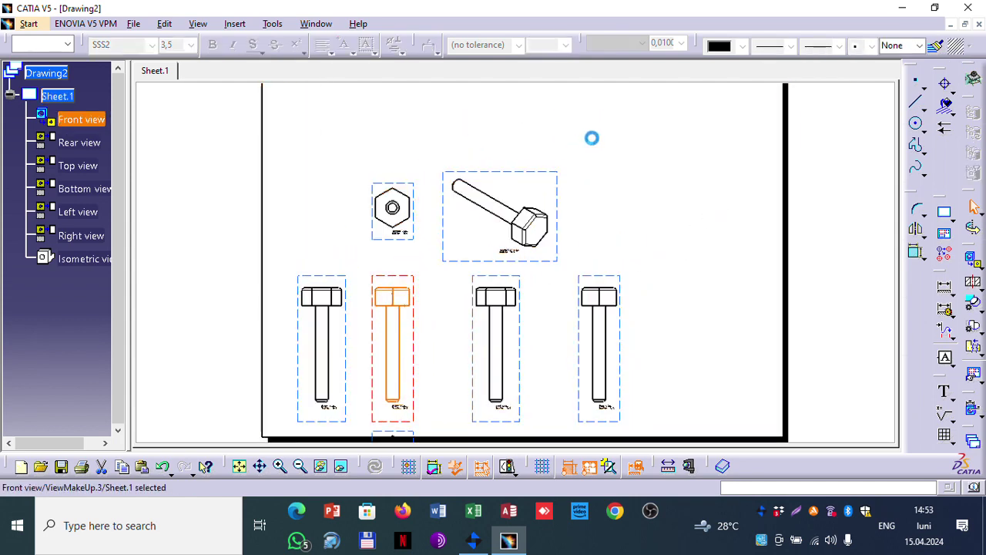
drag(400, 278, 423, 184)
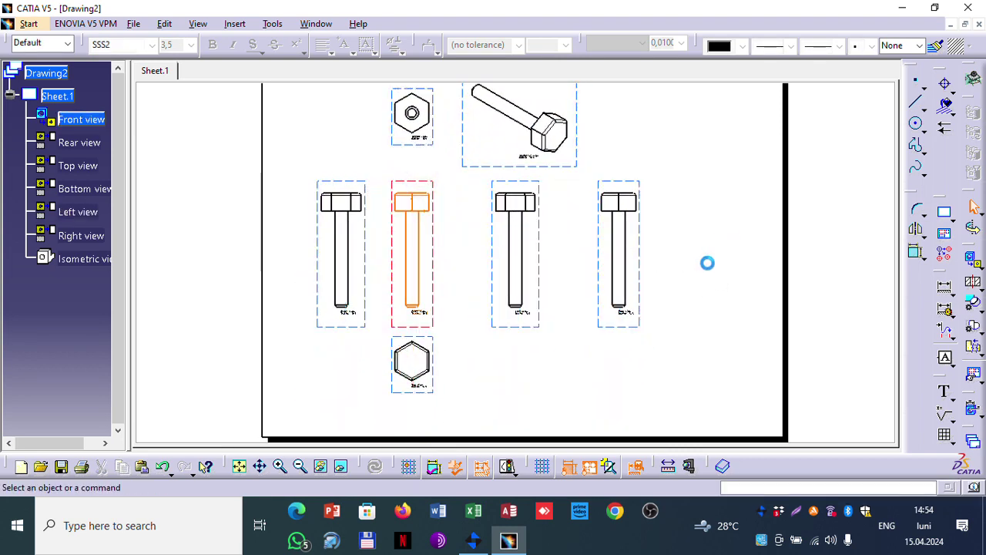
click(60, 97)
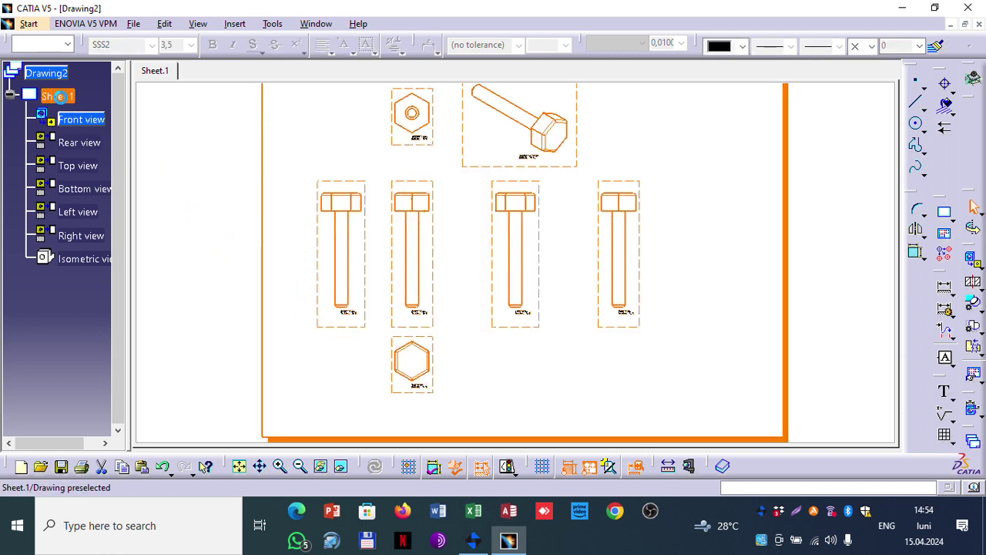
right_click(60, 97)
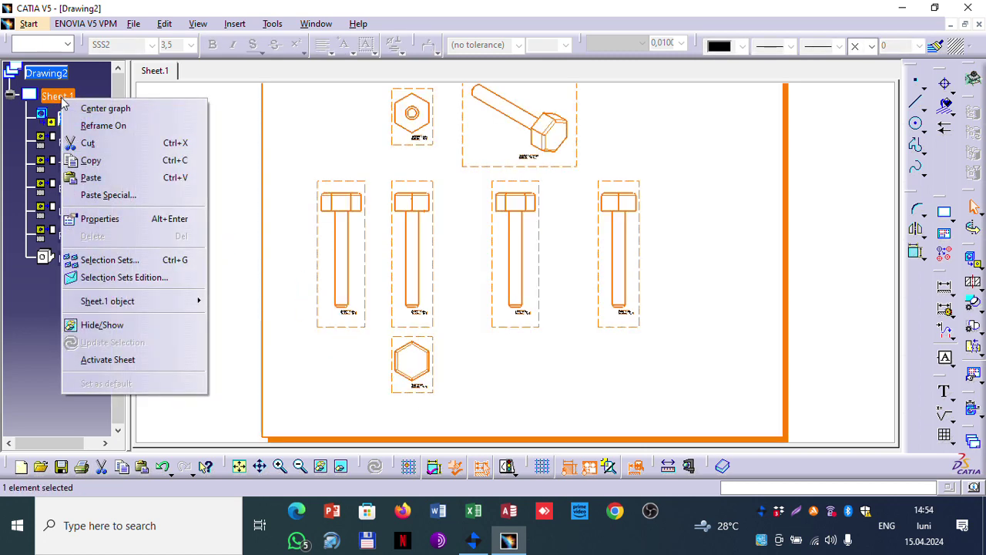
click(131, 224)
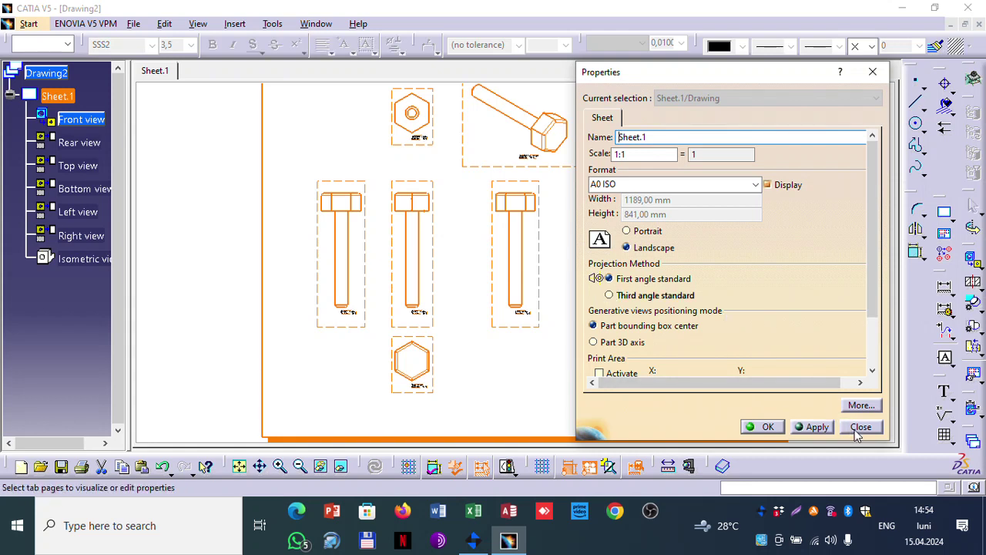
click(859, 427)
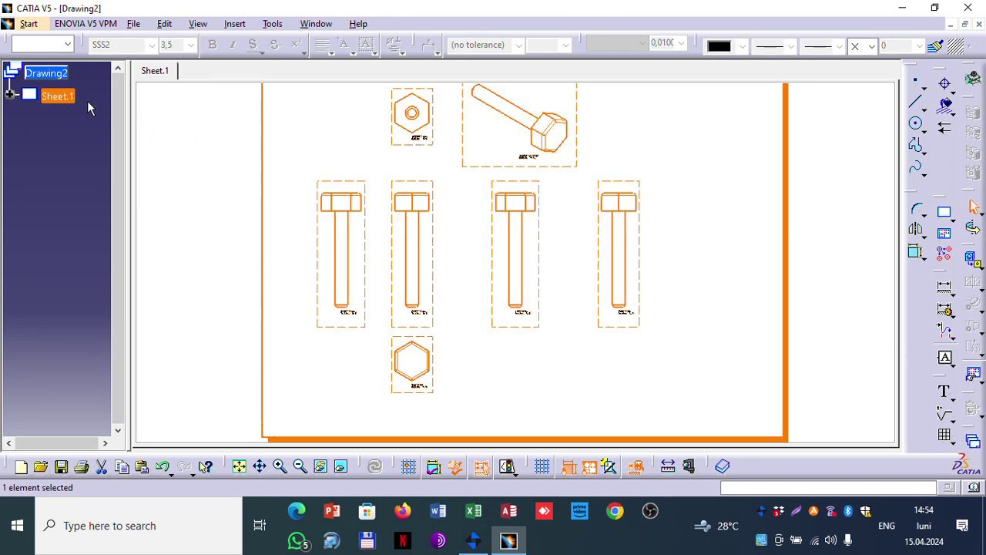
Step: Activate Sheet.1 and expand its tree node to list the views
right_click(60, 95)
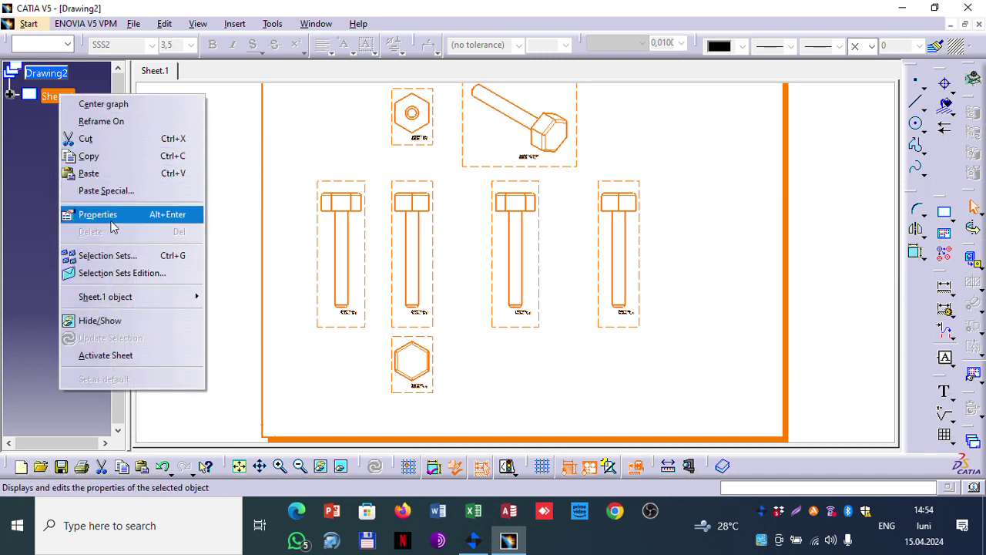
click(125, 354)
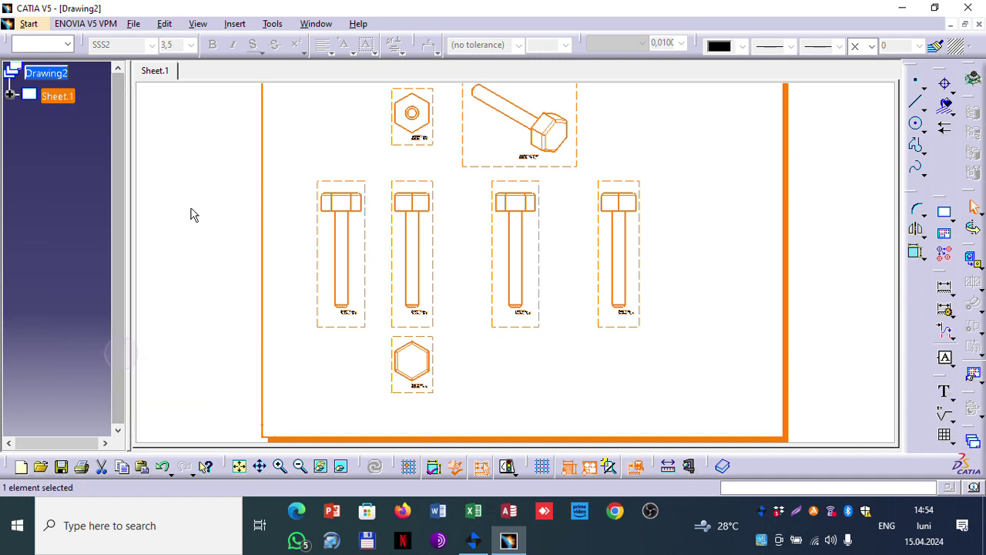
click(10, 94)
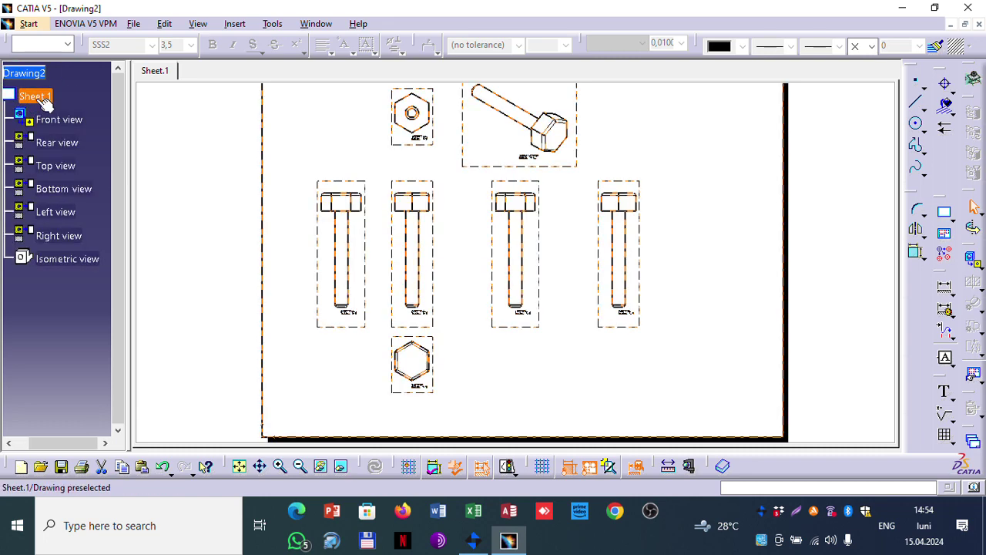
Step: Start inserting an embedded object via Insert > Object, then cancel it
right_click(38, 100)
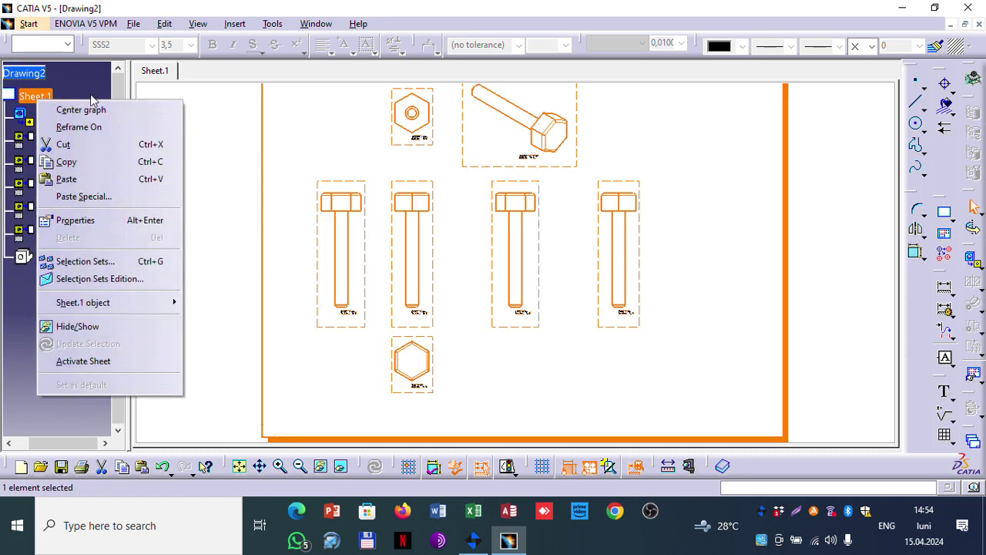
click(234, 24)
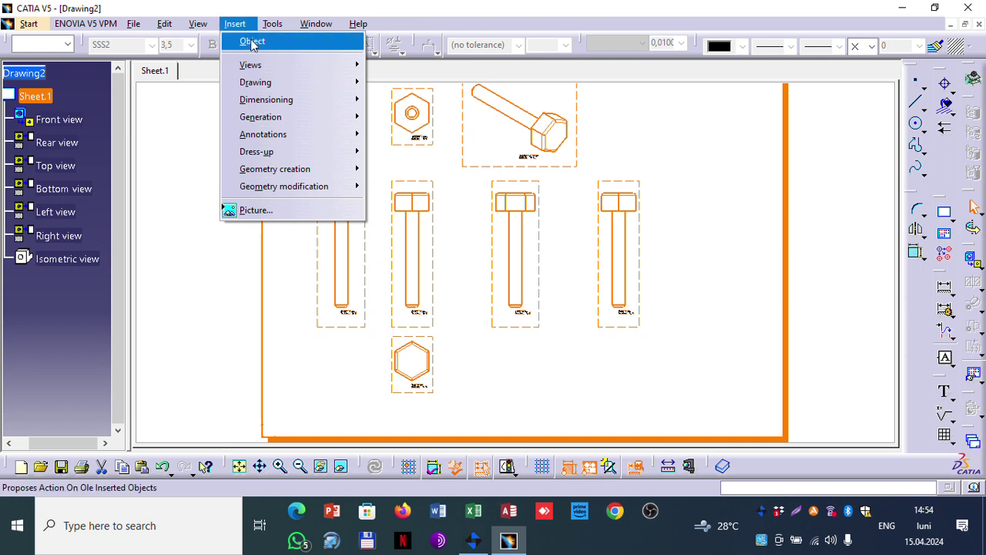
click(266, 44)
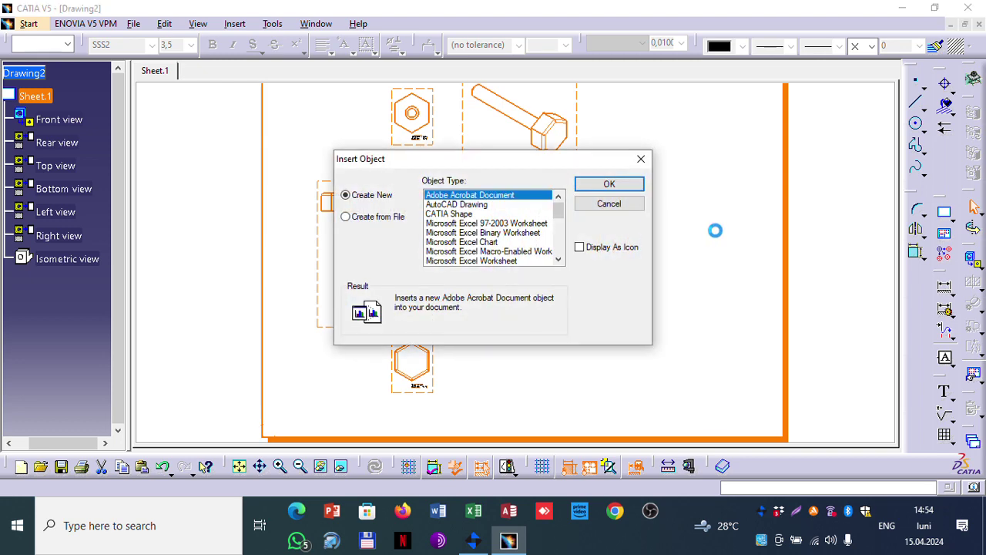
click(610, 205)
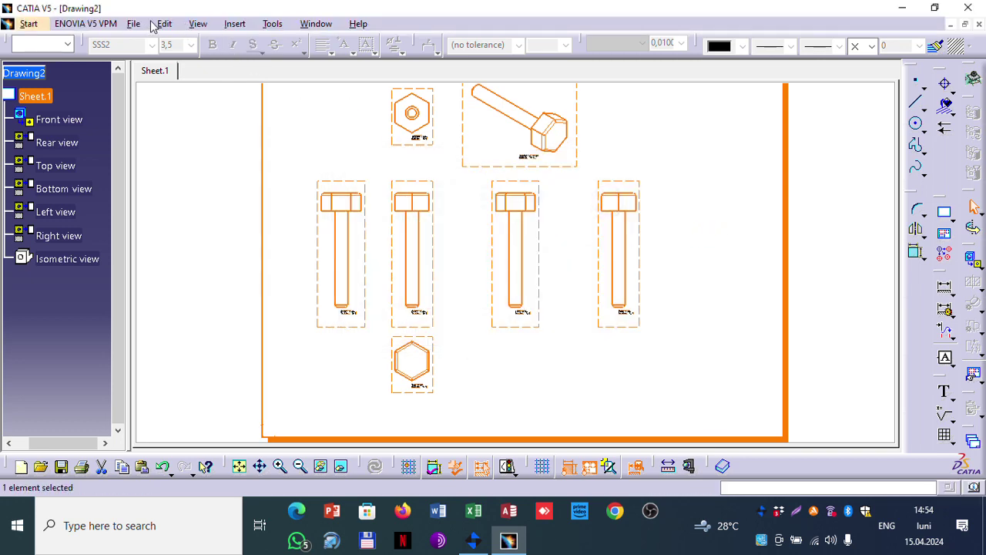
click(197, 23)
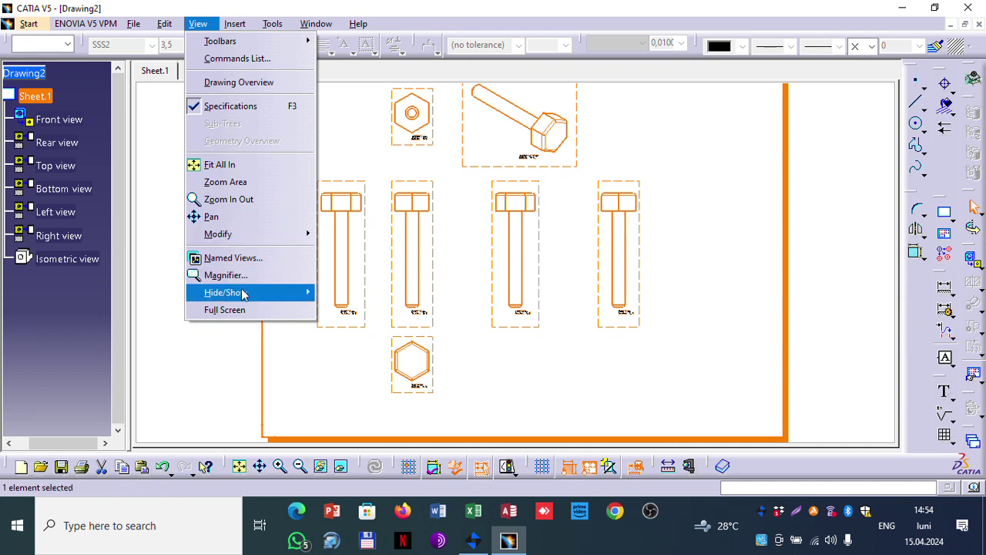
Step: Switch Sheet.1 into sheet background editing, greying out the pin views
mouse_move(243, 295)
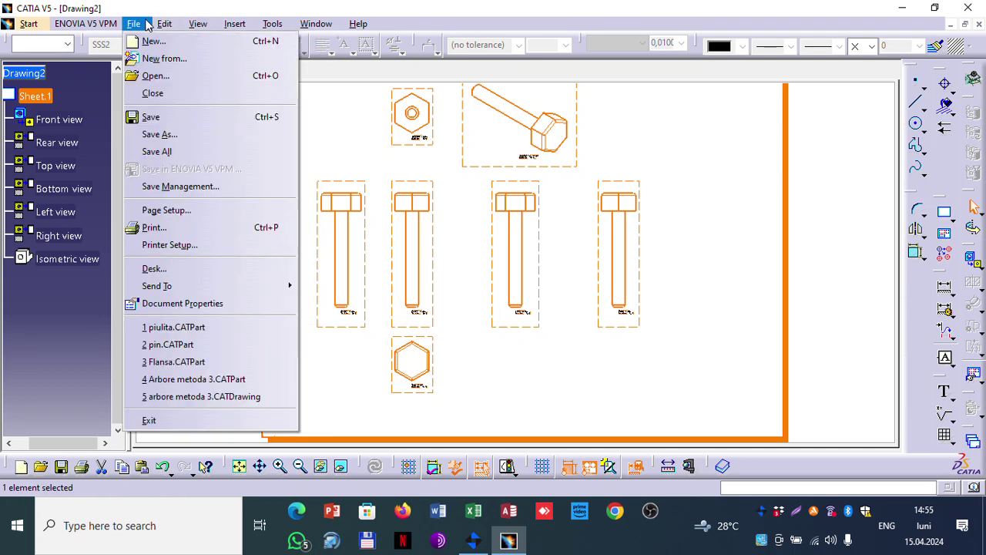
mouse_move(164, 24)
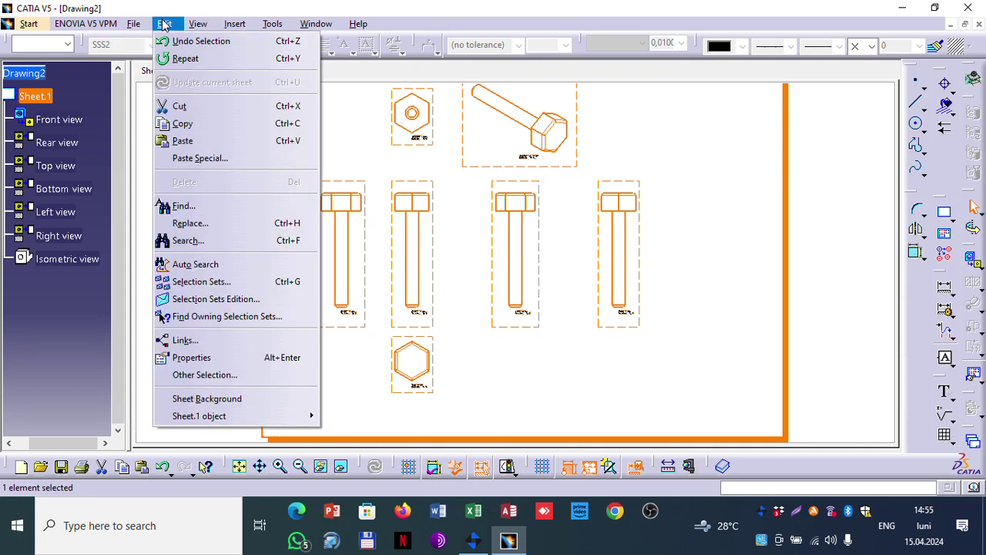
click(230, 402)
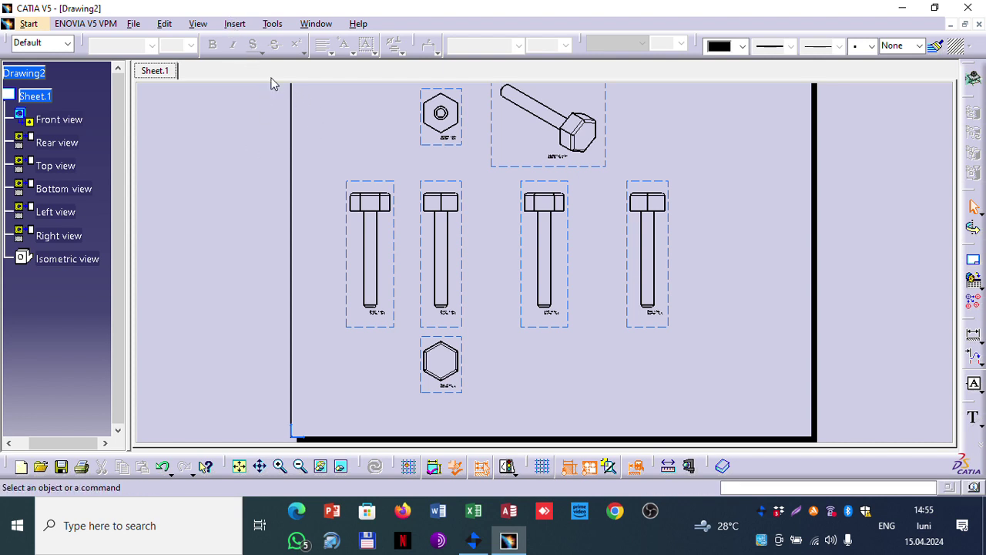
click(232, 25)
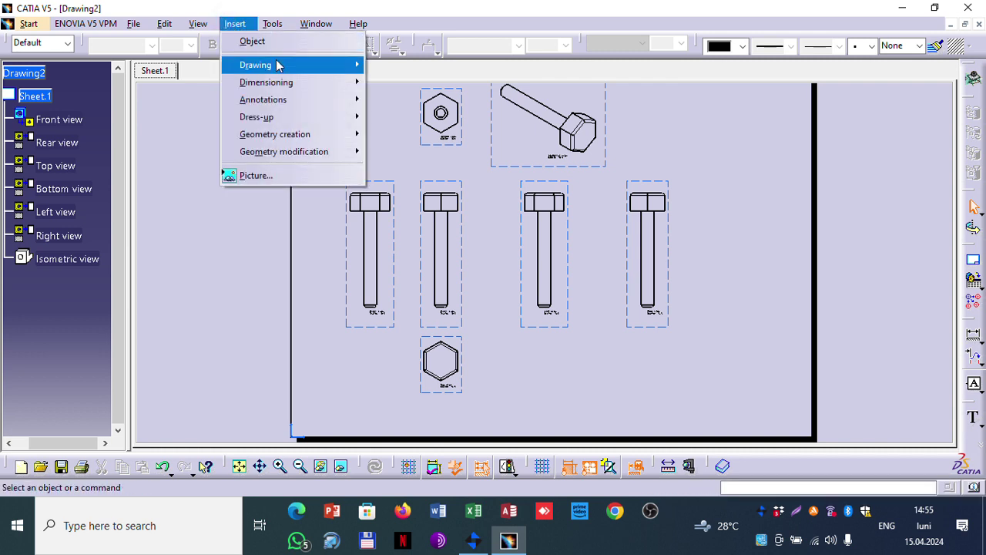
Step: Insert a frame and title block using Drawing Titleblock Sample 2 with action Create
mouse_move(279, 65)
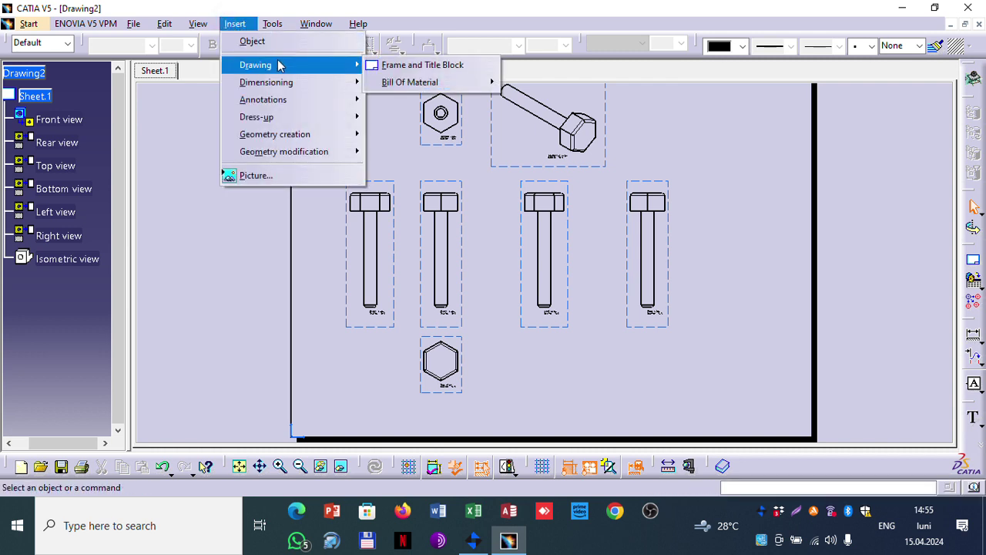
click(421, 68)
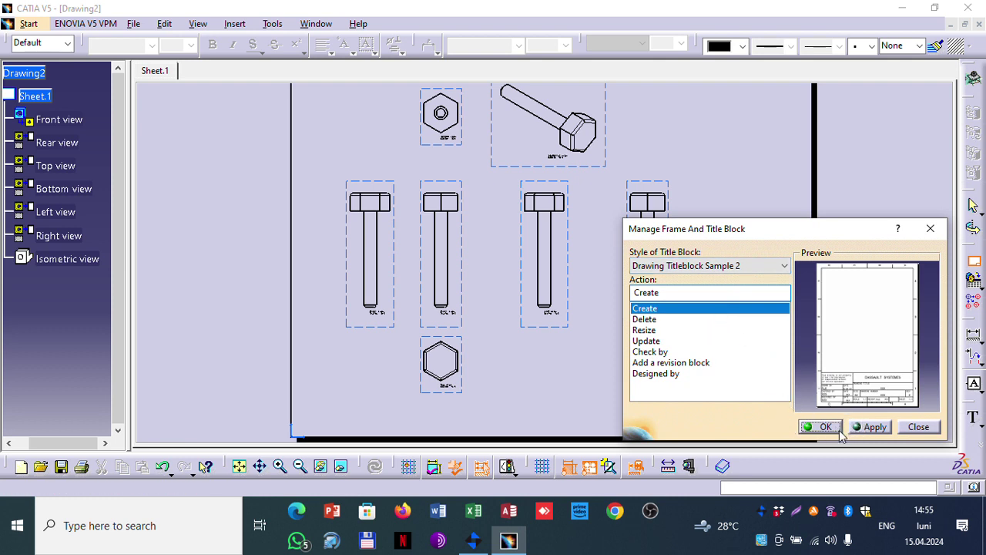
click(782, 265)
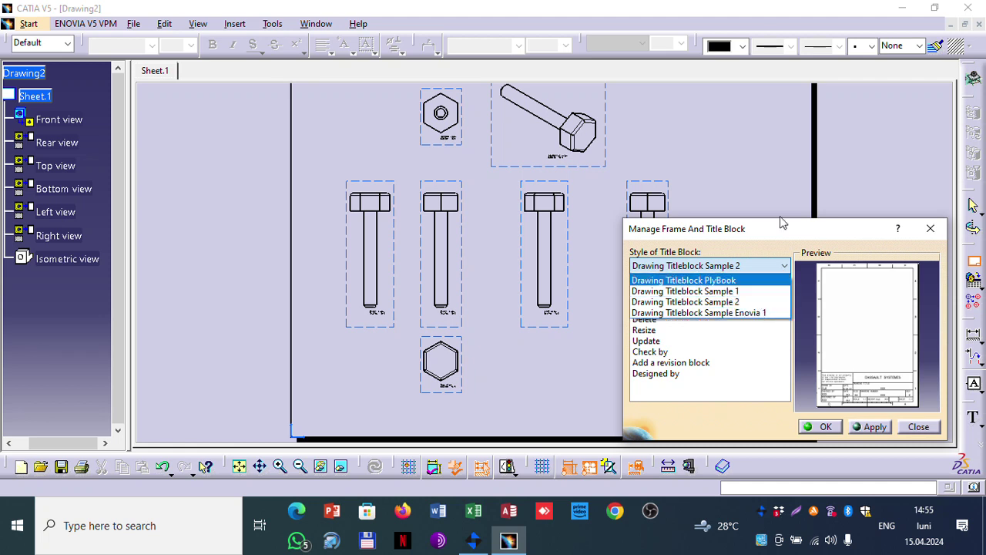
click(782, 239)
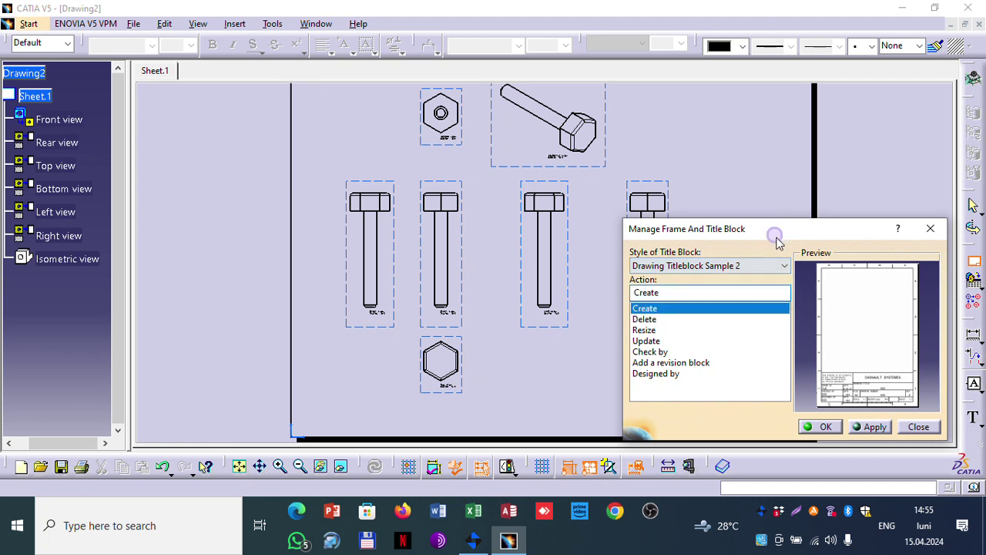
click(822, 426)
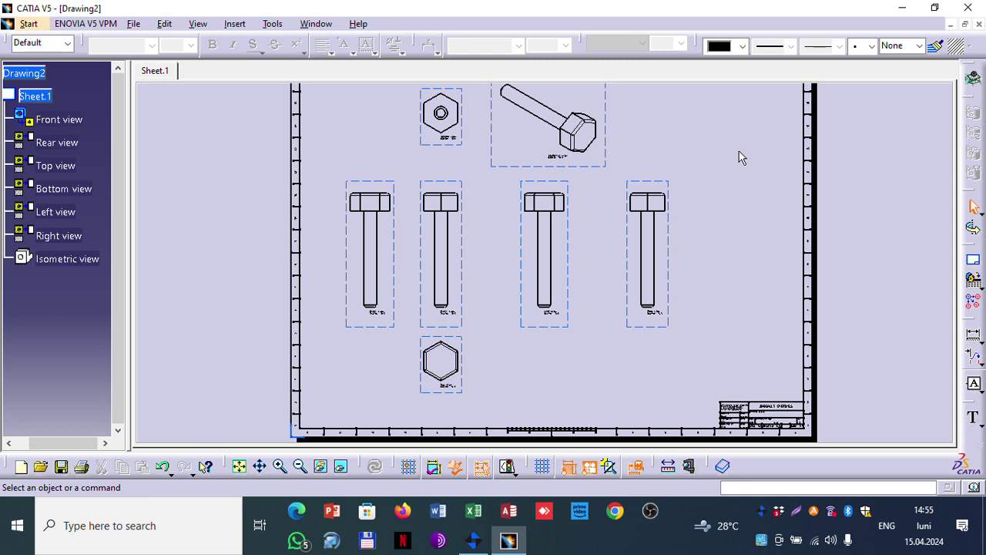
mouse_move(770, 416)
middle_down()
mouse_move(766, 226)
mouse_move(675, 253)
mouse_move(799, 331)
mouse_move(792, 307)
mouse_move(563, 168)
middle_up()
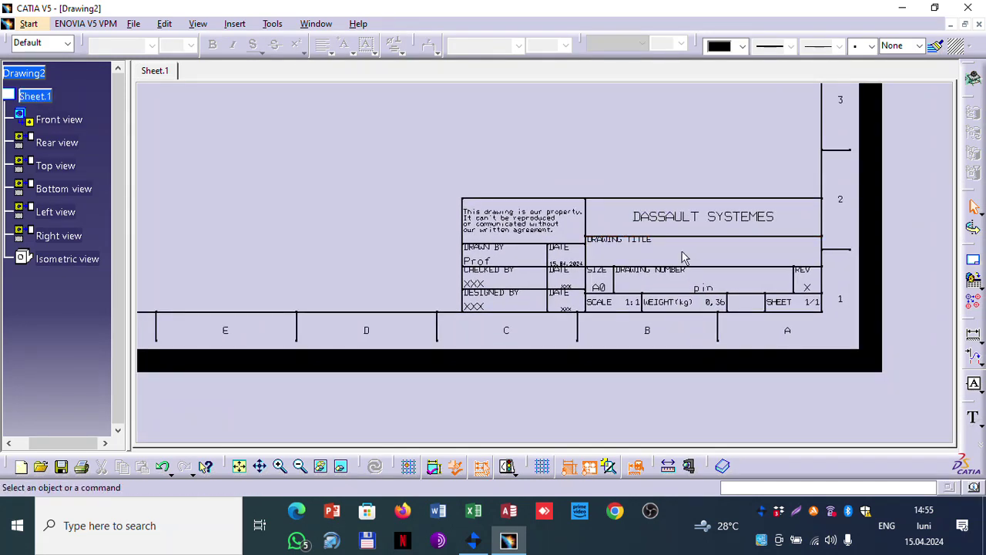
Step: Change the title block's company name to 'Universitatea Transilvania Brasov'
middle_drag(682, 255, 725, 249)
double_click(726, 195)
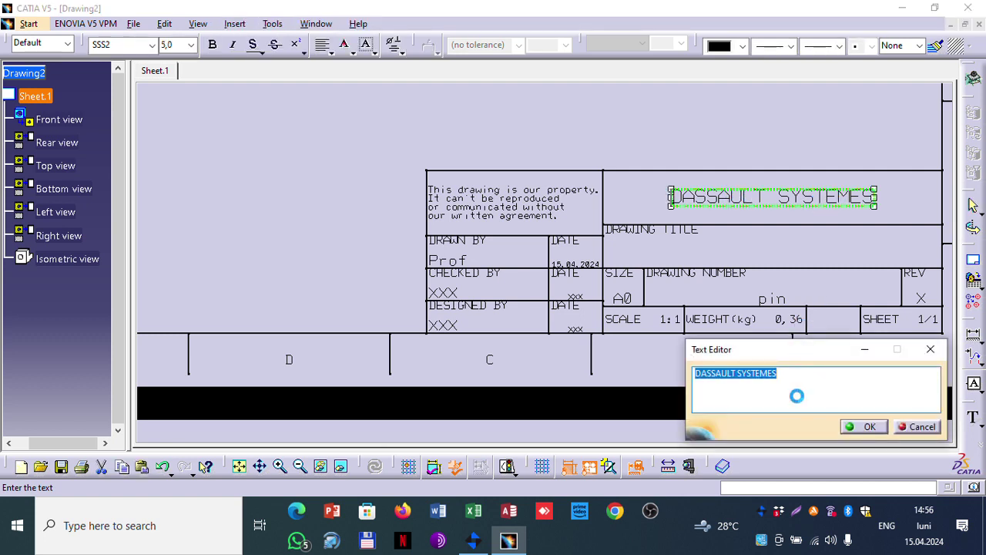
text(Univ)
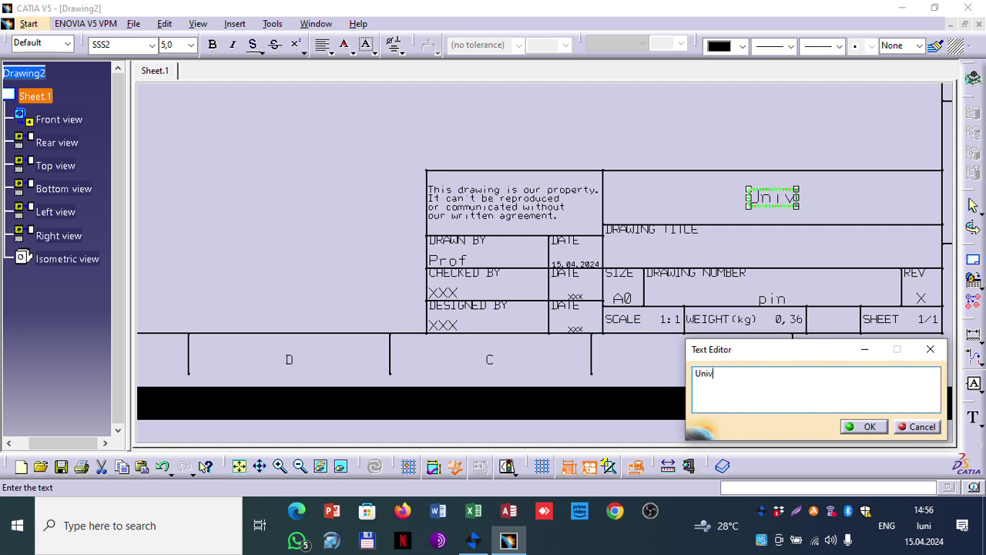
text(ersitatea trans)
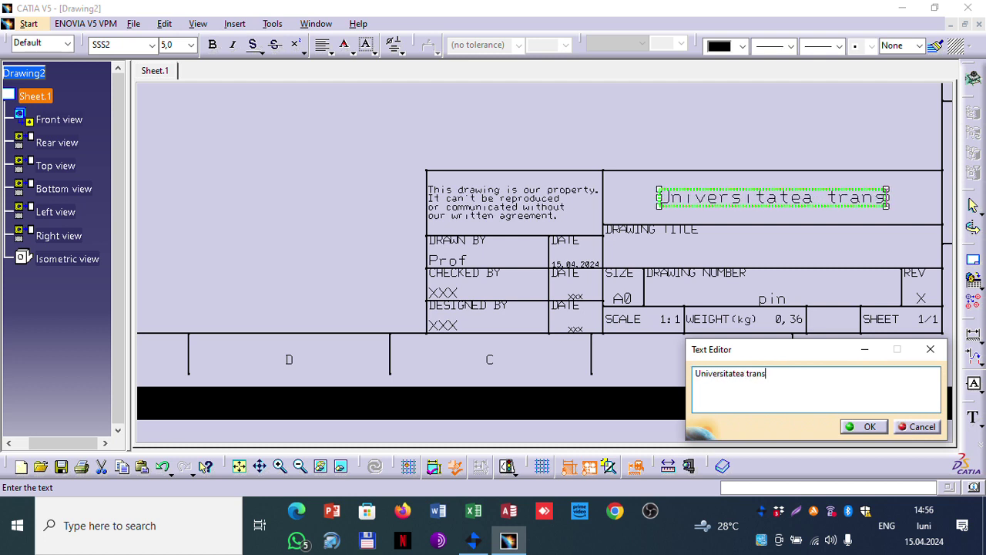
text(ilvania )
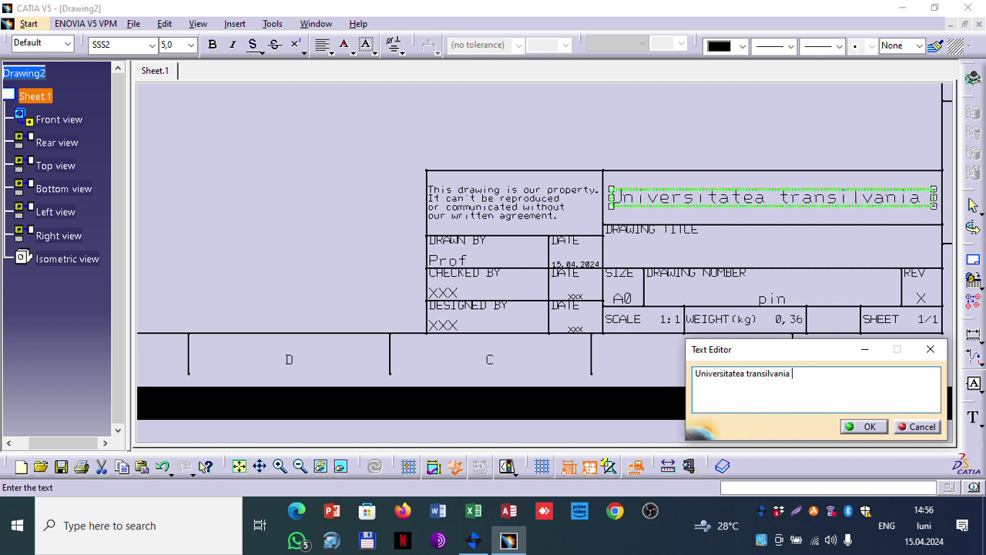
text(Brasov)
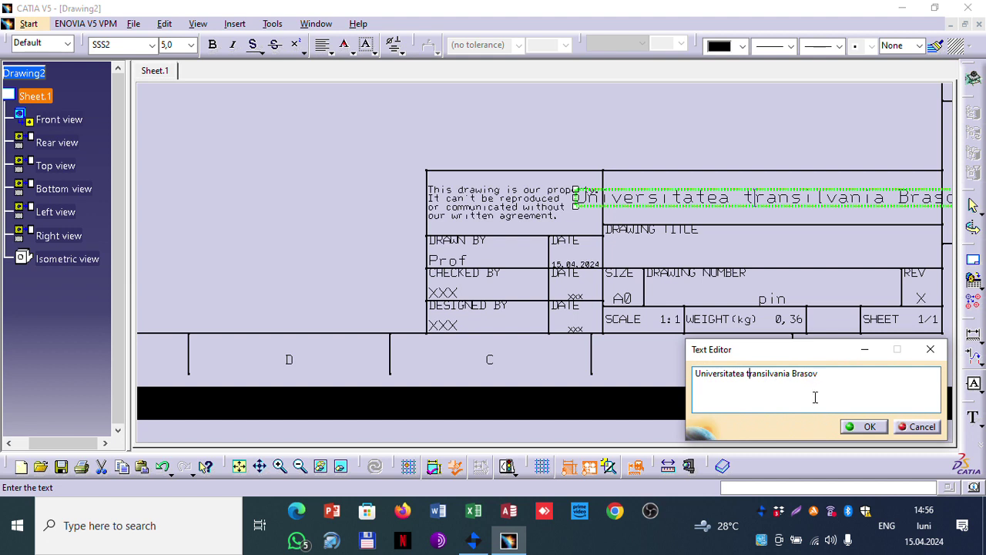
key(BackSpace)
text(T)
click(863, 426)
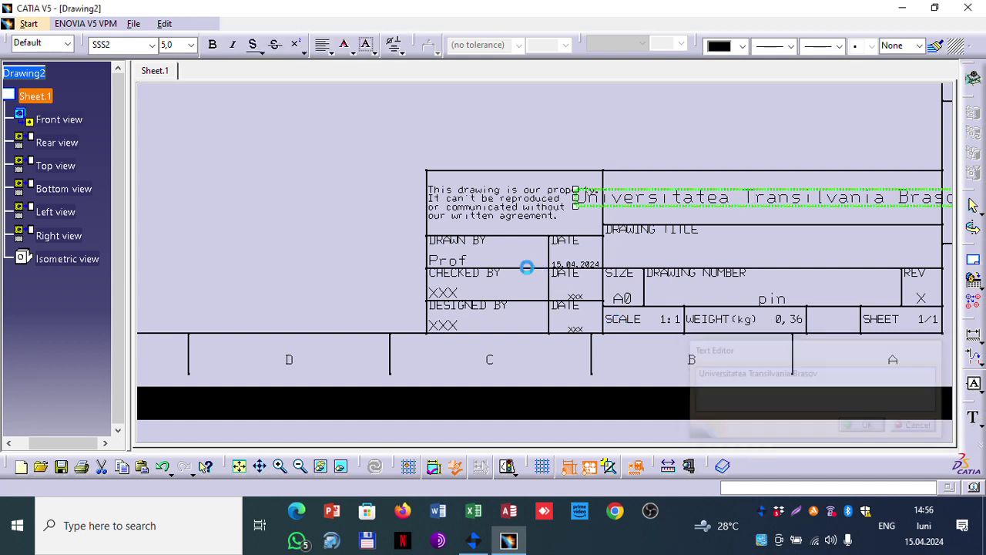
Step: Replace the DRAWN BY placeholder with the drafter's name and deselect the text
click(454, 252)
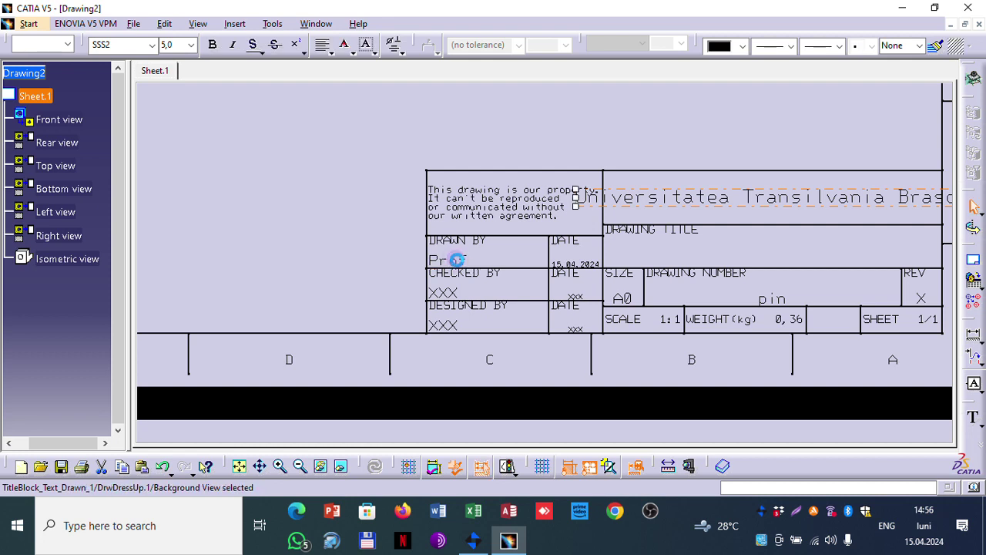
click(457, 260)
double_click(457, 260)
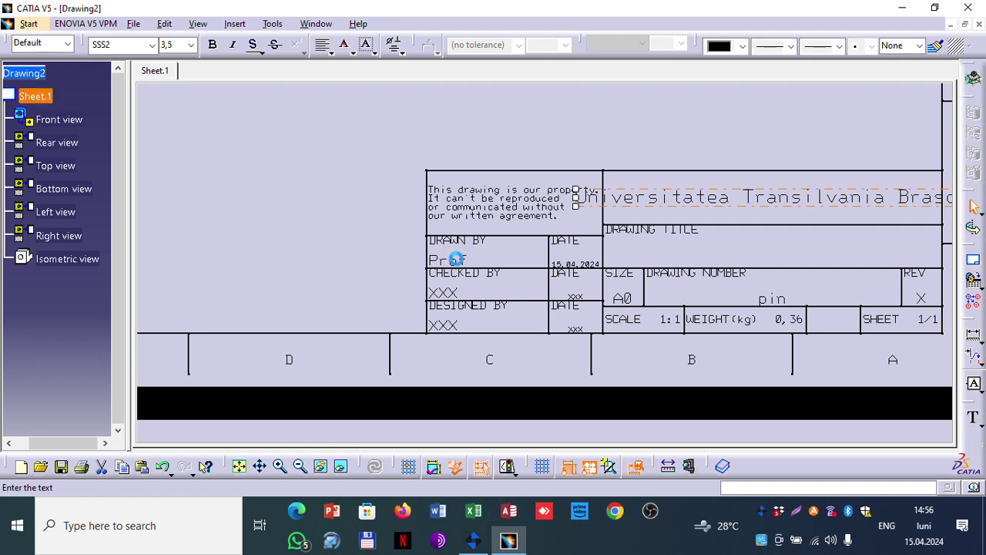
double_click(548, 254)
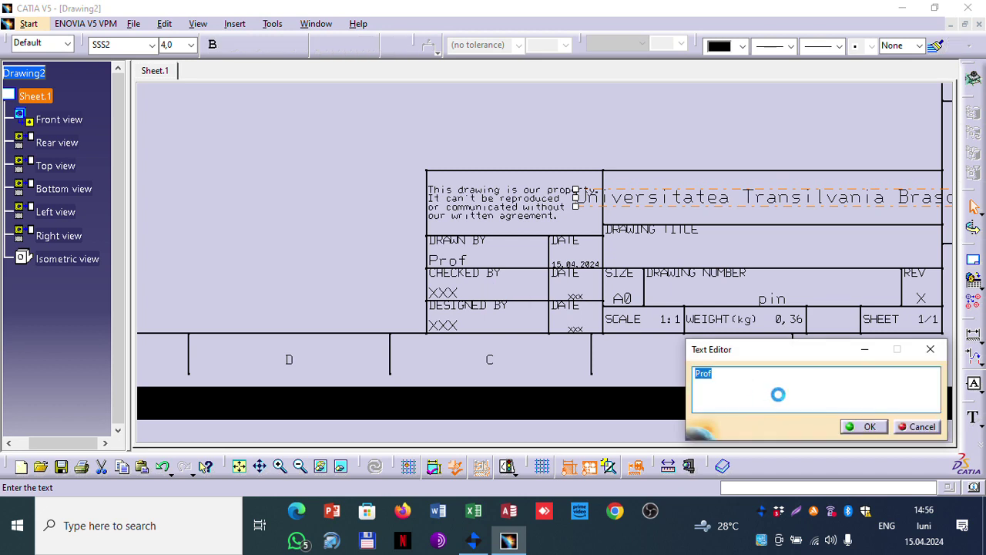
text(X)
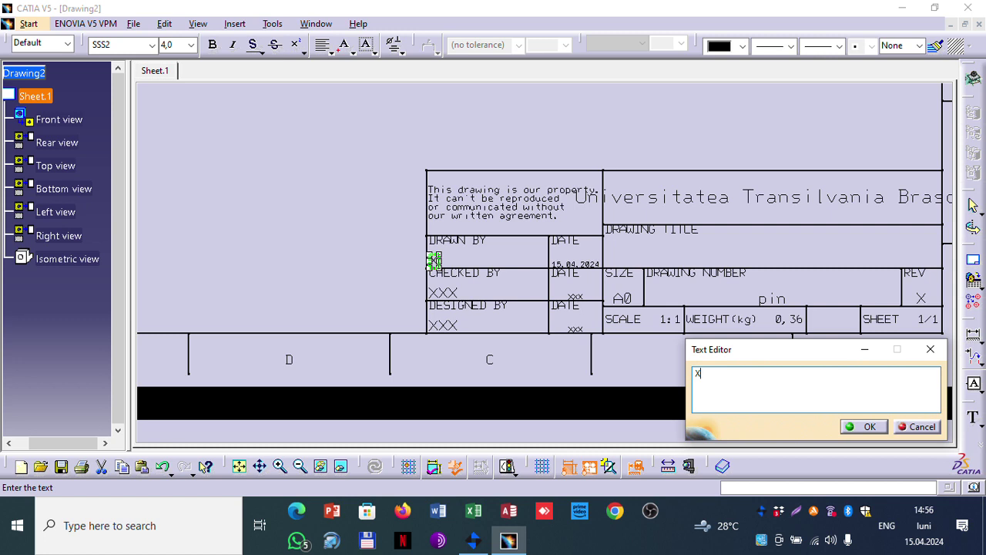
text(sulesc)
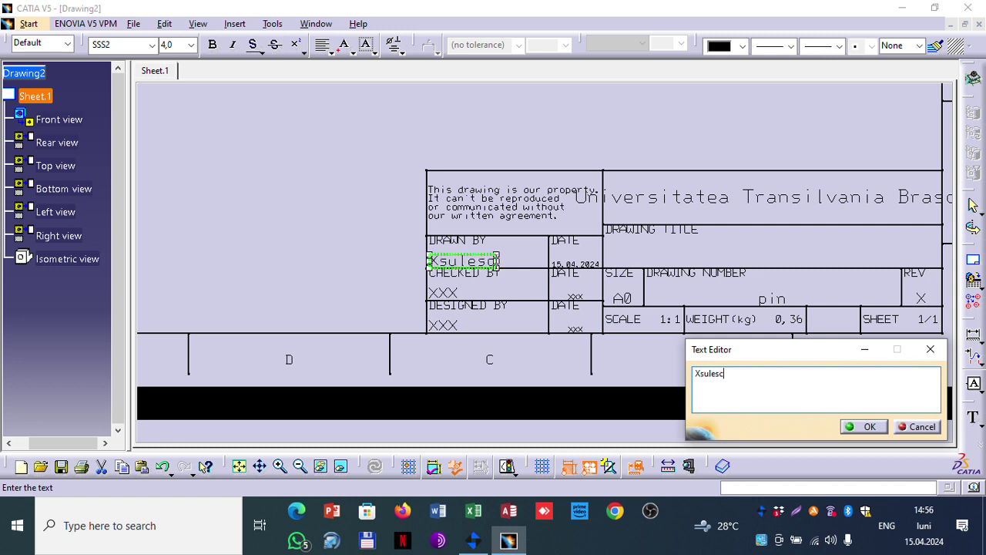
text(u Ion)
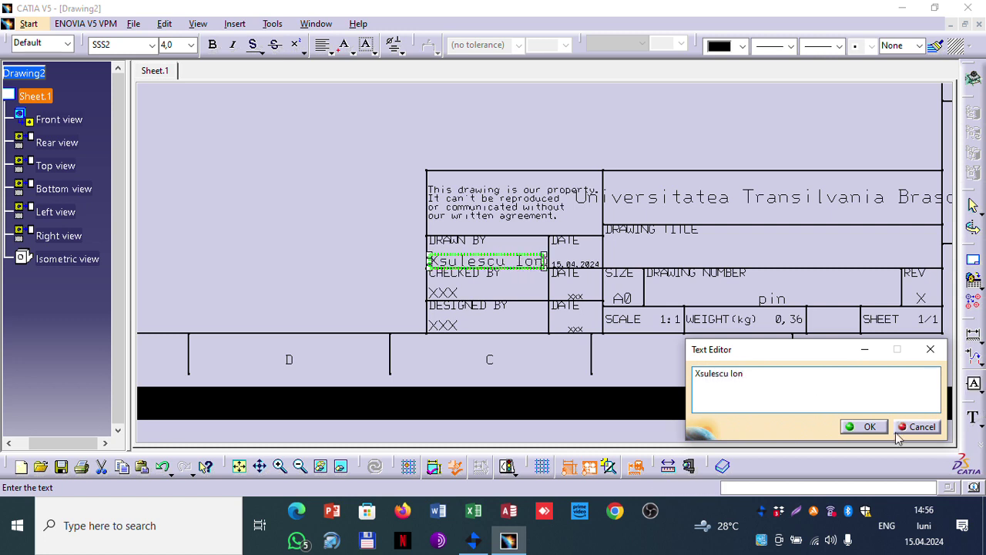
click(864, 426)
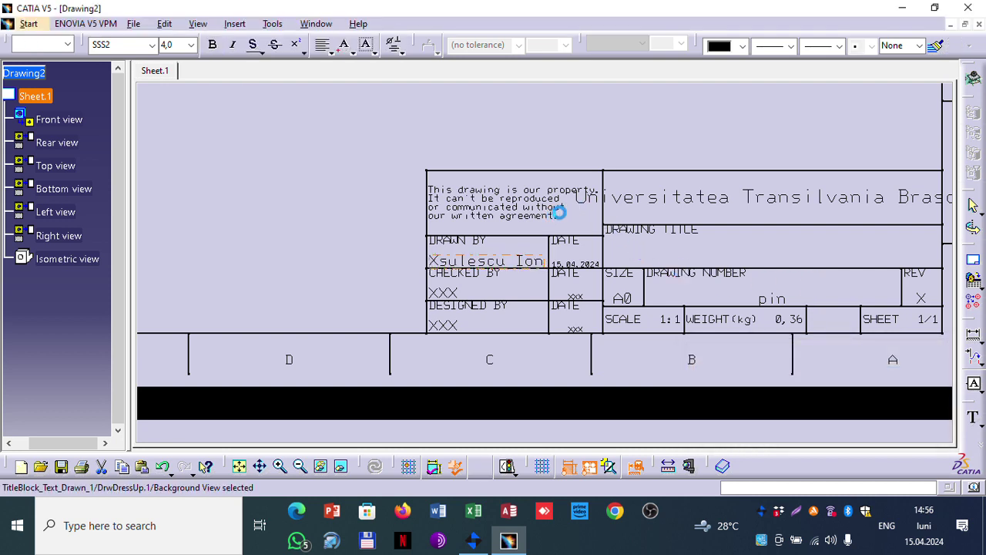
click(372, 145)
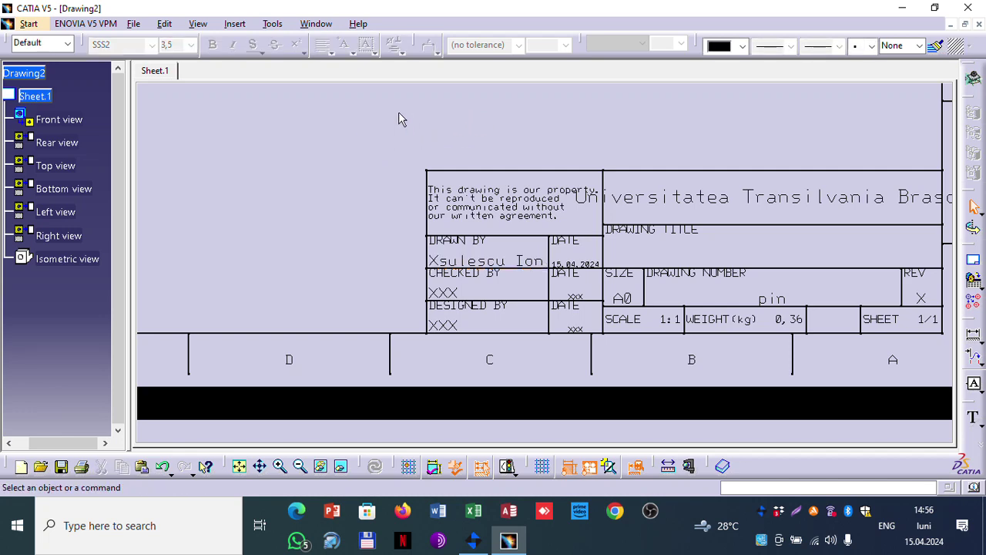
ctrl+middle_drag(398, 119, 406, 271)
Step: Zoom out to the full sheet and return from background editing to Working Views
mouse_move(402, 304)
middle_down()
mouse_move(359, 176)
mouse_move(424, 266)
middle_up()
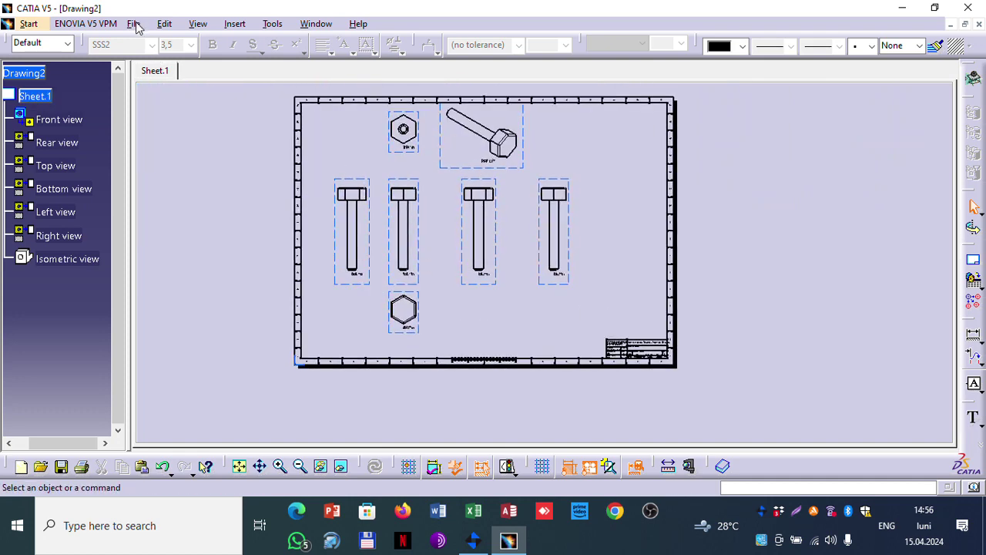
click(133, 24)
mouse_move(163, 27)
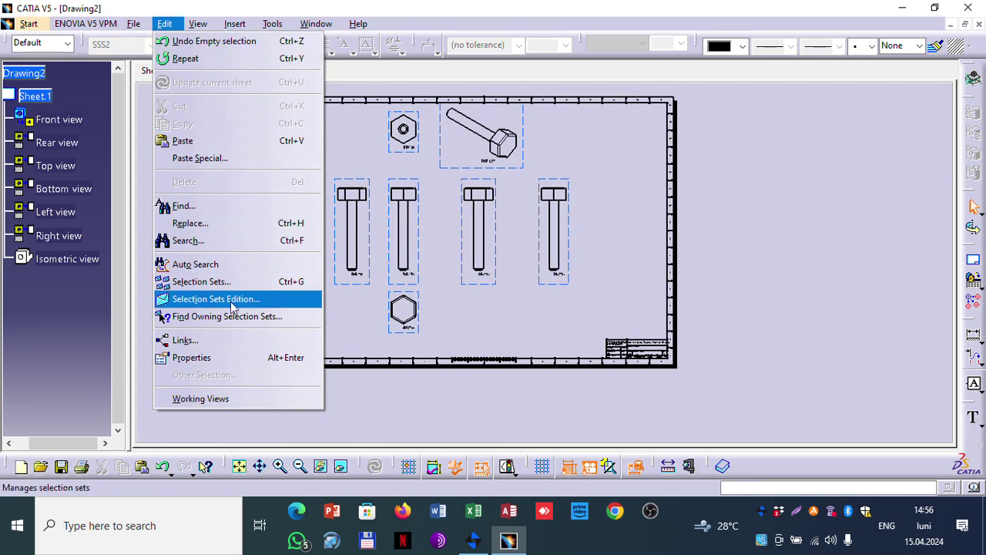
click(225, 399)
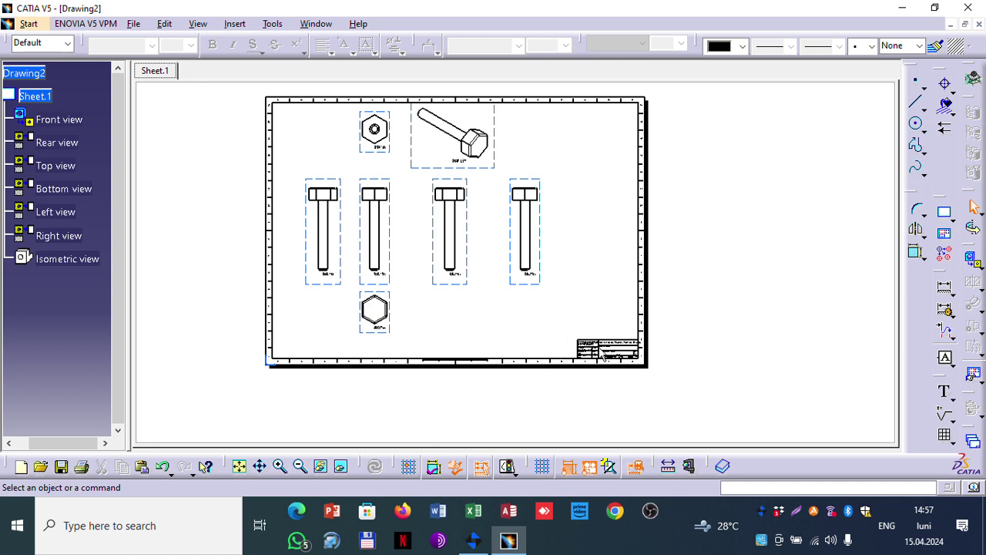
Step: Zoom in on the pin views and start the Dimensions command from the dimension tools
scroll(473, 245, up, 2)
scroll(463, 250, down, 1)
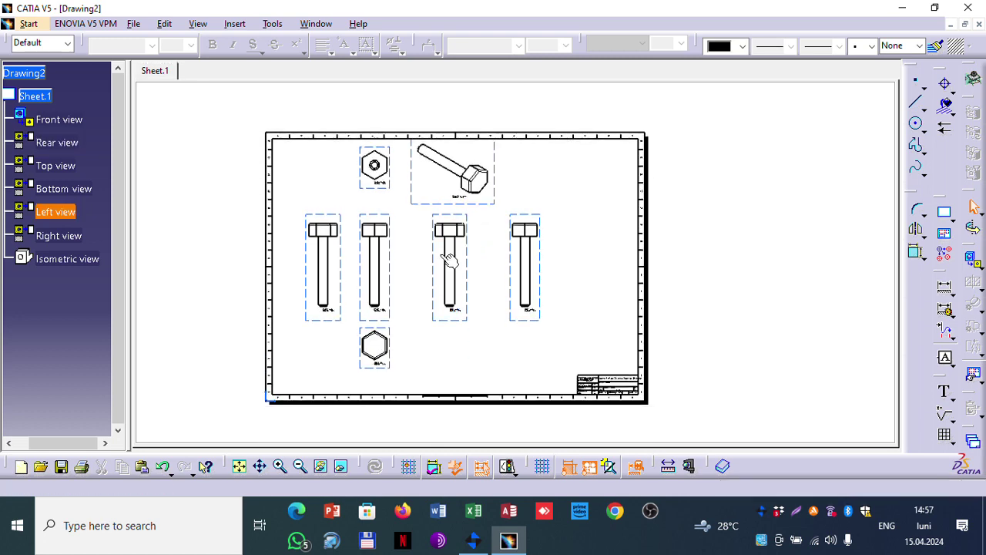
mouse_move(419, 265)
middle_down()
mouse_move(419, 163)
mouse_move(504, 215)
mouse_move(662, 207)
mouse_move(674, 258)
middle_up()
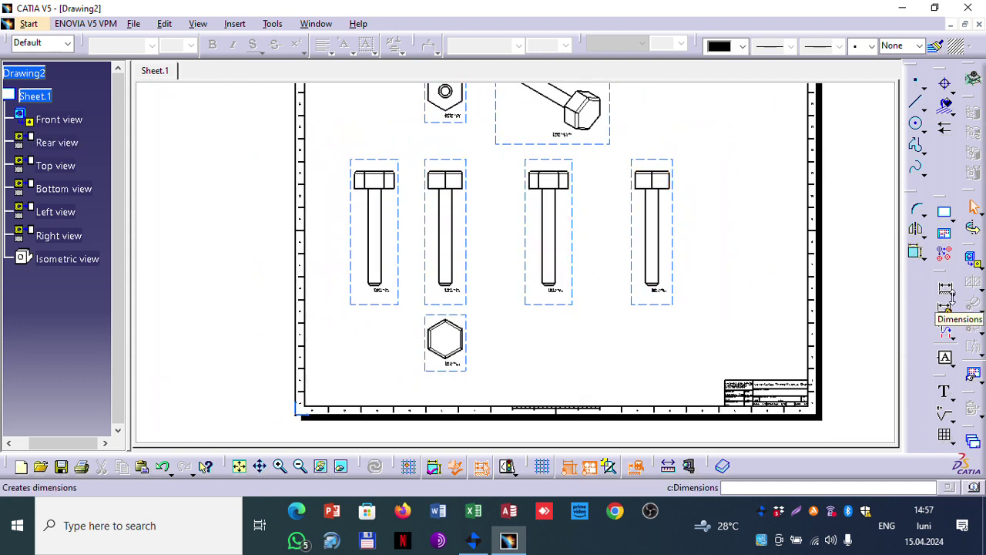
click(952, 304)
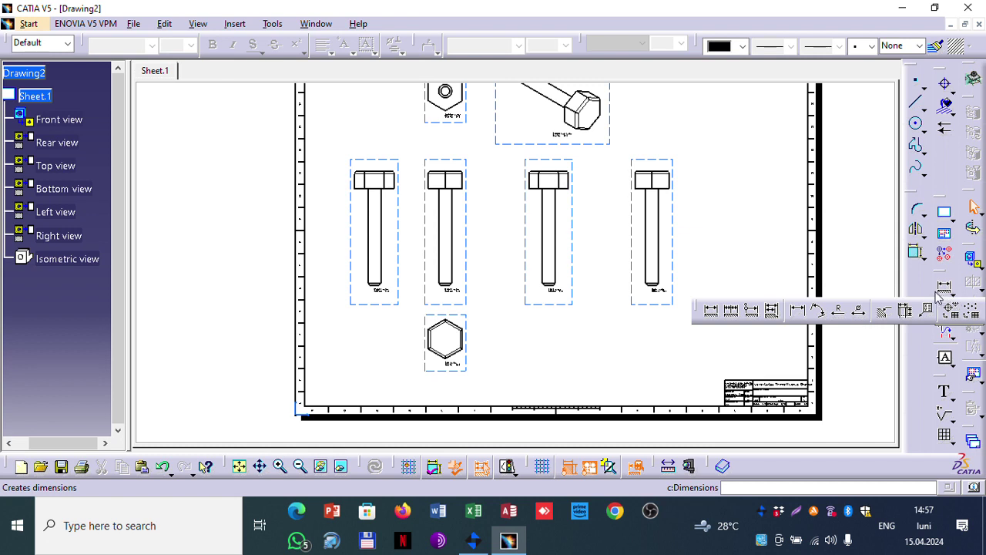
click(946, 310)
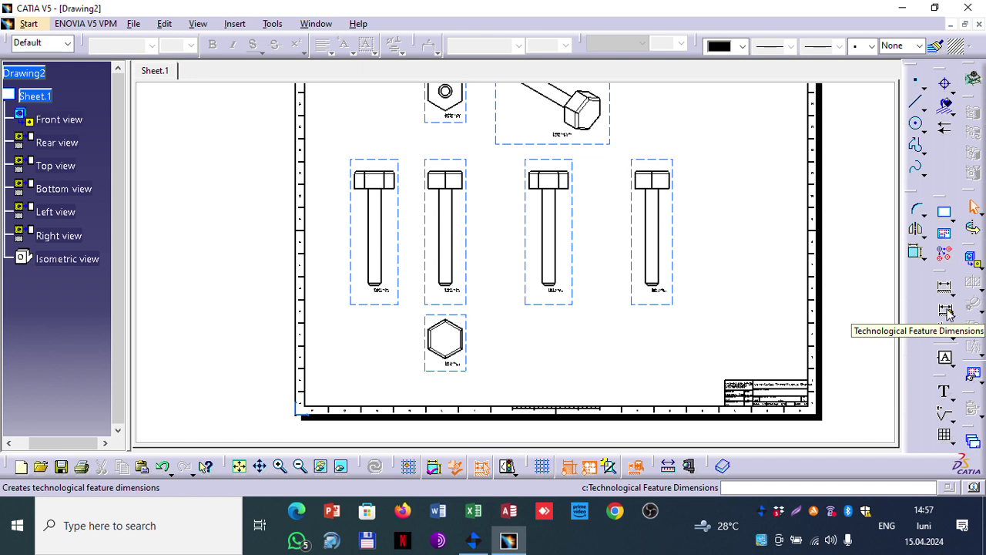
click(946, 310)
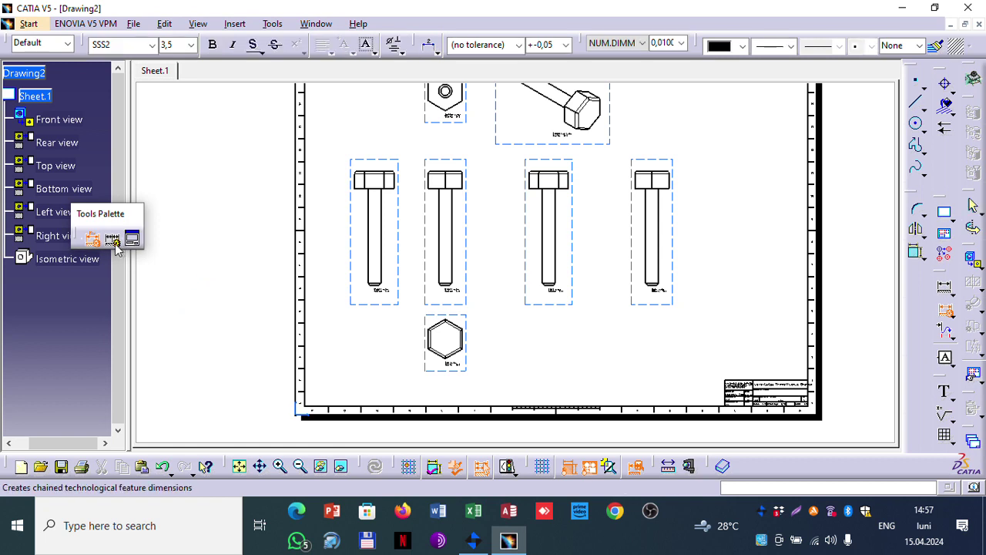
click(94, 238)
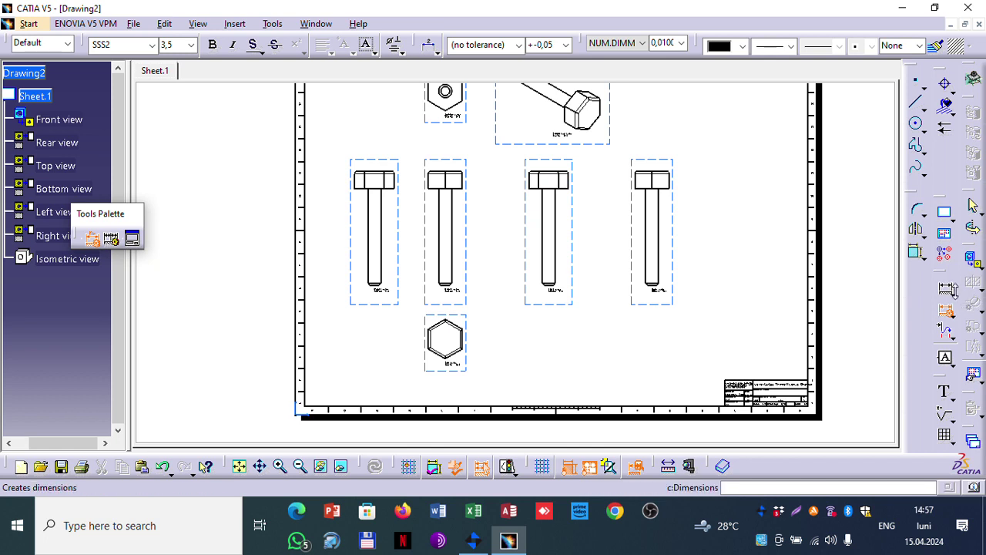
click(954, 295)
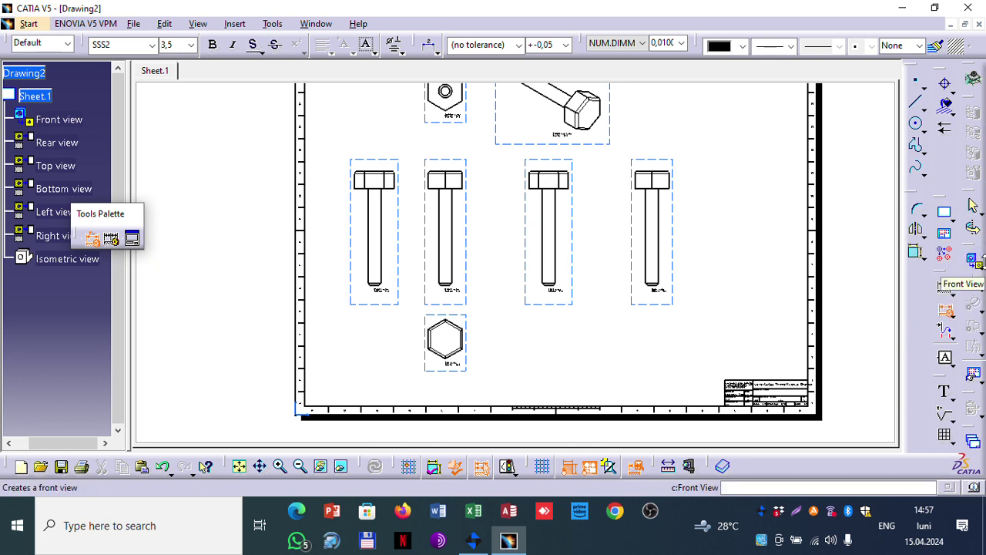
click(976, 262)
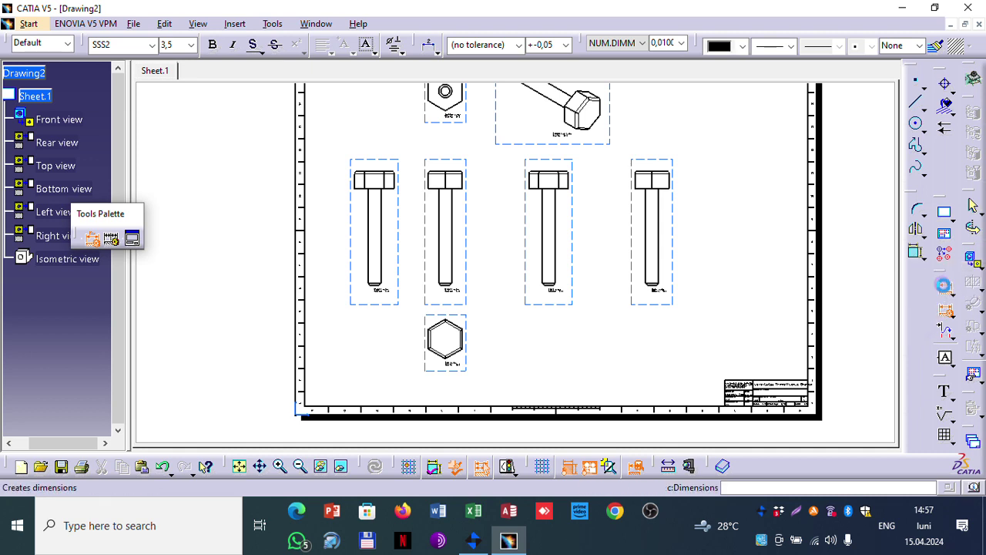
click(944, 287)
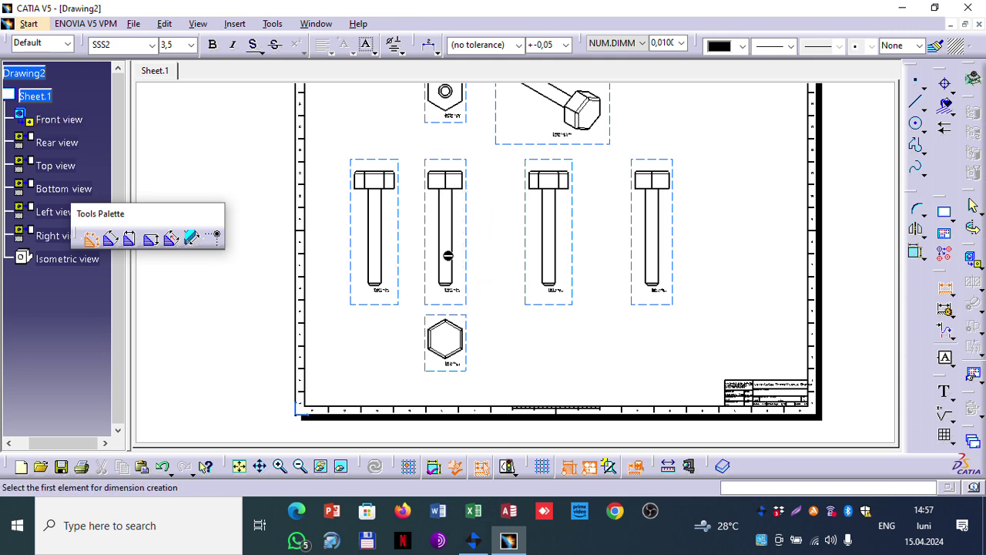
Step: Dimension the second pin's shaft between its two edges, then deselect and end the command
middle_drag(466, 154, 460, 254)
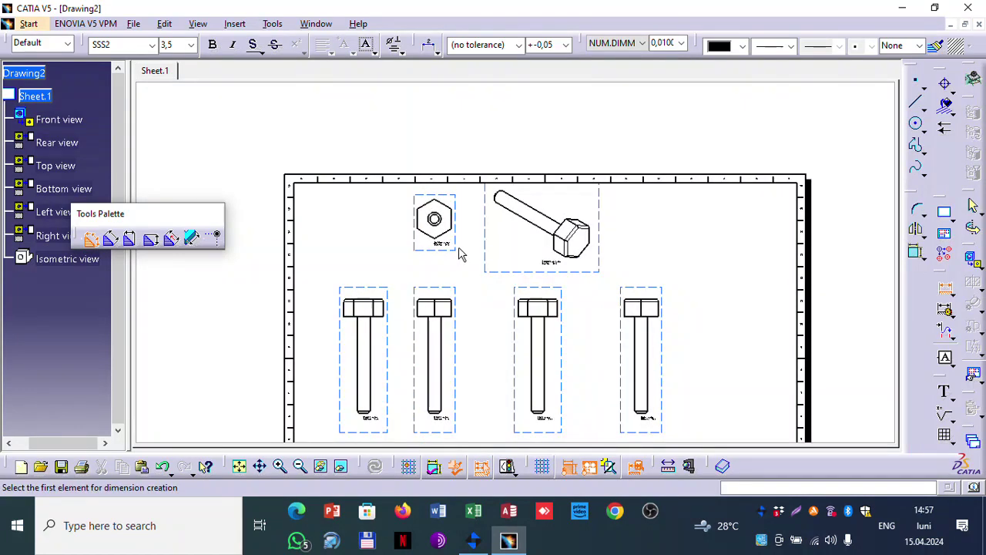
click(446, 346)
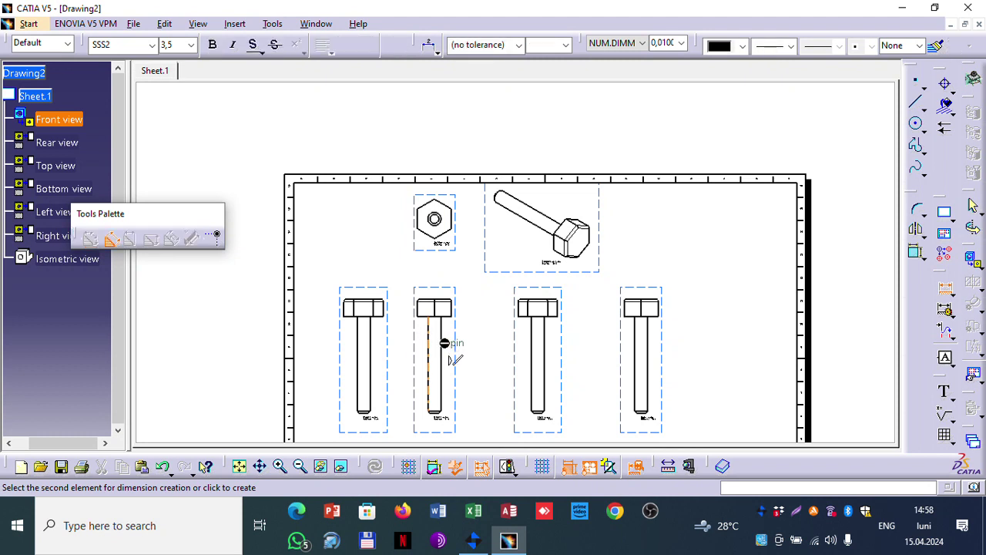
click(442, 348)
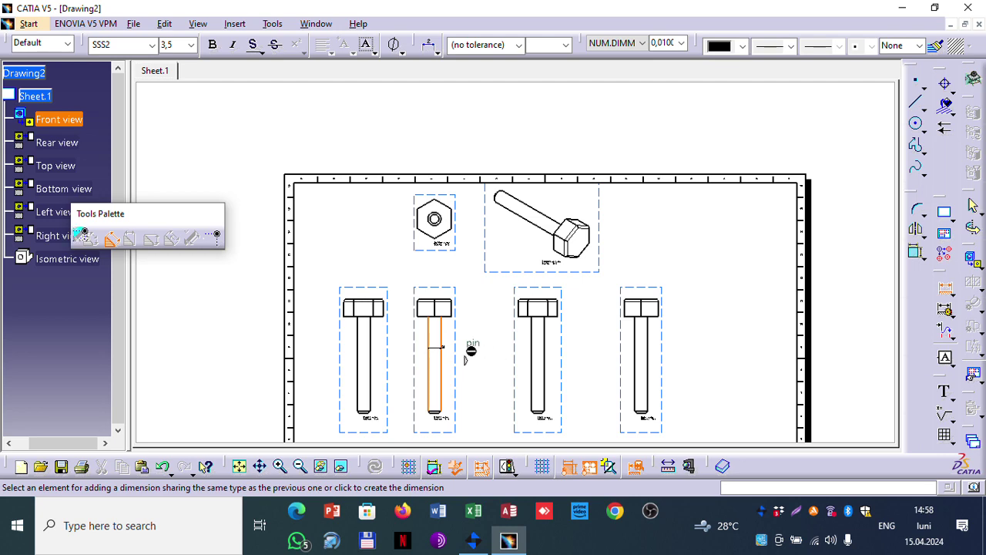
middle_drag(471, 351, 467, 269)
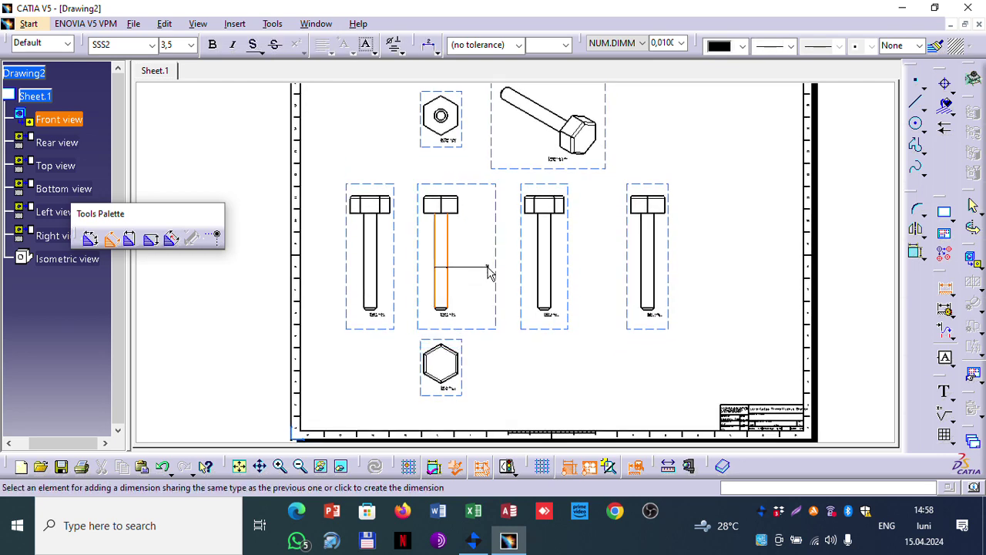
click(487, 270)
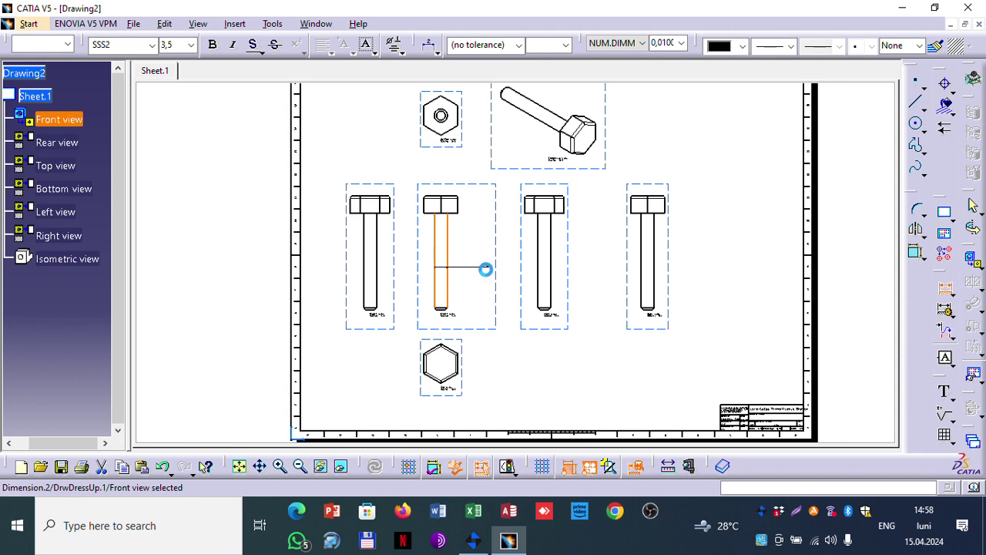
scroll(497, 281, up, 4)
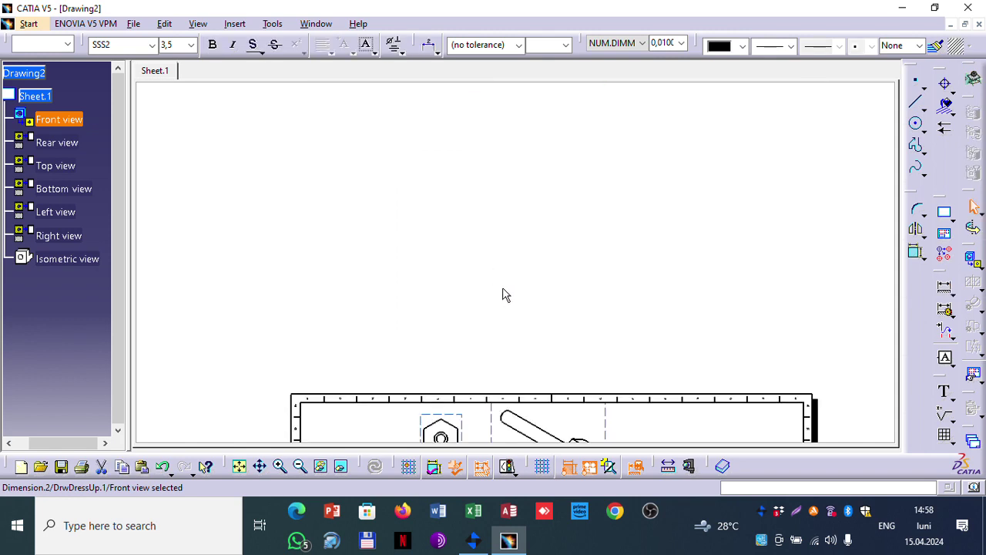
scroll(516, 297, down, 2)
scroll(517, 352, down, 2)
scroll(498, 374, up, 2)
scroll(493, 370, down, 2)
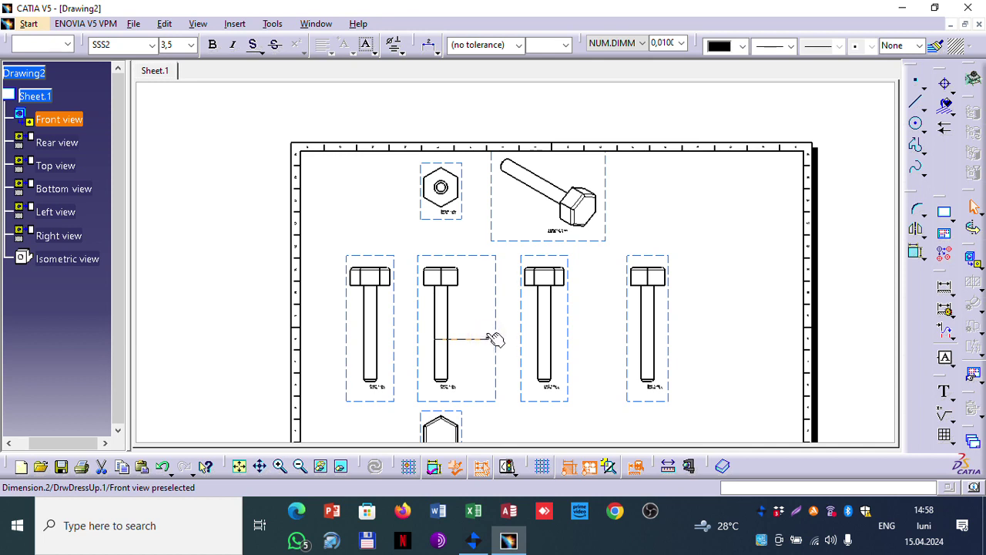
click(558, 332)
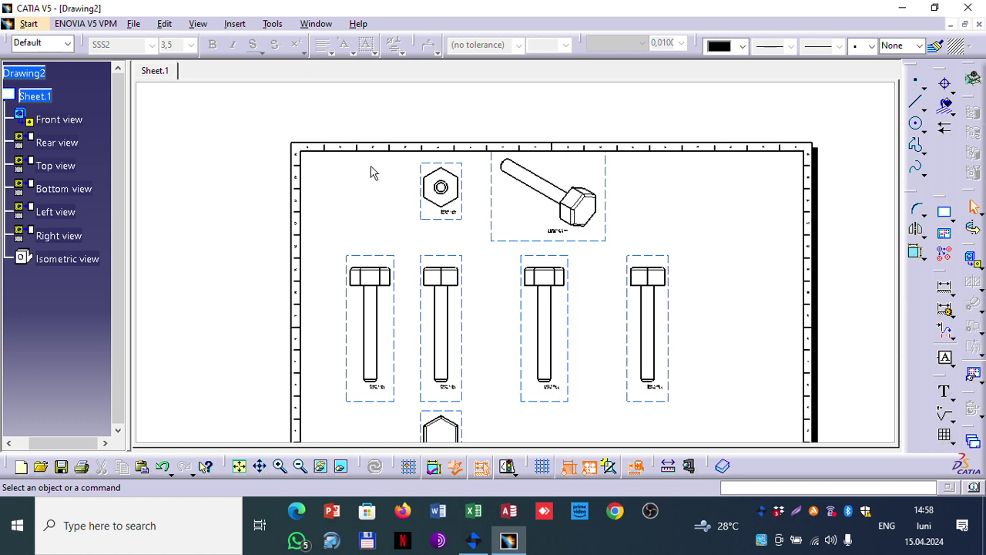
scroll(287, 150, down, 3)
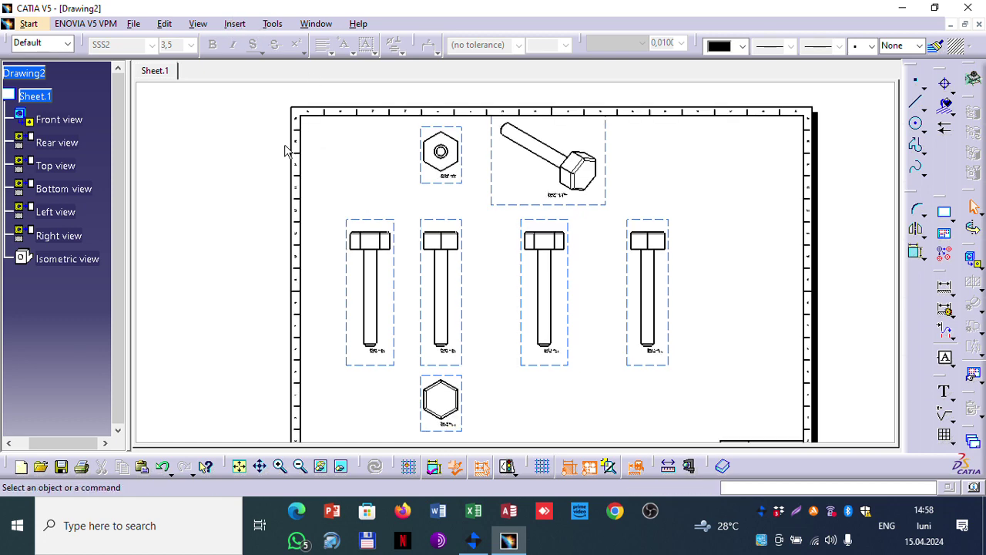
scroll(291, 149, up, 2)
Step: Change Sheet.1's scale to 1:2 in its Properties and apply it
right_click(47, 98)
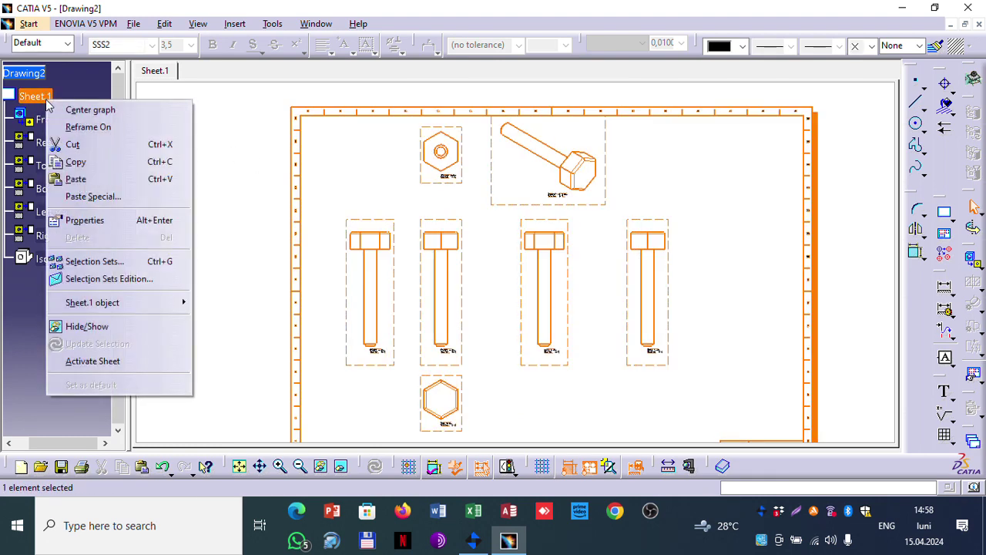
click(107, 224)
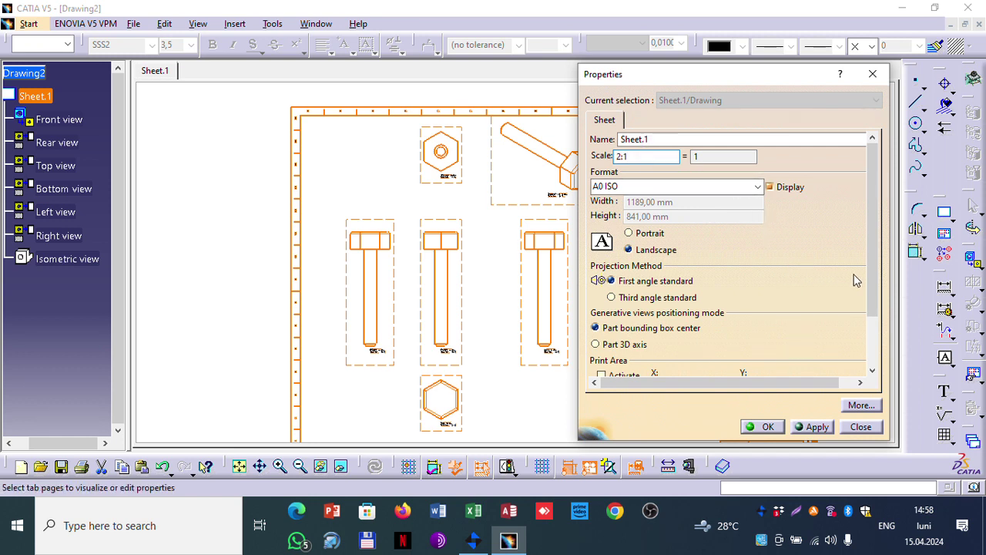
drag(874, 259, 875, 199)
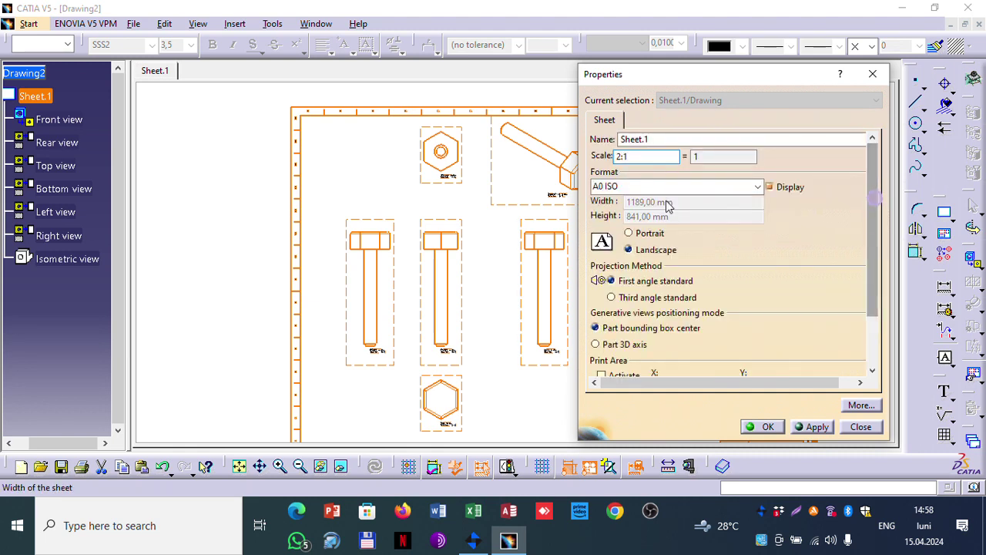
double_click(646, 156)
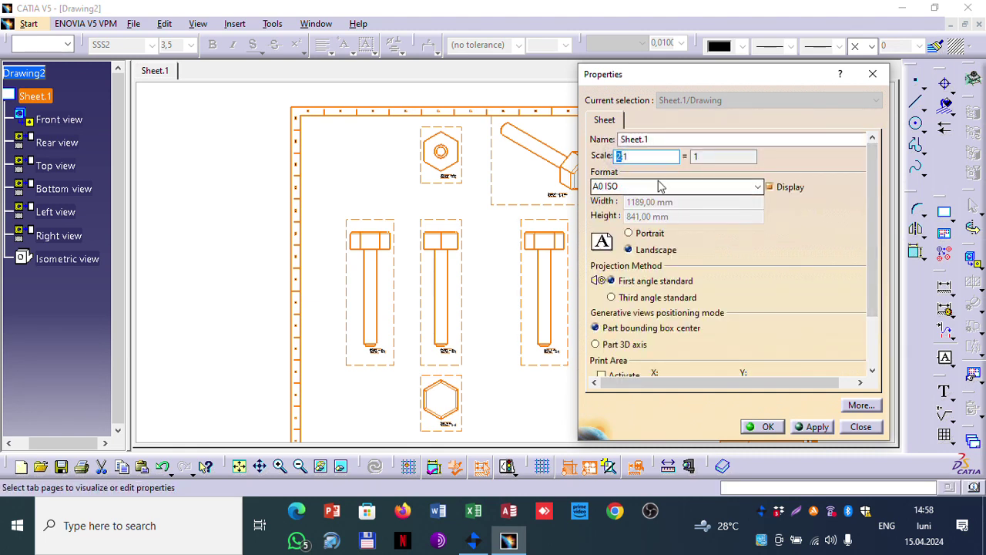
text(1)
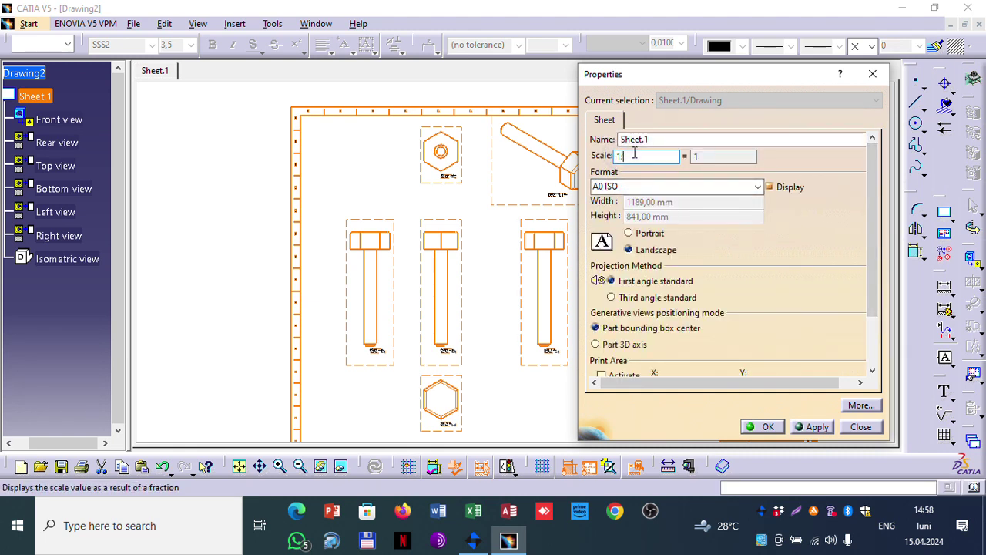
text(:2)
click(817, 428)
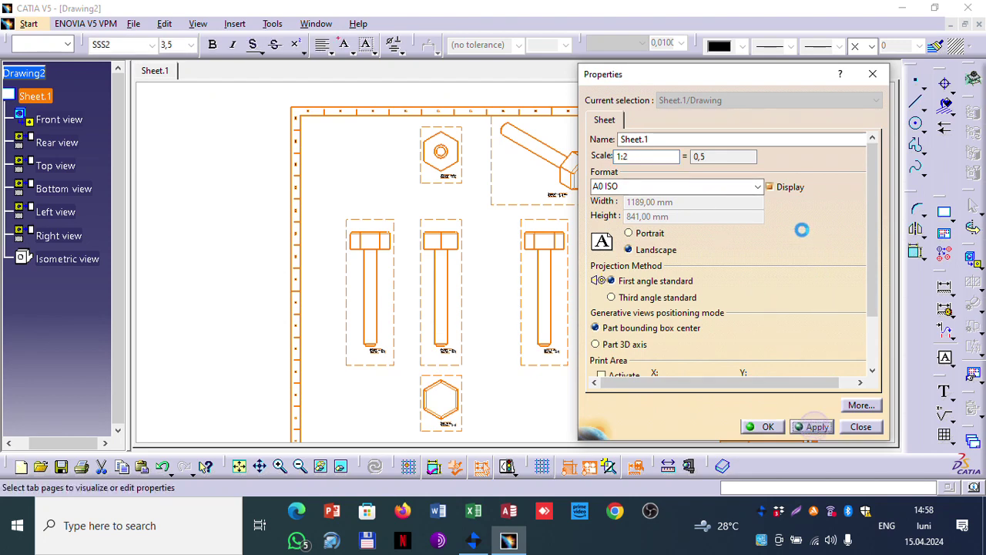
click(763, 427)
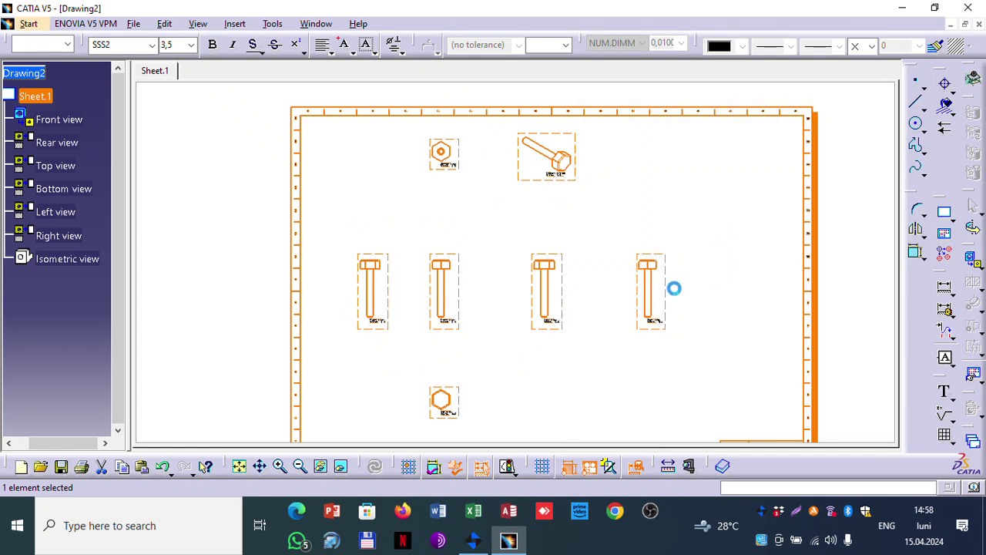
click(235, 24)
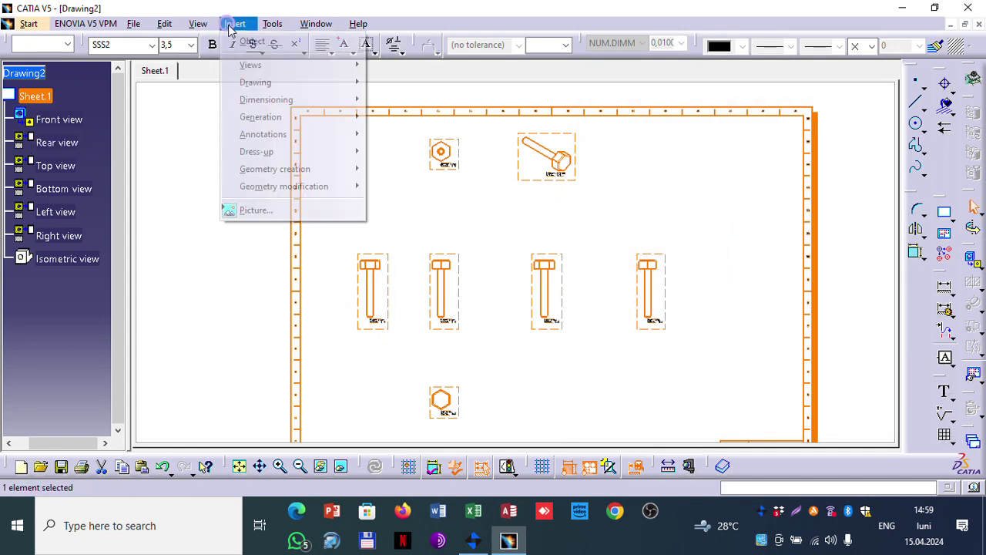
mouse_move(280, 98)
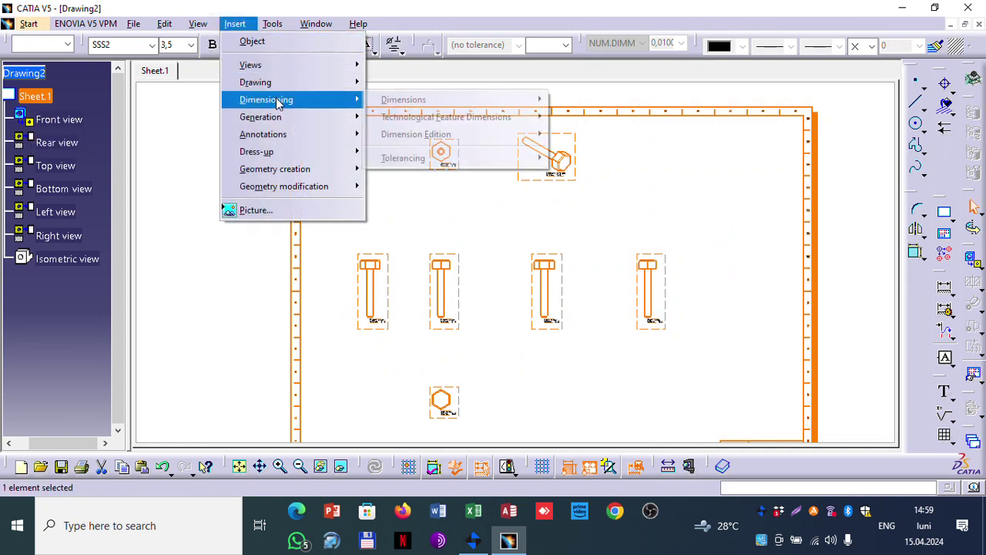
mouse_move(410, 106)
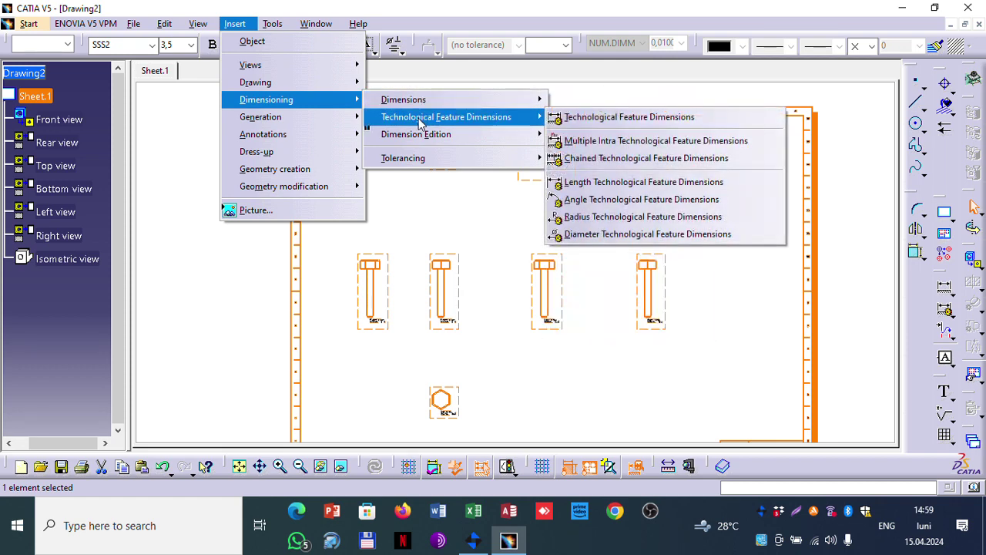
mouse_move(421, 139)
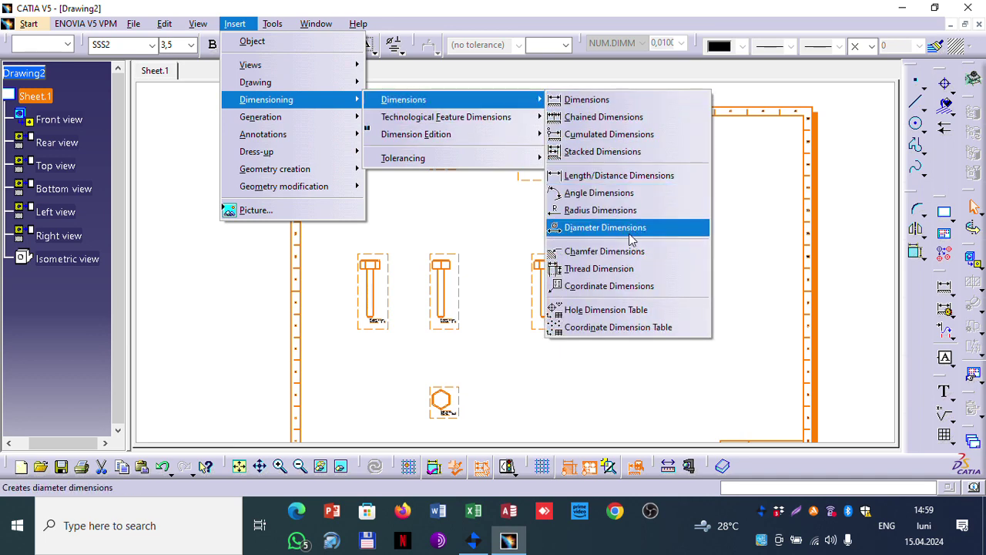
click(763, 271)
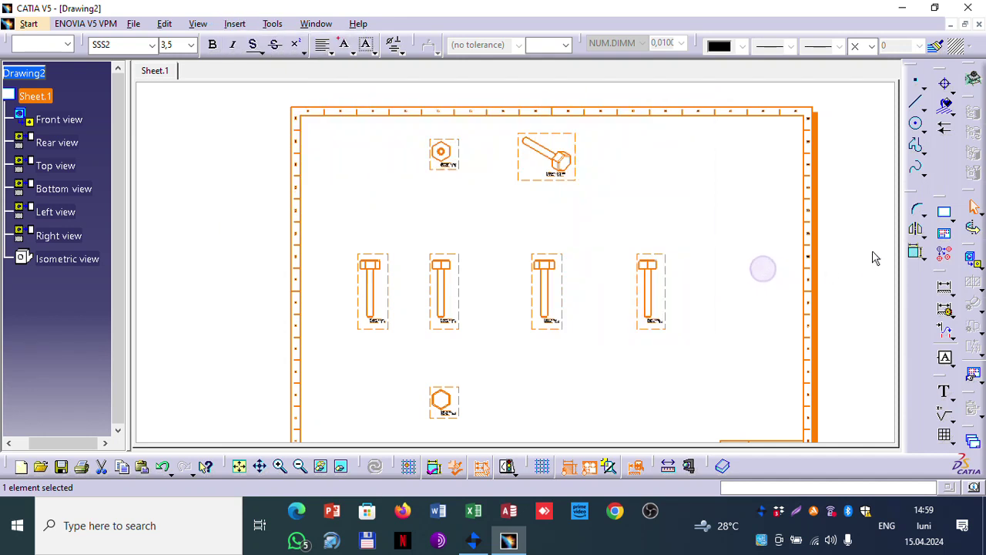
Step: Generate dimensions from the 3D pin into its front view, accepting the 5-constraint analysis
click(736, 254)
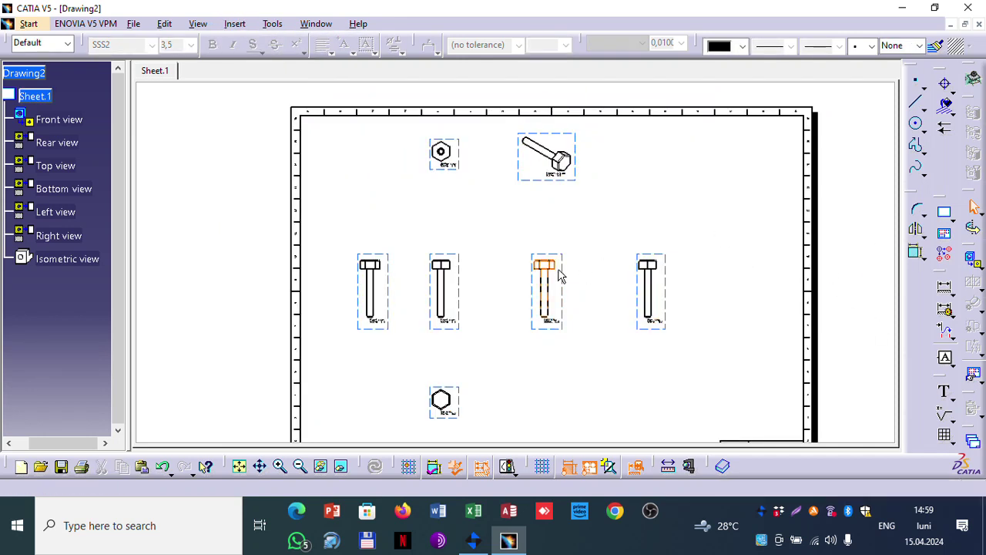
click(455, 259)
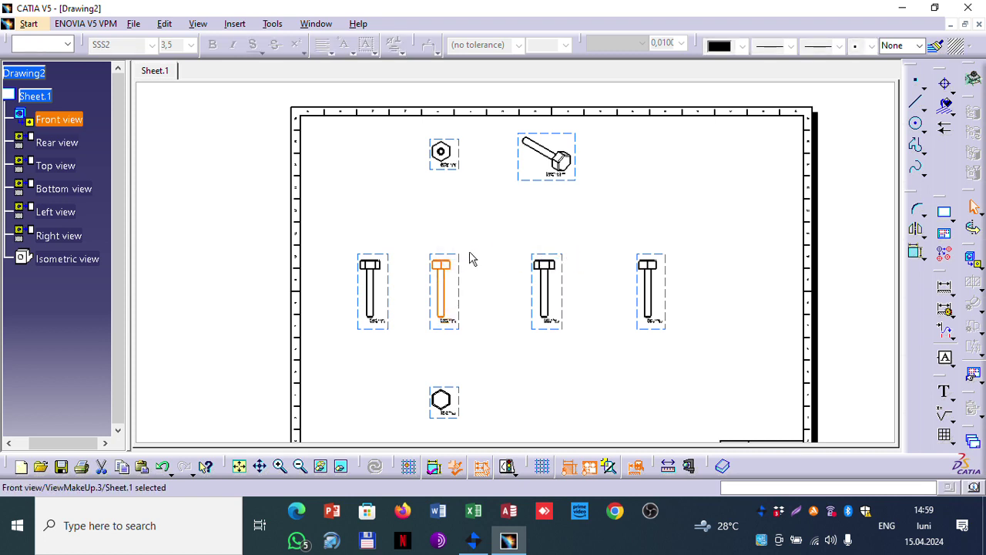
click(457, 255)
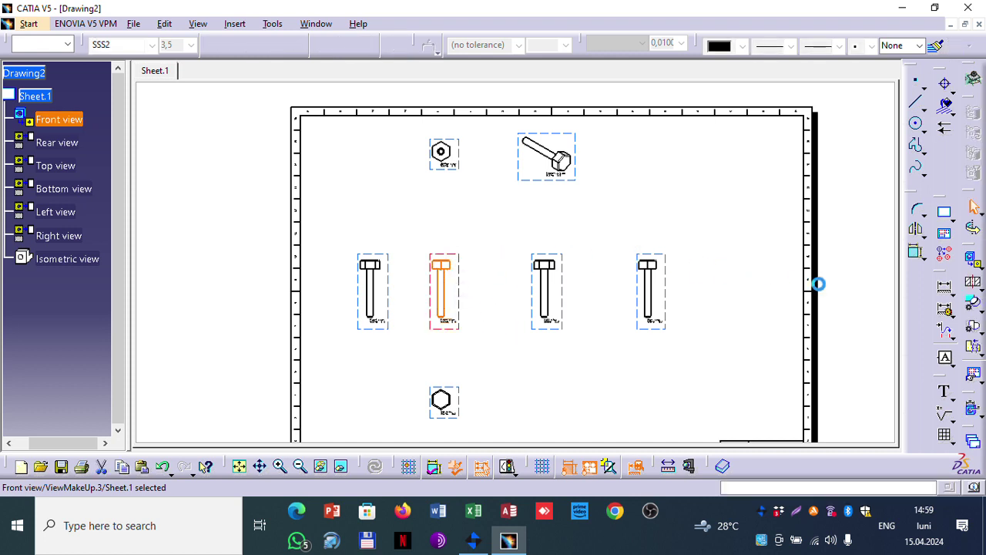
click(973, 414)
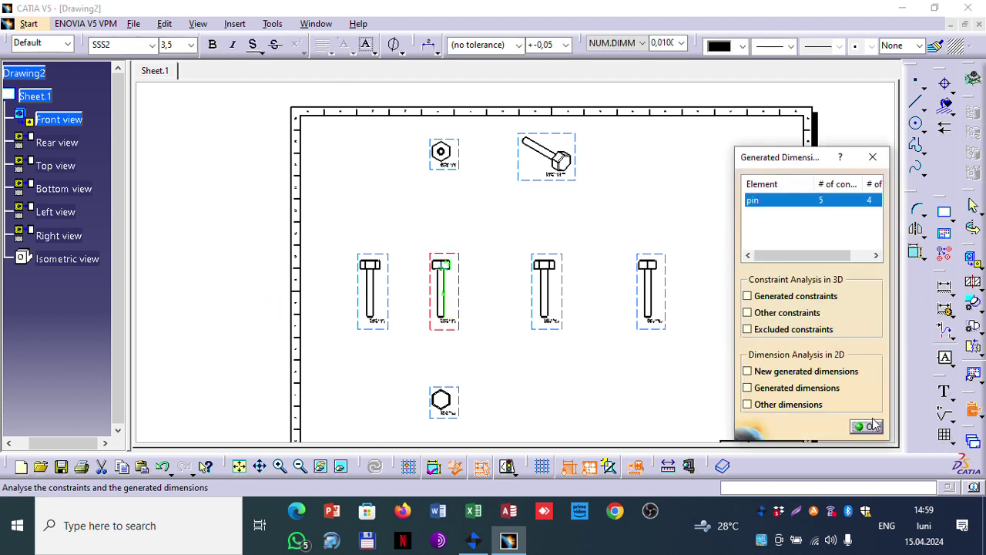
click(866, 426)
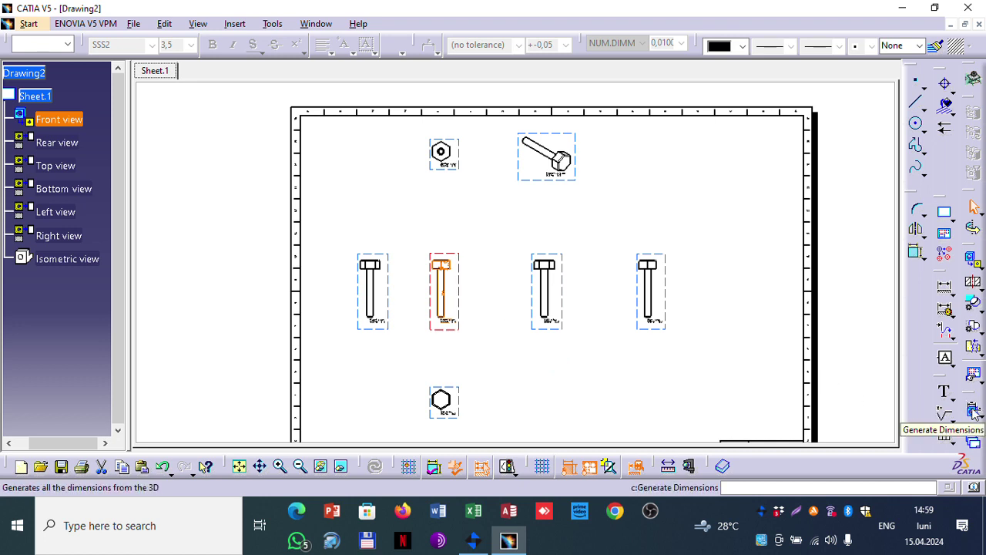
click(476, 311)
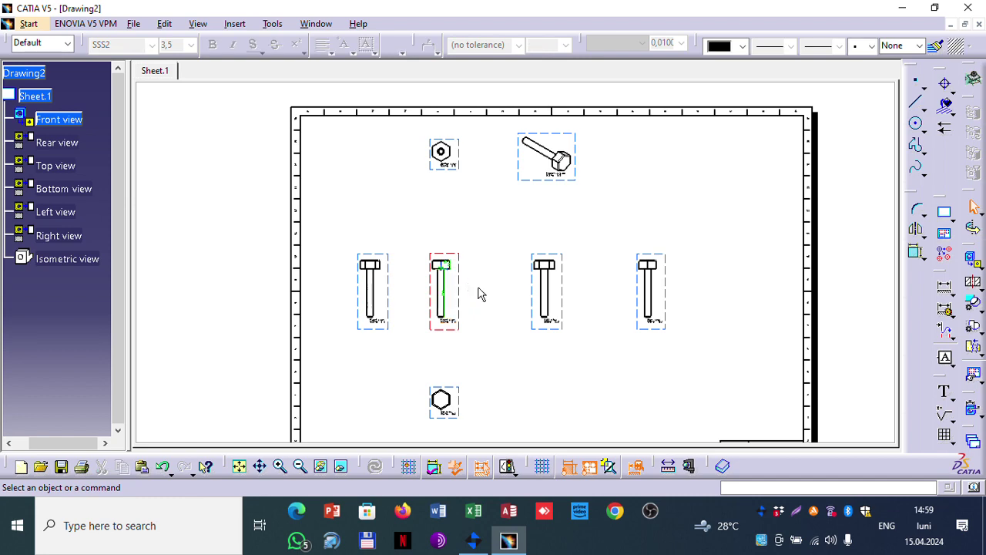
Step: Move the 220 and 40 dimensions out to the right of the pin's shank and head
scroll(479, 294, up, 1)
scroll(478, 294, down, 1)
ctrl+middle_drag(479, 302, 460, 141)
mouse_move(308, 387)
middle_down()
mouse_move(434, 167)
mouse_move(357, 192)
mouse_move(352, 176)
middle_up()
click(299, 202)
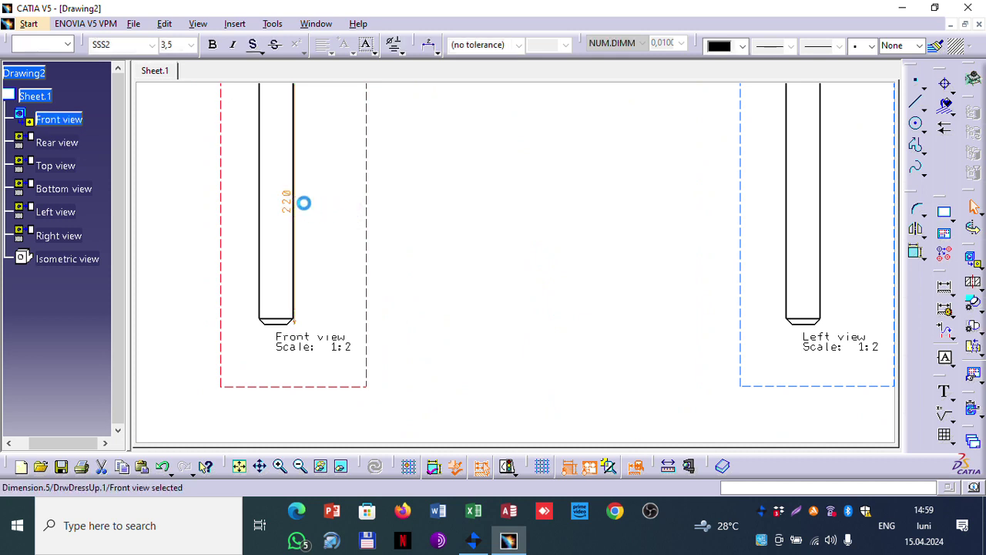
drag(291, 204, 339, 194)
middle_drag(493, 146, 493, 381)
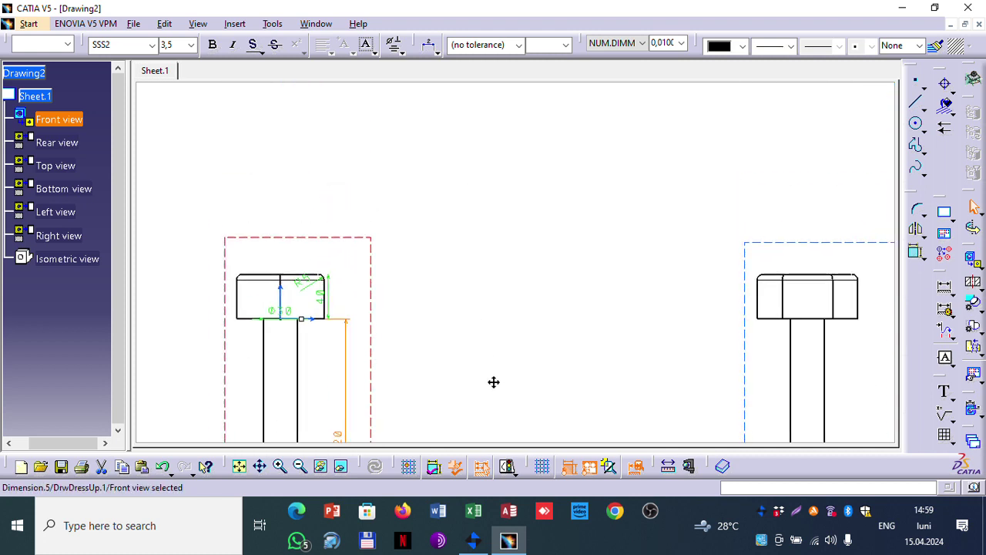
click(329, 287)
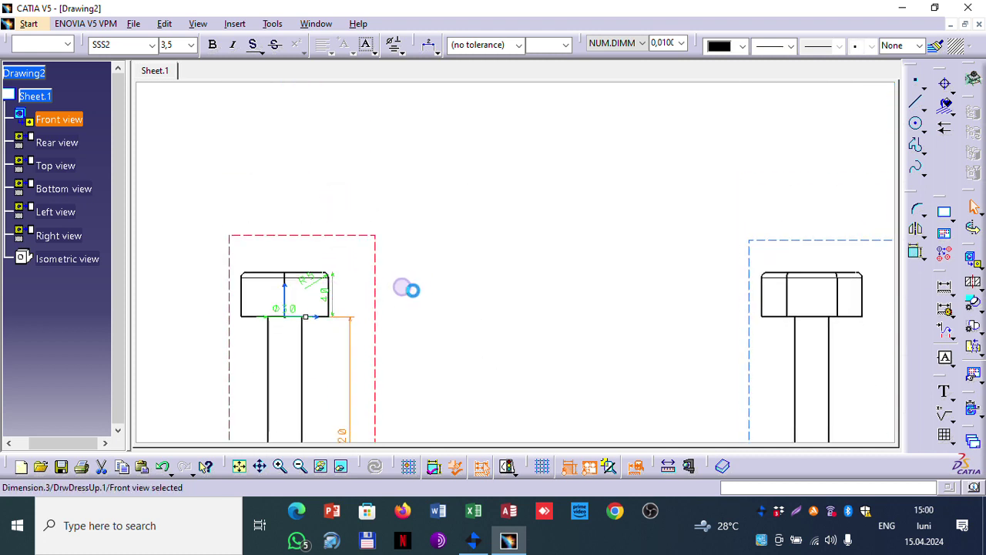
click(328, 295)
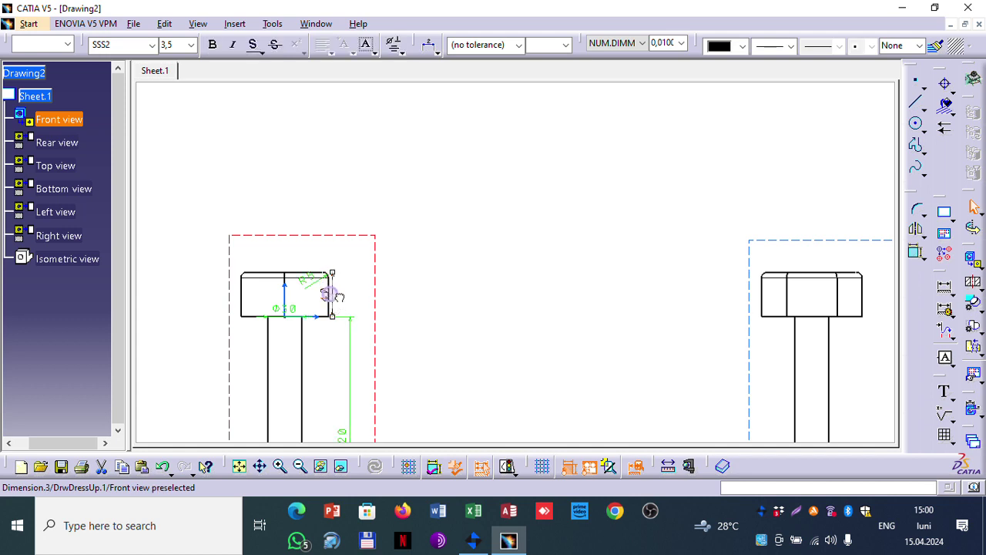
drag(330, 282, 363, 289)
Step: Move the Φ30 dimension down onto the shank and switch to the Flansa.CATPart window
click(275, 310)
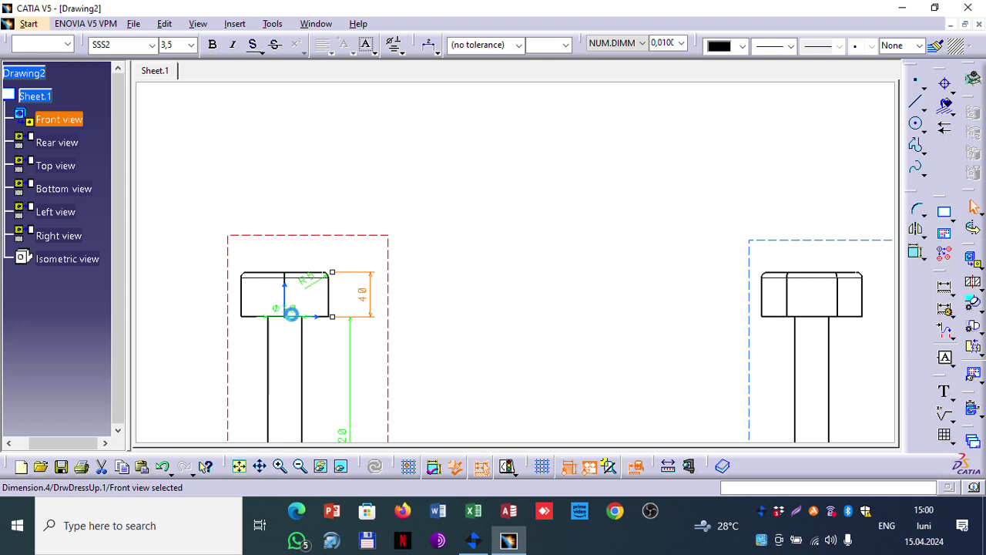
click(291, 312)
drag(297, 318, 299, 377)
click(326, 356)
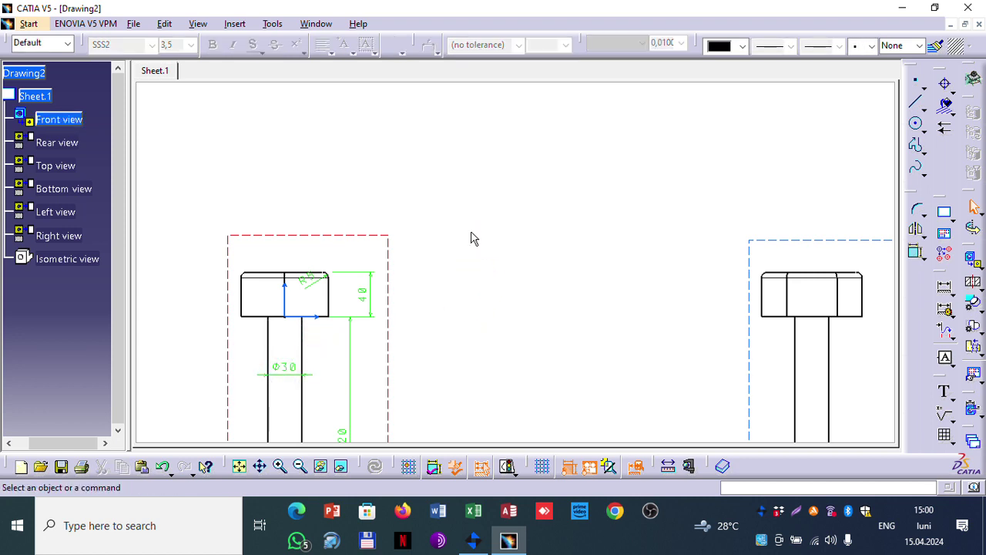
click(316, 24)
click(347, 116)
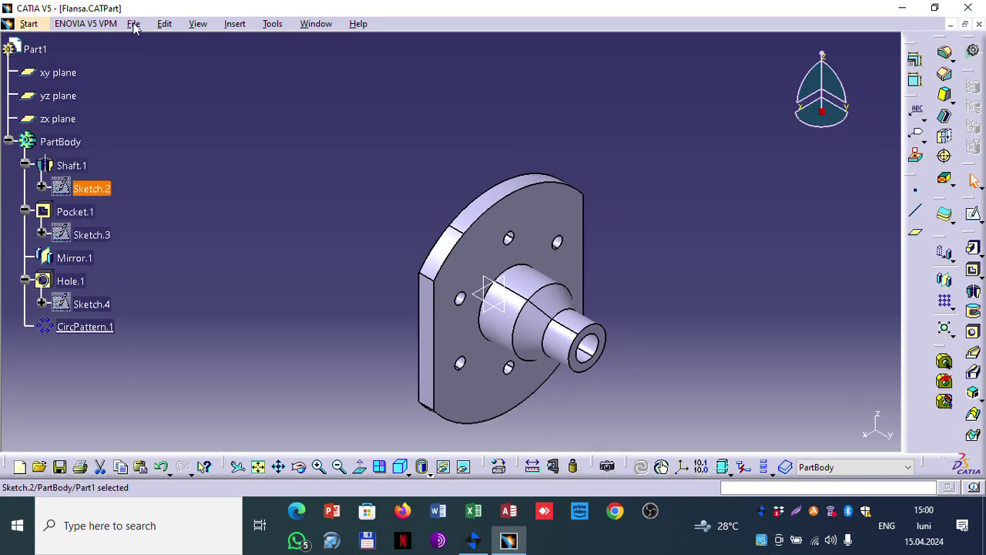
Step: Start a Drafting drawing of the Flansa part with an automatic projected-views layout
click(133, 24)
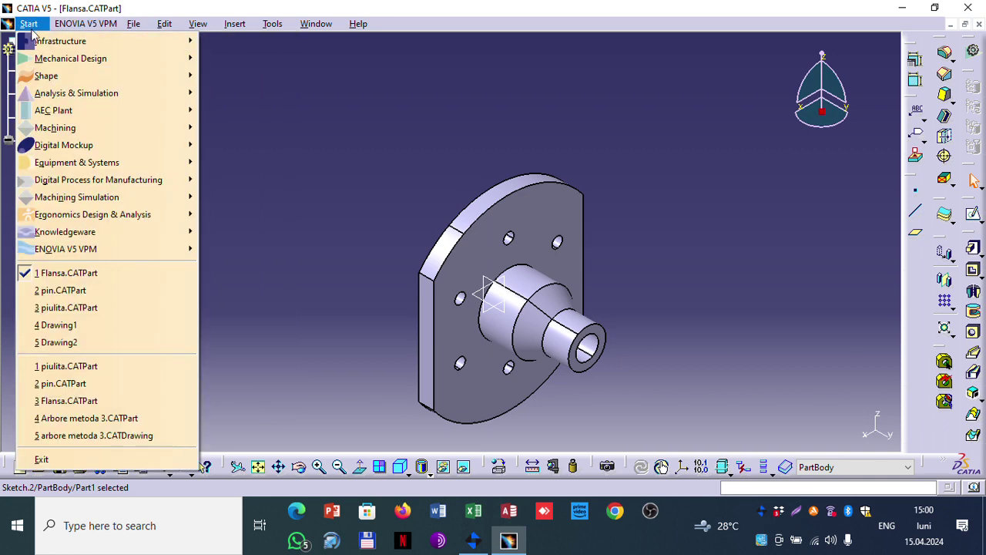
mouse_move(66, 58)
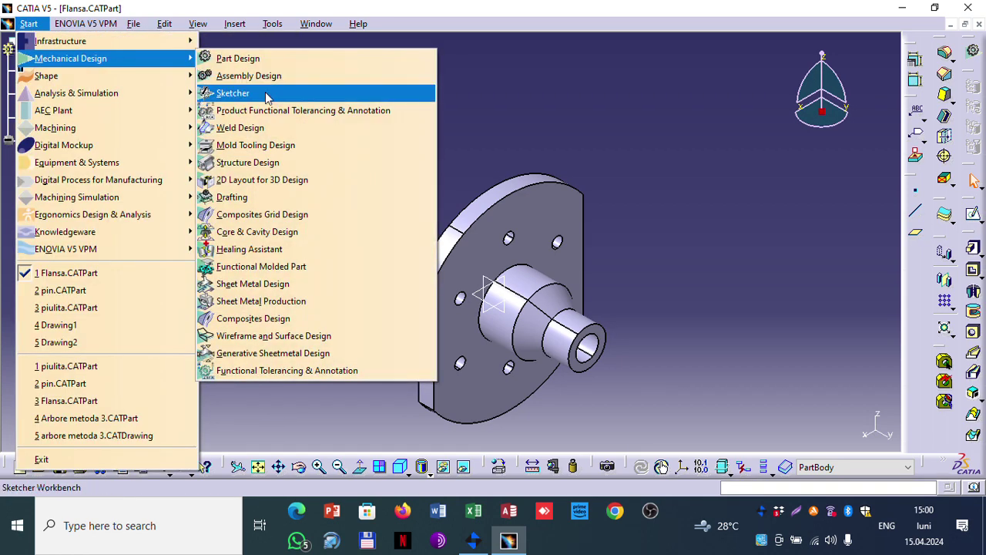
click(248, 197)
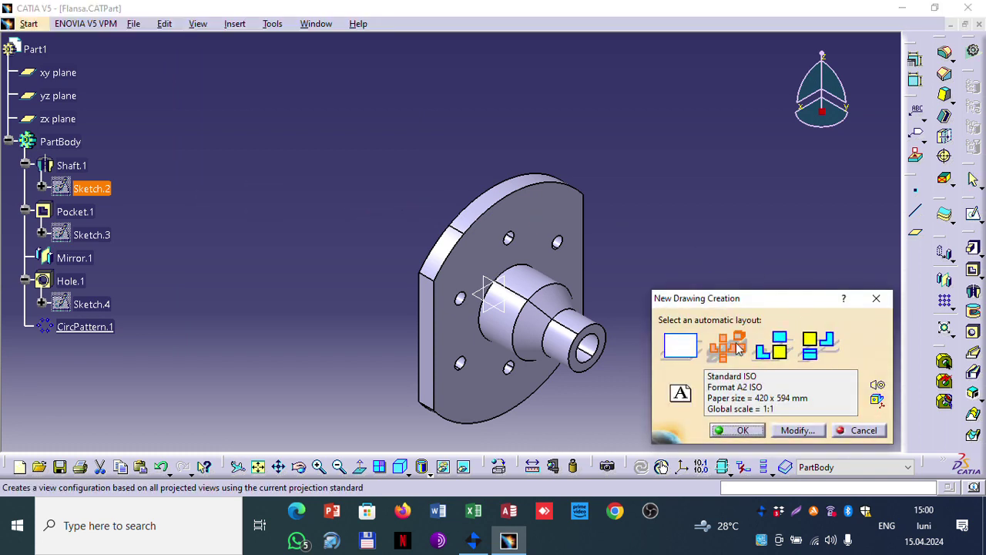
click(818, 346)
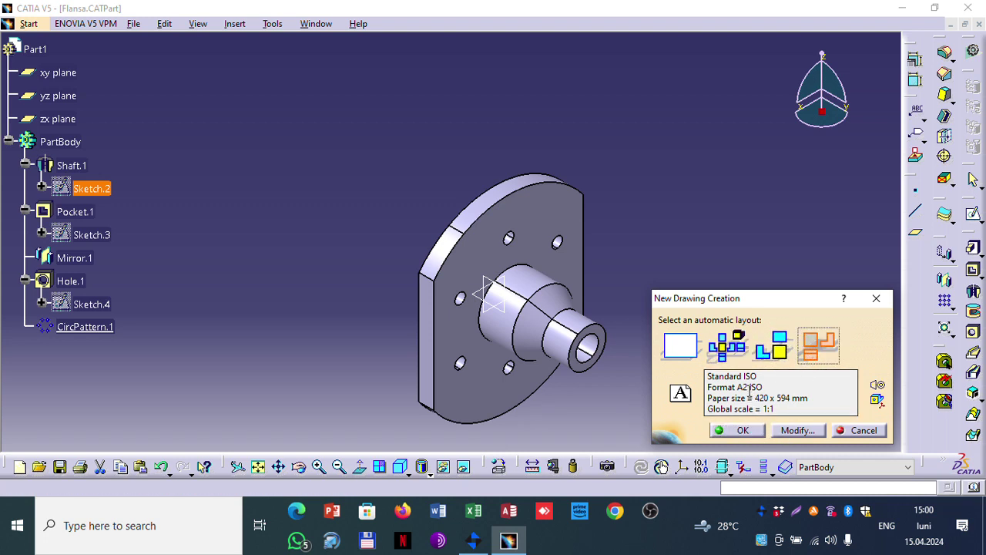
Step: Keep the ISO standard and A2 ISO landscape sheet format, and confirm the new drawing
click(796, 429)
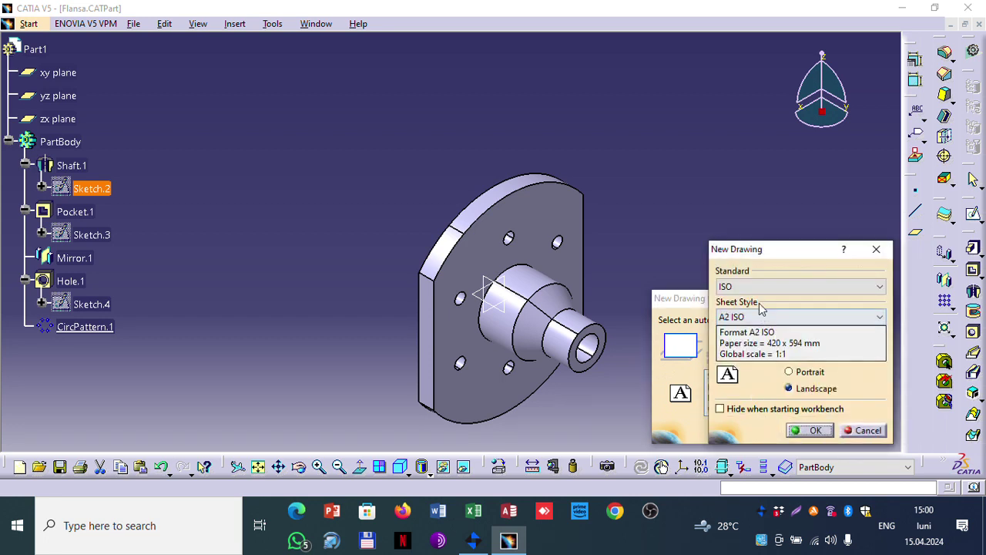
click(759, 286)
click(760, 287)
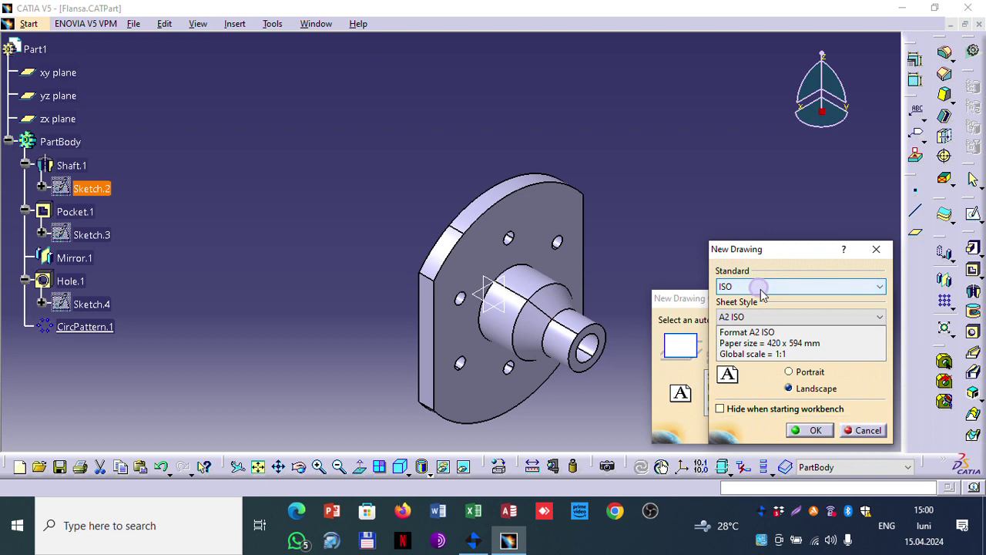
click(775, 317)
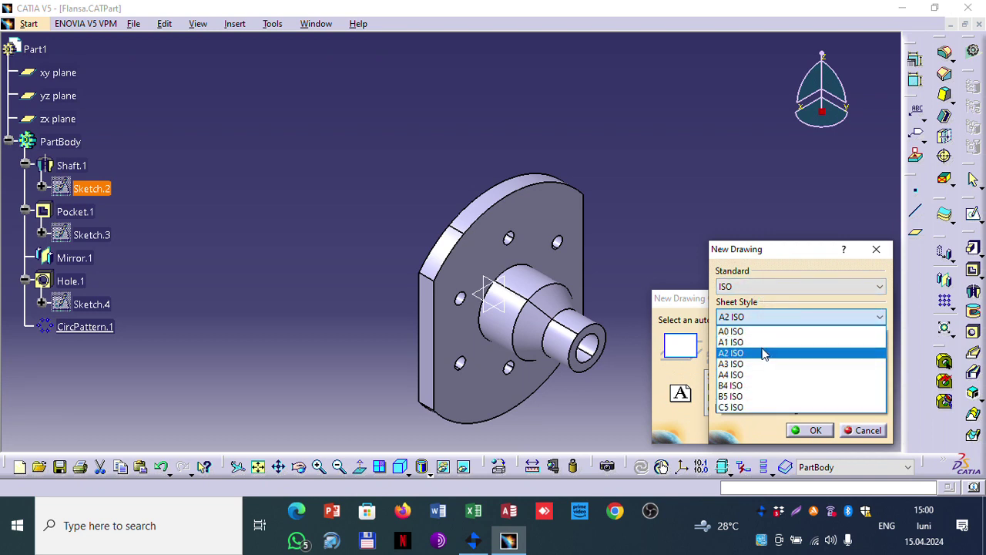
click(760, 353)
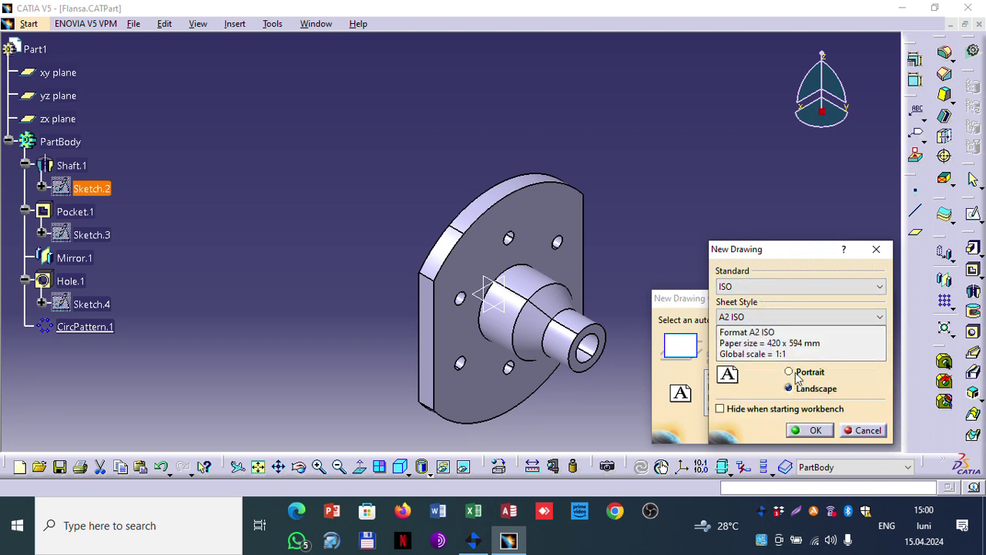
click(808, 430)
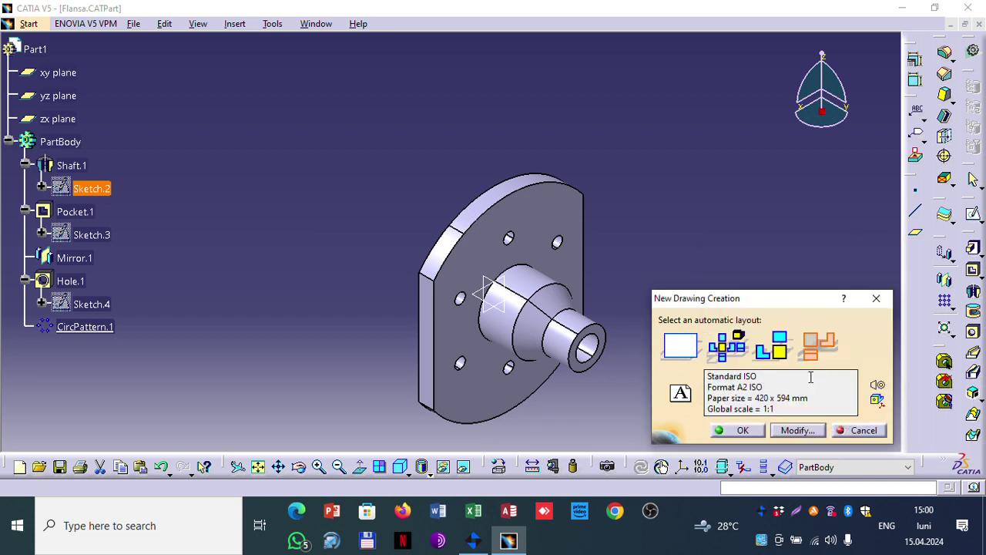
click(738, 430)
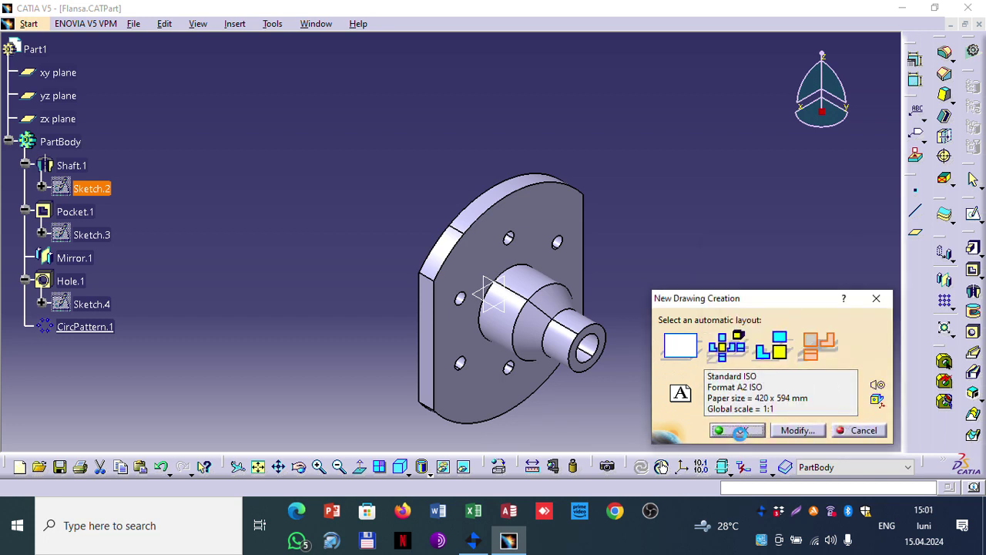
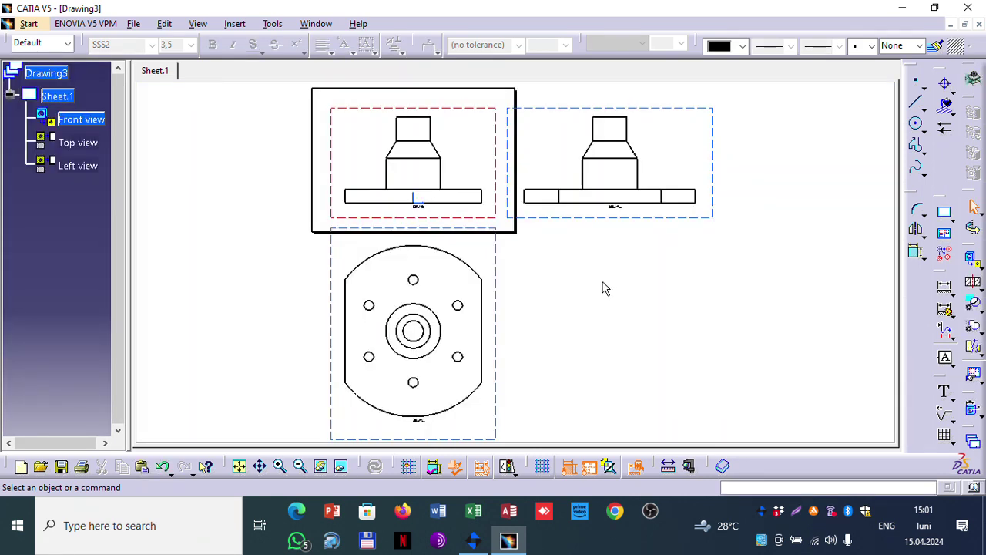
Step: Change Sheet.1's properties to A1 ISO format at scale 1:3
scroll(600, 255, down, 1)
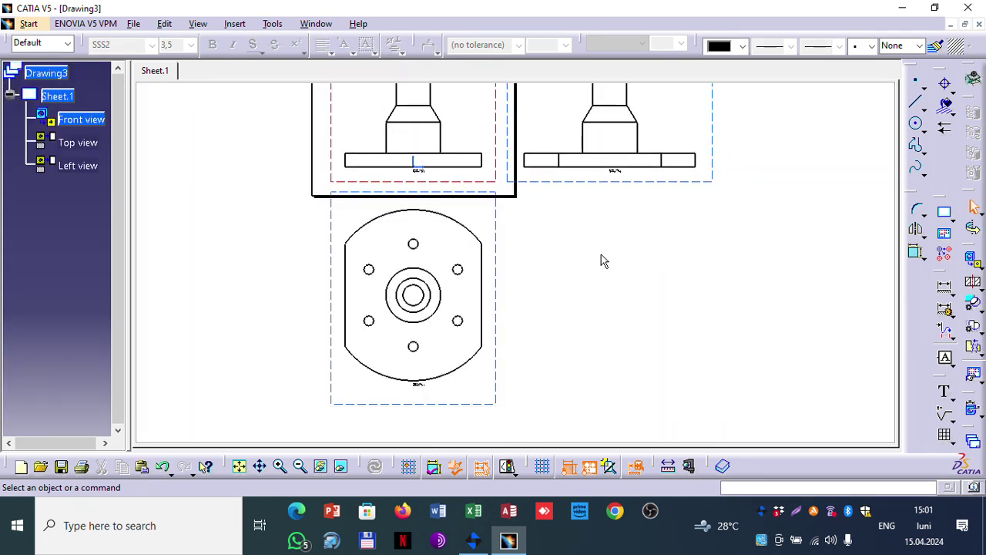
mouse_move(603, 263)
middle_down()
mouse_move(599, 255)
mouse_move(585, 286)
middle_up()
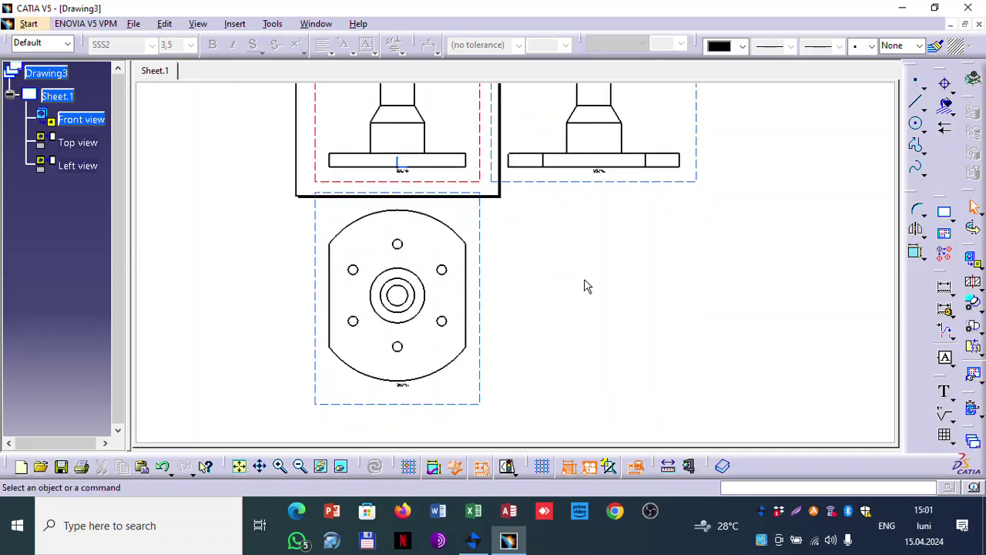
scroll(590, 273, up, 1)
scroll(590, 270, down, 1)
scroll(591, 272, up, 1)
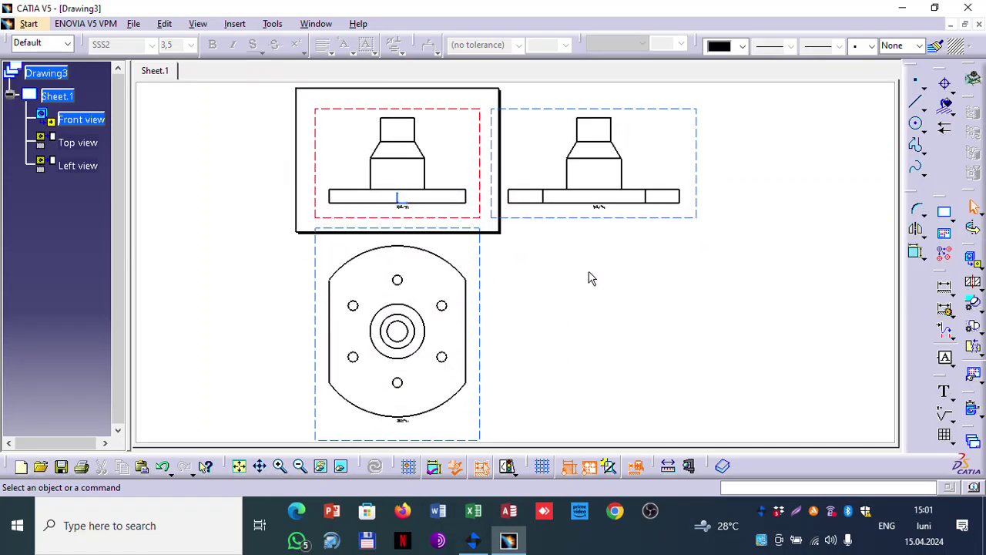
mouse_move(594, 284)
ctrl+middle_down()
mouse_move(568, 348)
mouse_move(588, 315)
mouse_move(550, 339)
mouse_move(581, 337)
mouse_move(577, 190)
mouse_move(566, 282)
ctrl+middle_up()
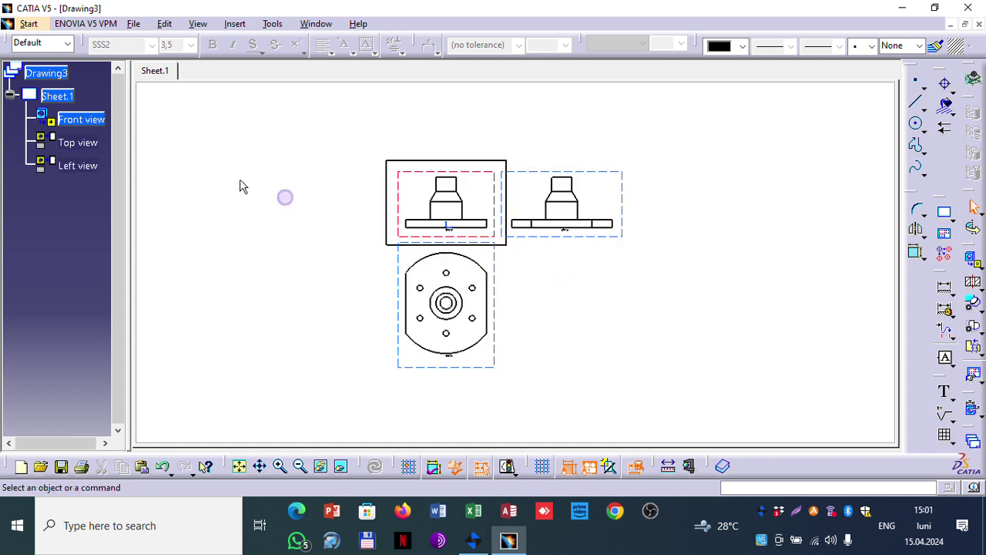
click(62, 95)
right_click(61, 96)
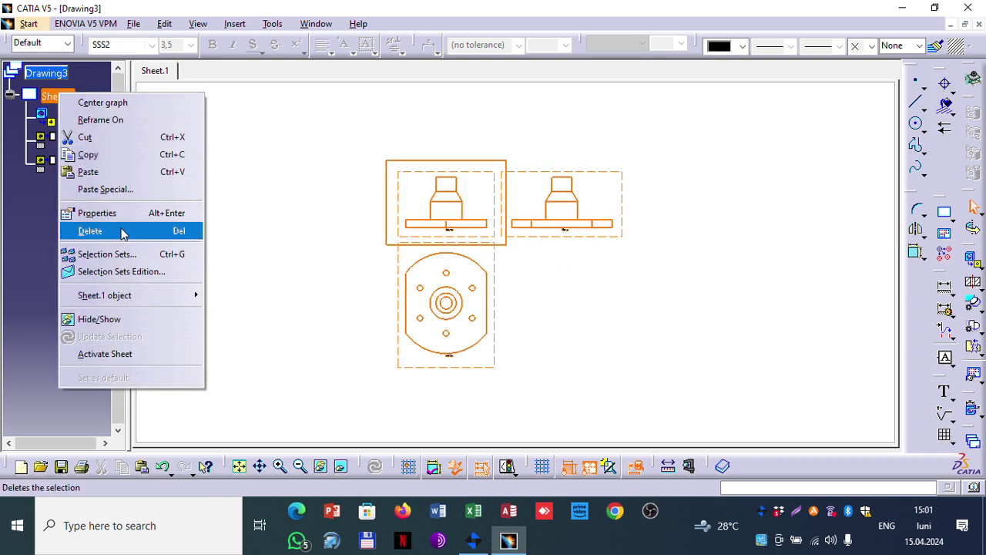
click(97, 213)
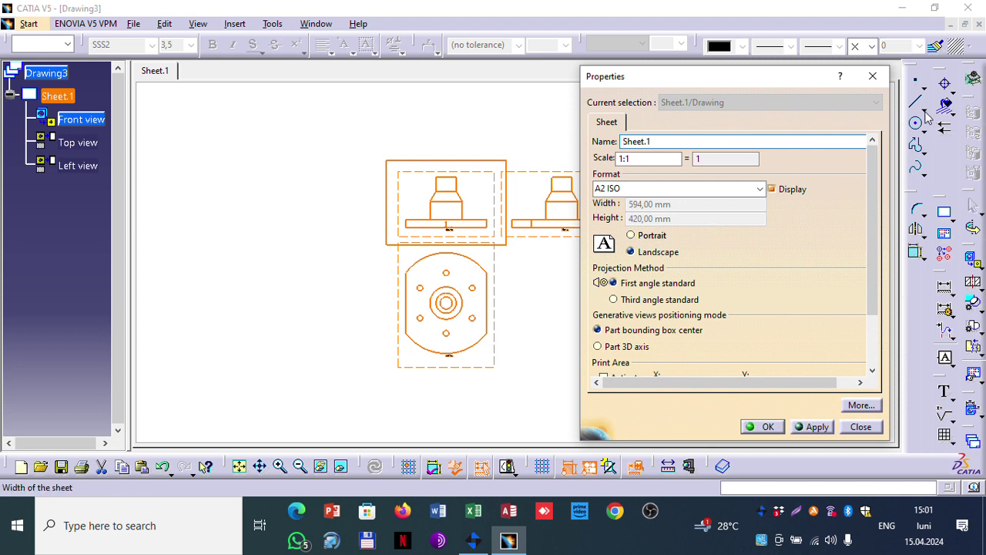
key(Tab)
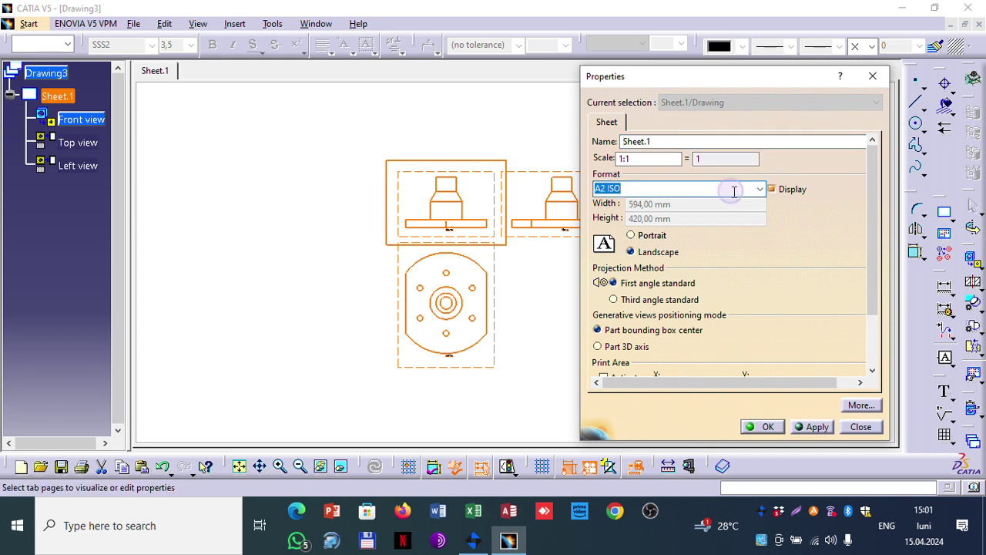
click(761, 189)
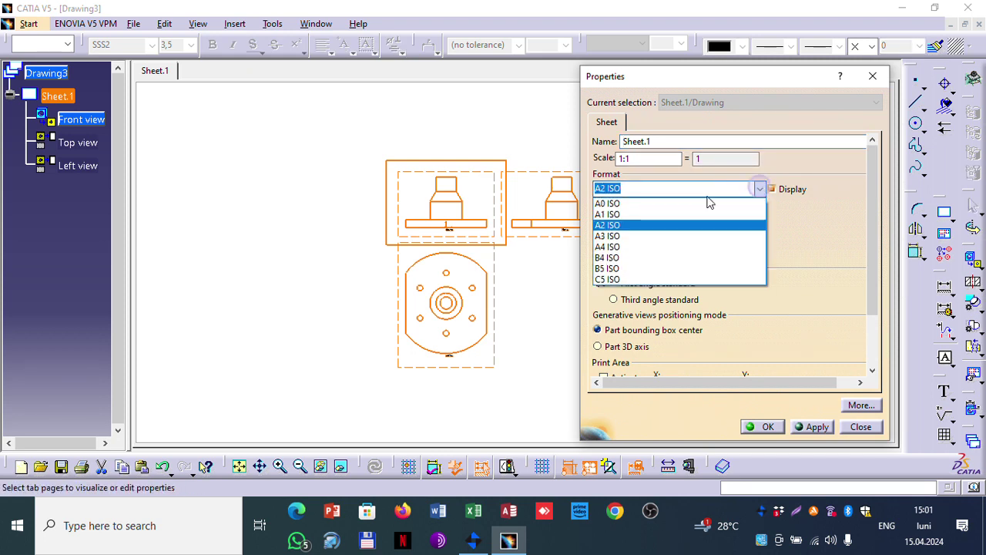
click(634, 215)
click(636, 158)
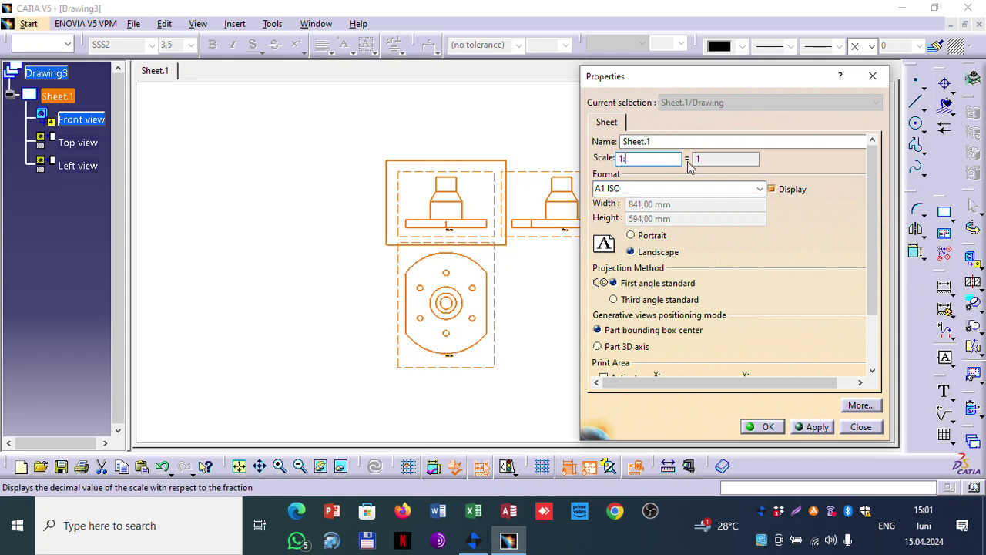
click(815, 426)
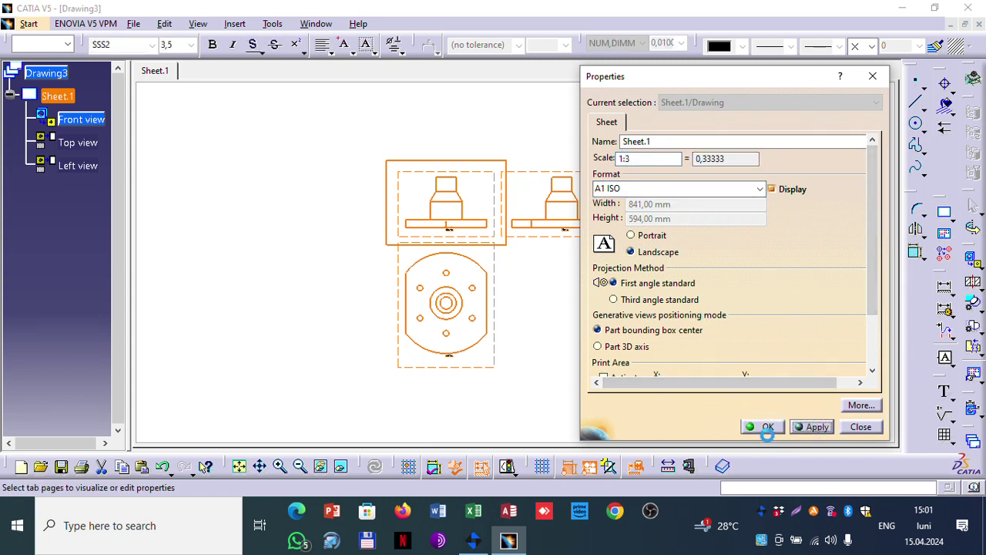
click(766, 427)
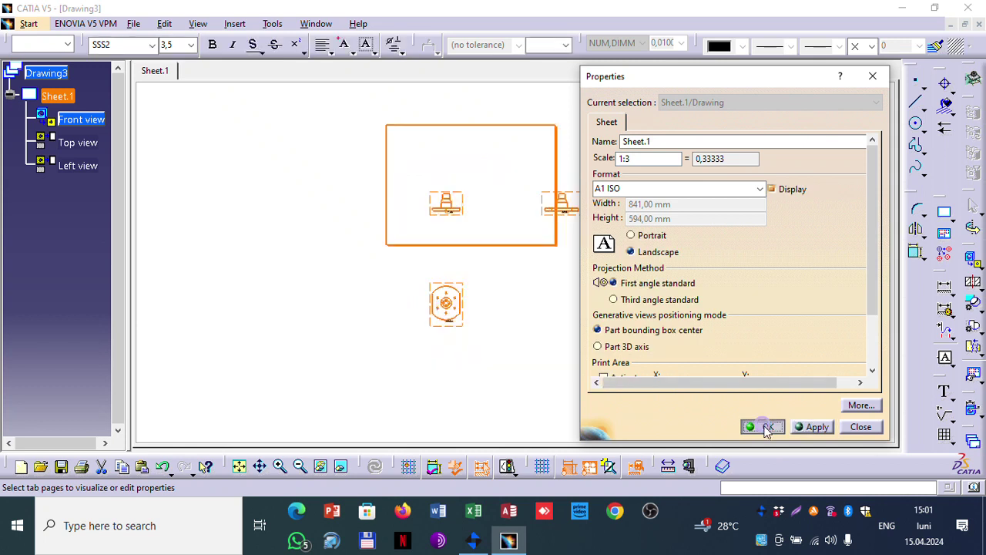
Step: Move the front view toward the frame's top-left and bring the left view closer to it
click(466, 210)
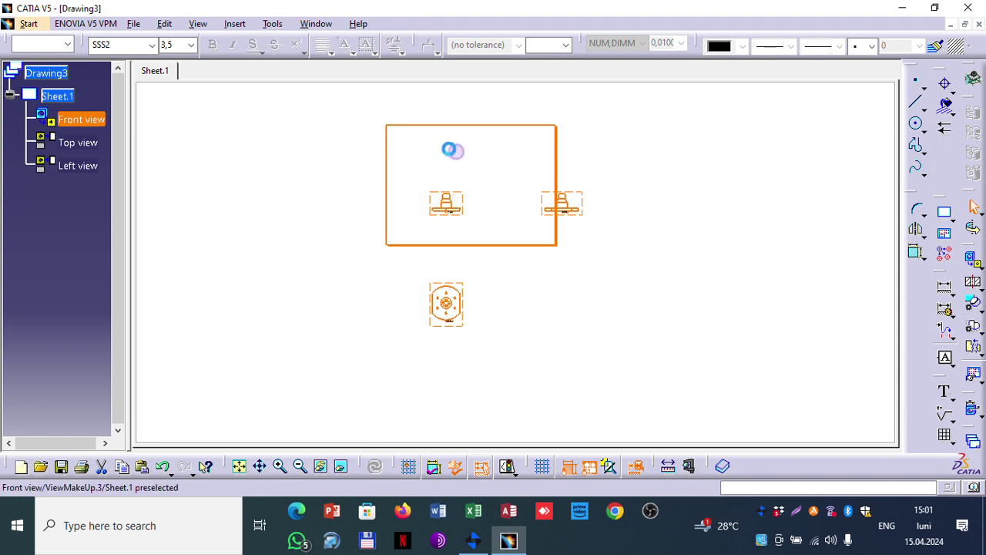
drag(459, 193, 445, 148)
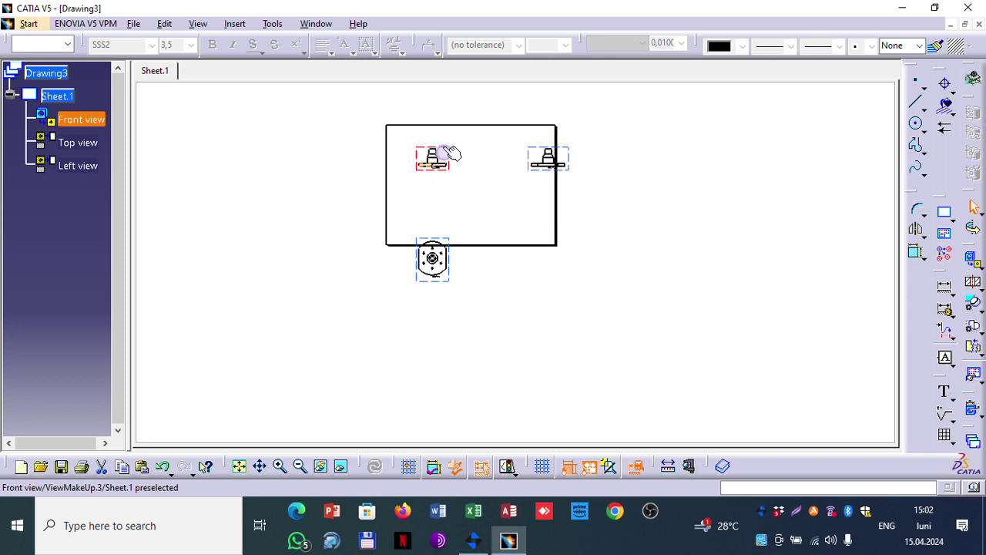
click(531, 158)
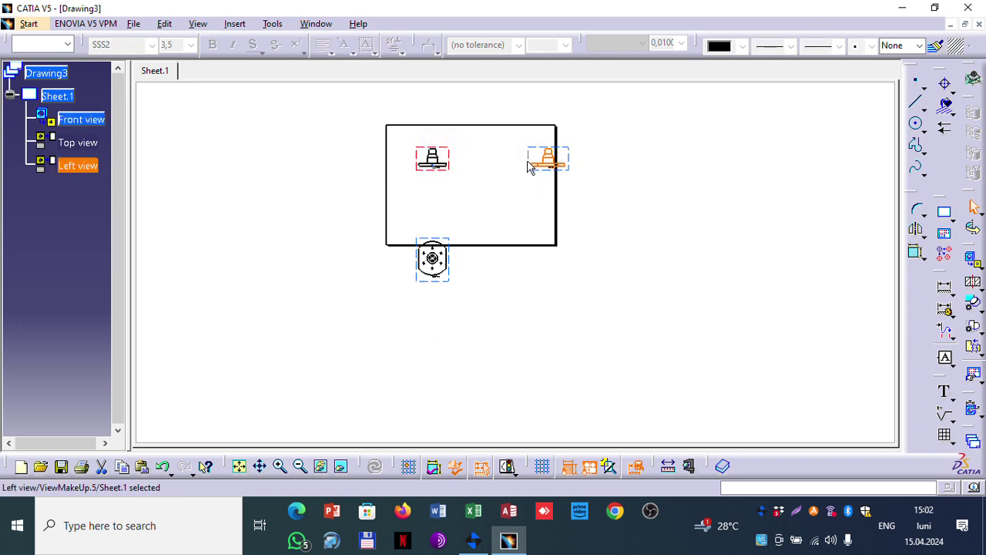
click(528, 161)
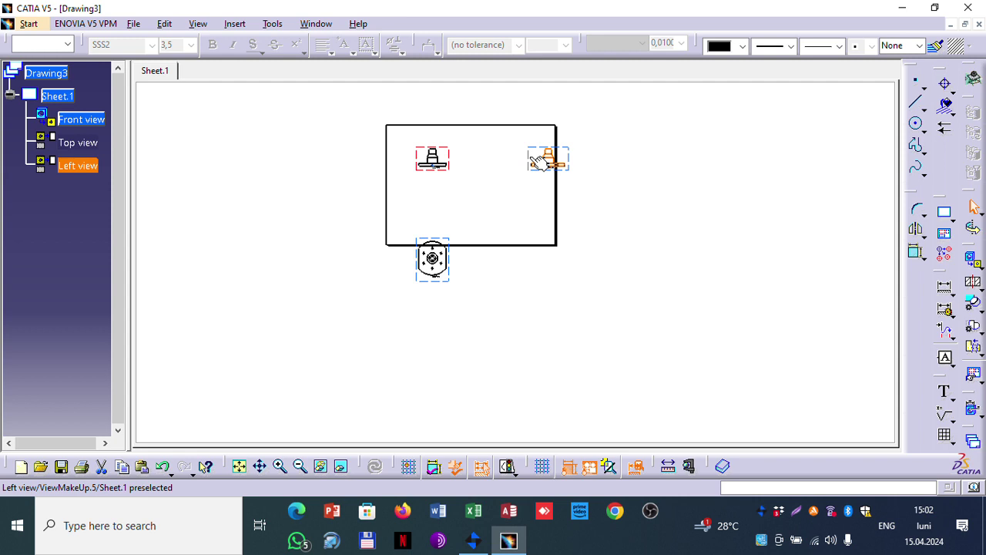
click(529, 158)
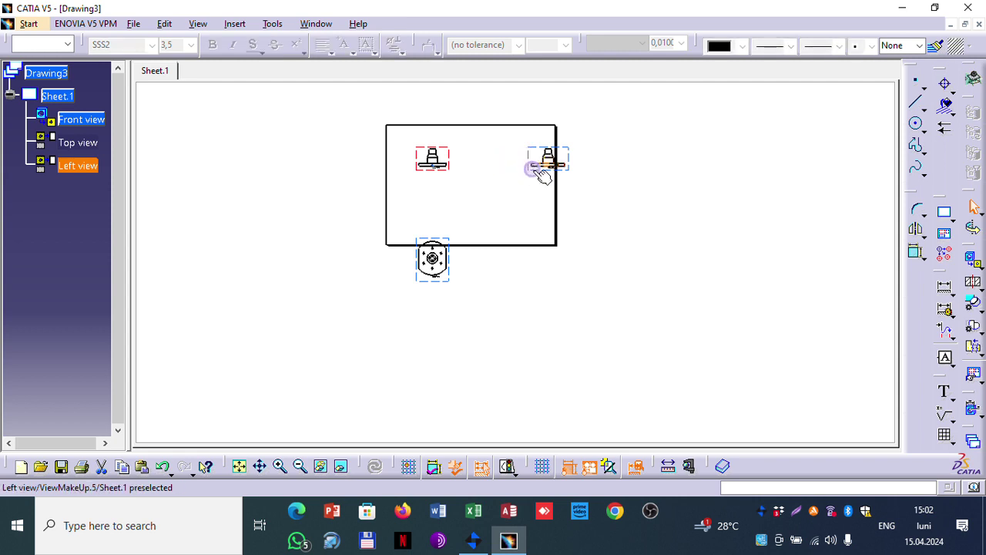
click(534, 169)
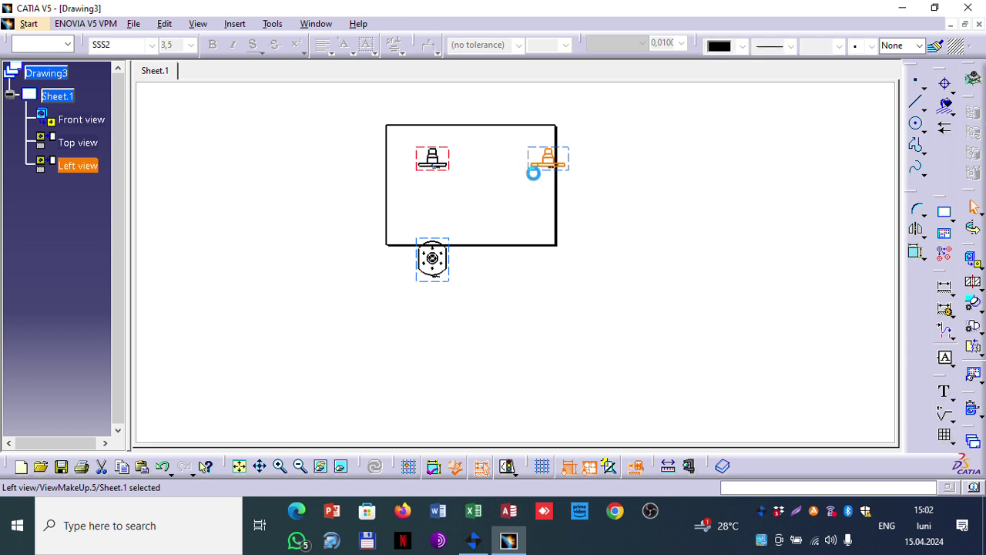
drag(542, 174, 489, 173)
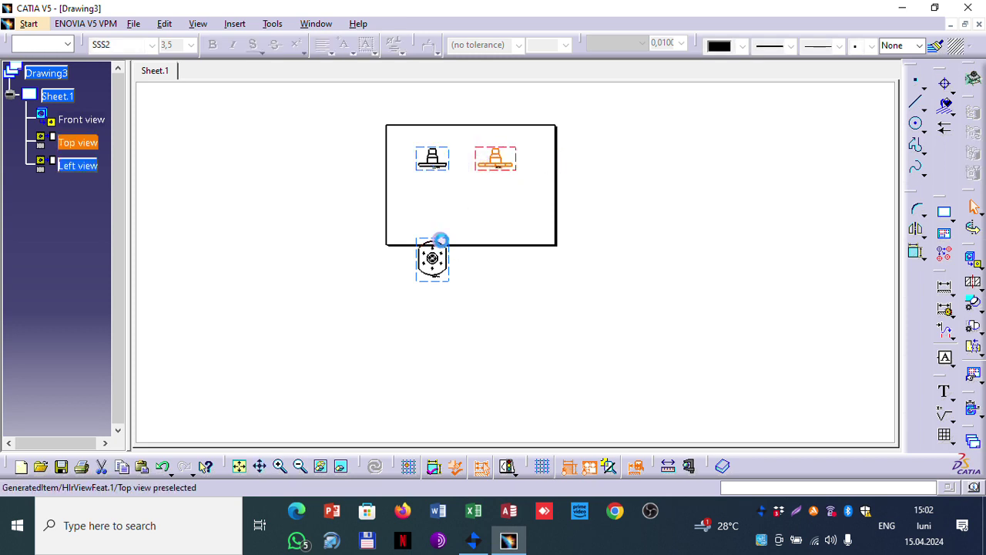
Step: Move the top view up into the frame directly below the front view
click(445, 238)
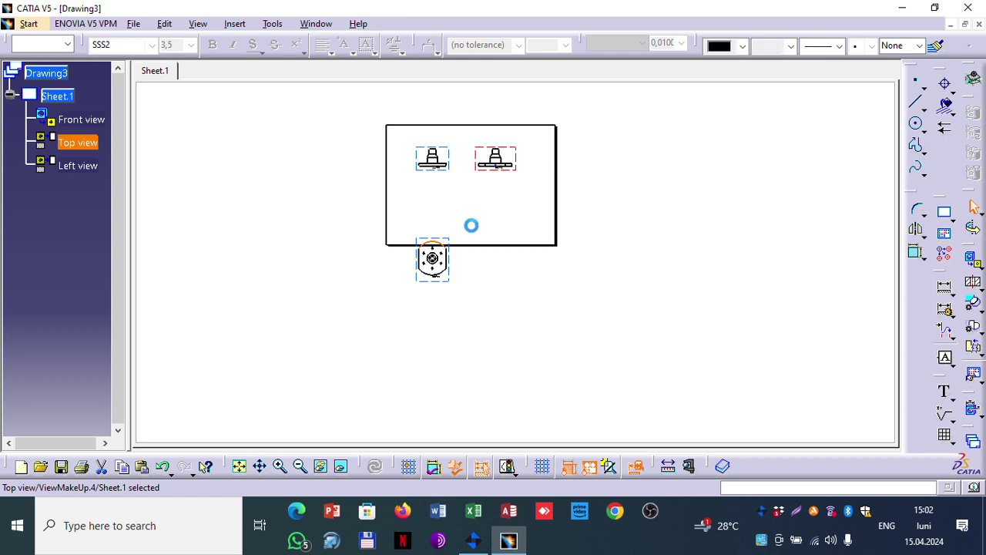
drag(447, 238, 449, 180)
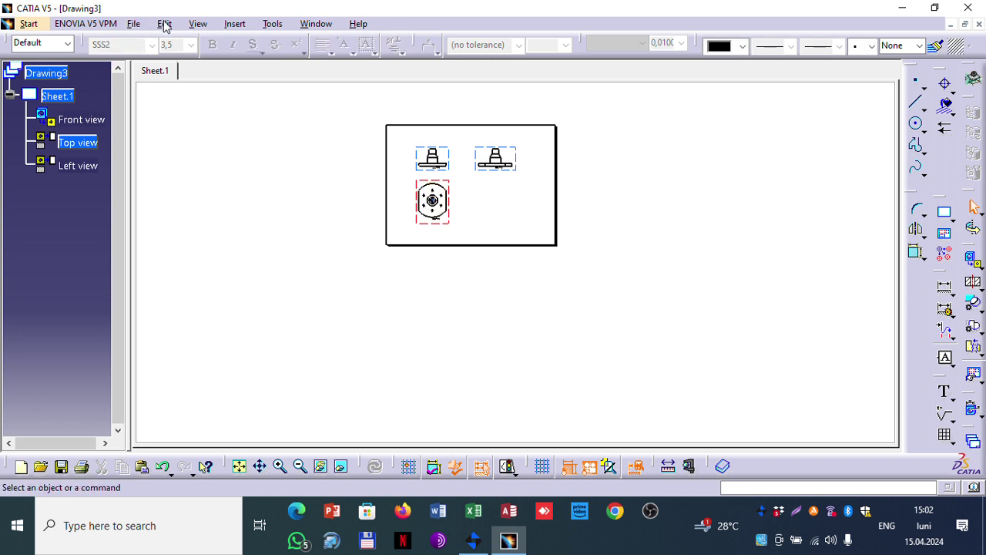
click(164, 24)
Step: In the sheet background, create a frame and title block from Drawing Titleblock Sample 2
click(197, 398)
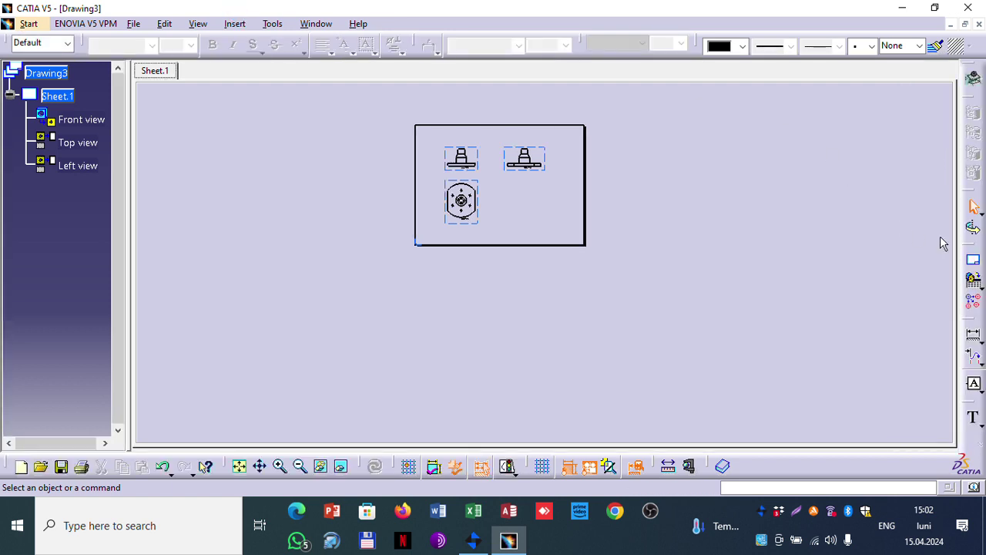
click(974, 264)
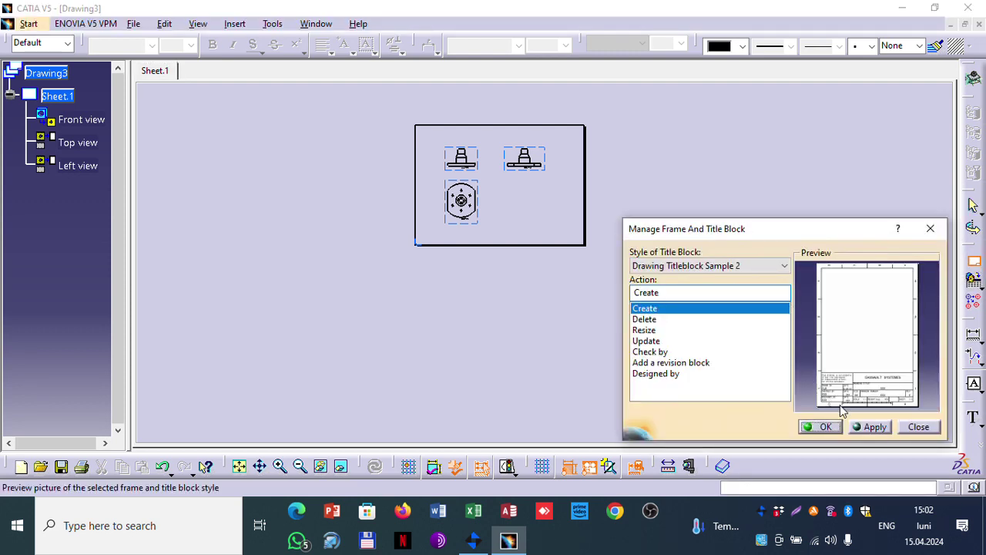
click(716, 265)
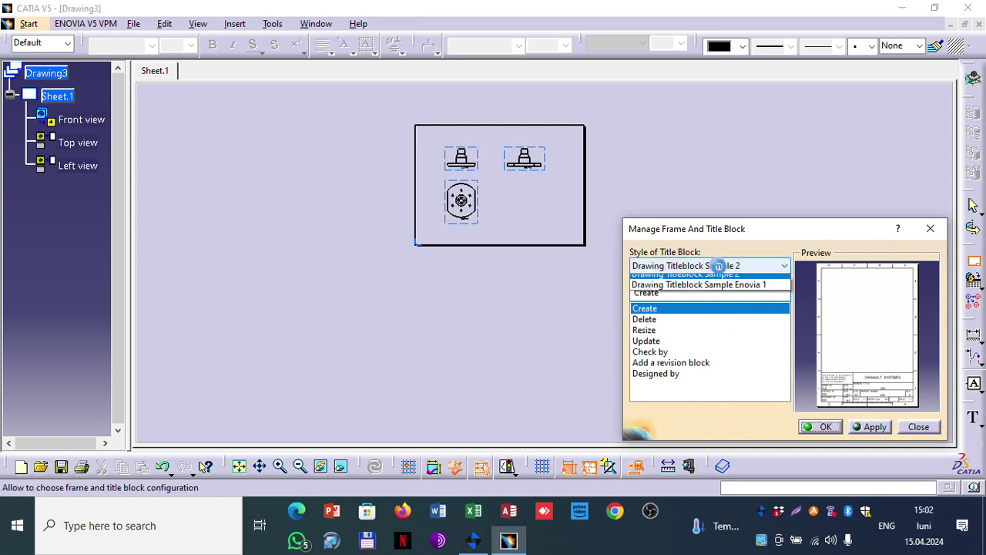
click(717, 265)
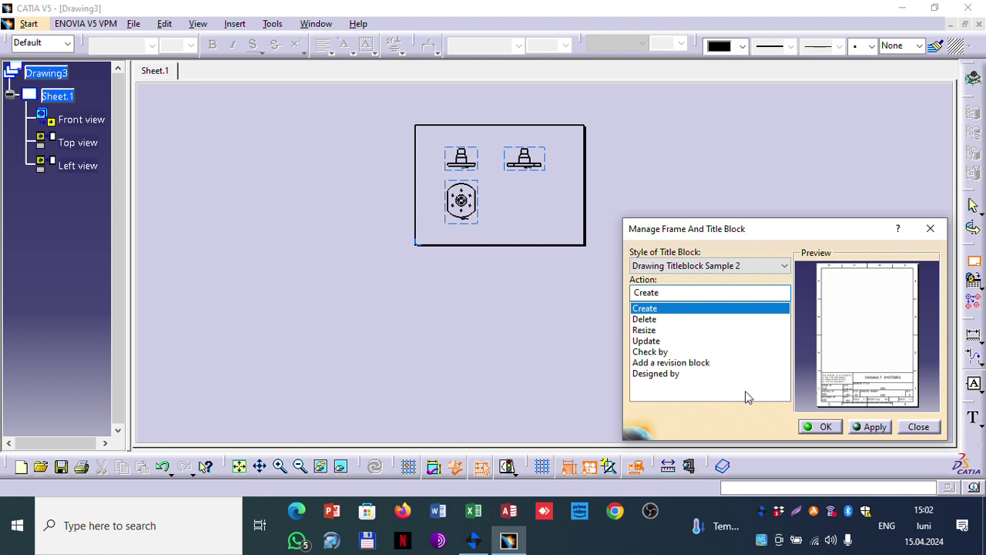
click(869, 426)
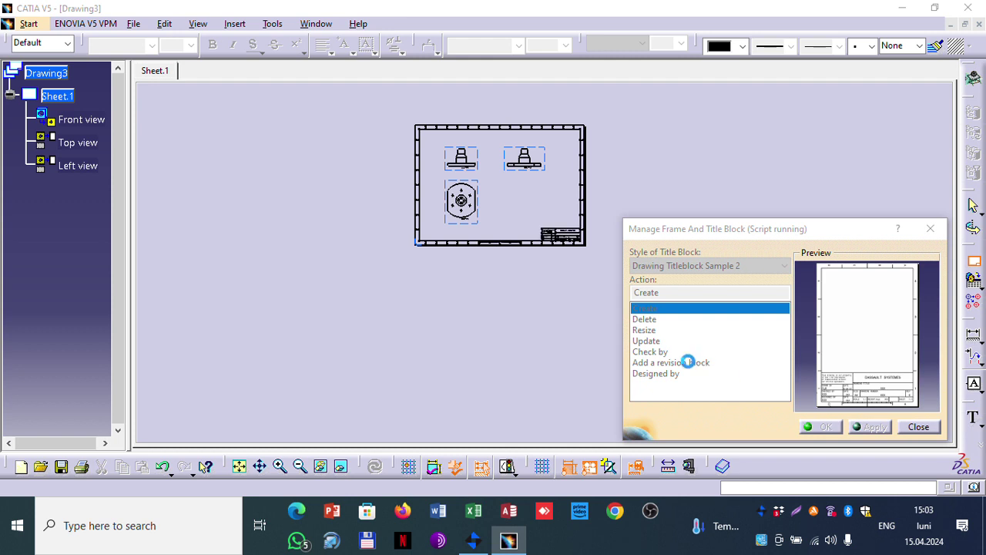
click(820, 427)
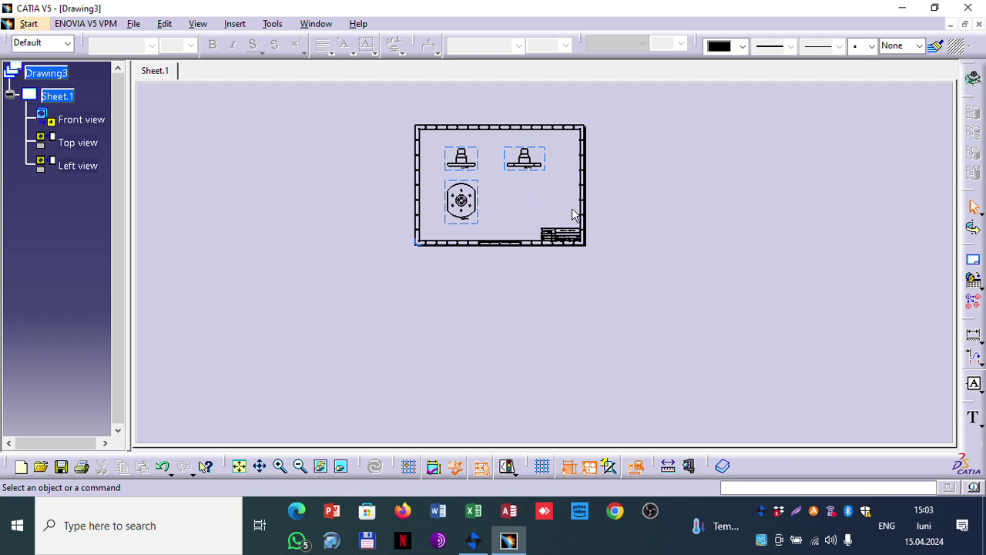
Step: Leave the sheet background and return to editing the working views
click(57, 95)
right_click(56, 97)
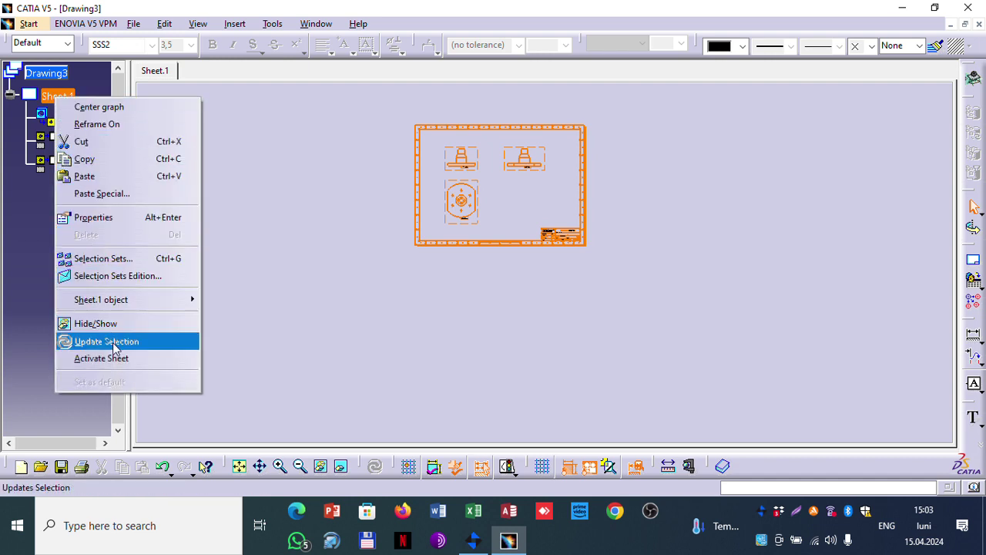
click(168, 26)
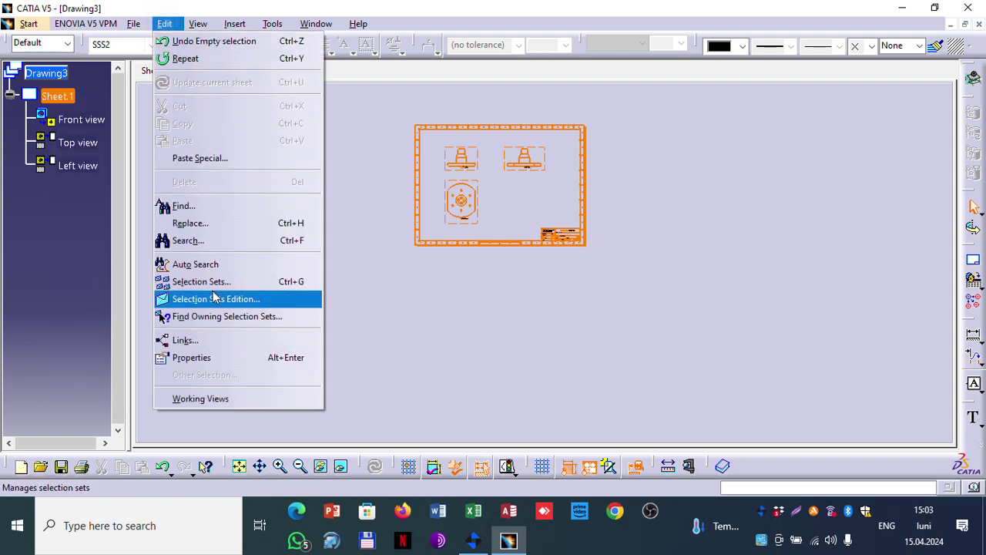
click(205, 398)
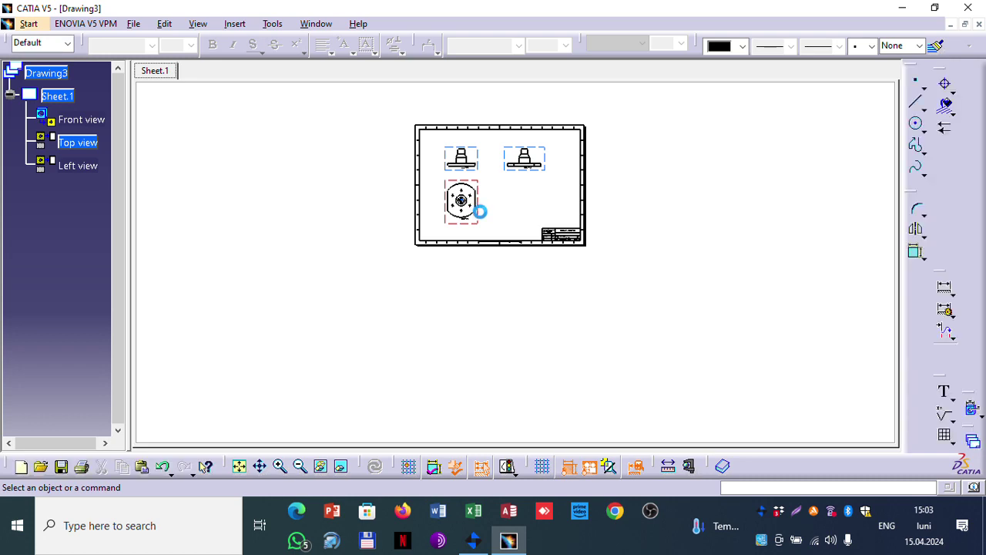
Step: Create offset section view A-A across the top view and place it to the right
mouse_move(466, 224)
middle_down()
mouse_move(462, 169)
mouse_move(437, 104)
mouse_move(516, 224)
mouse_move(445, 240)
mouse_move(406, 147)
mouse_move(583, 269)
mouse_move(688, 276)
middle_up()
click(972, 283)
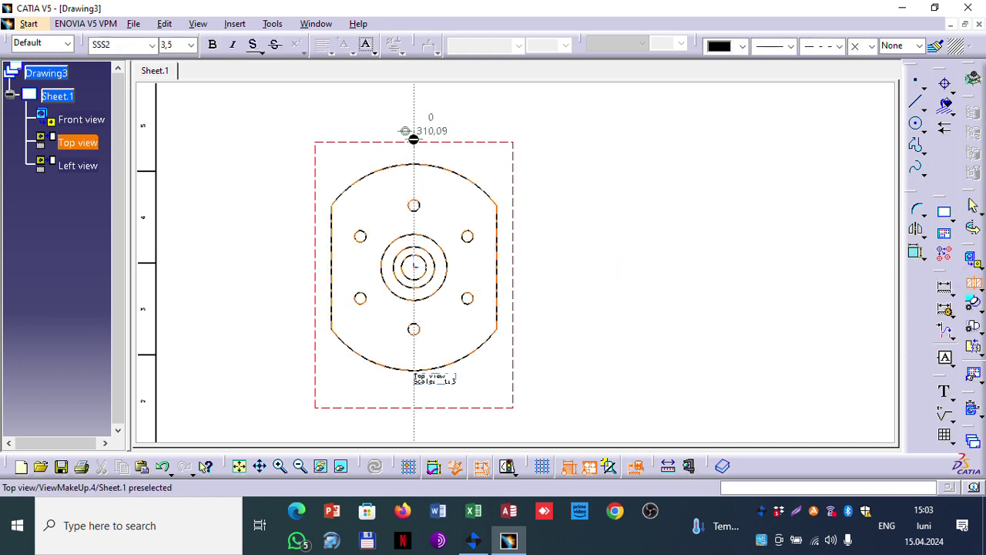
click(409, 134)
double_click(413, 406)
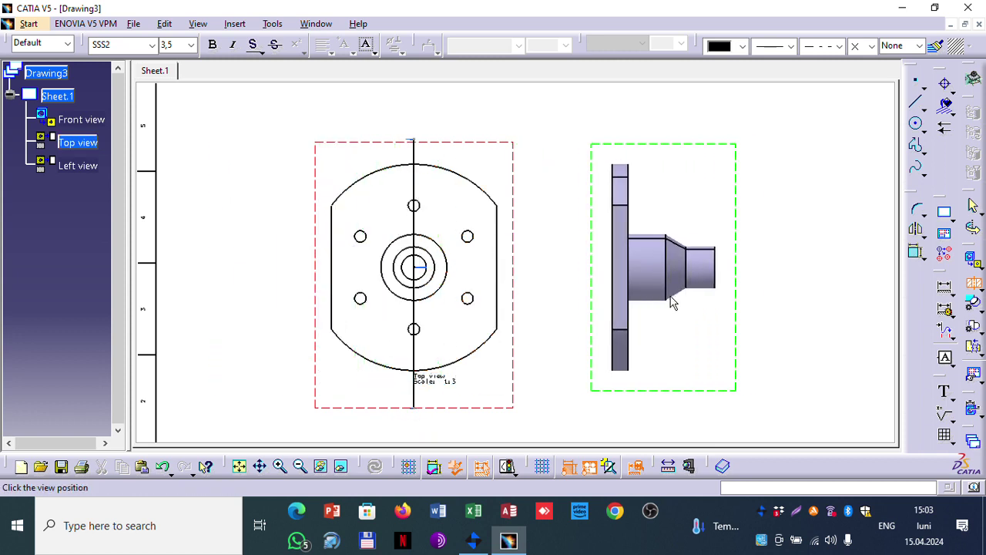
click(685, 294)
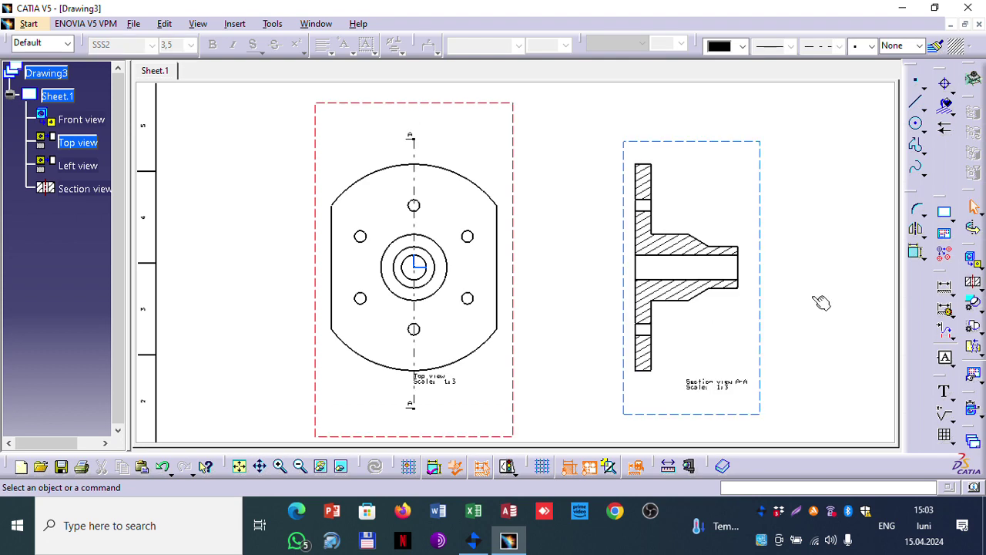
click(692, 145)
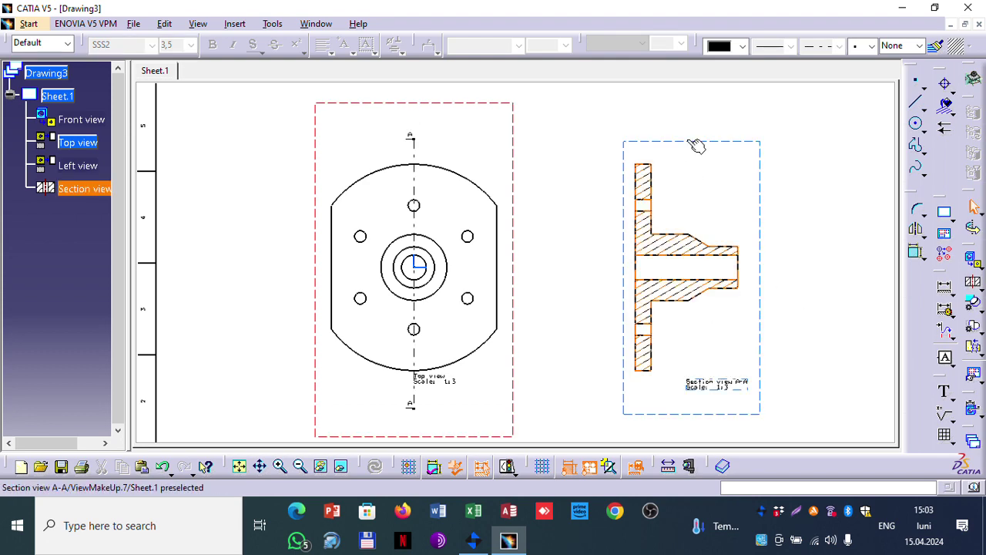
Step: Turn on Axis, Thread and Center Line dress-up in section view A-A's properties
right_click(690, 144)
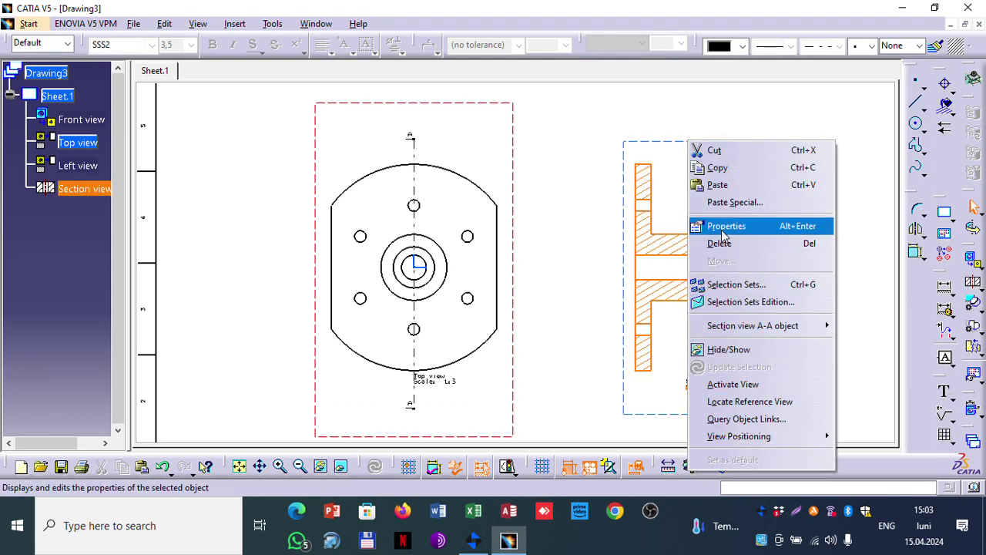
click(725, 228)
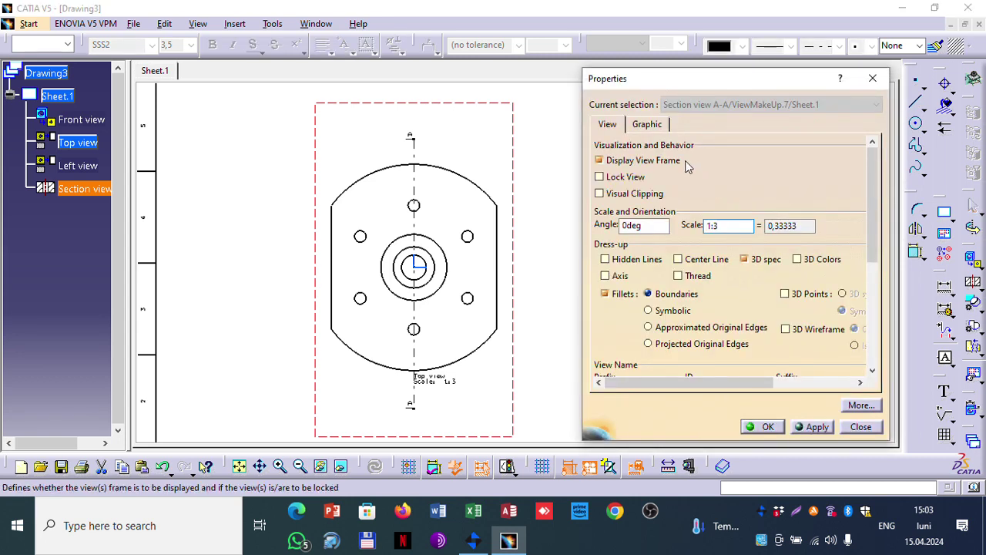
click(619, 276)
click(694, 277)
click(702, 259)
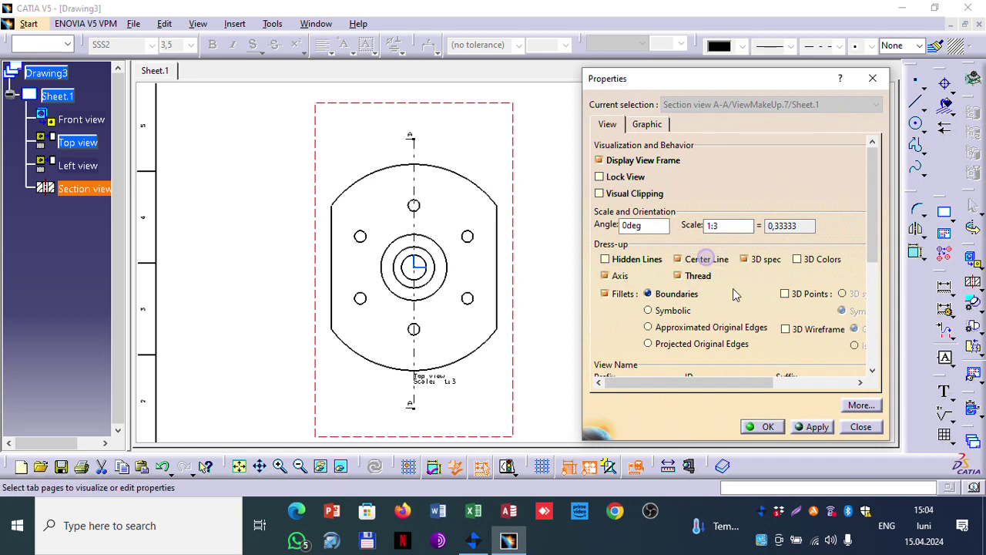
click(813, 427)
click(759, 427)
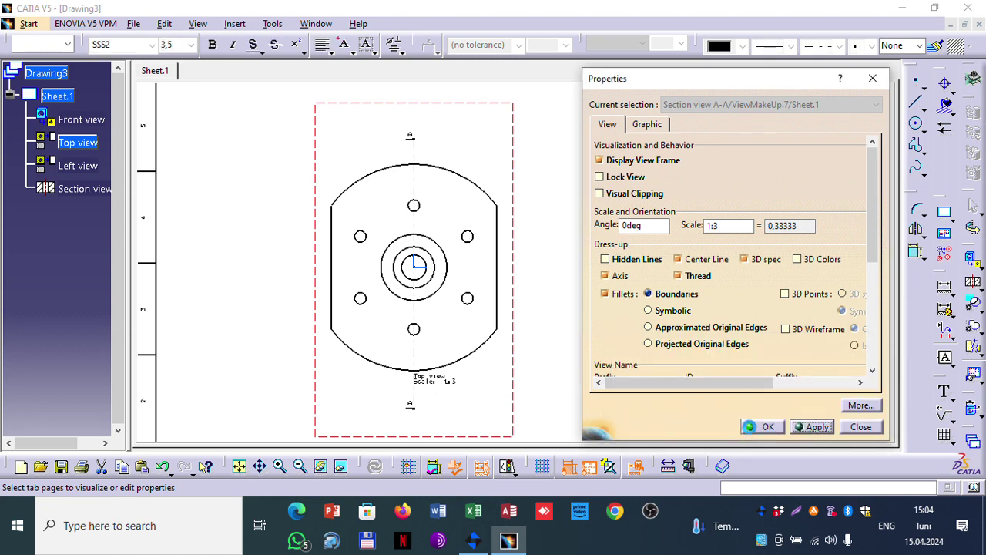
click(759, 427)
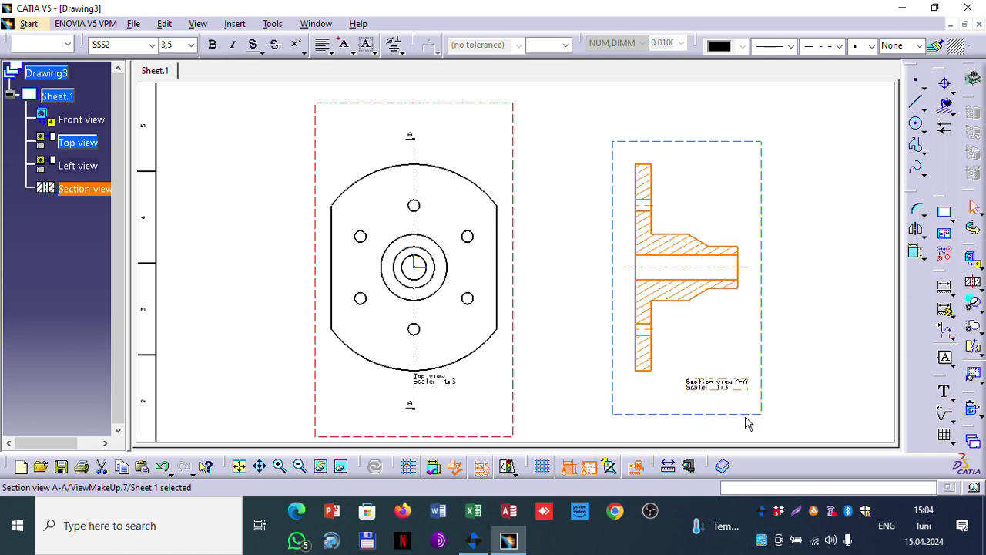
Step: Generate dimensions on section view A-A, such as 250, 90, 70, 50, 40 and 20
mouse_move(666, 358)
ctrl+middle_down()
mouse_move(640, 272)
mouse_move(806, 180)
mouse_move(270, 336)
ctrl+middle_up()
mouse_move(536, 219)
ctrl+middle_down()
mouse_move(532, 178)
mouse_move(557, 326)
ctrl+middle_up()
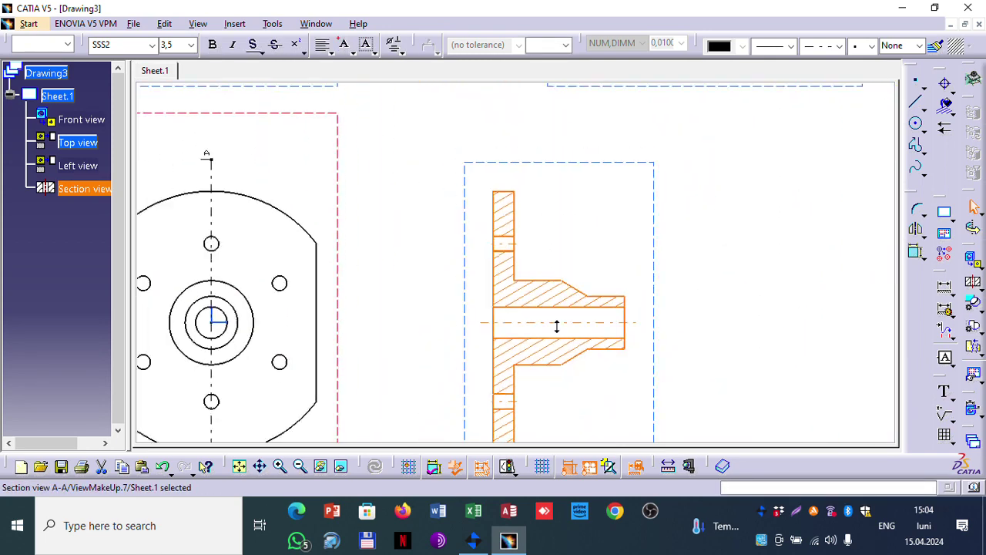
click(972, 410)
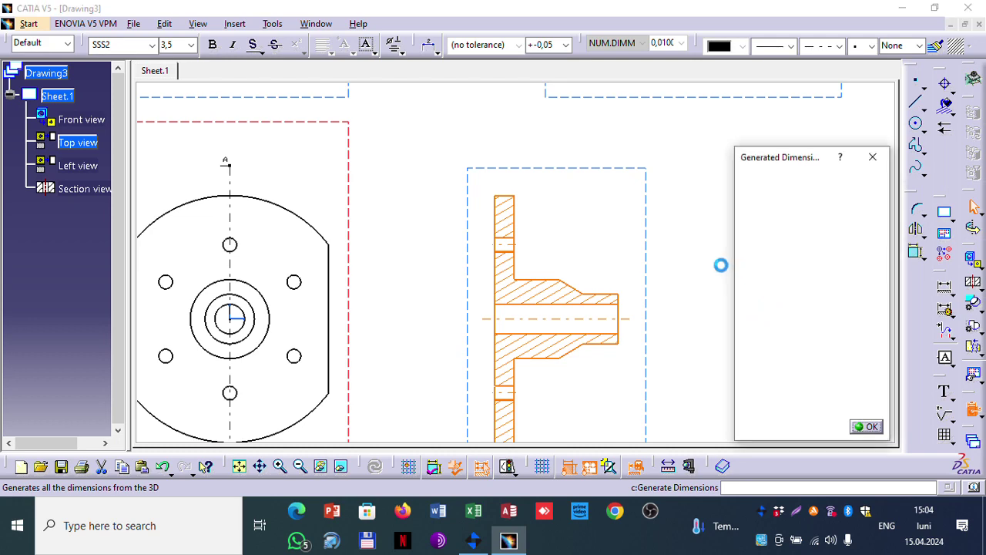
key(Return)
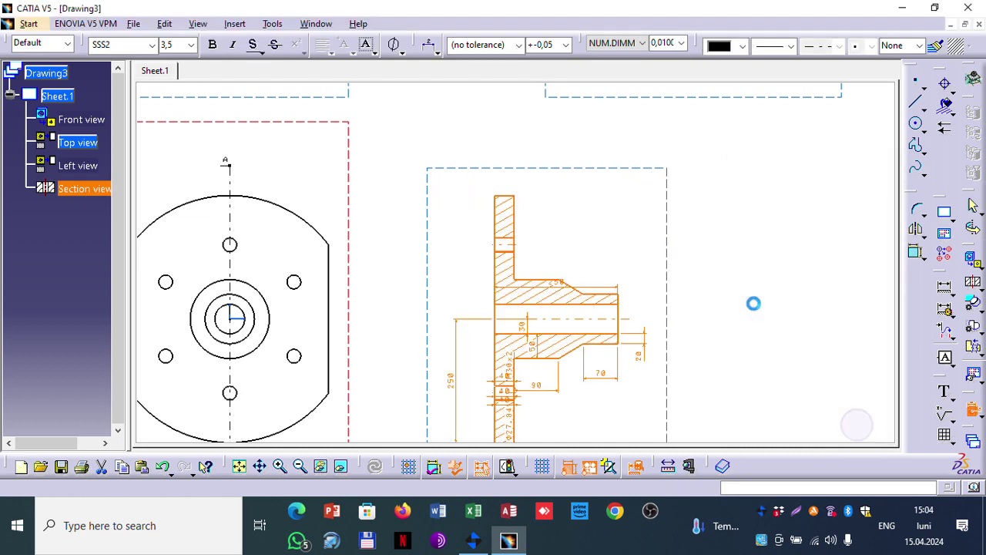
mouse_move(733, 236)
middle_down()
mouse_move(716, 249)
mouse_move(679, 232)
mouse_move(610, 275)
mouse_move(592, 233)
middle_up()
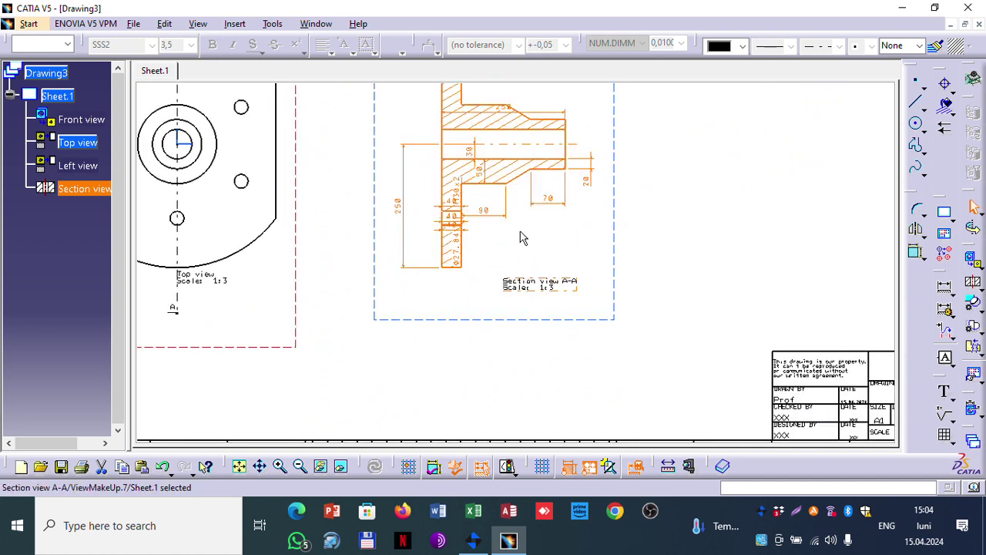
ctrl+middle_drag(520, 238, 513, 185)
click(486, 181)
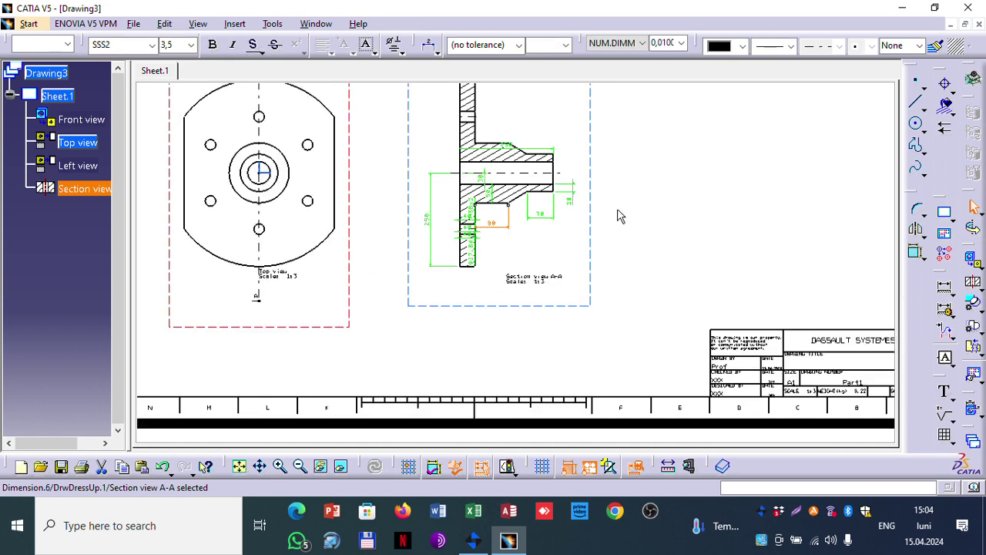
ctrl+middle_drag(698, 176, 594, 241)
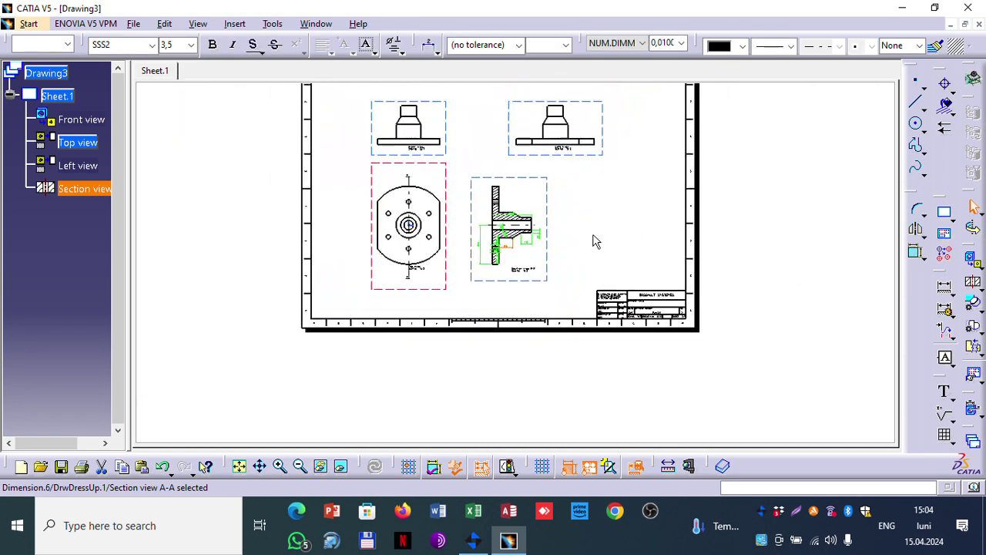
ctrl+middle_drag(628, 202, 600, 243)
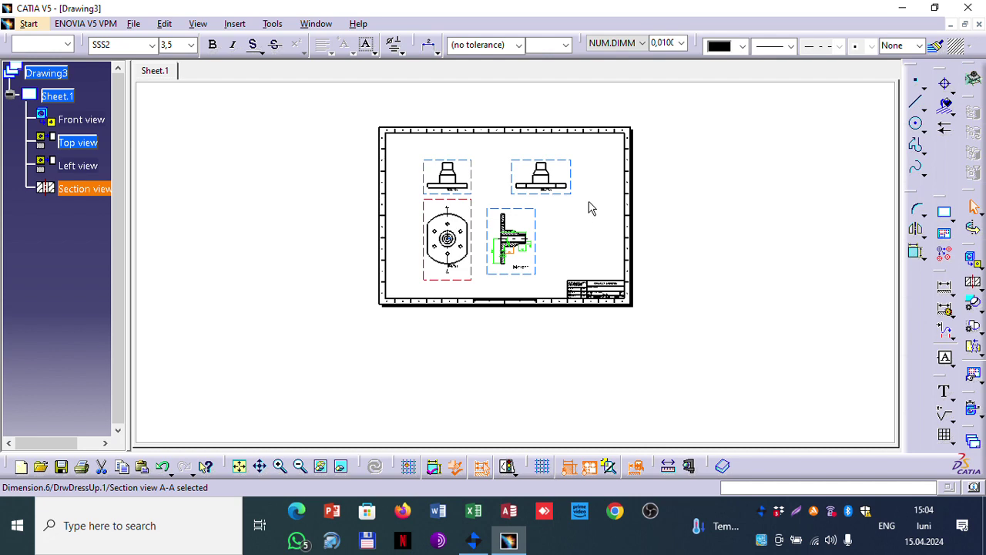
click(590, 208)
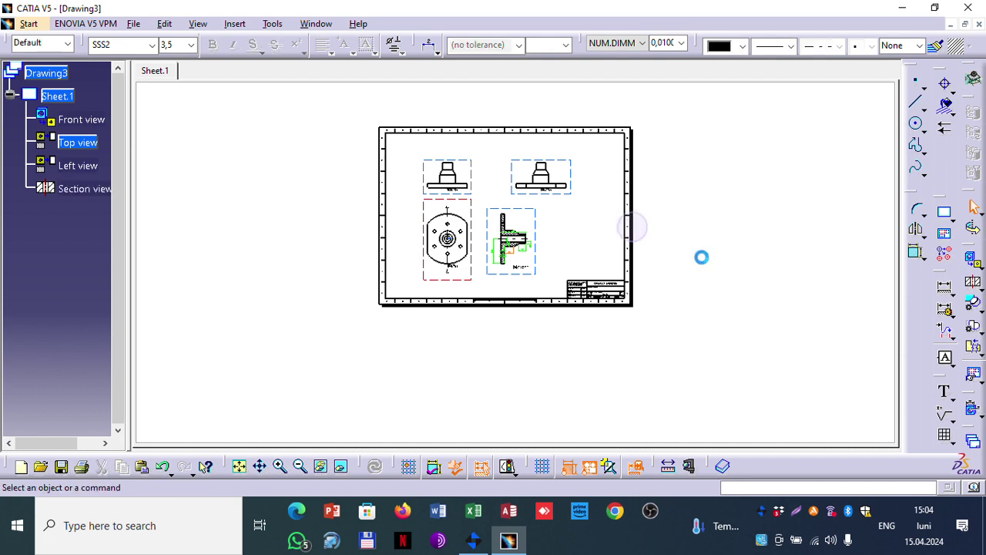
Step: Start a new Product1 in Assembly Design and begin inserting a new component
click(29, 23)
mouse_move(67, 64)
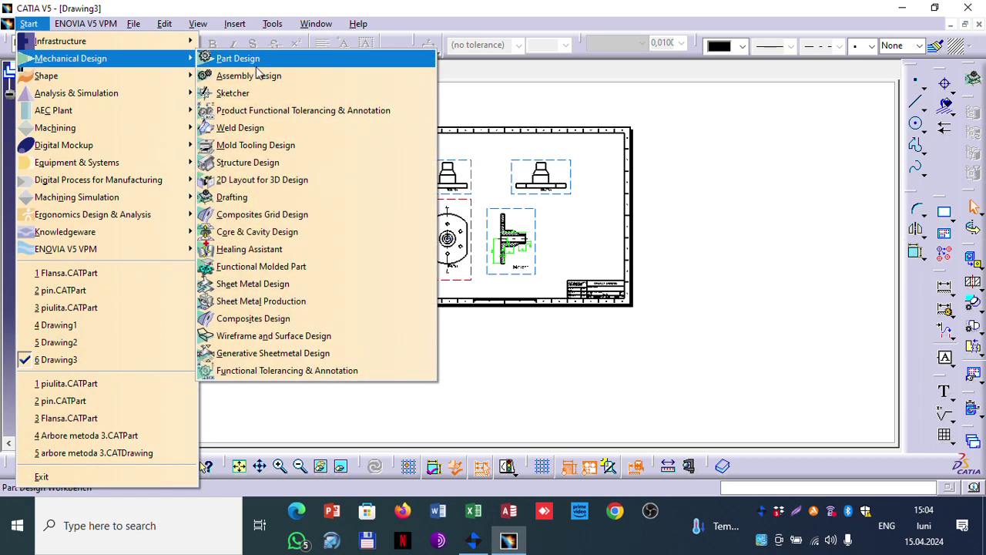
click(258, 75)
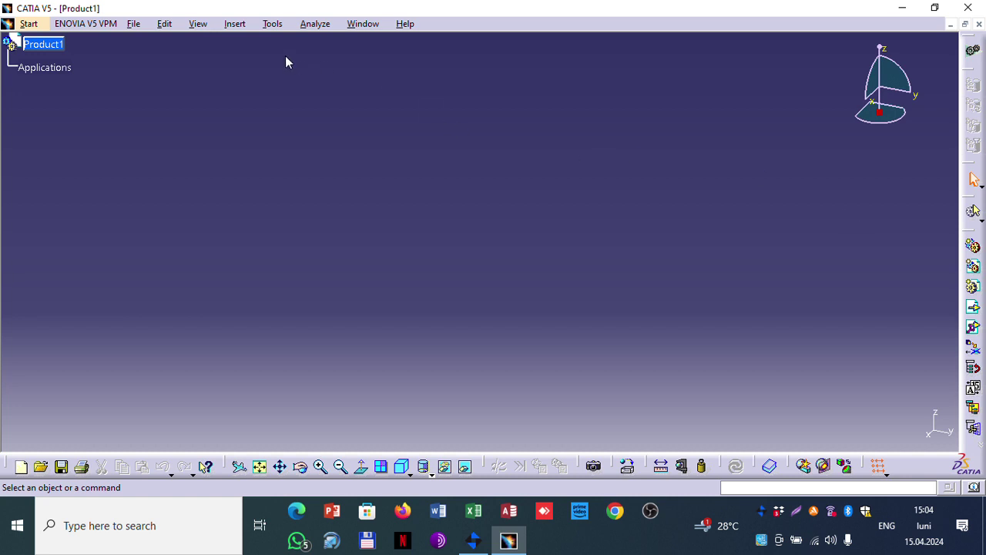
click(235, 24)
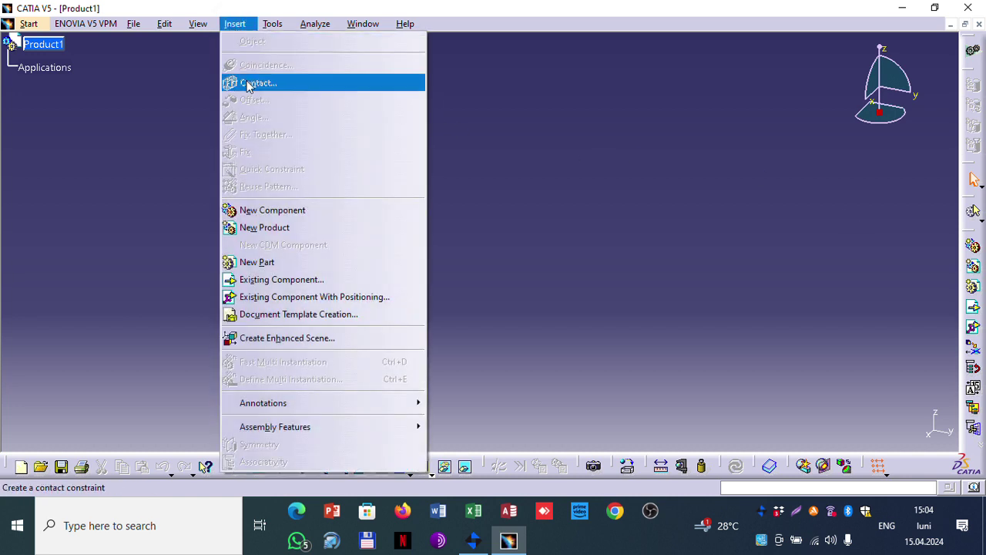
click(305, 212)
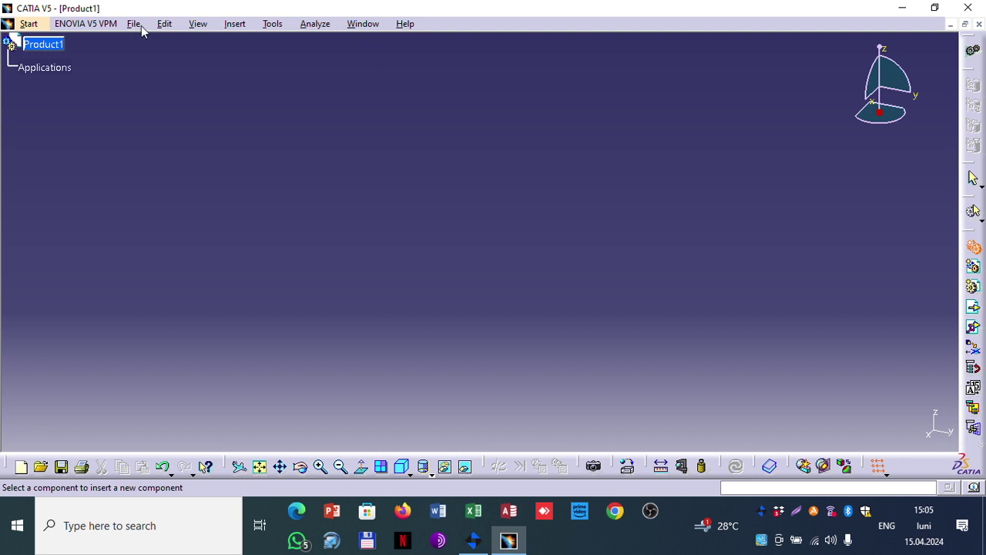
click(380, 119)
click(363, 23)
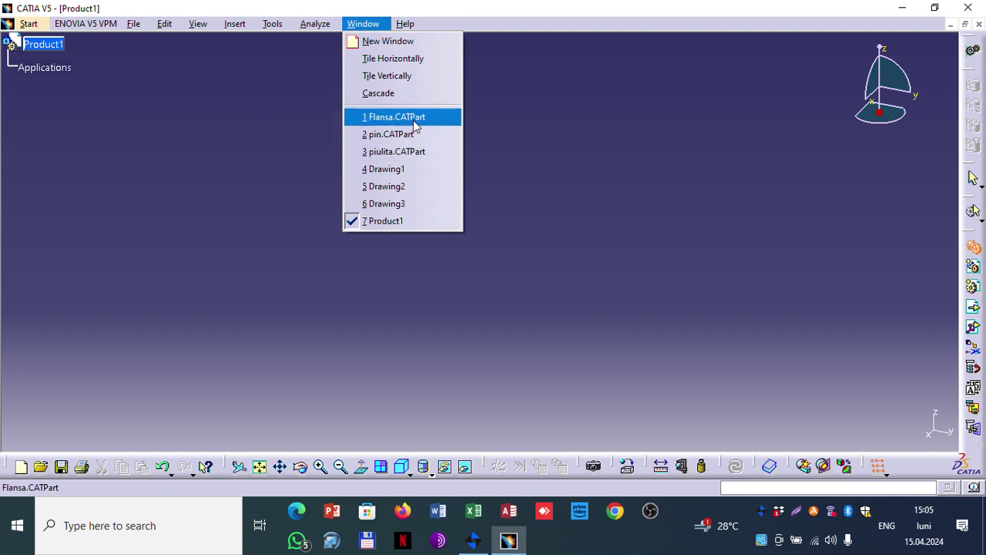
click(412, 117)
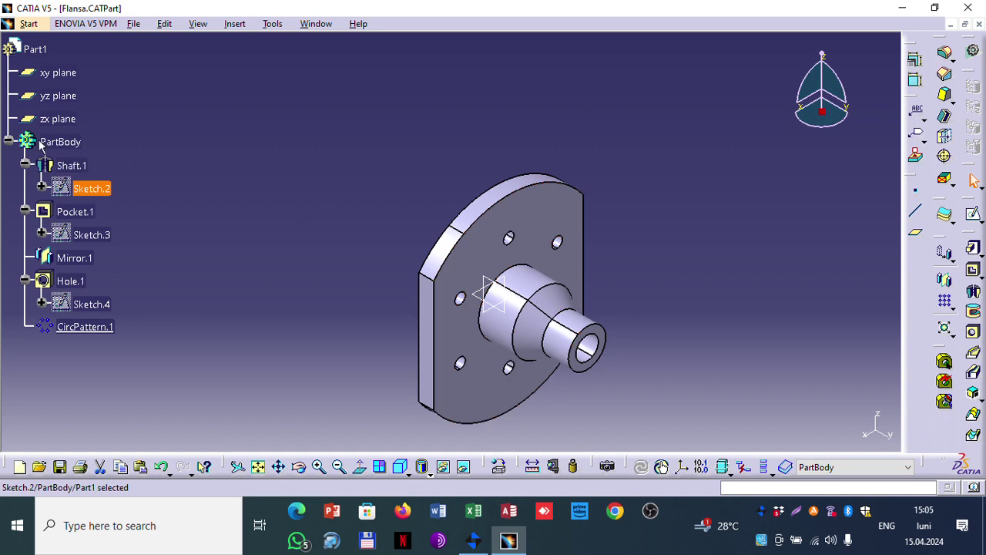
click(62, 142)
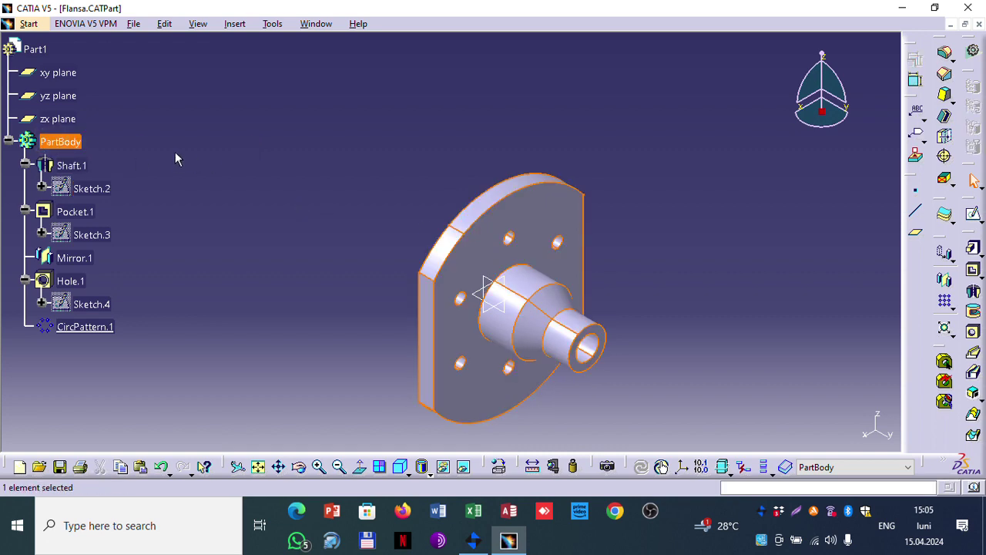
click(315, 24)
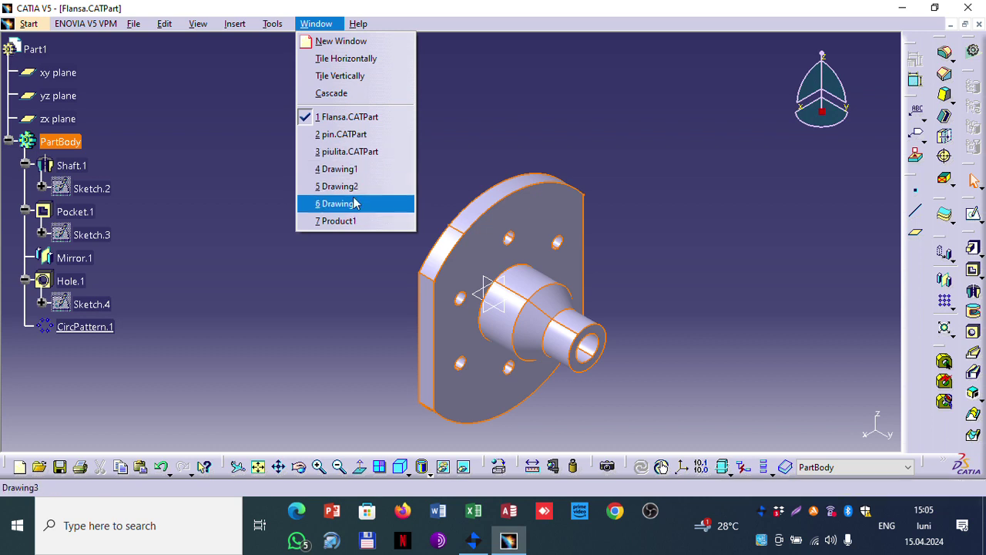
click(344, 221)
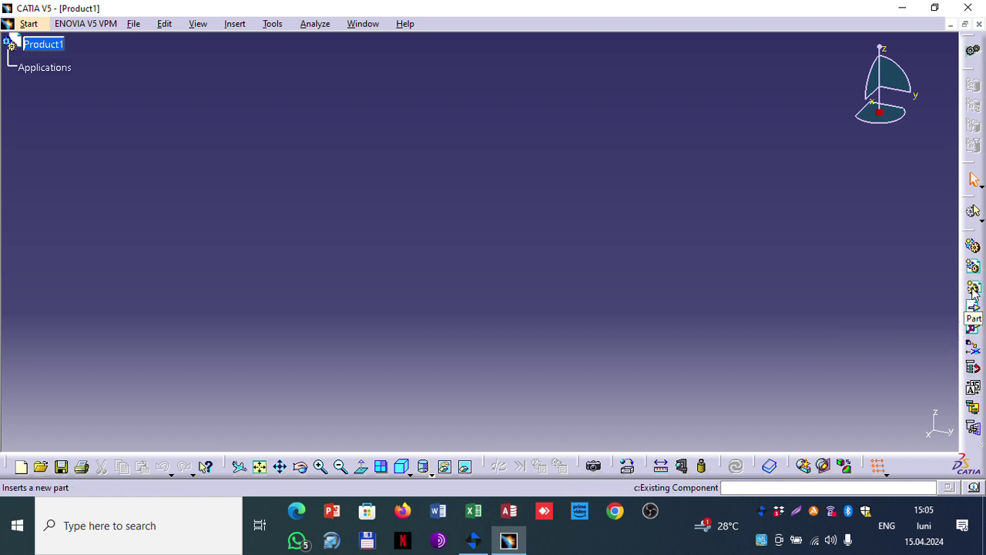
click(241, 30)
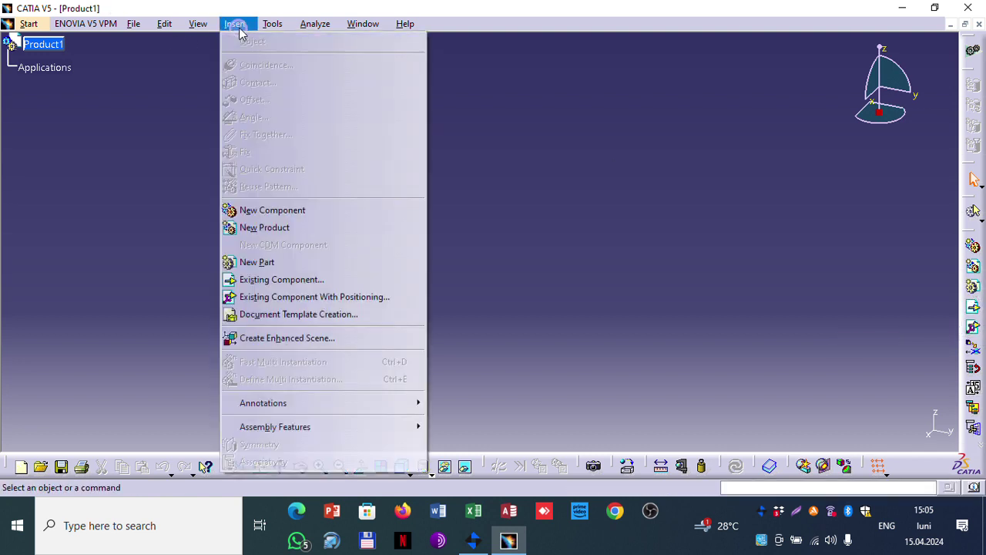
click(306, 284)
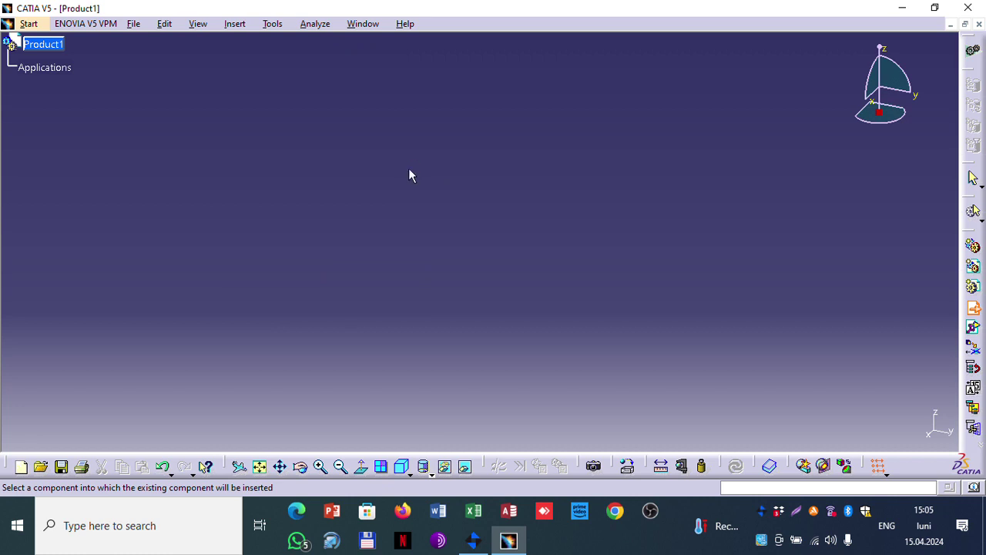
click(37, 44)
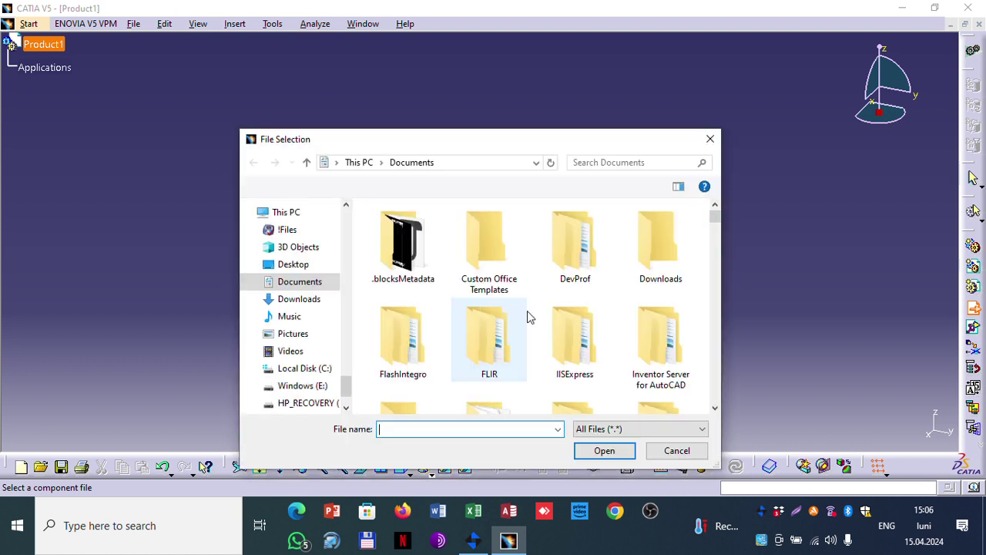
mouse_move(713, 216)
mouse_down()
mouse_move(707, 311)
mouse_move(707, 196)
mouse_up()
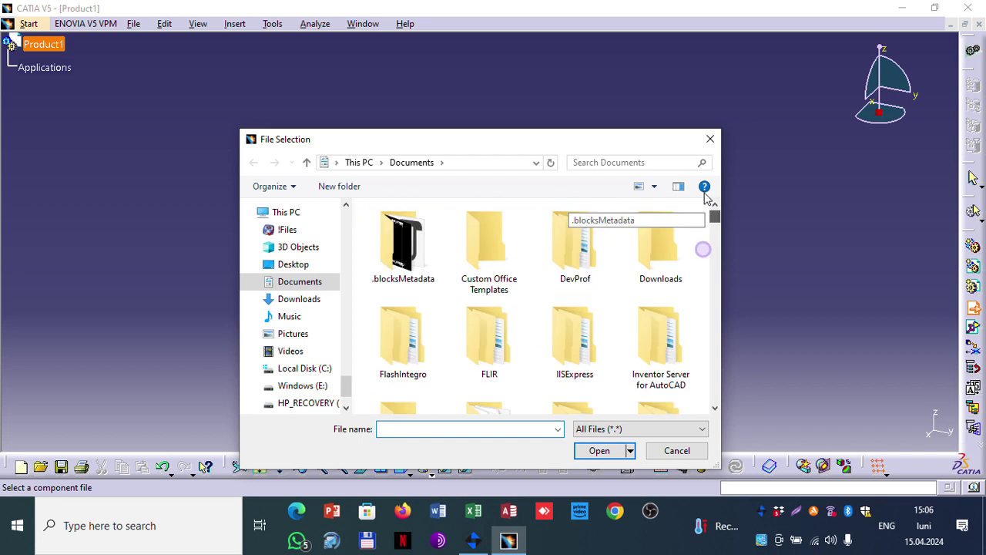
click(607, 431)
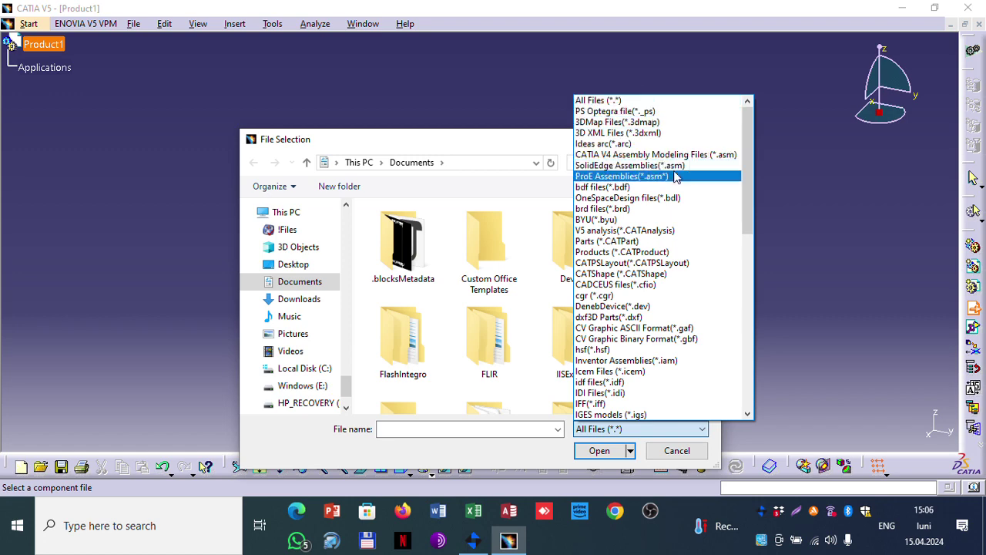
scroll(667, 377, down, 2)
scroll(669, 397, down, 6)
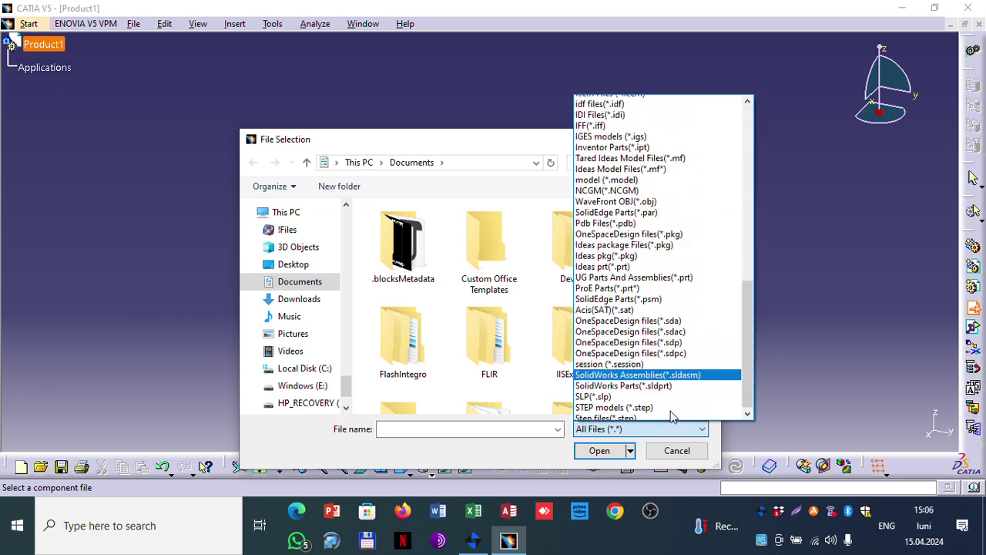
click(681, 456)
click(678, 452)
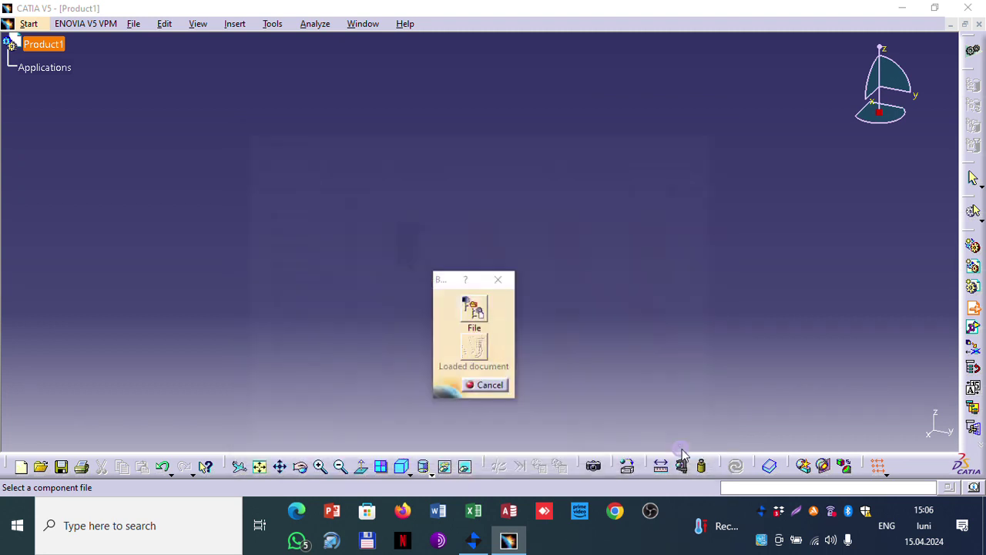
click(493, 388)
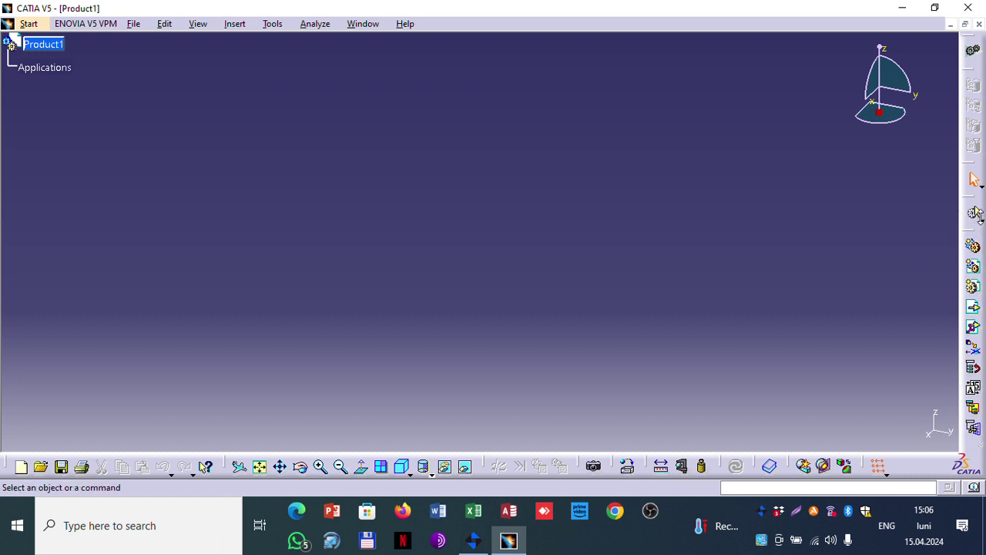
click(982, 219)
click(978, 248)
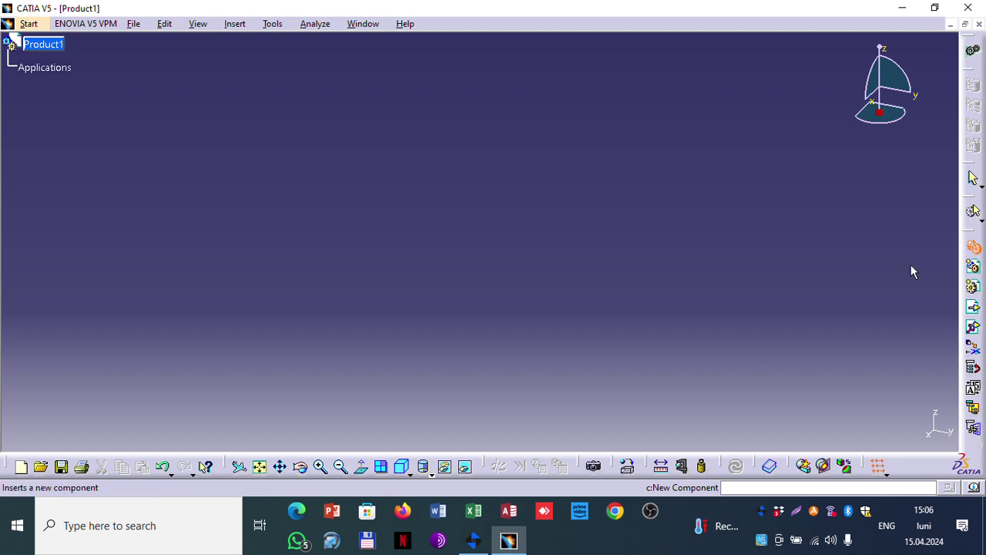
click(360, 24)
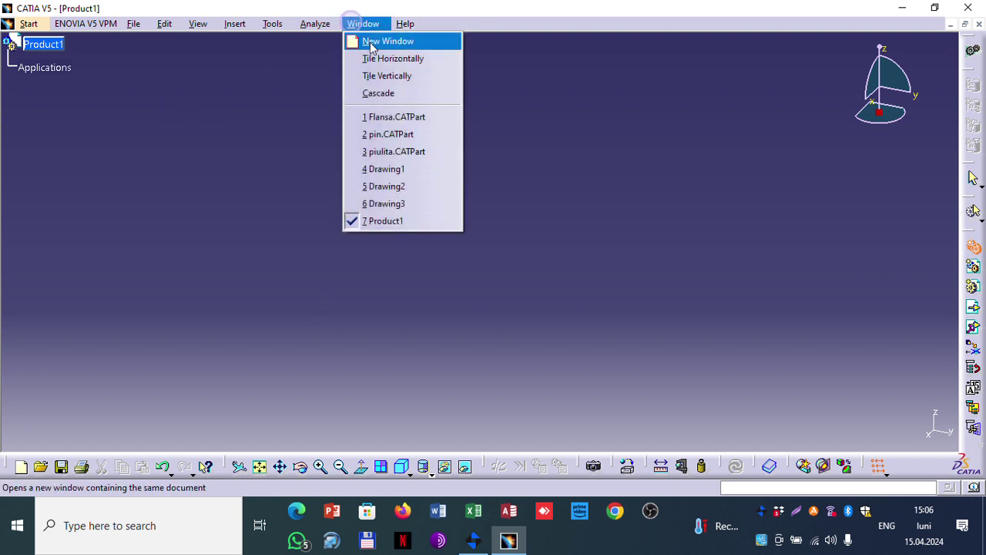
click(400, 119)
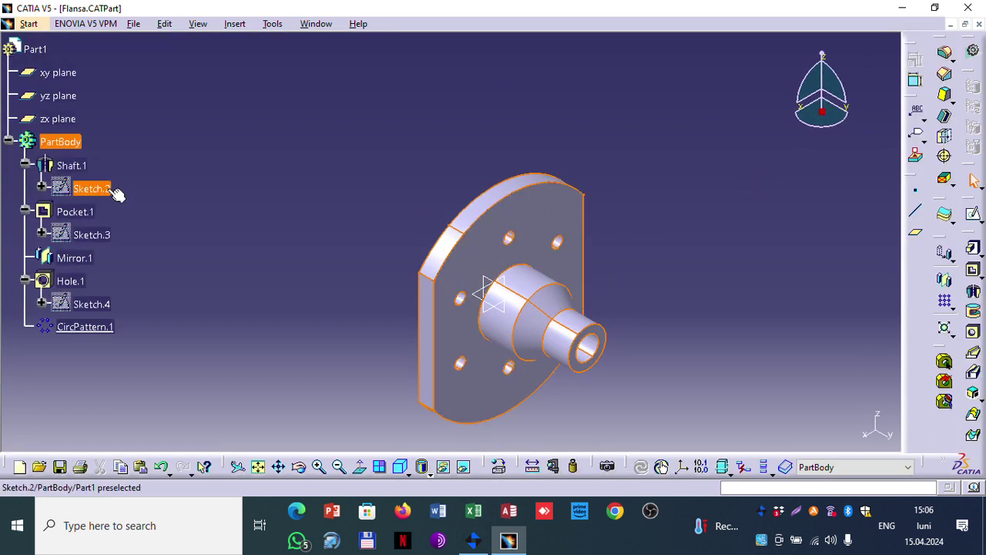
click(316, 23)
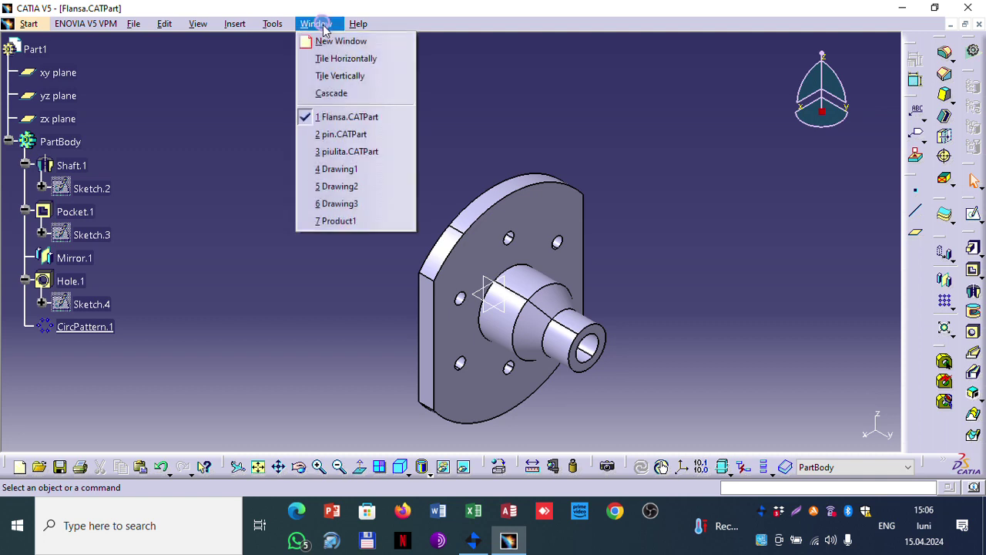
click(343, 221)
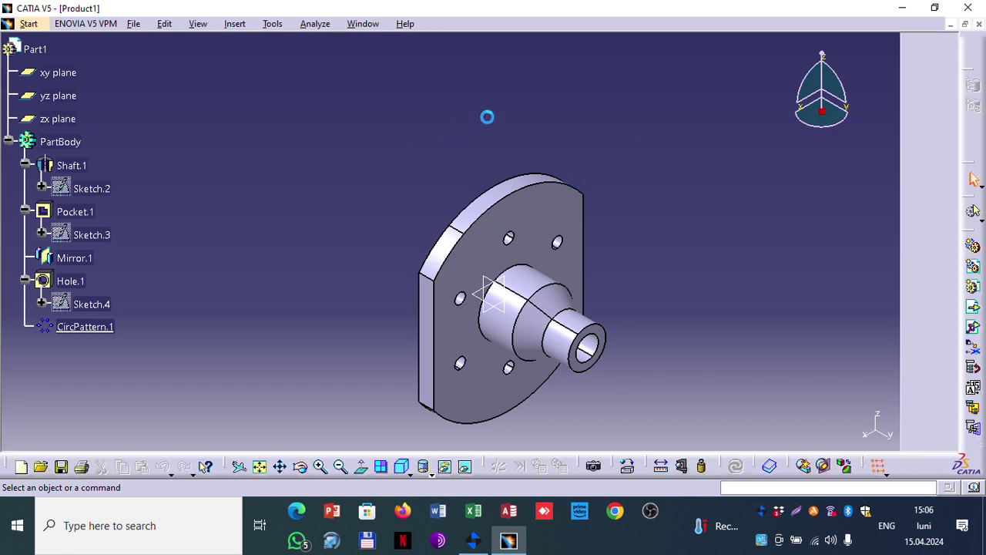
right_click(41, 49)
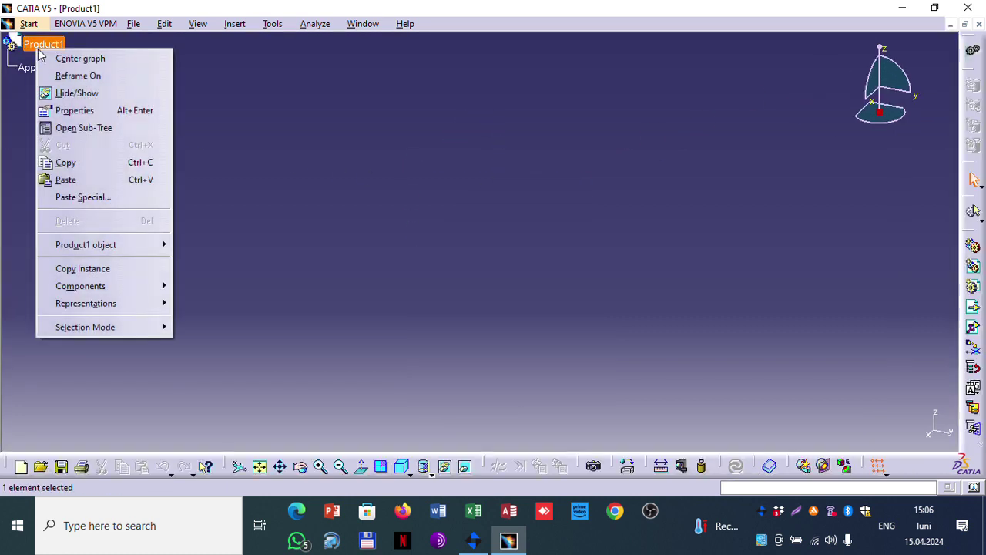
mouse_move(118, 245)
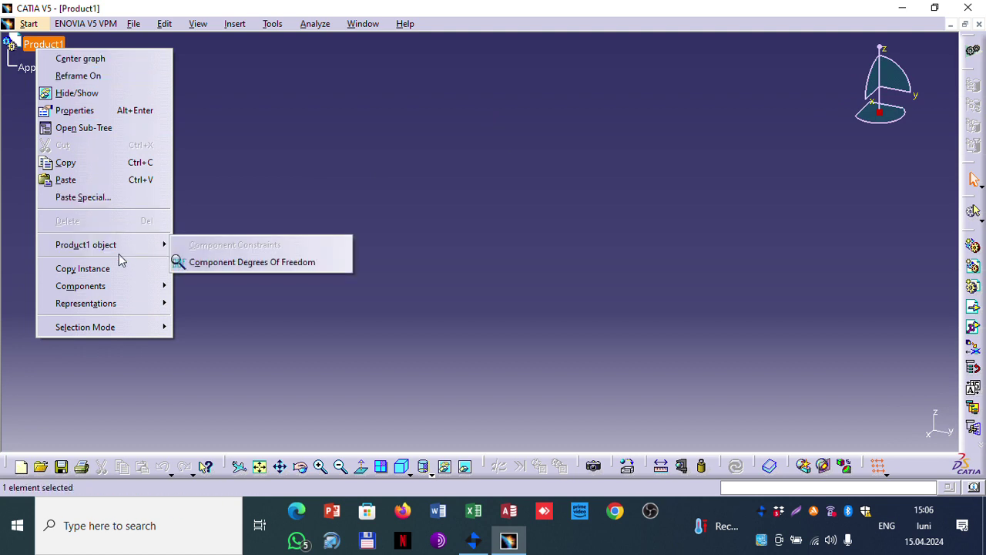
mouse_move(114, 328)
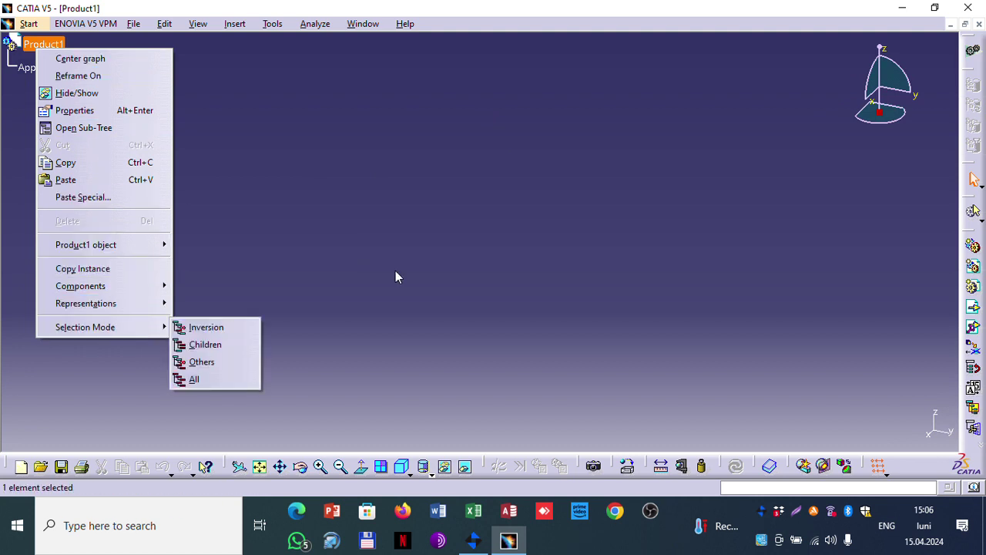
click(634, 237)
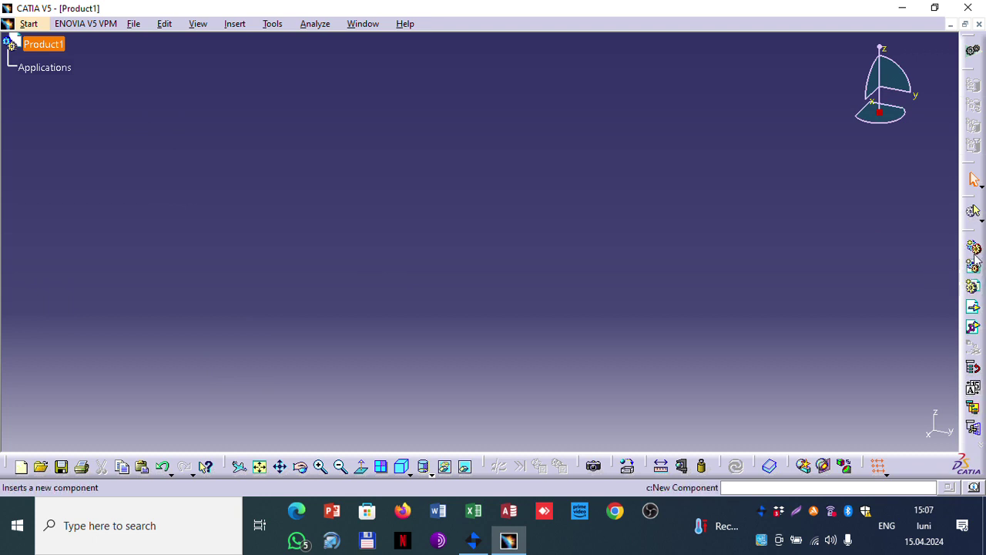
click(973, 287)
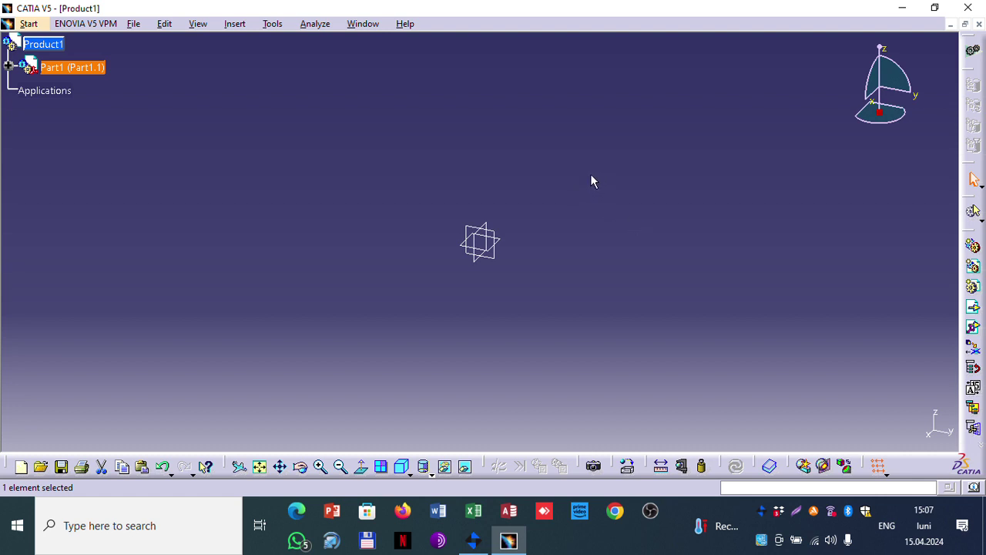
click(9, 68)
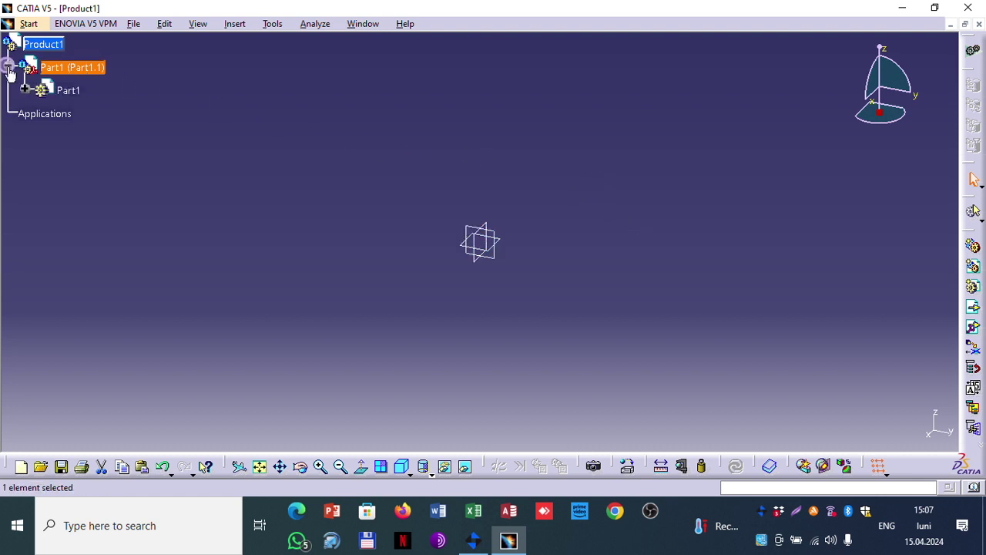
click(25, 90)
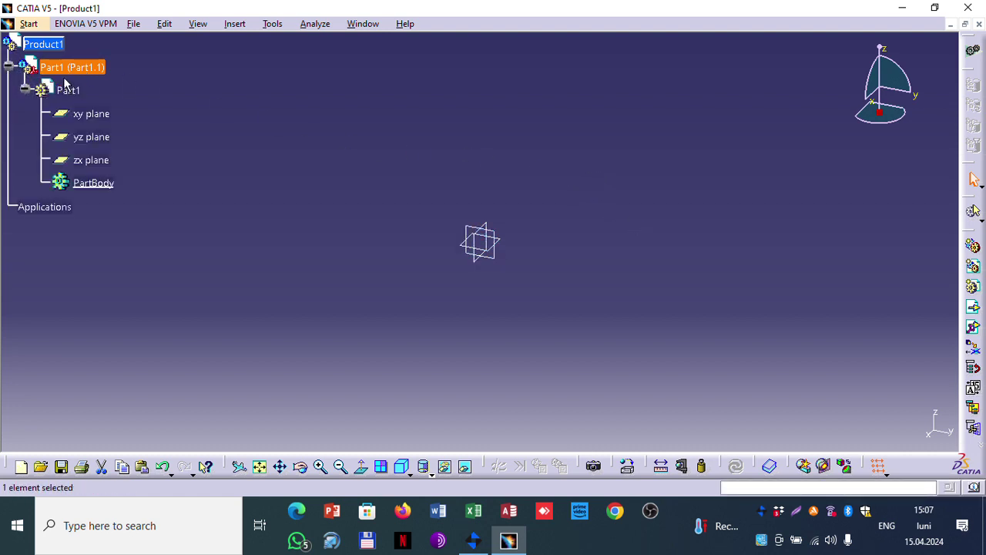
right_click(66, 71)
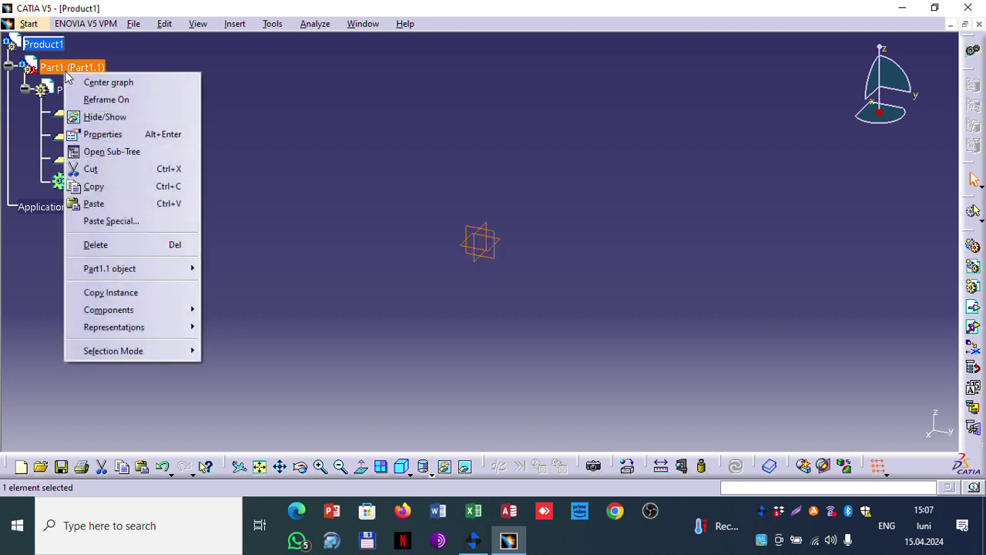
click(120, 243)
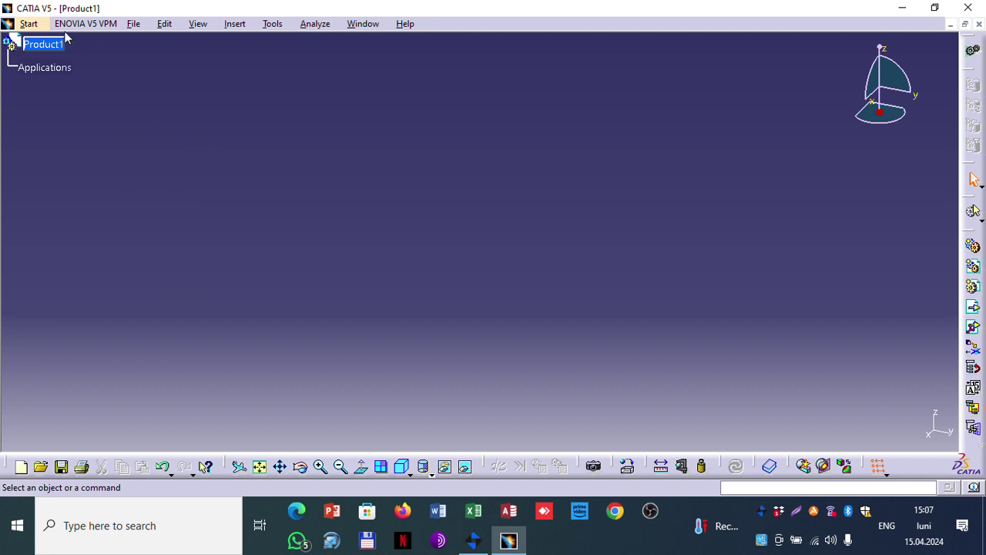
click(30, 24)
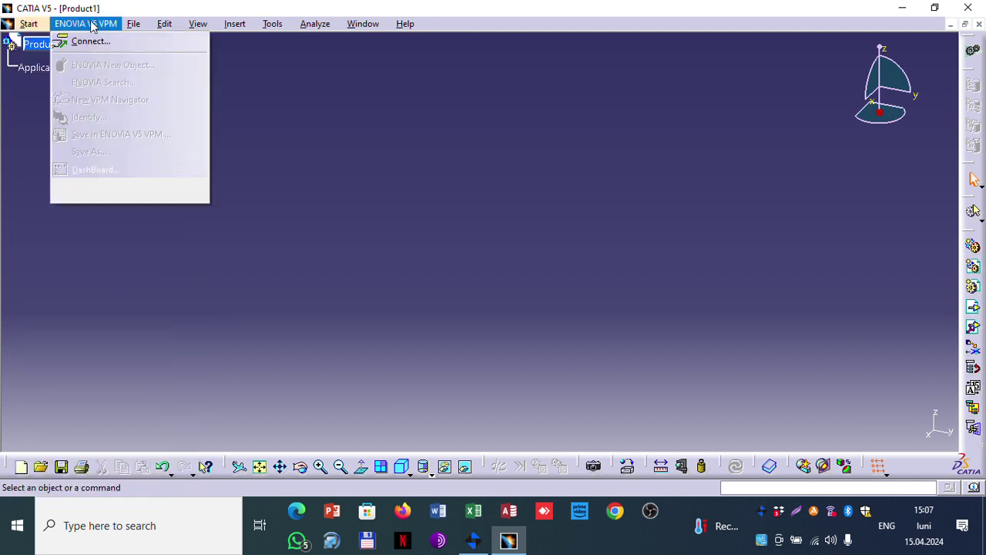
Step: Begin inserting a new component into Product1
mouse_move(135, 26)
mouse_move(235, 24)
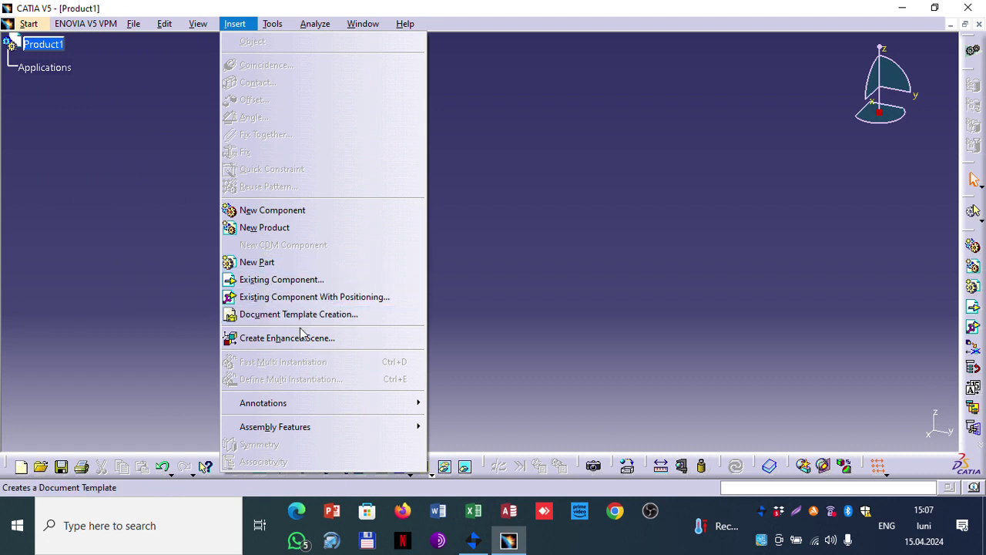
click(306, 213)
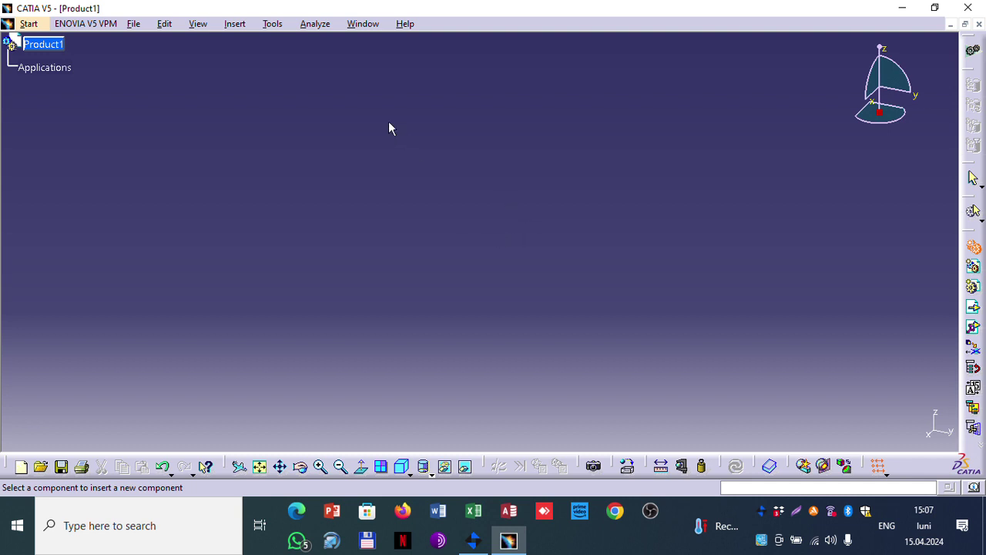
Step: Switch to the Flansa.CATPart window and collapse its PartBody tree
click(359, 24)
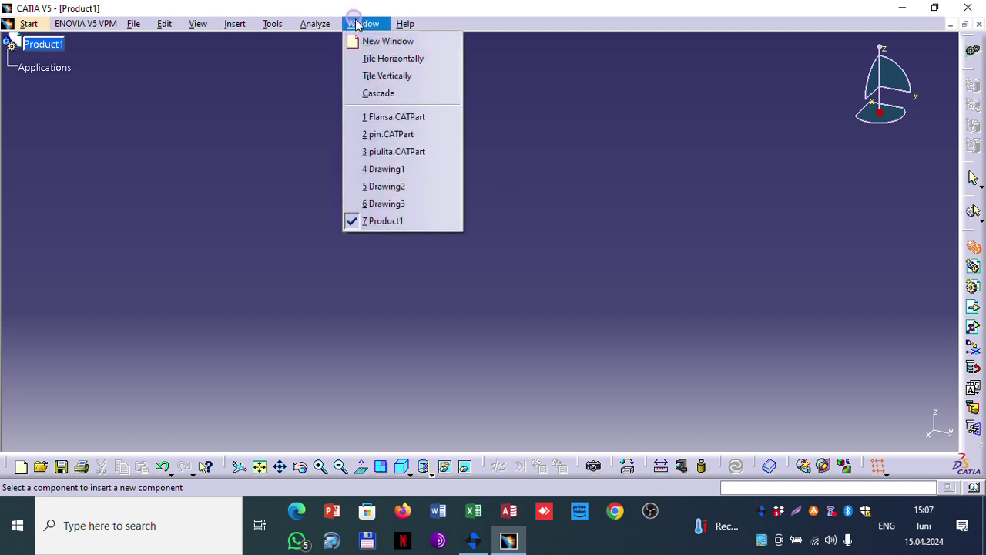
click(394, 114)
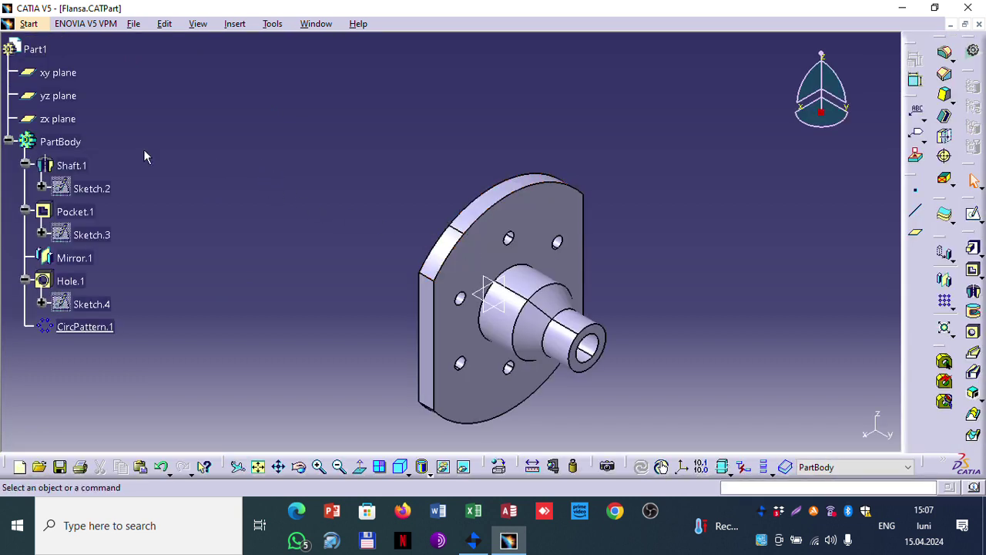
click(66, 141)
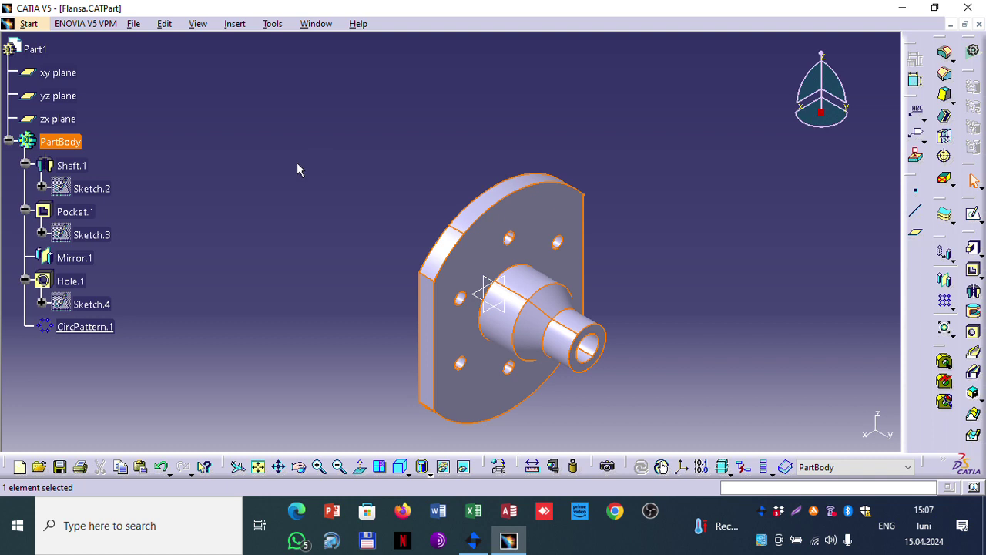
click(61, 141)
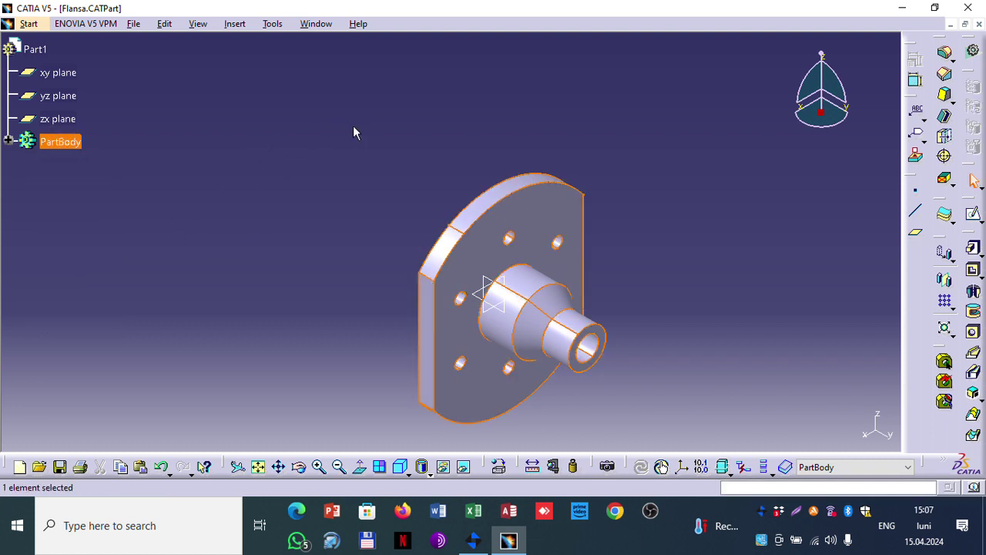
Step: Switch back to Product1, then restore the CATIA window and move it right
click(316, 24)
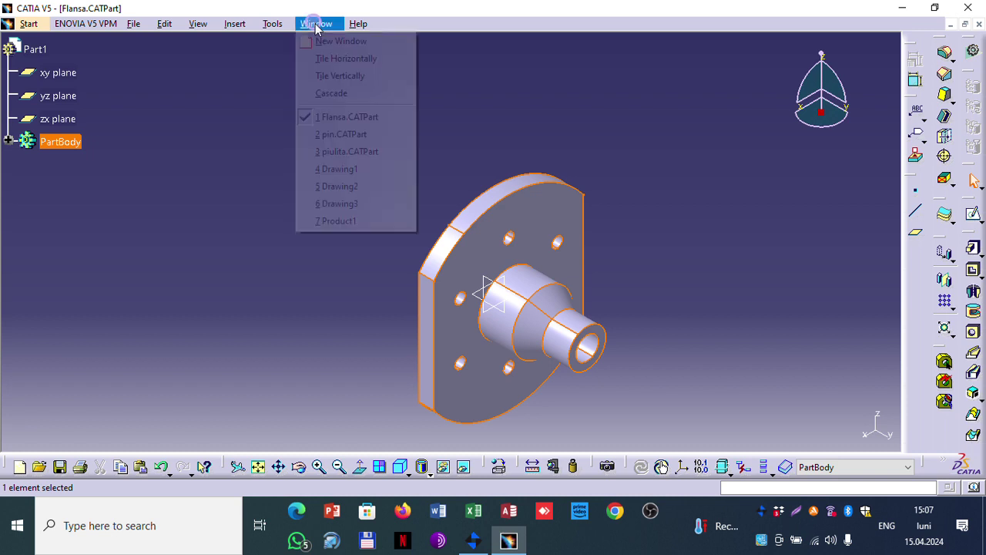
click(340, 219)
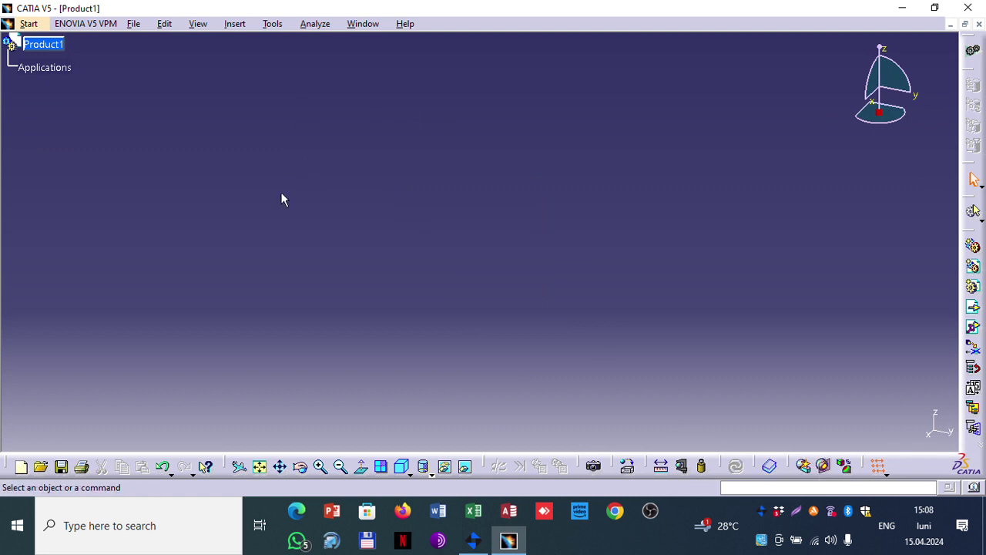
click(59, 73)
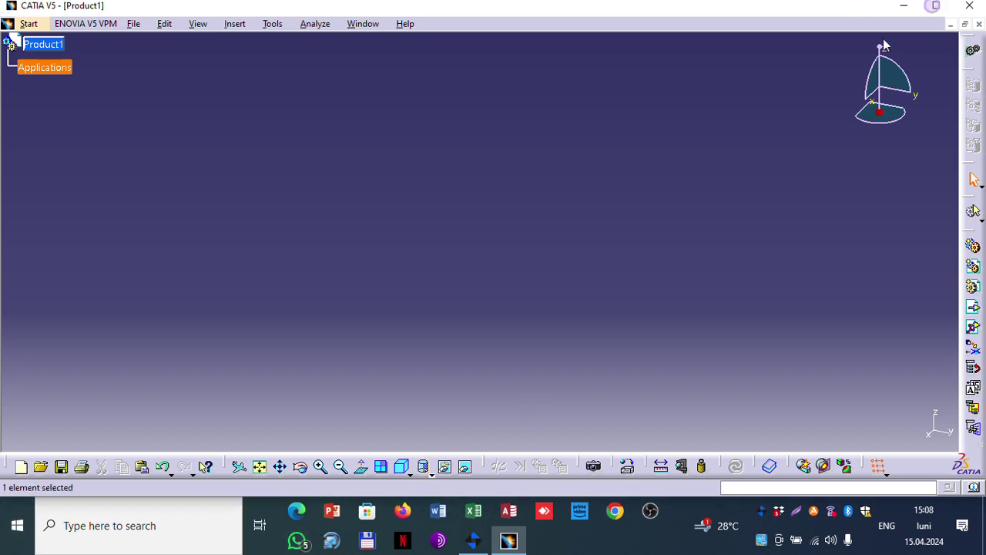
click(934, 8)
drag(438, 16, 778, 60)
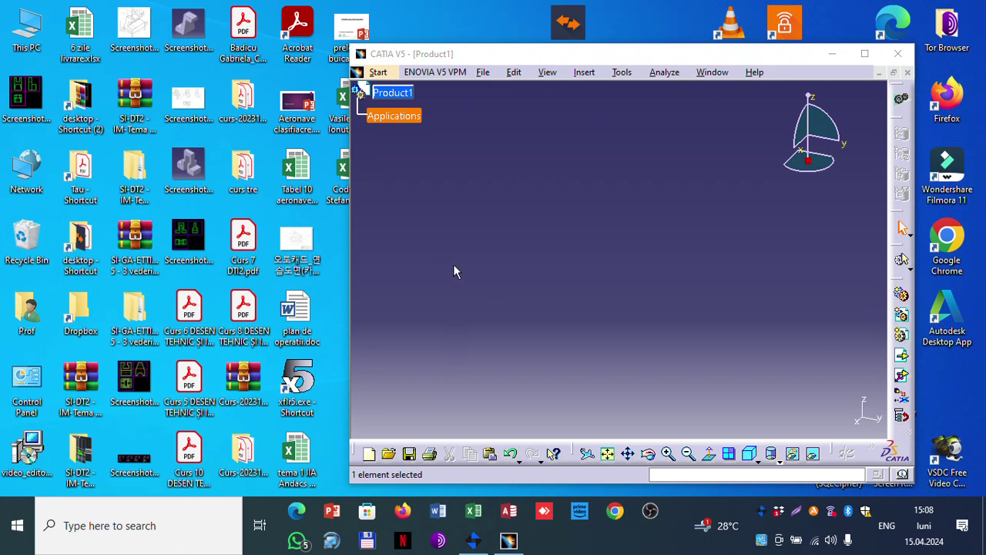
Step: Open Flansa.CATPart from the Documents folder in File Explorer, triggering CATIA's already-open notice
key(super+e)
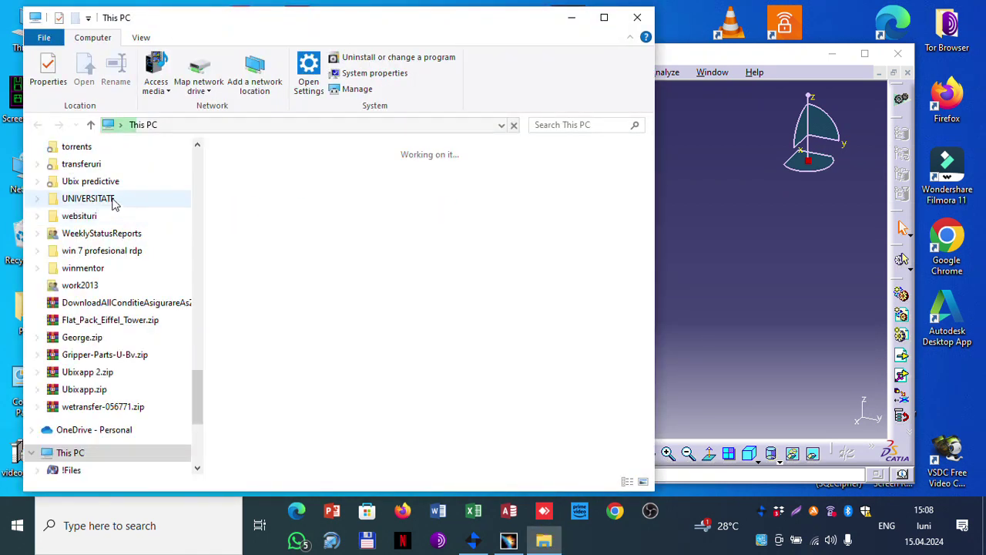
scroll(146, 269, up, 8)
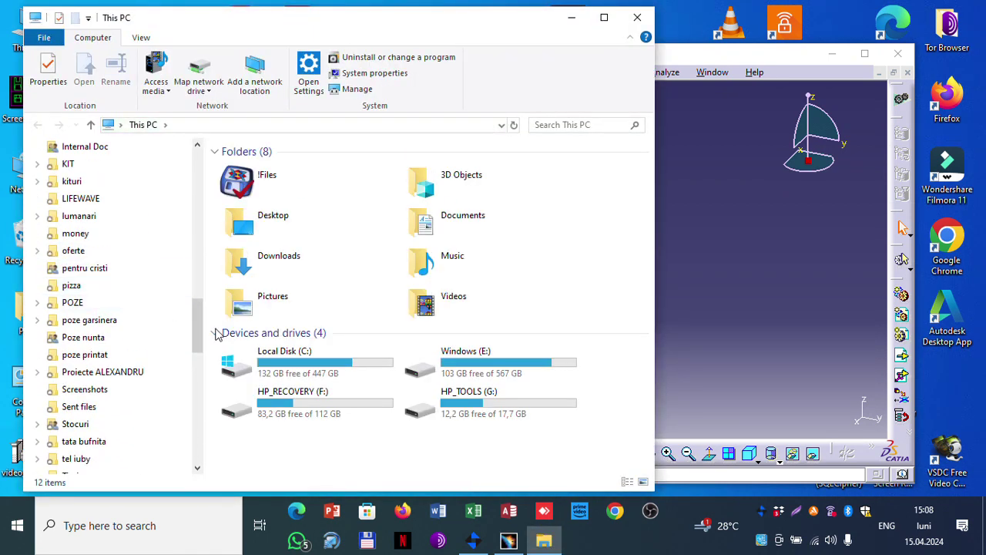
drag(197, 324, 197, 243)
double_click(487, 220)
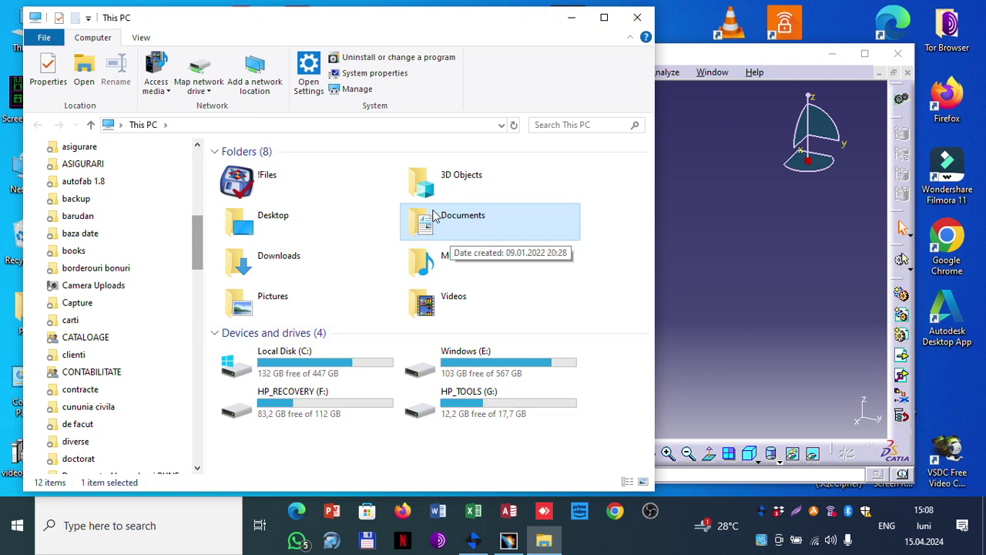
double_click(490, 235)
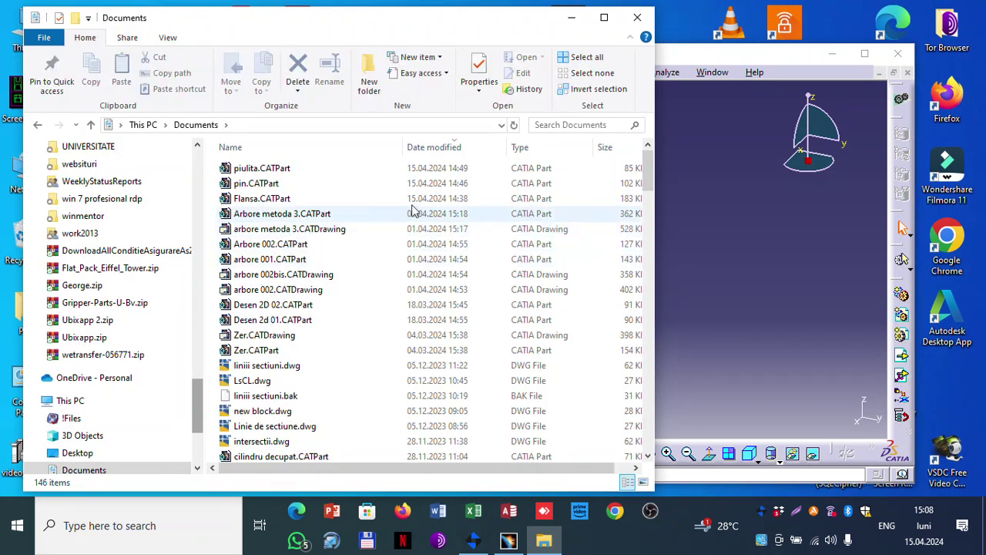
double_click(262, 199)
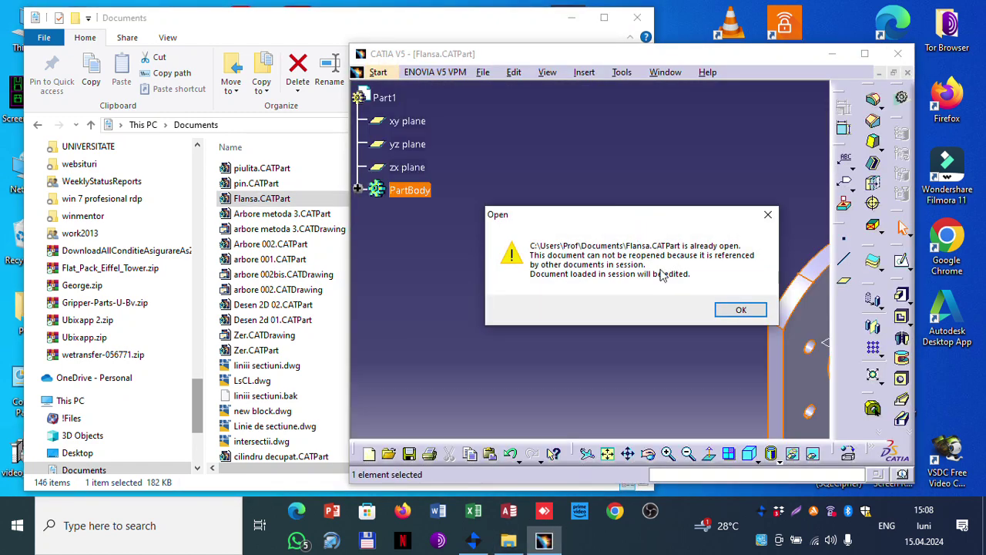
Step: Dismiss the notices that Flansa.CATPart is already open
click(739, 311)
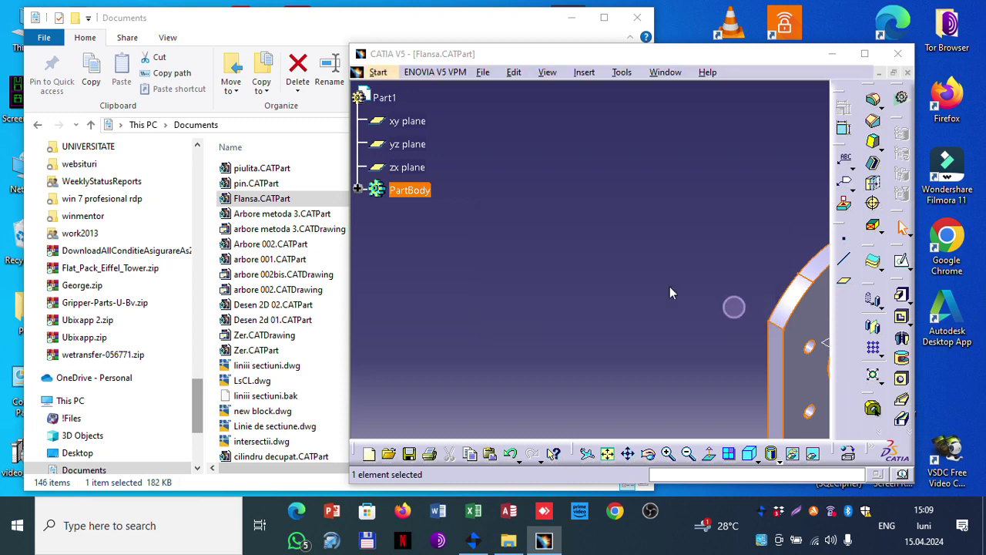
double_click(286, 197)
click(721, 306)
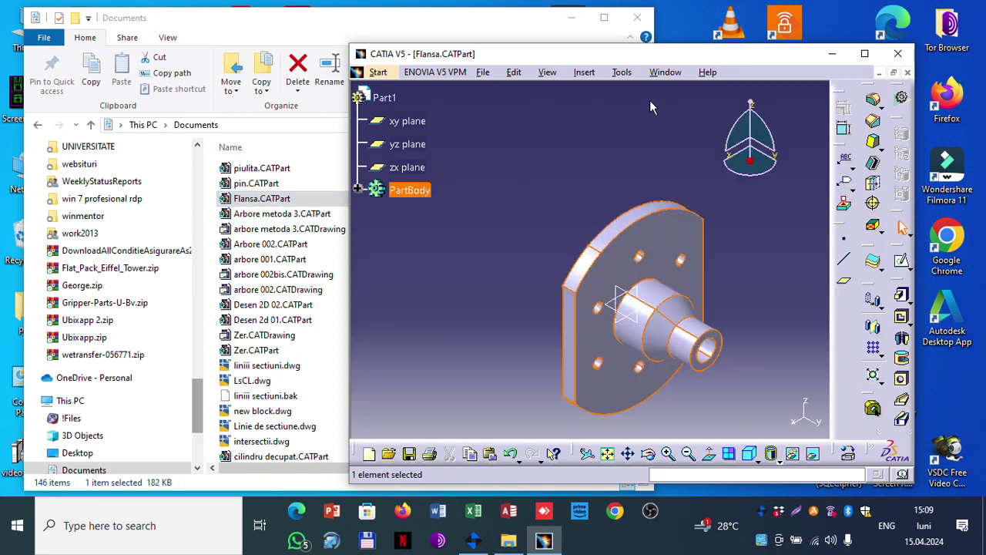
Step: Switch to the Product1 assembly and maximize the CATIA window
click(664, 73)
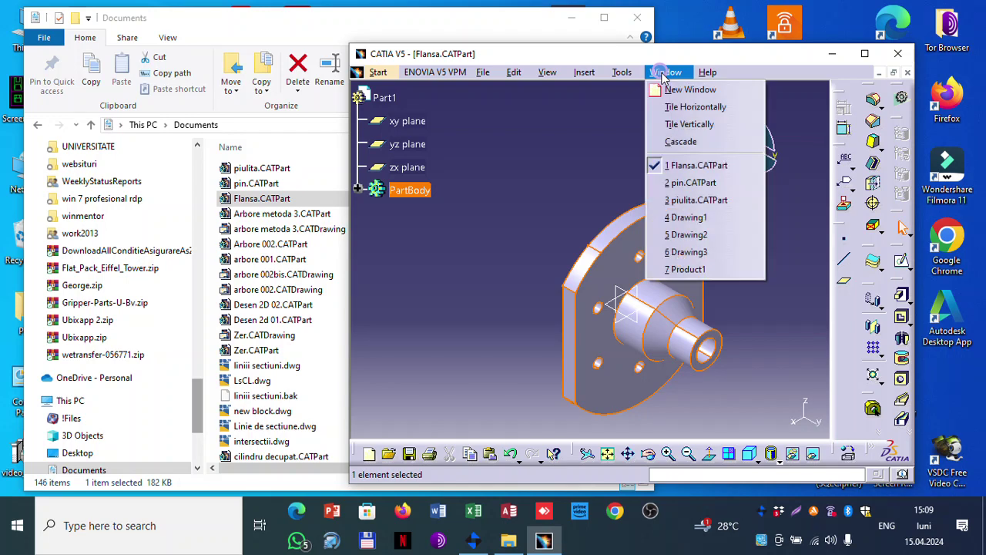
click(689, 270)
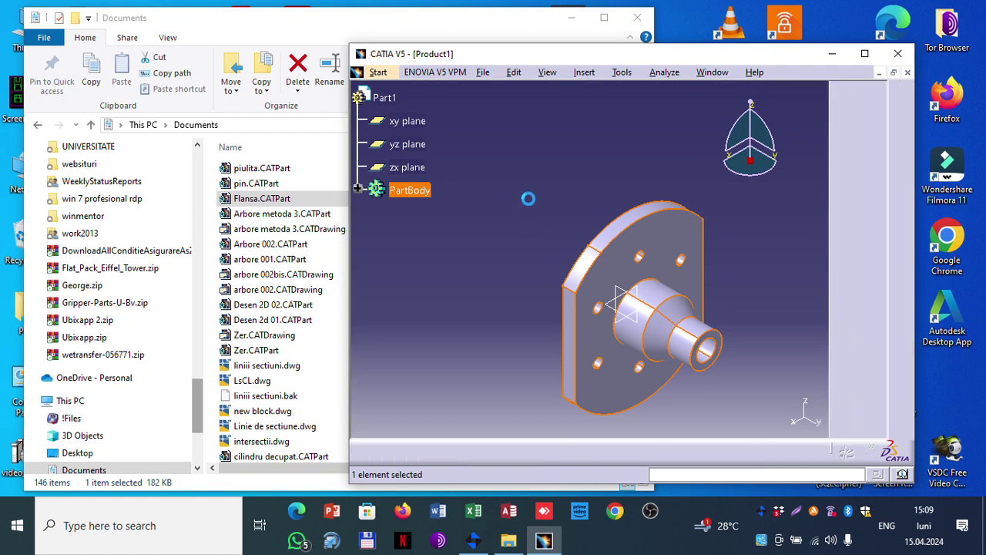
click(865, 53)
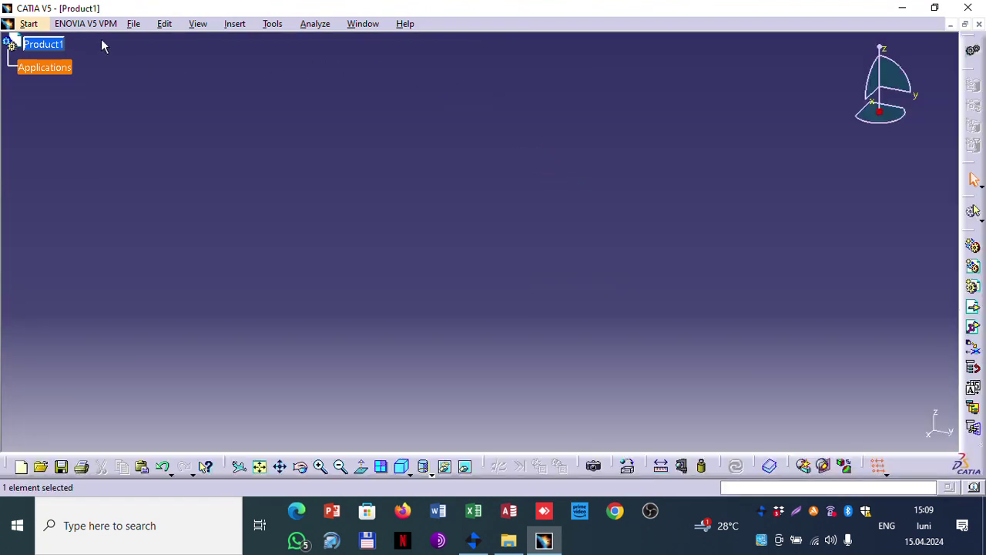
Step: Close Product1 without saving its changes and bring up the Drawing1 nut drawing
click(140, 26)
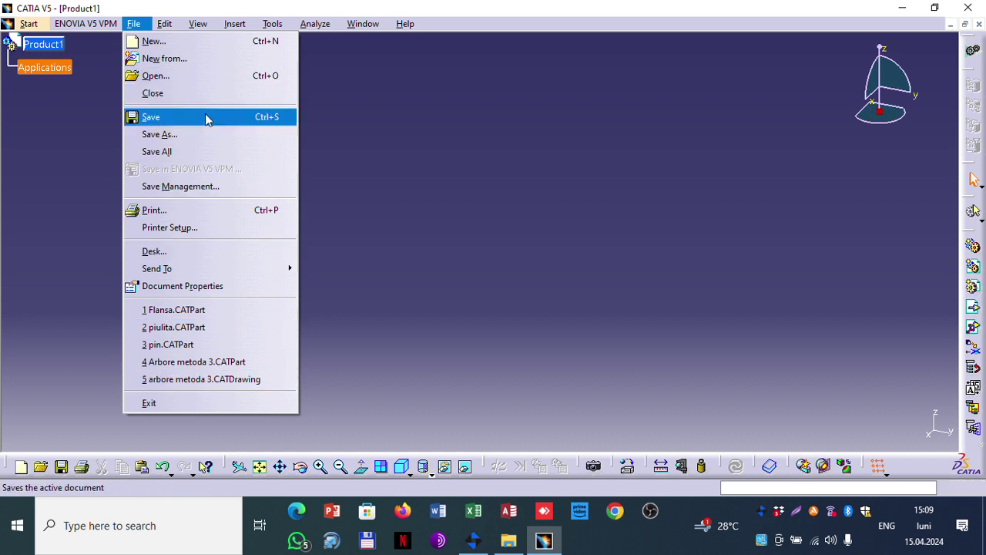
key(Escape)
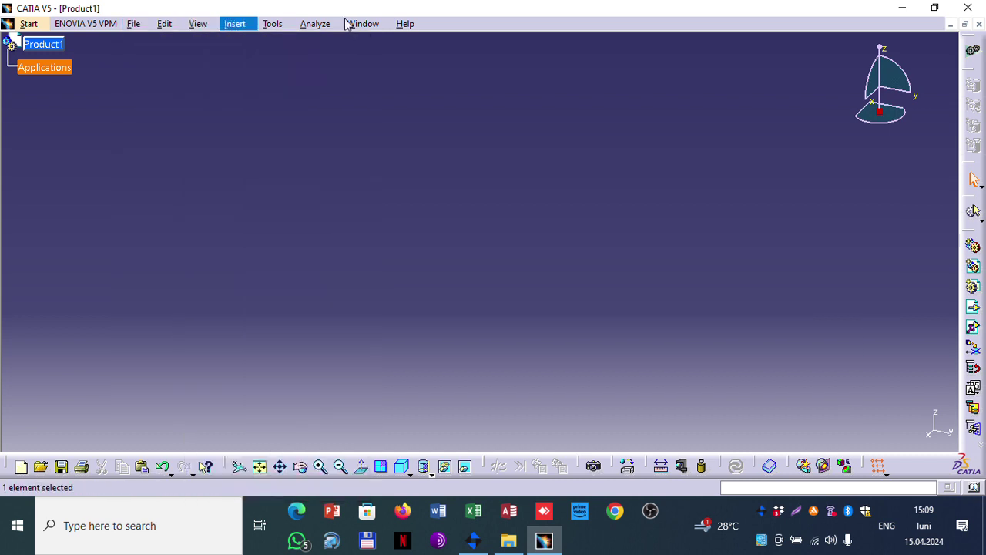
click(979, 24)
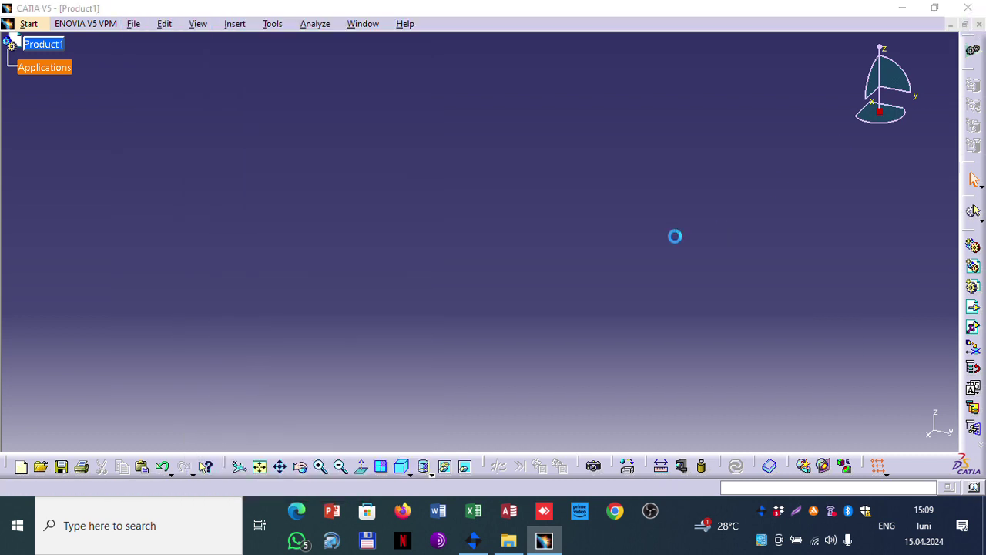
click(535, 285)
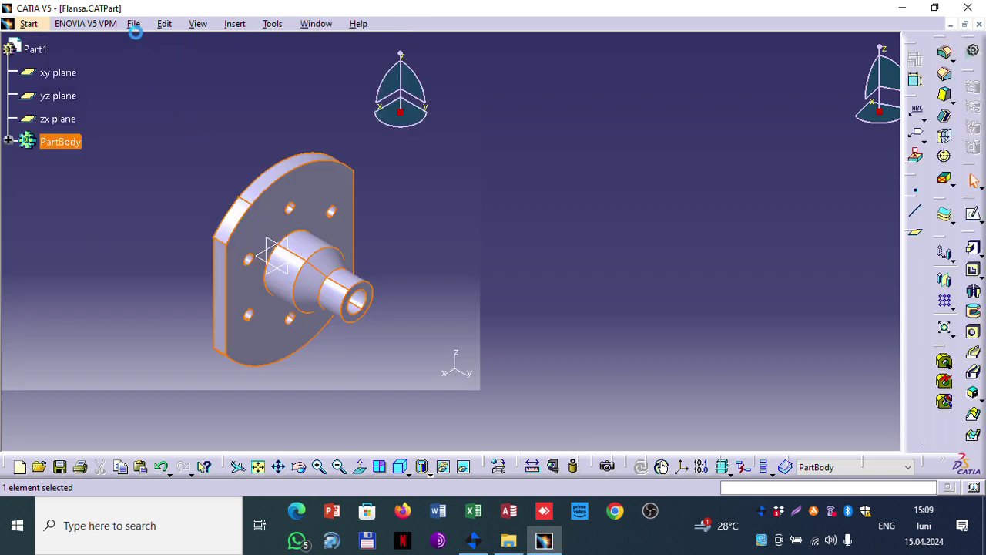
click(316, 23)
click(337, 168)
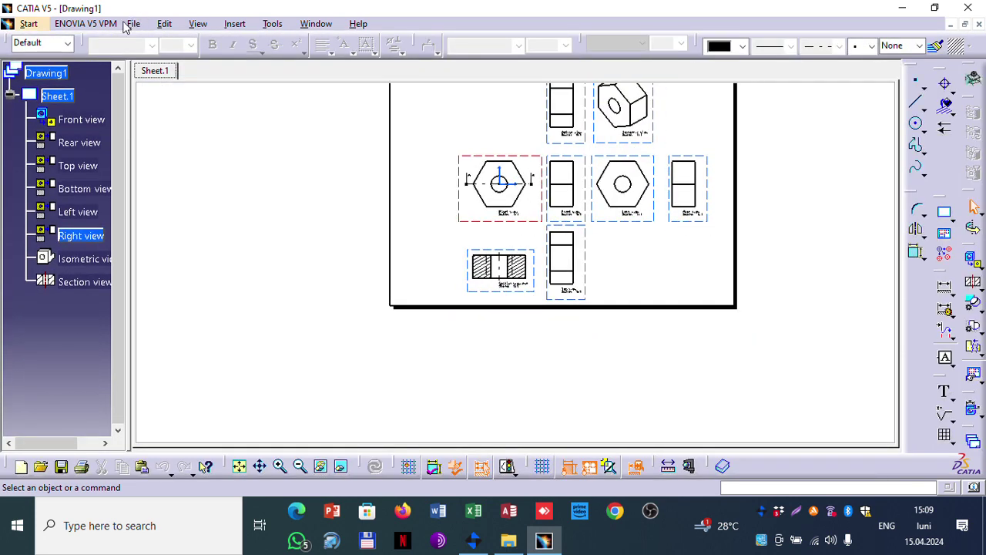
Step: Save Drawing1 under the new name piulita.CATDrawing, then close the drawing window
click(134, 24)
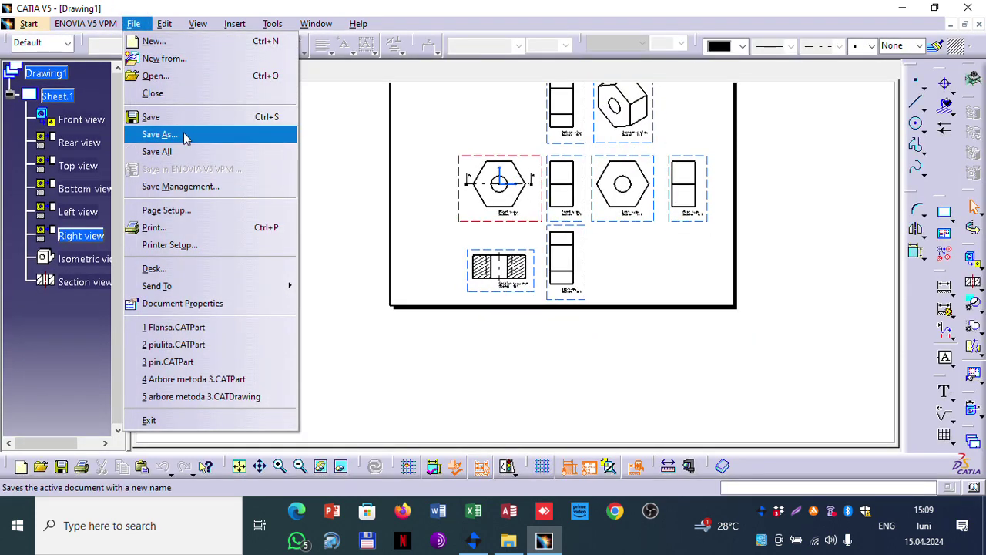
click(181, 131)
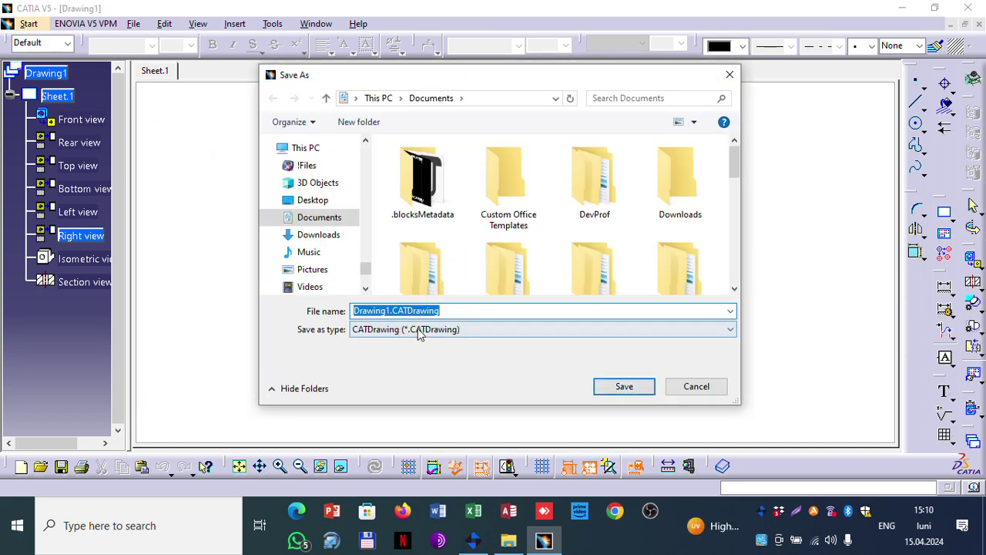
click(387, 311)
double_click(383, 311)
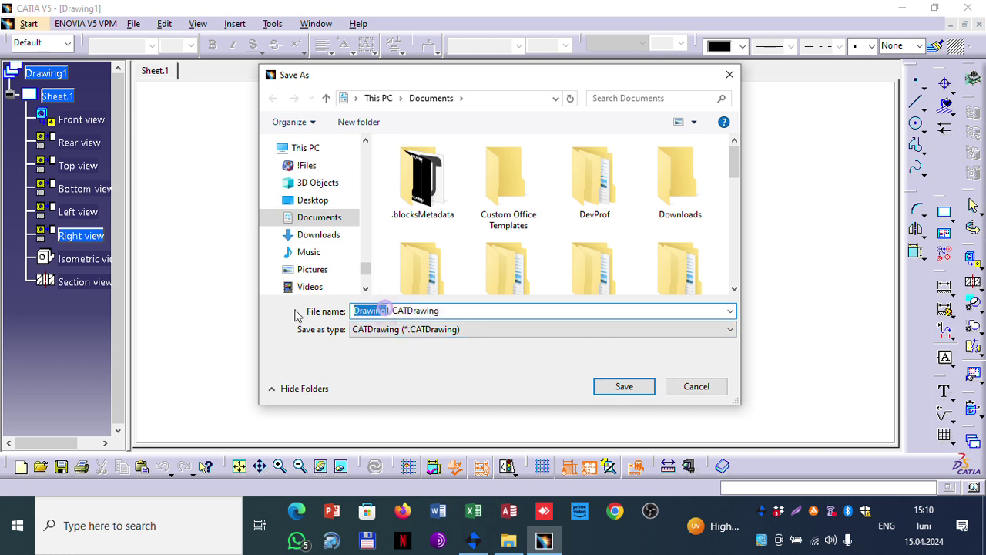
text(piulit)
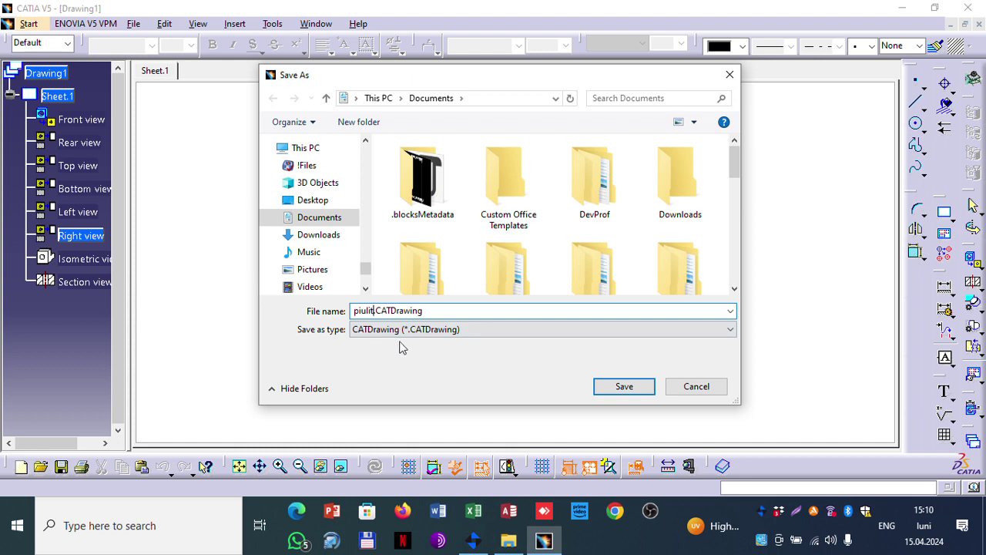
click(598, 386)
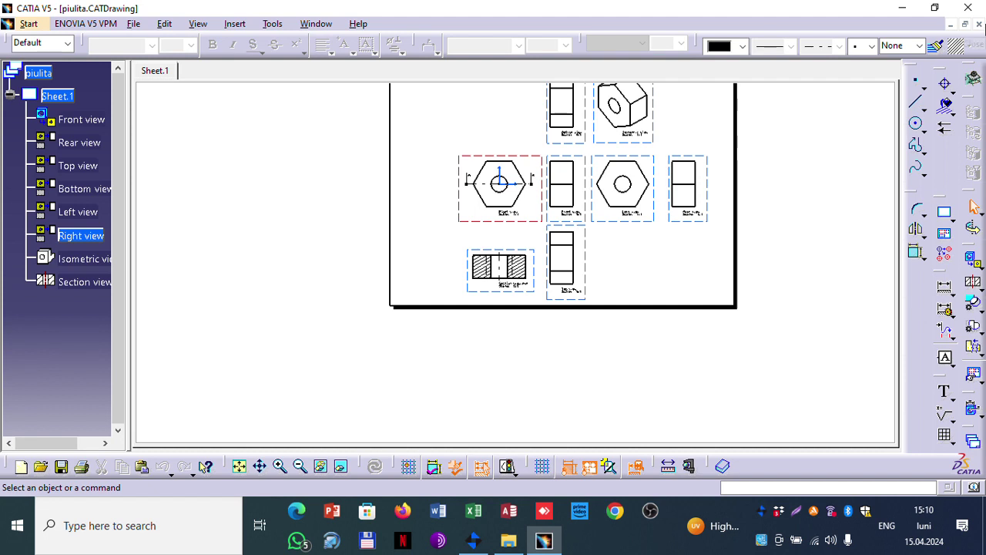
click(978, 24)
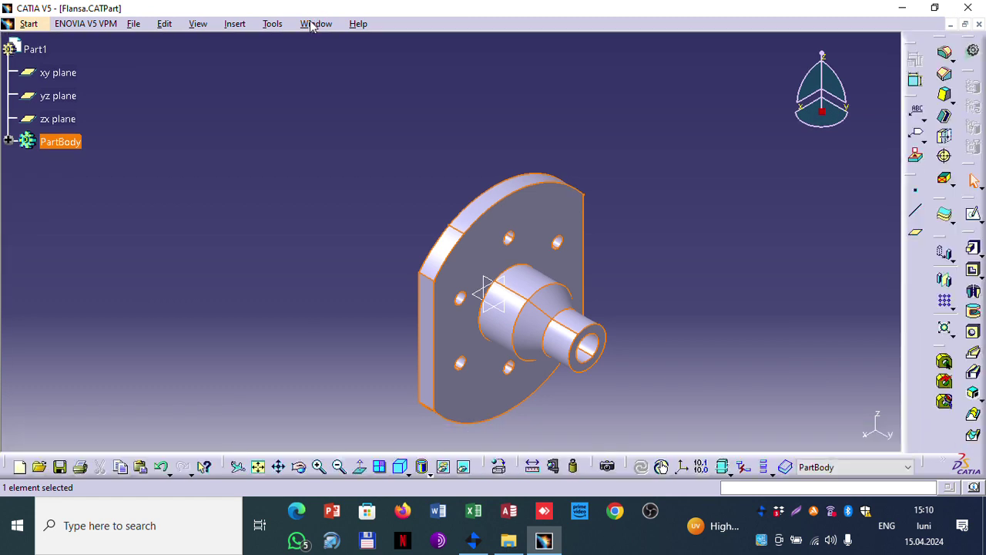
Step: Save the Drawing3 flange drawing as flansa.CATDrawing and close it despite the unsaved-part warning
click(316, 24)
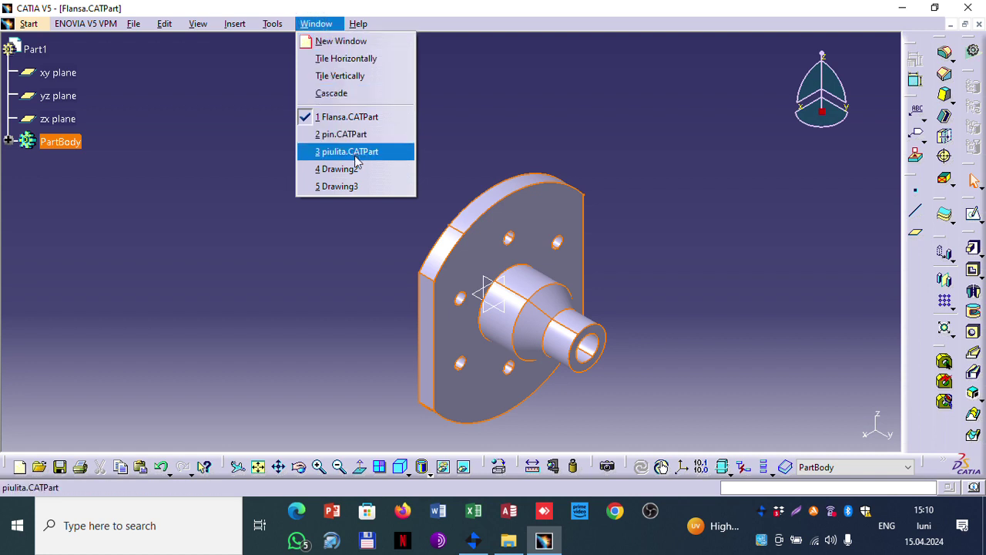
click(351, 185)
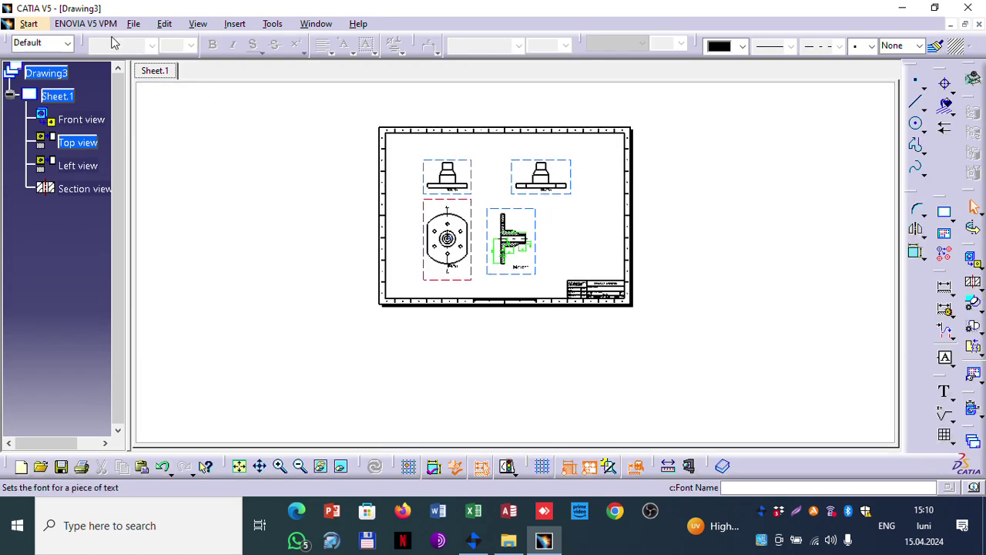
click(134, 24)
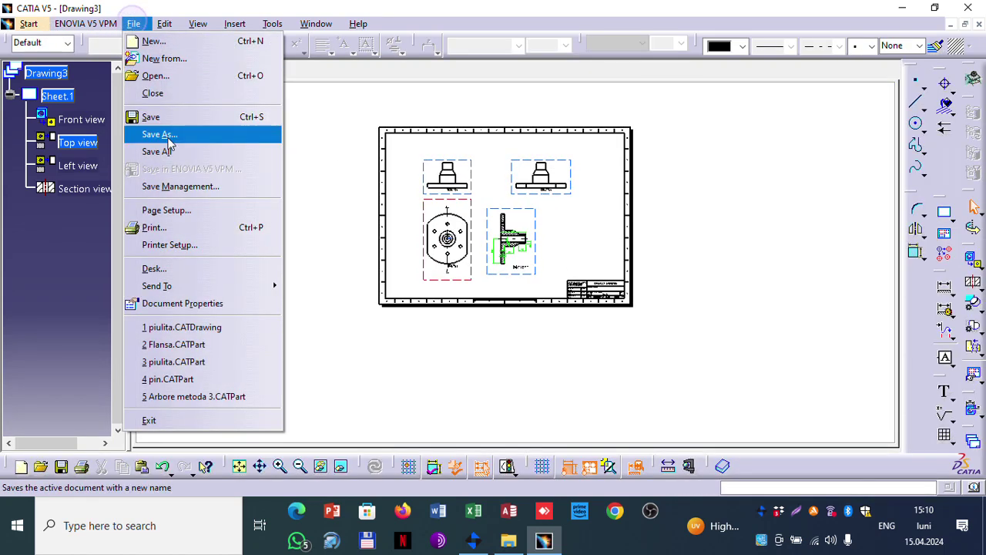
click(178, 133)
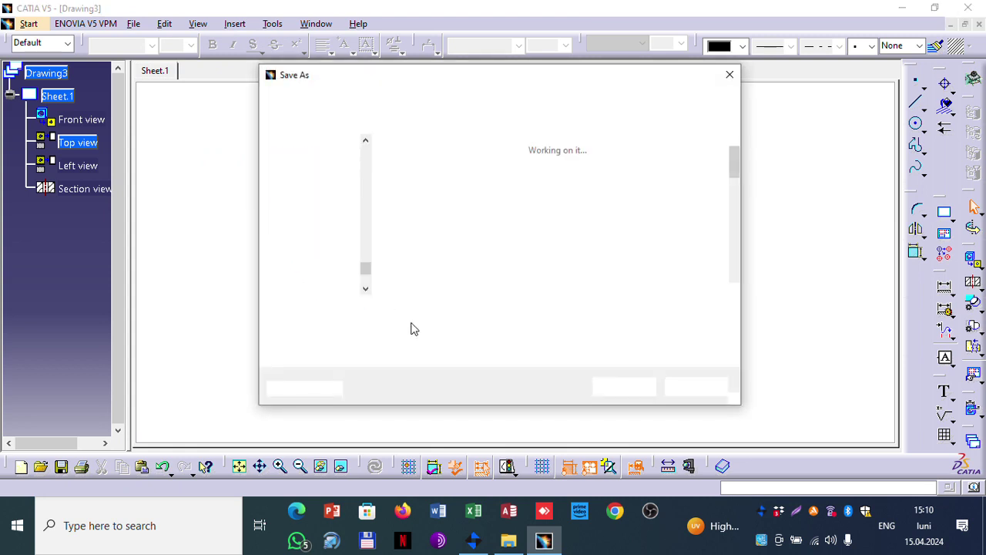
click(380, 310)
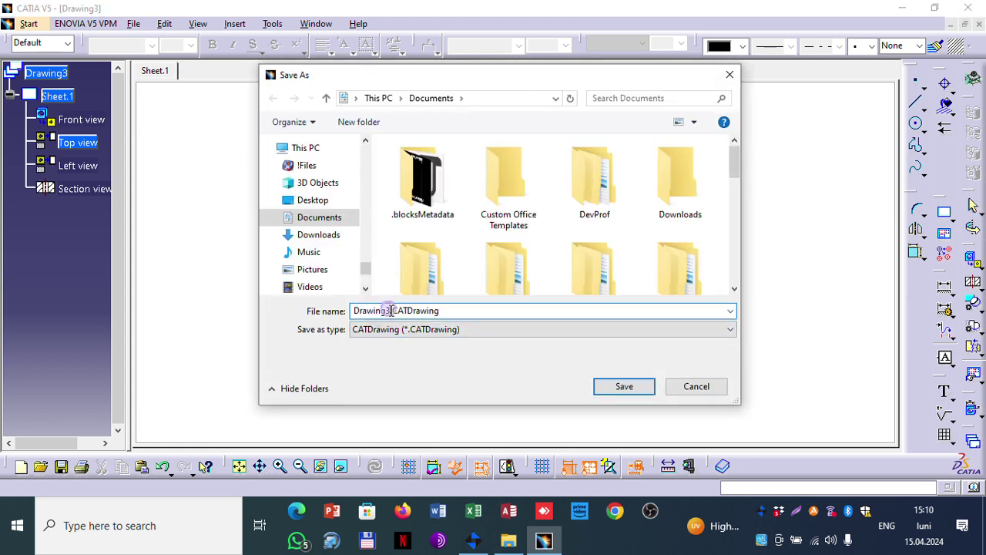
double_click(381, 311)
text(fland)
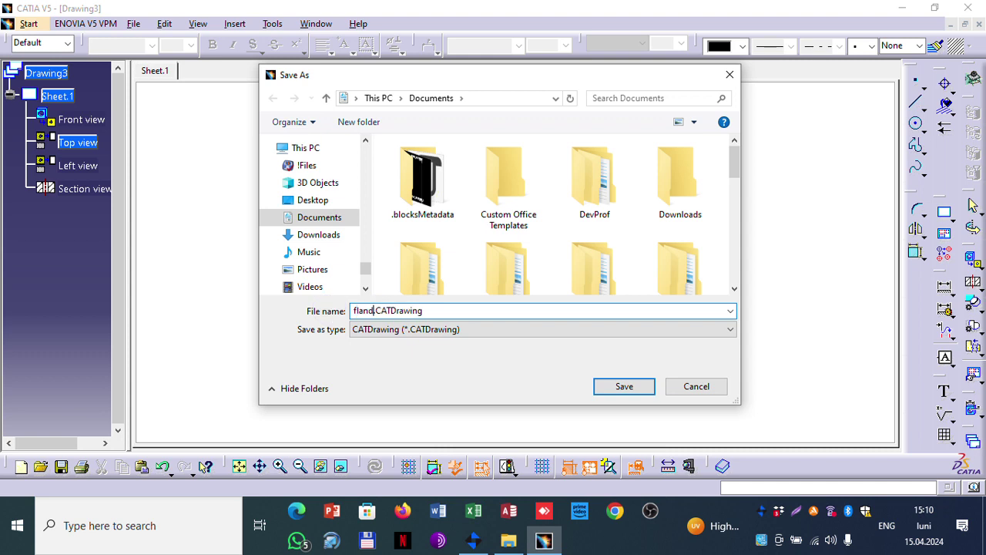
key(BackSpace)
text(sa)
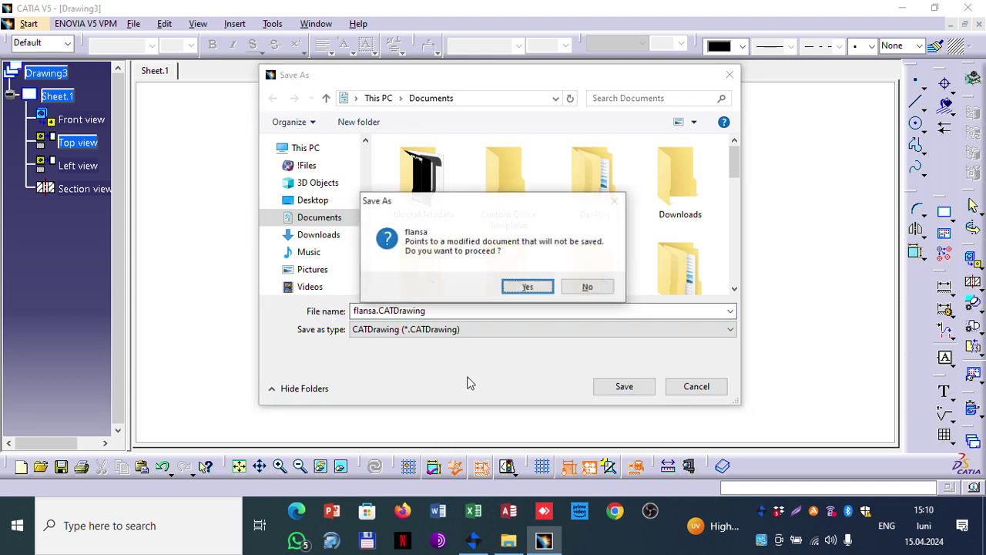
click(527, 288)
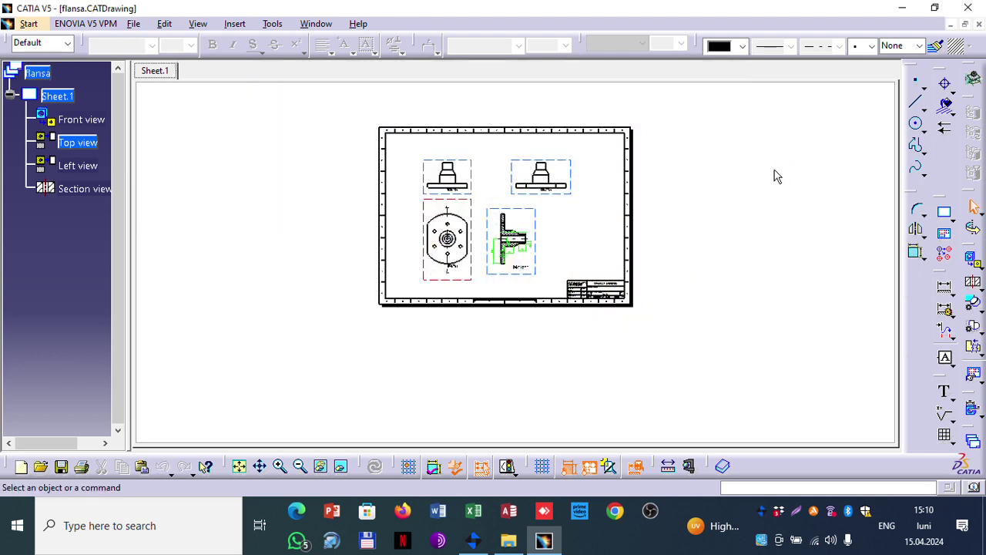
click(978, 24)
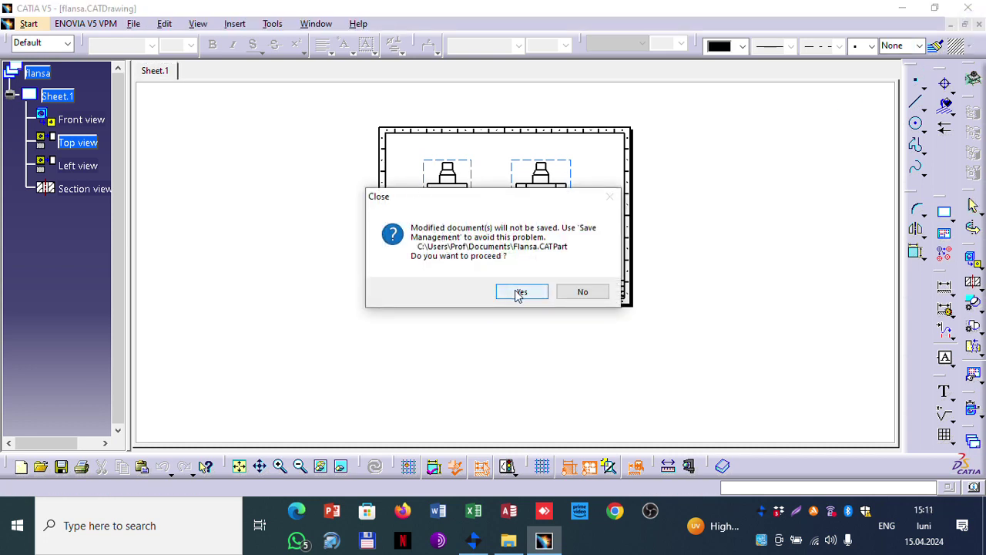
click(519, 290)
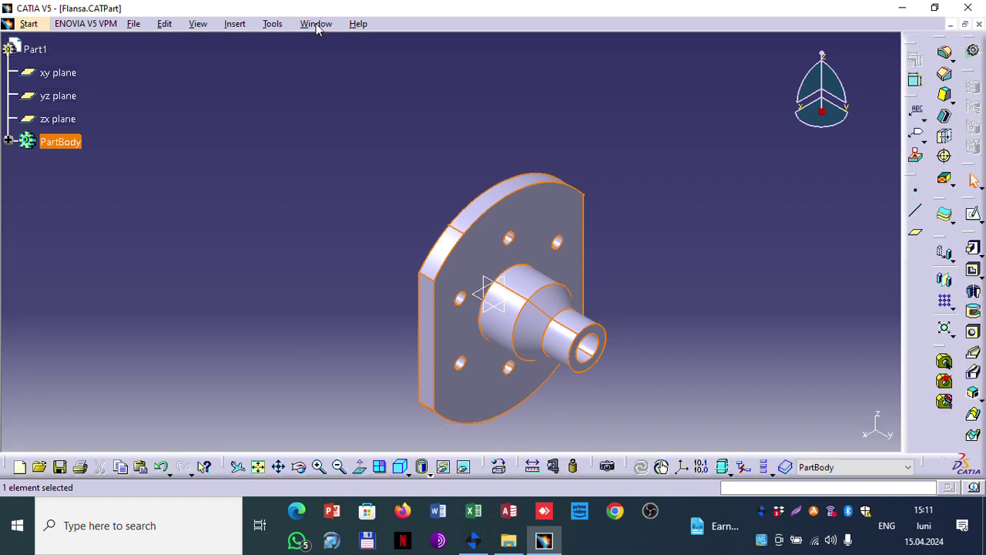
Step: Save the Drawing2 pin drawing under the new name pin.CATDrawing
click(316, 23)
click(354, 169)
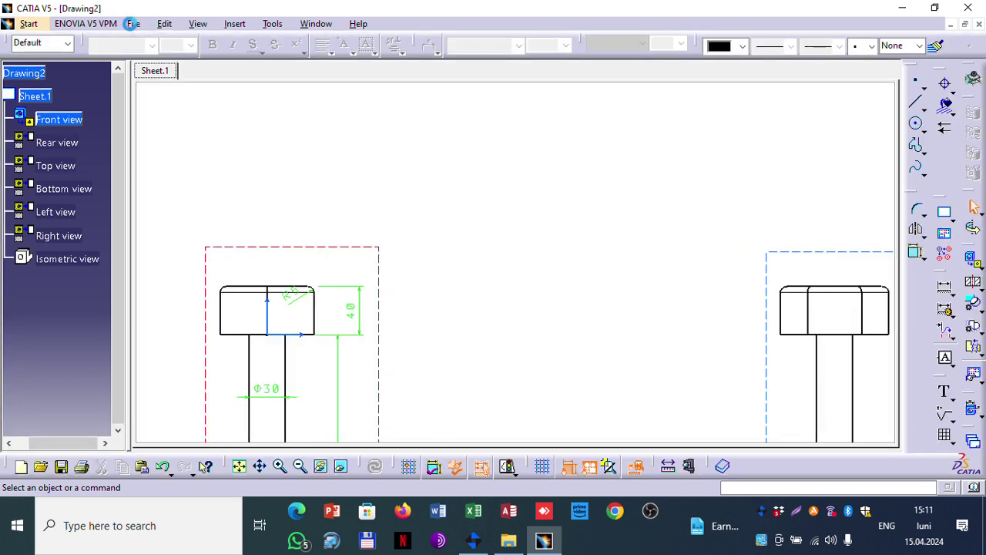
click(133, 24)
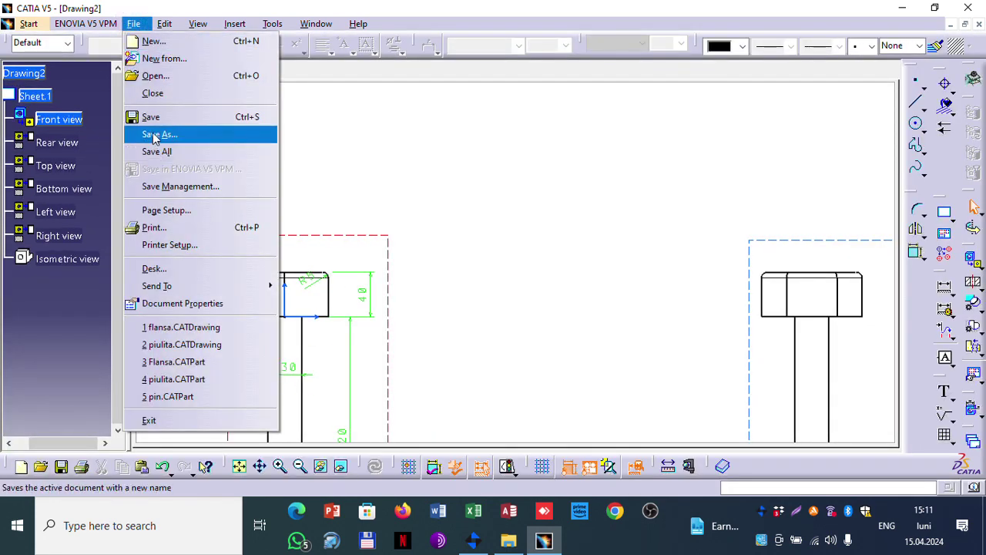
click(155, 134)
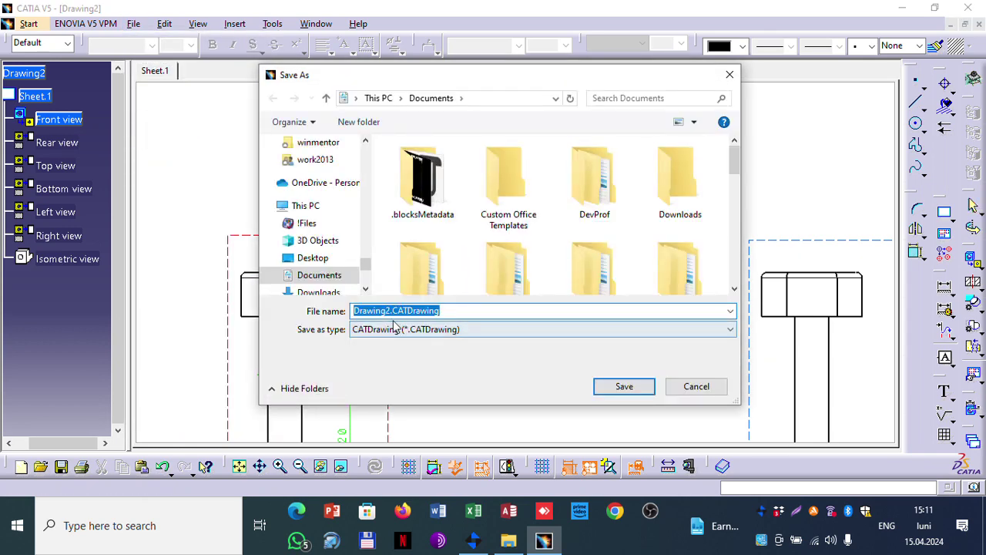
click(389, 311)
drag(391, 310, 295, 310)
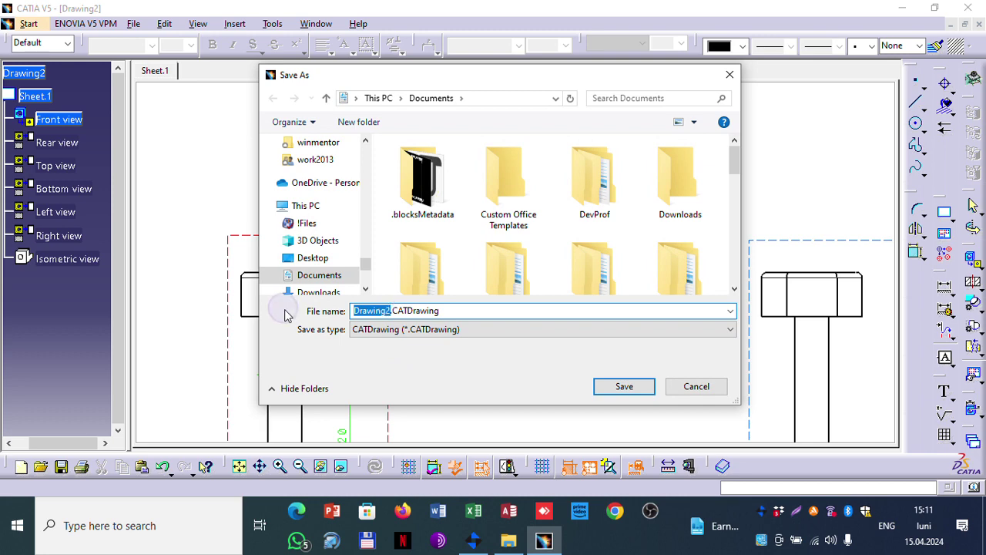
text(pin)
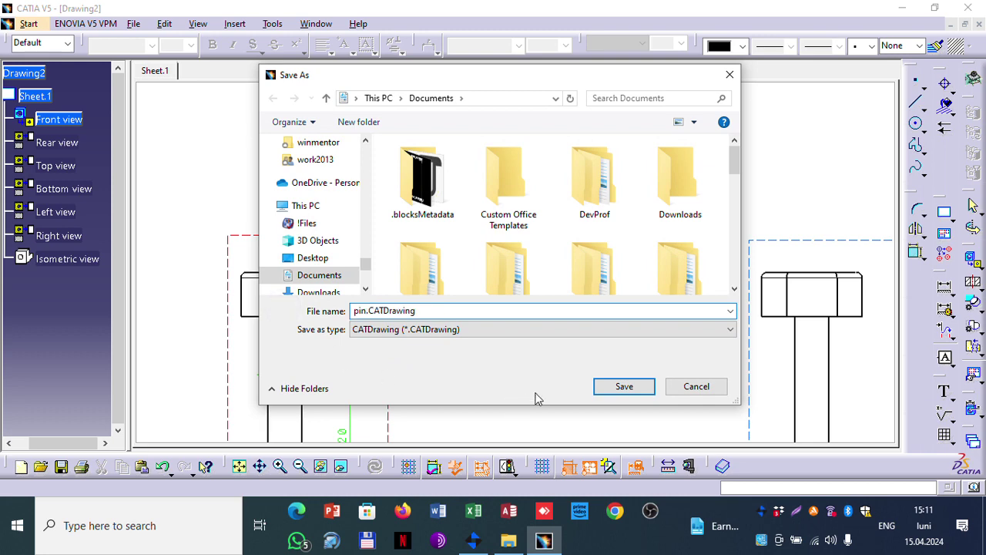
click(605, 386)
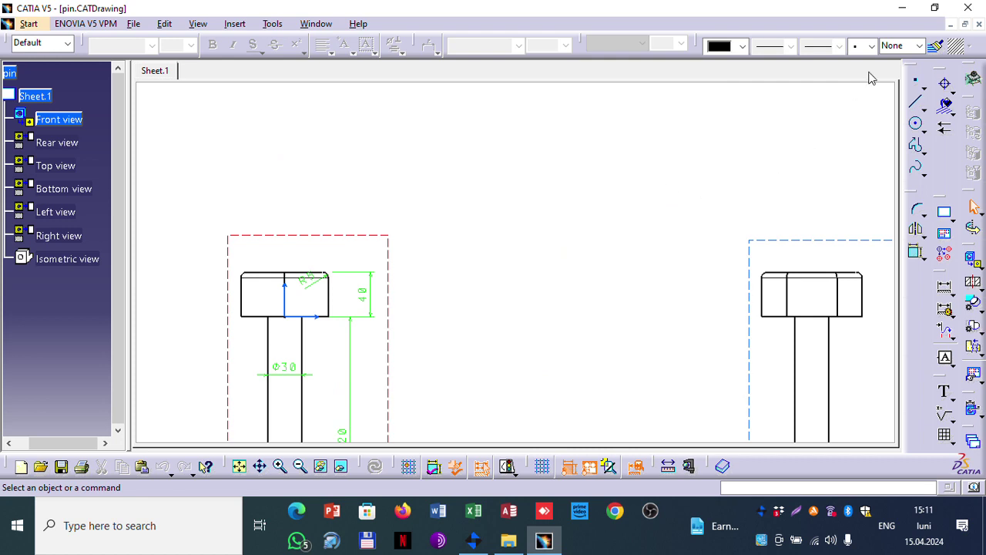
Step: Close the pin drawing and show the Start > Mechanical Design workbench list
click(980, 27)
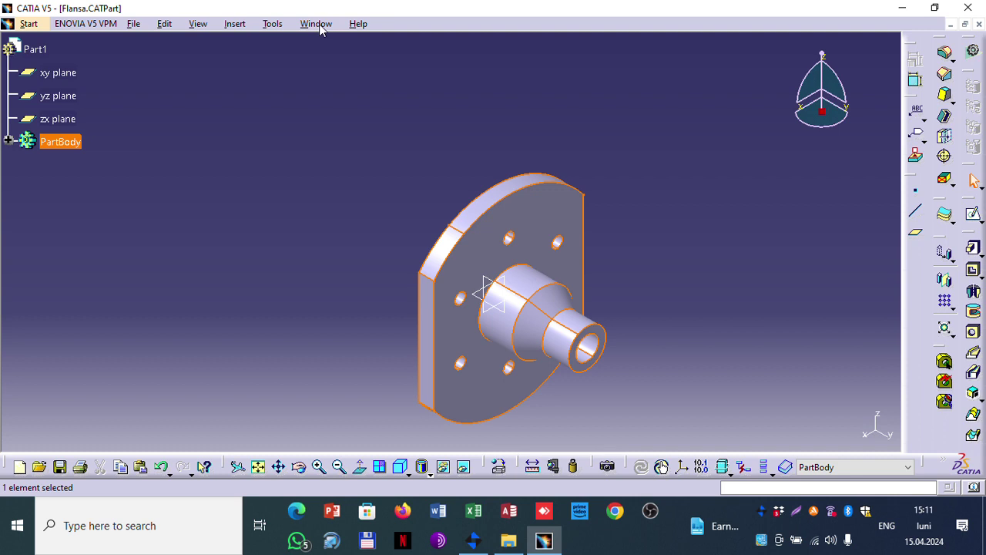
click(316, 24)
click(48, 151)
click(29, 24)
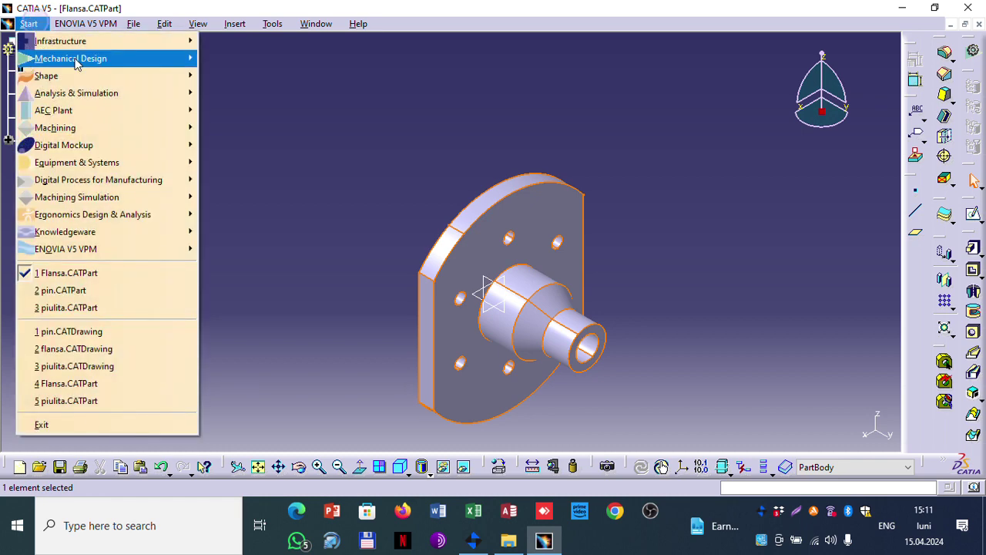
mouse_move(86, 61)
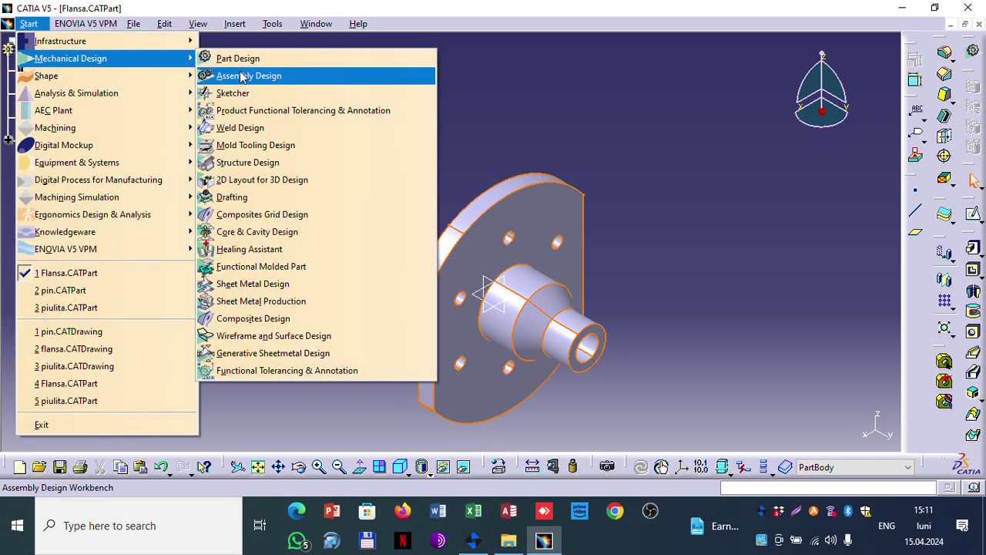
Step: Choose Assembly Design to create a new, empty Product1 assembly
click(241, 76)
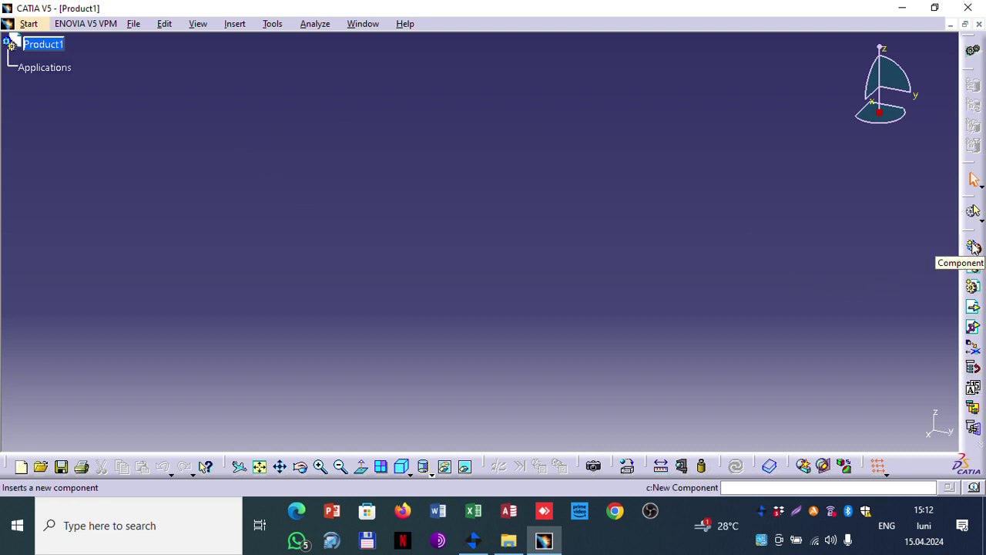
Step: Switch to the Flansa part and select Part1 in its tree
click(974, 287)
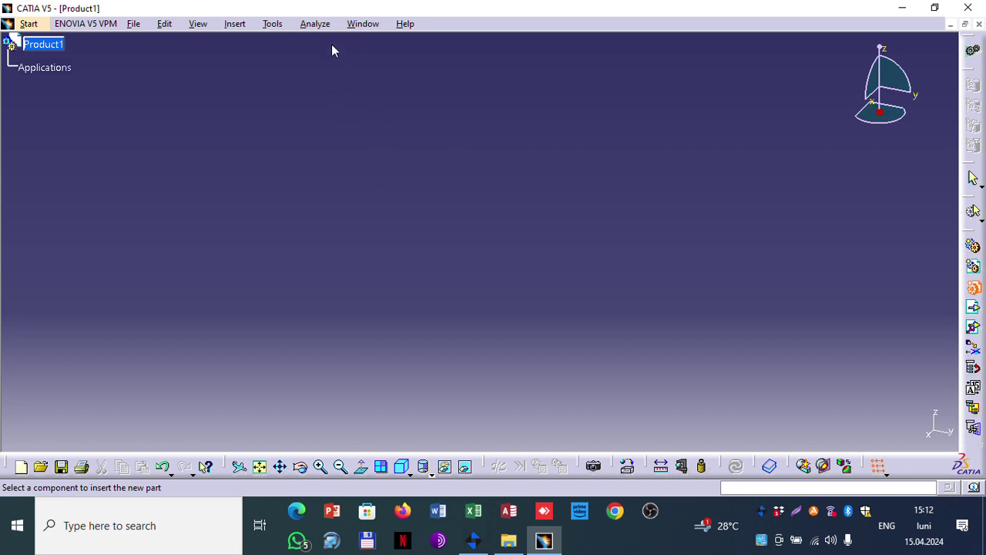
click(361, 25)
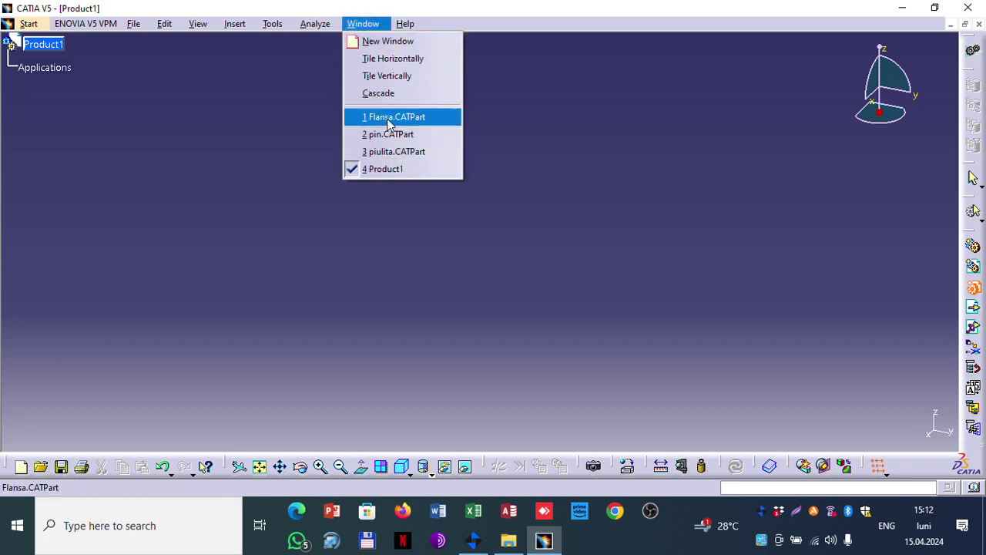
click(392, 119)
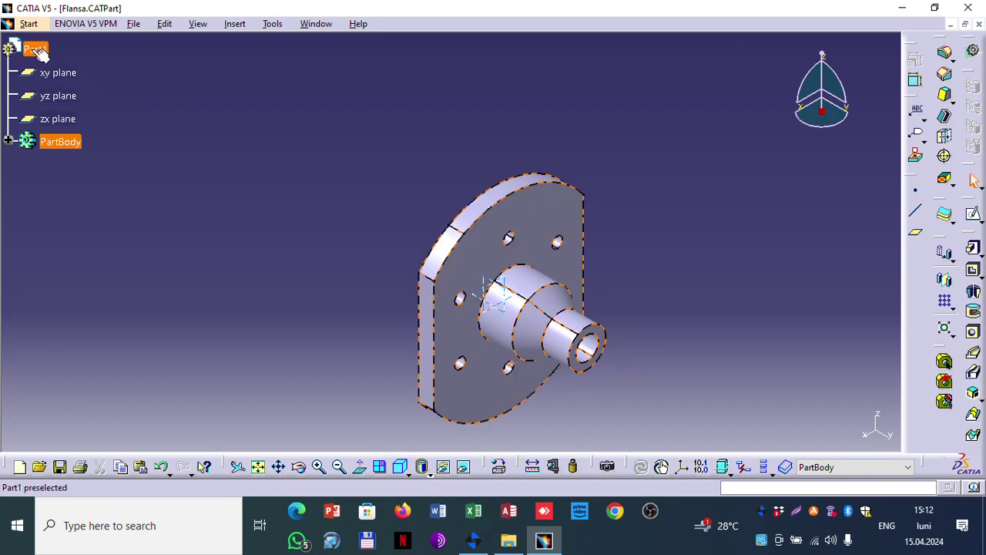
click(34, 49)
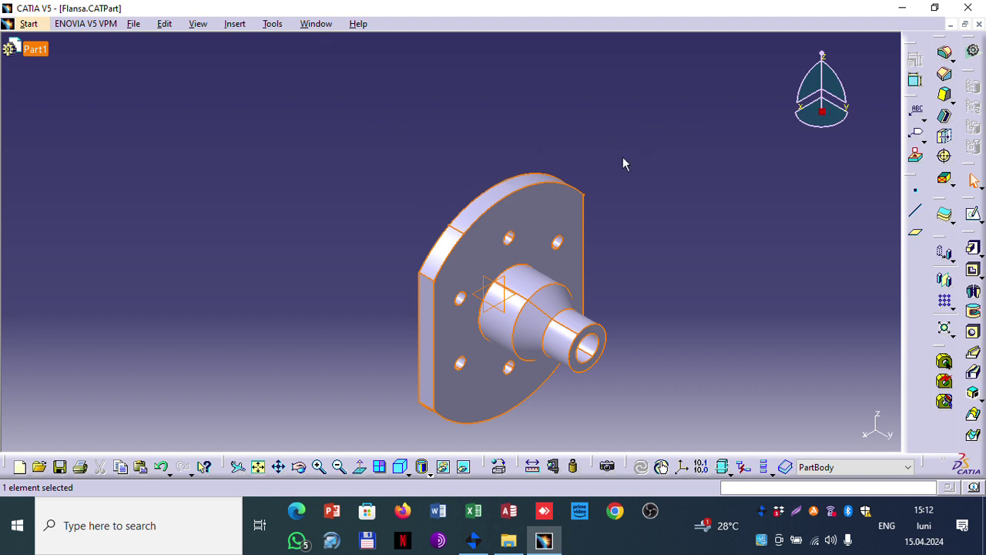
Step: Close the Flansa part, saving its changes
click(316, 24)
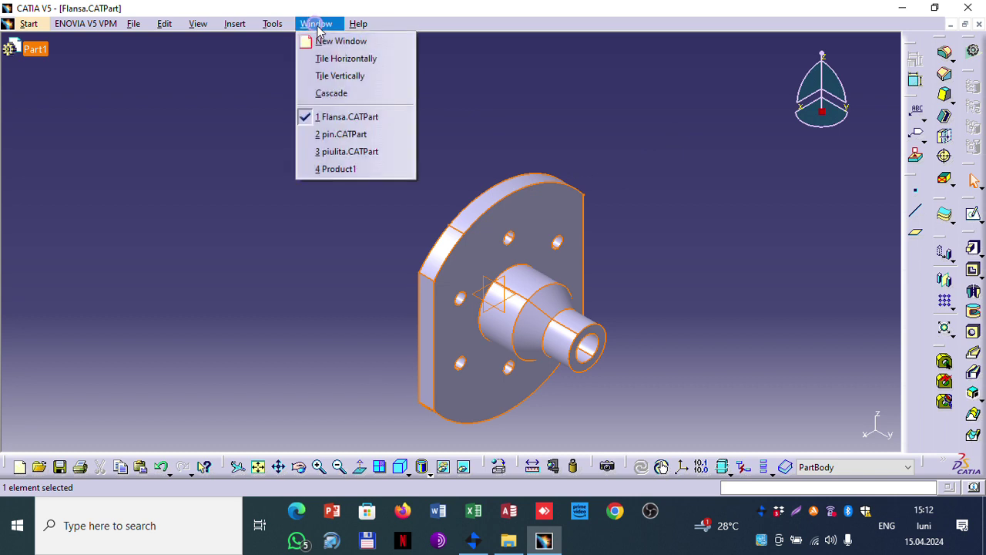
click(353, 114)
click(967, 8)
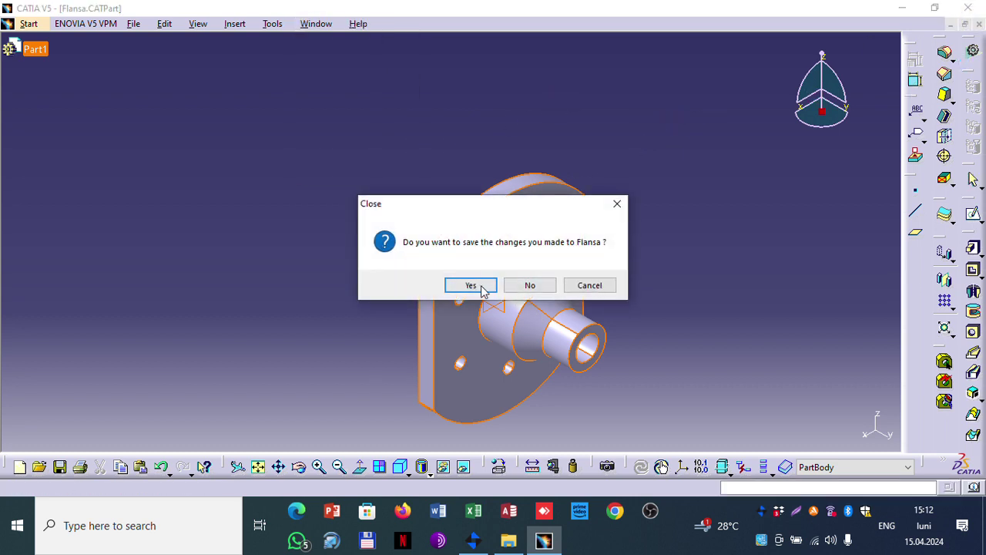
click(479, 286)
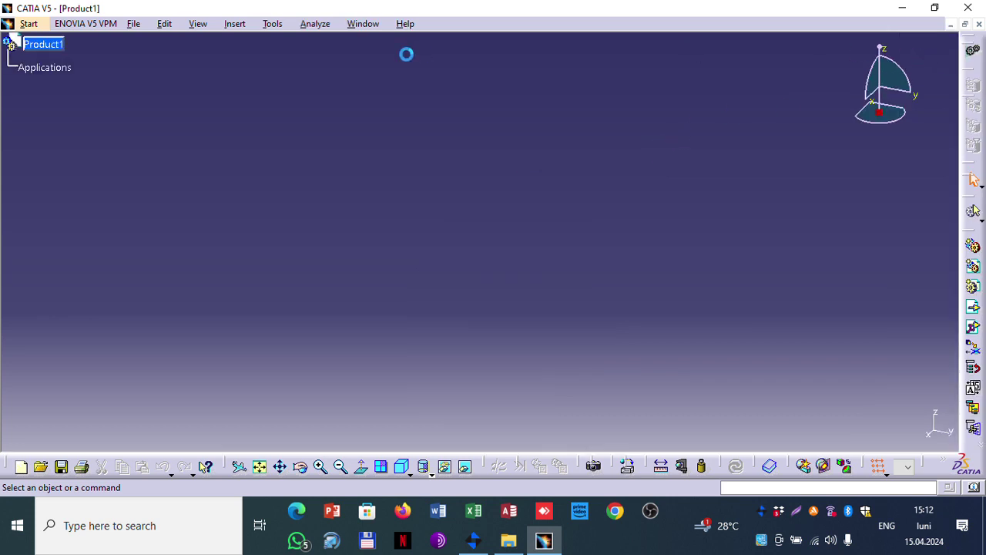
Step: Bring up the piulita and pin parts in turn, then the Documents folder window
click(361, 25)
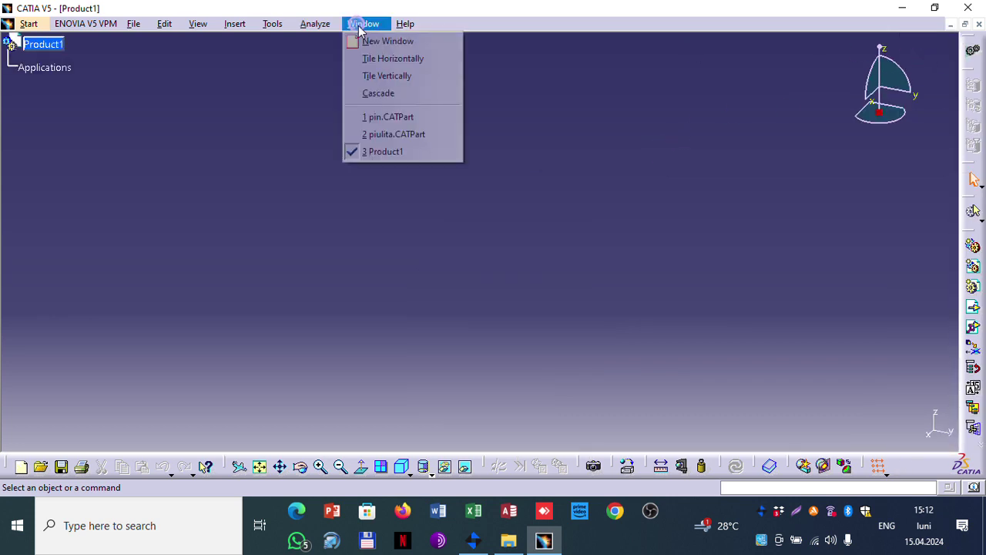
click(387, 132)
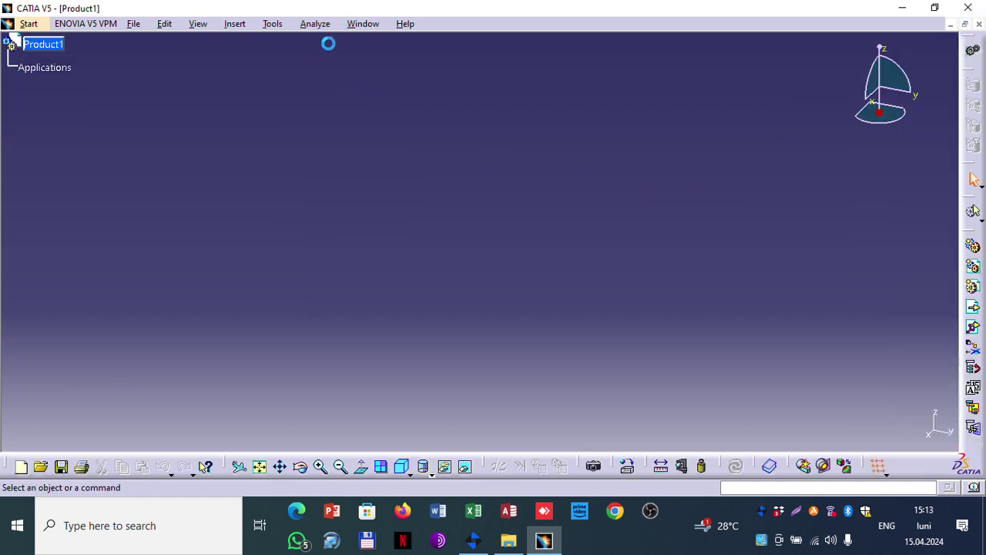
click(346, 25)
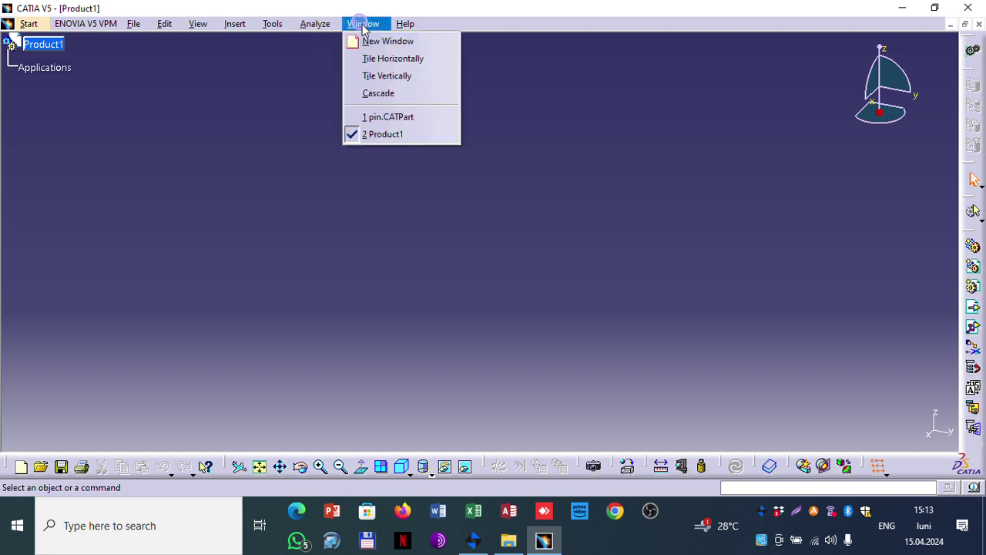
click(385, 117)
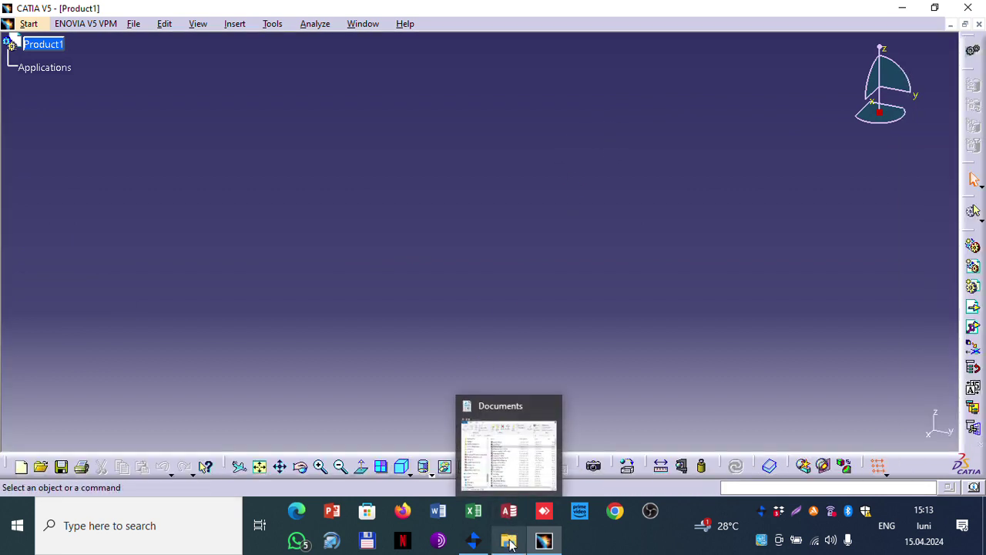
click(511, 544)
Step: Open Flansa.CATPart from Documents and switch to the Product1 assembly
click(275, 199)
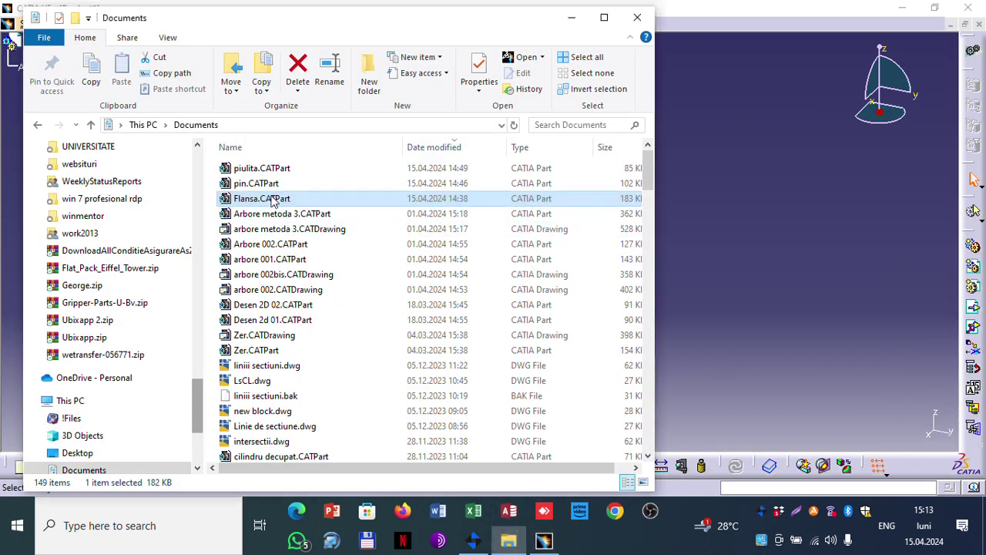
click(572, 18)
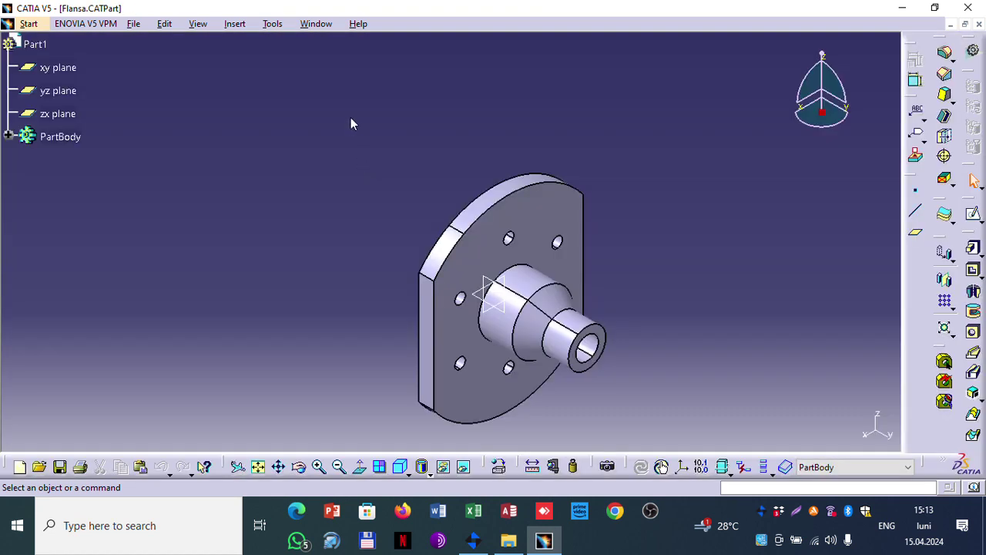
click(310, 24)
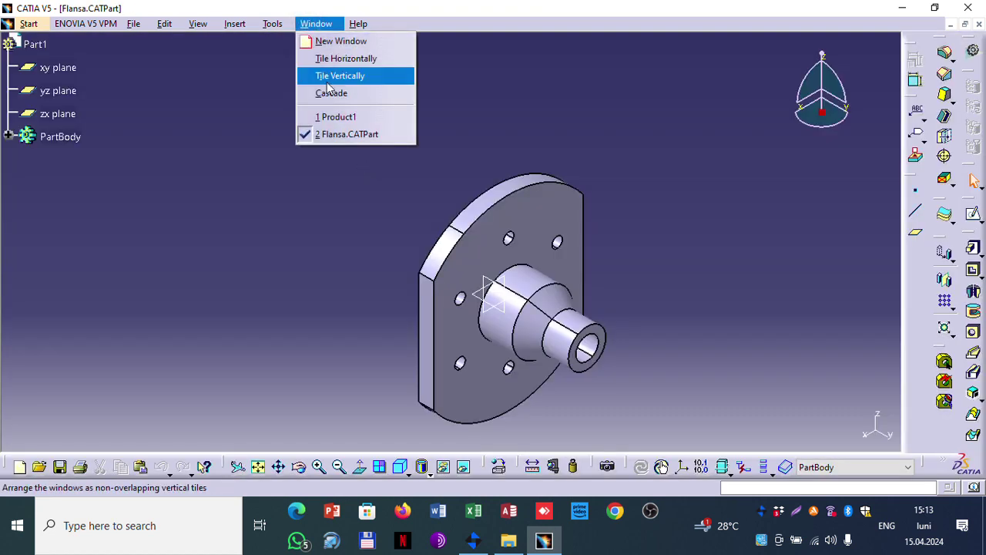
click(333, 113)
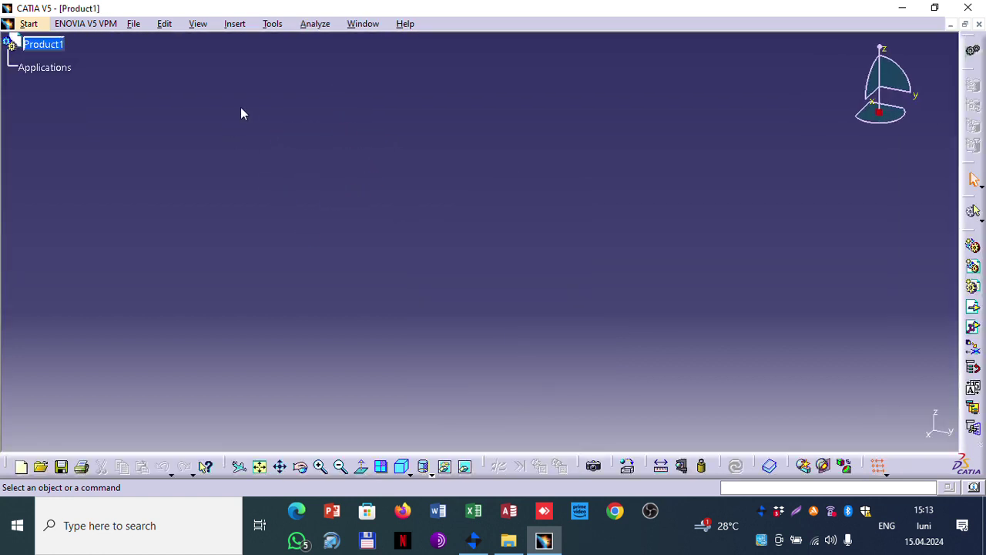
Step: Close the Product1 assembly and then the Flansa part
click(43, 46)
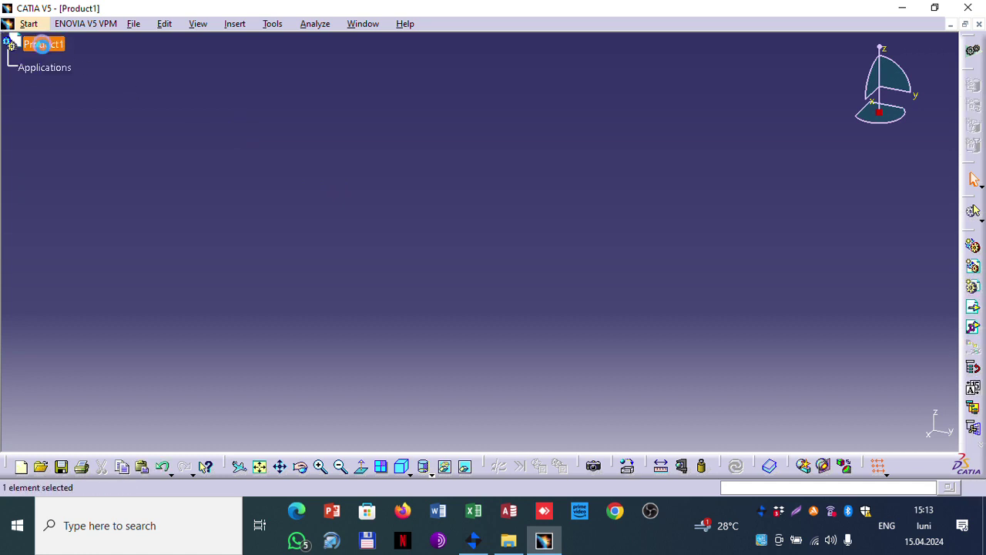
right_click(44, 47)
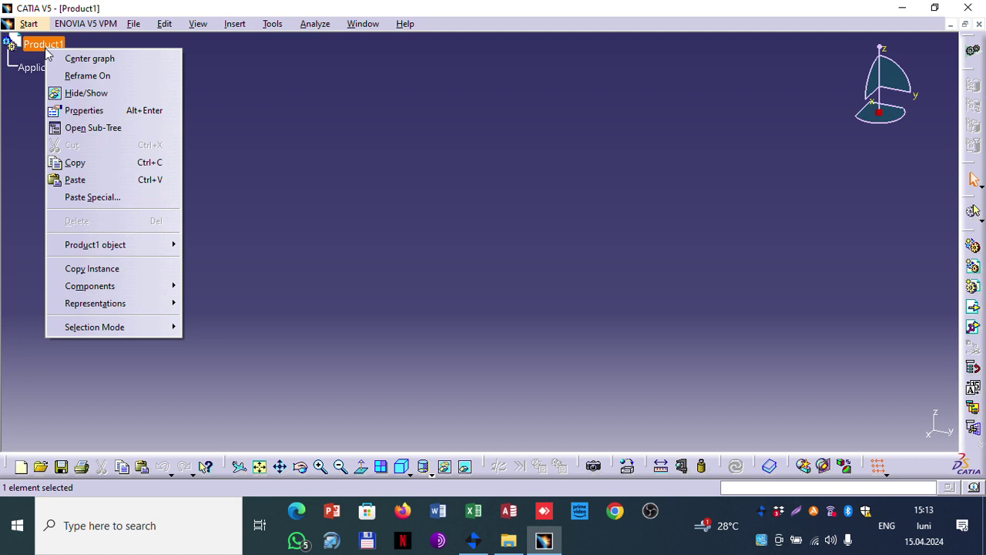
click(447, 139)
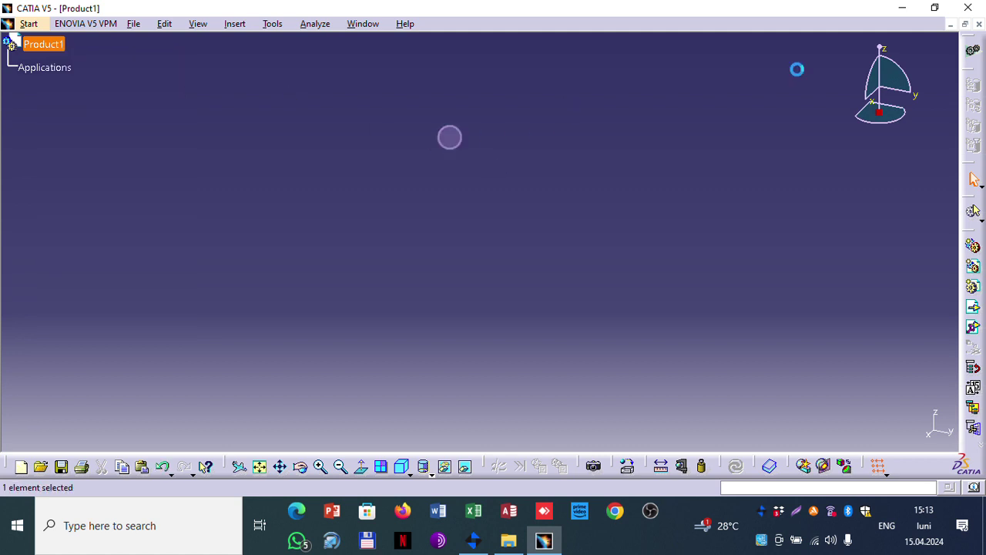
click(979, 24)
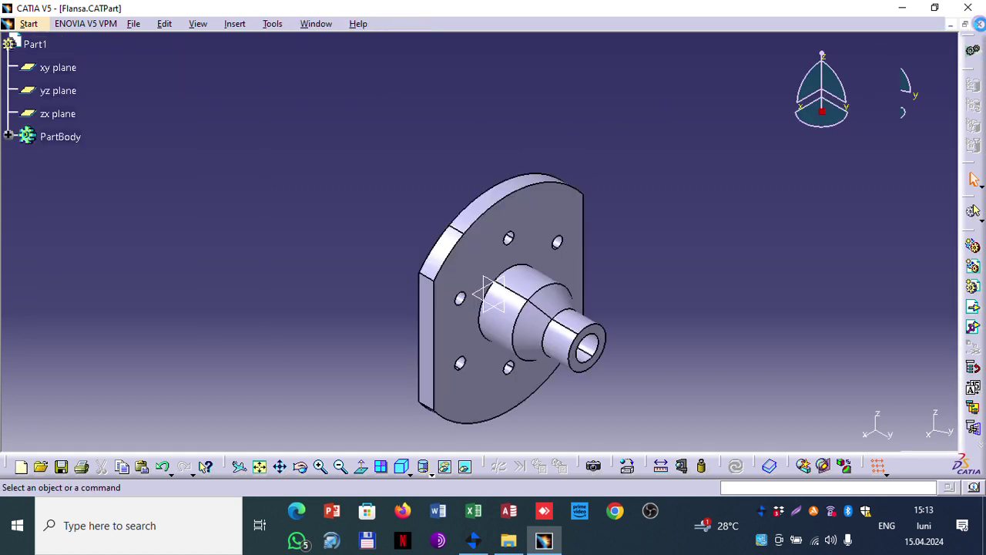
click(980, 24)
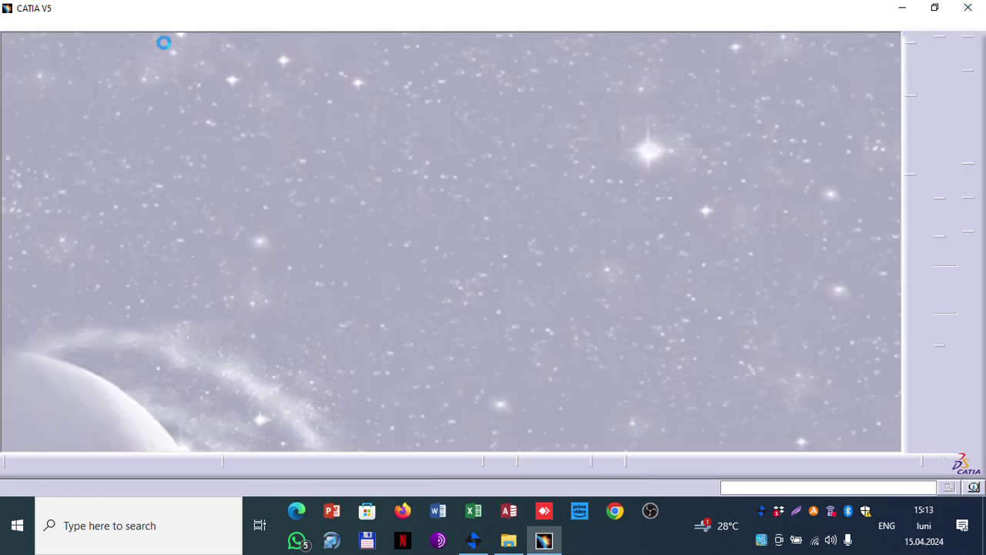
Step: Create a fresh Product1 via Start > Mechanical Design > Assembly Design and check open windows
click(14, 24)
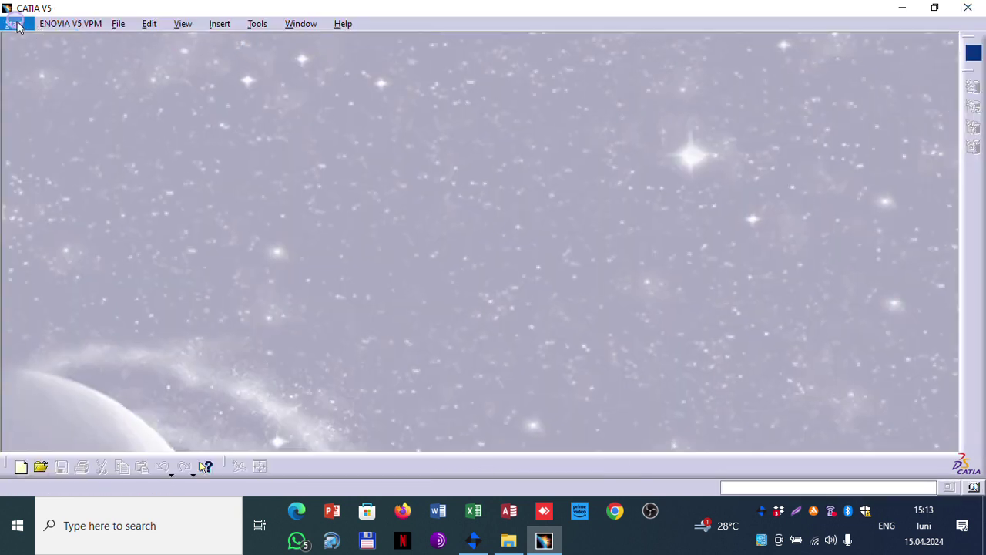
mouse_move(69, 59)
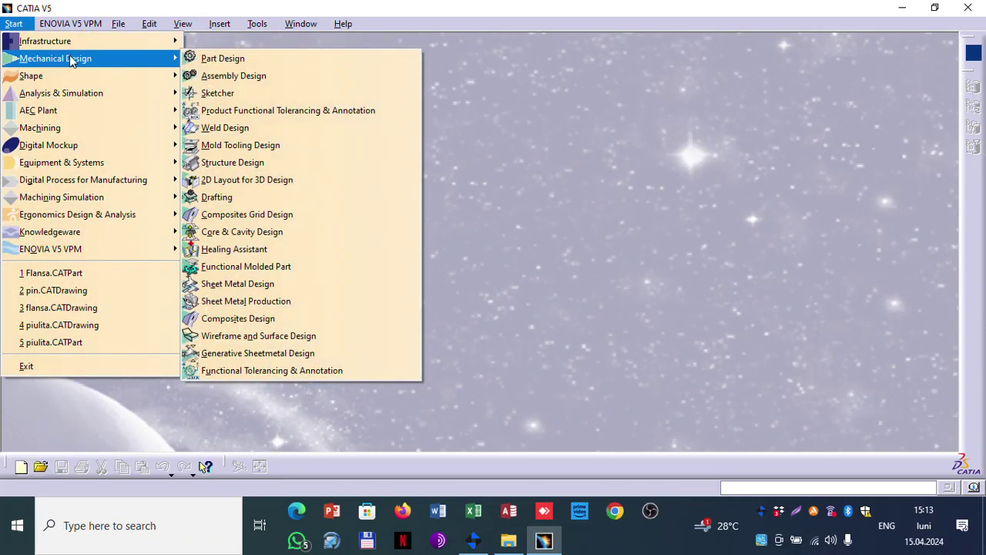
click(253, 75)
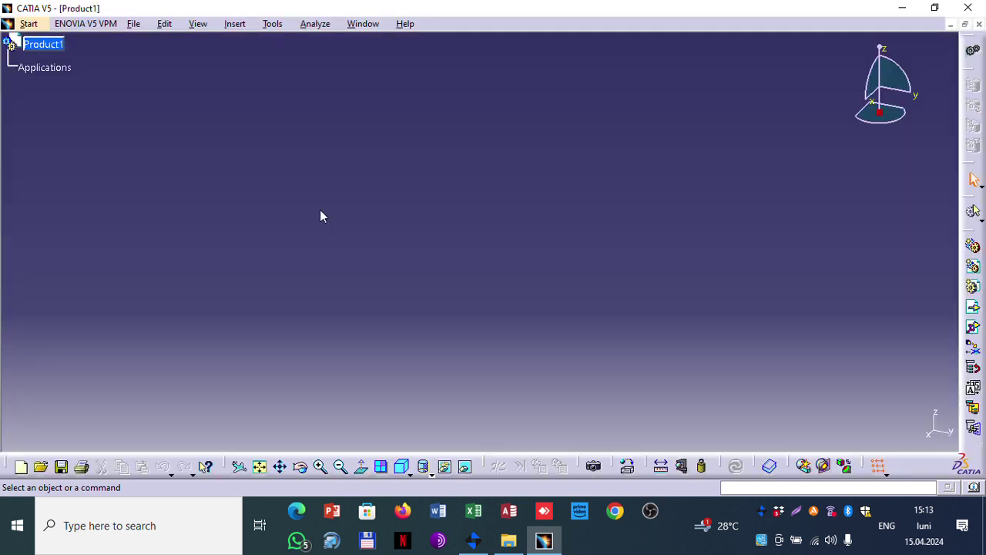
click(365, 22)
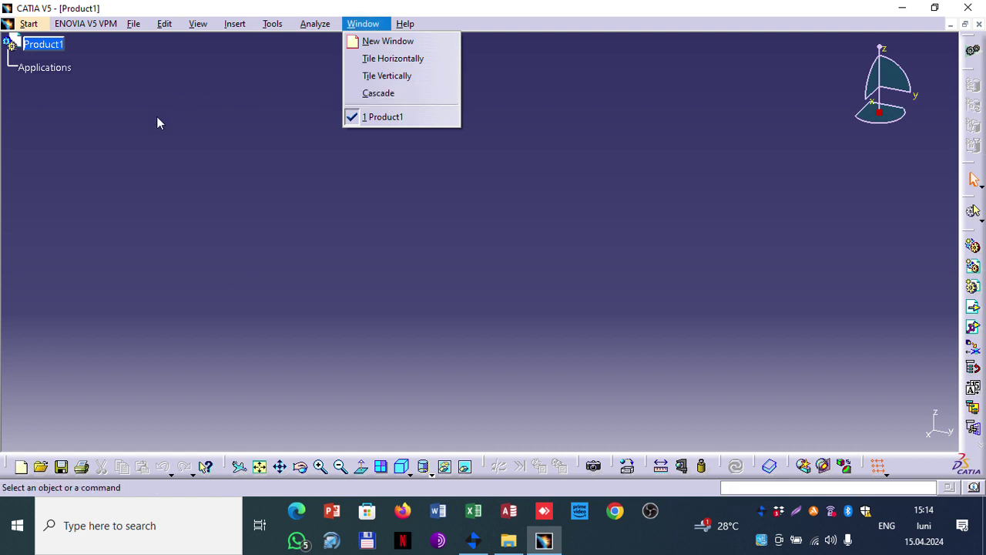
click(66, 492)
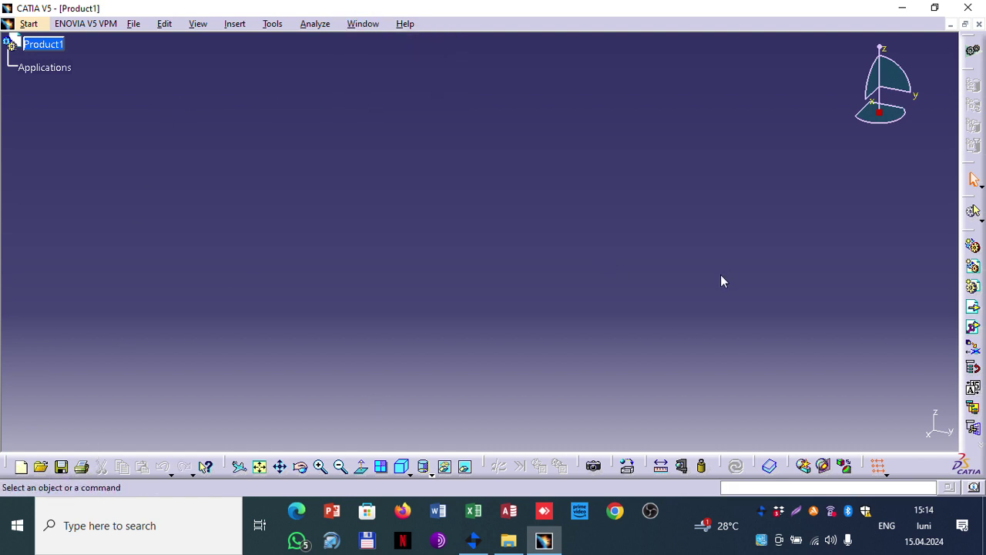
click(509, 540)
double_click(259, 197)
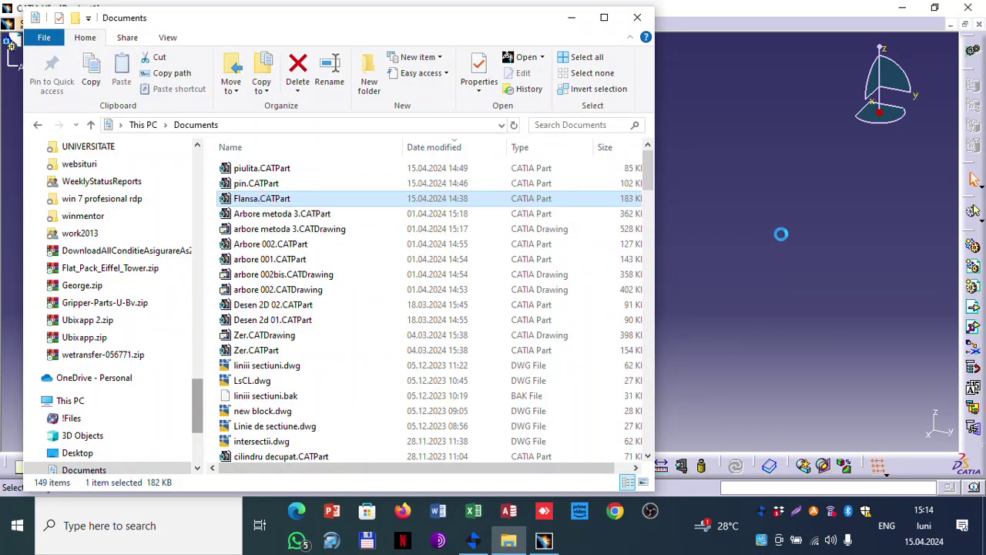
click(571, 17)
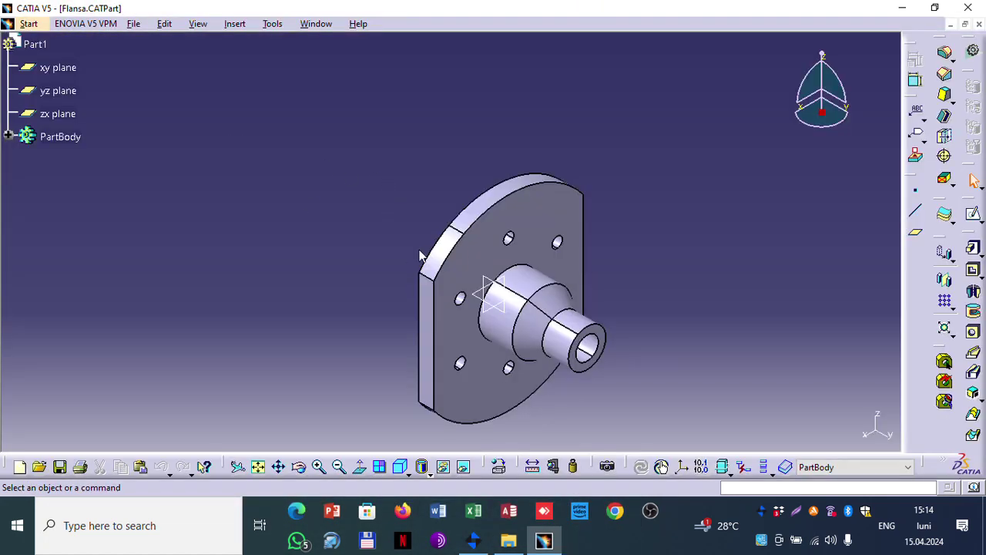
click(60, 136)
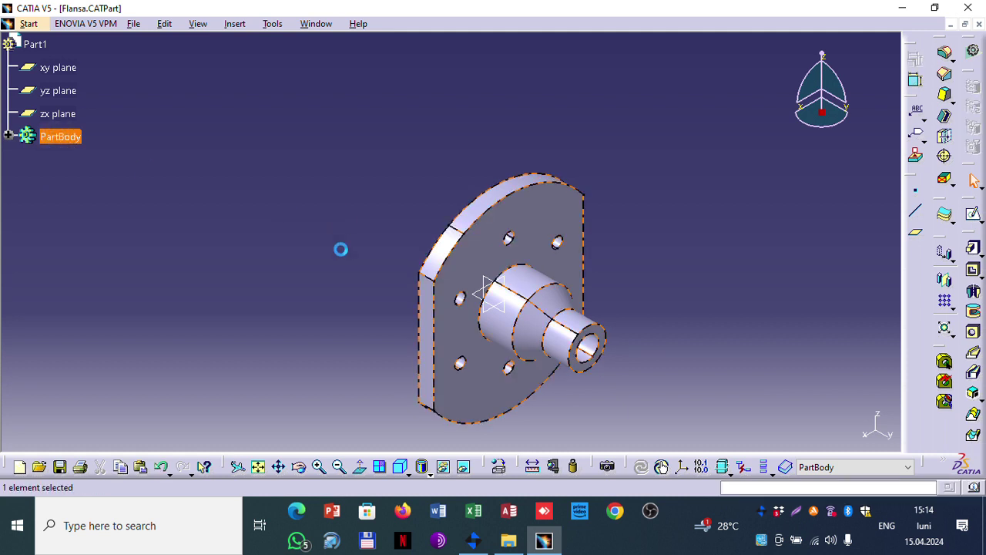
click(310, 28)
click(337, 115)
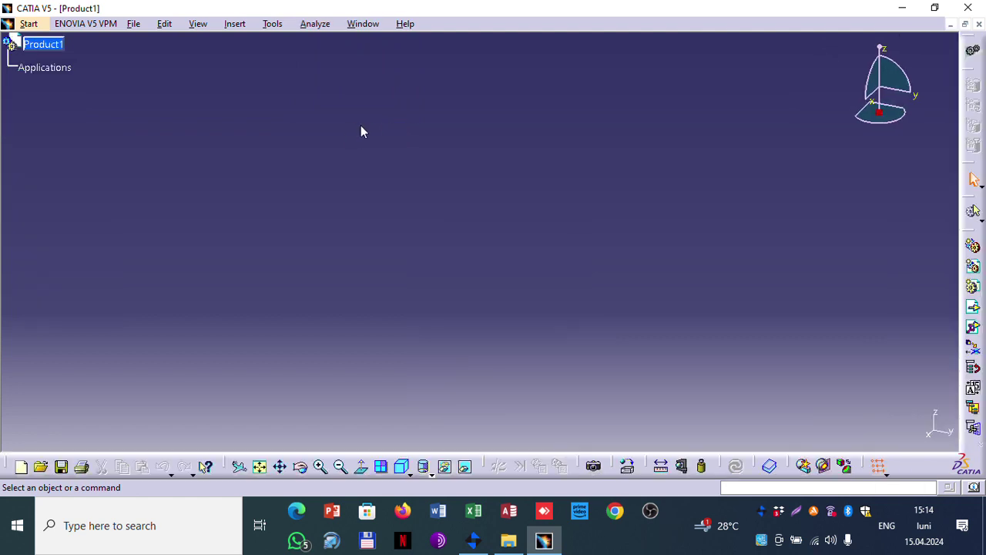
click(235, 24)
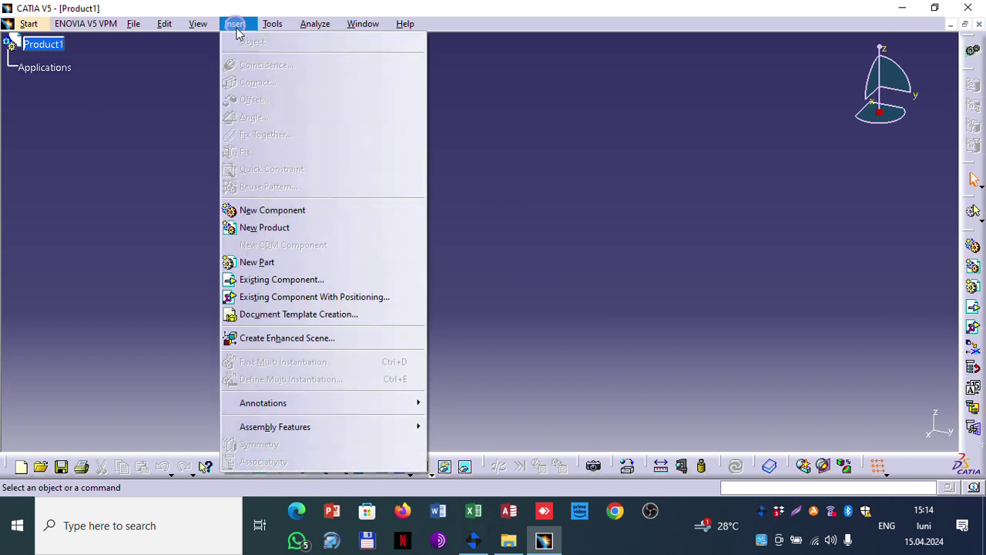
click(317, 211)
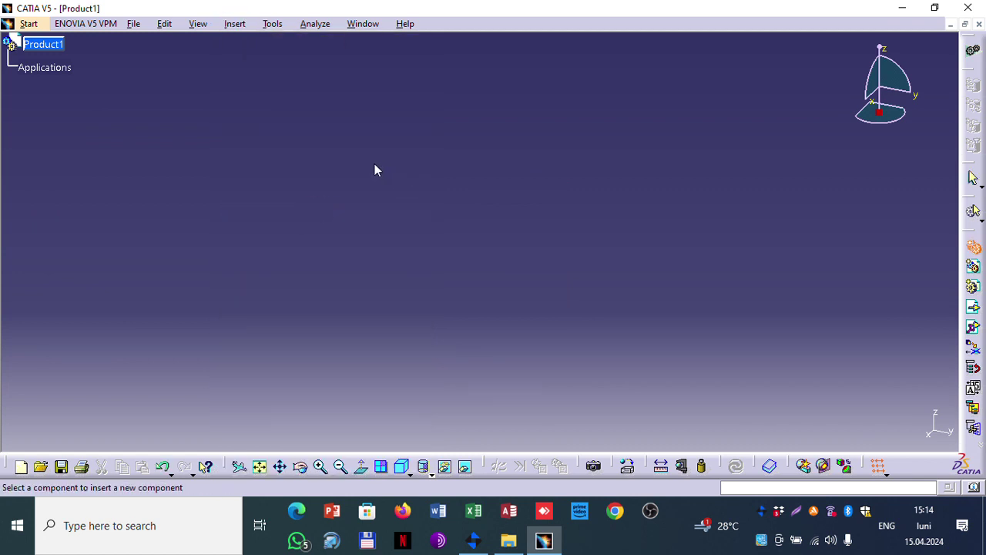
click(357, 27)
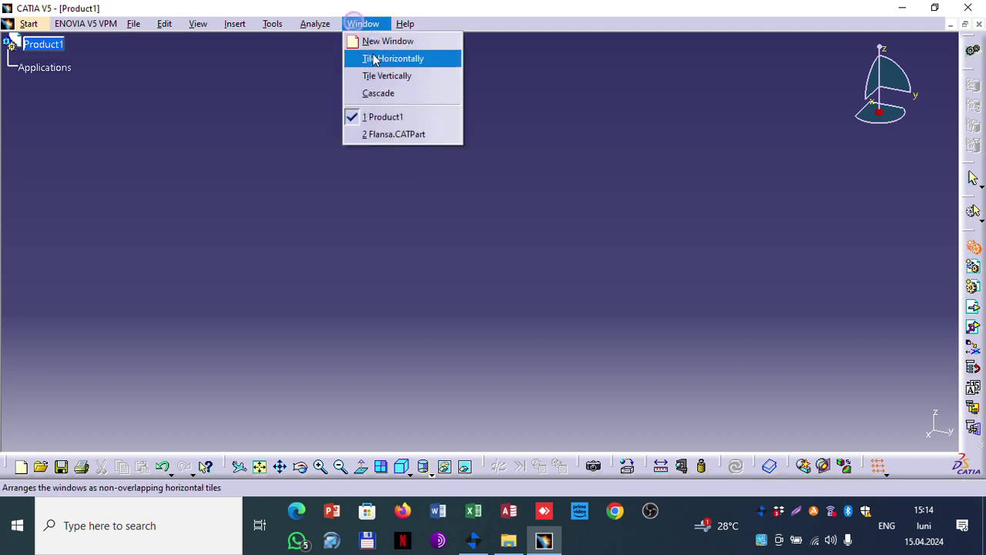
click(376, 135)
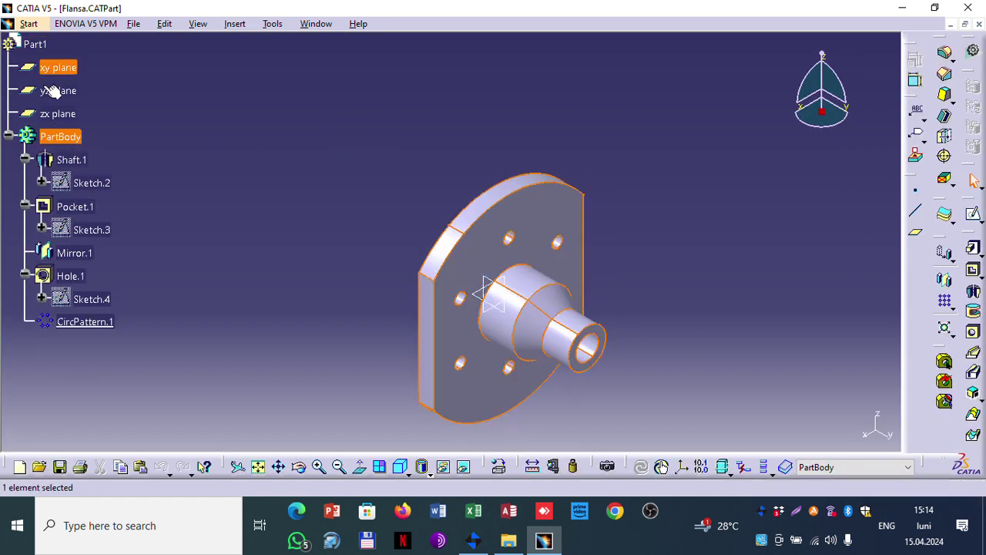
click(62, 139)
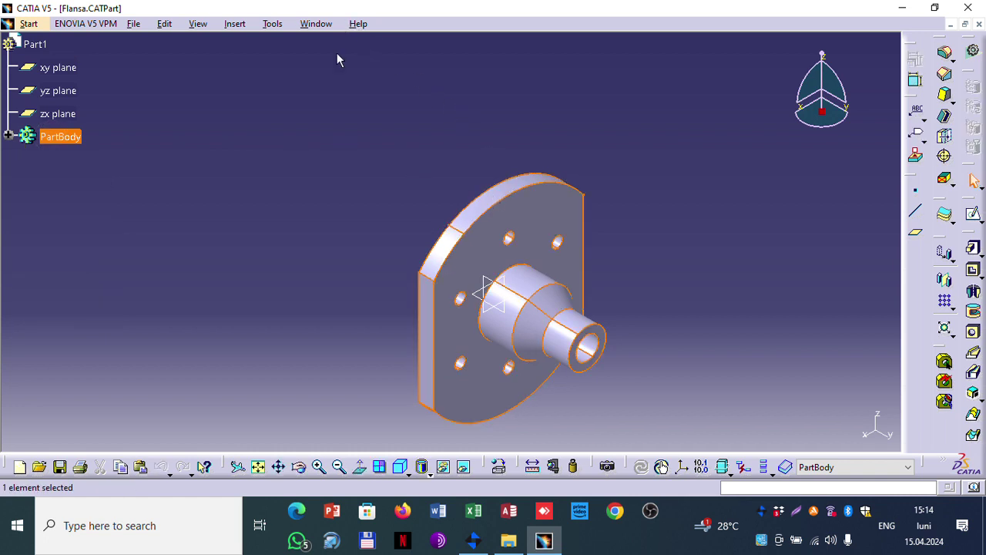
click(314, 24)
click(325, 117)
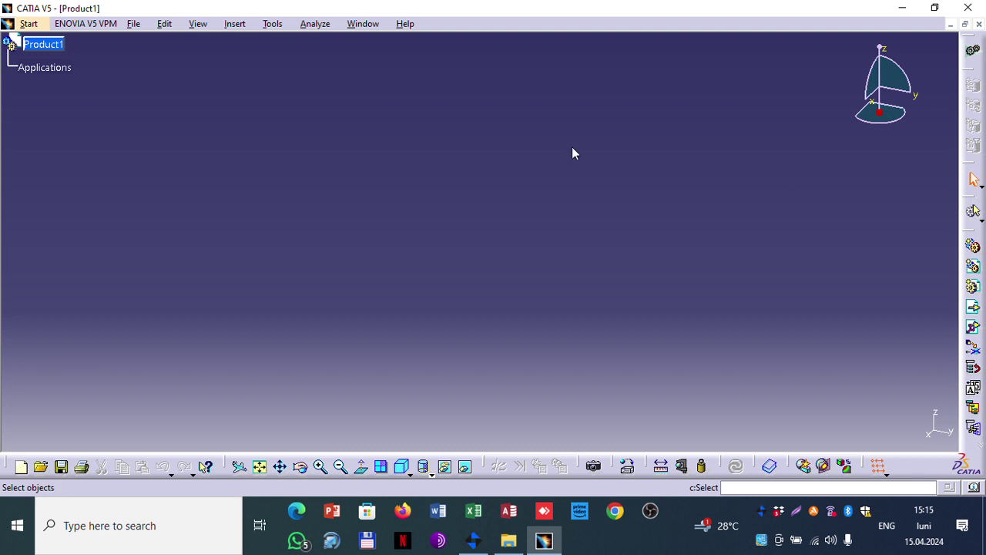
Step: Insert Flansa.CATPart from Documents into Product1 as an existing component
click(241, 25)
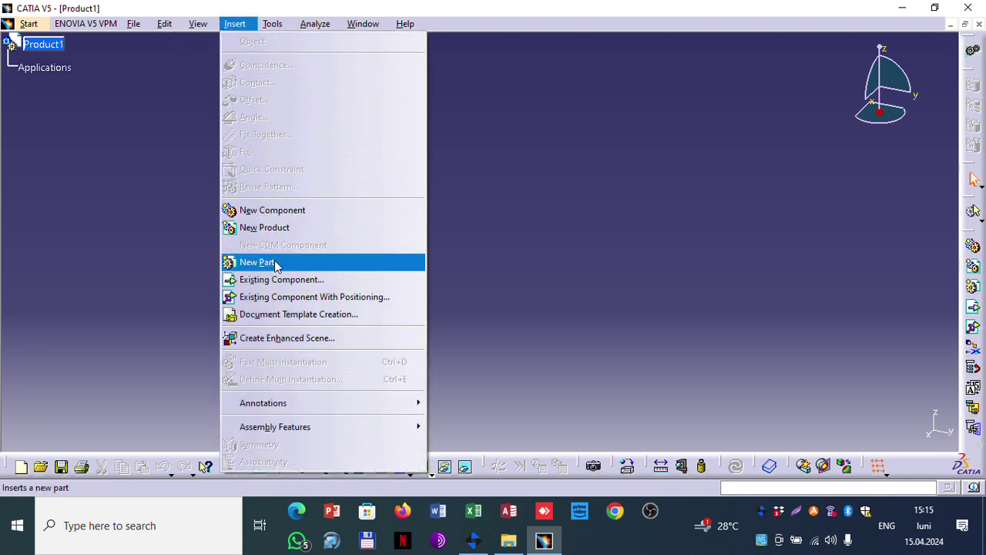
click(295, 281)
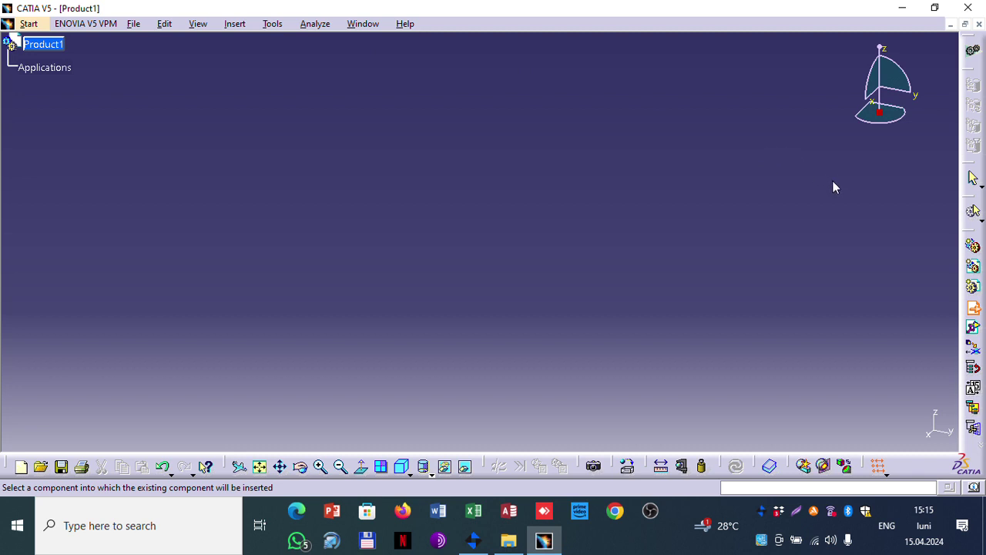
click(65, 46)
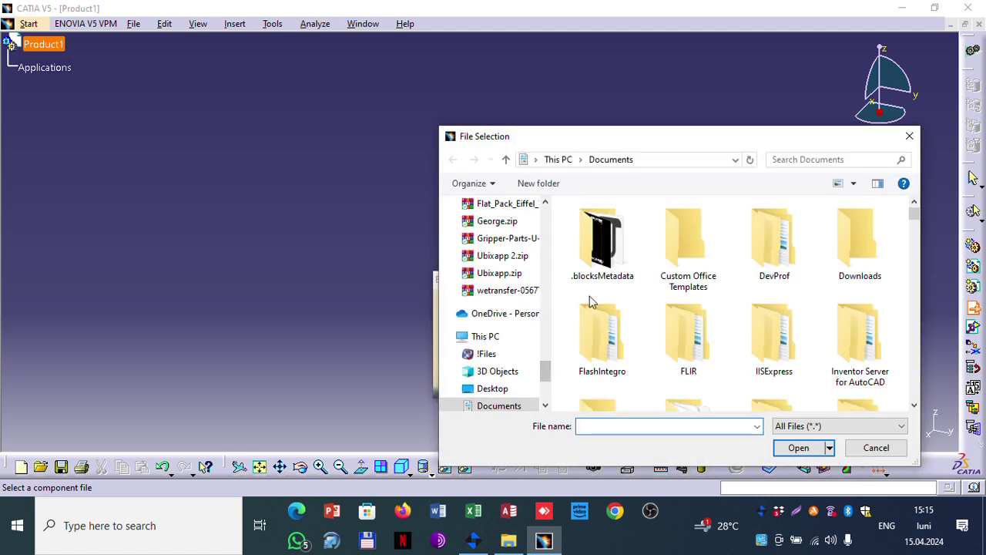
drag(915, 214, 914, 235)
click(610, 283)
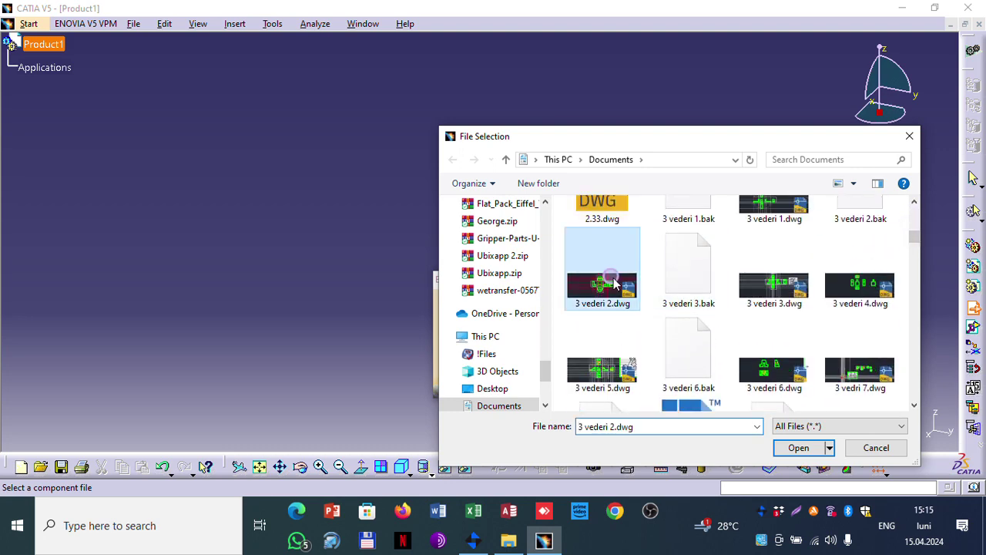
key(f)
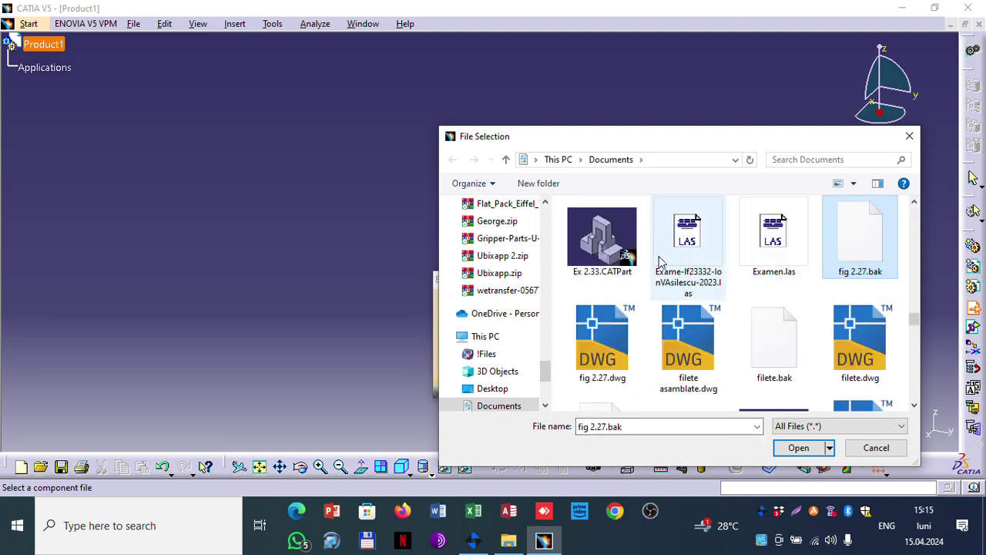
scroll(769, 281, down, 1)
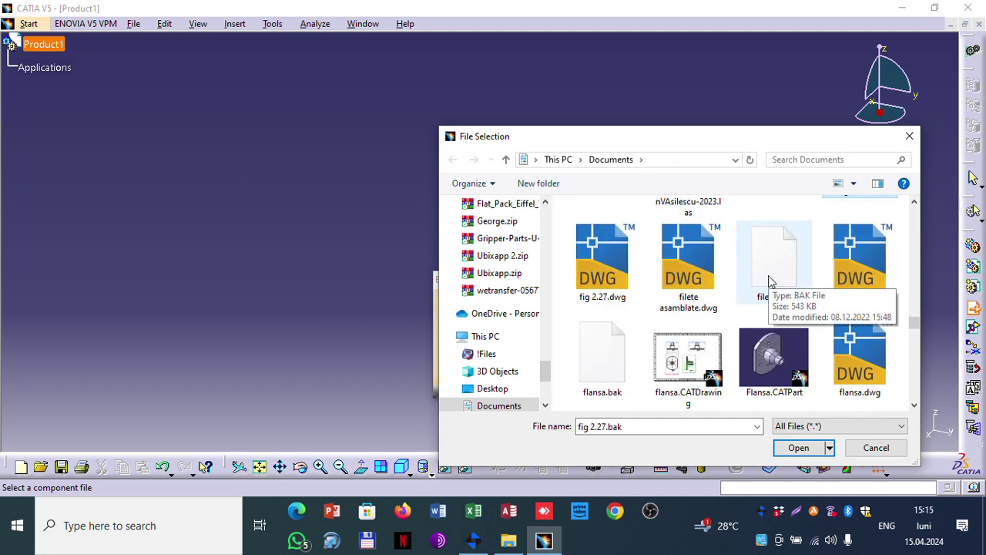
click(774, 358)
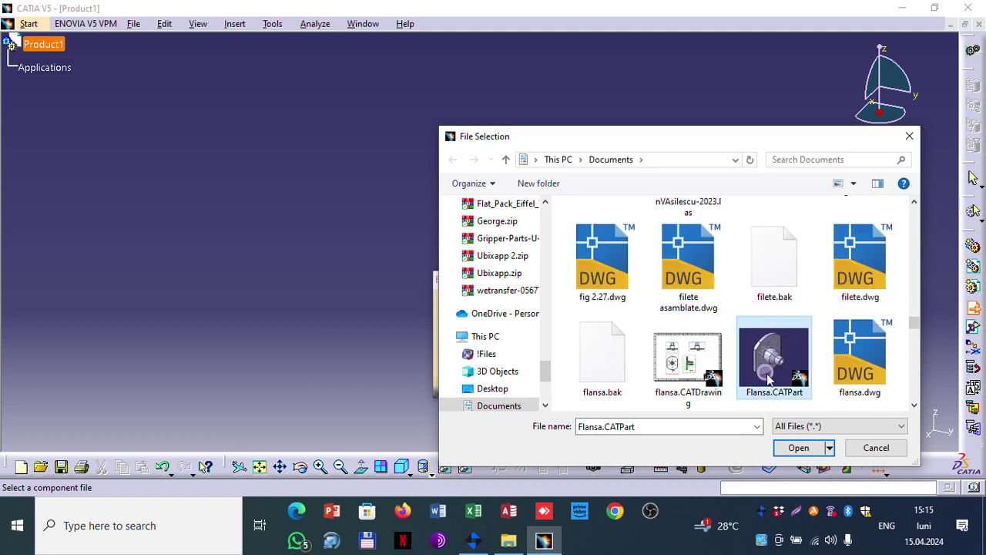
click(799, 447)
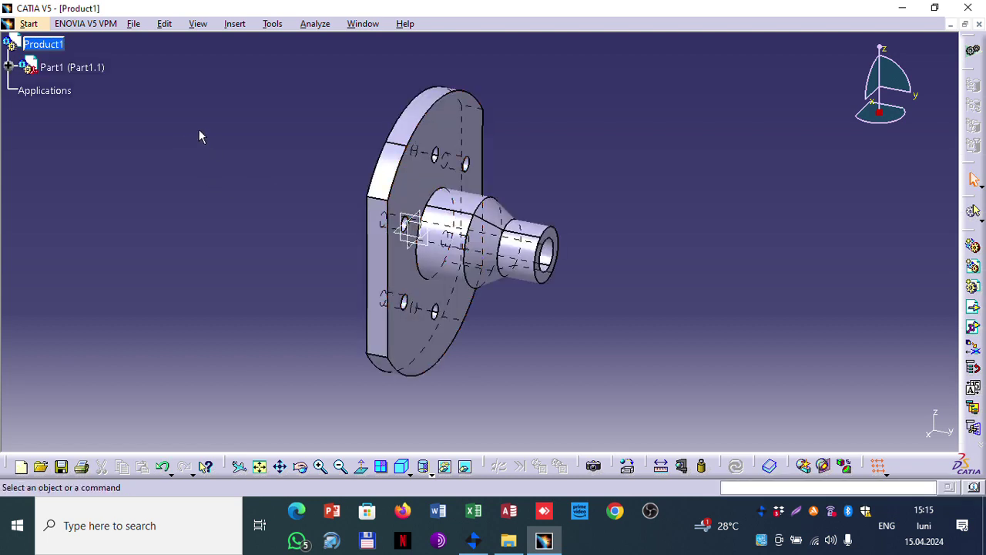
Step: Copy the Part1 instance and expand the Part1 (Part1.1) branch in the tree
right_click(52, 67)
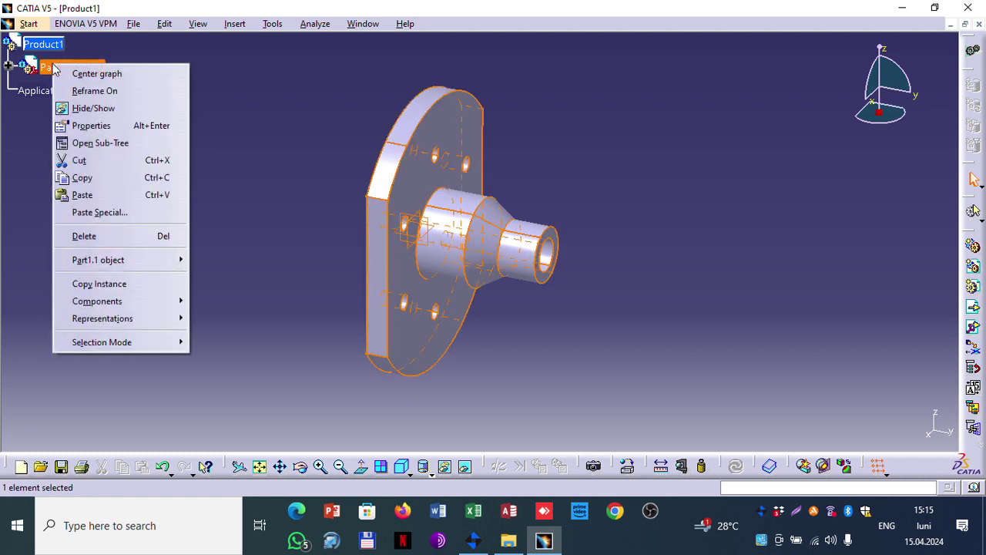
click(127, 284)
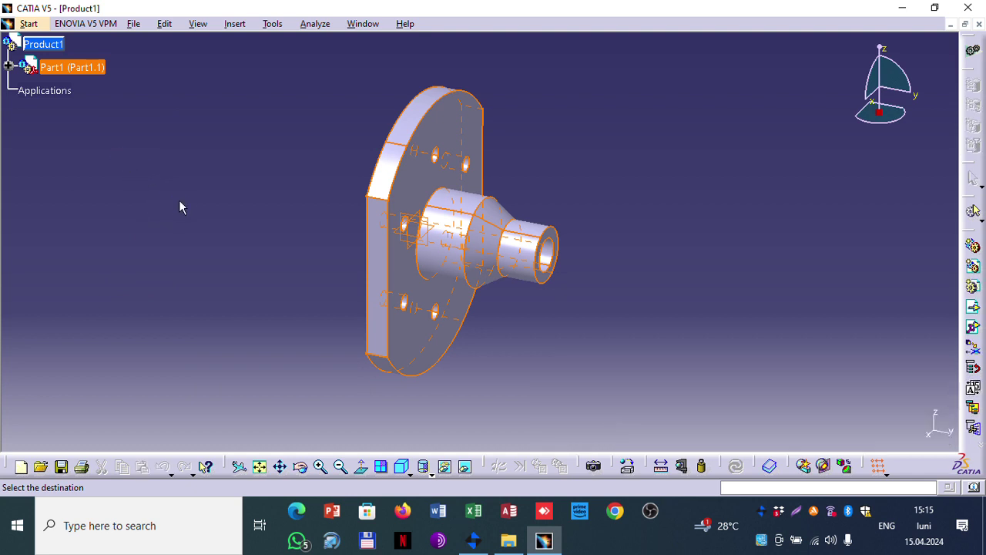
click(231, 25)
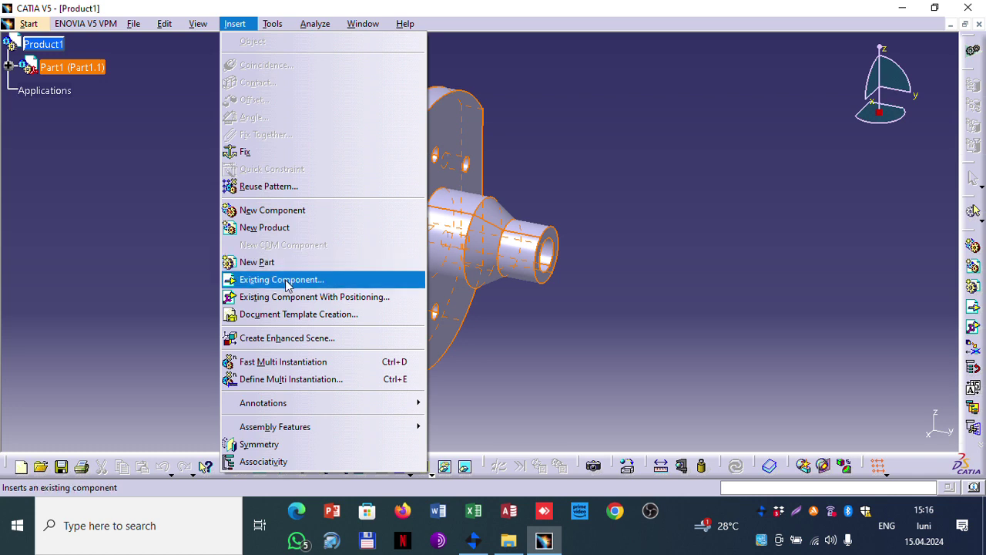
click(282, 280)
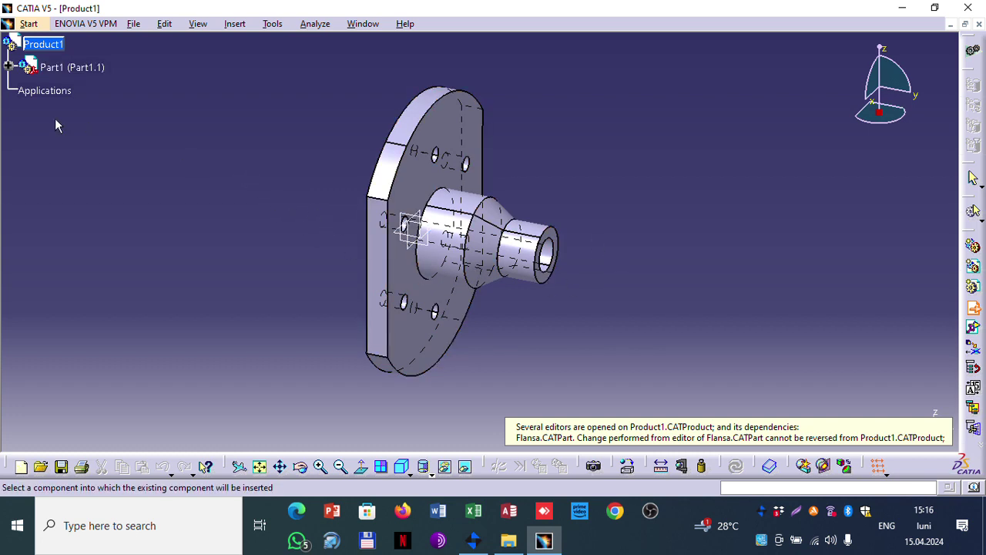
click(21, 66)
click(20, 64)
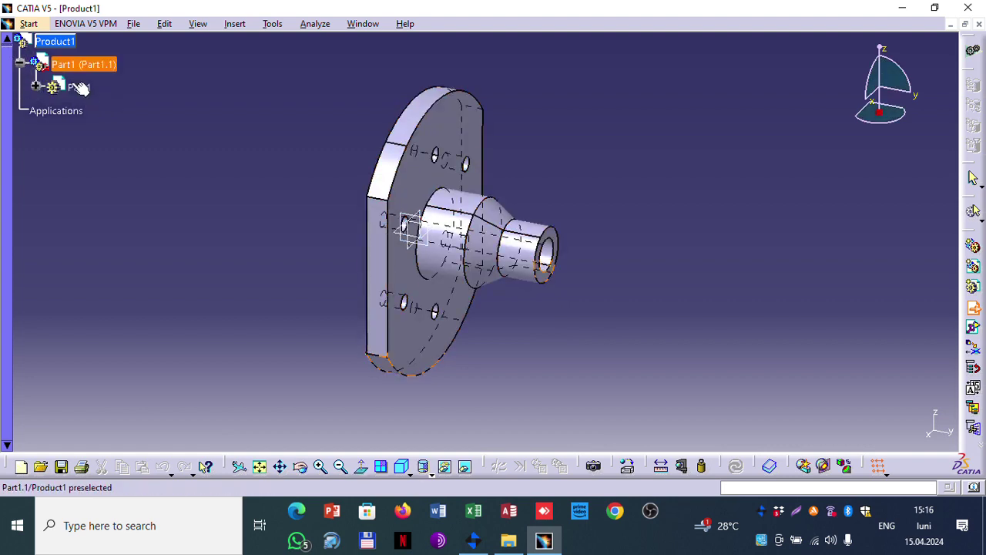
Step: Start an Existing Component insertion again, cancel it, and open the Window menu
click(234, 24)
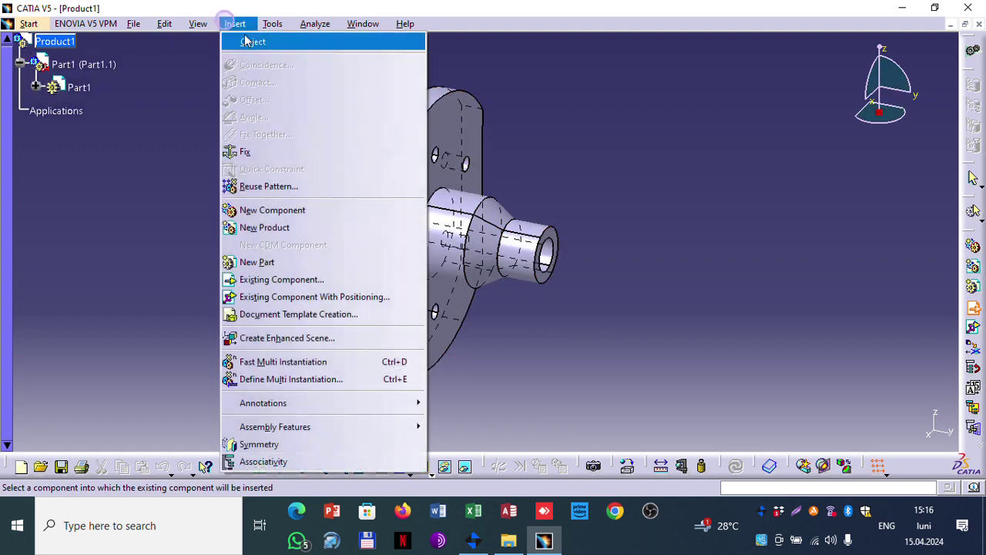
click(314, 282)
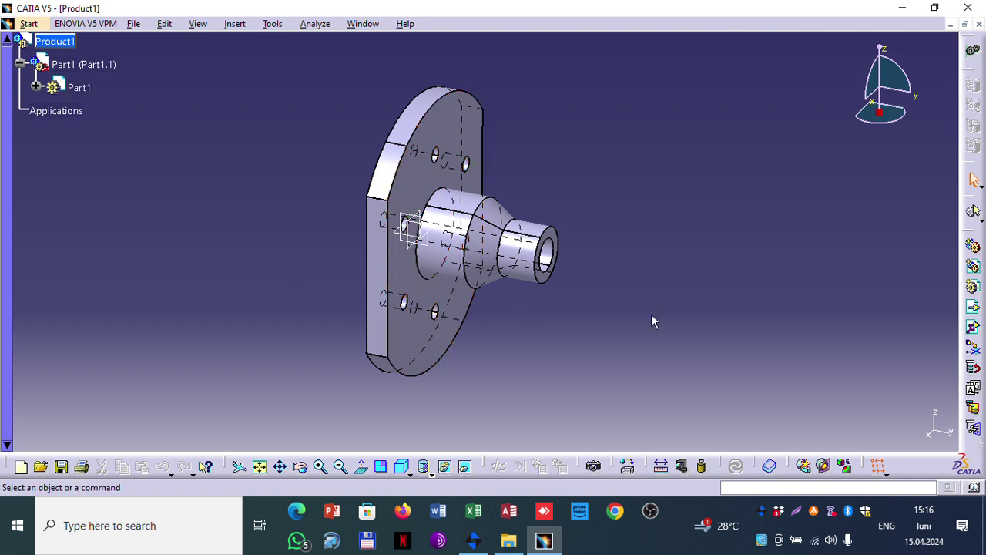
click(696, 311)
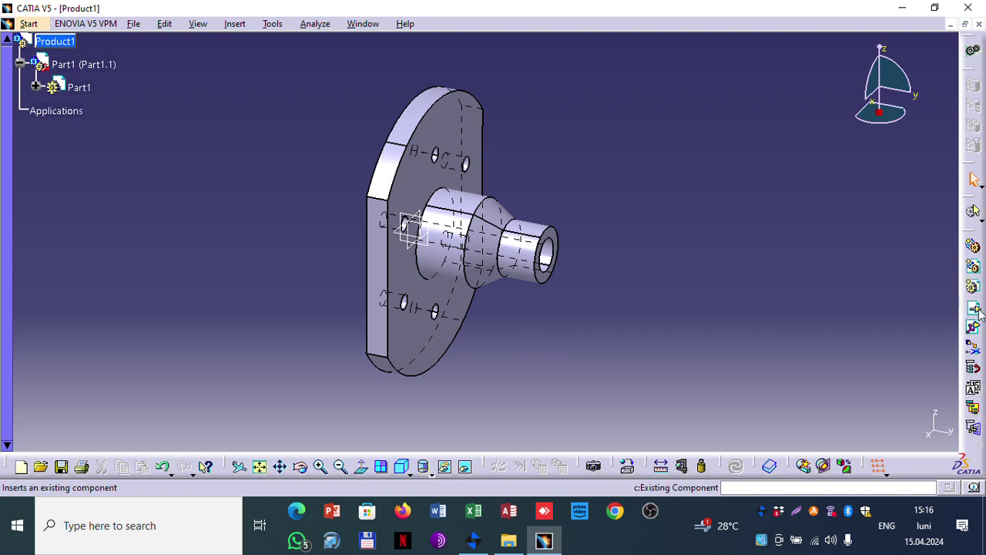
click(360, 24)
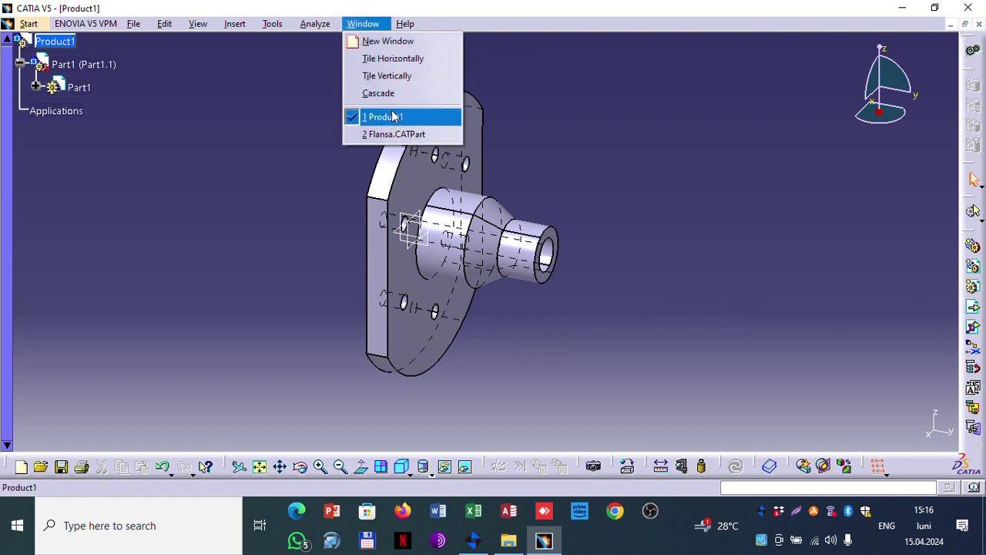
click(391, 134)
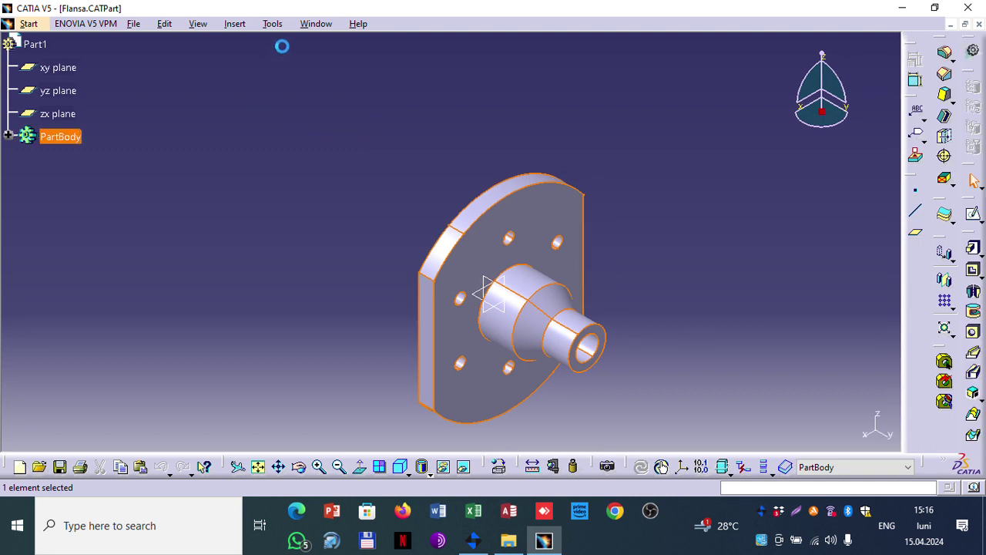
click(316, 25)
click(331, 114)
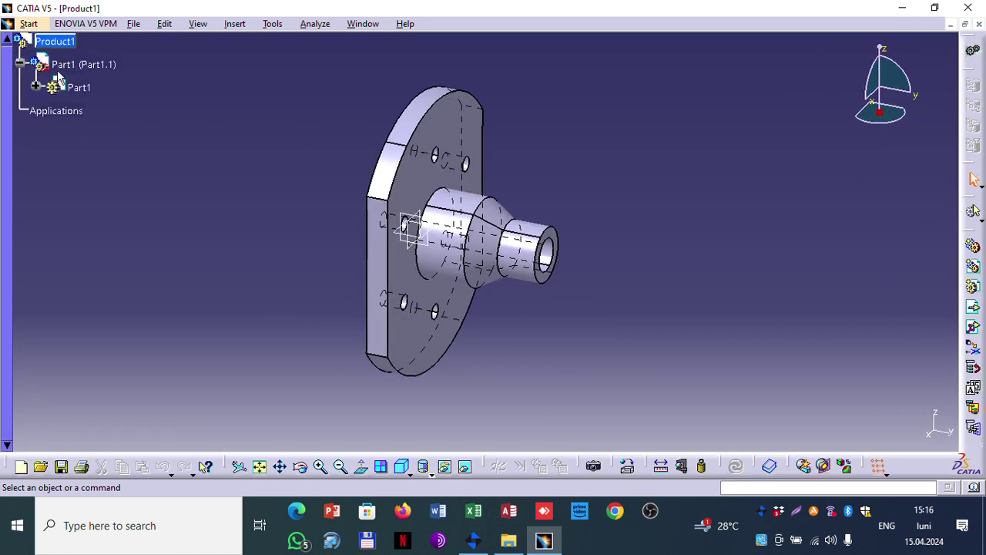
Step: Inspect the context menus of Part1 and its Part1.1 instance, closing both unchanged
right_click(80, 88)
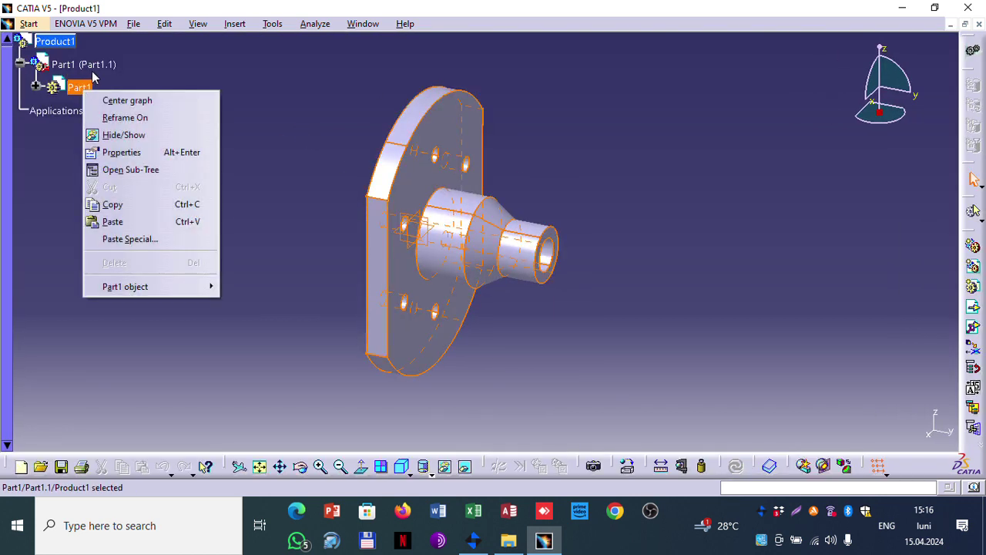
click(91, 73)
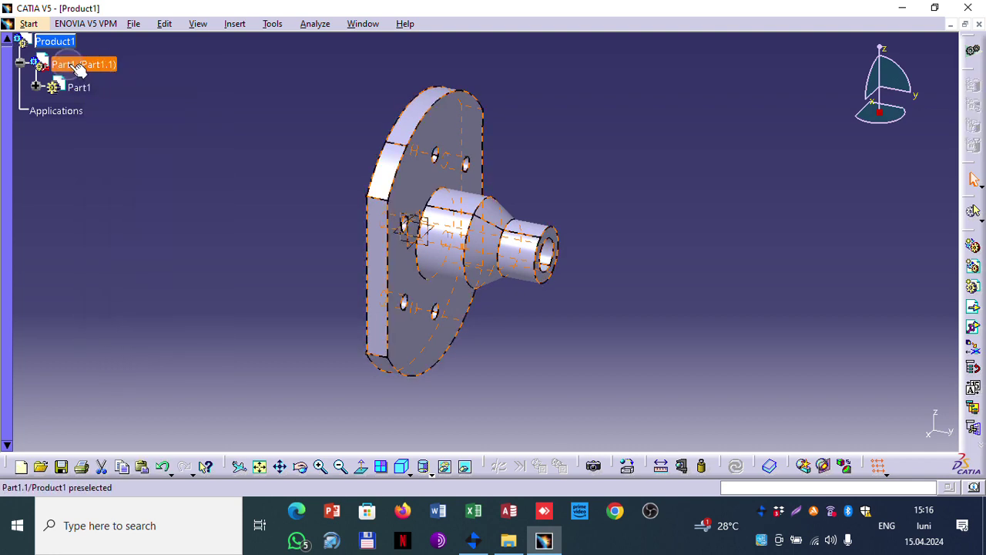
right_click(78, 67)
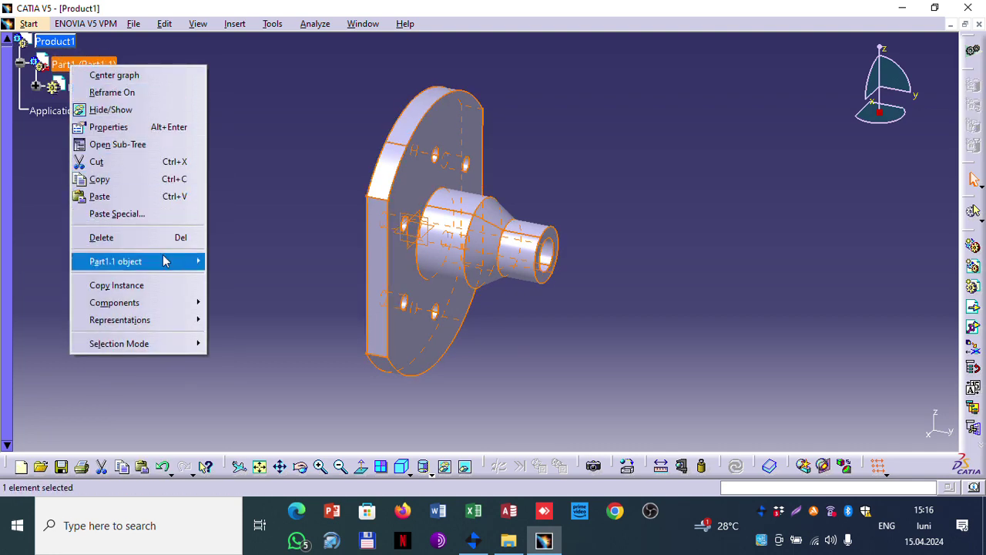
mouse_move(164, 262)
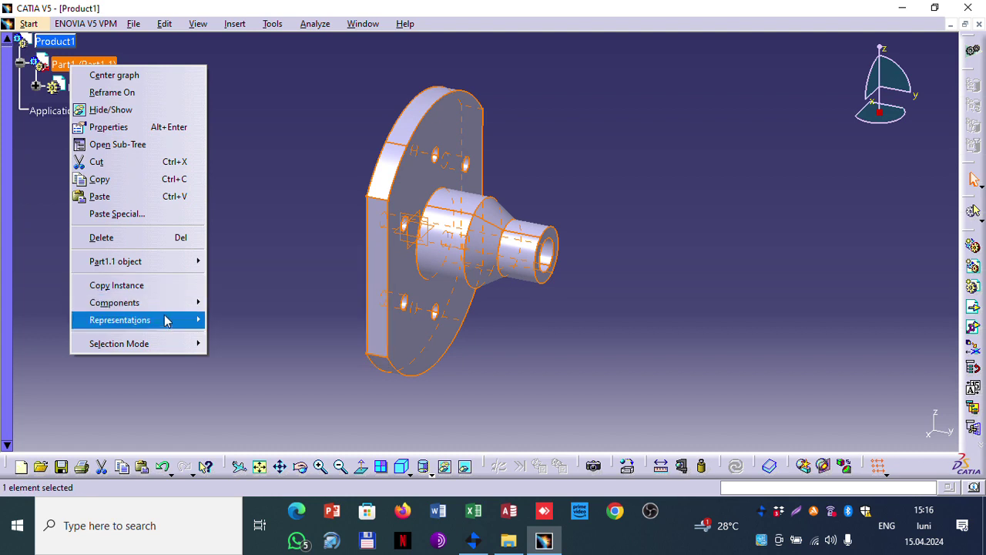
click(282, 142)
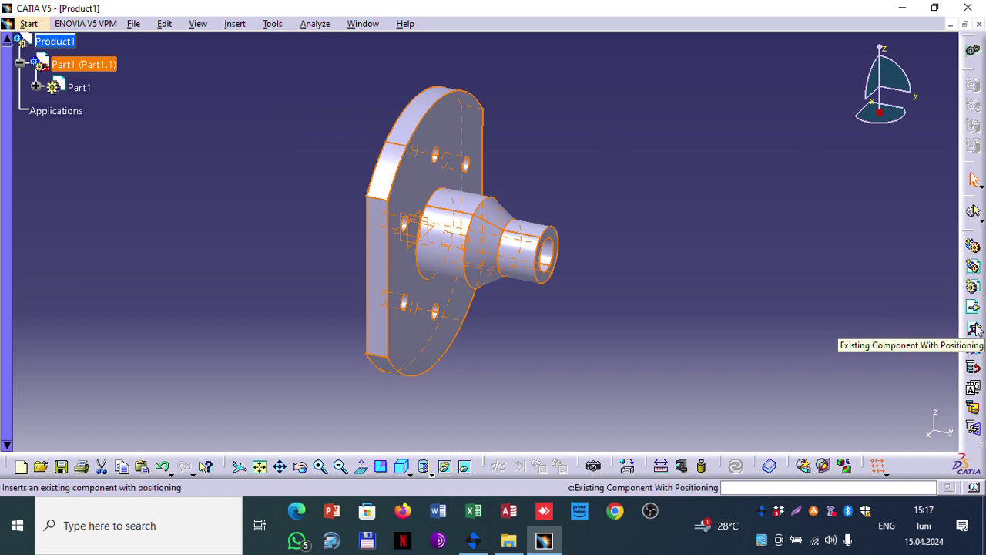
Step: After an Existing Component error, select Product1 and bring up the Insert menu commands
click(973, 308)
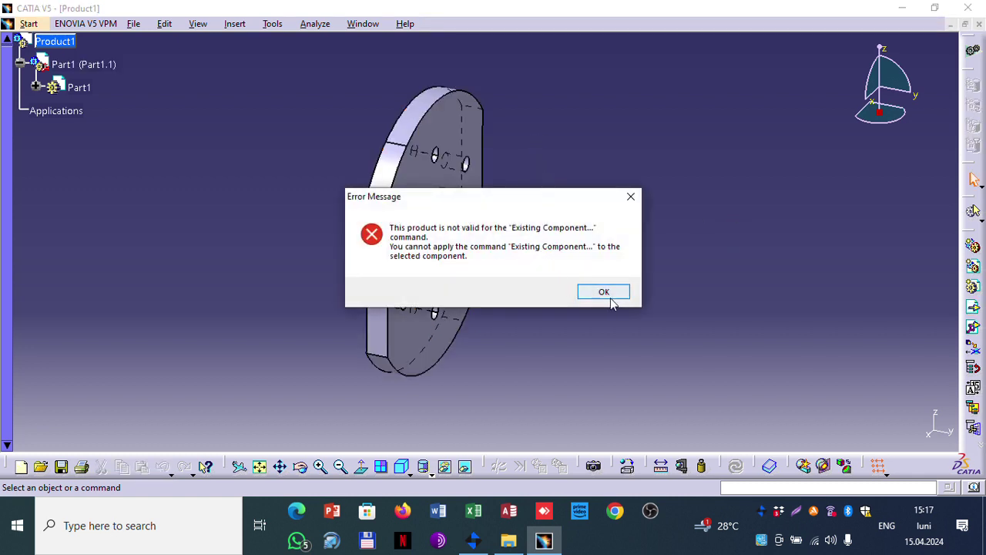
click(603, 292)
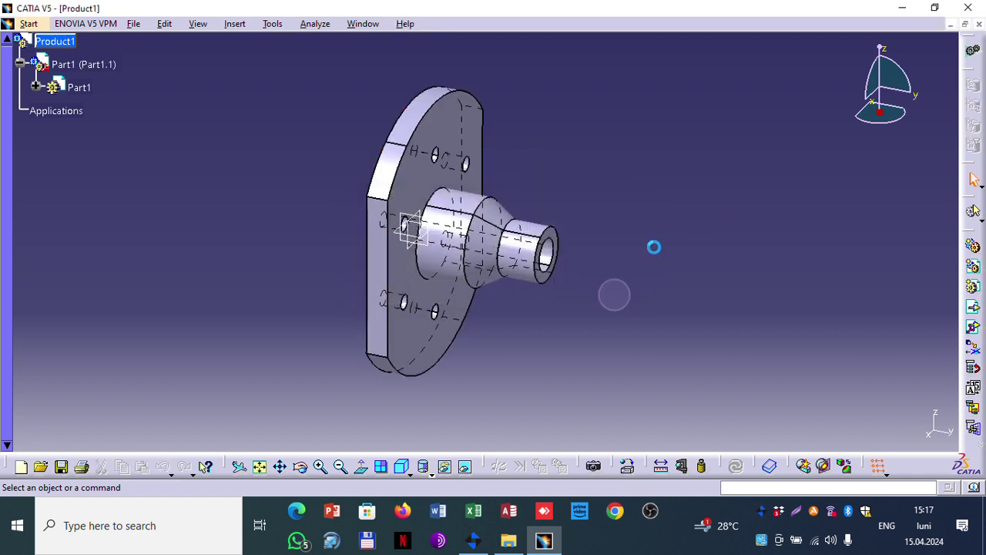
click(54, 41)
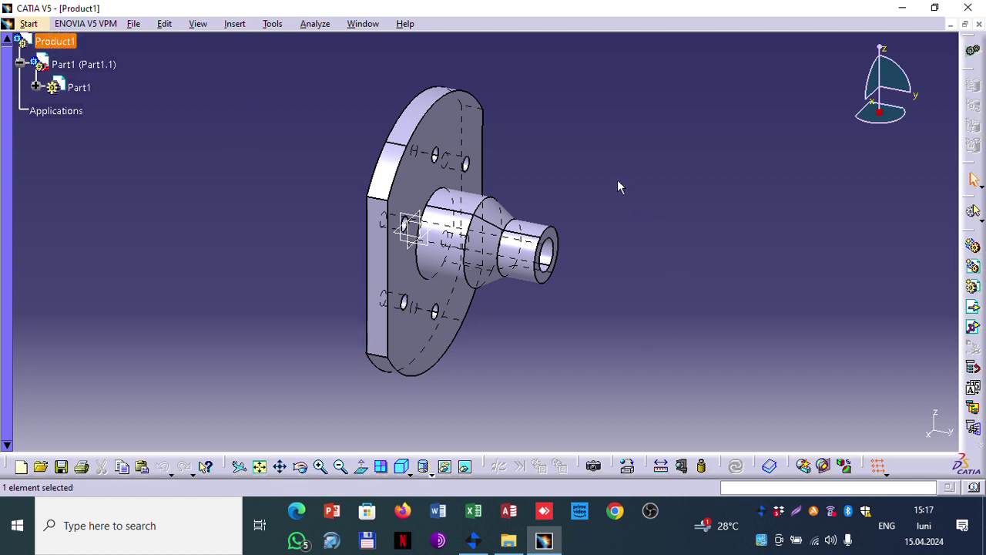
click(164, 24)
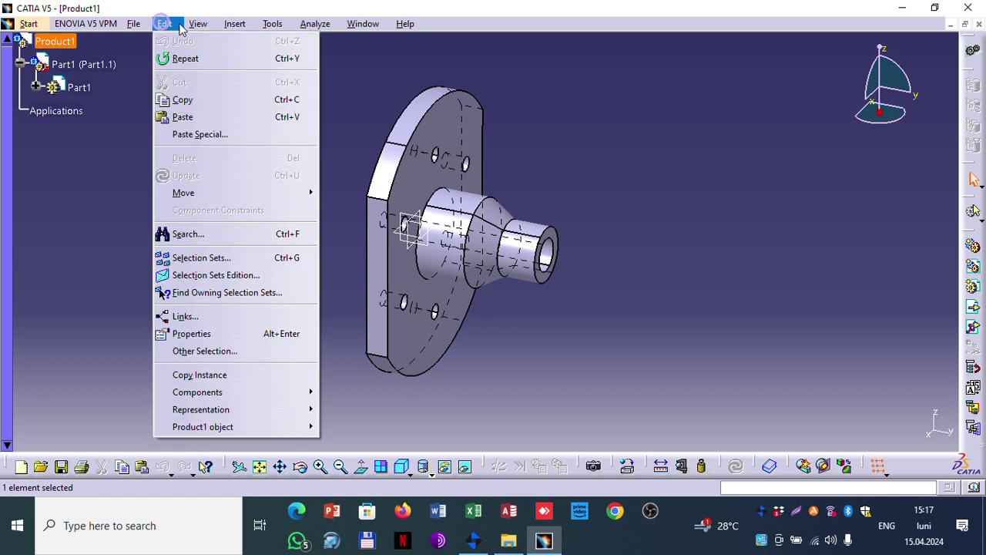
mouse_move(233, 24)
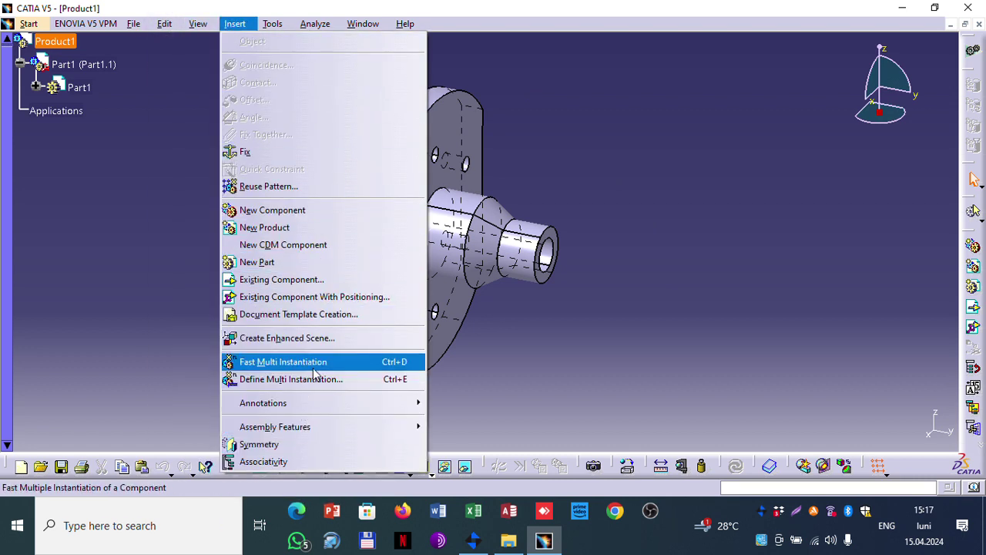
Step: Insert Flansa.CATPart from Documents into Product1 as a second flange instance, Part1.2
click(293, 281)
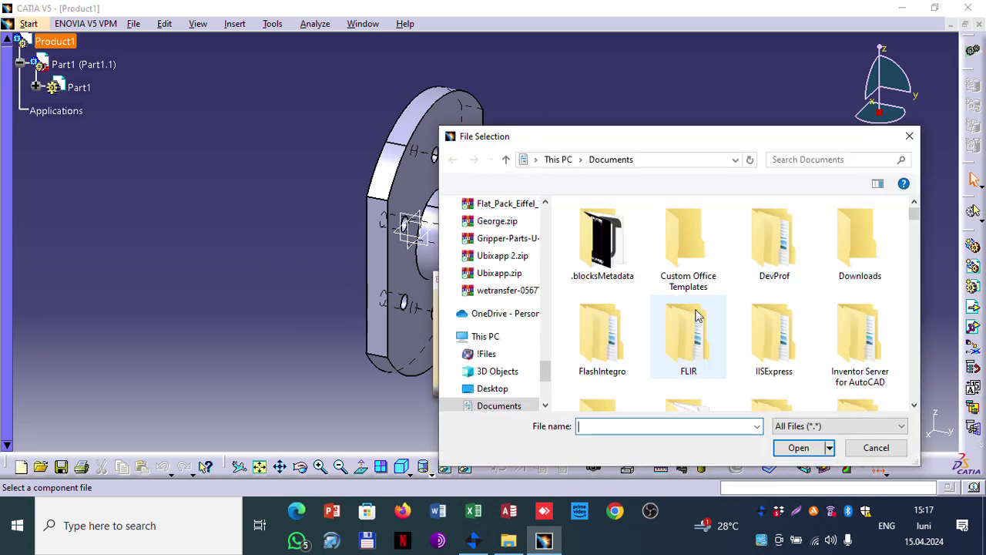
click(688, 333)
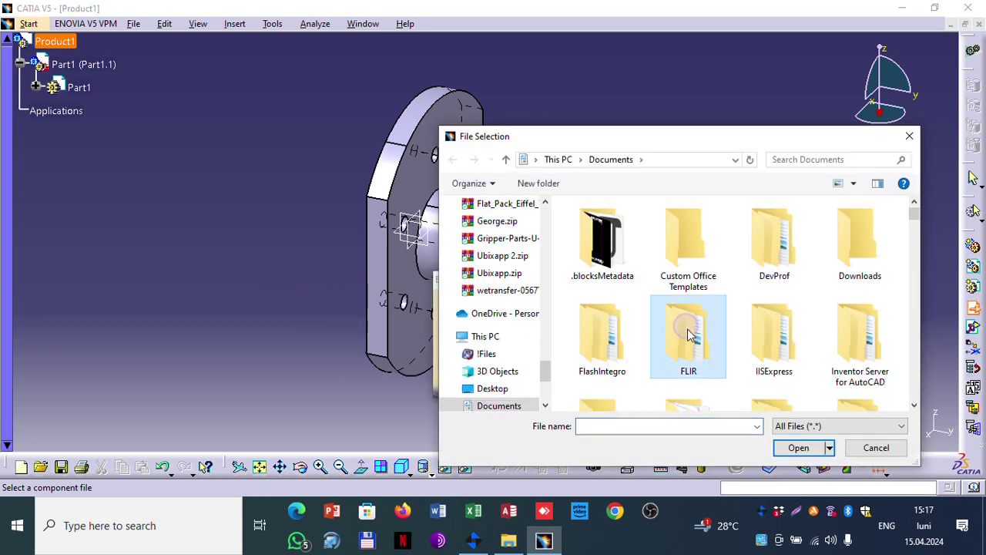
scroll(688, 333, down, 3)
click(602, 343)
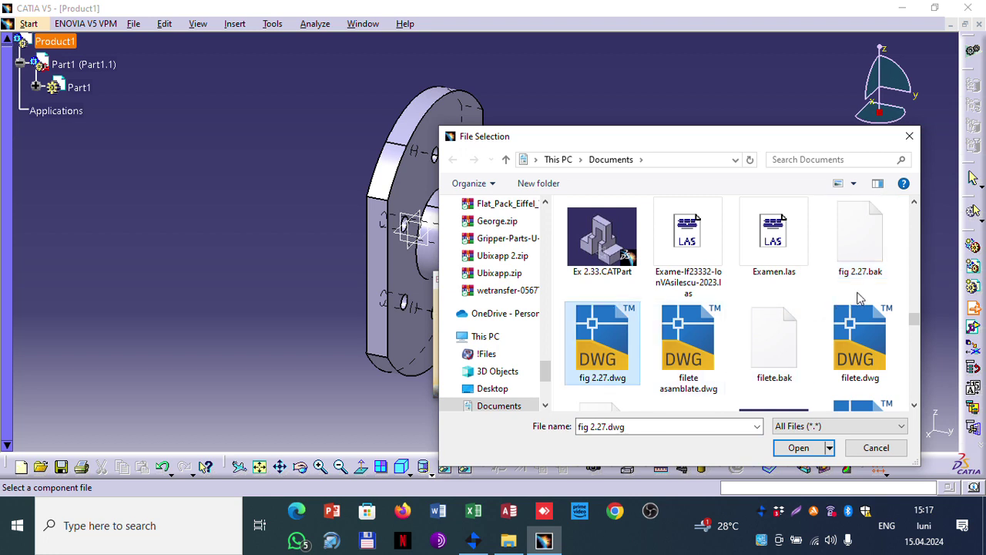
key(Right)
key(Right)
key(Right)
key(Right)
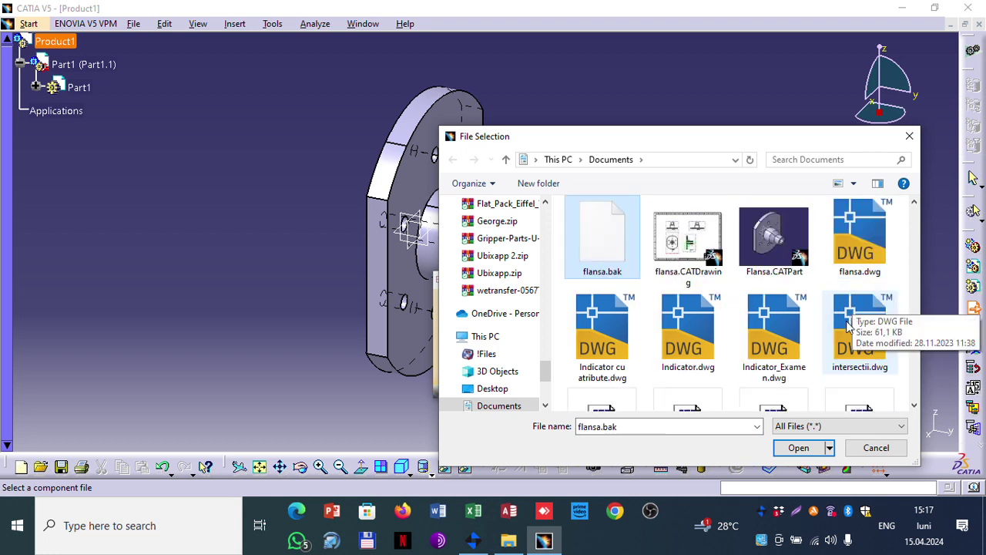
key(Right)
click(757, 243)
click(799, 448)
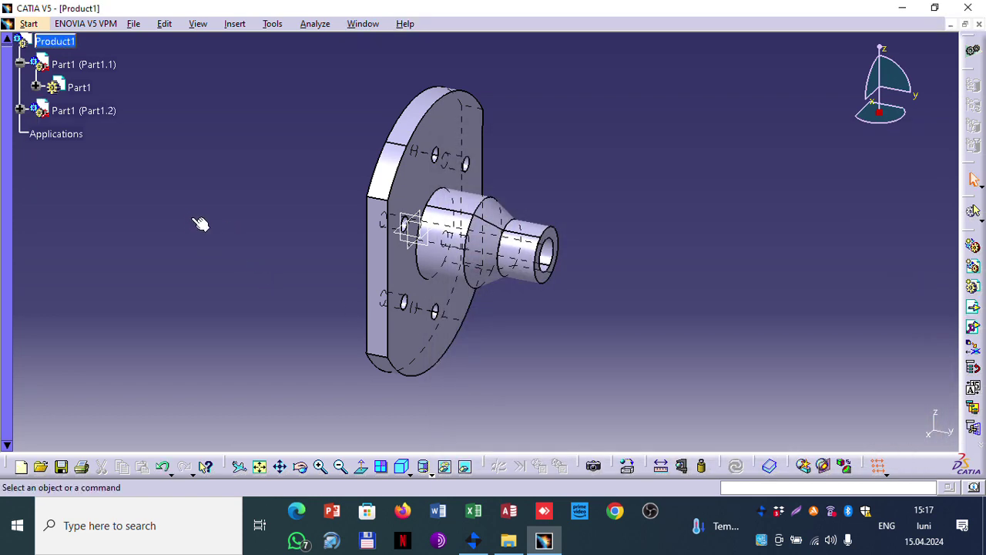
Step: Check both flange instances in the tree, pan the model right, deselect, and call up the toolbar list
click(81, 110)
click(77, 64)
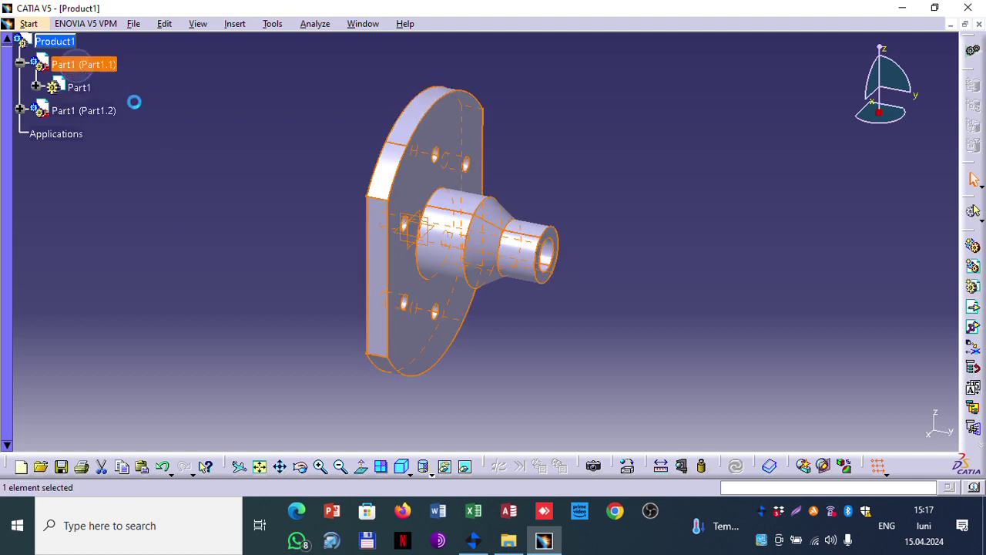
click(406, 189)
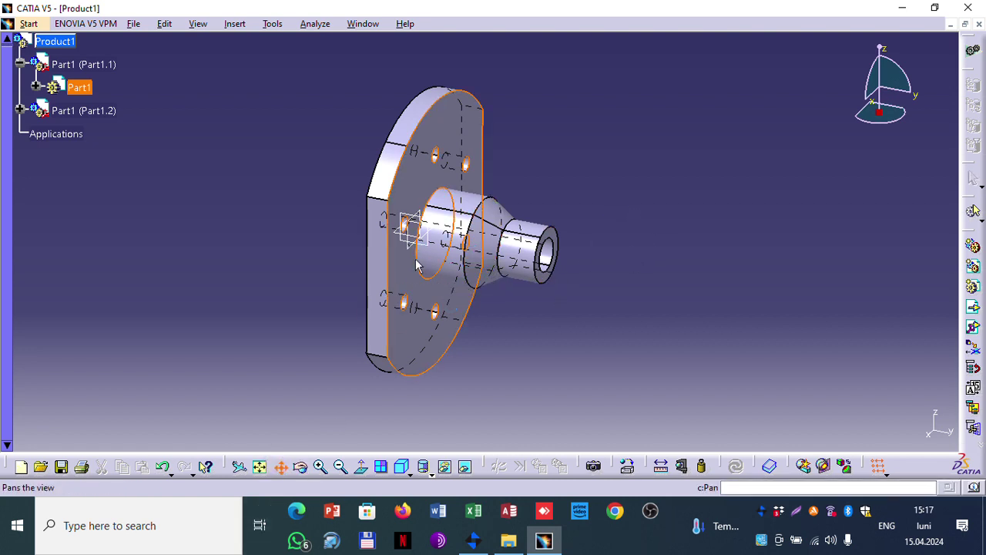
drag(410, 279, 477, 272)
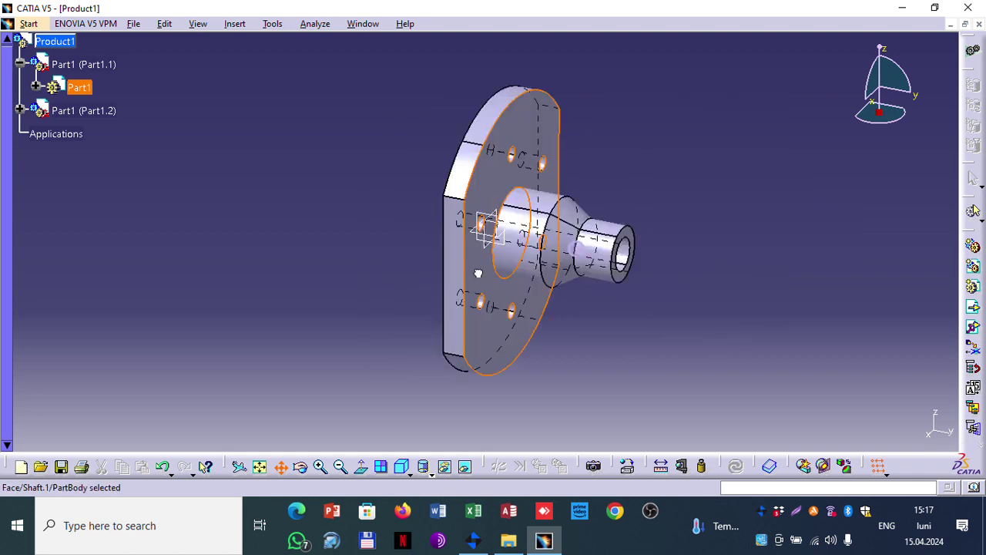
click(698, 220)
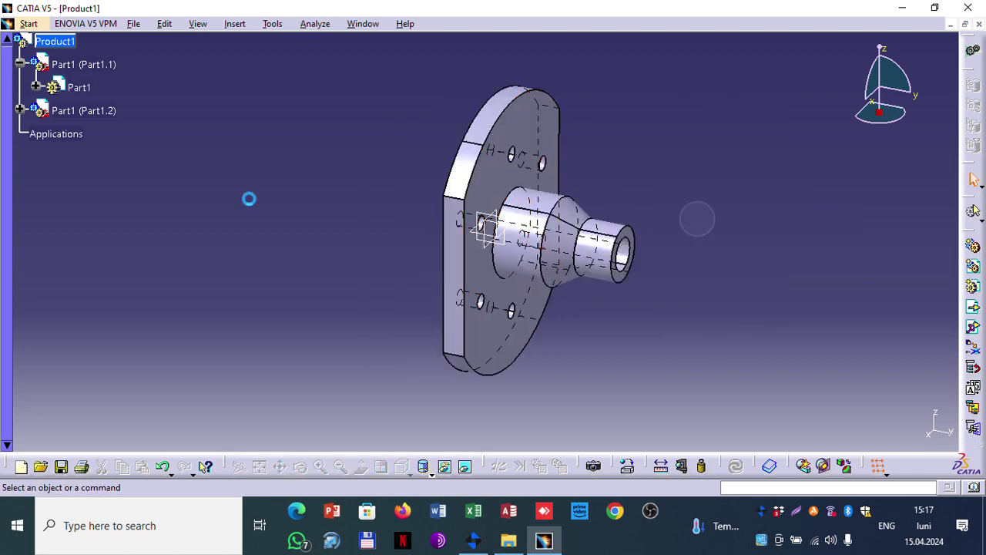
right_click(963, 449)
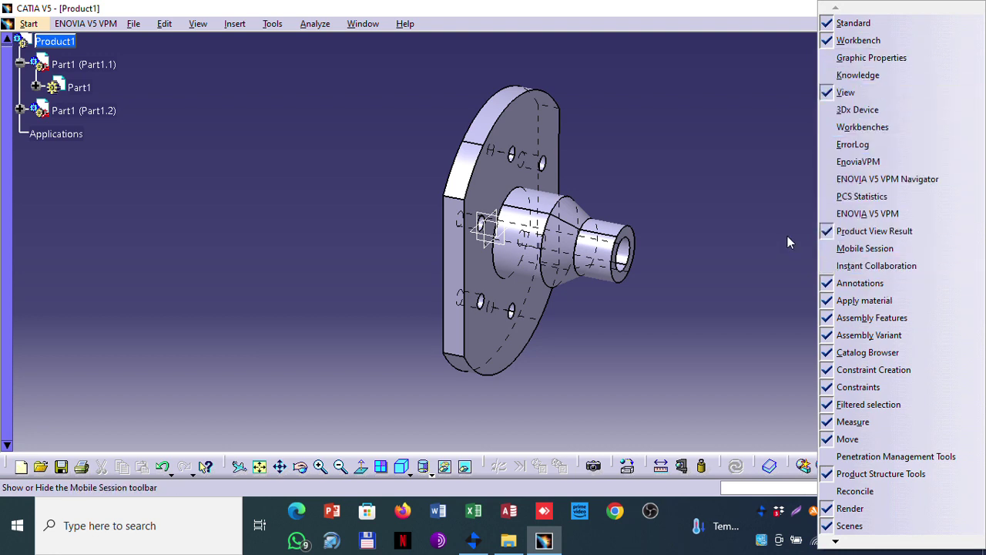
Step: Turn on the Constraint Creation and Constraints toolbars
click(770, 11)
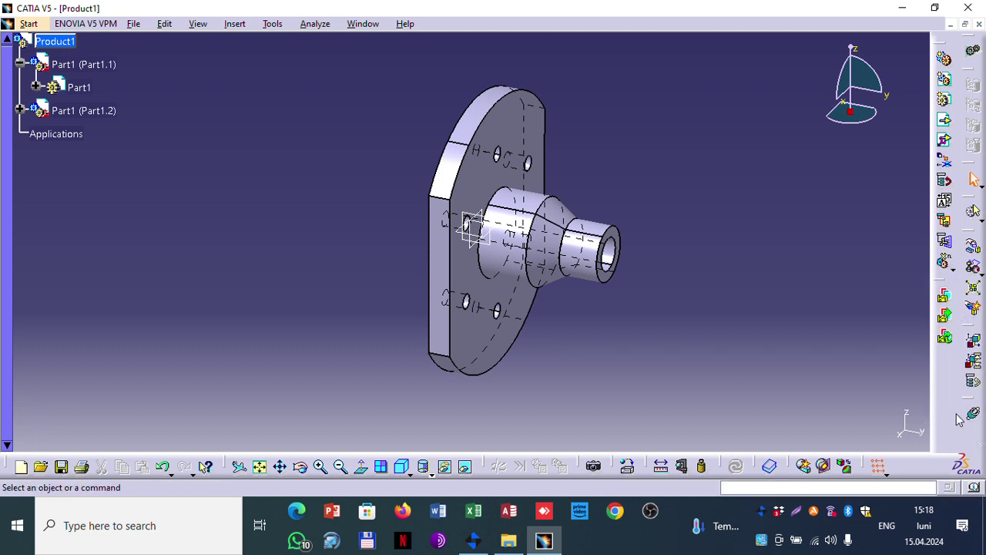
right_click(943, 371)
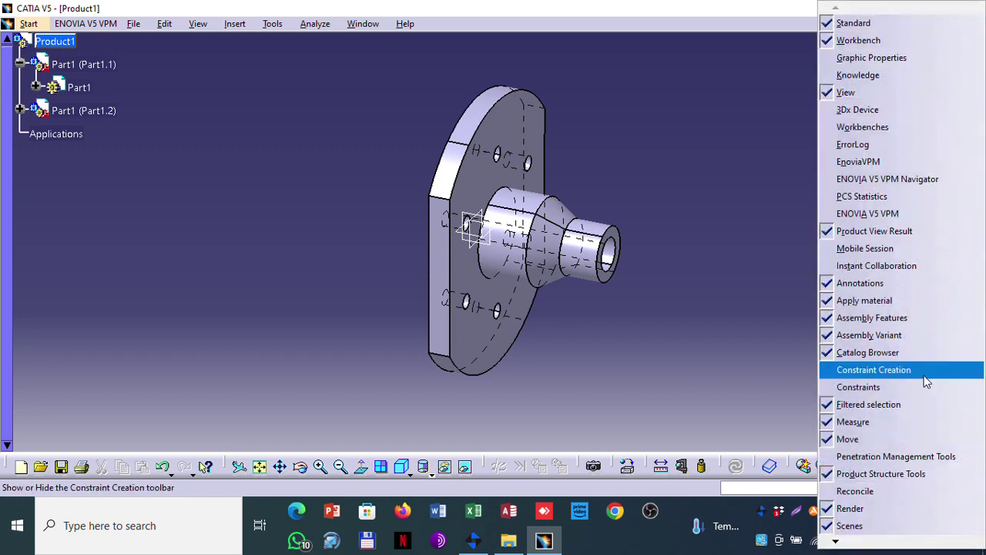
click(902, 373)
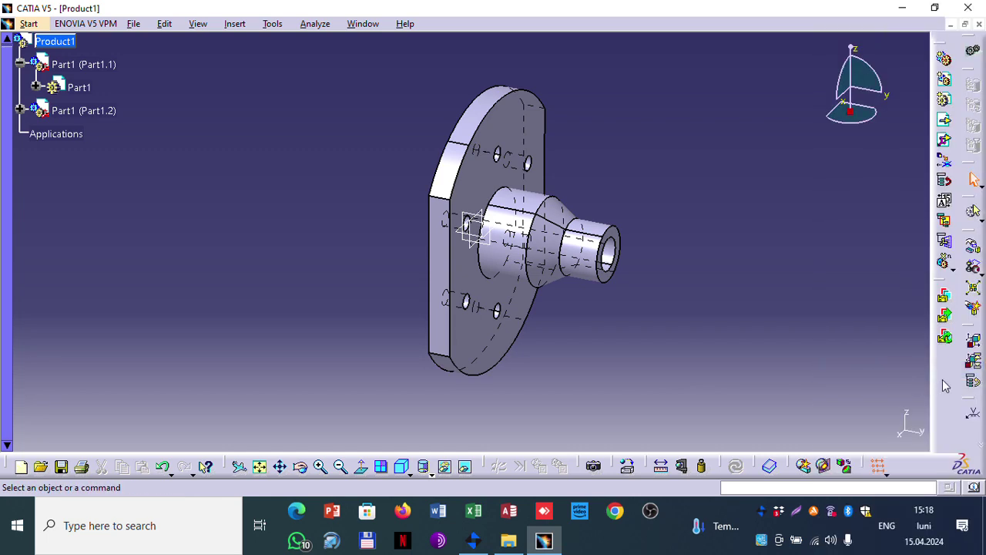
right_click(942, 375)
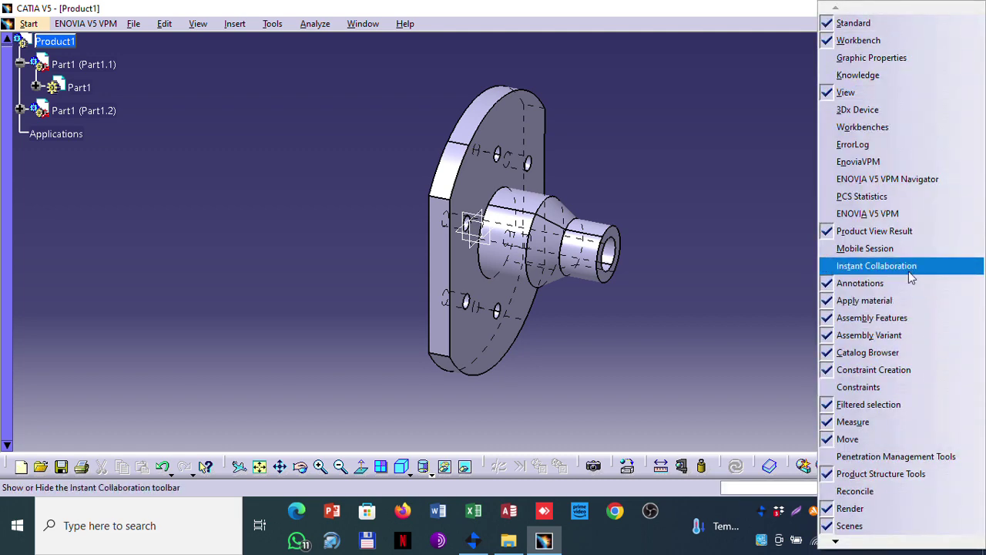
click(883, 387)
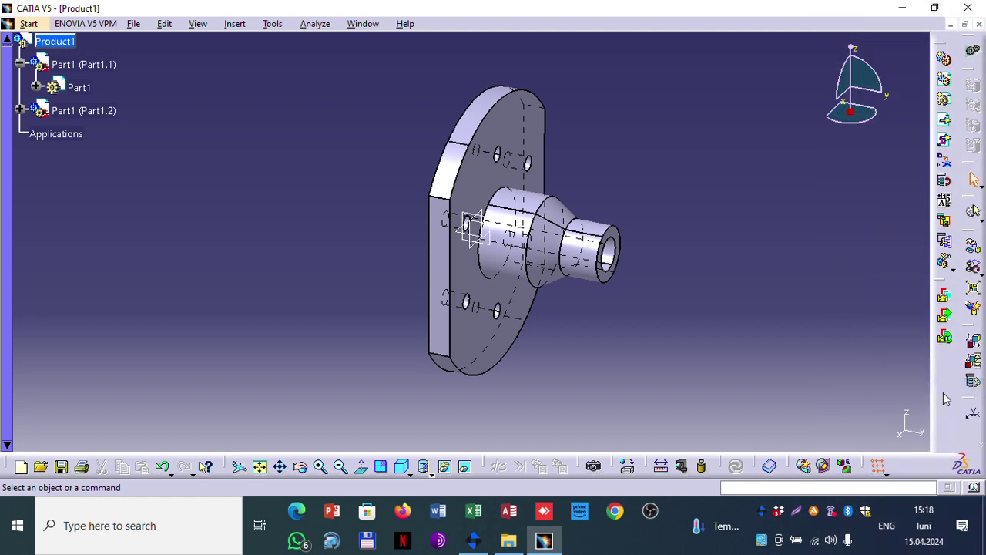
Step: Show the Assembly Features toolbar and dock the constraints toolbar under the menu bar
right_click(941, 432)
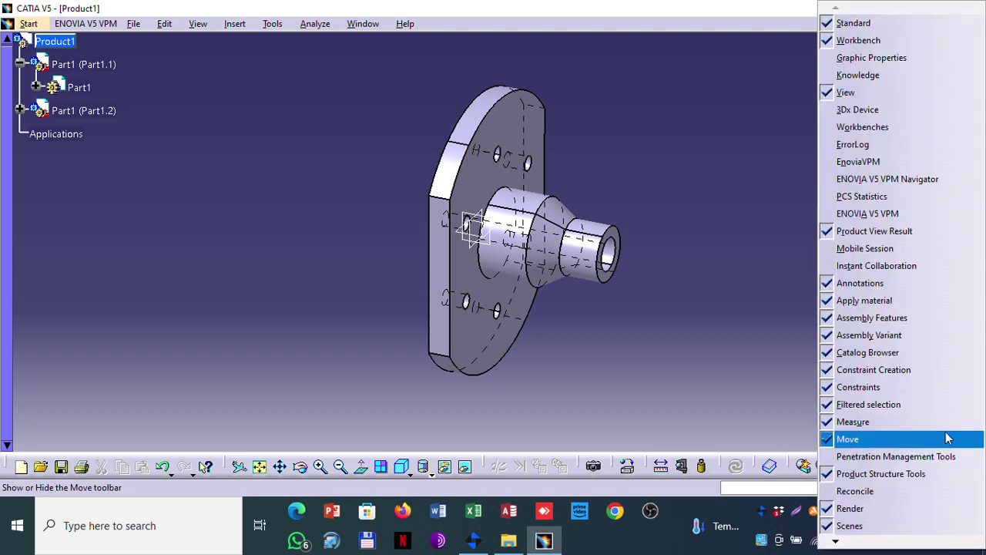
mouse_move(839, 546)
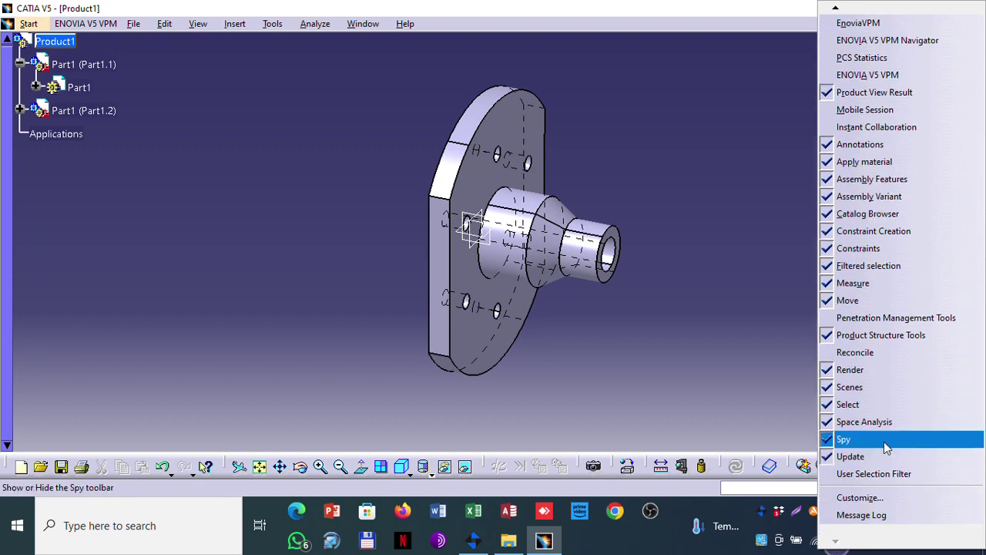
mouse_move(854, 14)
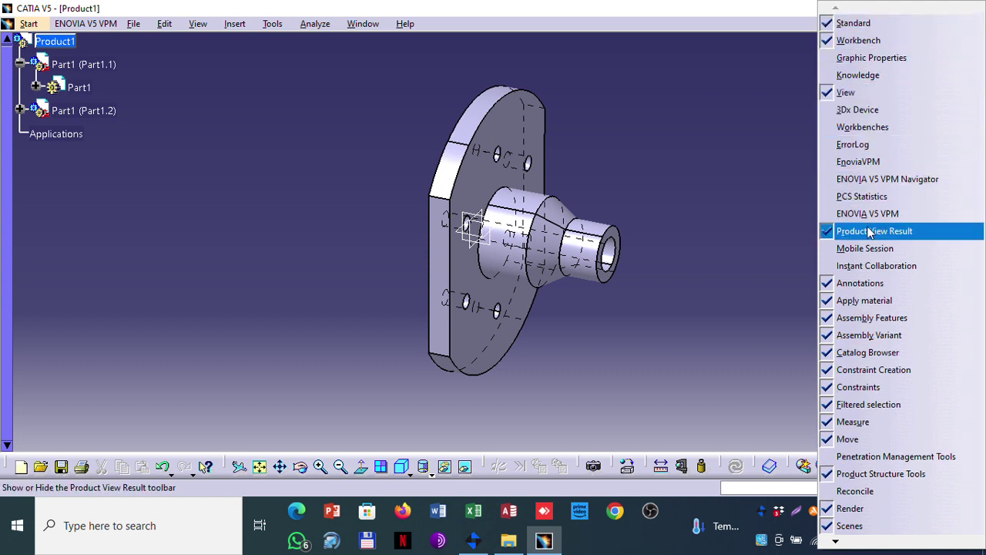
click(869, 321)
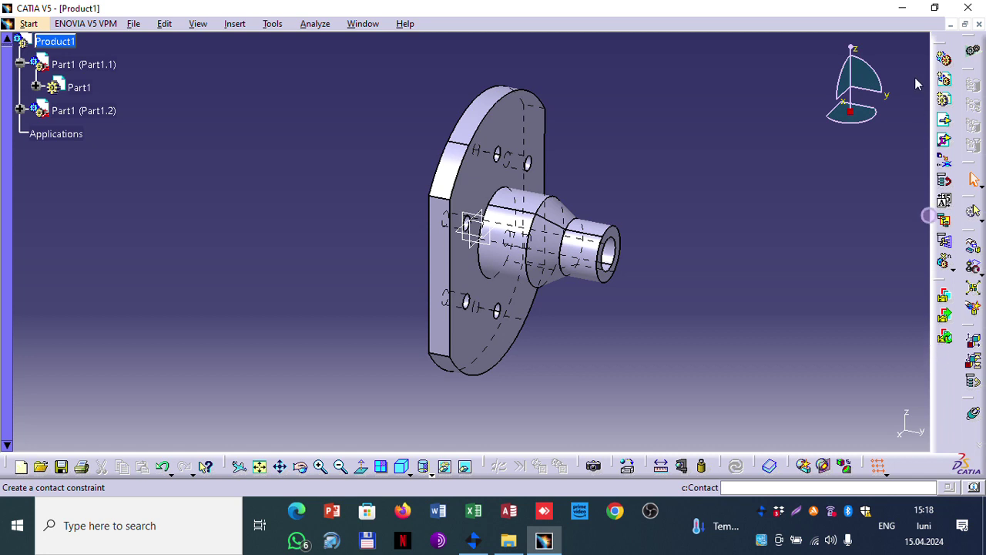
drag(908, 52, 913, 47)
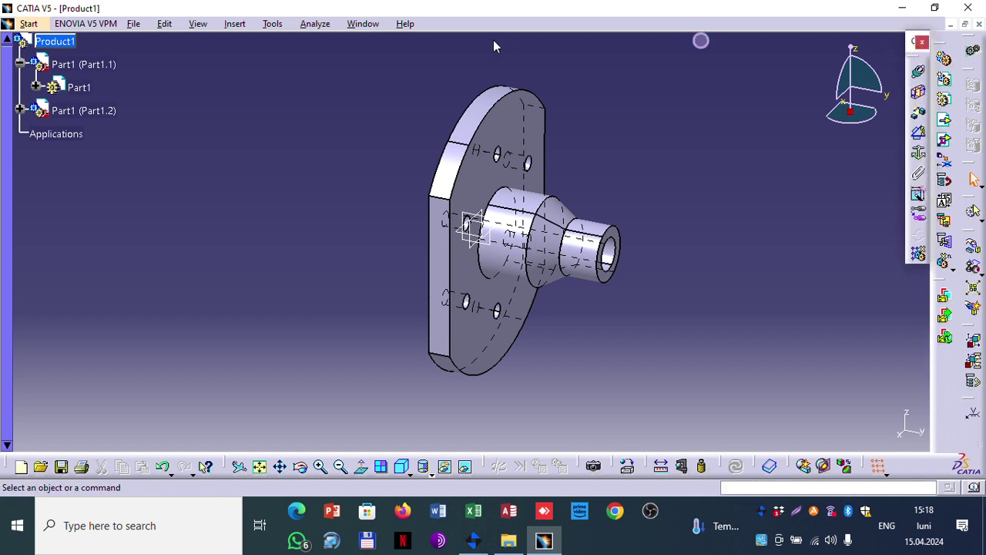
drag(440, 24, 446, 35)
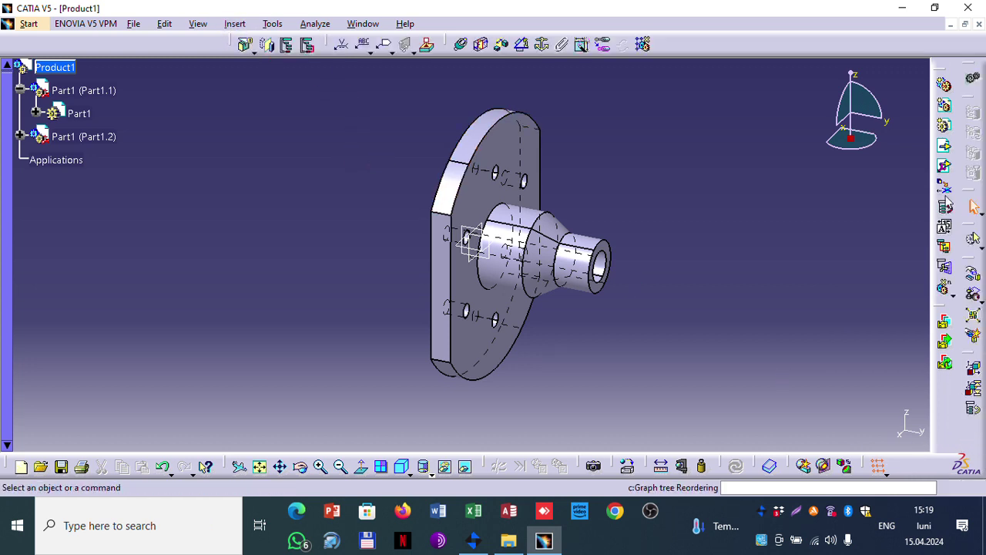
Step: Attempt a New Part inside Part1 (Part1.2), dismissing the resulting error
click(946, 122)
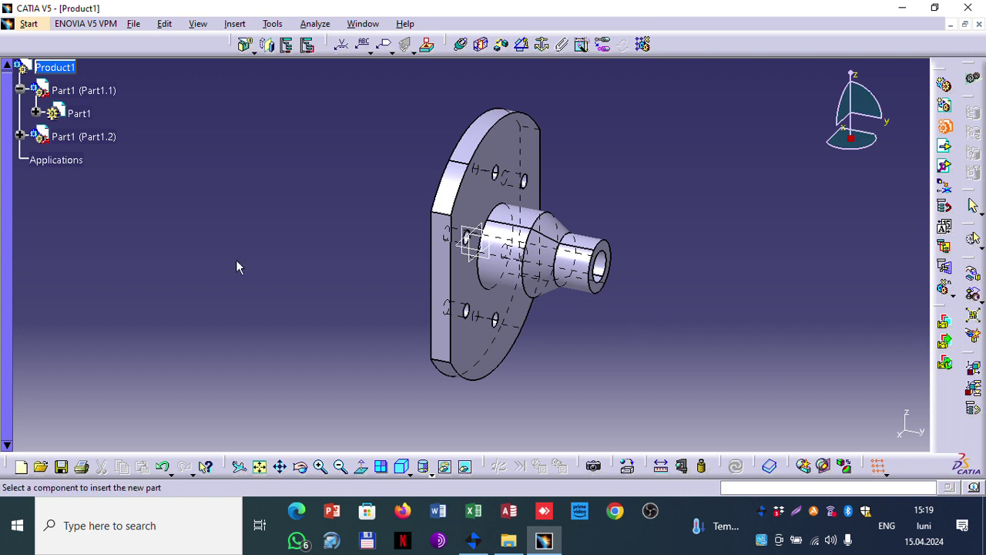
click(99, 136)
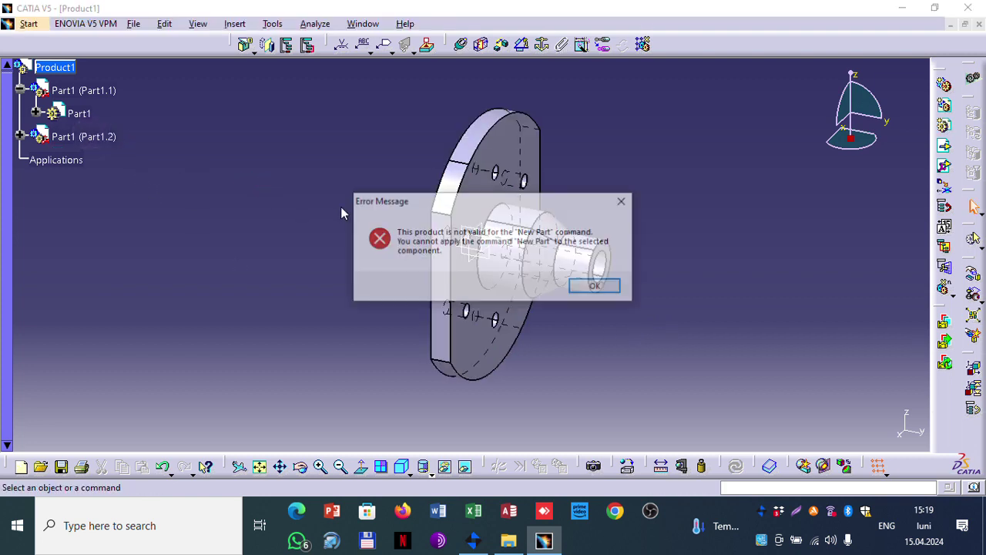
click(597, 288)
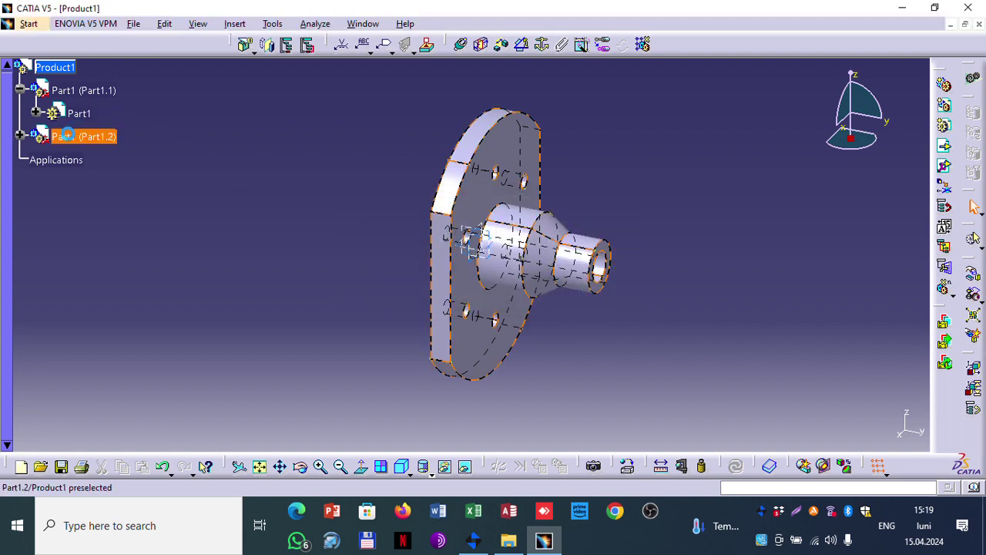
Step: Delete the duplicate Part1 (Part1.2) instance from the tree
click(63, 136)
right_click(63, 136)
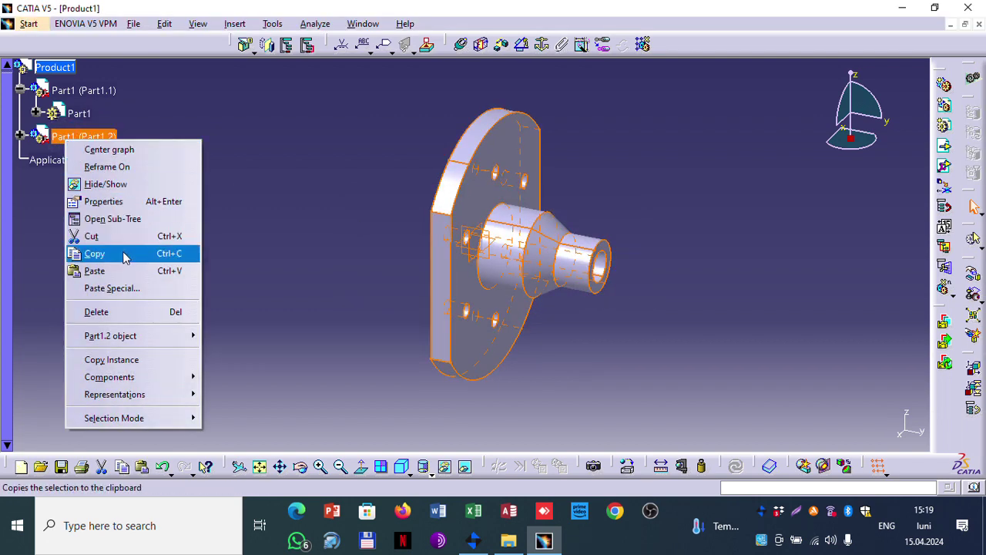
click(135, 318)
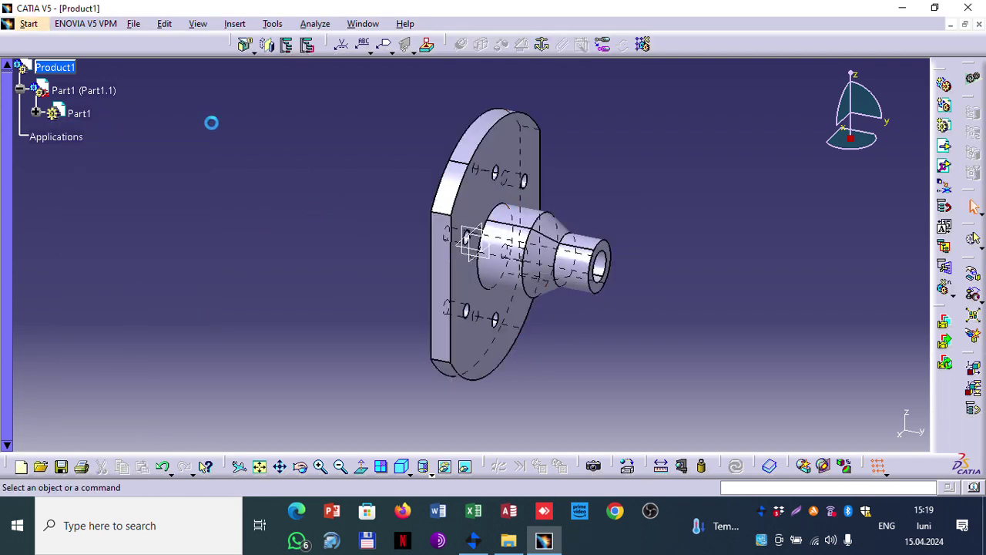
Step: Restrict selection to products only and switch to the Flansa.CATPart window
click(100, 90)
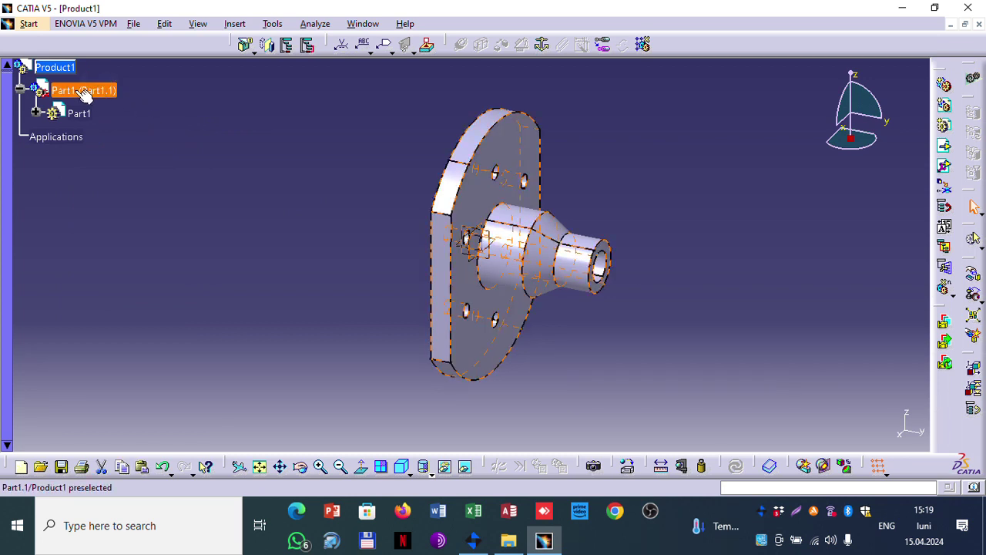
right_click(78, 92)
click(341, 112)
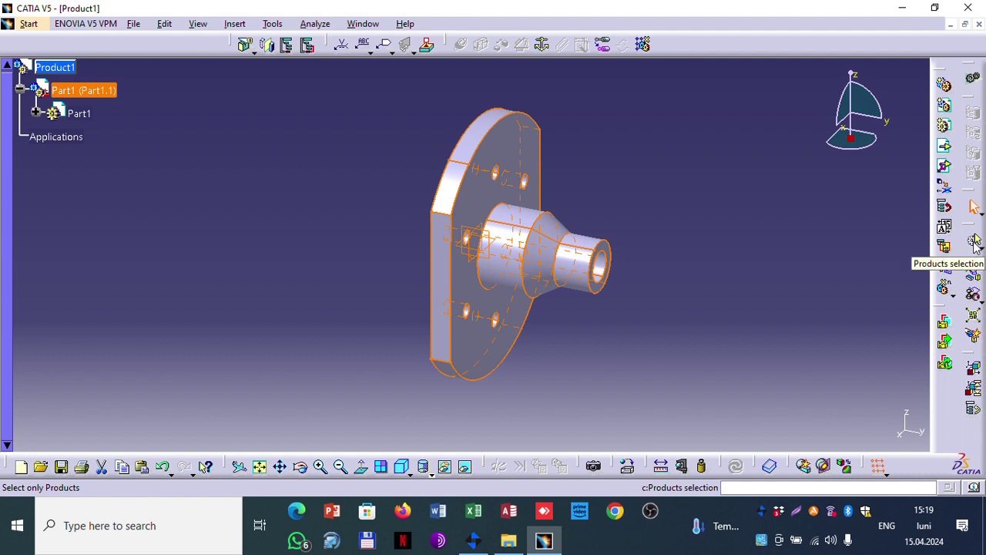
click(974, 241)
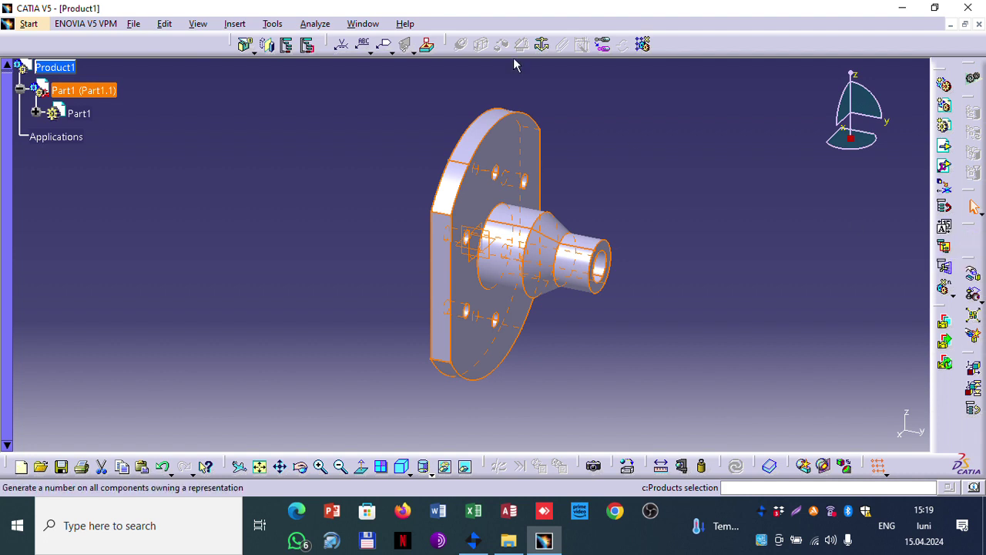
click(363, 23)
click(393, 134)
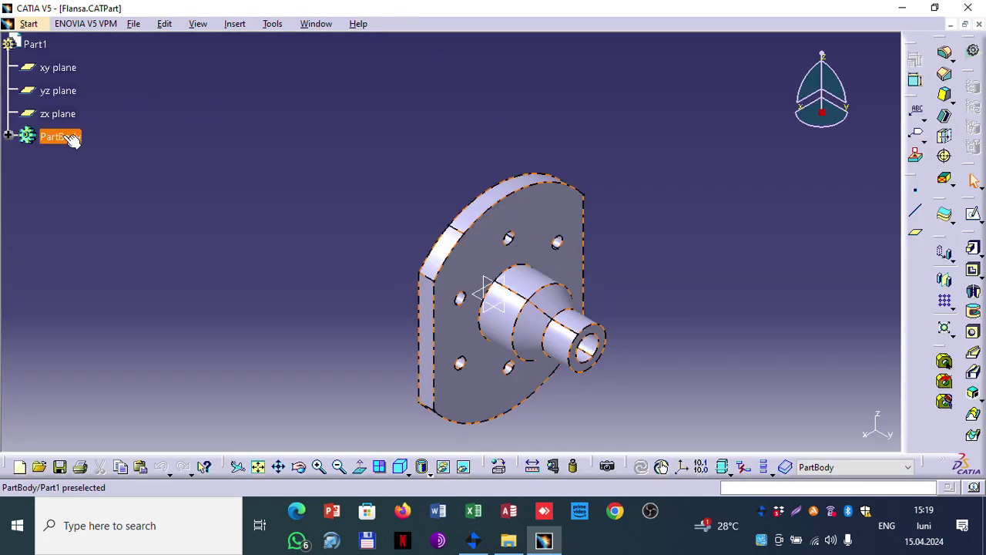
Step: Select the flange's PartBody, return to the Product1 window, and launch File Explorer
click(69, 138)
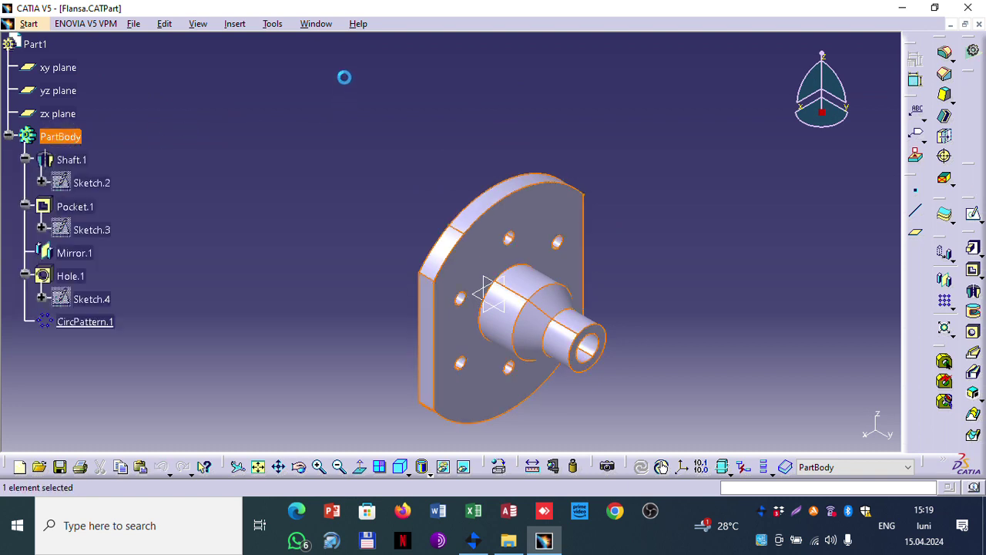
click(314, 24)
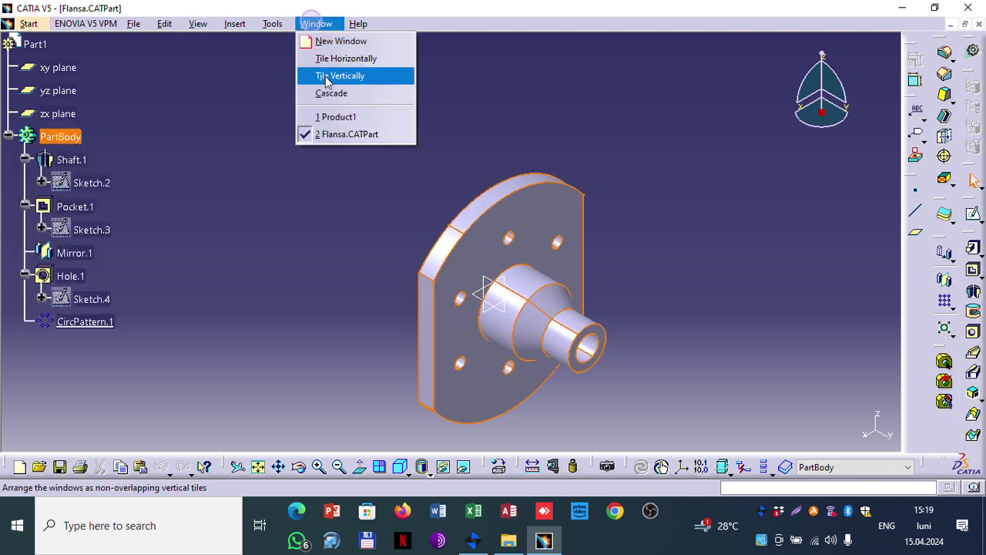
click(330, 115)
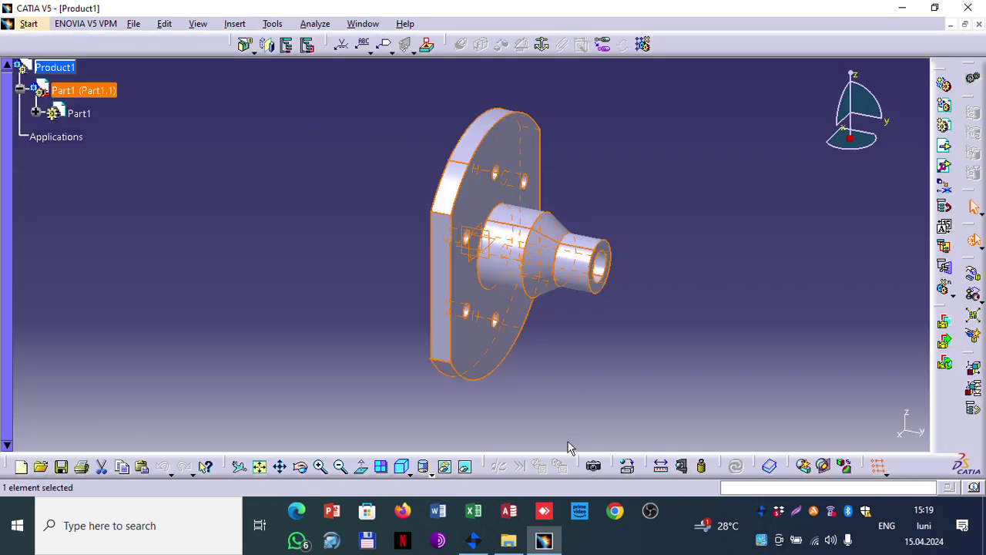
click(508, 541)
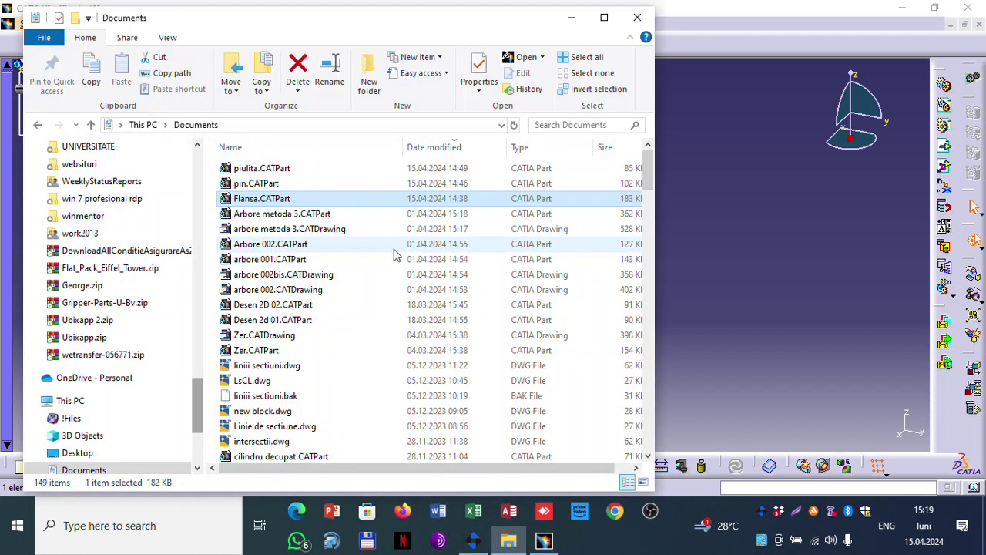
Step: Open pin.CATPart from Explorer, then switch back to the Product1 assembly window
click(274, 198)
click(268, 183)
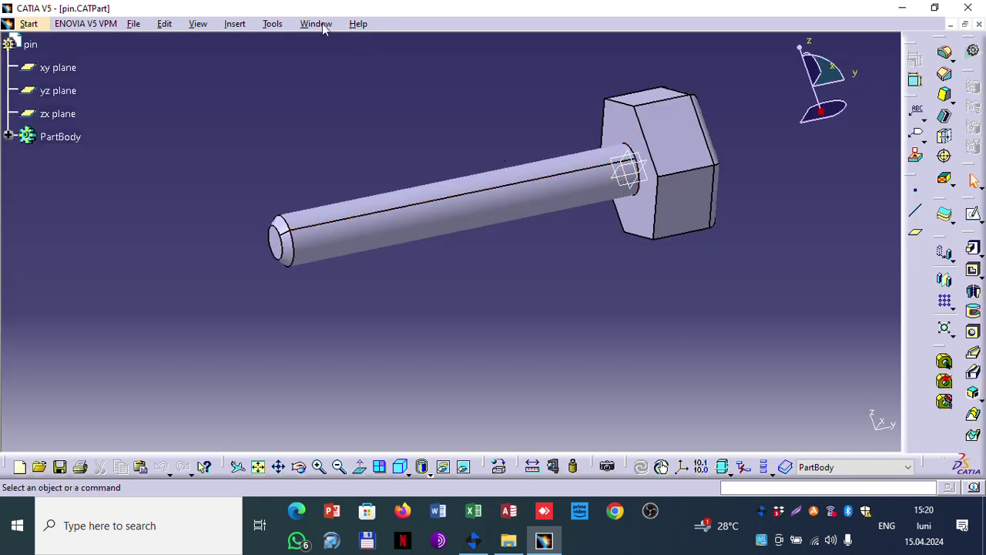
click(317, 24)
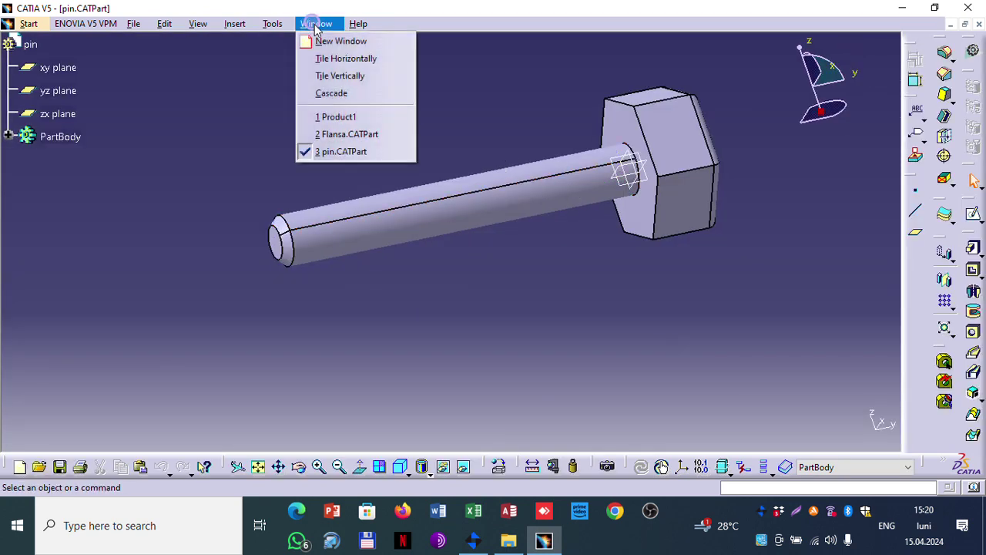
click(339, 115)
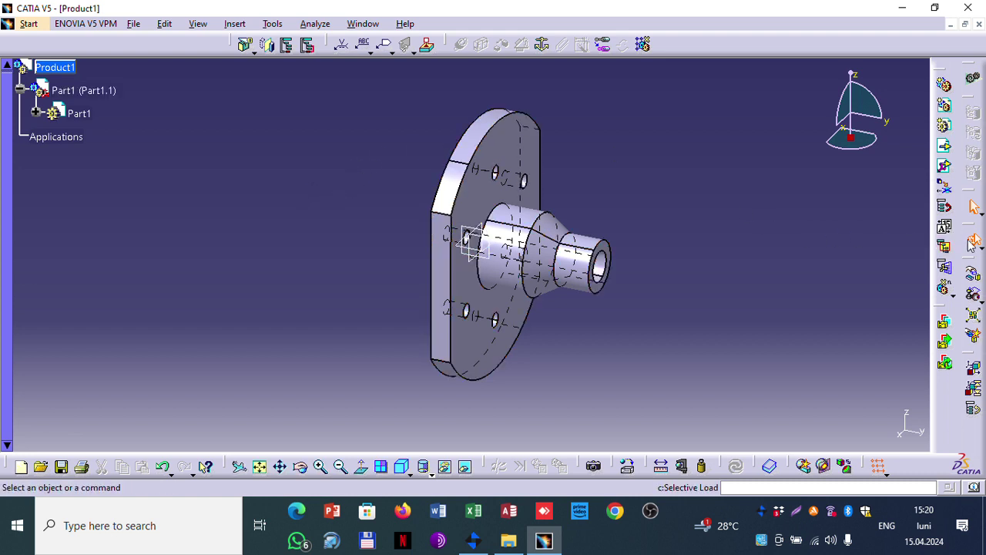
click(977, 242)
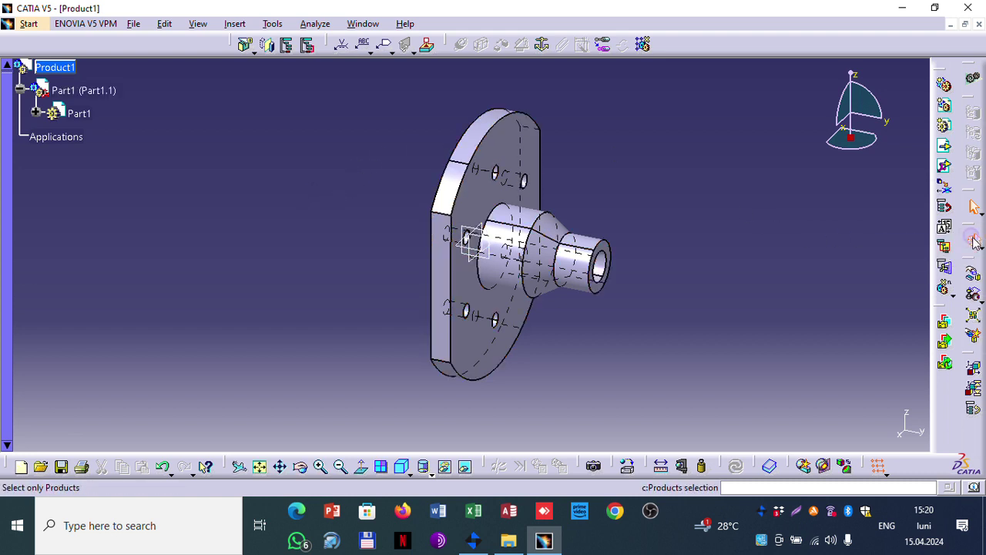
click(974, 277)
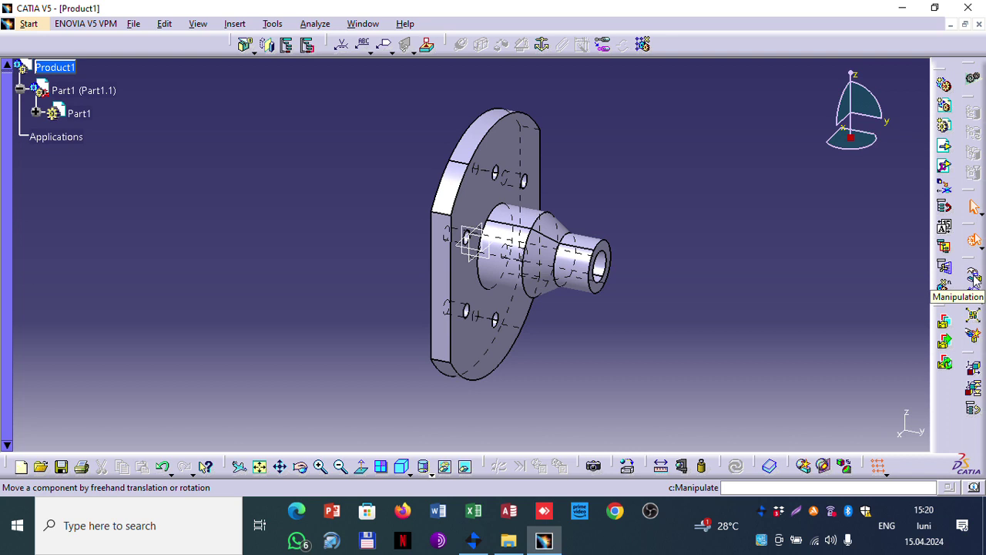
click(972, 79)
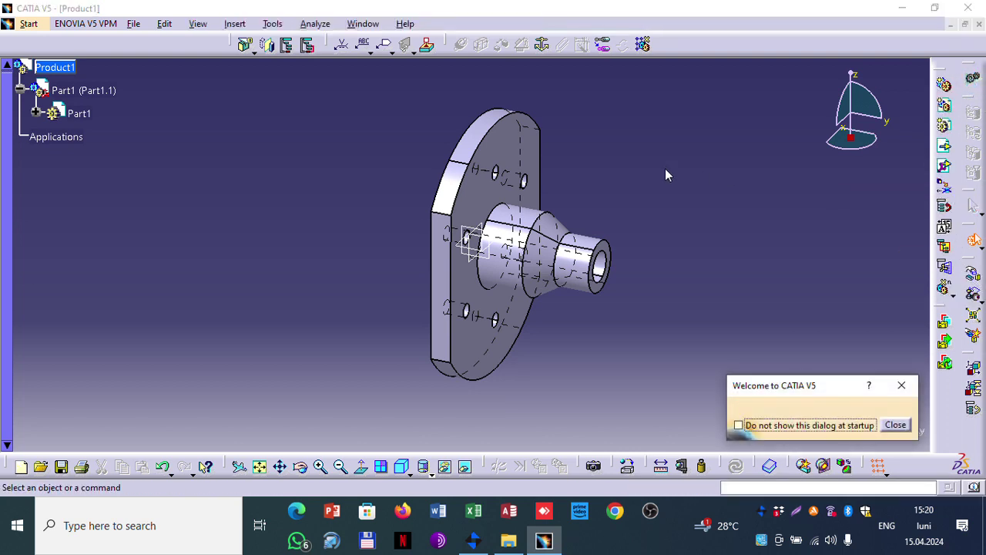
click(895, 424)
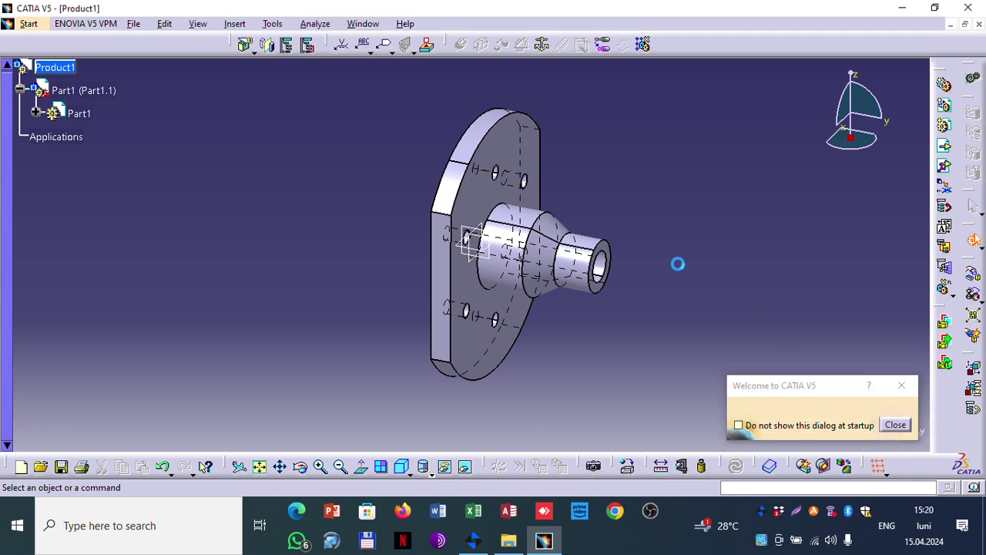
click(27, 24)
mouse_move(114, 59)
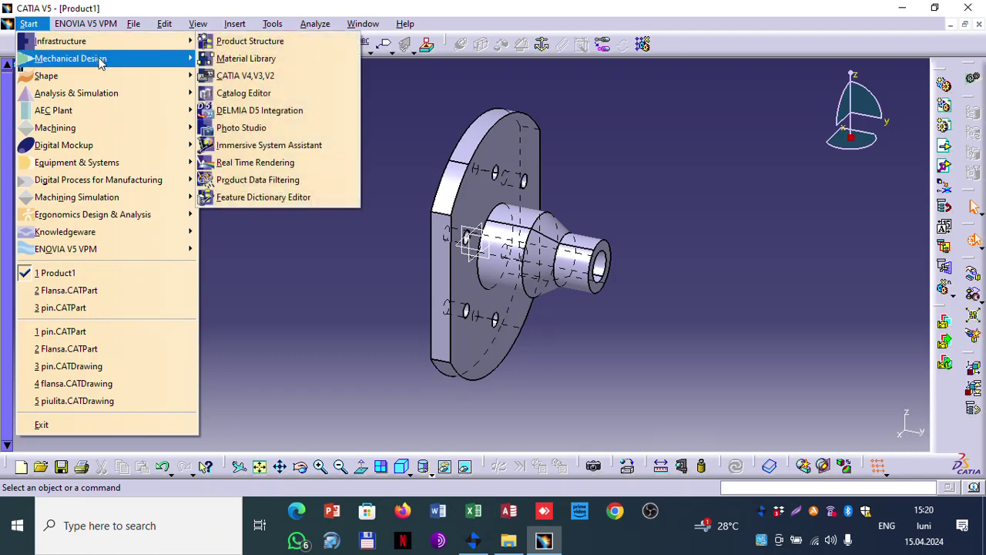
mouse_move(173, 65)
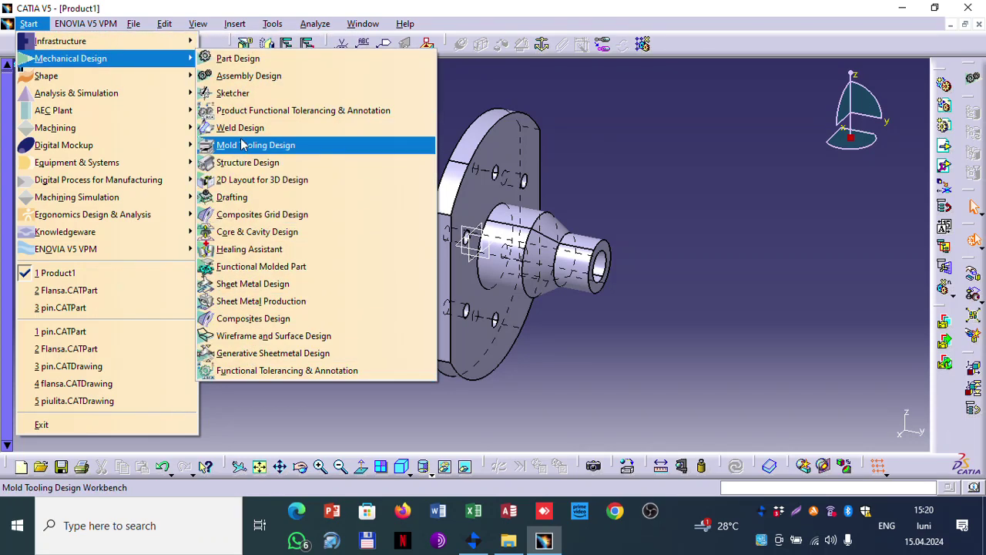
click(258, 77)
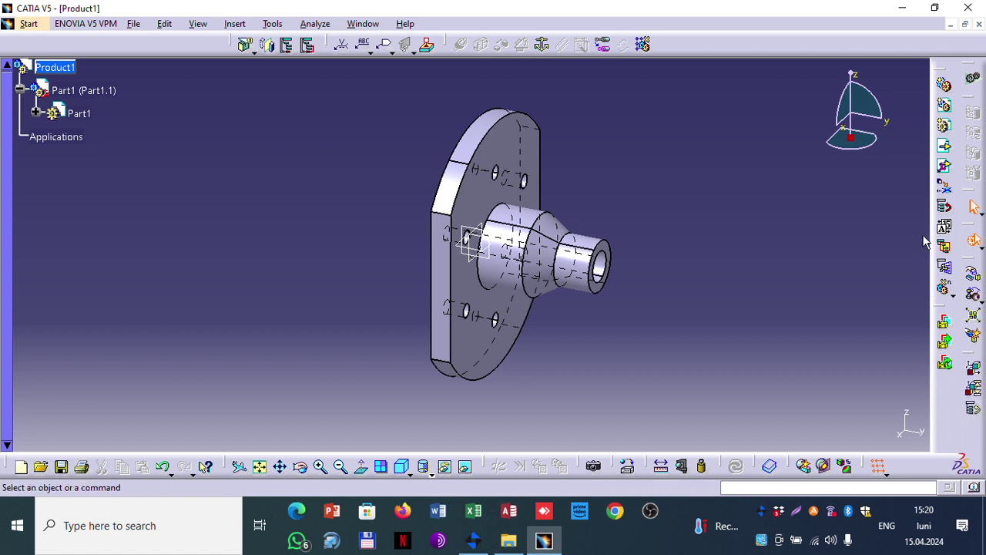
click(947, 148)
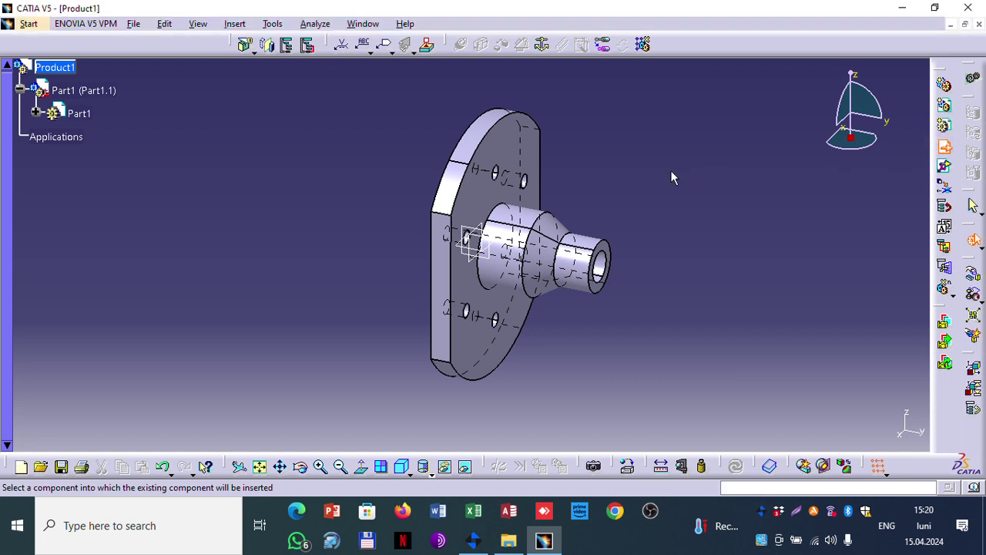
click(946, 146)
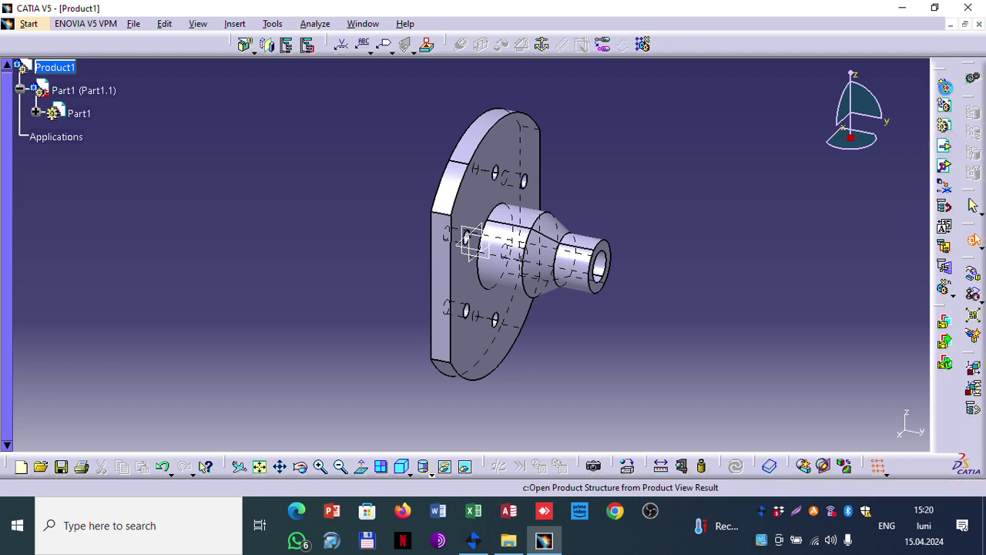
click(945, 122)
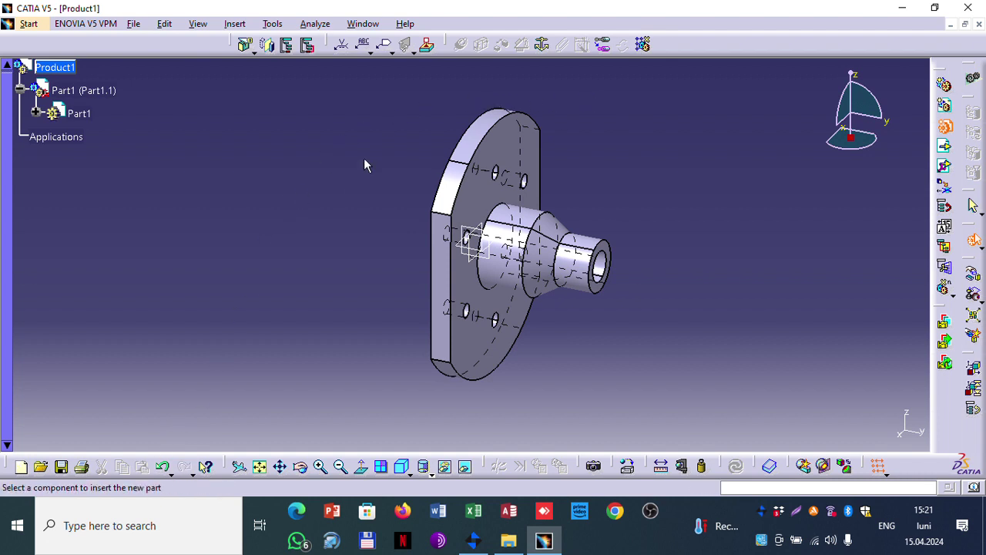
click(362, 23)
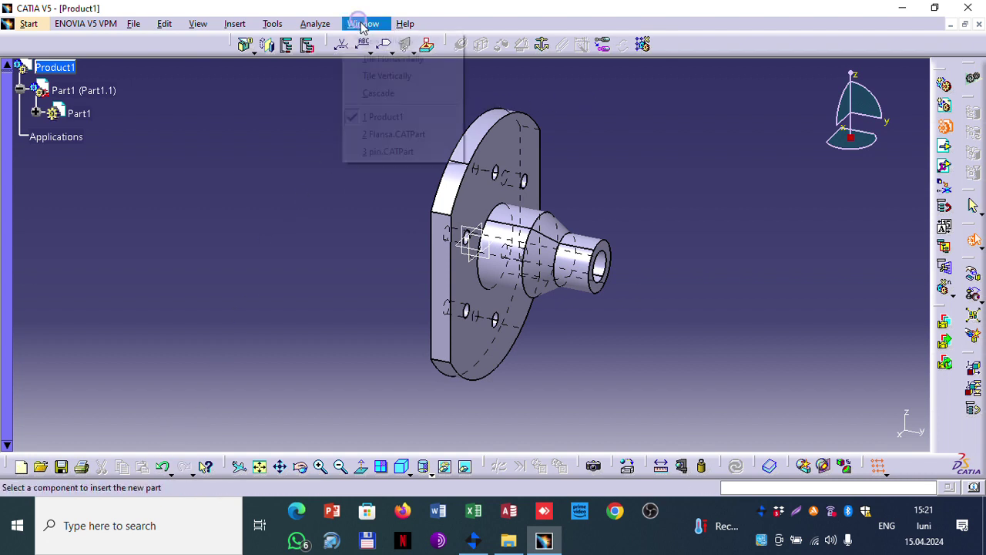
click(388, 151)
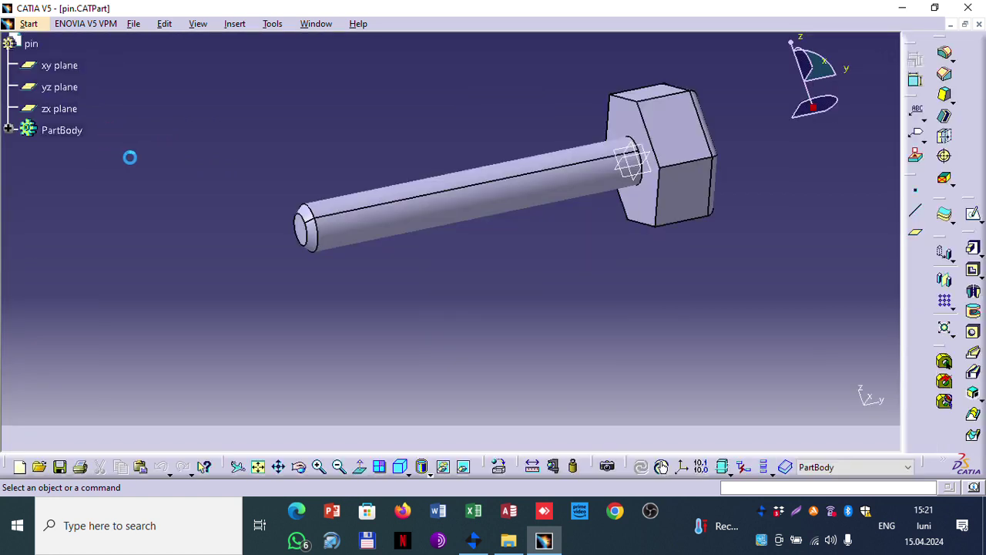
click(23, 45)
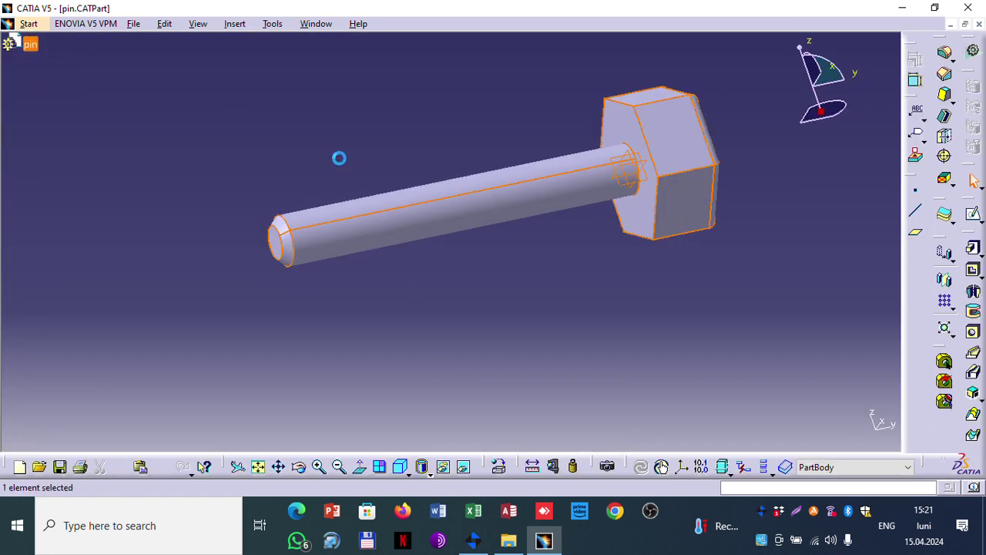
click(308, 24)
click(333, 120)
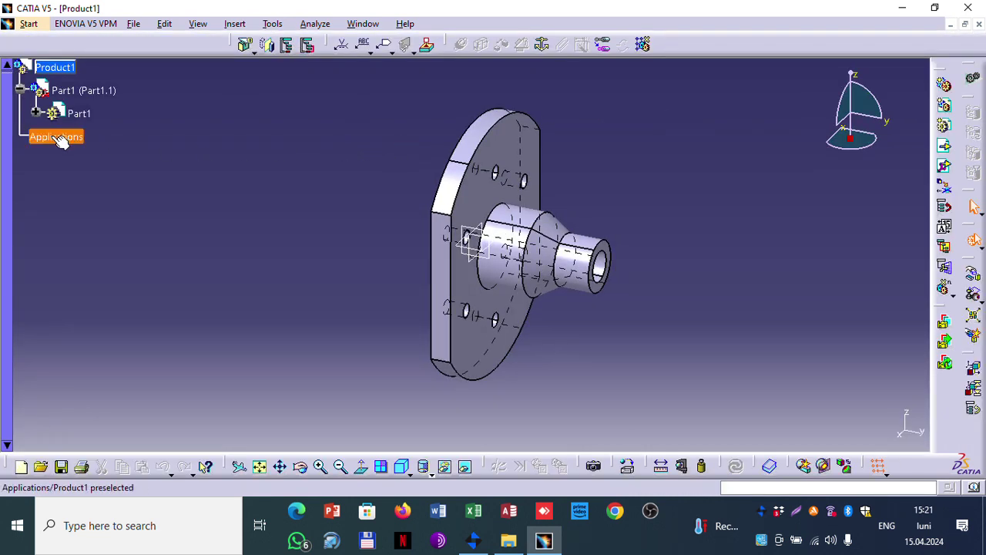
click(51, 70)
right_click(50, 71)
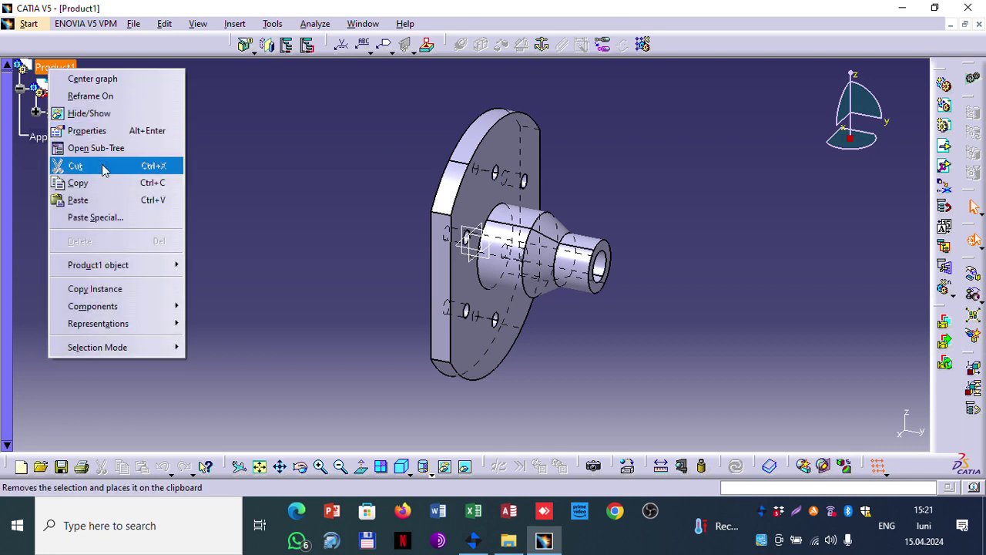
mouse_move(127, 270)
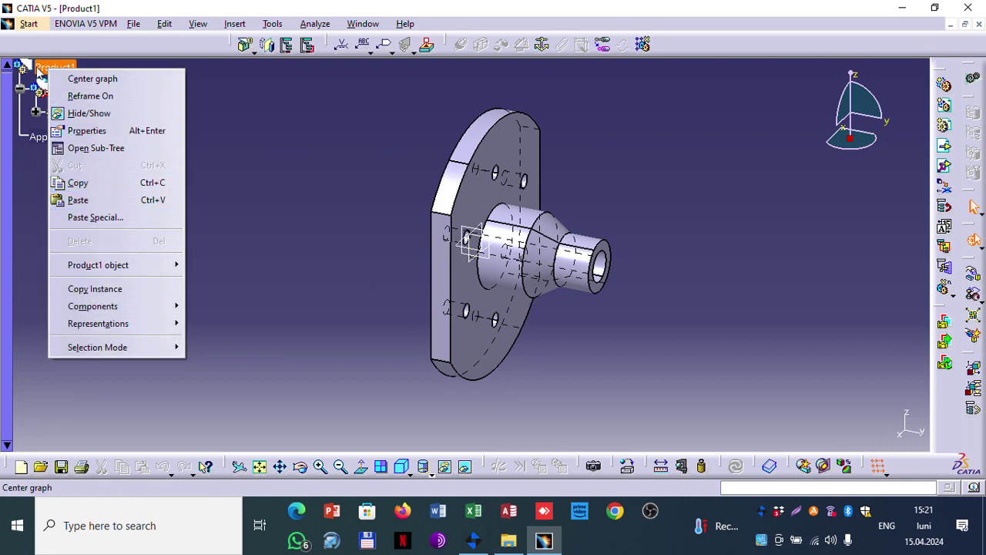
click(29, 69)
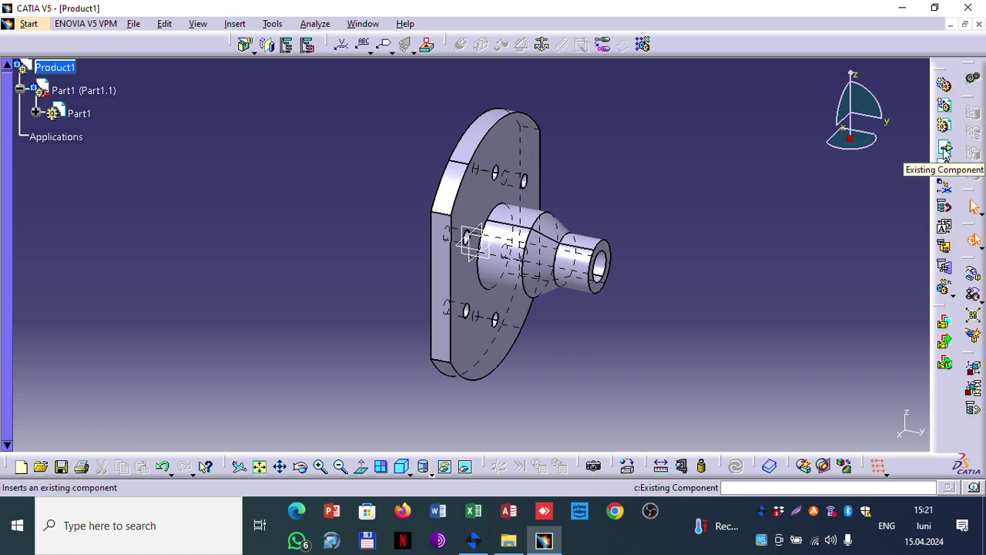
click(945, 150)
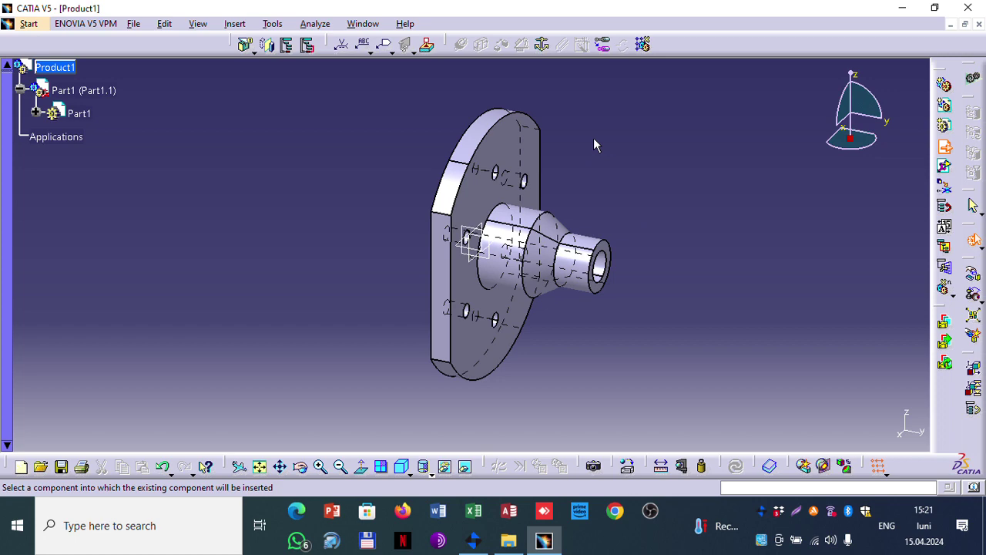
click(944, 147)
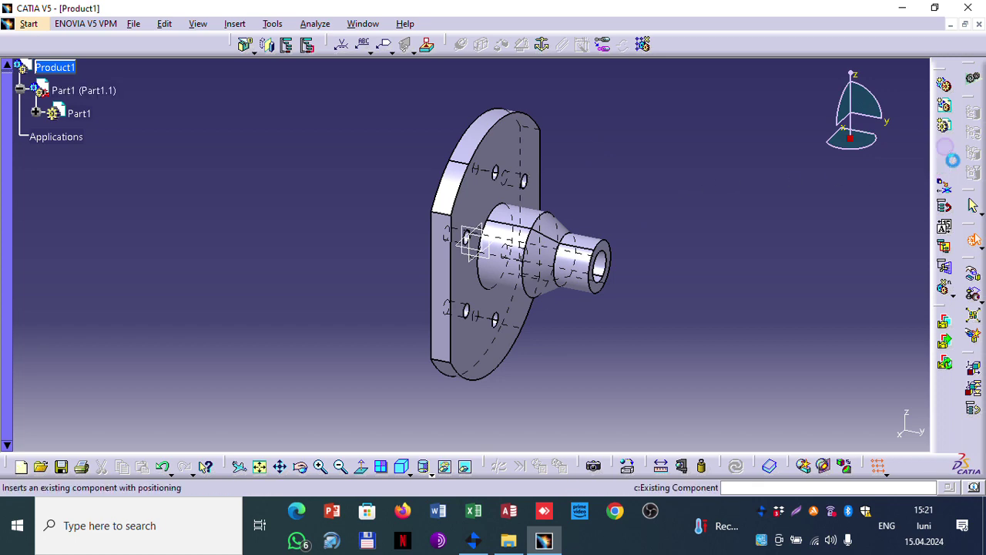
click(235, 24)
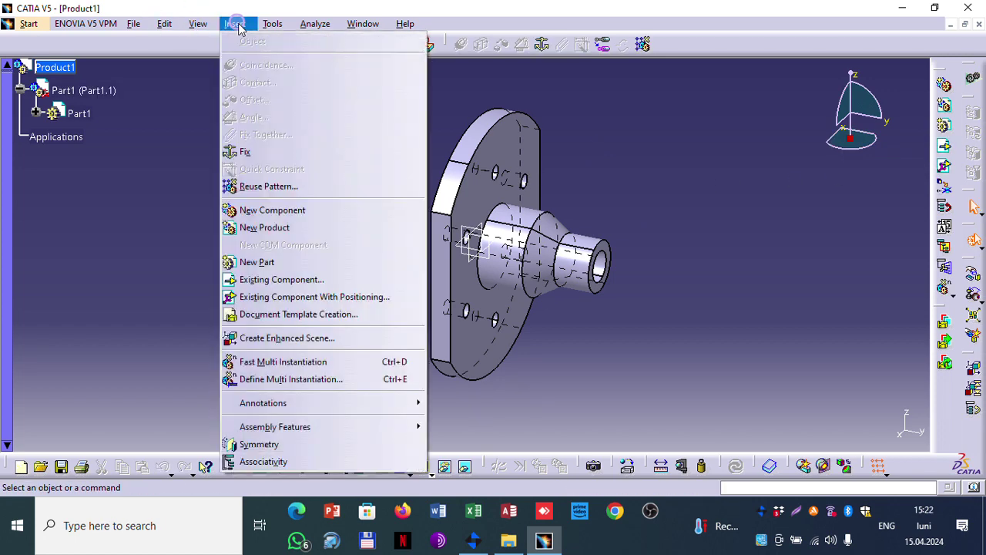
click(281, 279)
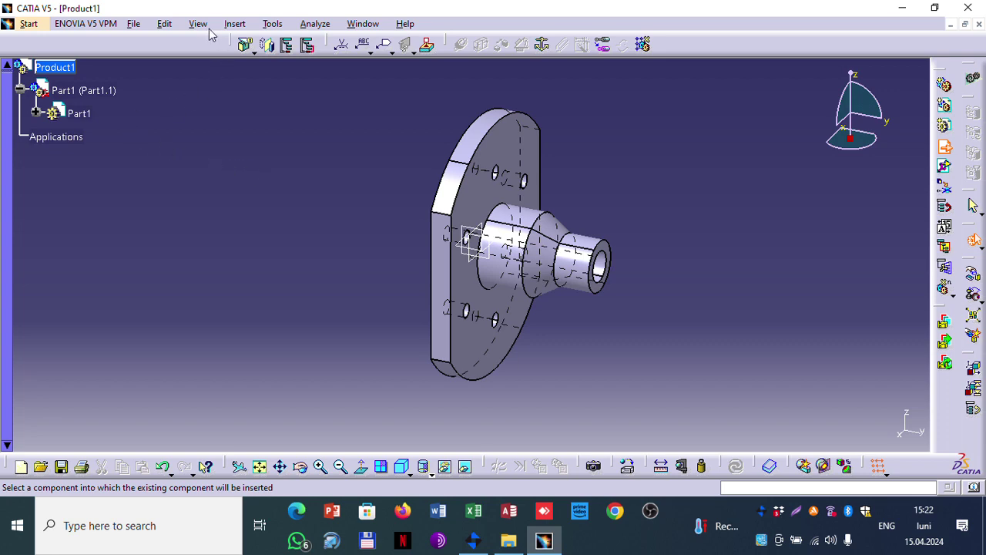
click(235, 24)
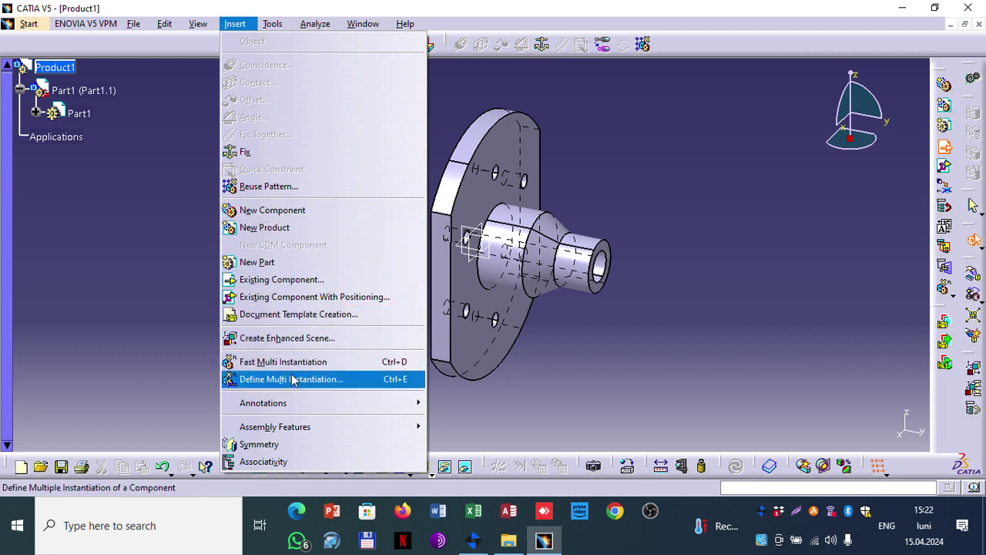
click(287, 212)
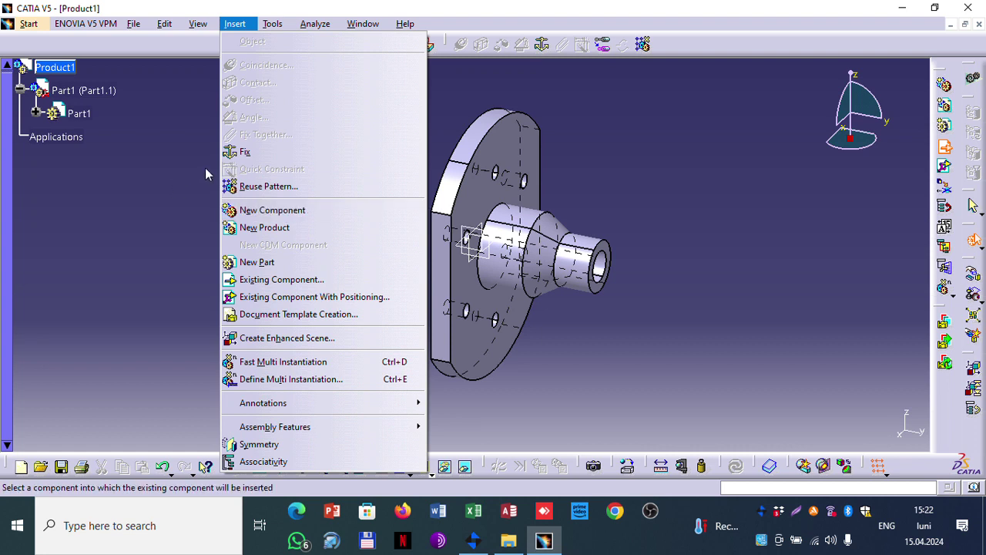
text(11)
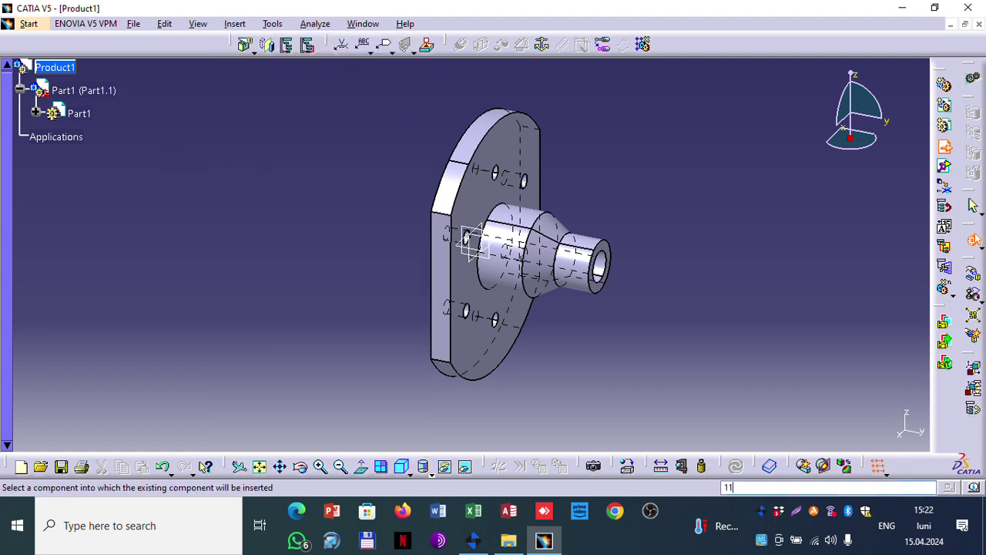
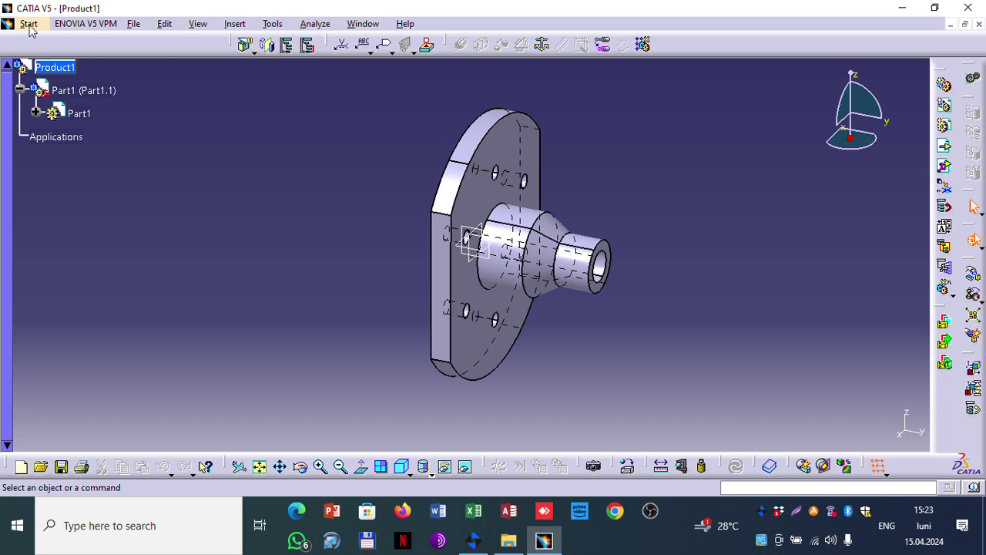
Step: Delete the flange Part1.1 from Product1, then cancel an attempted Existing Component insertion
click(86, 90)
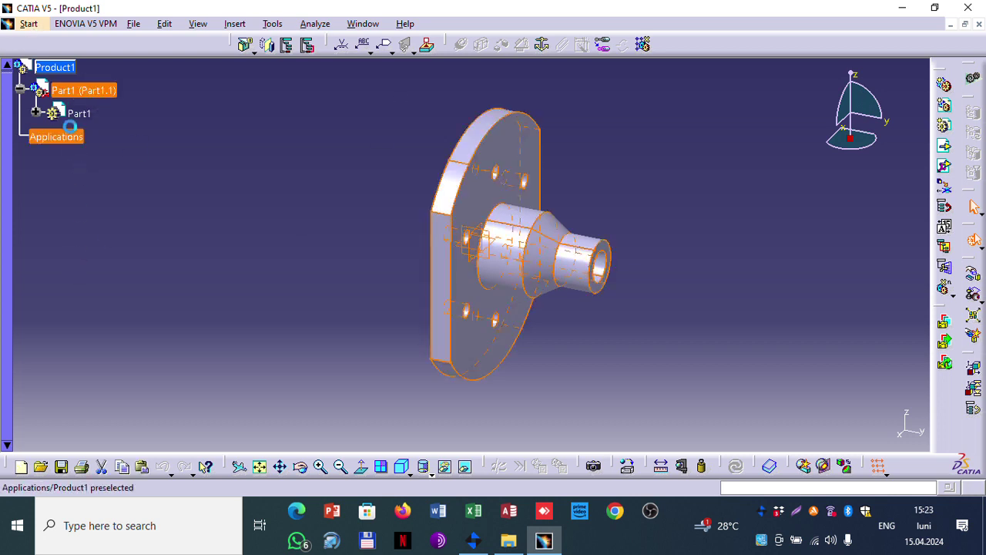
key(Delete)
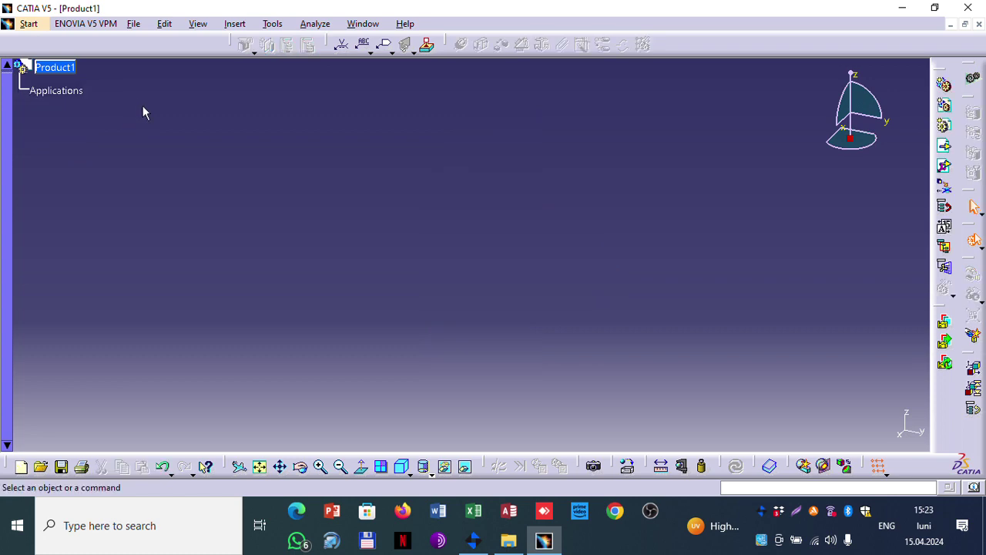
click(234, 23)
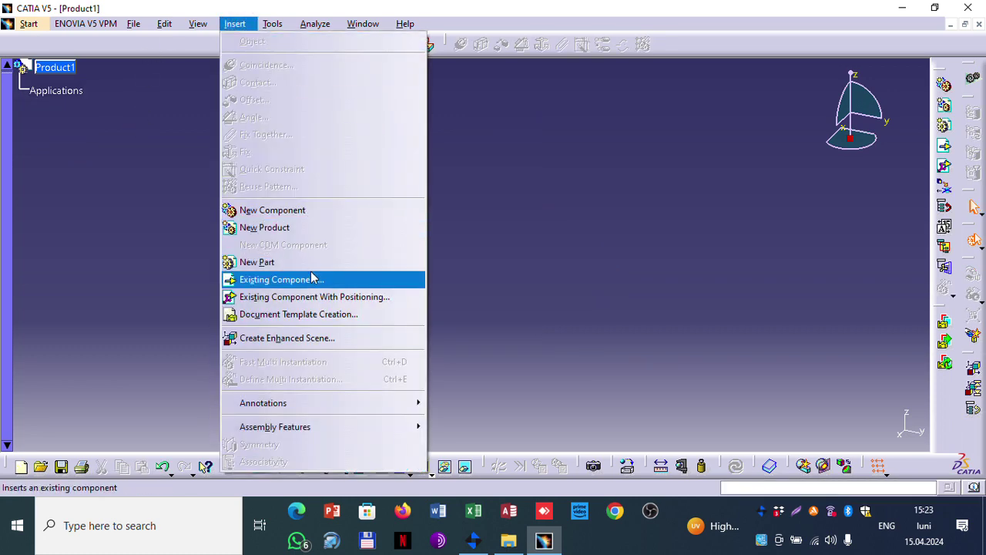
click(312, 279)
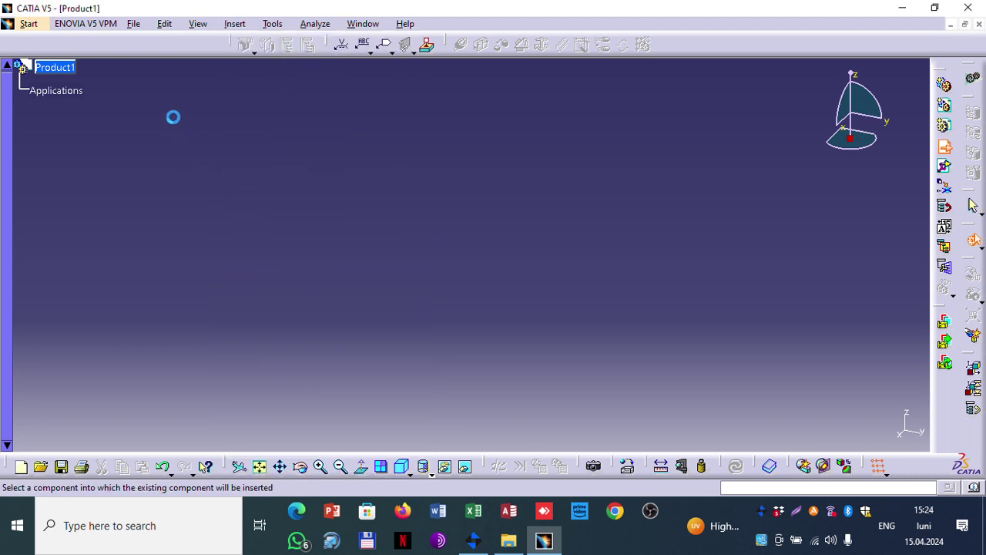
click(74, 71)
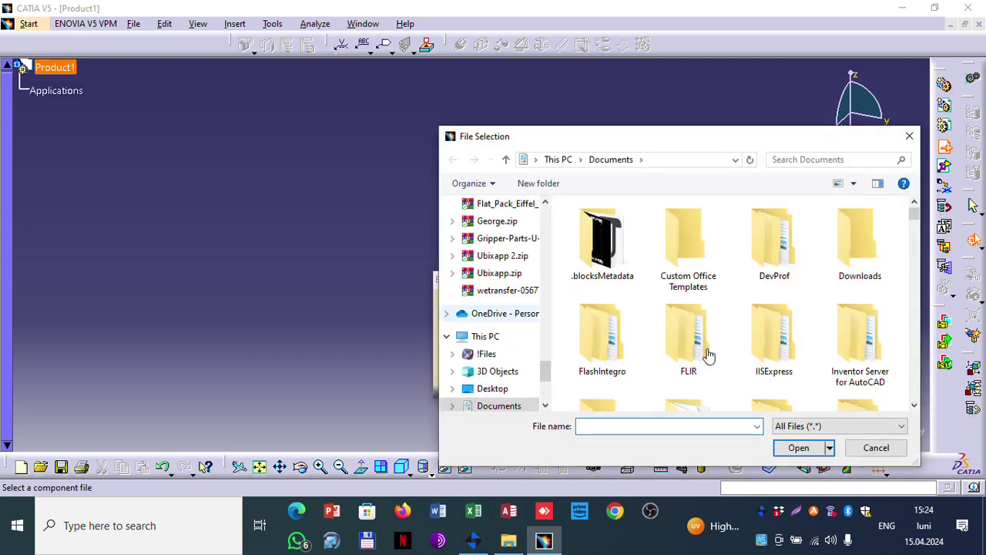
mouse_move(915, 216)
mouse_down()
mouse_move(923, 324)
mouse_move(921, 314)
mouse_up()
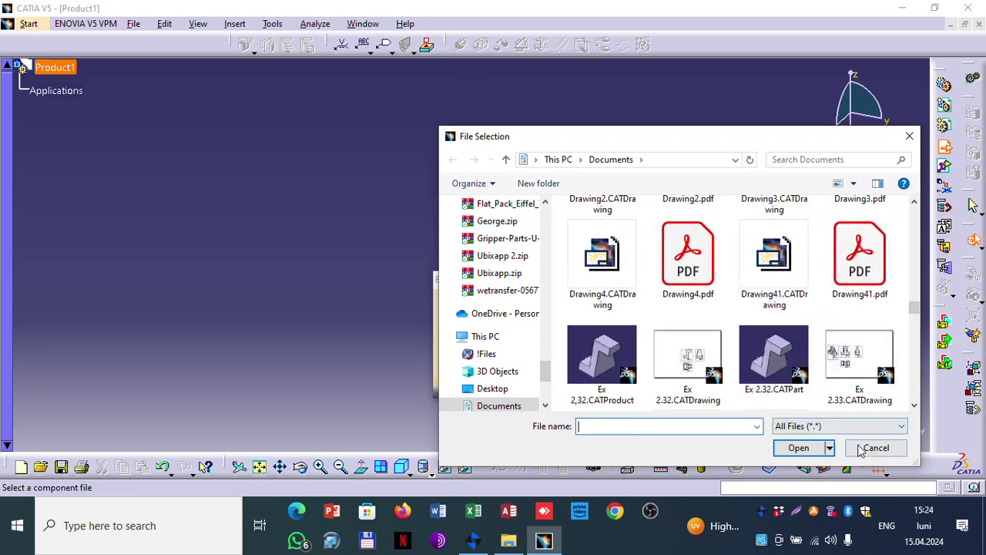
click(876, 447)
click(487, 384)
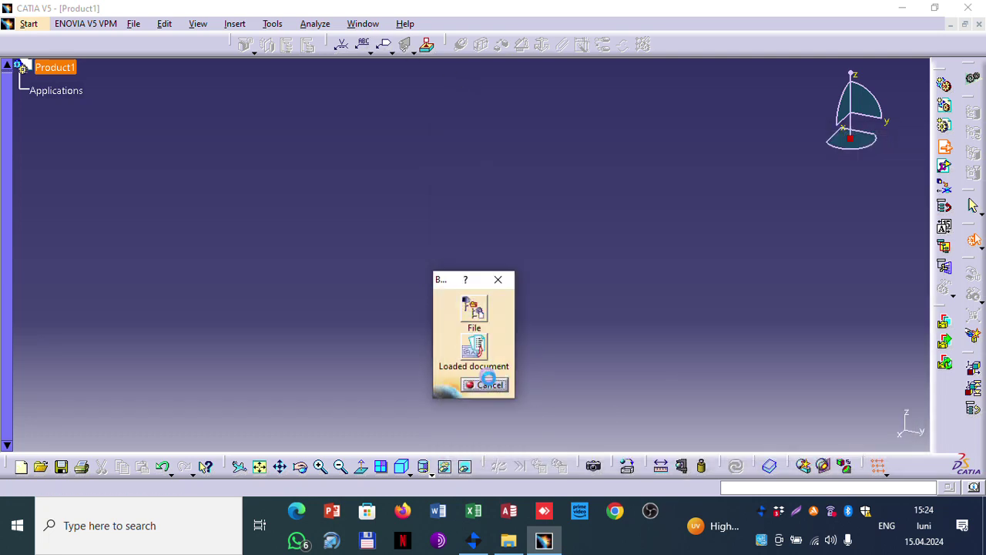
click(233, 24)
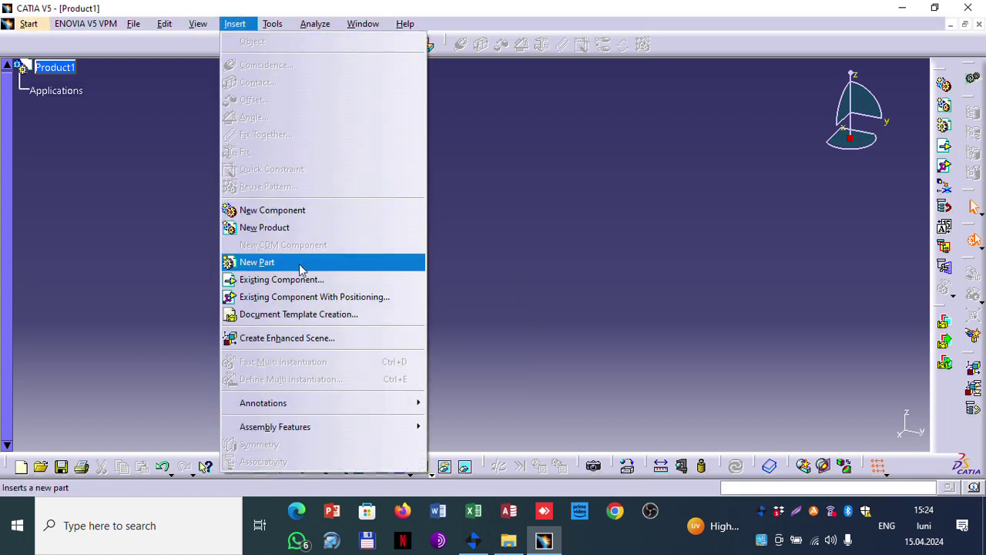
click(303, 219)
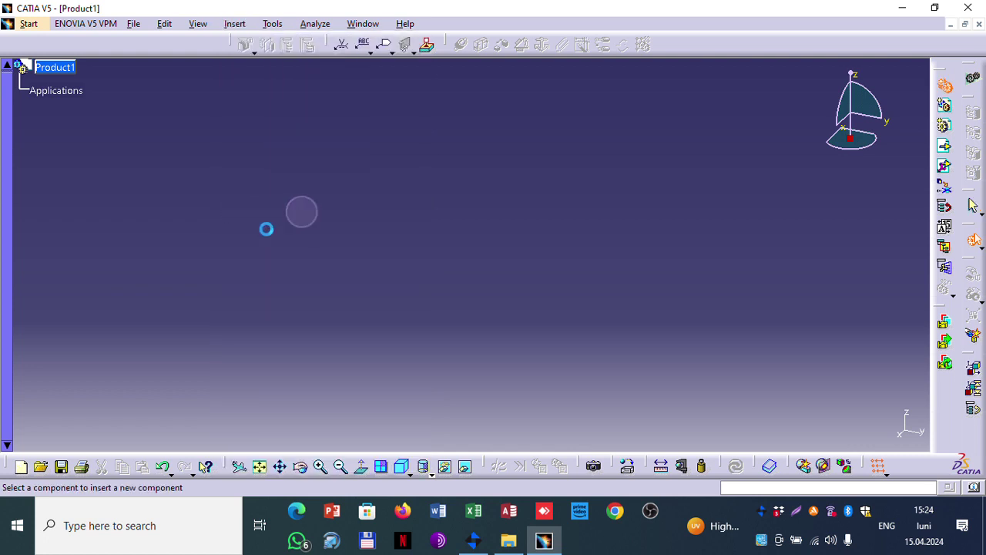
click(68, 70)
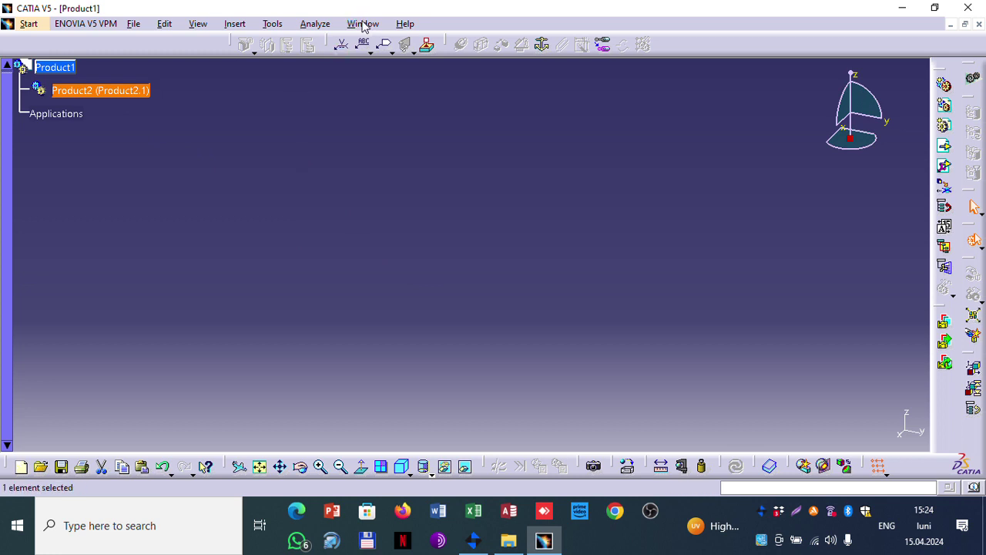
right_click(133, 92)
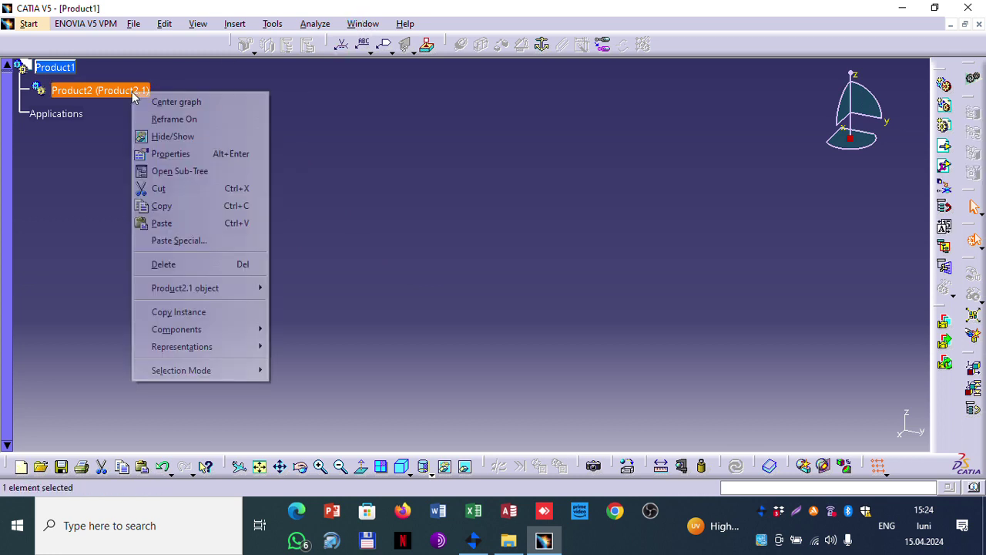
click(237, 27)
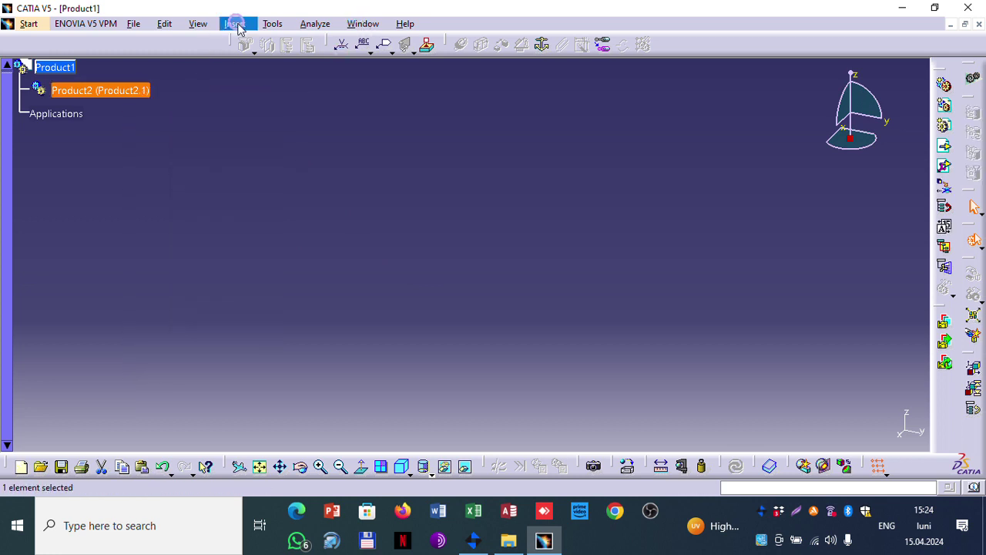
click(237, 26)
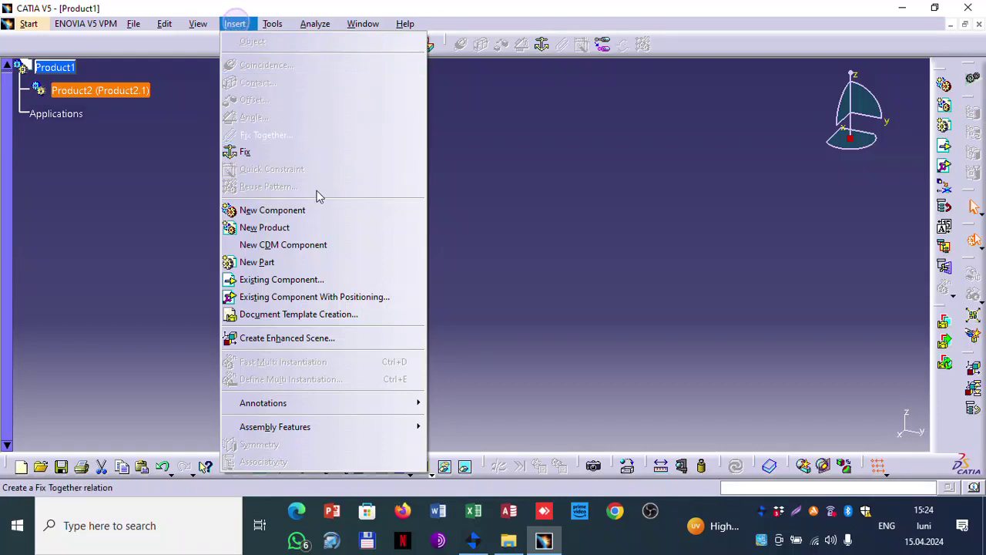
click(283, 262)
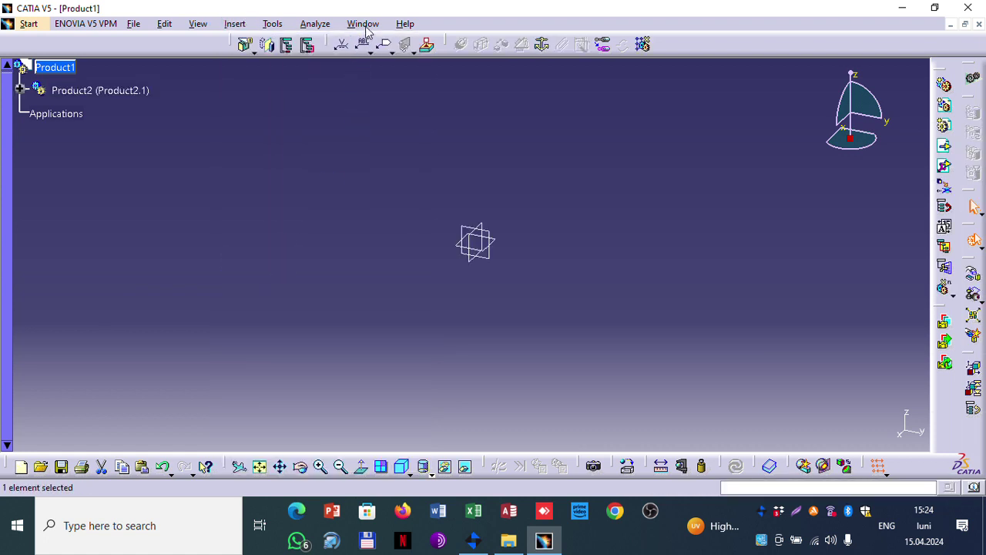
click(363, 24)
click(381, 136)
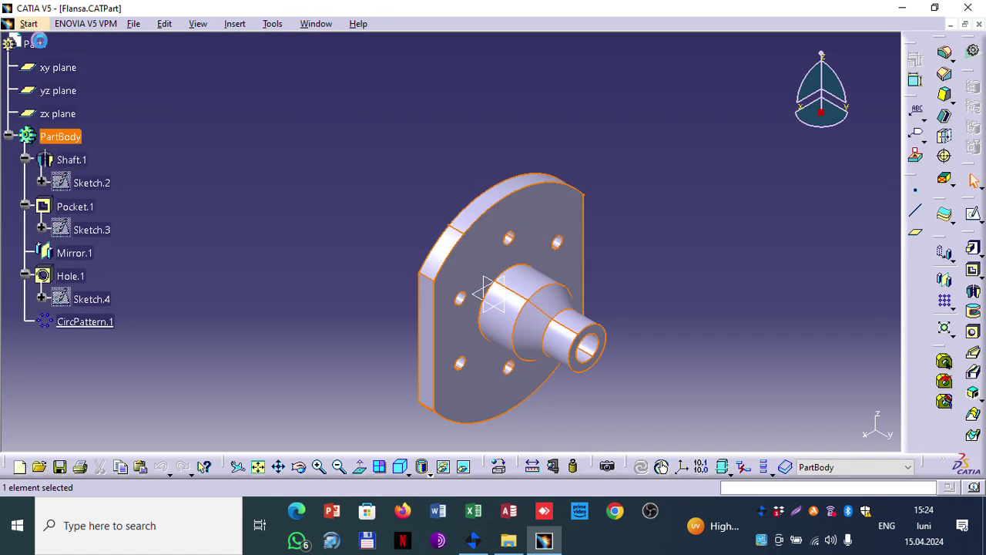
click(322, 25)
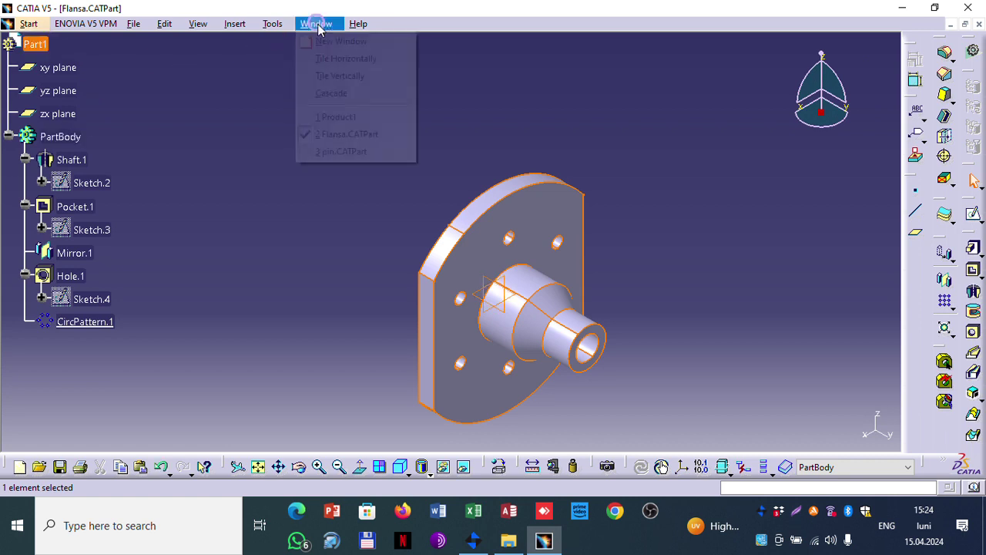
click(339, 116)
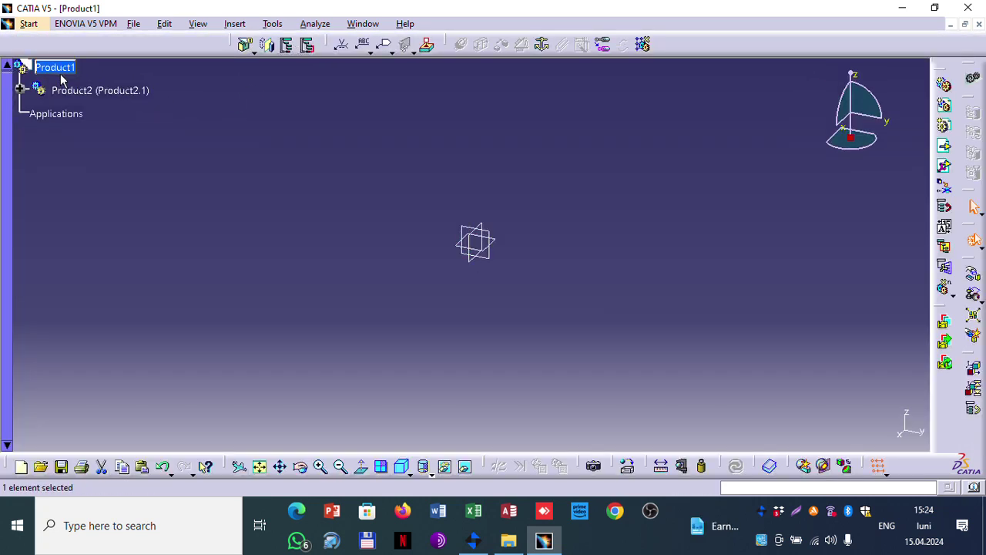
click(61, 67)
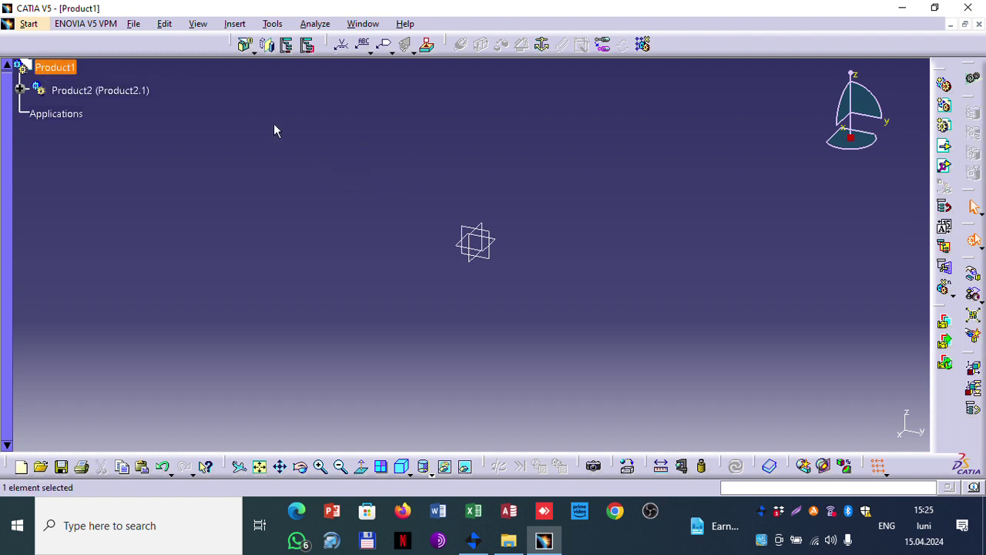
click(21, 88)
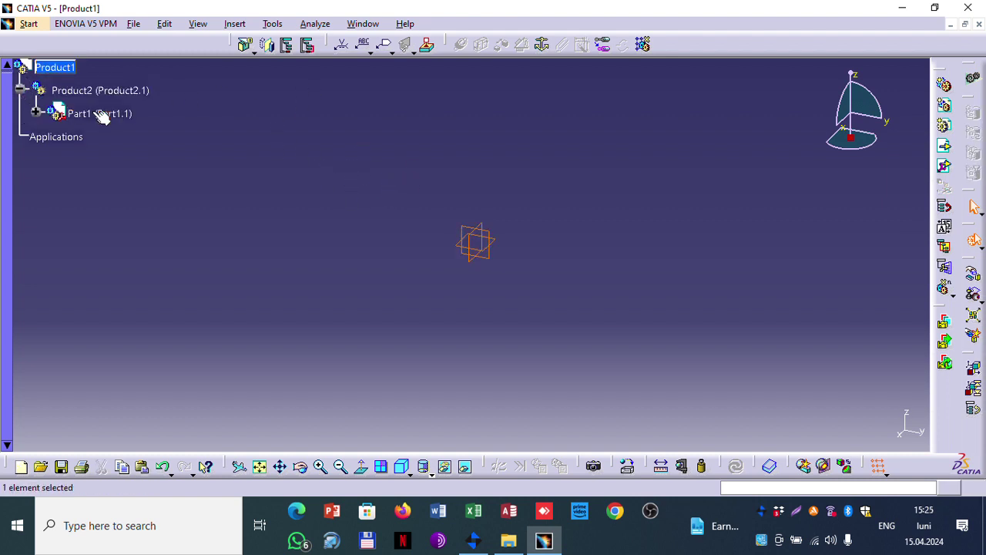
click(87, 113)
click(36, 111)
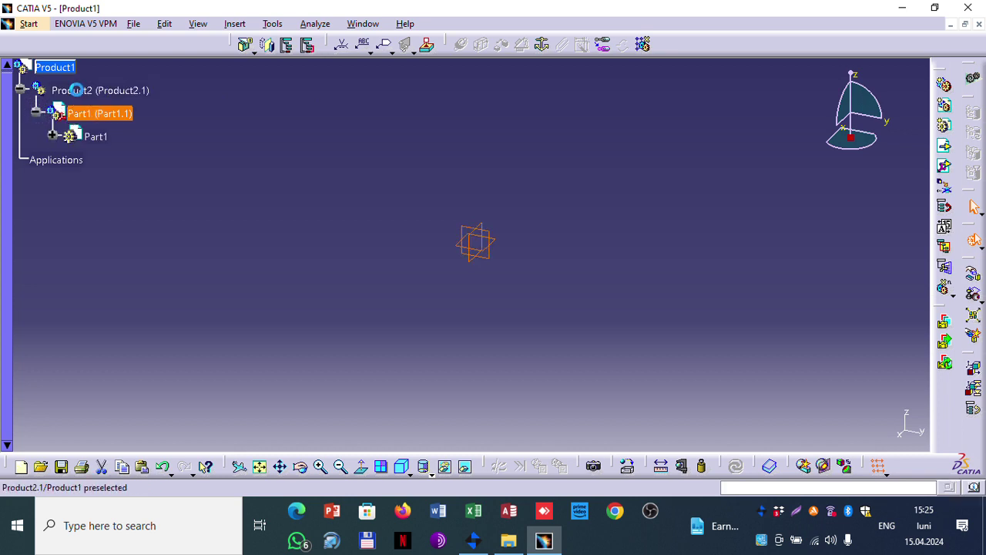
click(76, 91)
right_click(75, 88)
click(142, 260)
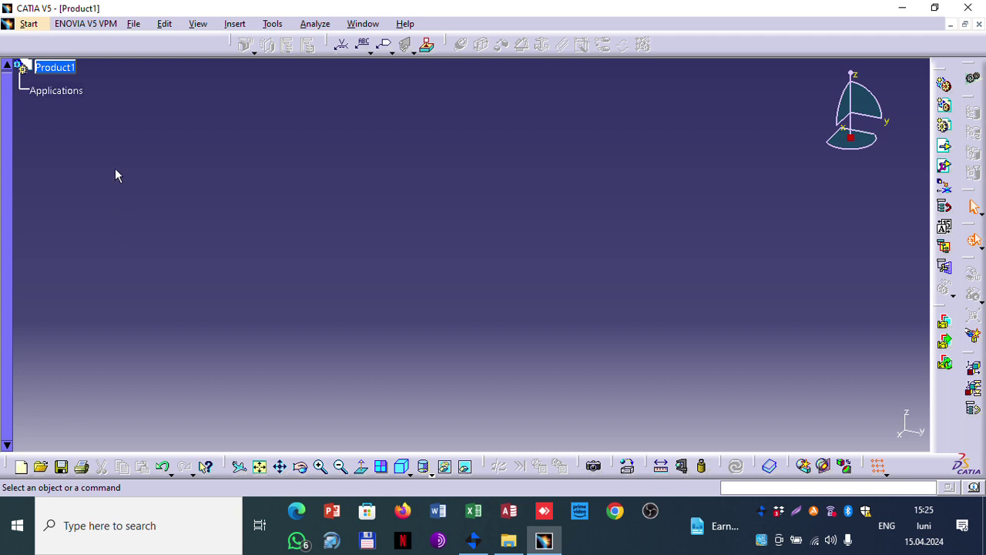
Step: Insert Flansa.CATPart from Documents into Product1 as an existing component, Part1.1
click(234, 24)
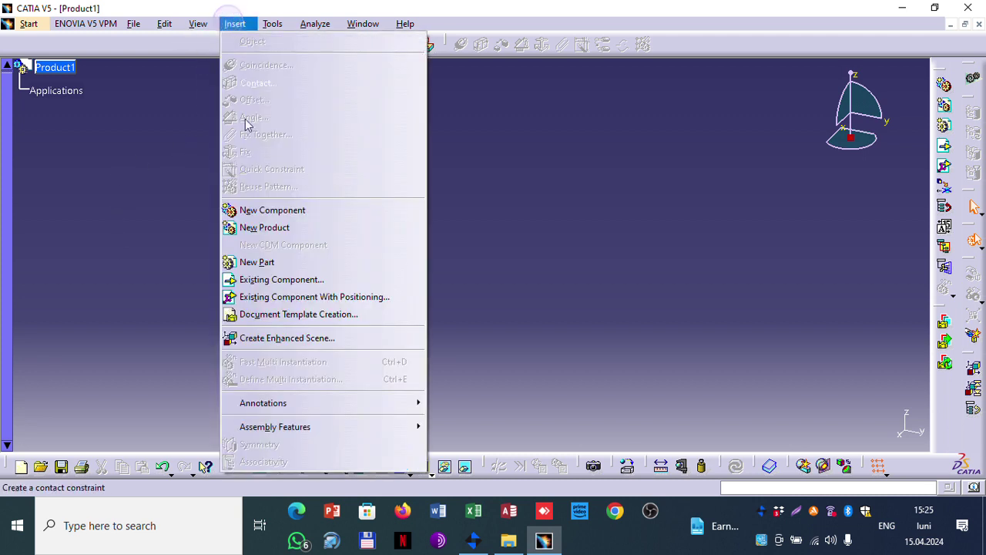
click(270, 282)
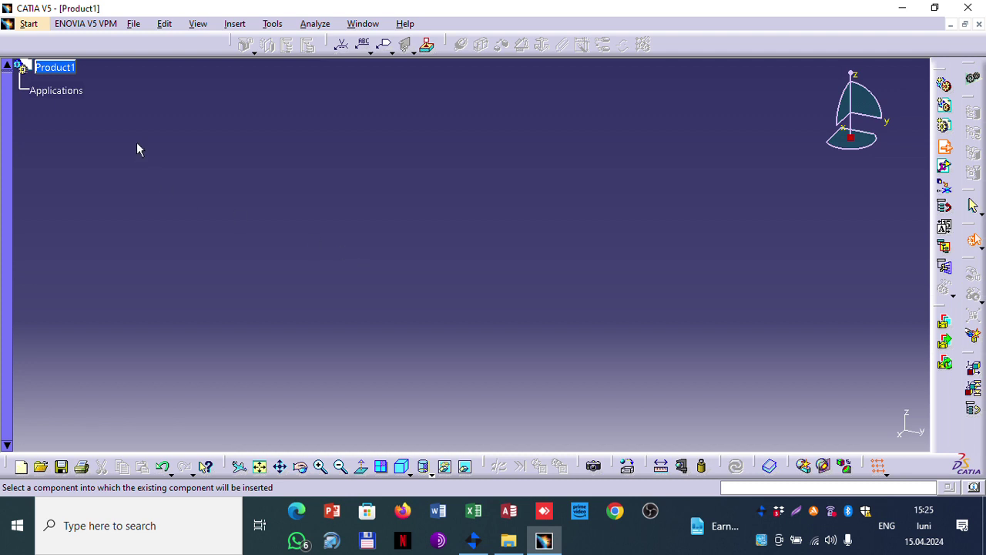
click(67, 77)
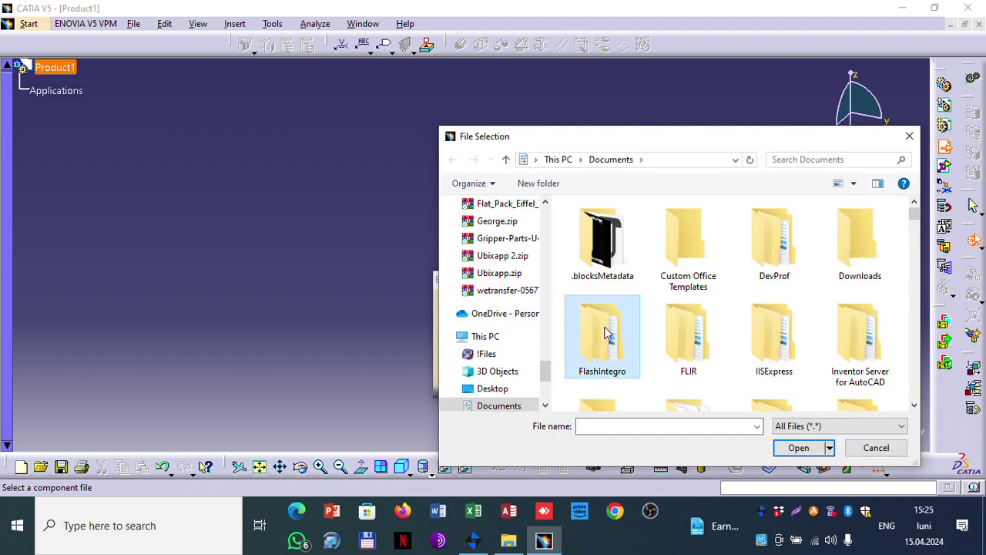
key(Right)
text(fig)
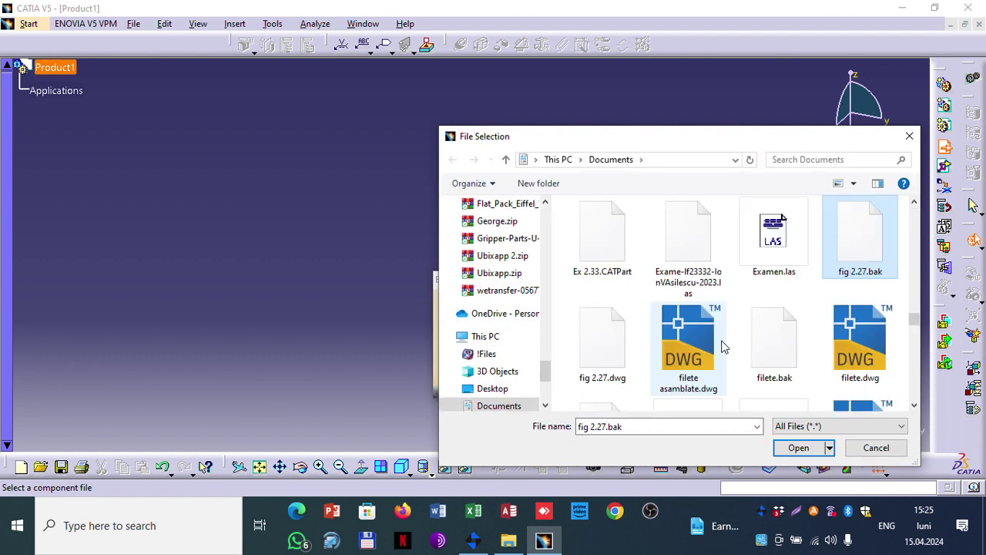
key(Right)
key(Right)
key(Right)
key(Right)
key(Right)
key(Right)
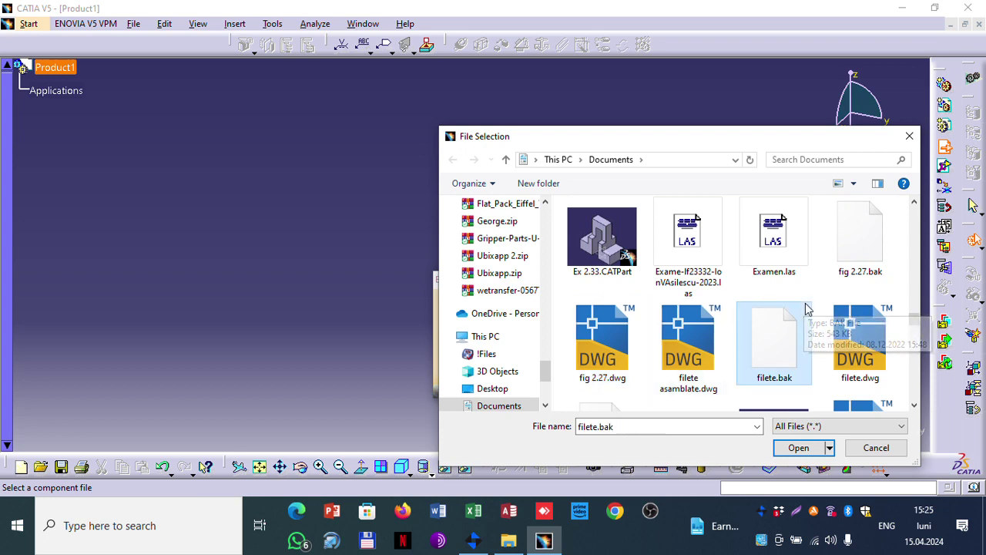
click(769, 254)
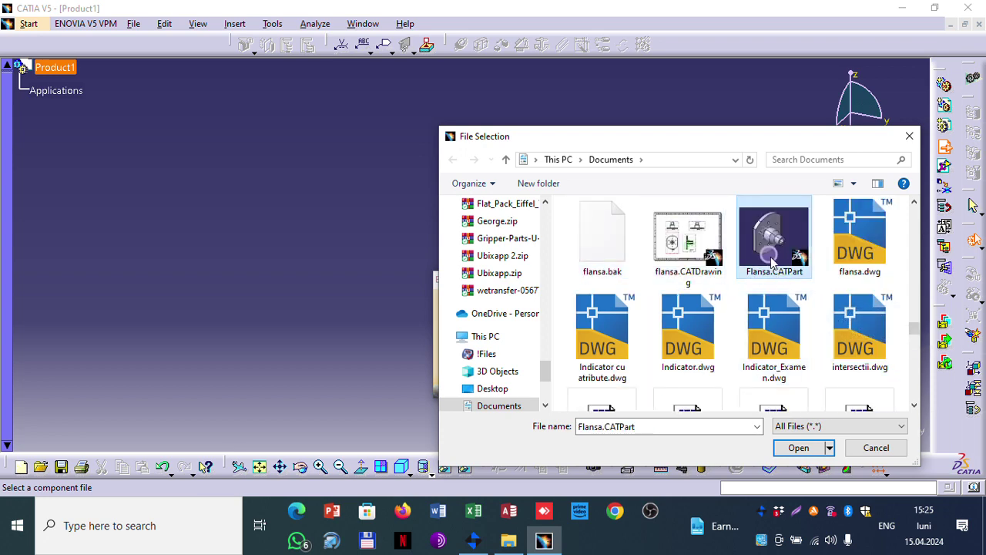
click(798, 448)
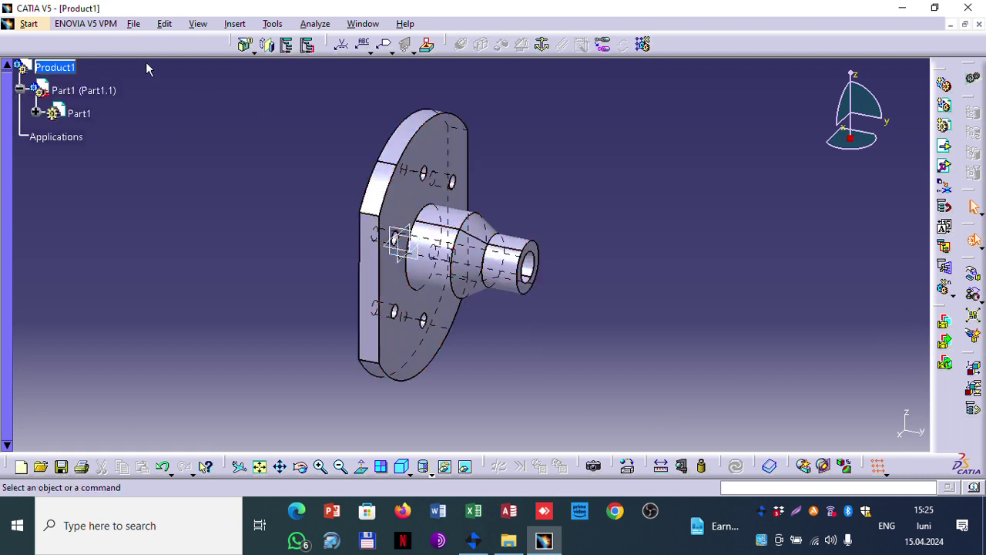
Step: Insert Flansa.CATPart into Product1 again as the second flange instance, Part1.2
click(228, 24)
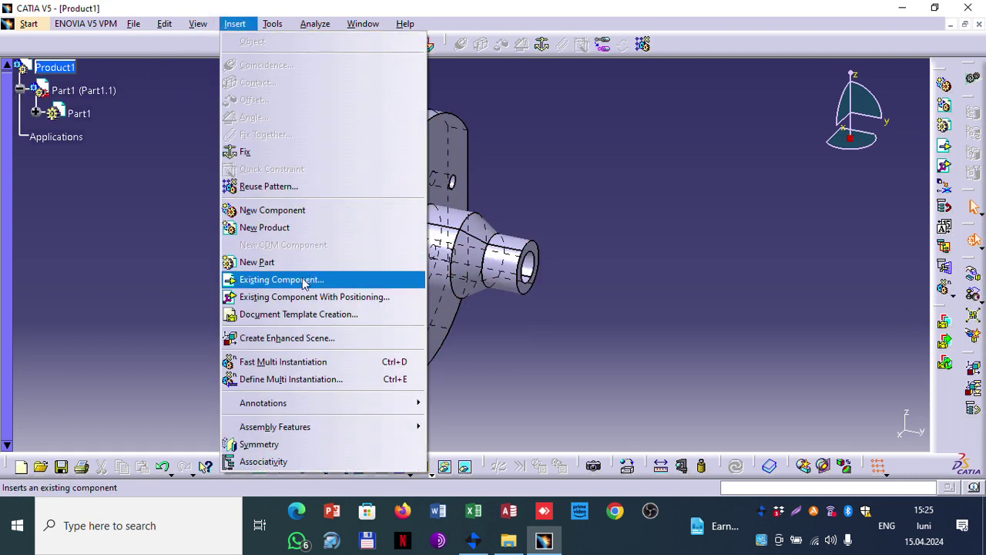
click(299, 277)
click(72, 68)
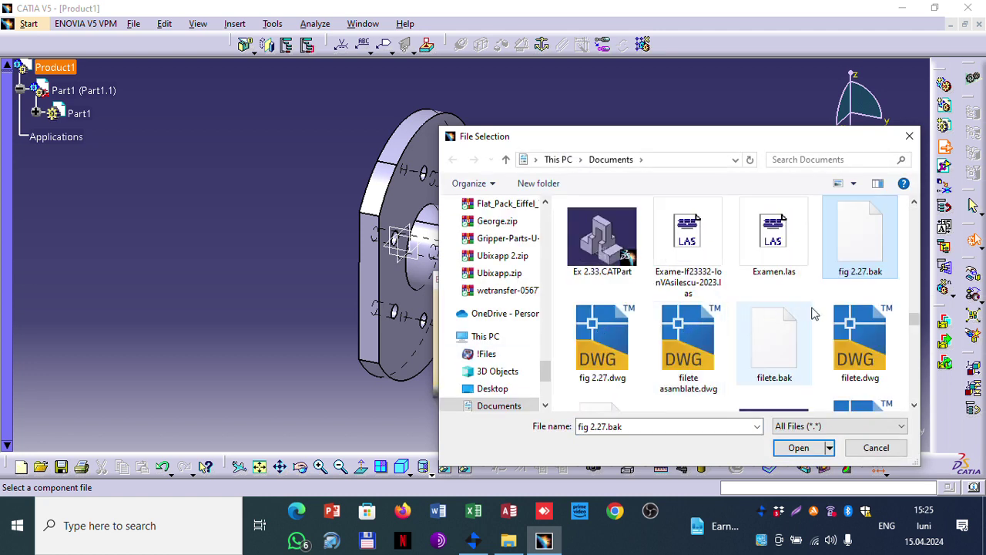
scroll(822, 301, down, 1)
click(774, 360)
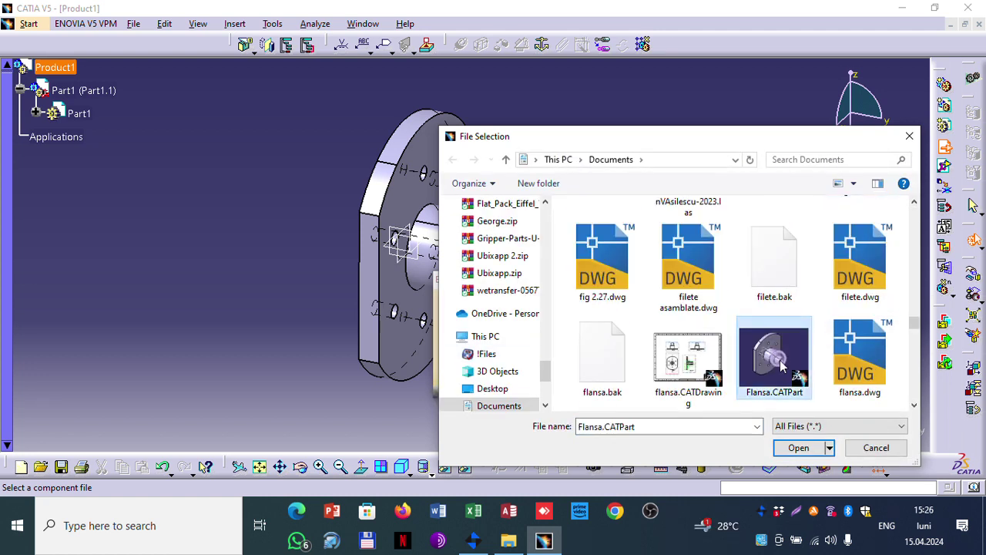
click(796, 447)
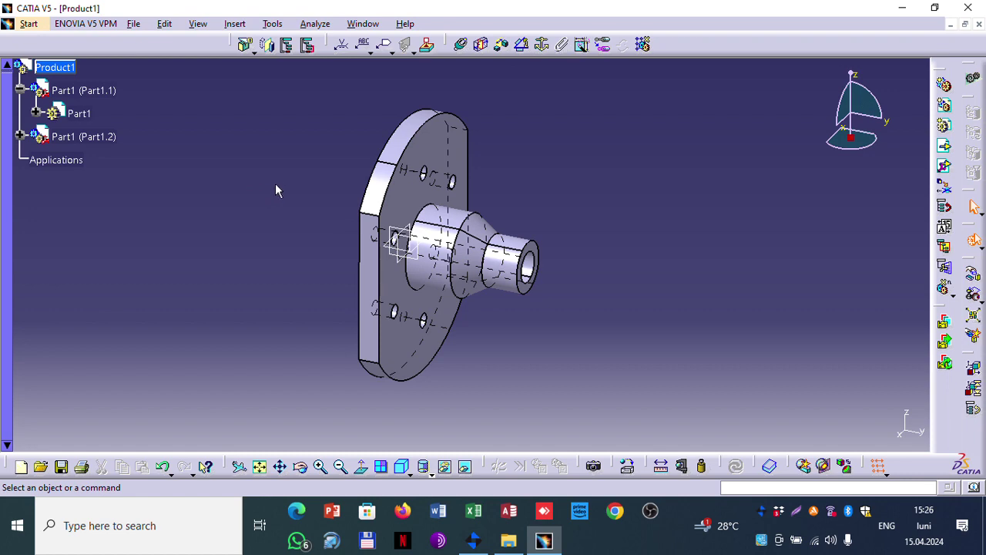
Step: Insert pin.CATPart from Documents into Product1 as an existing component, pin.1
click(235, 24)
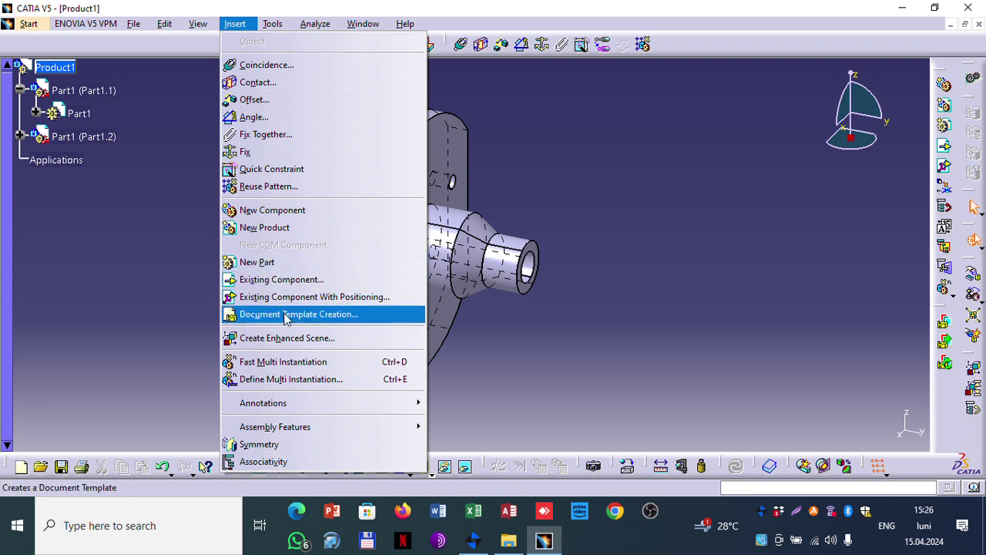
click(270, 279)
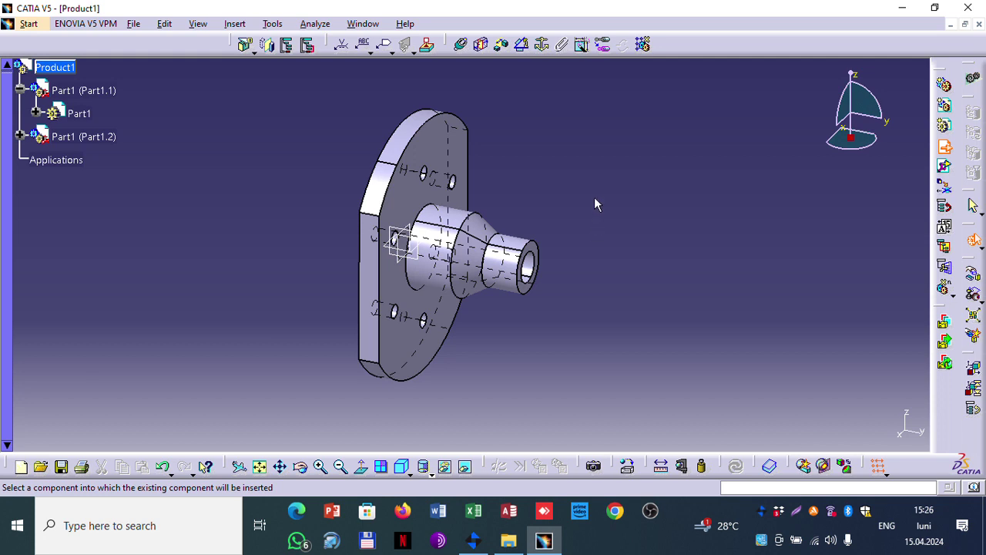
click(60, 67)
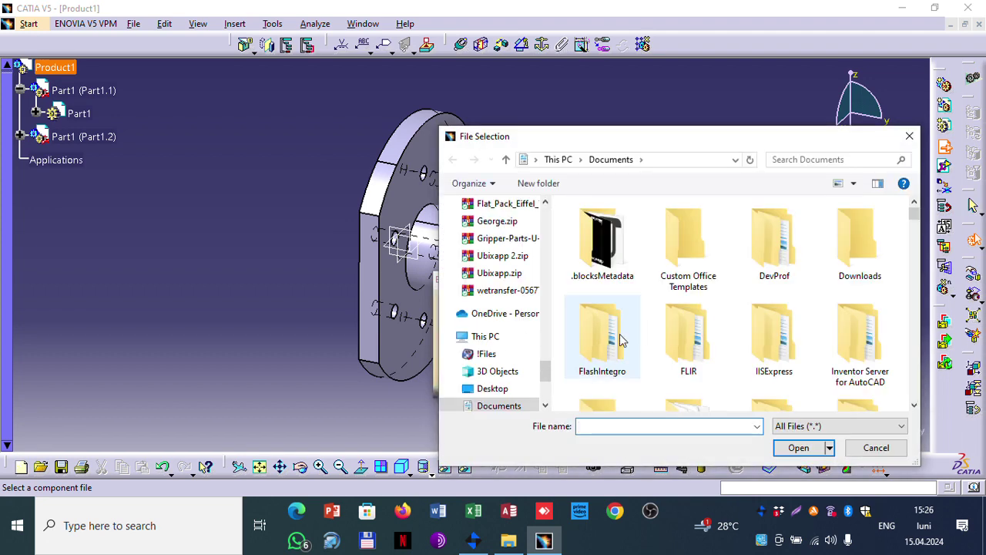
double_click(605, 343)
key(p)
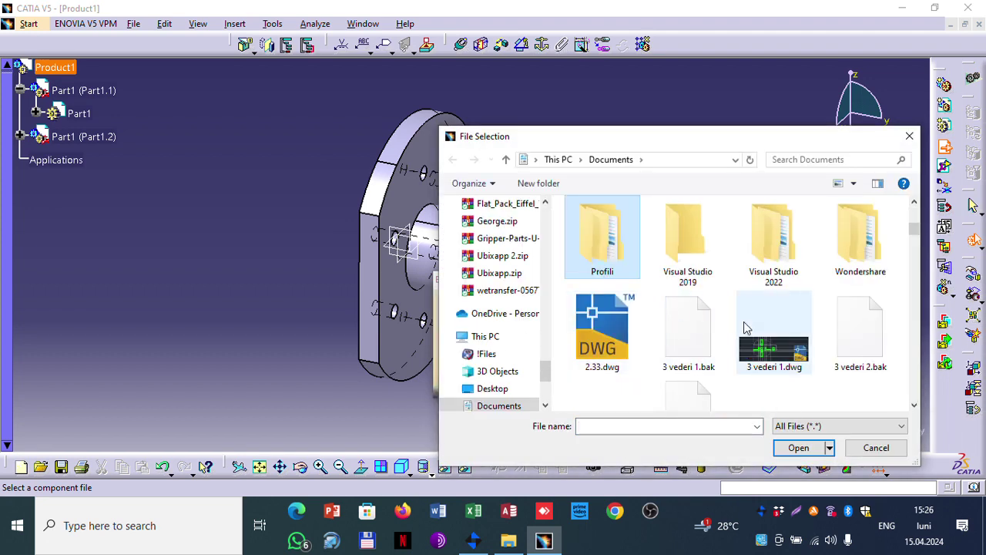
key(p)
key(i)
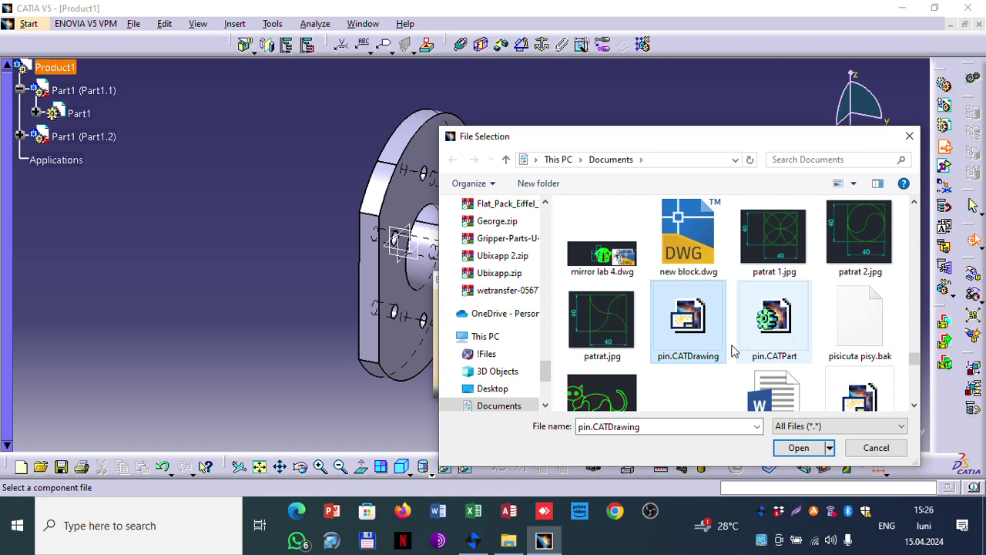
click(773, 331)
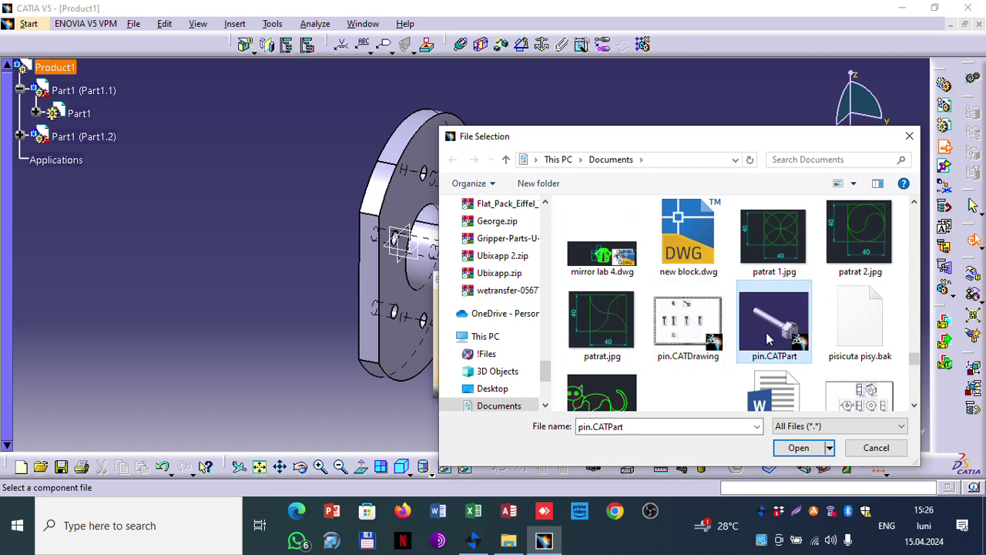
click(799, 447)
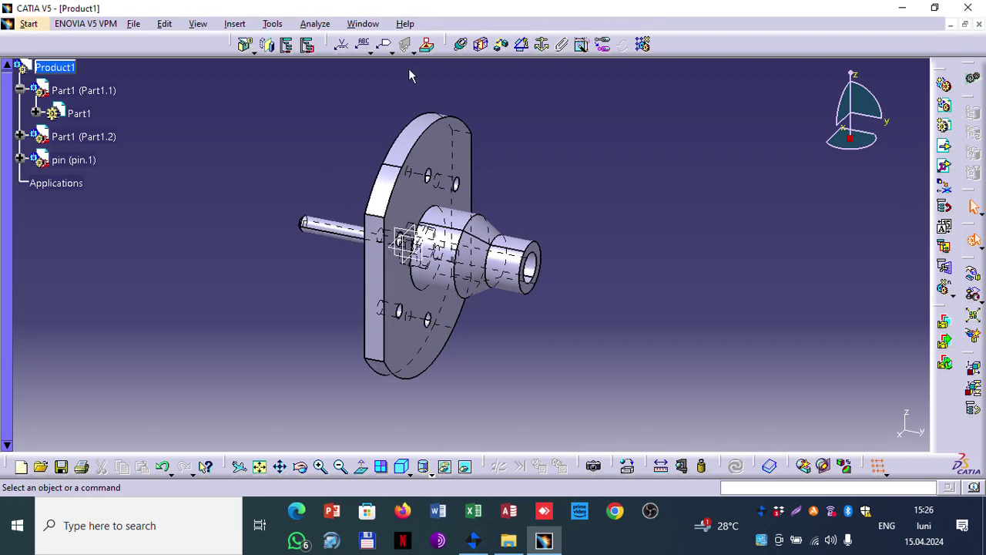
Step: Insert the nut file piulita.CATPart into Product1 as an existing component
click(234, 24)
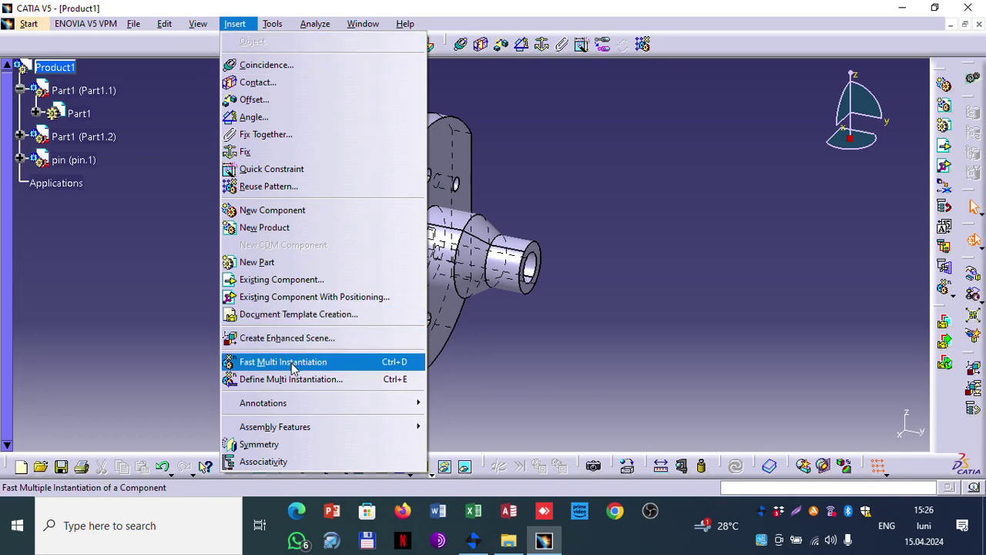
click(288, 278)
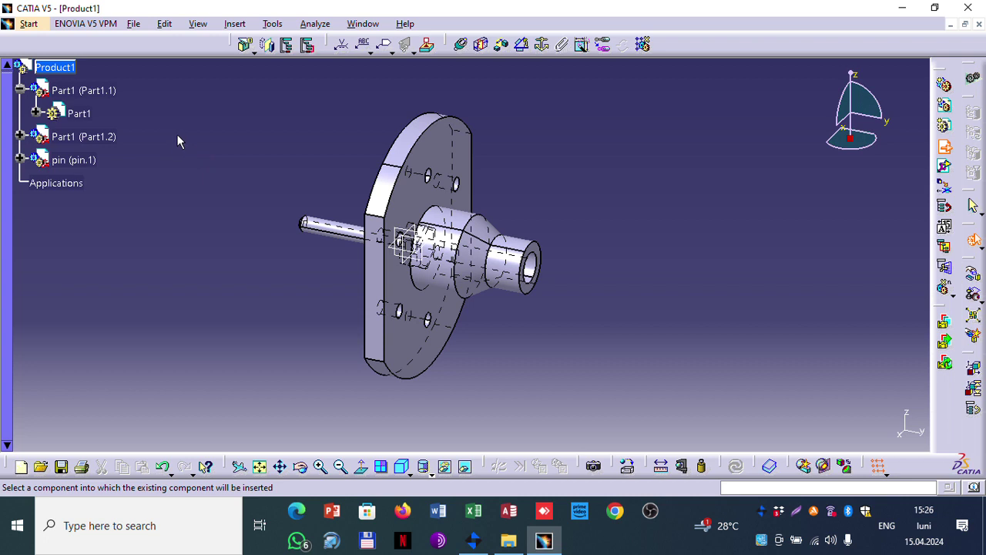
click(54, 67)
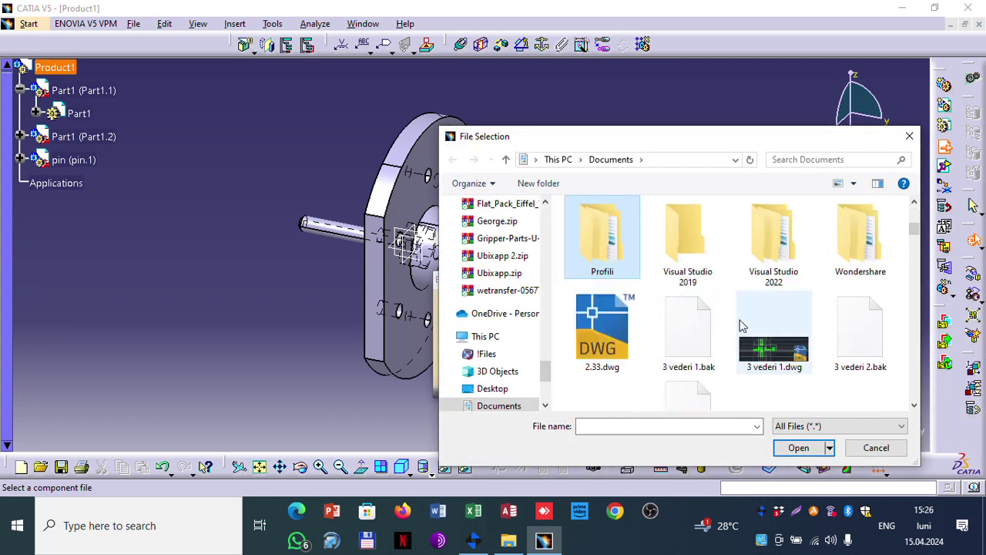
scroll(739, 323, down, 10)
click(774, 312)
scroll(776, 310, down, 1)
key(Right)
key(Right)
key(Right)
key(Right)
key(Right)
key(Right)
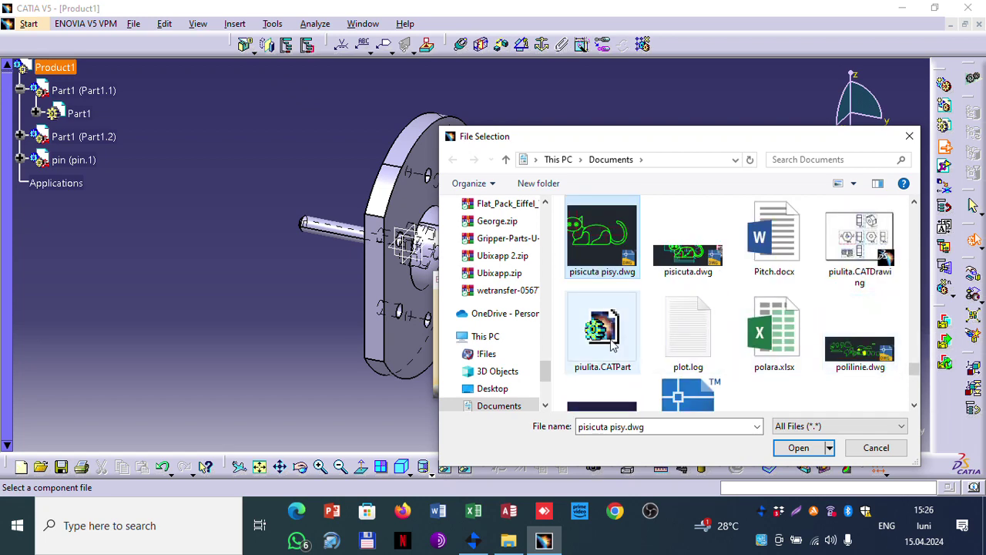
click(603, 335)
click(798, 448)
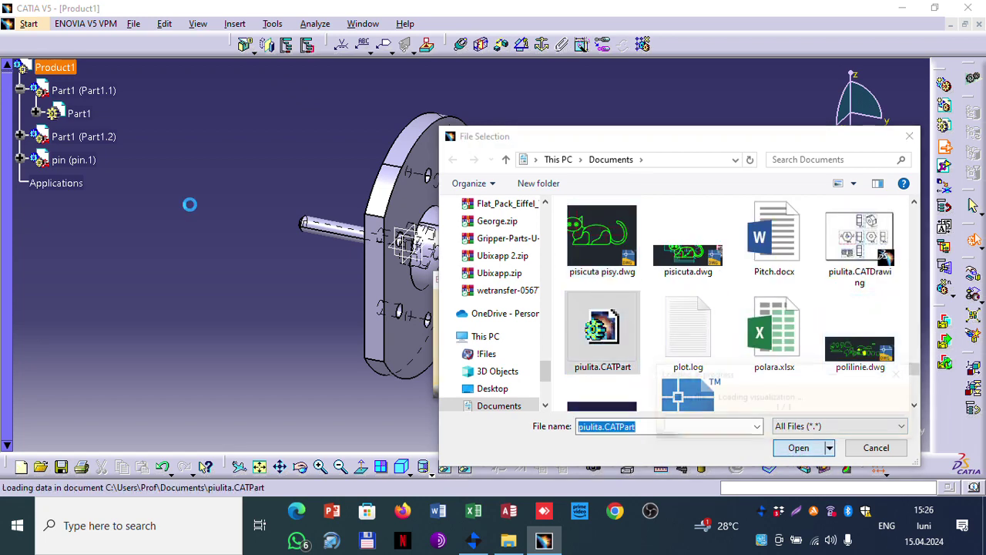